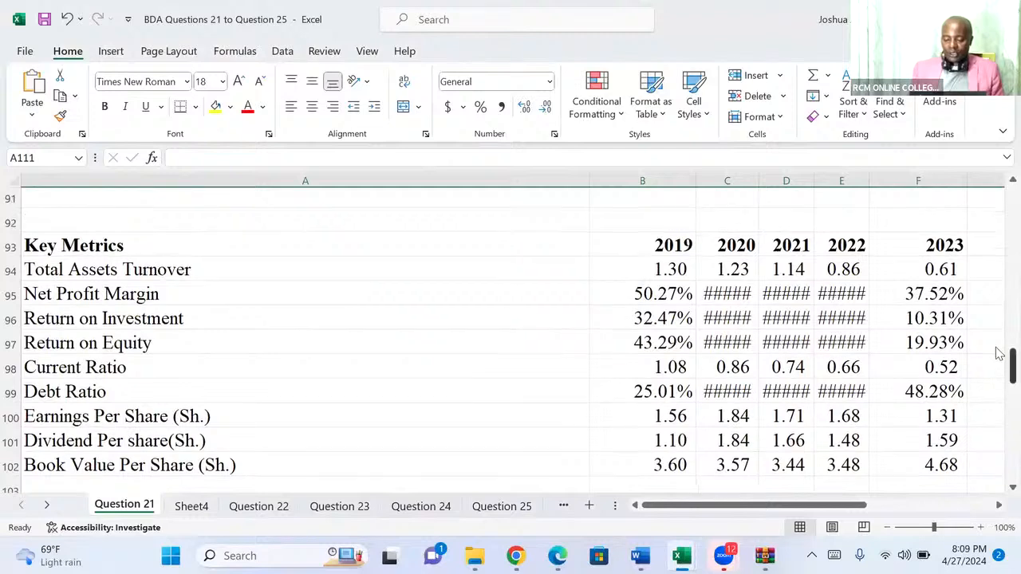
{"action": "scroll", "coordinate": [995, 208], "scroll_direction": "up", "scroll_amount": 20}
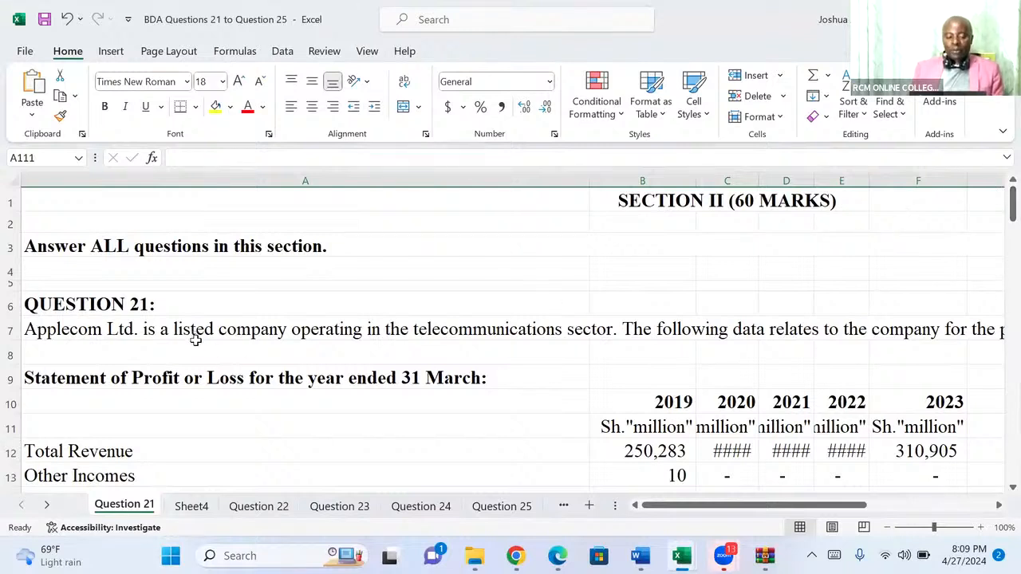
Read the Question 21 introduction and review Applecom Ltd.'s Statement of Profit or Loss for the five years.
{"action": "left_click", "coordinate": [995, 504]}
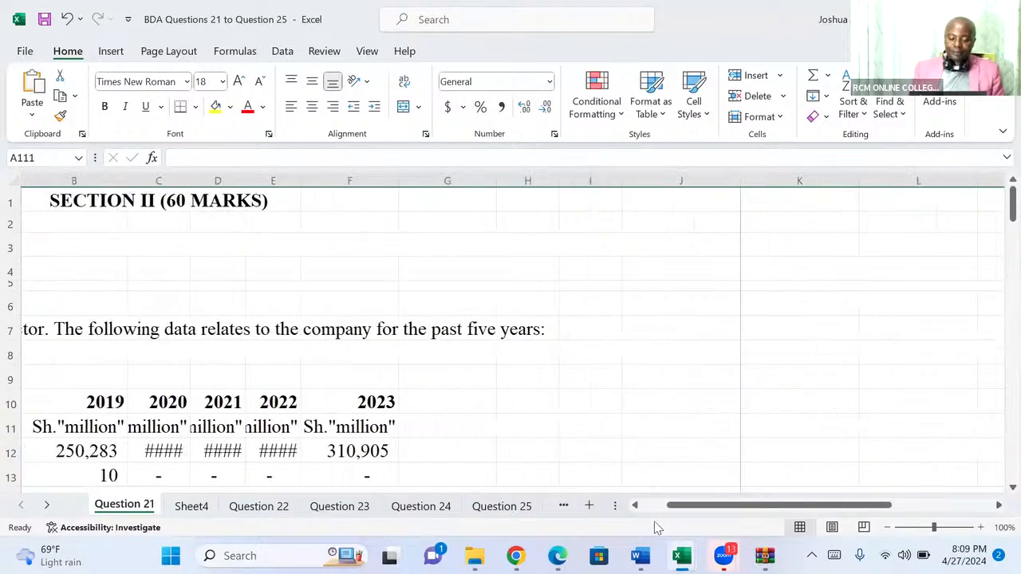
{"action": "left_click", "coordinate": [635, 507]}
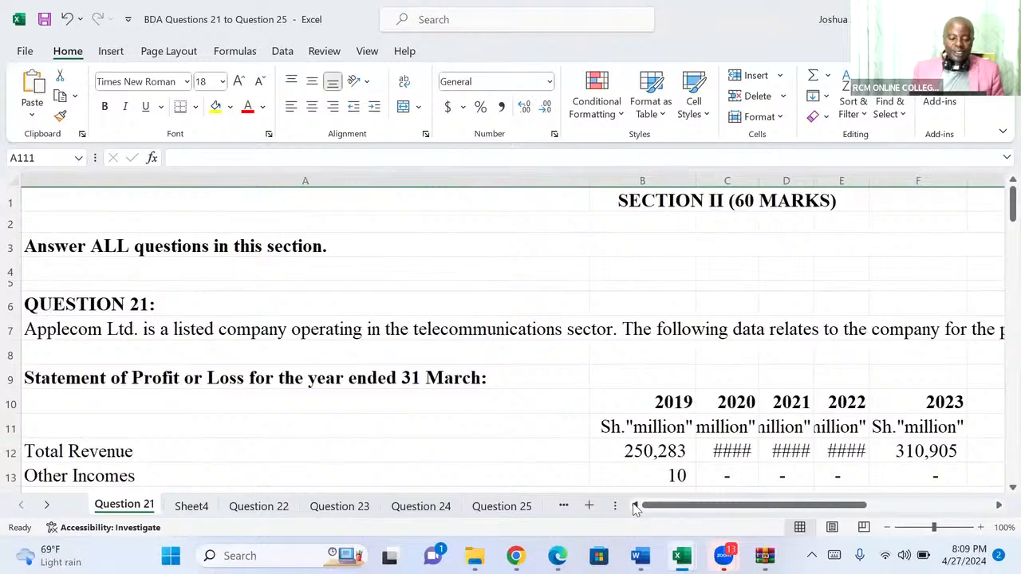
{"action": "left_click", "coordinate": [524, 393]}
{"action": "key", "text": "Down"}
{"action": "key", "text": "Down"}
{"action": "key", "text": "Down"}
{"action": "key", "text": "Down"}
{"action": "key", "text": "Down"}
{"action": "key", "text": "Down"}
{"action": "key", "text": "Down"}
{"action": "key", "text": "Down"}
{"action": "key", "text": "Down"}
{"action": "key", "text": "Down"}
{"action": "key", "text": "Down"}
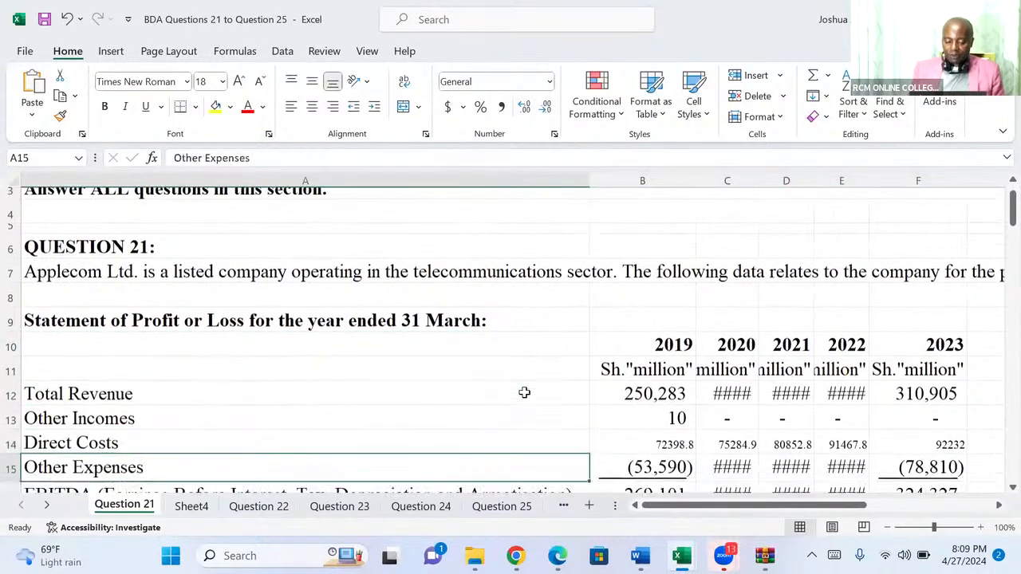
{"action": "key", "text": "Down"}
{"action": "key", "text": "Down"}
{"action": "key", "text": "Down"}
{"action": "key", "text": "Down"}
{"action": "key", "text": "Down"}
{"action": "key", "text": "Down"}
{"action": "key", "text": "Down"}
{"action": "key", "text": "Down"}
{"action": "key", "text": "Down"}
{"action": "key", "text": "Down"}
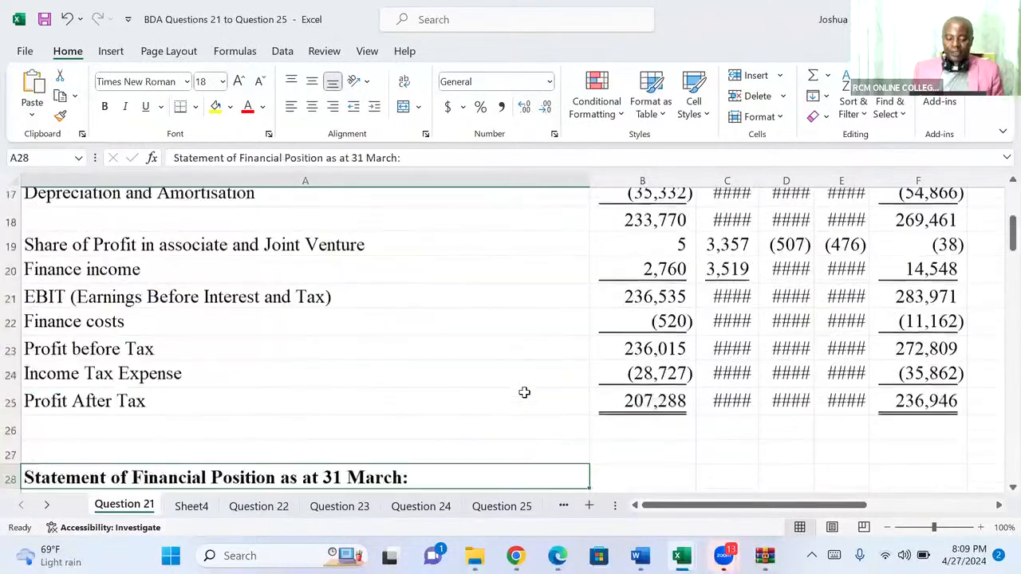
Review the Statement of Financial Position, covering assets, capital and reserves, and liabilities.
{"action": "key", "text": "Down"}
{"action": "key", "text": "Down"}
{"action": "key", "text": "Down"}
{"action": "key", "text": "Down"}
{"action": "key", "text": "Down"}
{"action": "key", "text": "Down"}
{"action": "key", "text": "Down"}
{"action": "key", "text": "Down"}
{"action": "key", "text": "Down"}
{"action": "key", "text": "Down"}
{"action": "key", "text": "Down"}
{"action": "key", "text": "Down"}
{"action": "key", "text": "Down"}
{"action": "key", "text": "Down"}
{"action": "key", "text": "Down"}
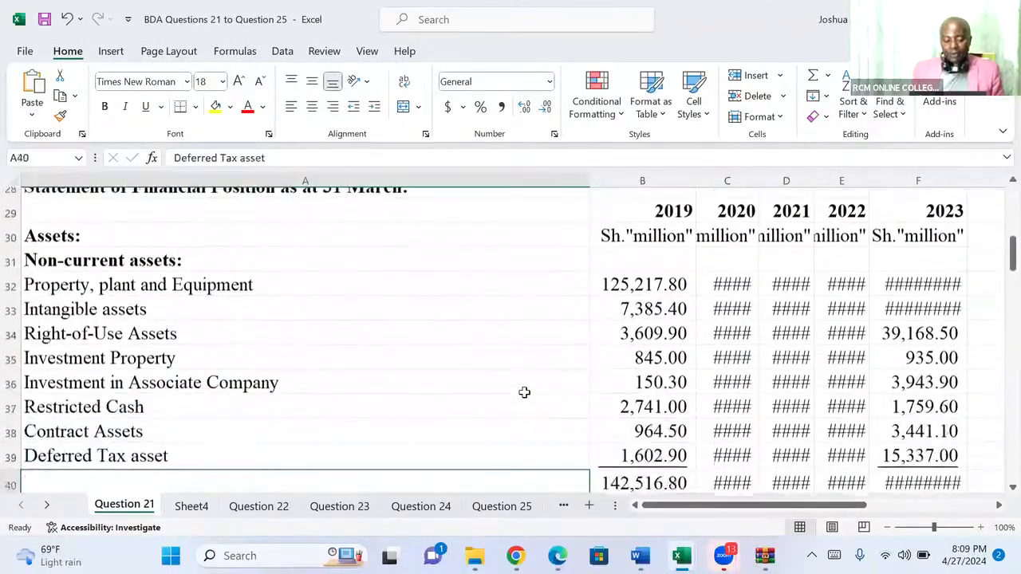
{"action": "key", "text": "Down"}
{"action": "key", "text": "Down"}
{"action": "key", "text": "Down"}
{"action": "key", "text": "Down"}
{"action": "key", "text": "Down"}
{"action": "key", "text": "Down"}
{"action": "key", "text": "Down"}
{"action": "key", "text": "Down"}
{"action": "key", "text": "Down"}
{"action": "key", "text": "Down"}
{"action": "key", "text": "Down"}
{"action": "key", "text": "Down"}
{"action": "key", "text": "Down"}
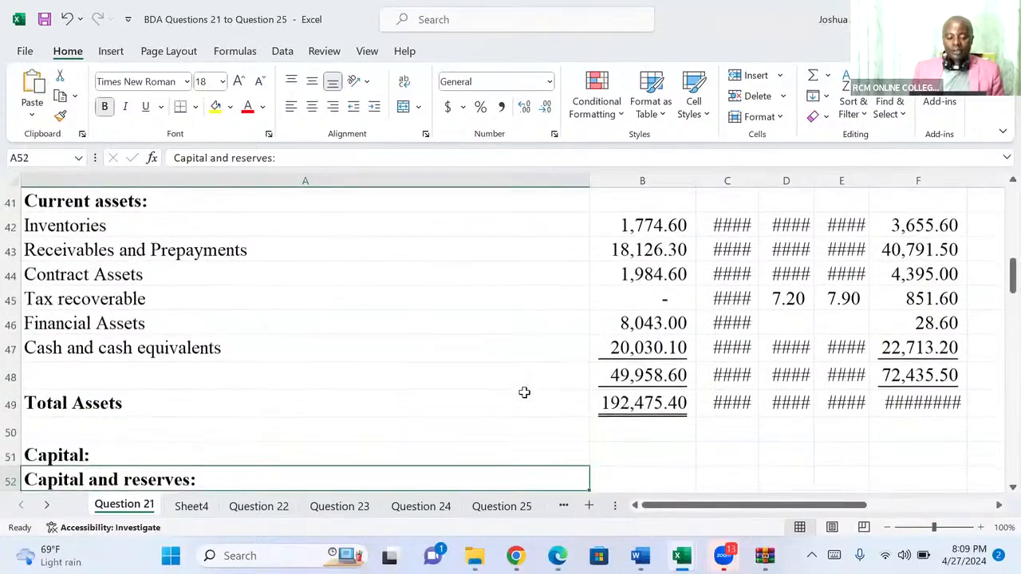
{"action": "key", "text": "Down"}
{"action": "key", "text": "Down"}
{"action": "key", "text": "Down"}
{"action": "key", "text": "Down"}
{"action": "key", "text": "Down"}
{"action": "key", "text": "Down"}
{"action": "key", "text": "Down"}
{"action": "key", "text": "Down"}
{"action": "key", "text": "Down"}
{"action": "key", "text": "Down"}
{"action": "key", "text": "Down"}
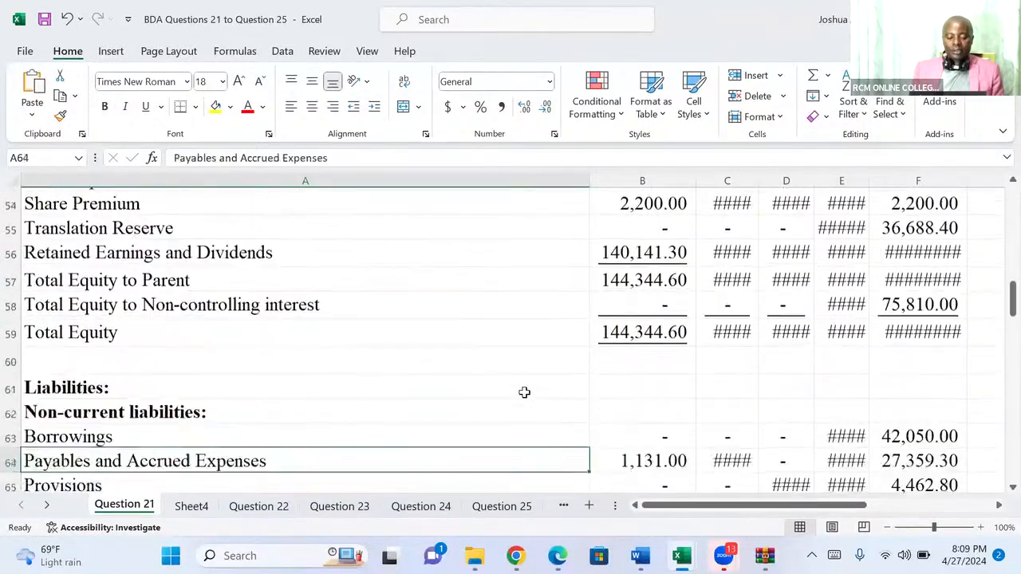
{"action": "key", "text": "Down"}
{"action": "key", "text": "Down"}
{"action": "key", "text": "Down"}
{"action": "key", "text": "Down"}
{"action": "key", "text": "Down"}
{"action": "key", "text": "Down"}
{"action": "key", "text": "Down"}
{"action": "key", "text": "Down"}
{"action": "key", "text": "Down"}
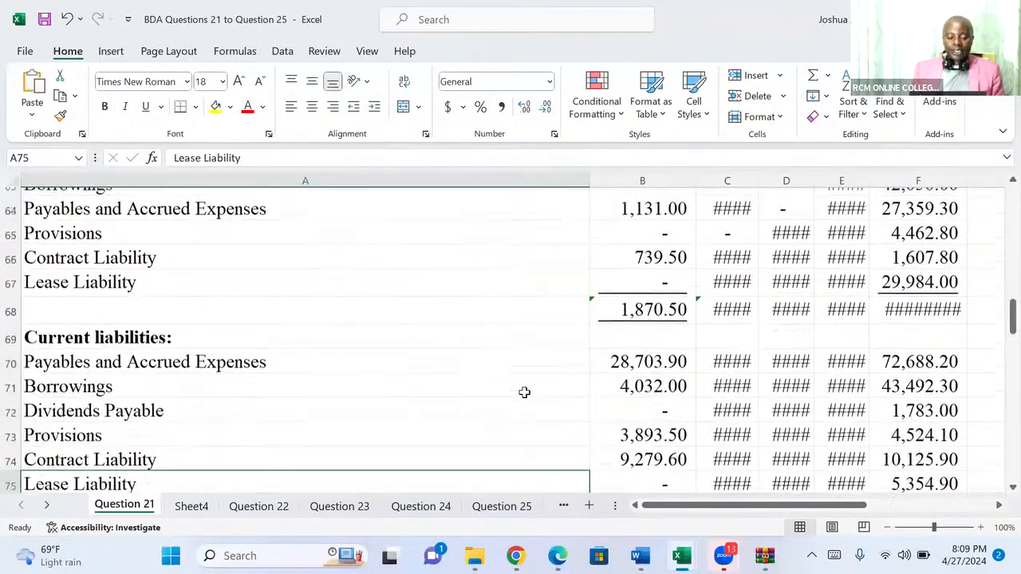
{"action": "key", "text": "Down"}
{"action": "key", "text": "Down"}
{"action": "key", "text": "Down"}
{"action": "key", "text": "Down"}
{"action": "key", "text": "Down"}
{"action": "key", "text": "Down"}
{"action": "key", "text": "Down"}
{"action": "key", "text": "Down"}
{"action": "key", "text": "Down"}
{"action": "key", "text": "Down"}
{"action": "key", "text": "Down"}
{"action": "key", "text": "Down"}
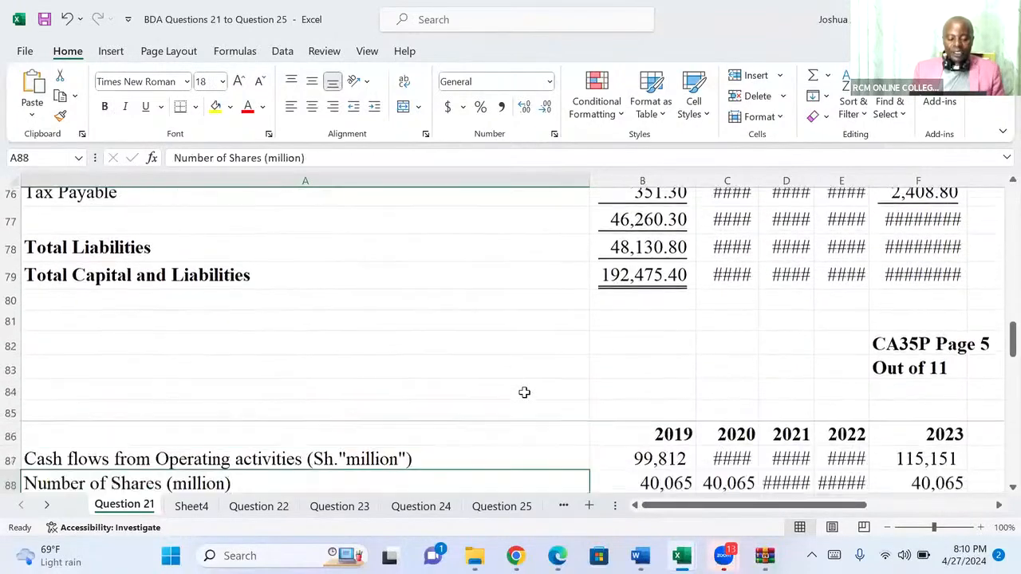
Review the cash flow, share and key metrics data, and read the dashboard requirements including the listed charts.
{"action": "key", "text": "Down"}
{"action": "key", "text": "Down"}
{"action": "key", "text": "Down"}
{"action": "key", "text": "Down"}
{"action": "key", "text": "Down"}
{"action": "key", "text": "Down"}
{"action": "key", "text": "Down"}
{"action": "key", "text": "Down"}
{"action": "key", "text": "Down"}
{"action": "key", "text": "Down"}
{"action": "key", "text": "Down"}
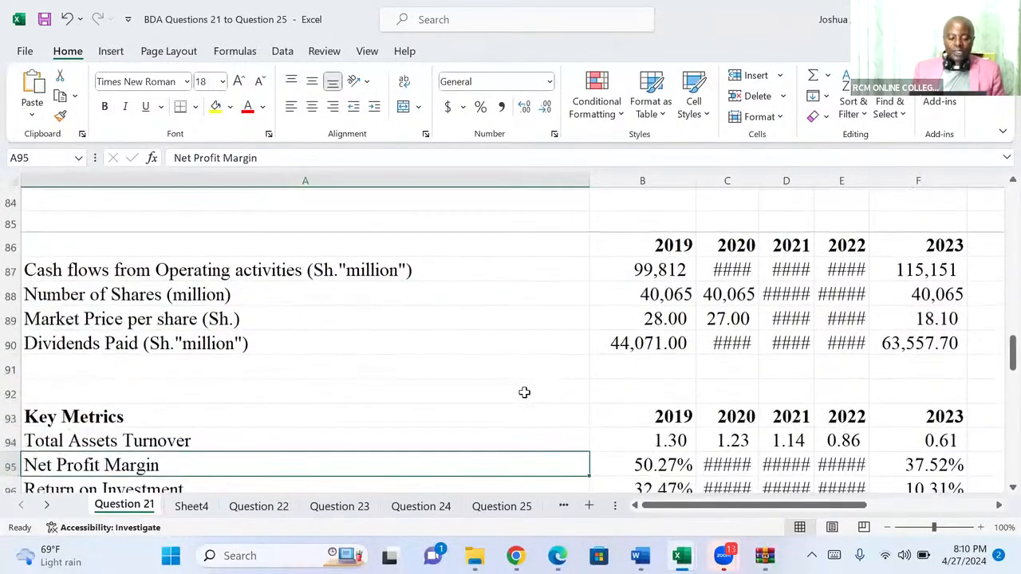
{"action": "key", "text": "Down"}
{"action": "key", "text": "Down"}
{"action": "key", "text": "Down"}
{"action": "key", "text": "Down"}
{"action": "key", "text": "Down"}
{"action": "key", "text": "Down"}
{"action": "key", "text": "Down"}
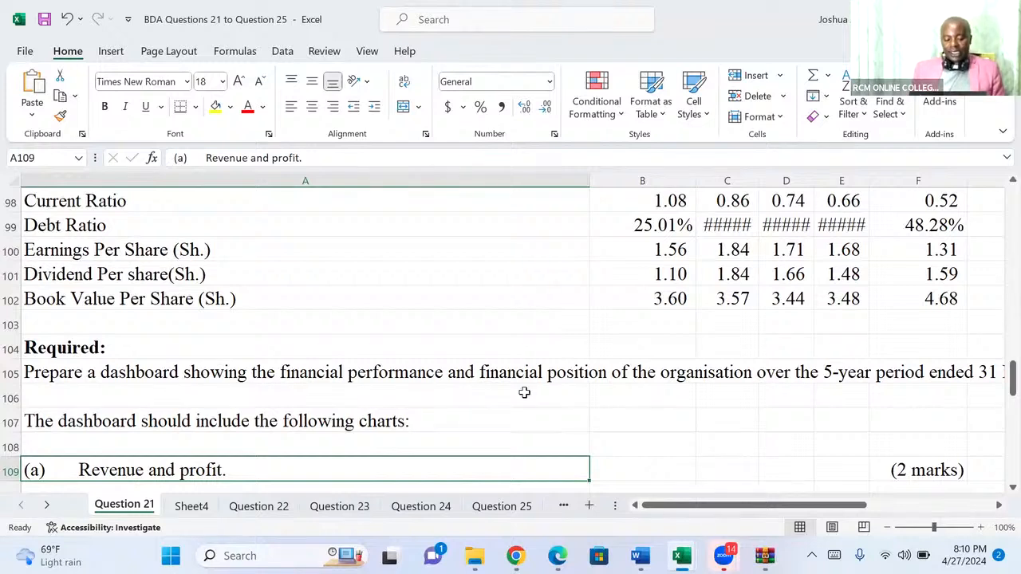
{"action": "key", "text": "Down"}
{"action": "key", "text": "Down"}
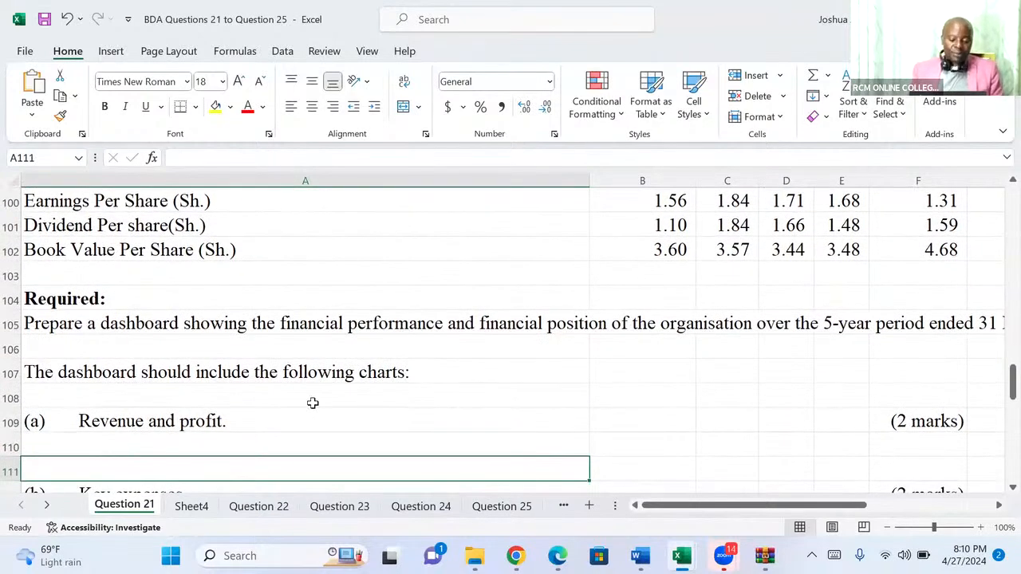
{"action": "key", "text": "Down"}
{"action": "key", "text": "Down"}
{"action": "key", "text": "Down"}
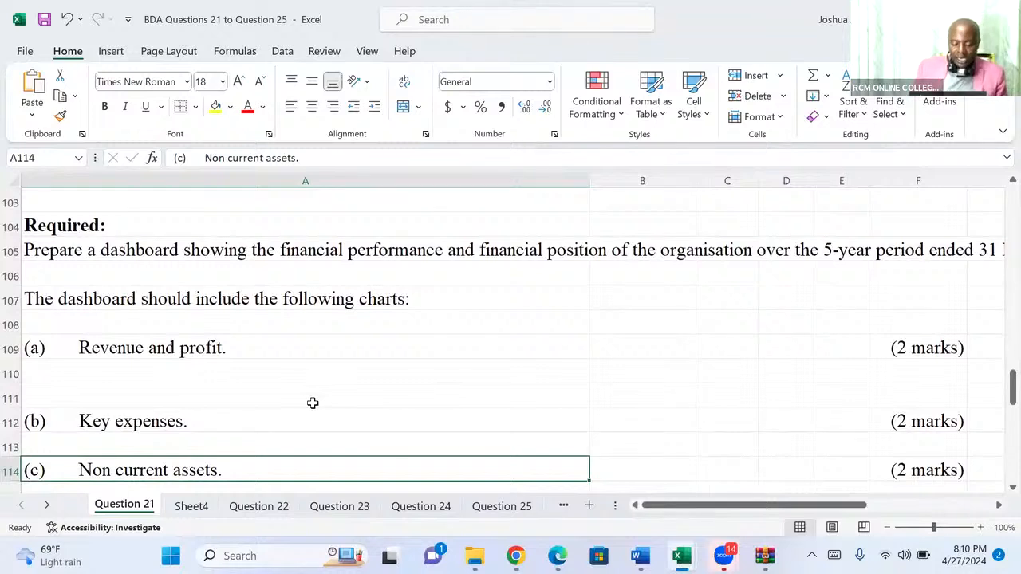
{"action": "key", "text": "Down"}
{"action": "key", "text": "Down"}
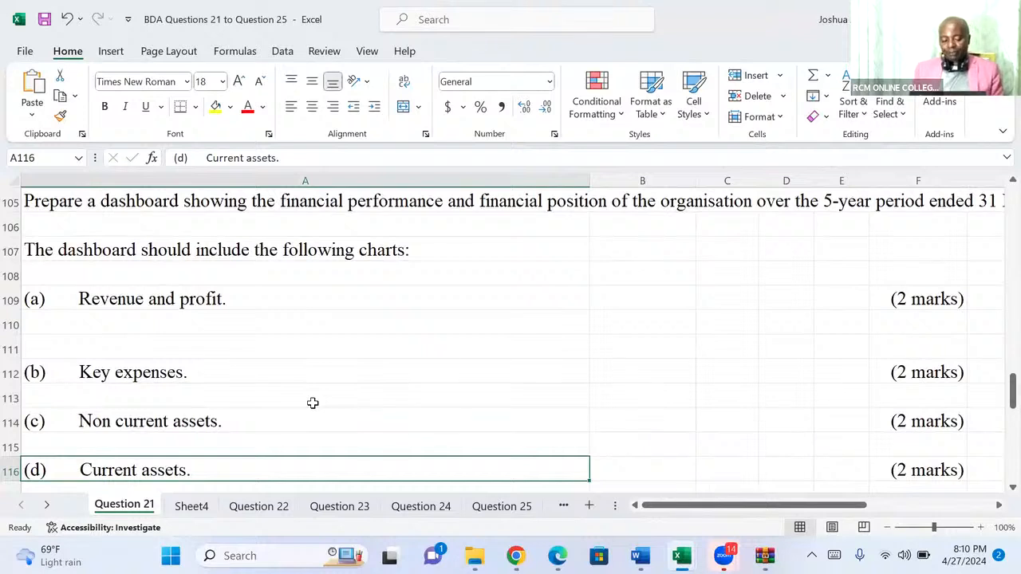
Look back from the required charts through the key metrics, liabilities, equity and assets to the start of the Statement of Financial Position.
{"action": "key", "text": "Up"}
{"action": "key", "text": "Up"}
{"action": "key", "text": "Up"}
{"action": "key", "text": "Up"}
{"action": "key", "text": "Up"}
{"action": "key", "text": "Up"}
{"action": "key", "text": "Up"}
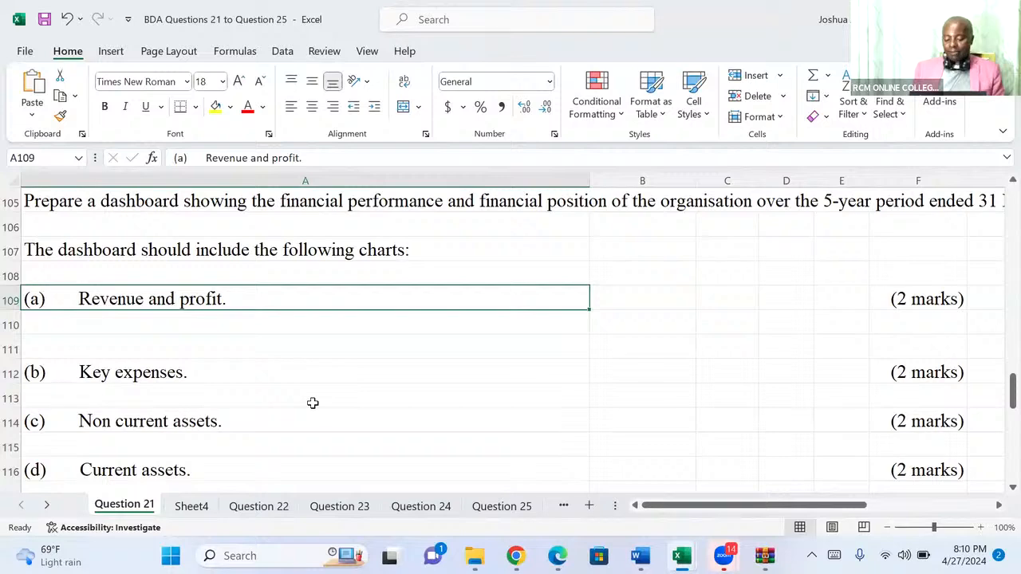
{"action": "key", "text": "Up"}
{"action": "key", "text": "Up"}
{"action": "key", "text": "Up"}
{"action": "key", "text": "Up"}
{"action": "key", "text": "Up"}
{"action": "key", "text": "Up"}
{"action": "key", "text": "Up"}
{"action": "key", "text": "Up"}
{"action": "key", "text": "Up"}
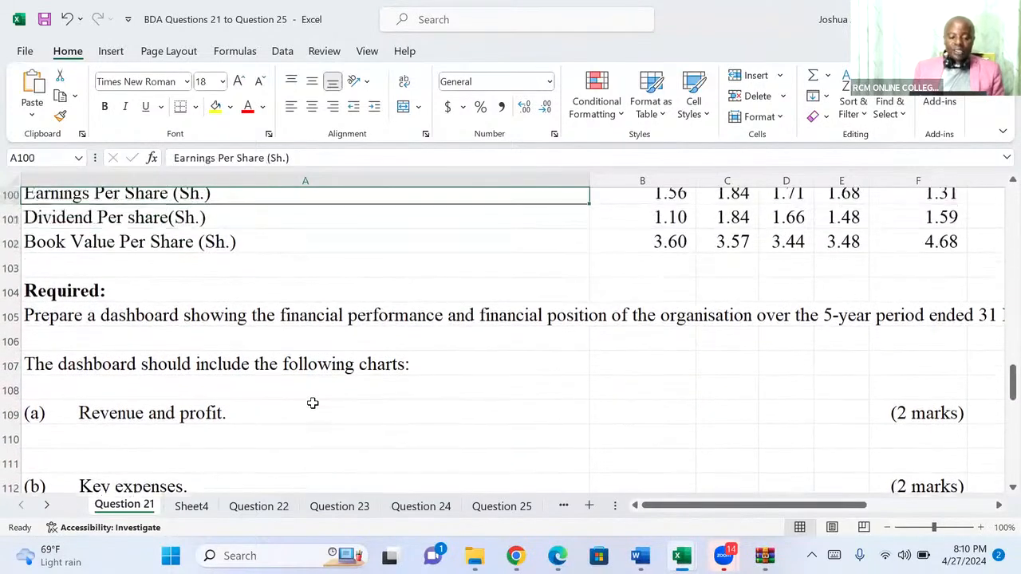
{"action": "key", "text": "Up"}
{"action": "key", "text": "Up"}
{"action": "key", "text": "Up"}
{"action": "key", "text": "Up"}
{"action": "key", "text": "Up"}
{"action": "key", "text": "Up"}
{"action": "key", "text": "Up"}
{"action": "key", "text": "Up"}
{"action": "key", "text": "Up"}
{"action": "key", "text": "Up"}
{"action": "key", "text": "Up"}
{"action": "key", "text": "Up"}
{"action": "key", "text": "Up"}
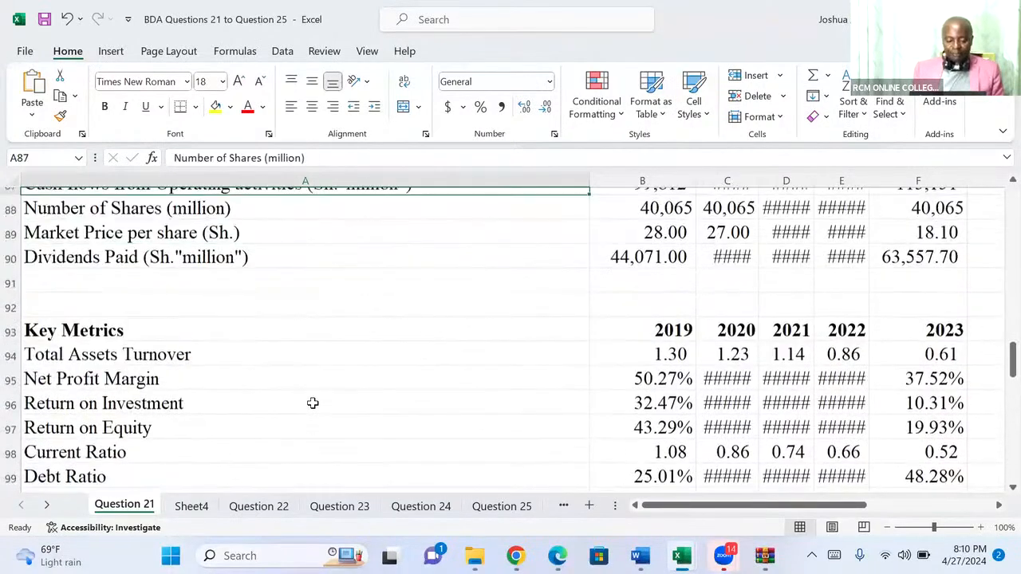
{"action": "key", "text": "Up"}
{"action": "key", "text": "Up"}
{"action": "key", "text": "Up"}
{"action": "key", "text": "Up"}
{"action": "key", "text": "Up"}
{"action": "key", "text": "Up"}
{"action": "key", "text": "Up"}
{"action": "key", "text": "Up"}
{"action": "key", "text": "Up"}
{"action": "key", "text": "Up"}
{"action": "key", "text": "Up"}
{"action": "key", "text": "Up"}
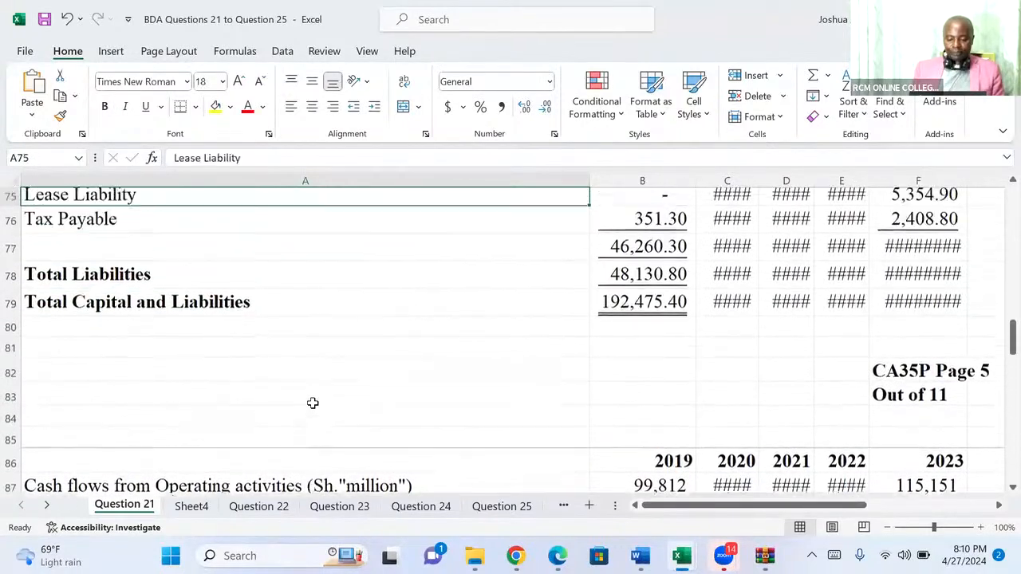
{"action": "key", "text": "Up"}
{"action": "key", "text": "Up"}
{"action": "key", "text": "Up"}
{"action": "key", "text": "Up"}
{"action": "key", "text": "Up"}
{"action": "key", "text": "Up"}
{"action": "key", "text": "Up"}
{"action": "key", "text": "Up"}
{"action": "key", "text": "Up"}
{"action": "key", "text": "Up"}
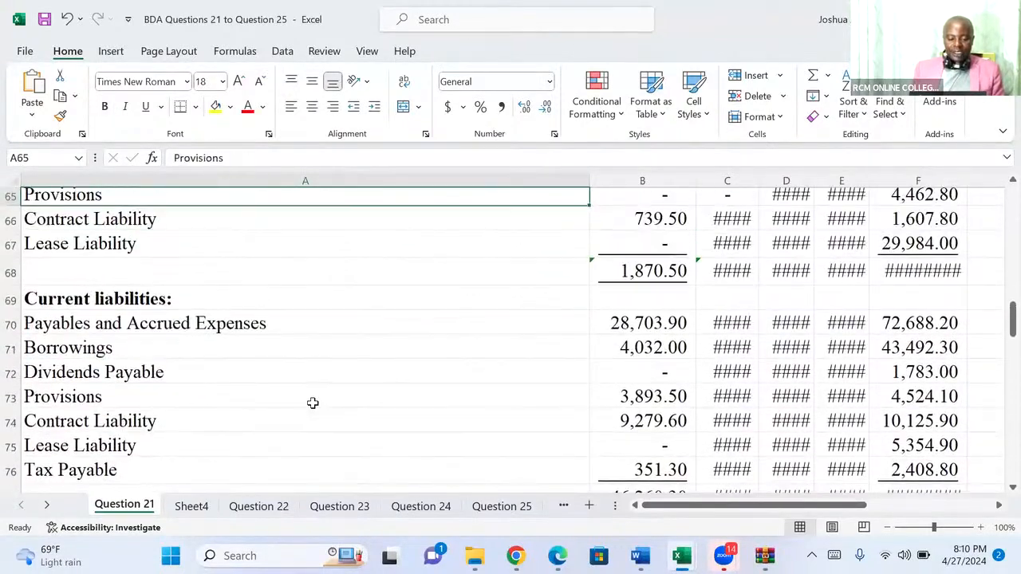
{"action": "key", "text": "Up"}
{"action": "key", "text": "Up"}
{"action": "key", "text": "Up"}
{"action": "key", "text": "Up"}
{"action": "key", "text": "Up"}
{"action": "key", "text": "Up"}
{"action": "key", "text": "Up"}
{"action": "key", "text": "Up"}
{"action": "key", "text": "Up"}
{"action": "key", "text": "Up"}
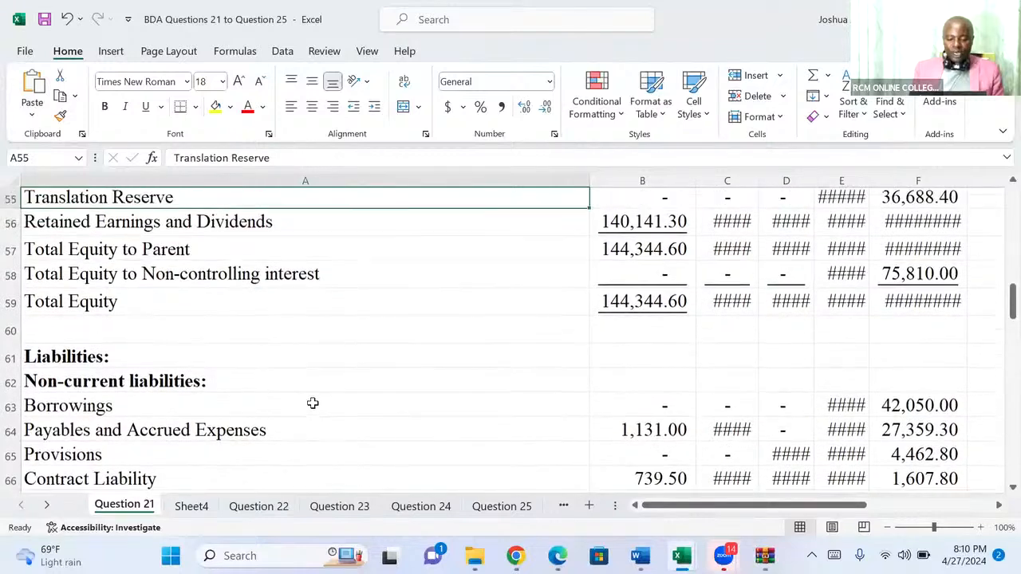
{"action": "key", "text": "Up"}
{"action": "key", "text": "Up"}
{"action": "key", "text": "Up"}
{"action": "key", "text": "Up"}
{"action": "key", "text": "Up"}
{"action": "key", "text": "Up"}
{"action": "key", "text": "Up"}
{"action": "key", "text": "Up"}
{"action": "key", "text": "Up"}
{"action": "key", "text": "Up"}
{"action": "key", "text": "Up"}
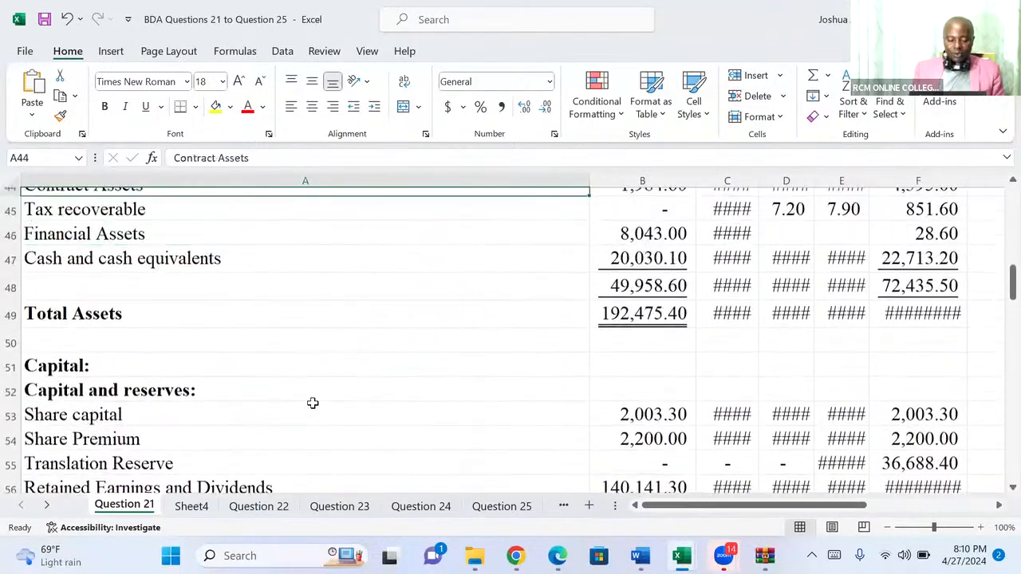
{"action": "key", "text": "Up"}
{"action": "key", "text": "Up"}
{"action": "key", "text": "Up"}
{"action": "key", "text": "Up"}
{"action": "key", "text": "Up"}
{"action": "key", "text": "Up"}
{"action": "key", "text": "Up"}
{"action": "key", "text": "Up"}
{"action": "key", "text": "Up"}
{"action": "key", "text": "Up"}
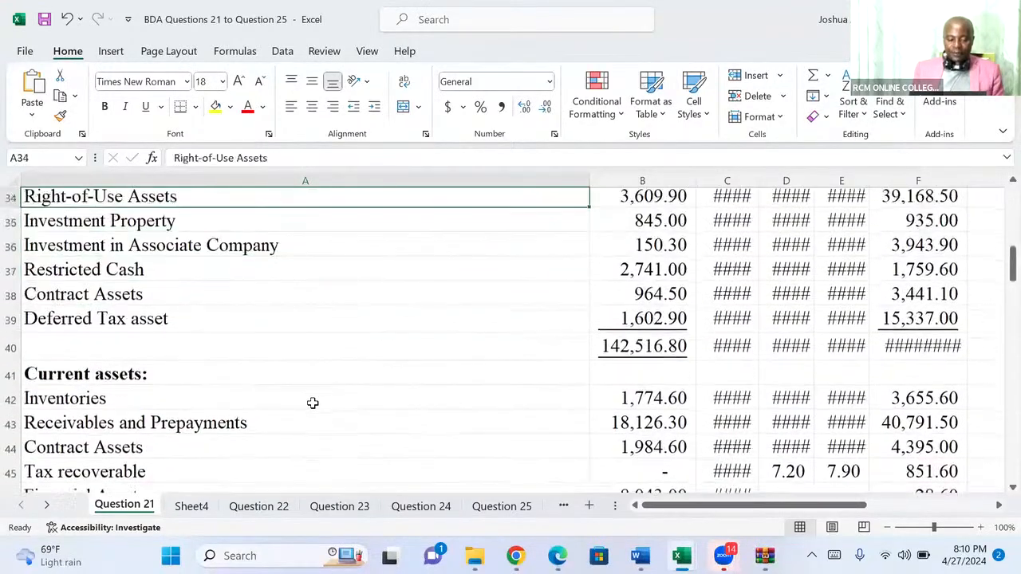
{"action": "key", "text": "Up"}
{"action": "key", "text": "Up"}
{"action": "key", "text": "Up"}
{"action": "key", "text": "Up"}
{"action": "key", "text": "Up"}
{"action": "key", "text": "Up"}
{"action": "key", "text": "Up"}
{"action": "key", "text": "Up"}
{"action": "key", "text": "Up"}
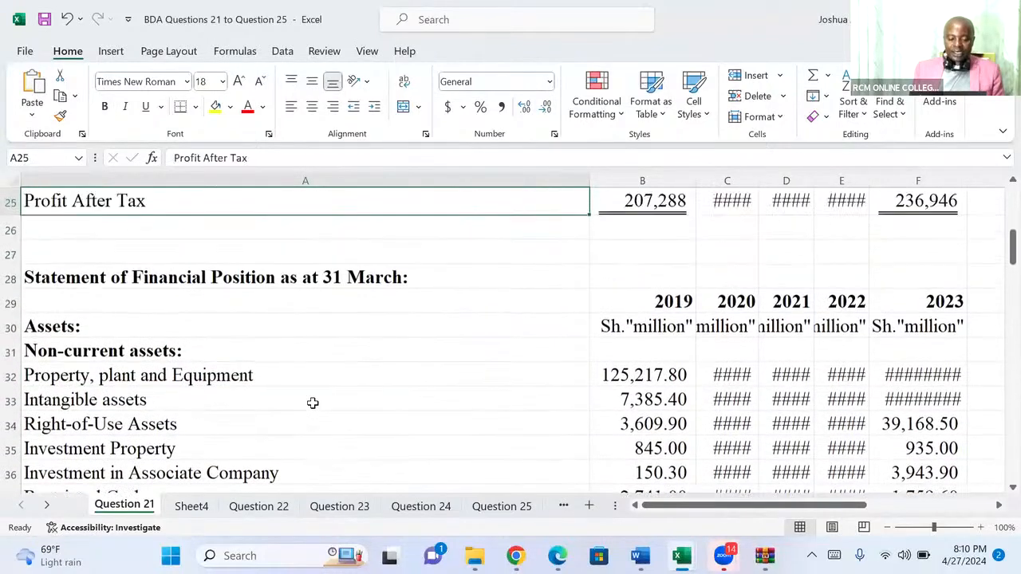
Copy A29:F102, from the Statement of Financial Position year headings through Book Value Per Share, and add a new blank worksheet.
{"action": "key", "text": "Down"}
{"action": "key", "text": "Down"}
{"action": "key", "text": "Down"}
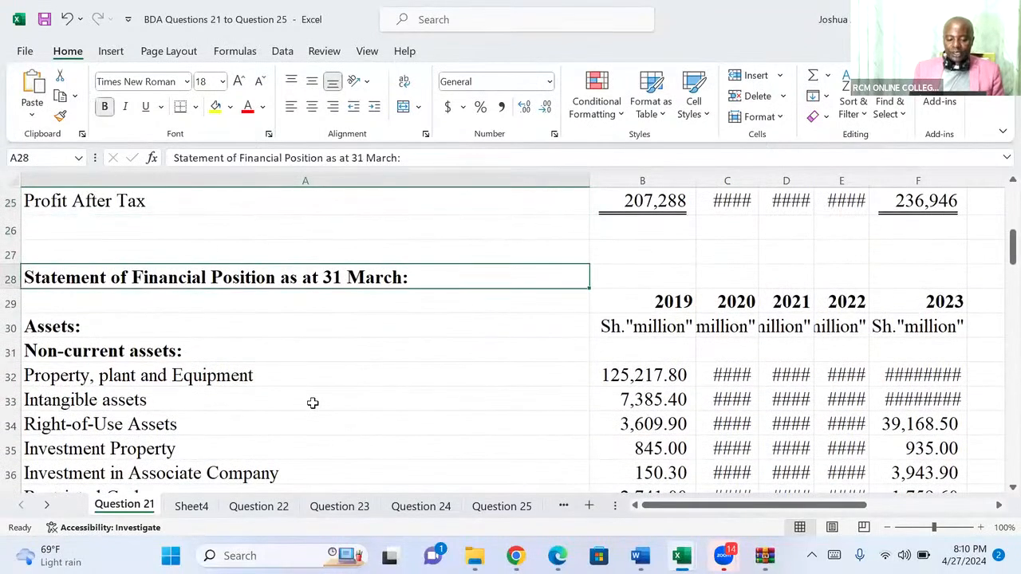
{"action": "key", "text": "Down"}
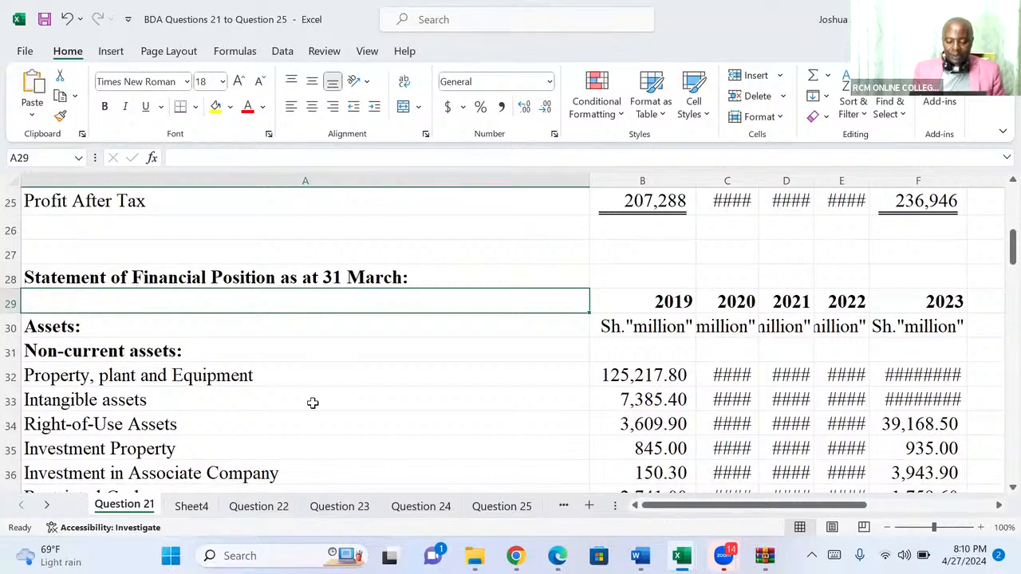
{"action": "key", "text": "shift+Right"}
{"action": "key", "text": "shift+Right"}
{"action": "key", "text": "shift+Right"}
{"action": "key", "text": "shift+Right"}
{"action": "key", "text": "shift+Right"}
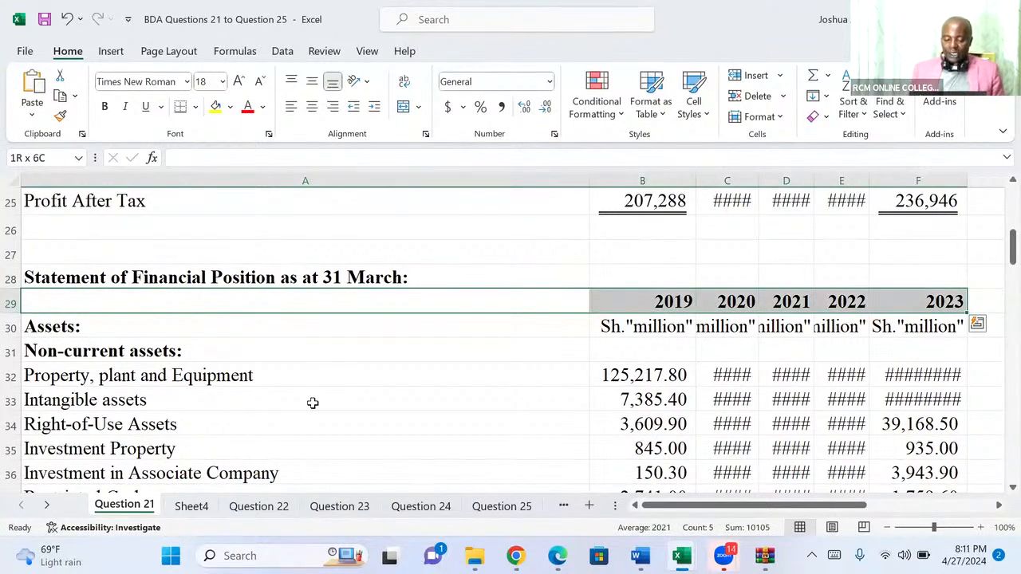
{"action": "key", "text": "shift+Down"}
{"action": "key", "text": "shift+Down"}
{"action": "key", "text": "shift+Down"}
{"action": "key", "text": "shift+Down"}
{"action": "key", "text": "shift+Down"}
{"action": "key", "text": "shift+Down"}
{"action": "key", "text": "shift+Down"}
{"action": "key", "text": "shift+Down"}
{"action": "key", "text": "shift+Down"}
{"action": "key", "text": "shift+Down"}
{"action": "key", "text": "shift+Down"}
{"action": "key", "text": "shift+Down"}
{"action": "key", "text": "shift+Down"}
{"action": "key", "text": "shift+Down"}
{"action": "key", "text": "shift+Down"}
{"action": "key", "text": "shift+Down"}
{"action": "key", "text": "shift+Down"}
{"action": "key", "text": "shift+Down"}
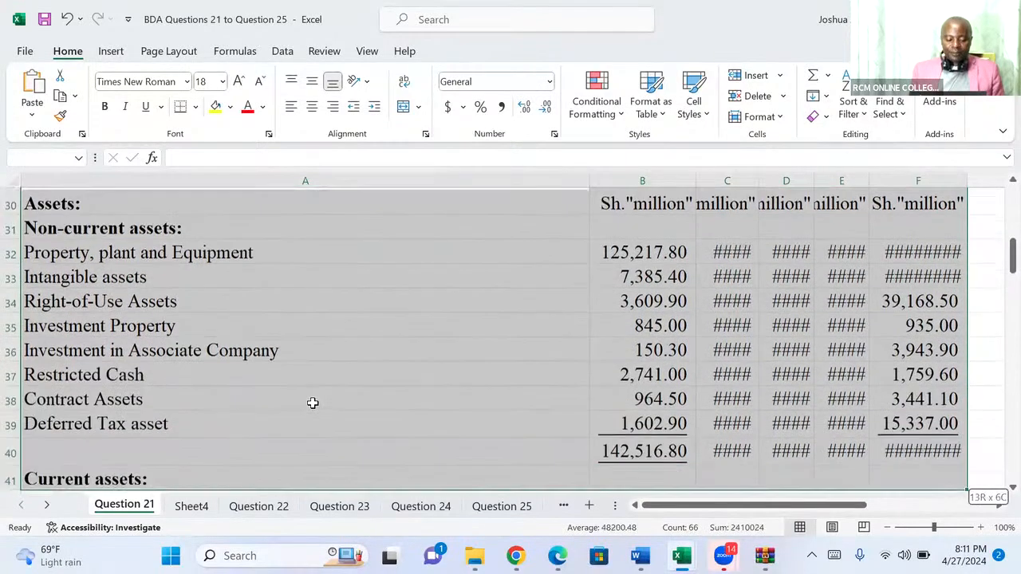
{"action": "key", "text": "shift+Down"}
{"action": "key", "text": "shift+Down"}
{"action": "key", "text": "shift+Down"}
{"action": "key", "text": "shift+Down"}
{"action": "key", "text": "shift+Down"}
{"action": "key", "text": "shift+Down"}
{"action": "key", "text": "shift+Down"}
{"action": "key", "text": "shift+Down"}
{"action": "key", "text": "shift+Down"}
{"action": "key", "text": "shift+Down"}
{"action": "key", "text": "shift+Down"}
{"action": "key", "text": "shift+Down"}
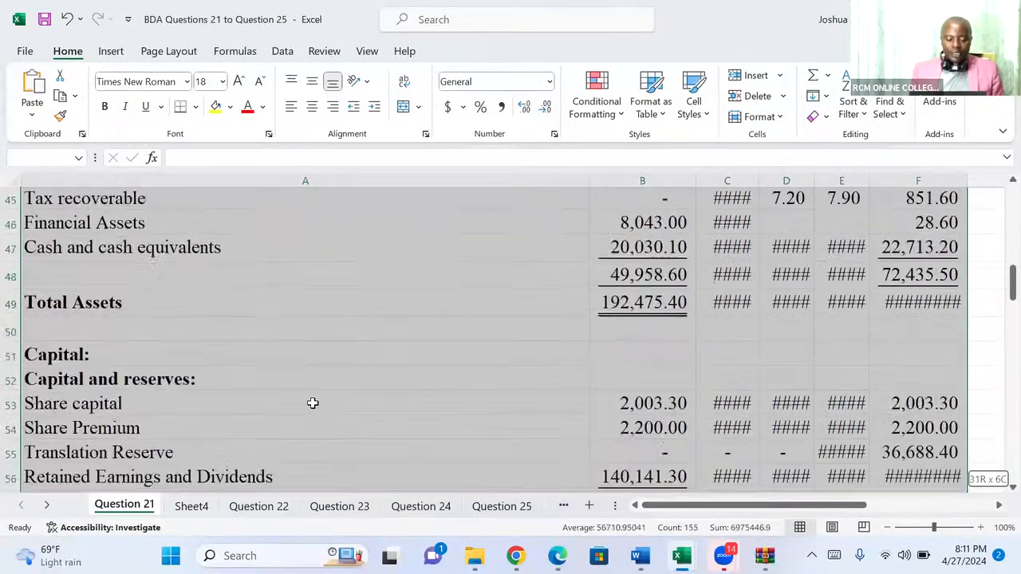
{"action": "key", "text": "shift+Down"}
{"action": "key", "text": "shift+Down"}
{"action": "key", "text": "shift+Down"}
{"action": "key", "text": "shift+Down"}
{"action": "key", "text": "shift+Down"}
{"action": "key", "text": "shift+Down"}
{"action": "key", "text": "shift+Down"}
{"action": "key", "text": "shift+Down"}
{"action": "key", "text": "shift+Down"}
{"action": "key", "text": "shift+Down"}
{"action": "key", "text": "shift+Down"}
{"action": "key", "text": "shift+Down"}
{"action": "key", "text": "shift+Down"}
{"action": "key", "text": "shift+Down"}
{"action": "key", "text": "shift+Down"}
{"action": "key", "text": "shift+Down"}
{"action": "key", "text": "shift+Down"}
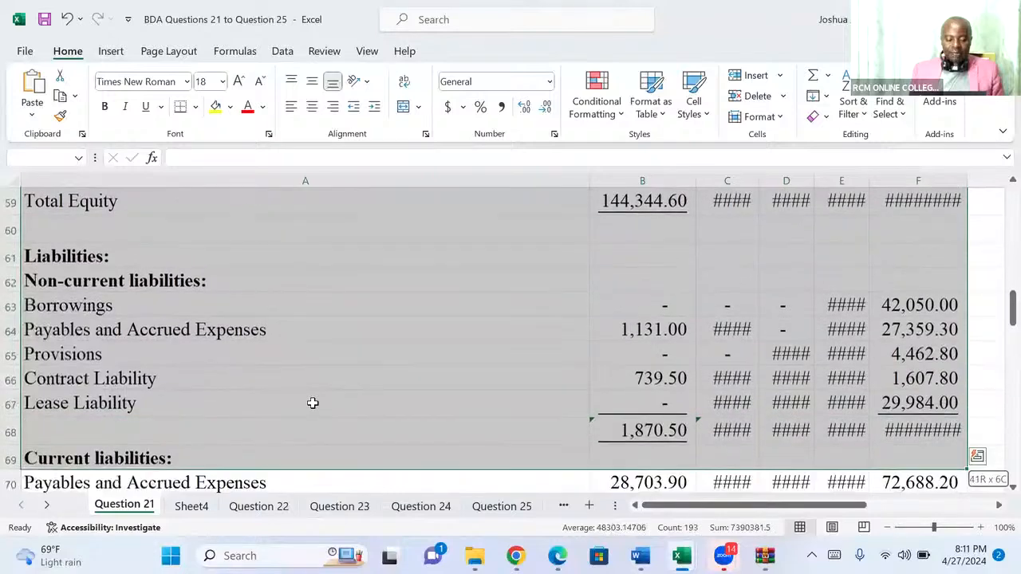
{"action": "key", "text": "shift+Down"}
{"action": "key", "text": "shift+Down"}
{"action": "key", "text": "shift+Down"}
{"action": "key", "text": "shift+Down"}
{"action": "key", "text": "shift+Down"}
{"action": "key", "text": "shift+Down"}
{"action": "key", "text": "shift+Down"}
{"action": "key", "text": "shift+Down"}
{"action": "key", "text": "shift+Down"}
{"action": "key", "text": "shift+Down"}
{"action": "key", "text": "shift+Down"}
{"action": "key", "text": "shift+Down"}
{"action": "key", "text": "shift+Down"}
{"action": "key", "text": "shift+Down"}
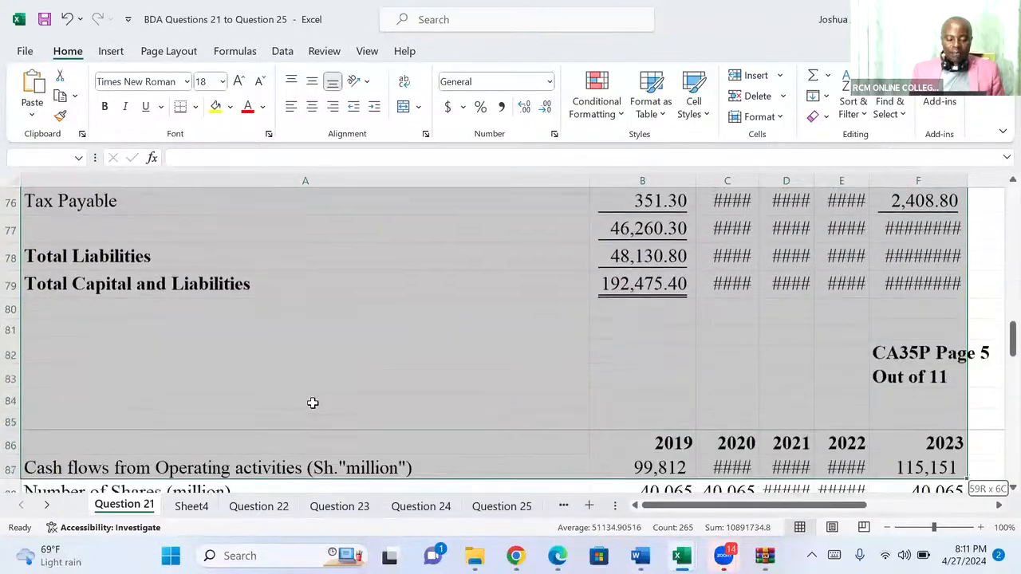
{"action": "key", "text": "shift+Down"}
{"action": "key", "text": "shift+Down"}
{"action": "key", "text": "shift+Down"}
{"action": "key", "text": "shift+Down"}
{"action": "key", "text": "shift+Down"}
{"action": "key", "text": "shift+Down"}
{"action": "key", "text": "shift+Down"}
{"action": "key", "text": "shift+Down"}
{"action": "key", "text": "shift+Down"}
{"action": "key", "text": "shift+Down"}
{"action": "key", "text": "shift+Down"}
{"action": "key", "text": "shift+Down"}
{"action": "key", "text": "shift+Down"}
{"action": "key", "text": "shift+Down"}
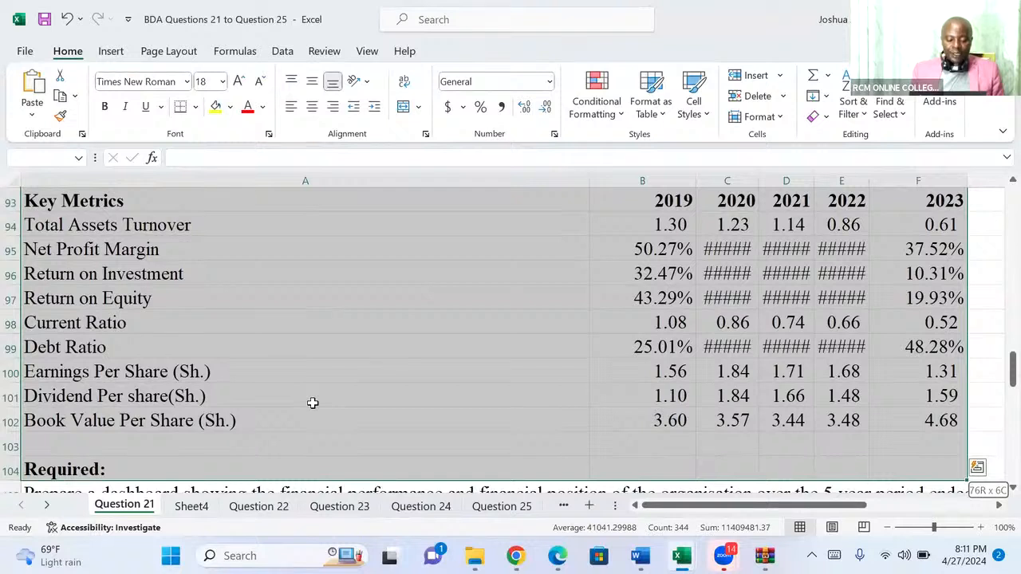
{"action": "key", "text": "shift+Up"}
{"action": "key", "text": "shift+Up"}
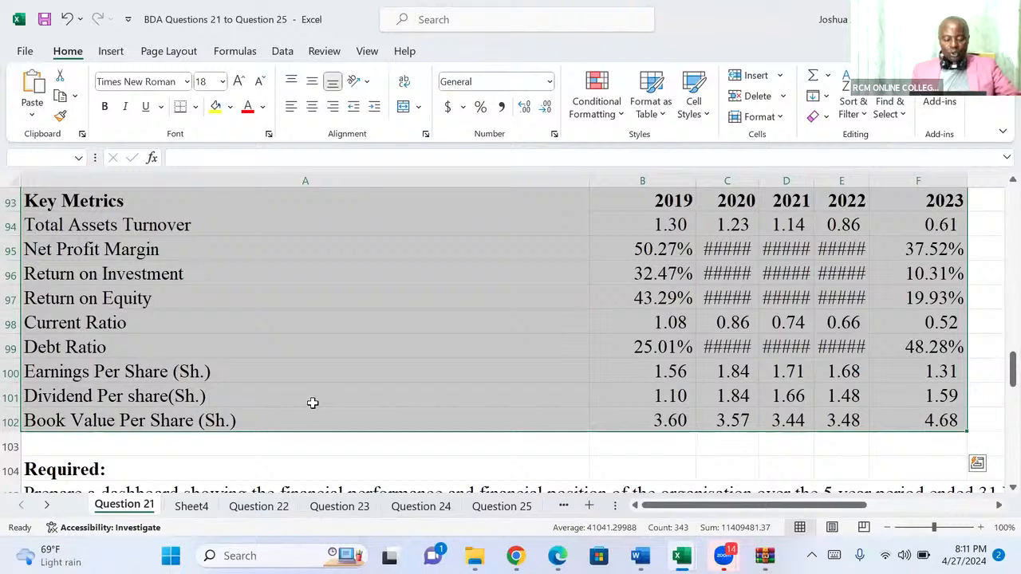
{"action": "key", "text": "ctrl+c"}
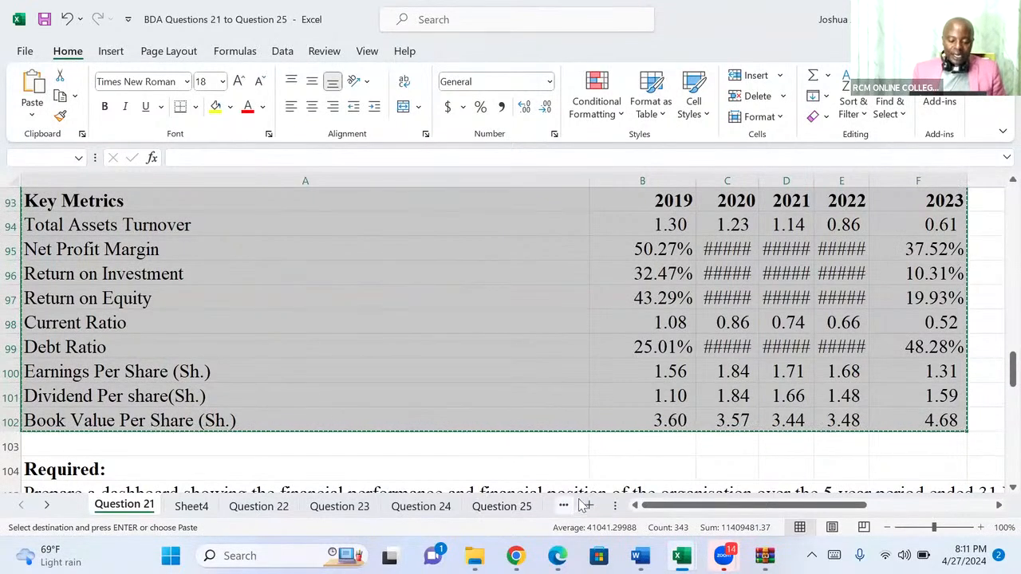
{"action": "left_click", "coordinate": [587, 500]}
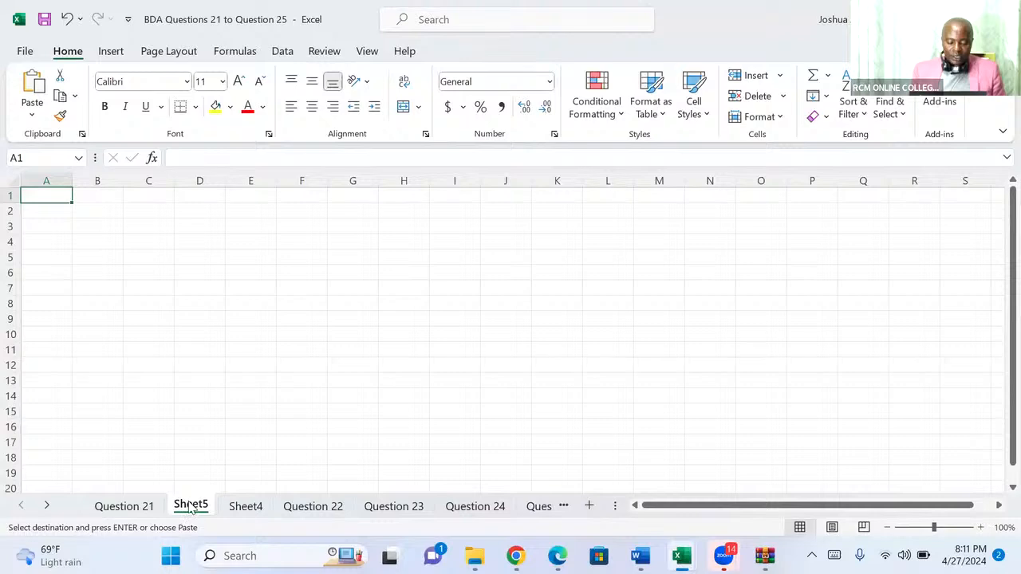
Try to rename the new blank sheet as Working.
{"action": "right_click", "coordinate": [191, 511]}
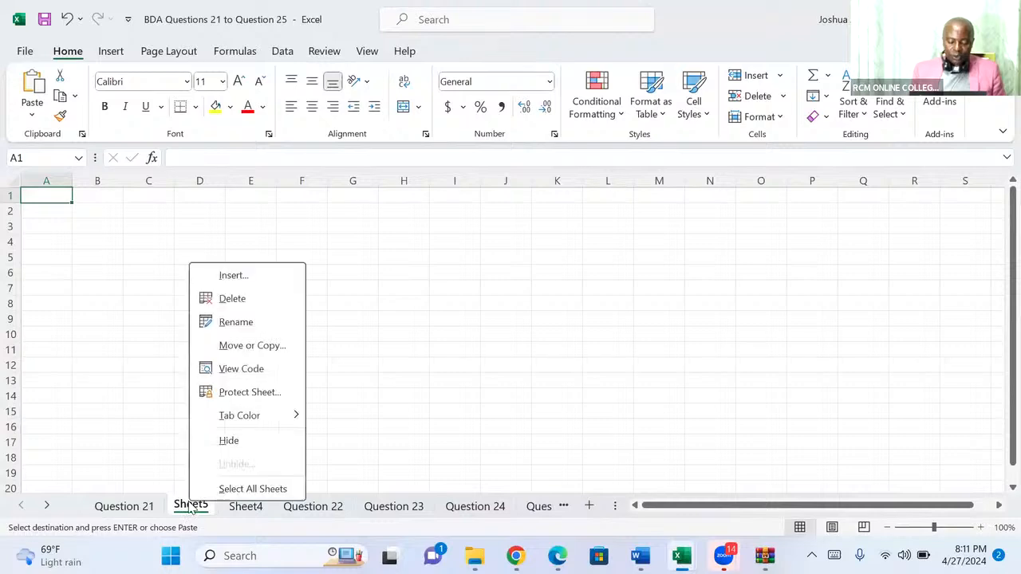
{"action": "left_click", "coordinate": [236, 322]}
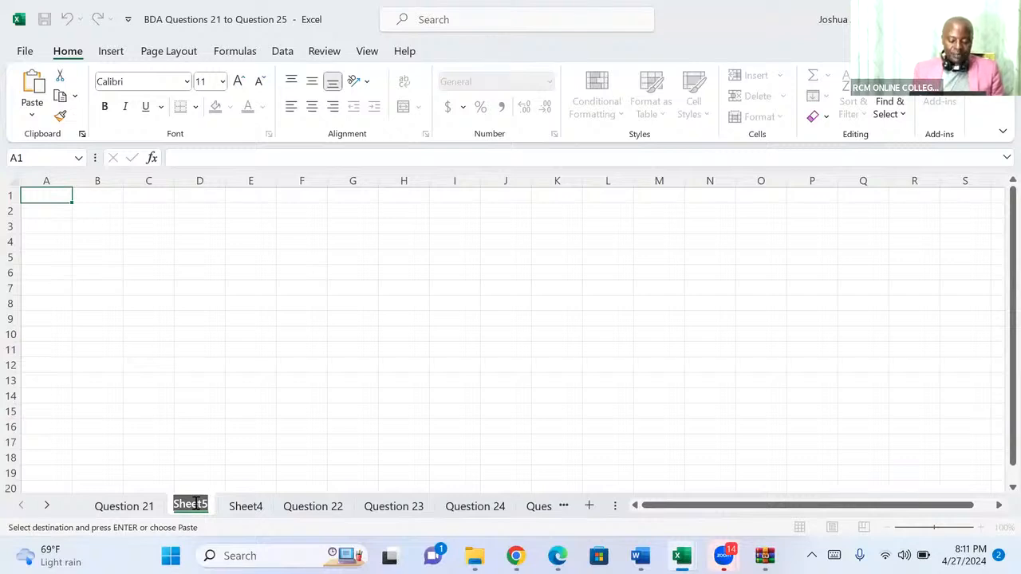
{"action": "type", "text": "Work"}
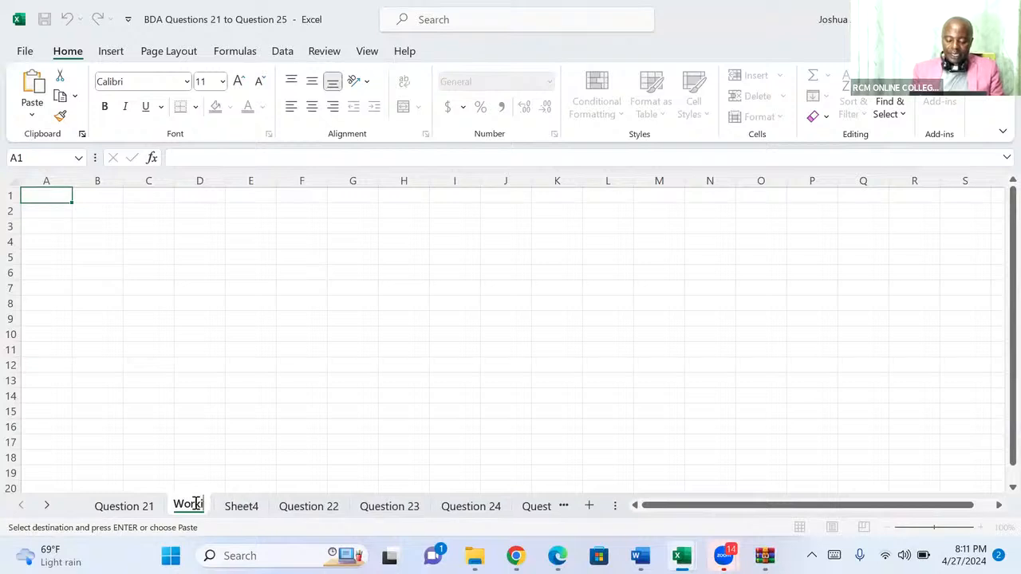
{"action": "type", "text": "ing"}
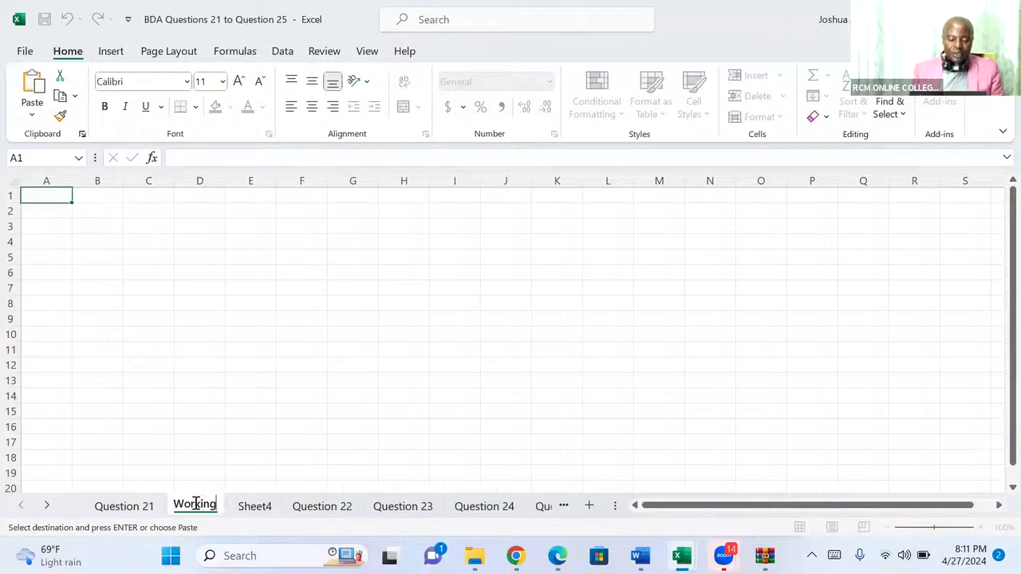
{"action": "key", "text": "Return"}
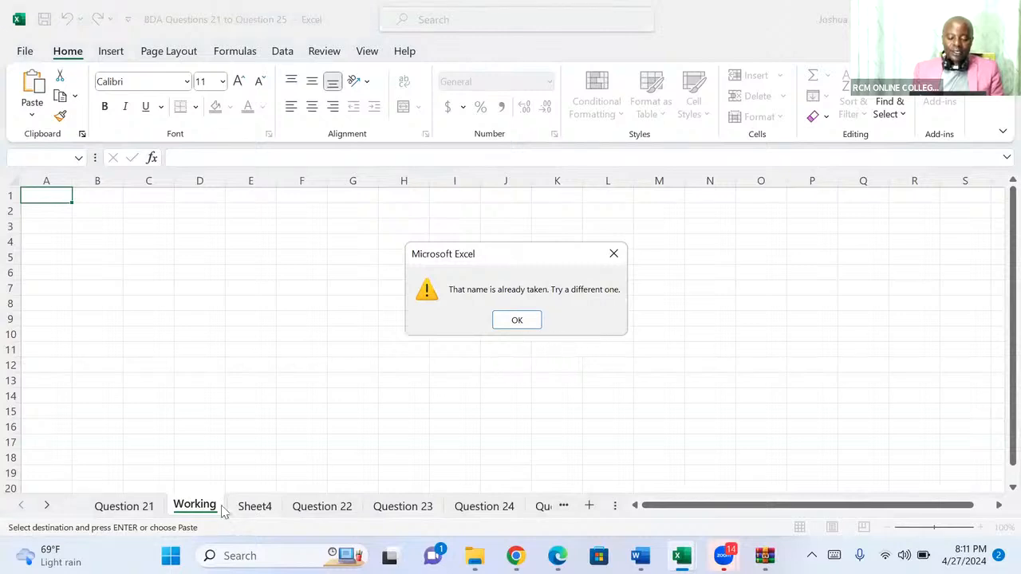
{"action": "left_click", "coordinate": [613, 254]}
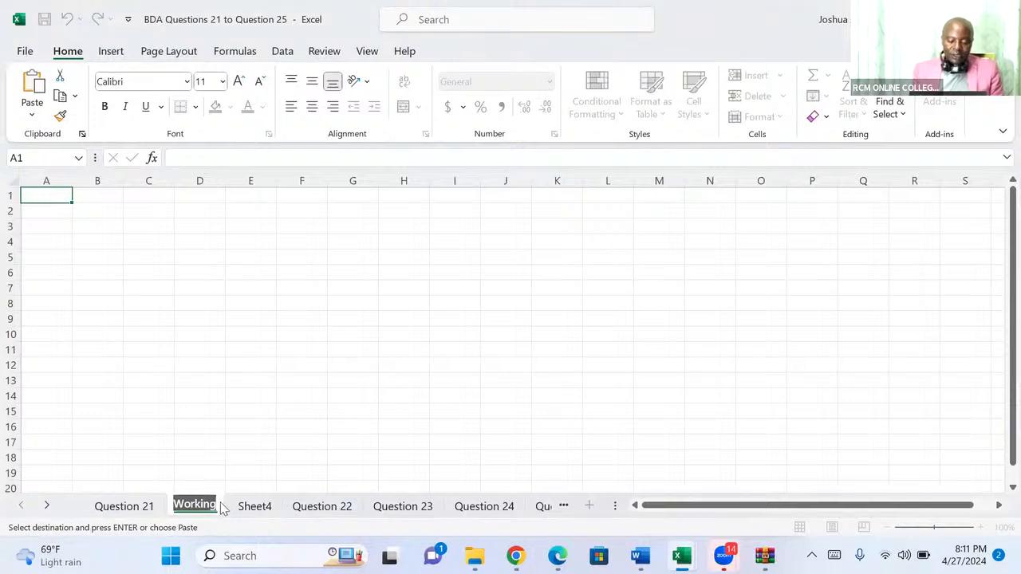
{"action": "key", "text": "Return"}
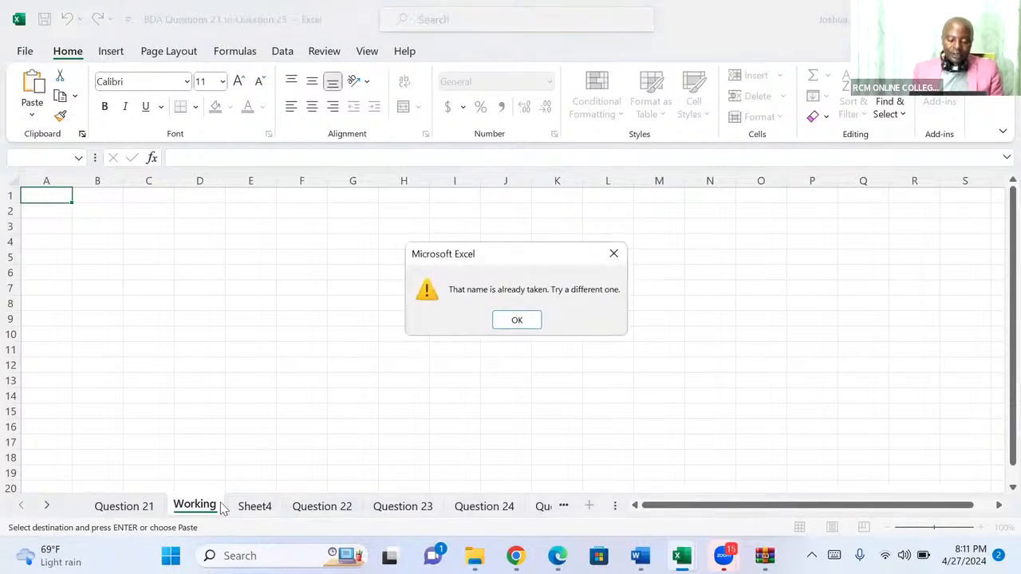
{"action": "left_click", "coordinate": [614, 254]}
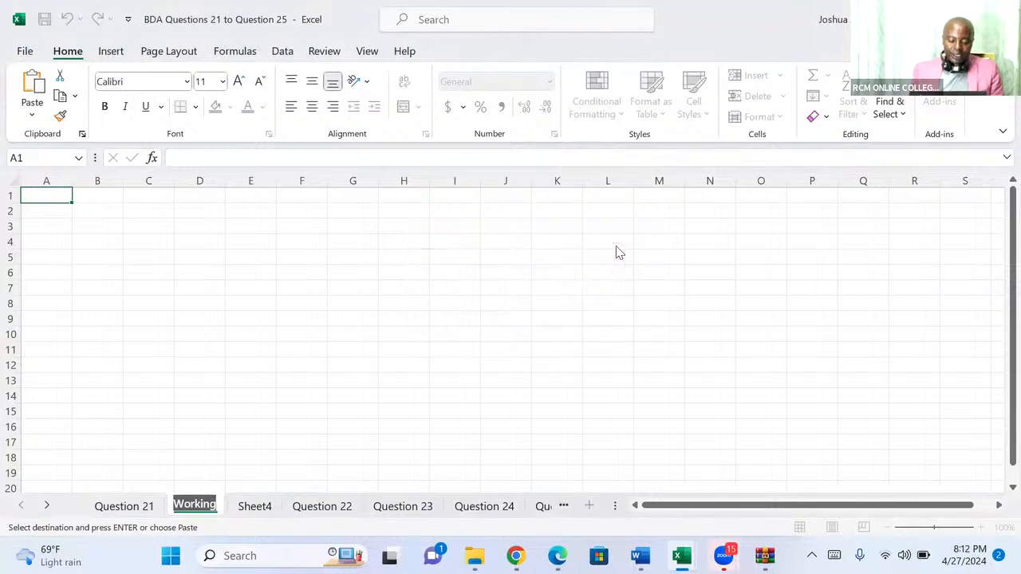
Replace the new sheet's name with Working 2.
{"action": "key", "text": "BackSpace"}
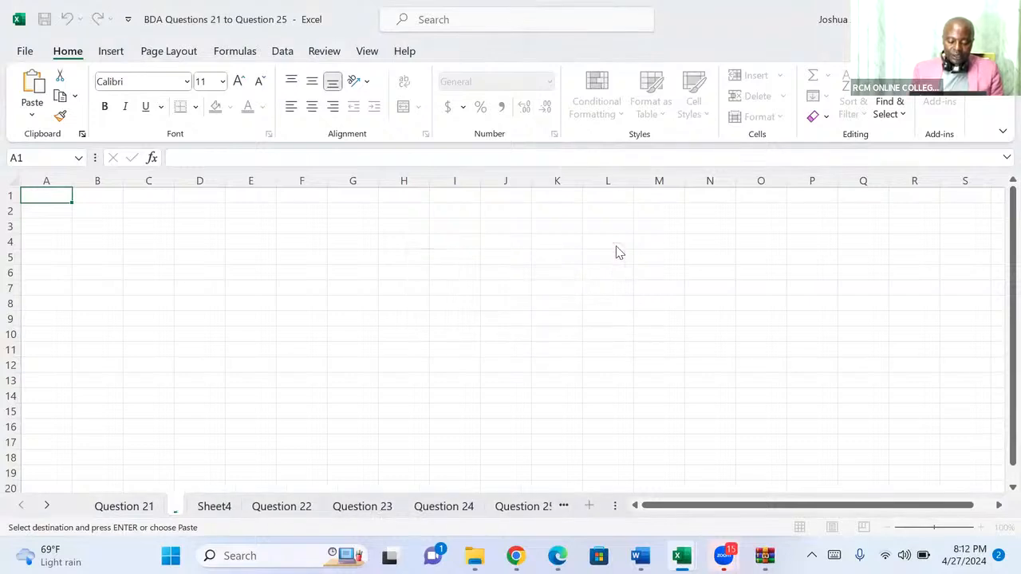
{"action": "type", "text": "W"}
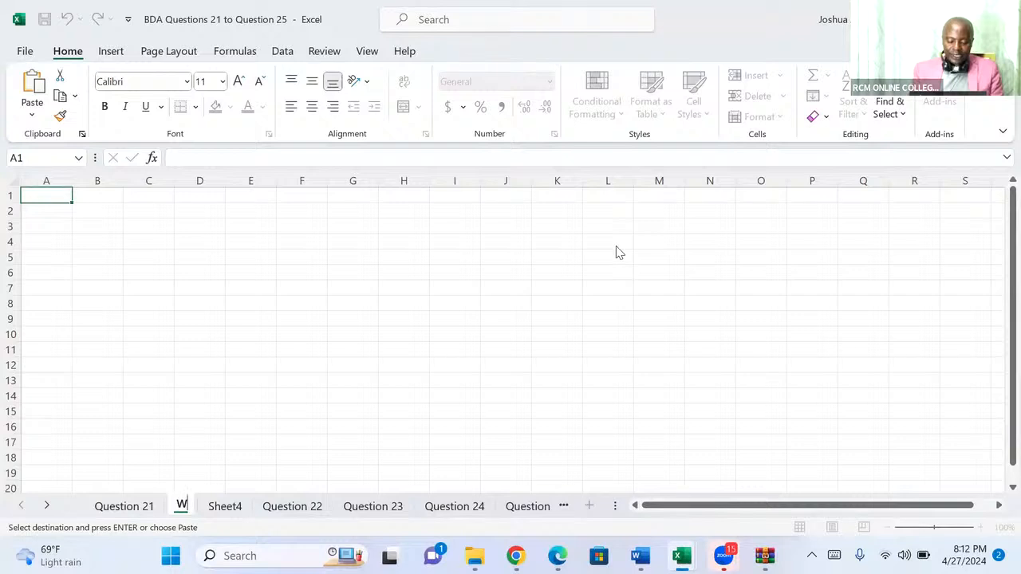
{"action": "type", "text": "orki"}
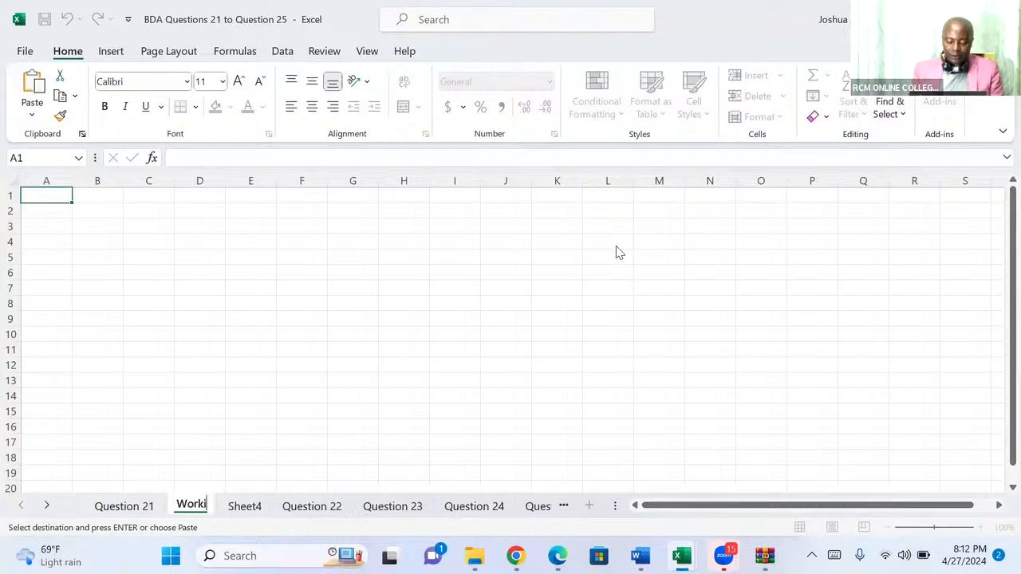
{"action": "type", "text": "ng 2"}
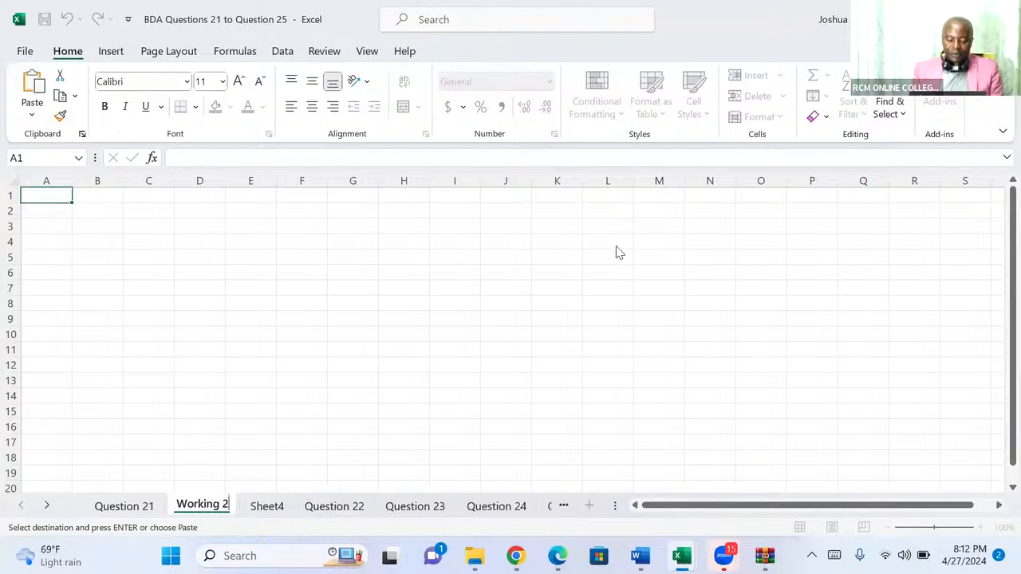
{"action": "key", "text": "Return"}
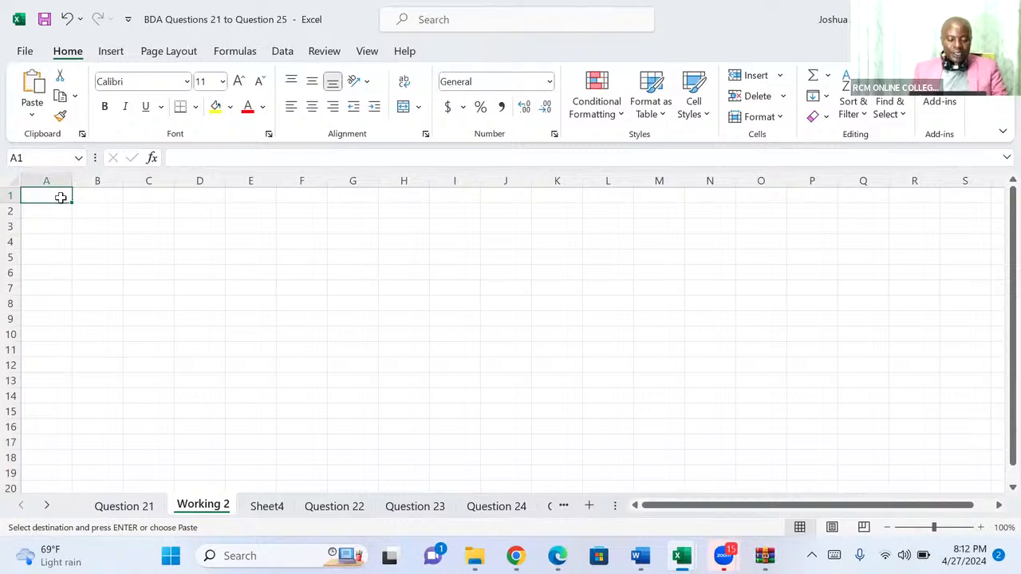
Paste the copied financial data at A1 of Working 2 and autofit all column widths to their contents.
{"action": "key", "text": "ctrl+v"}
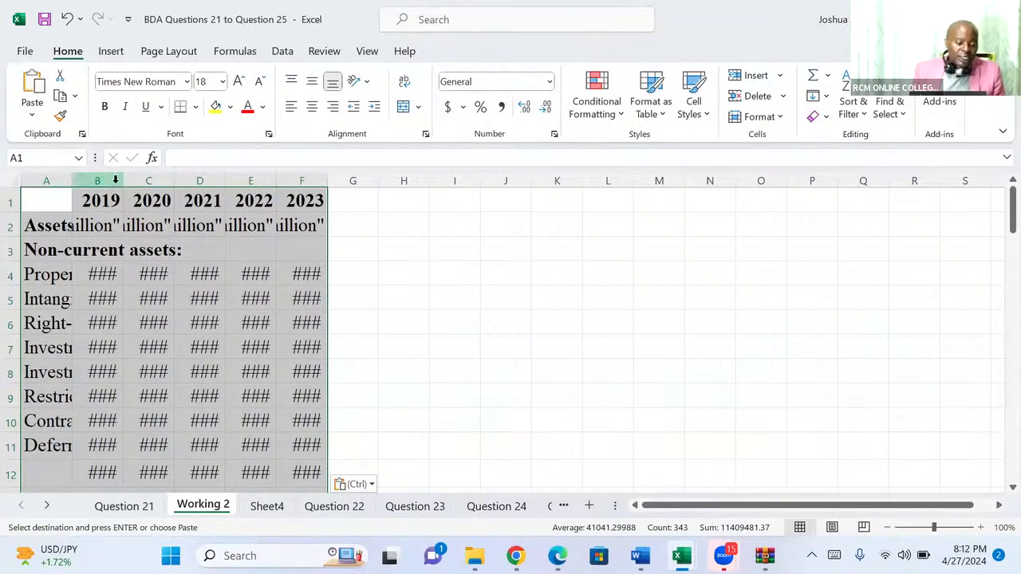
{"action": "left_click_drag", "start_coordinate": [125, 176], "coordinate": [172, 170]}
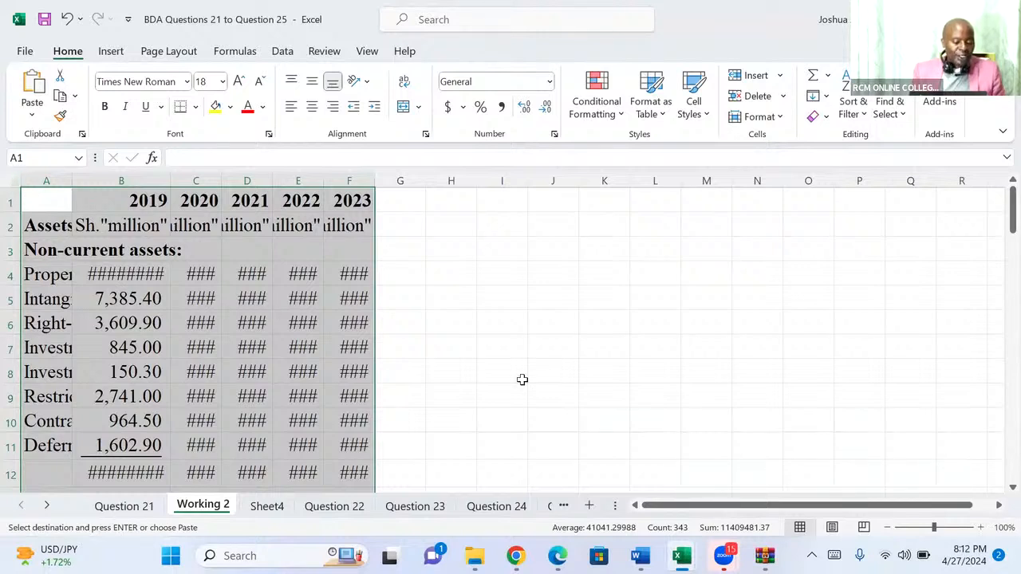
{"action": "left_click", "coordinate": [13, 180]}
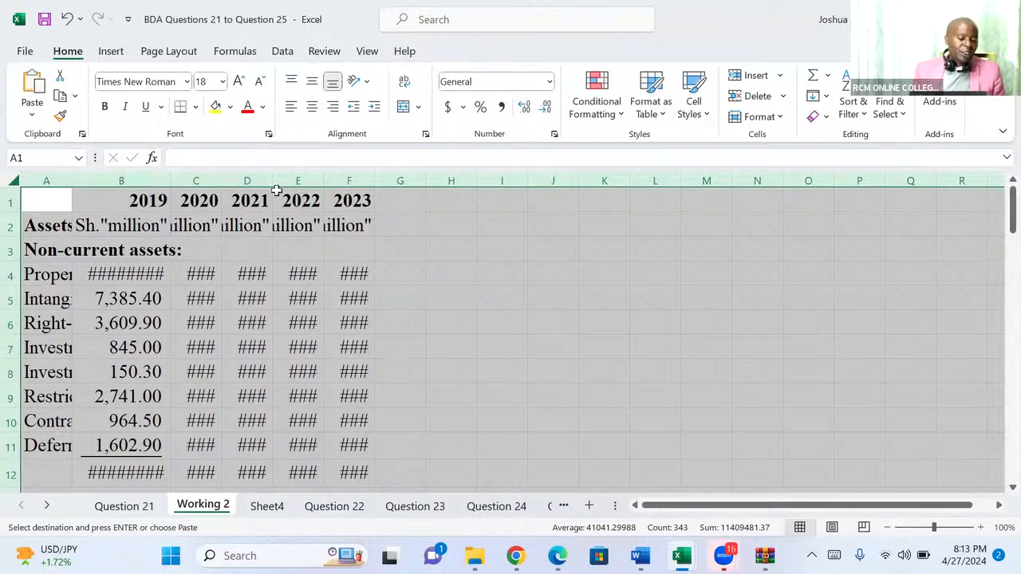
{"action": "double_click", "coordinate": [474, 181]}
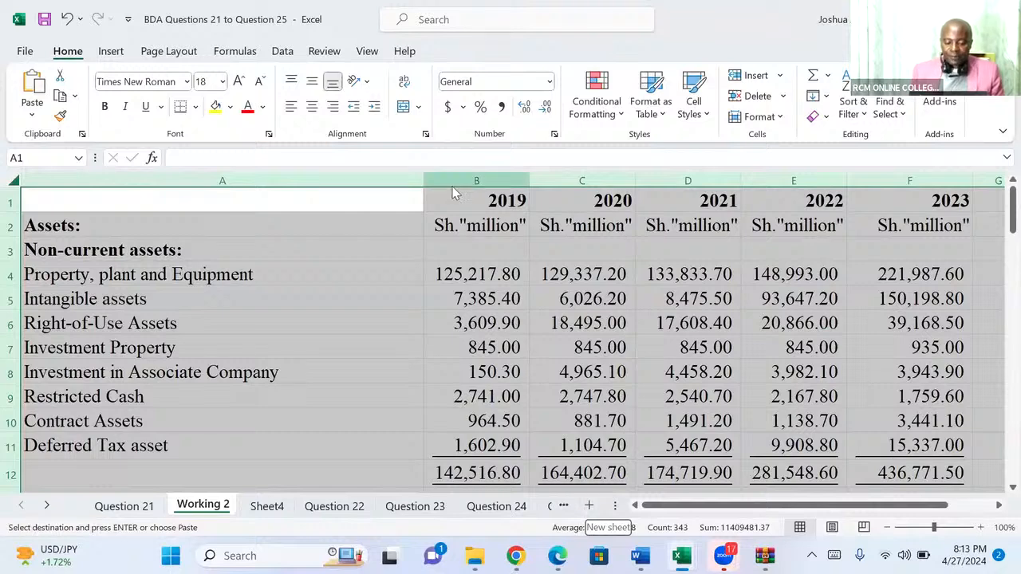
{"action": "left_click", "coordinate": [423, 136]}
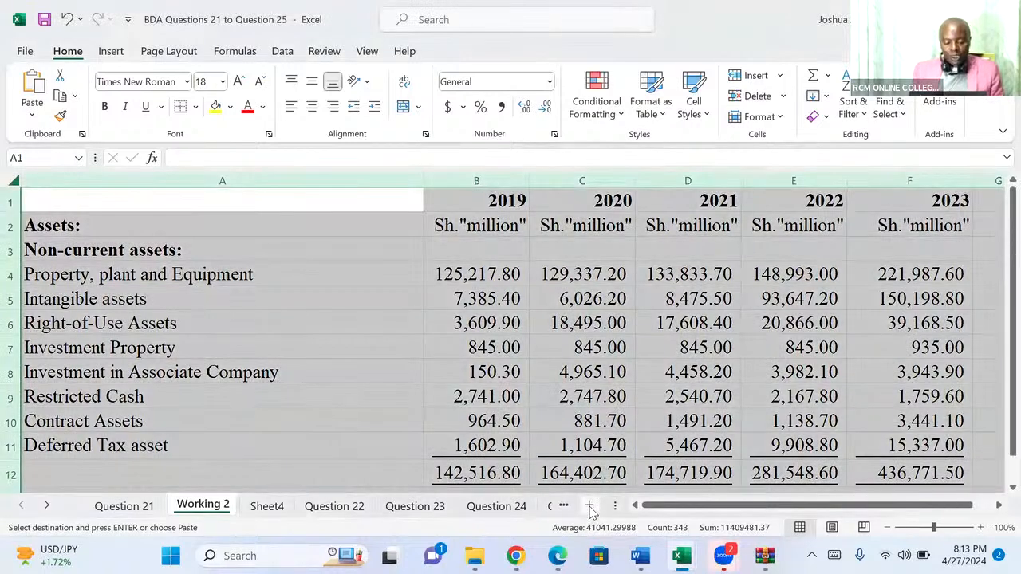
Add a new blank worksheet and enter the year 2020 in cell F5.
{"action": "left_click", "coordinate": [590, 507]}
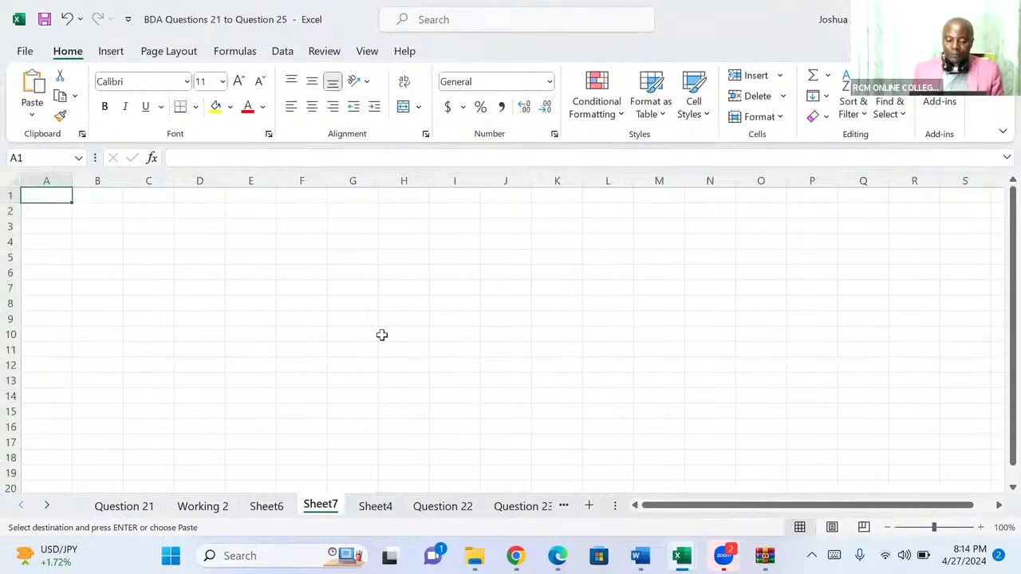
{"action": "left_click", "coordinate": [294, 260]}
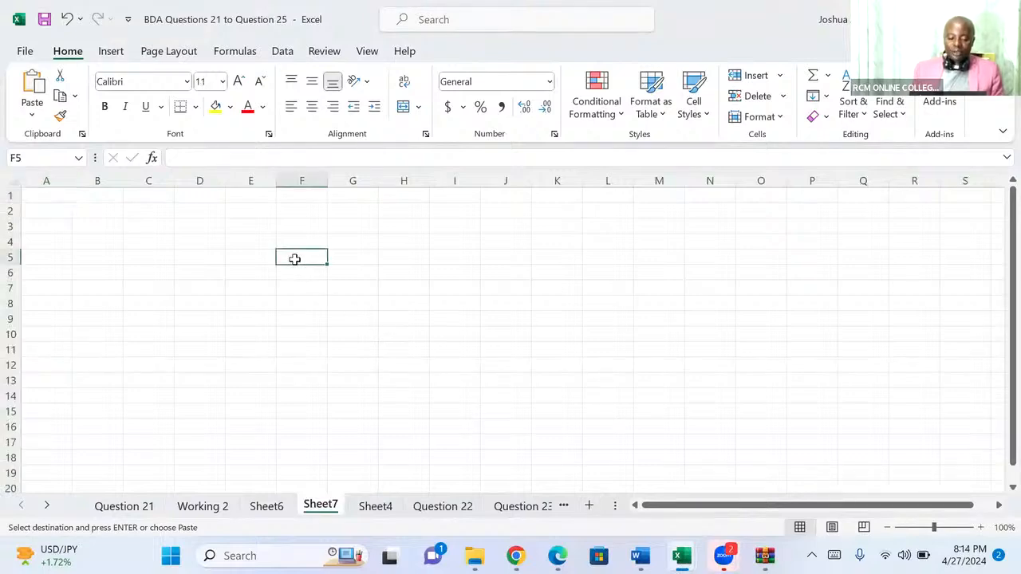
{"action": "type", "text": "2020"}
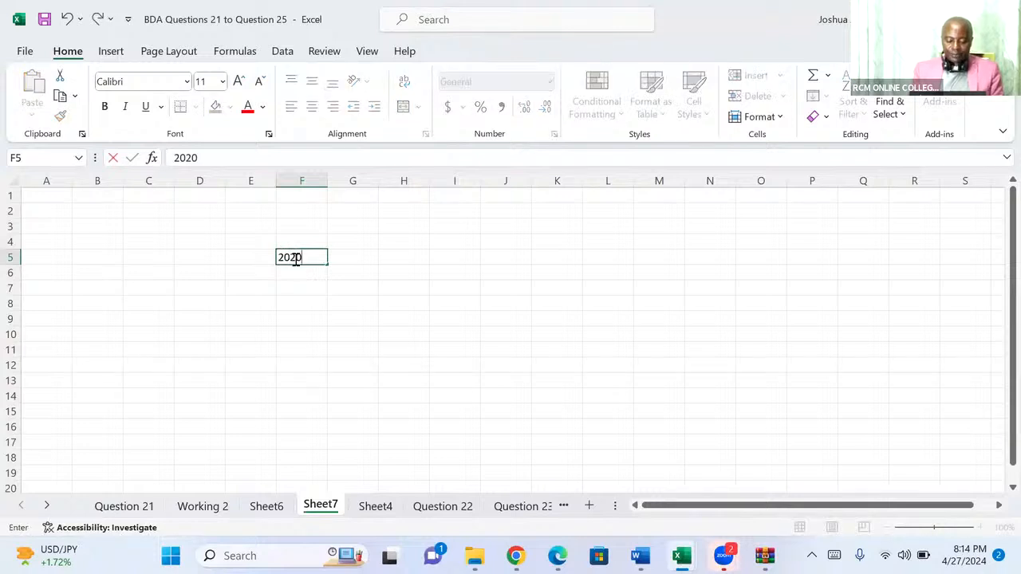
{"action": "key", "text": "Tab"}
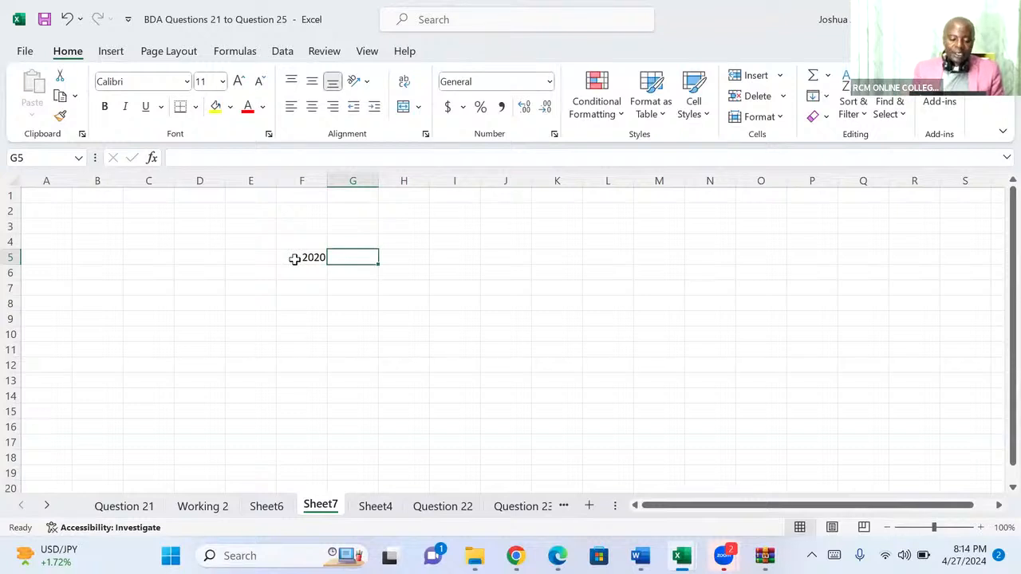
Enter the formula =F5+1 in G5 and fill it across row 5 to M5 to build the year series.
{"action": "type", "text": "="}
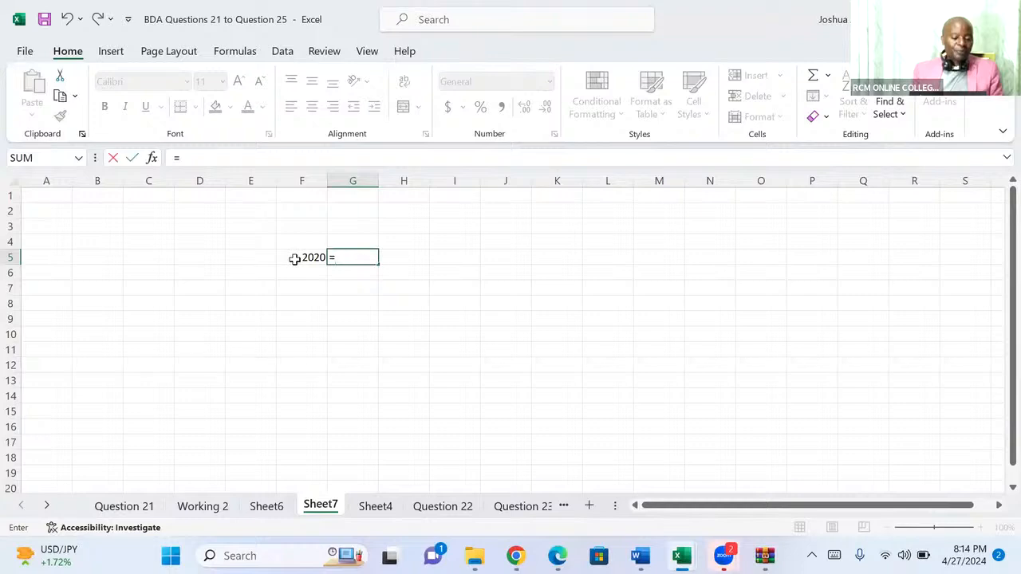
{"action": "left_click", "coordinate": [294, 259]}
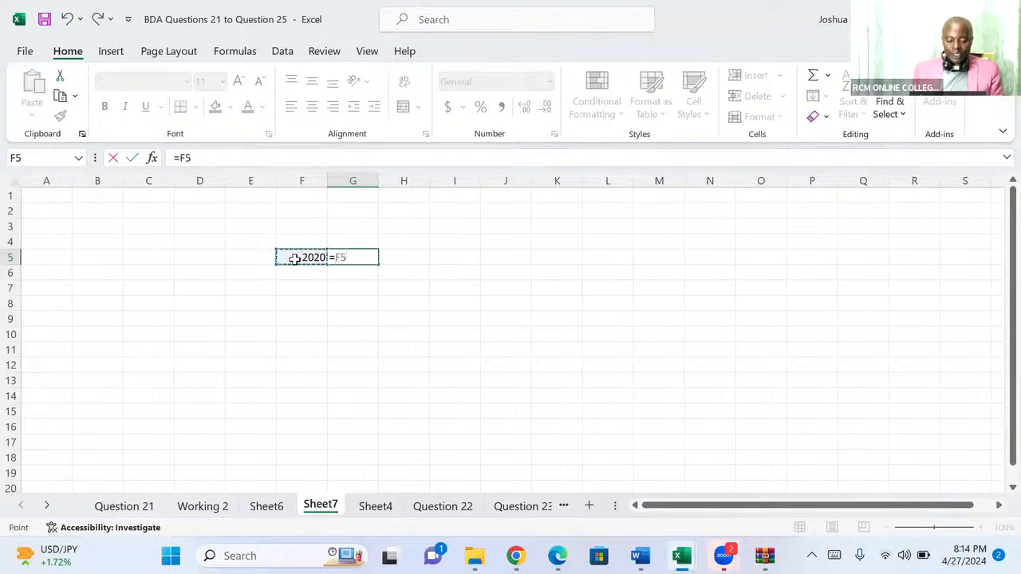
{"action": "type", "text": "+"}
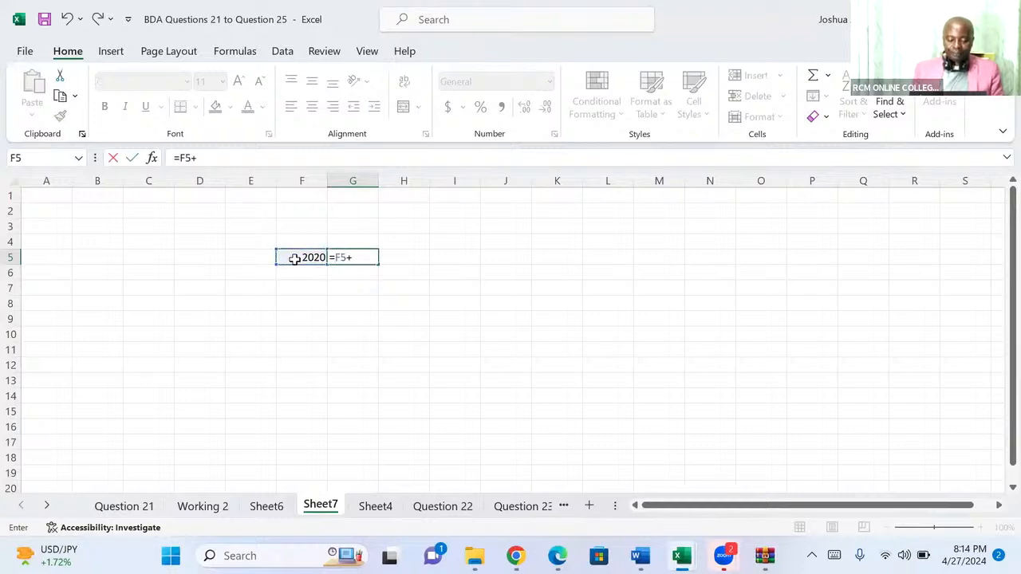
{"action": "type", "text": "1"}
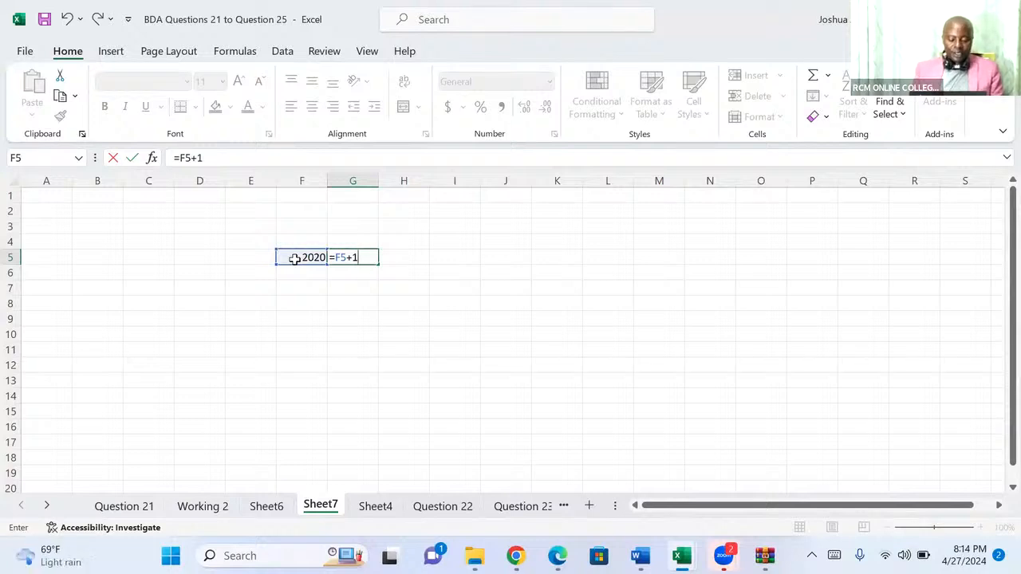
{"action": "key", "text": "ctrl+Return"}
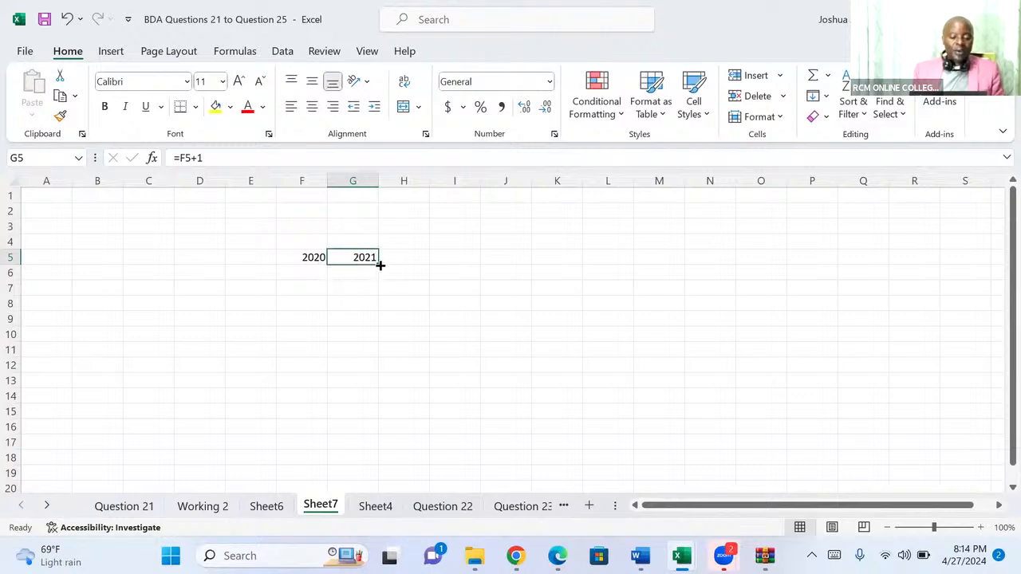
{"action": "left_click_drag", "start_coordinate": [380, 264], "coordinate": [670, 260]}
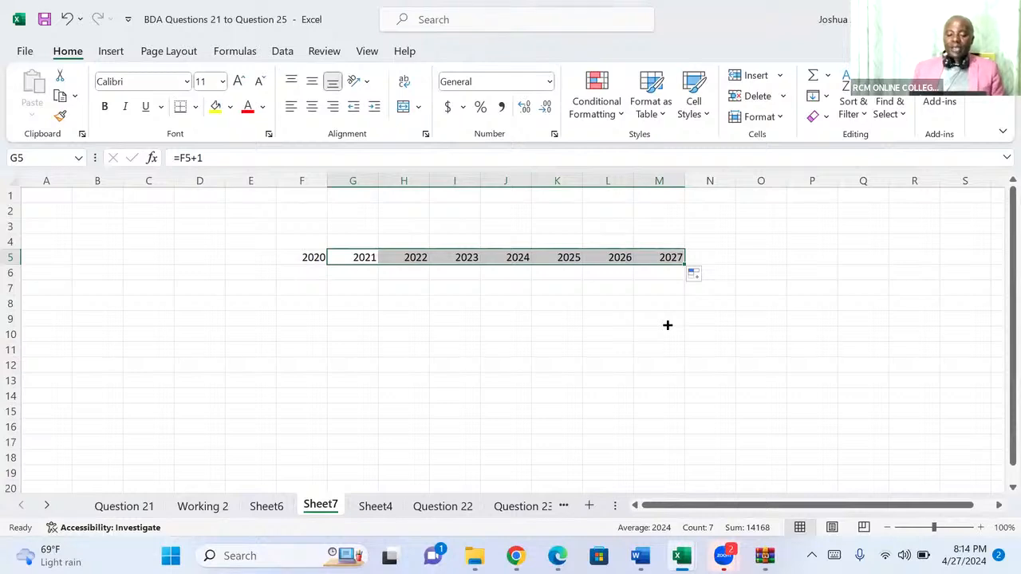
Enter 12, 13, 18, 19 and 87 down cells F6 to F10 under 2020.
{"action": "left_click", "coordinate": [311, 272]}
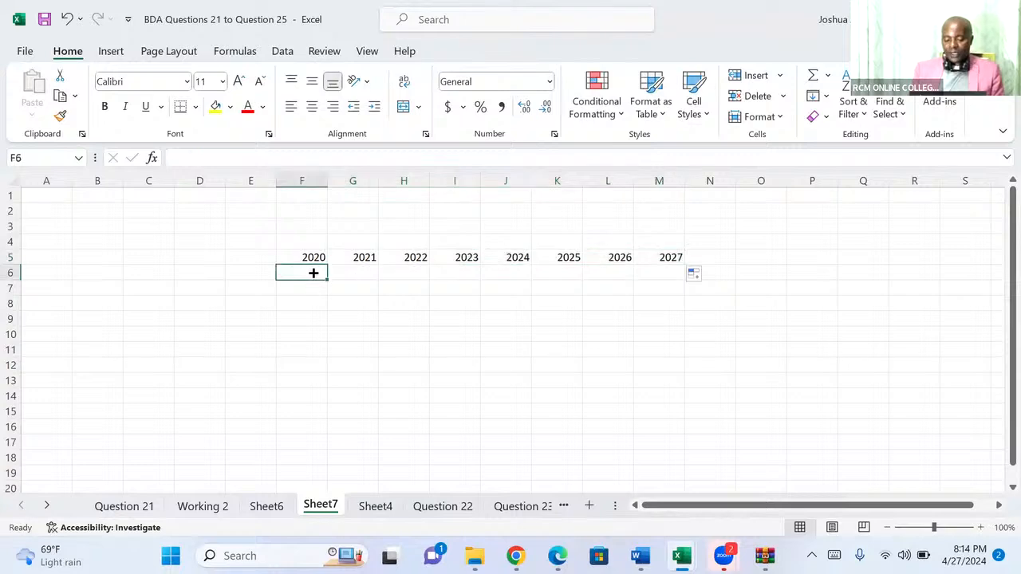
{"action": "type", "text": "12"}
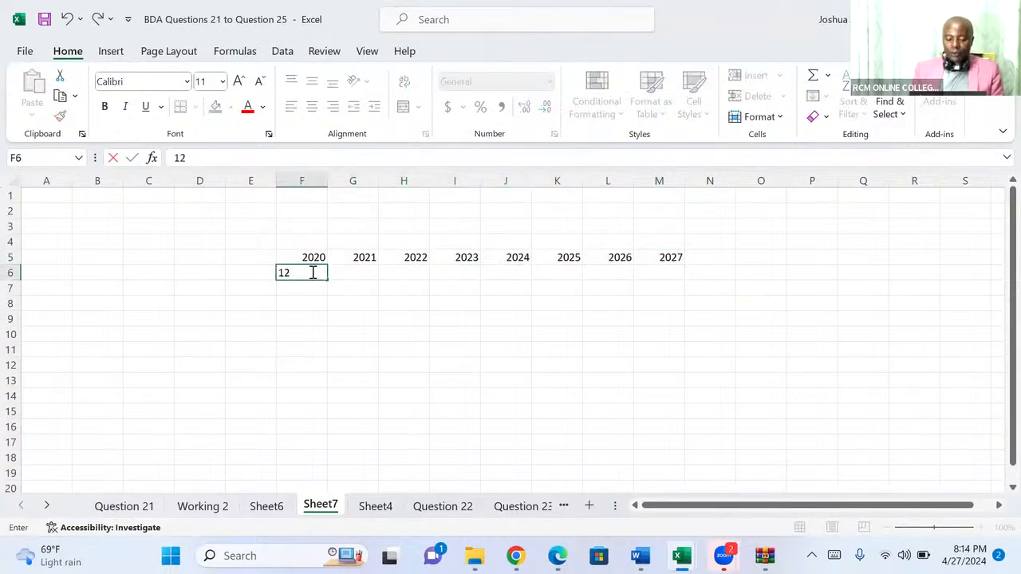
{"action": "key", "text": "Return"}
{"action": "type", "text": "13"}
{"action": "key", "text": "Return"}
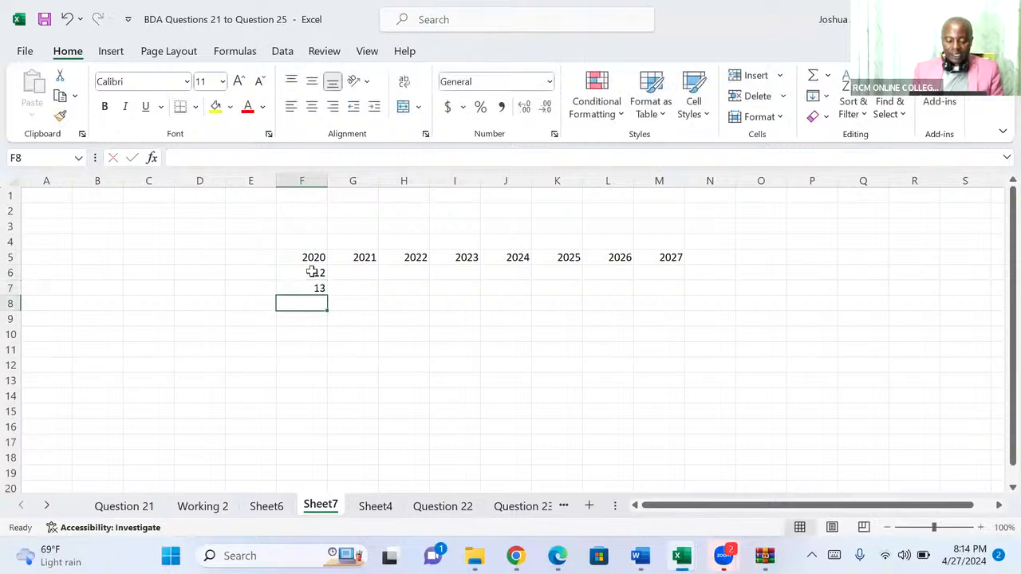
{"action": "type", "text": "18"}
{"action": "key", "text": "Return"}
{"action": "type", "text": "19"}
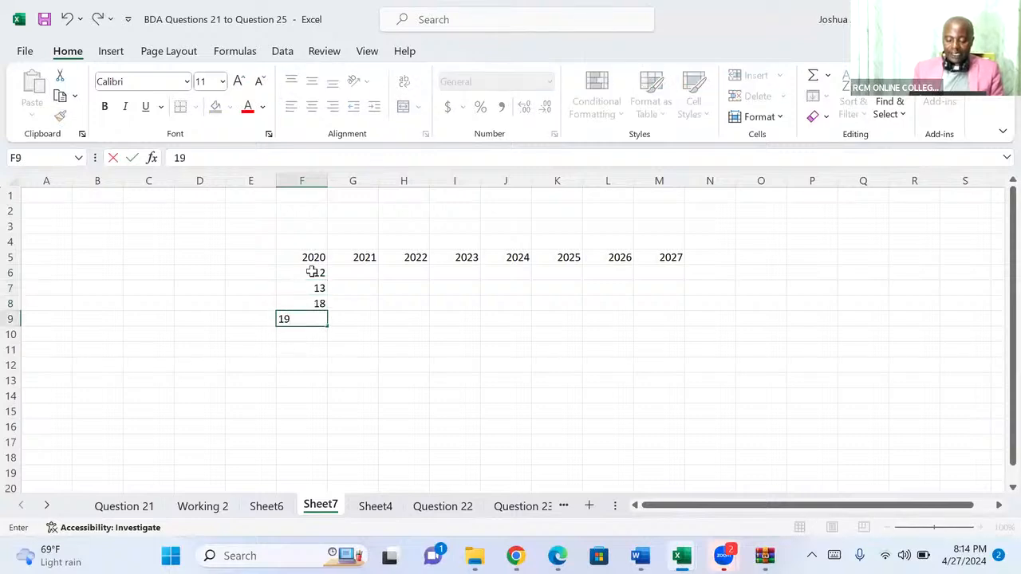
{"action": "key", "text": "Return"}
{"action": "type", "text": "87"}
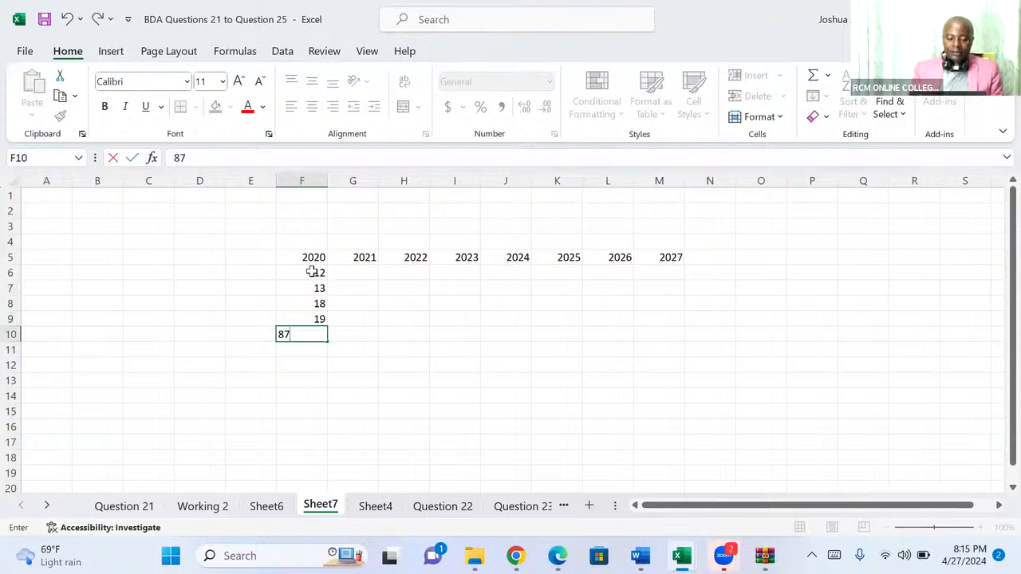
{"action": "left_click", "coordinate": [311, 272]}
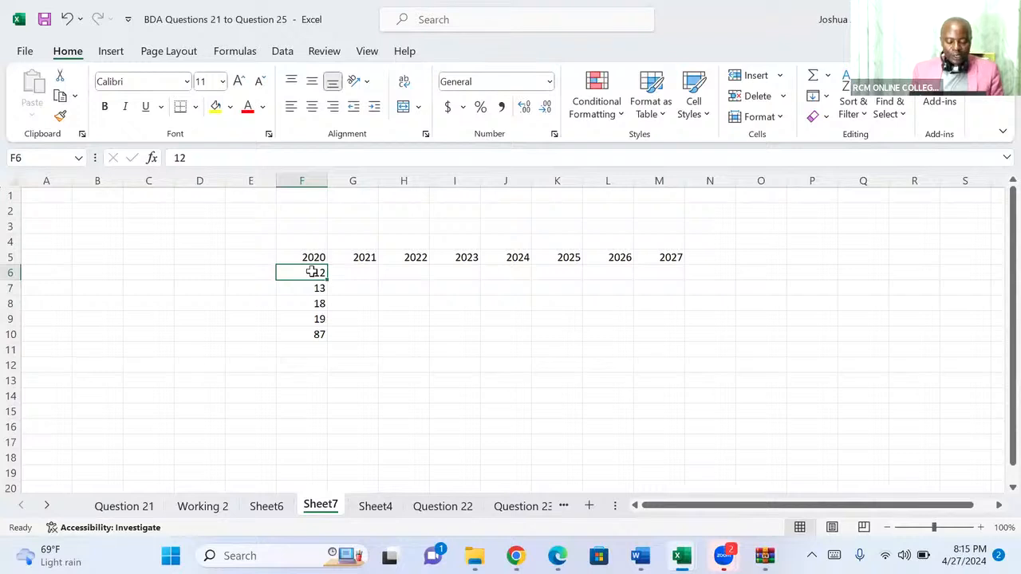
Undo the number entries in F6 to F10 below 2020.
{"action": "key", "text": "ctrl+z"}
{"action": "key", "text": "ctrl+z"}
{"action": "key", "text": "ctrl+z"}
{"action": "key", "text": "ctrl+z"}
{"action": "key", "text": "ctrl+z"}
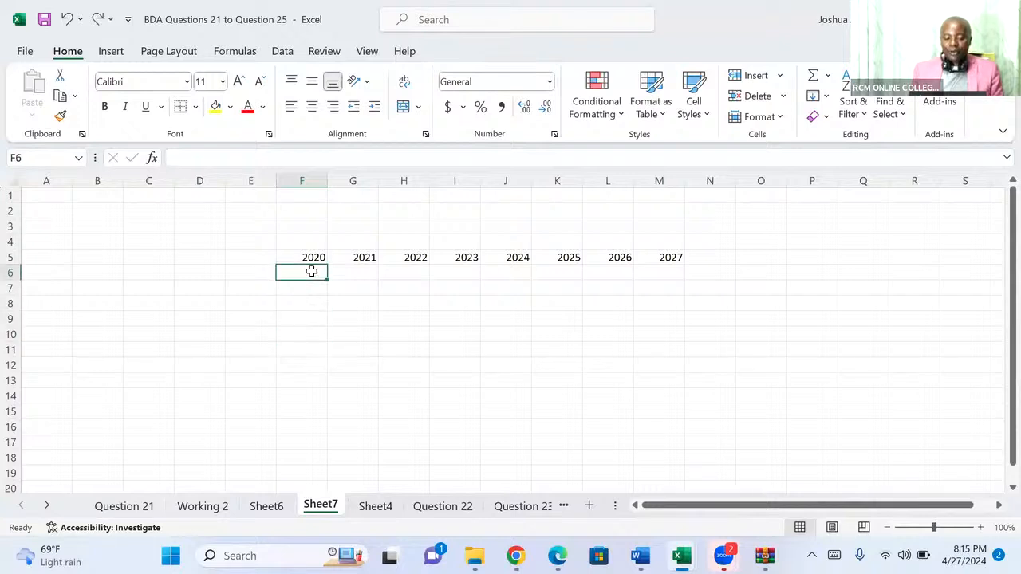
Enter 12, 13, 45, 32, 78, 67, 90 and 45 across F6 to M6 beneath the years 2020 to 2027.
{"action": "type", "text": "12"}
{"action": "key", "text": "Tab"}
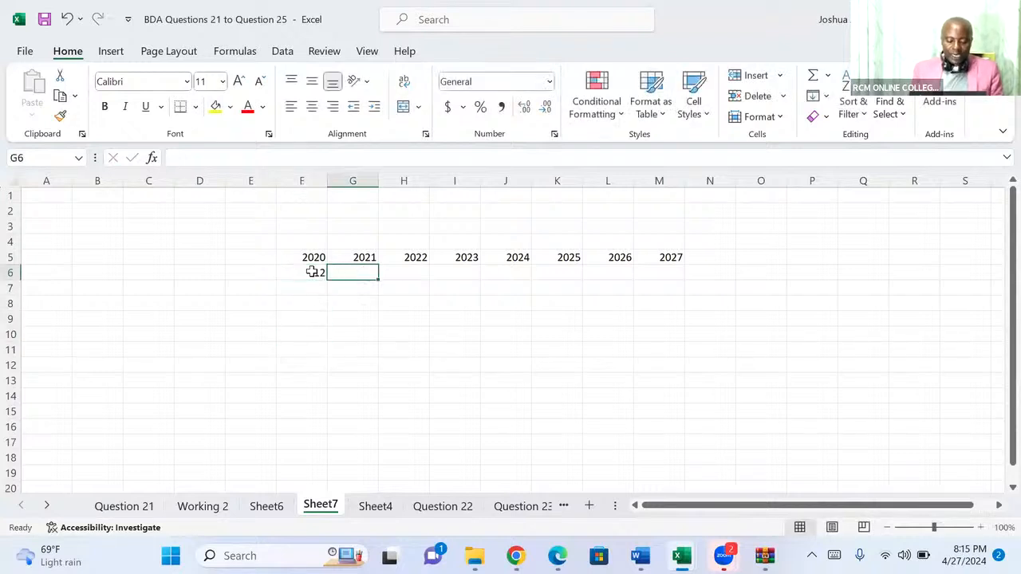
{"action": "type", "text": "13"}
{"action": "key", "text": "Tab"}
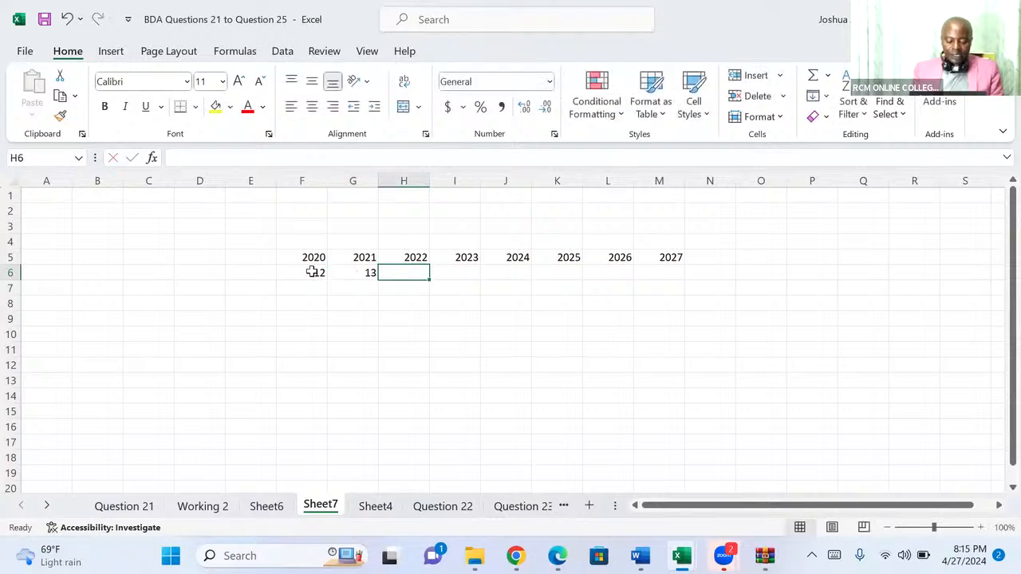
{"action": "type", "text": "45"}
{"action": "key", "text": "Tab"}
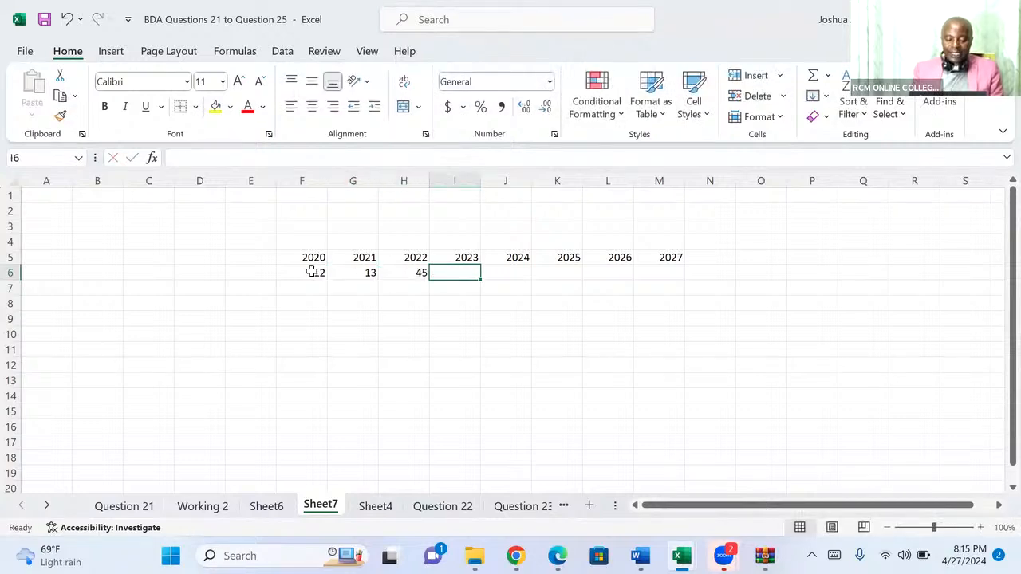
{"action": "type", "text": "32"}
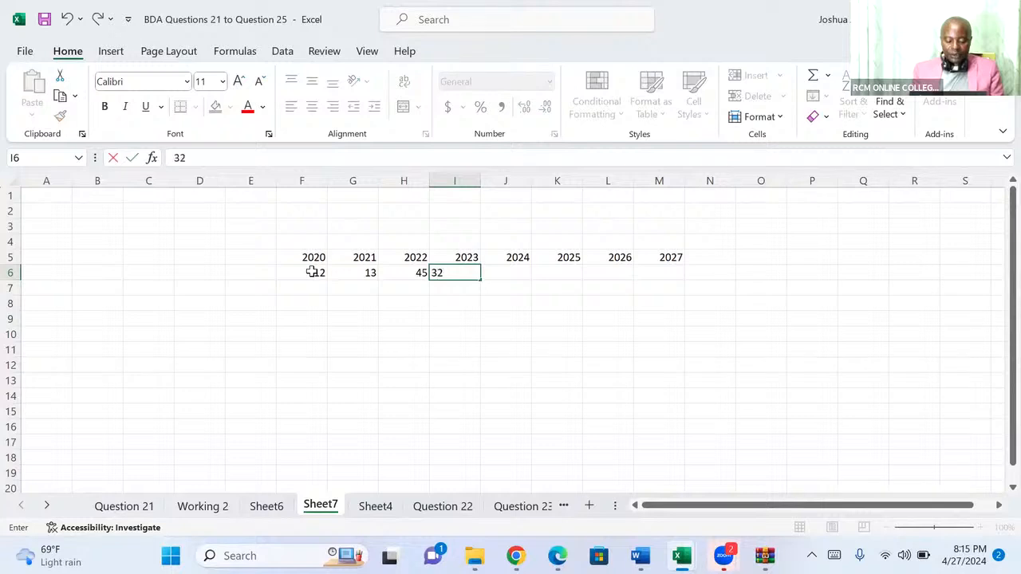
{"action": "key", "text": "Tab"}
{"action": "type", "text": "78"}
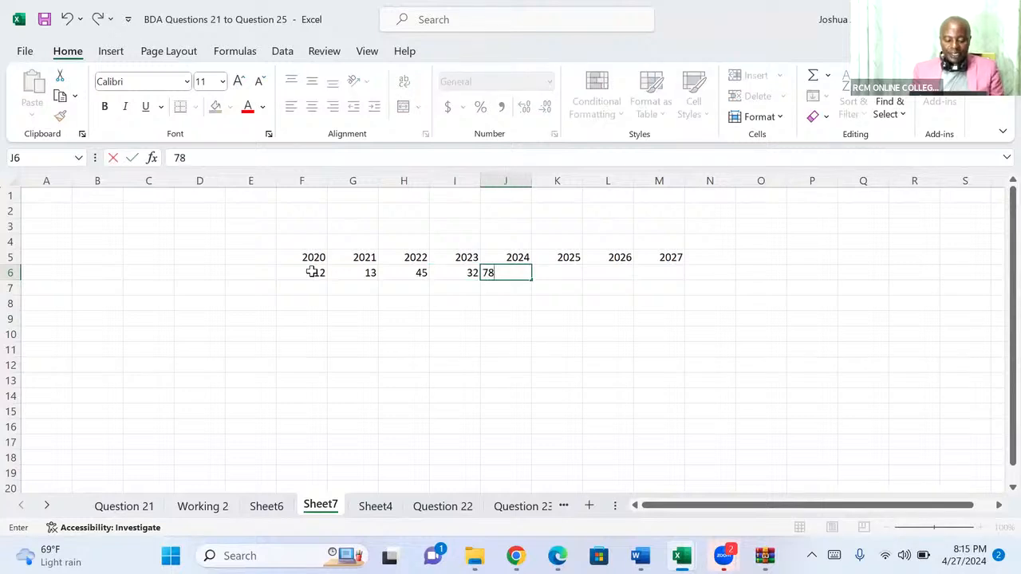
{"action": "key", "text": "Tab"}
{"action": "type", "text": "67"}
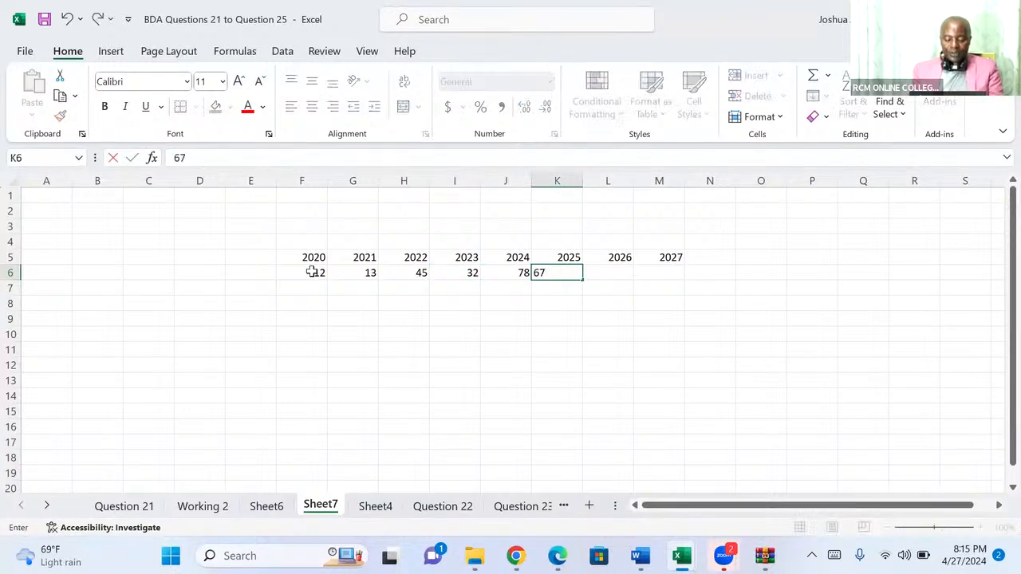
{"action": "key", "text": "Tab"}
{"action": "type", "text": "9"}
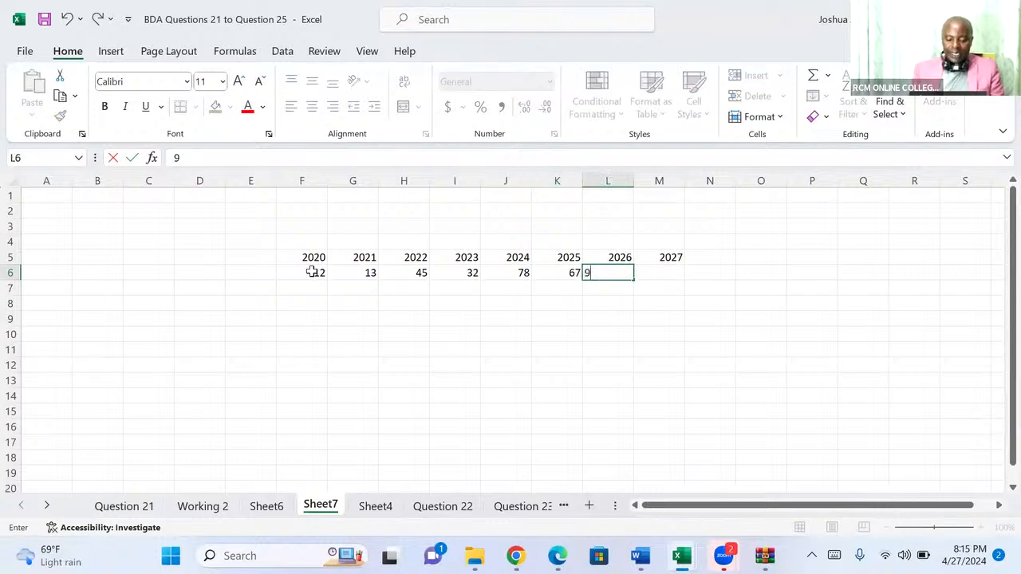
{"action": "type", "text": "0"}
{"action": "key", "text": "Tab"}
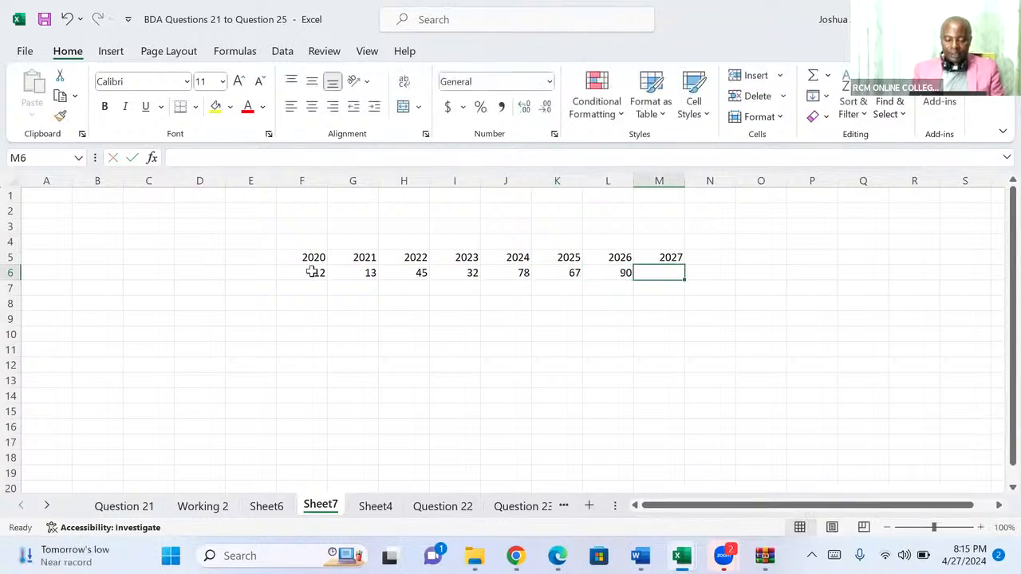
{"action": "type", "text": "45"}
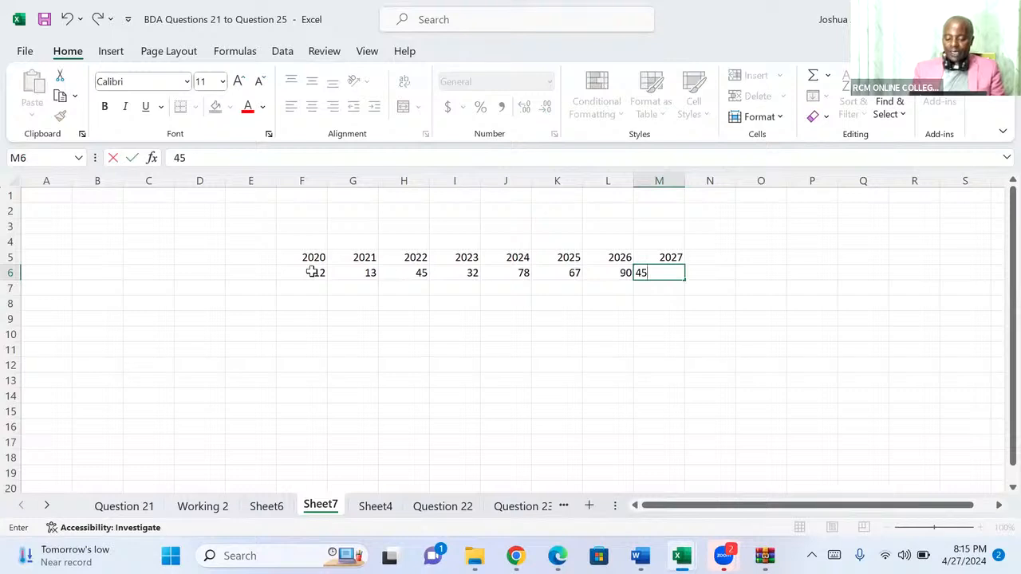
{"action": "key", "text": "Return"}
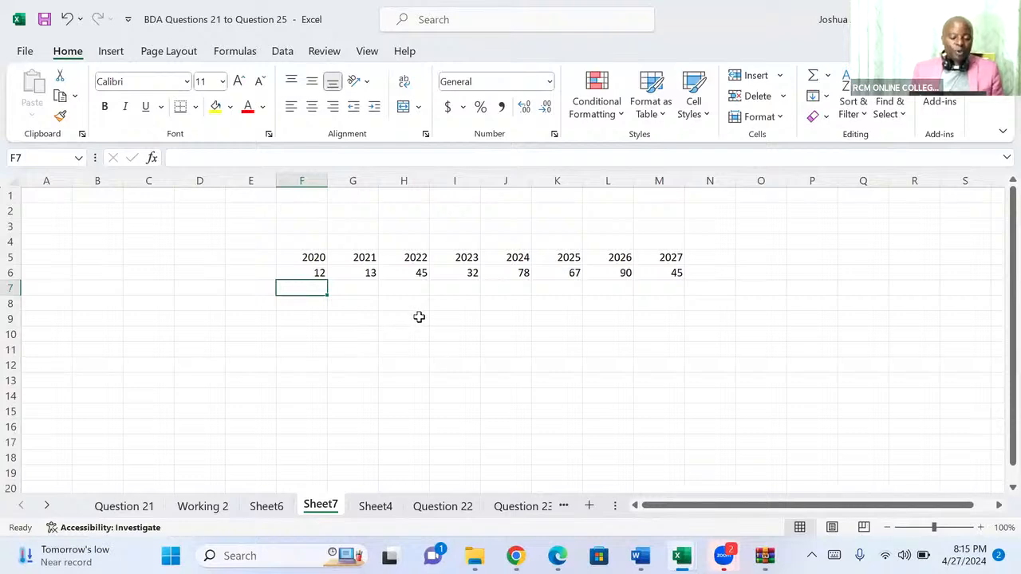
Enter a TRANSPOSE formula in H9 over the range F5:M6 to turn the year and value rows into columns.
{"action": "left_click", "coordinate": [418, 317]}
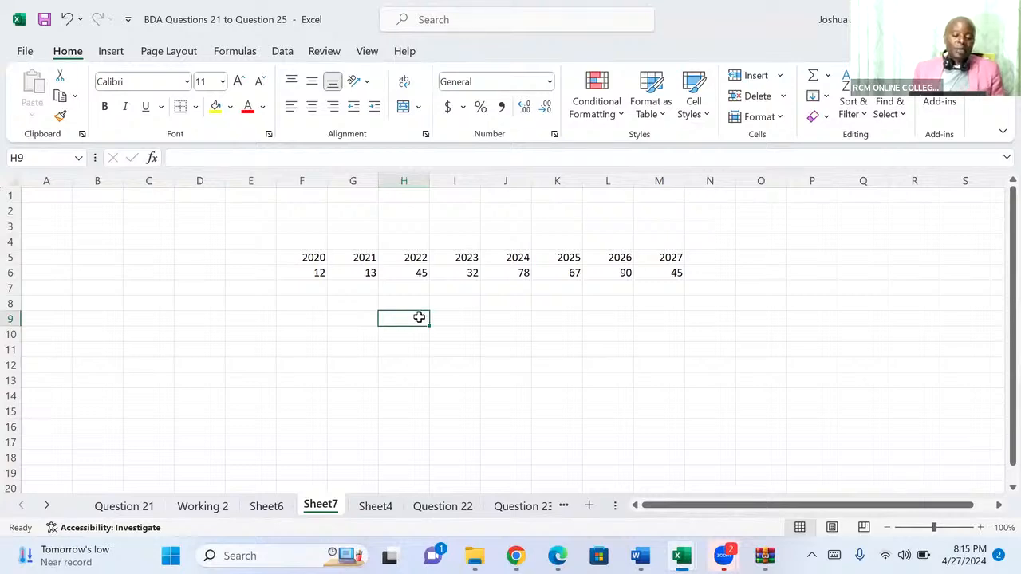
{"action": "type", "text": "=t"}
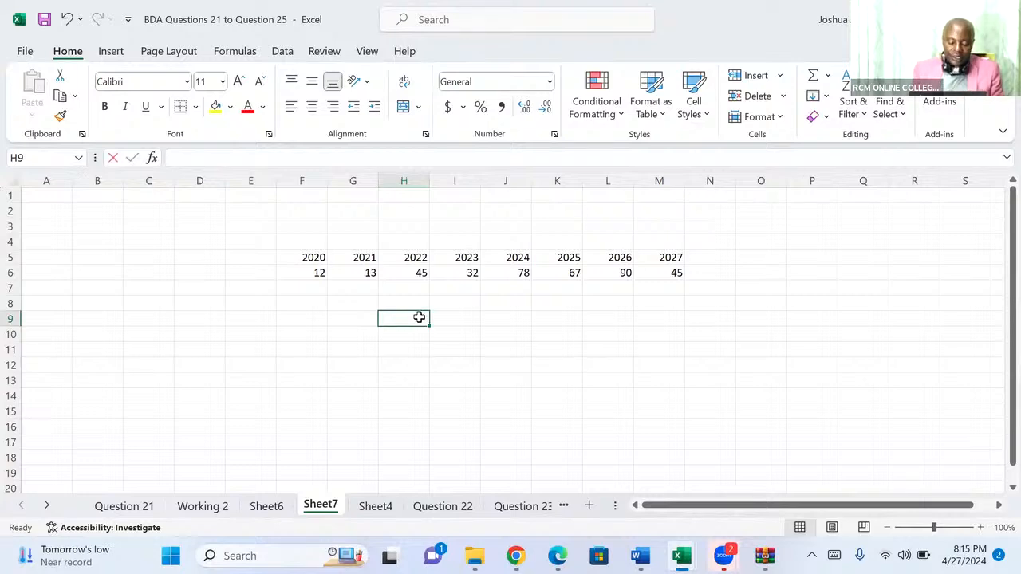
{"action": "type", "text": "a"}
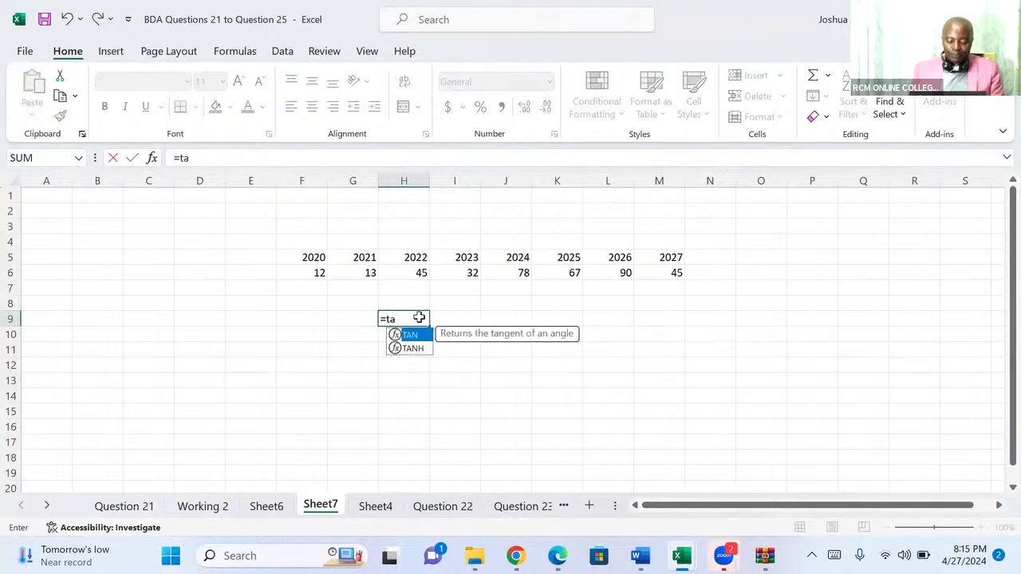
{"action": "type", "text": "ns"}
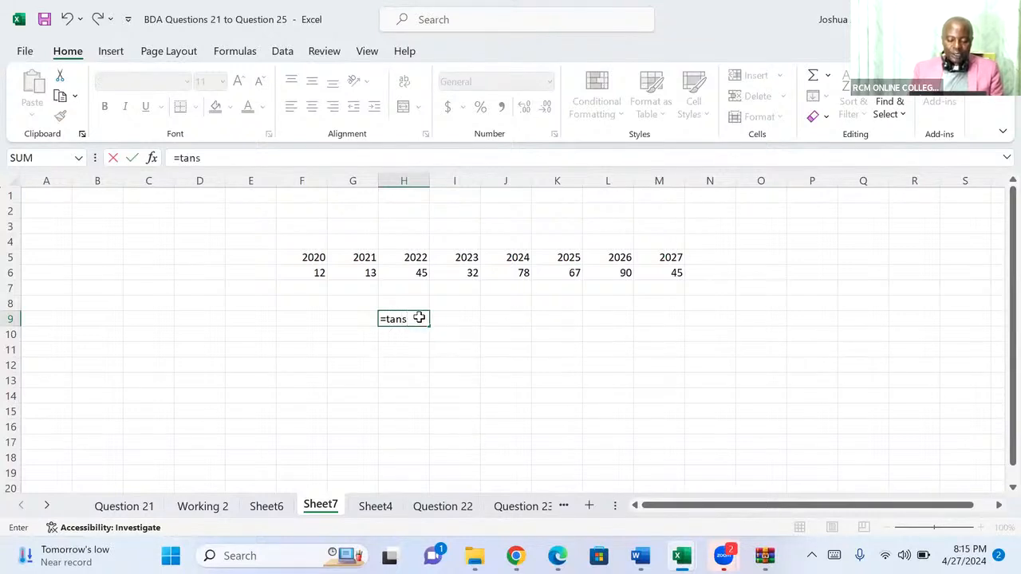
{"action": "key", "text": "BackSpace"}
{"action": "key", "text": "BackSpace"}
{"action": "key", "text": "BackSpace"}
{"action": "type", "text": "ran"}
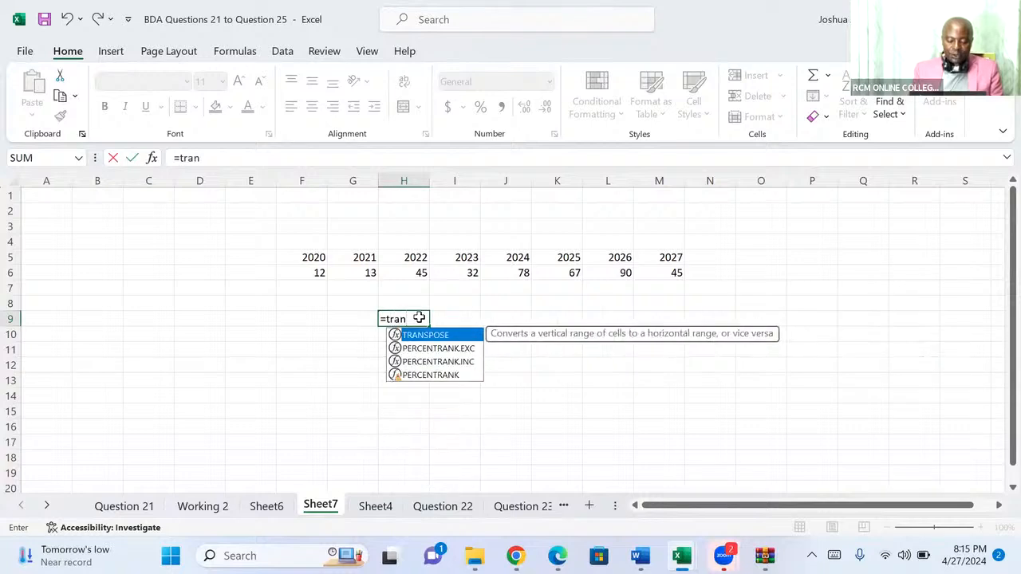
{"action": "double_click", "coordinate": [431, 335]}
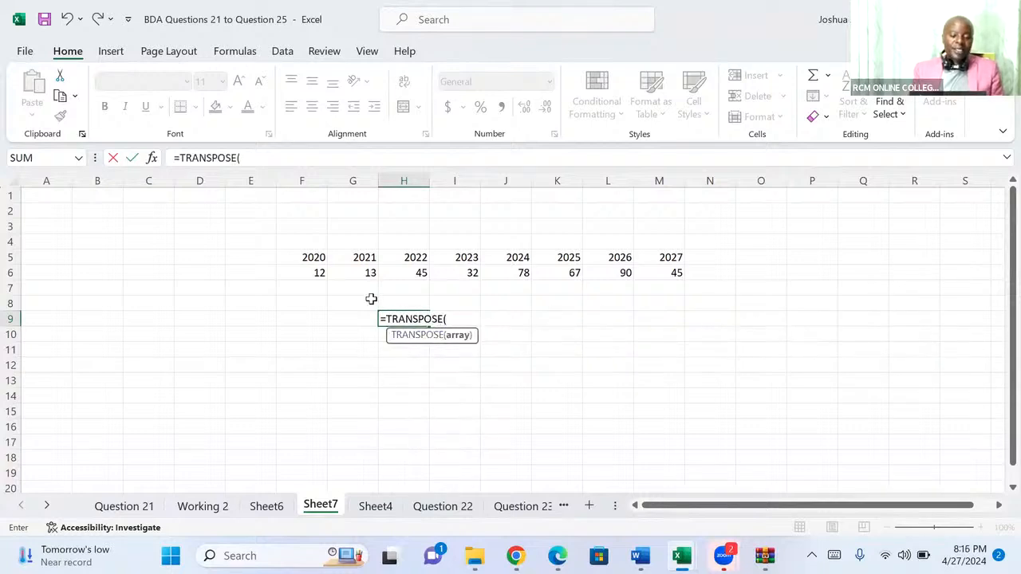
{"action": "left_click", "coordinate": [307, 256]}
{"action": "left_click_drag", "start_coordinate": [307, 256], "coordinate": [582, 274]}
{"action": "left_click_drag", "start_coordinate": [633, 281], "coordinate": [652, 274]}
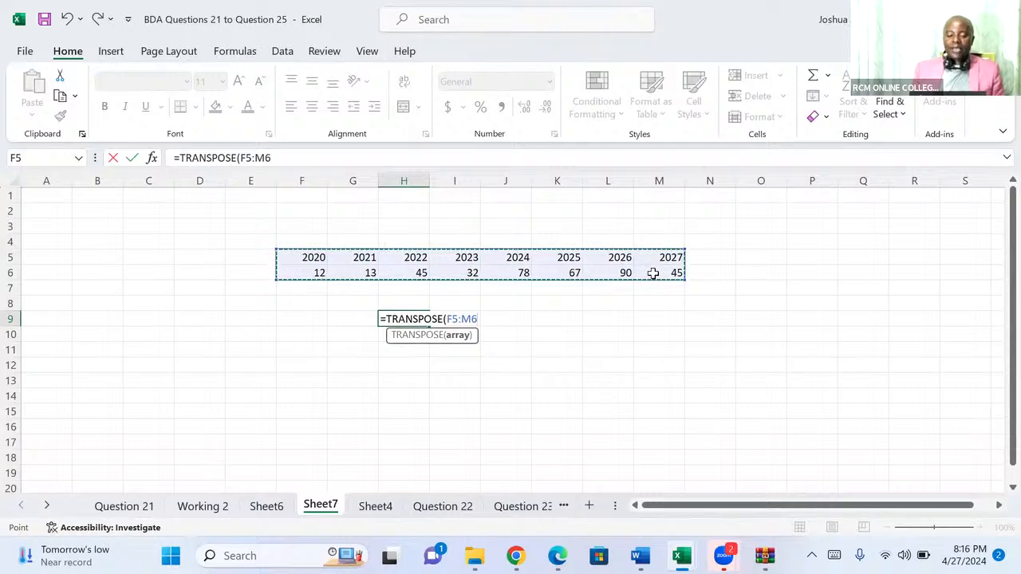
{"action": "key", "text": "Return"}
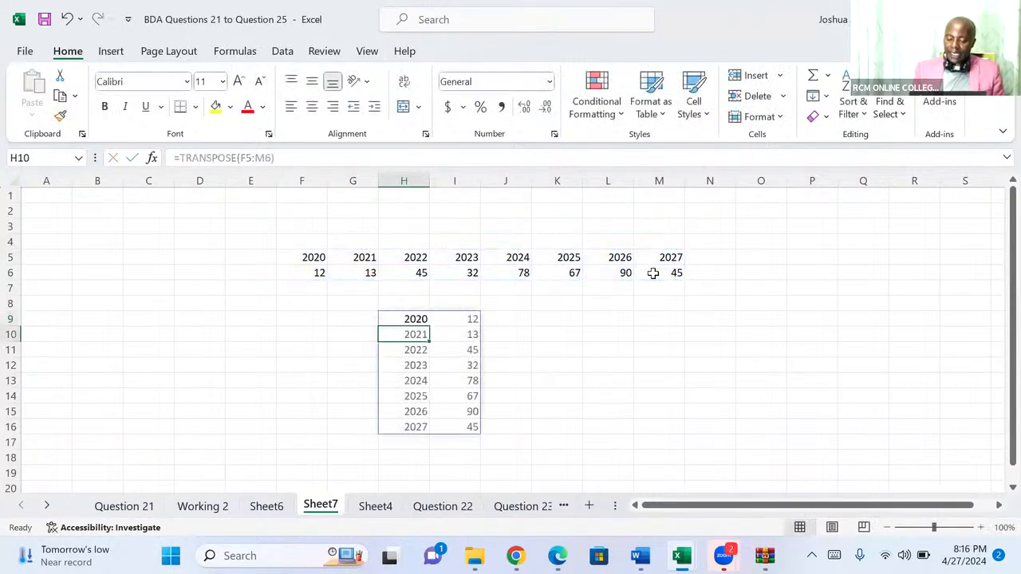
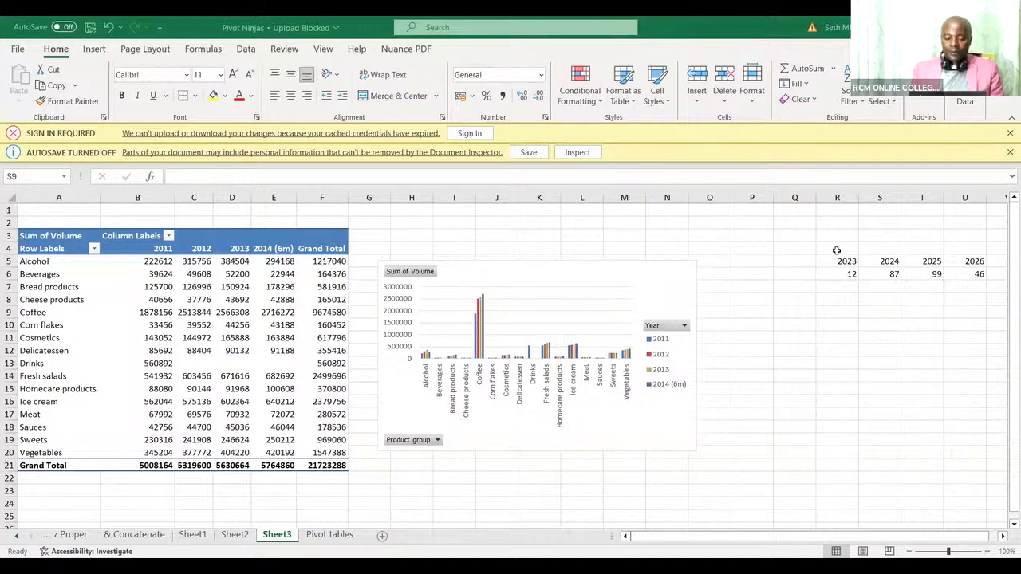
{"action": "left_click", "coordinate": [837, 251]}
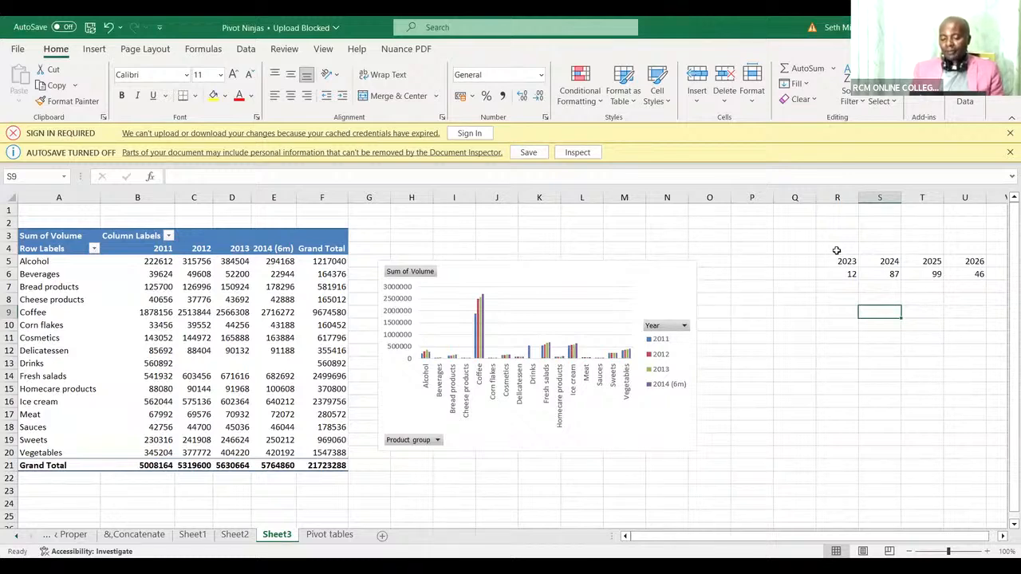
{"action": "left_click", "coordinate": [836, 252]}
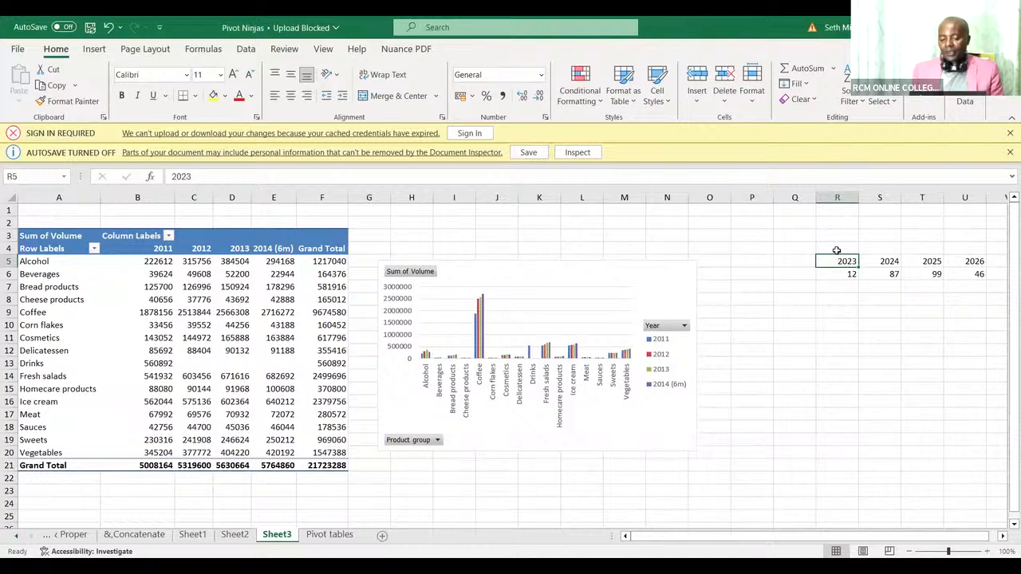
{"action": "left_click", "coordinate": [844, 312]}
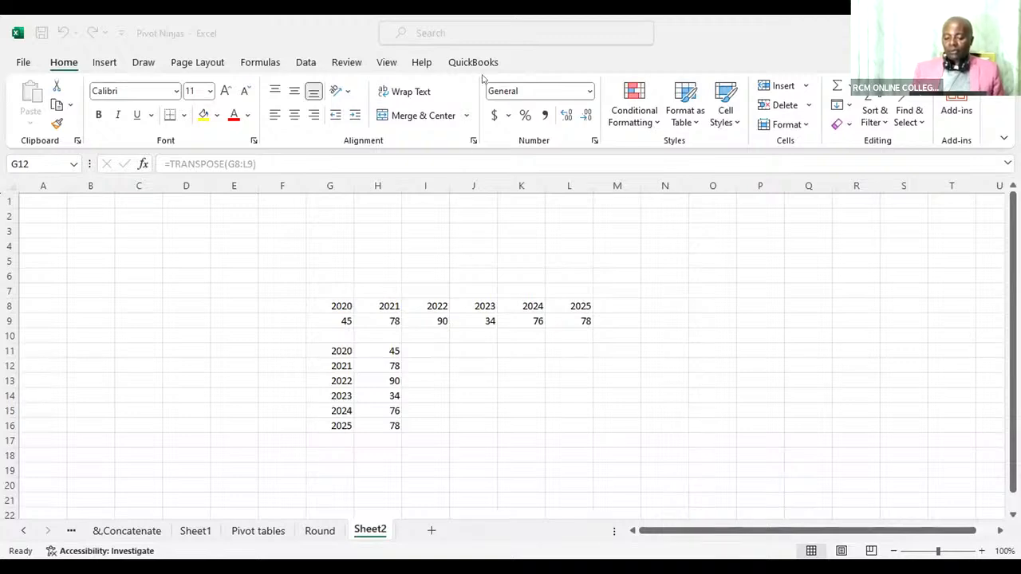
{"action": "left_click", "coordinate": [33, 466]}
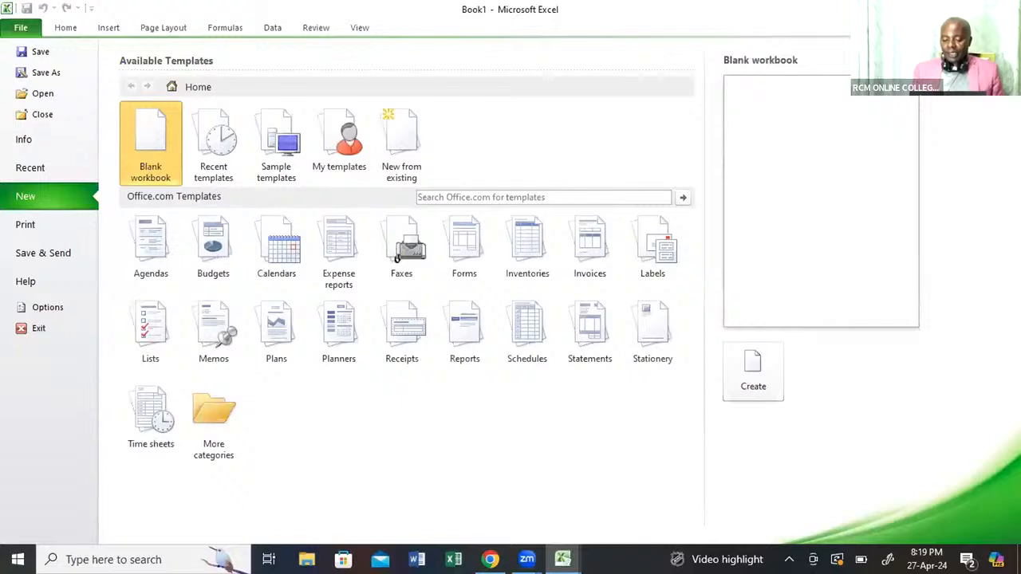
Create a blank workbook and enter the year 2011 in cell C7.
{"action": "double_click", "coordinate": [144, 138]}
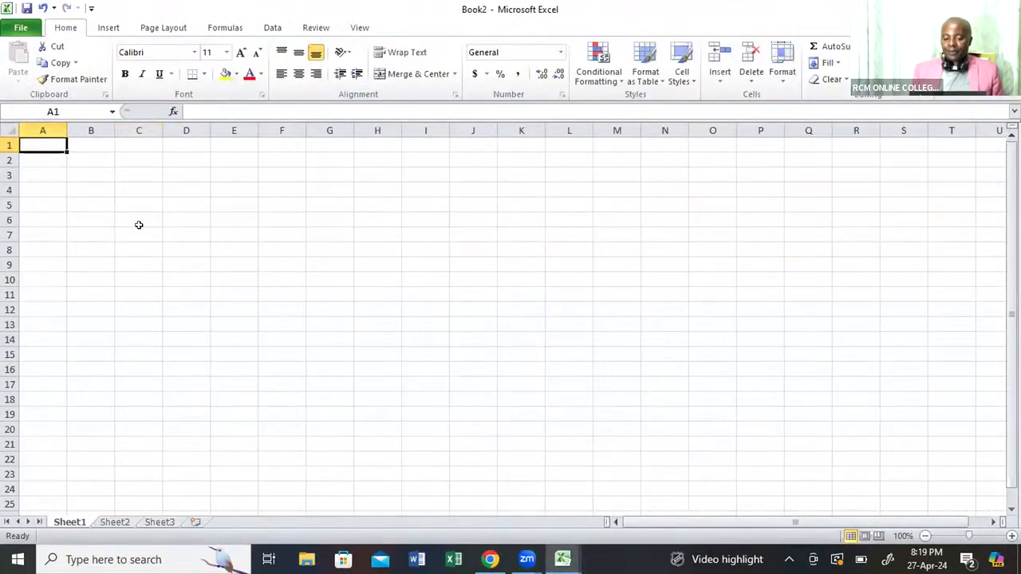
{"action": "left_click", "coordinate": [138, 228]}
{"action": "type", "text": "2011"}
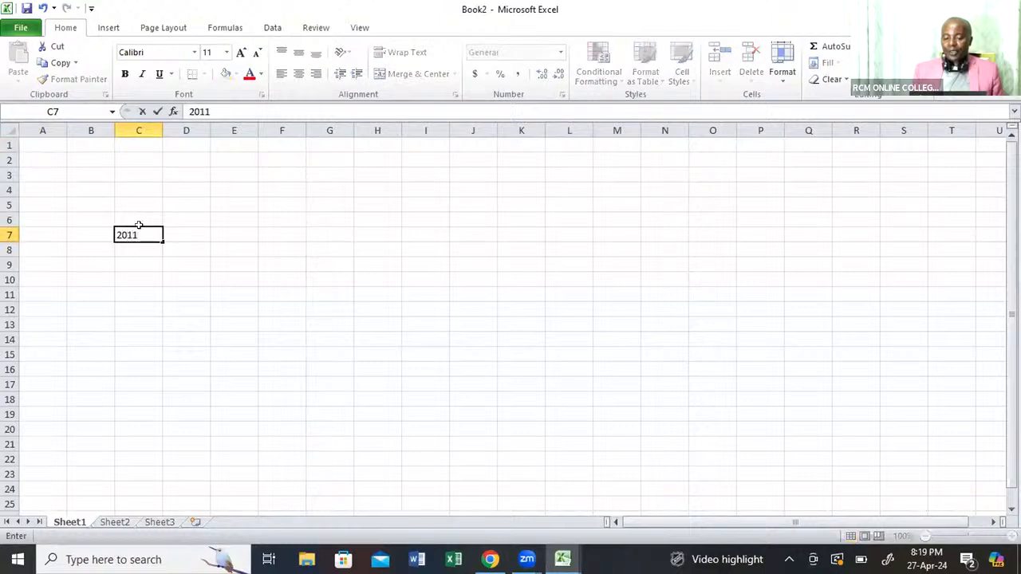
{"action": "key", "text": "Tab"}
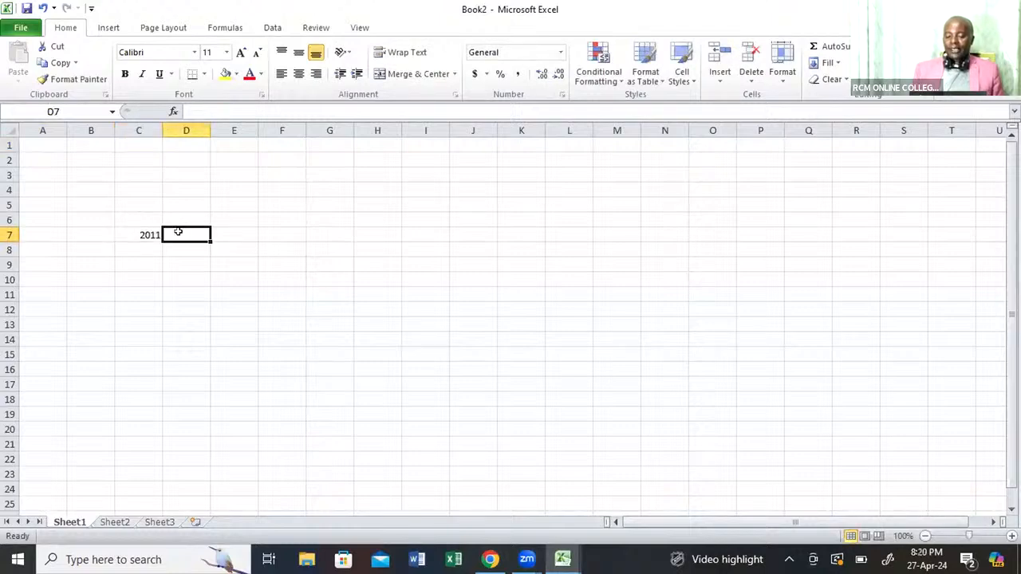
Enter the formula =C7+1 in D7 and fill it across to I7 to build the year series.
{"action": "type", "text": "="}
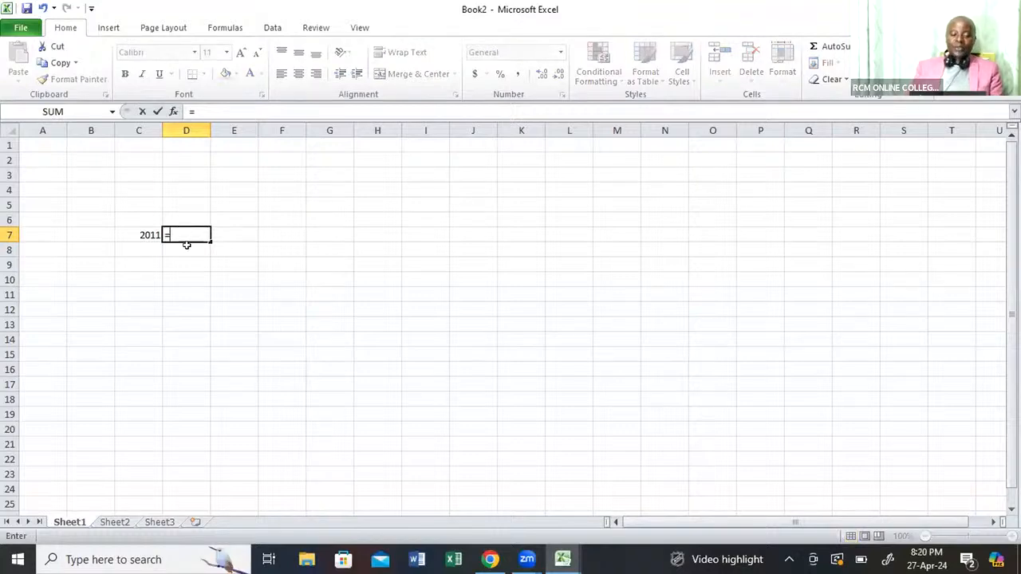
{"action": "left_click", "coordinate": [136, 232]}
{"action": "type", "text": "+1"}
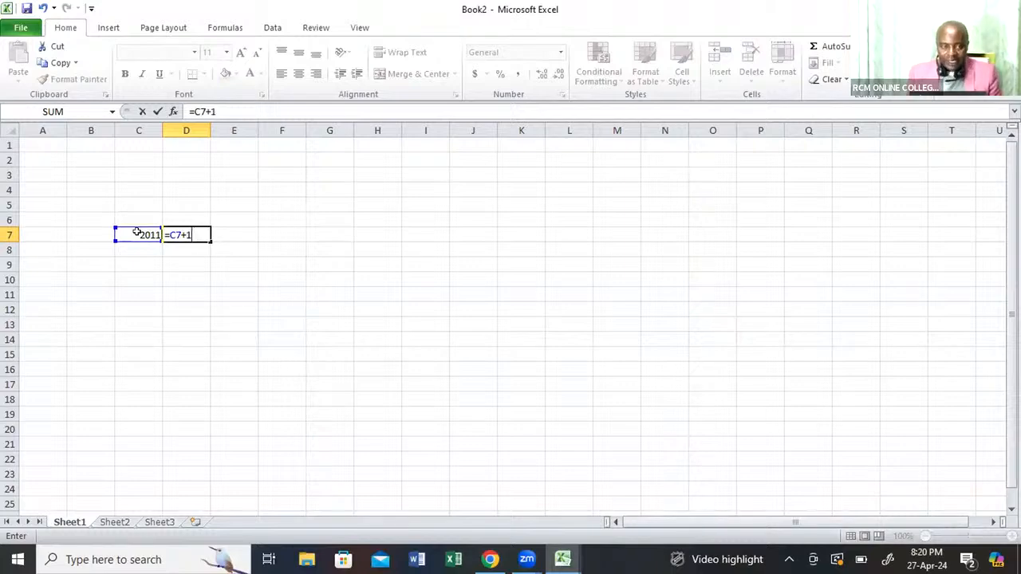
{"action": "key", "text": "Return"}
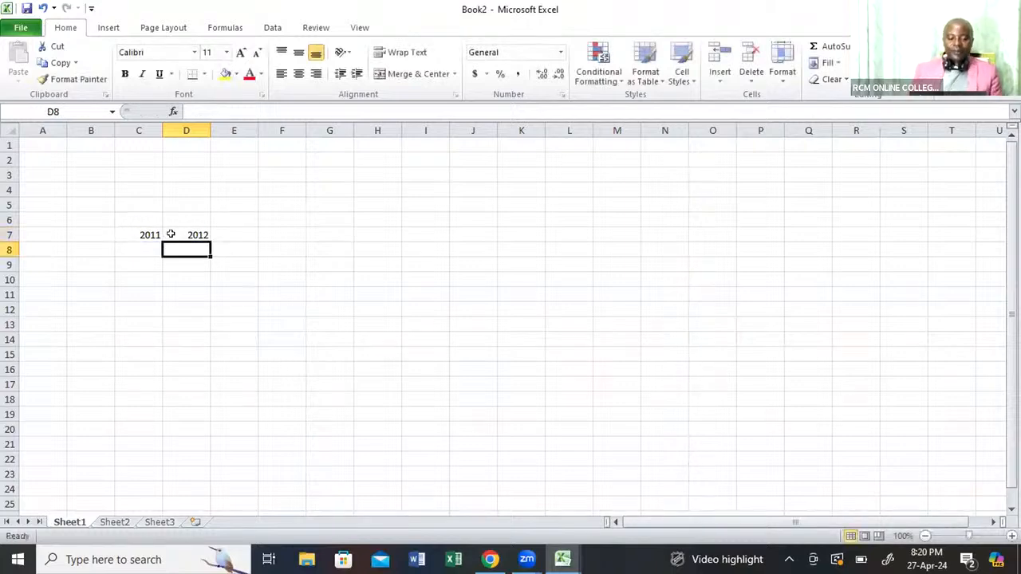
{"action": "left_click", "coordinate": [169, 235]}
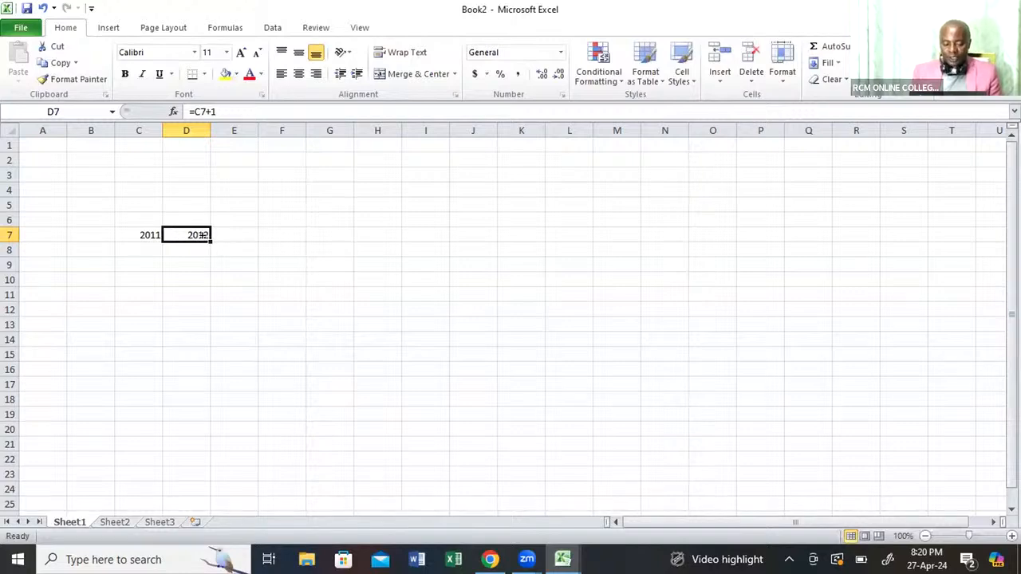
{"action": "left_click_drag", "start_coordinate": [203, 234], "coordinate": [450, 234]}
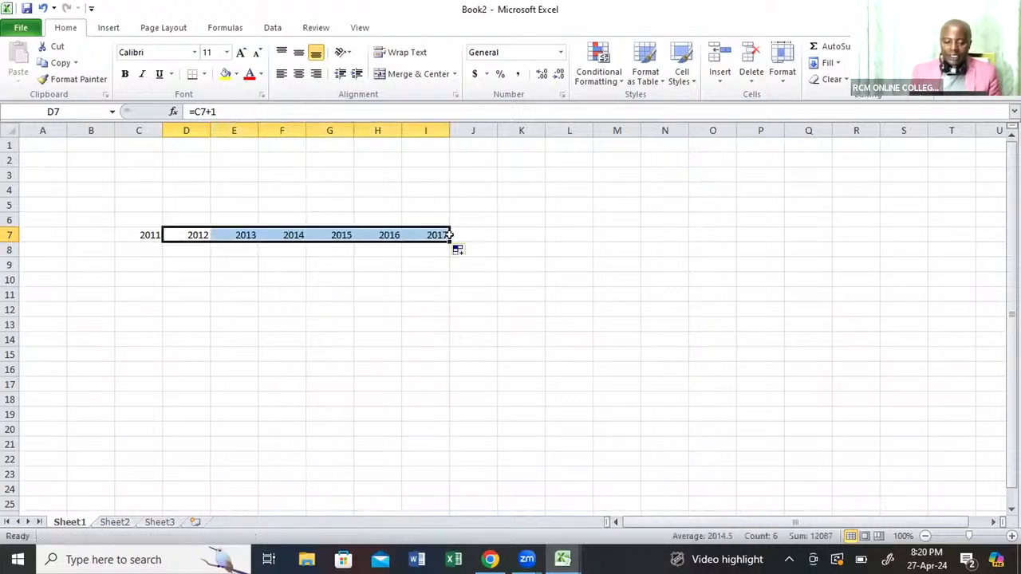
Enter 13, 67, 89, 90, 45, 38 and 32 across C8 to I8 beneath the years.
{"action": "left_click", "coordinate": [147, 249]}
{"action": "type", "text": "13"}
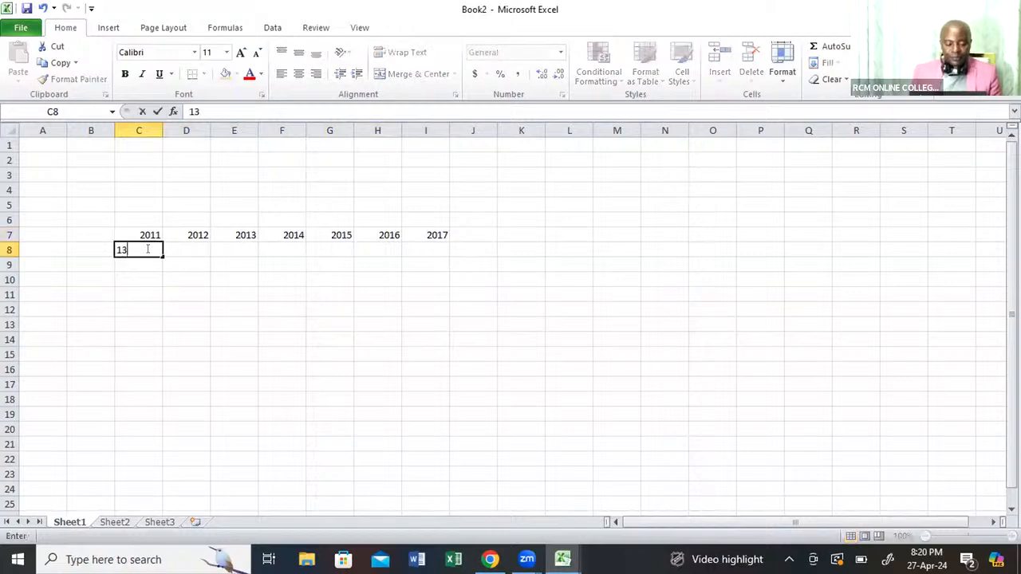
{"action": "key", "text": "Tab"}
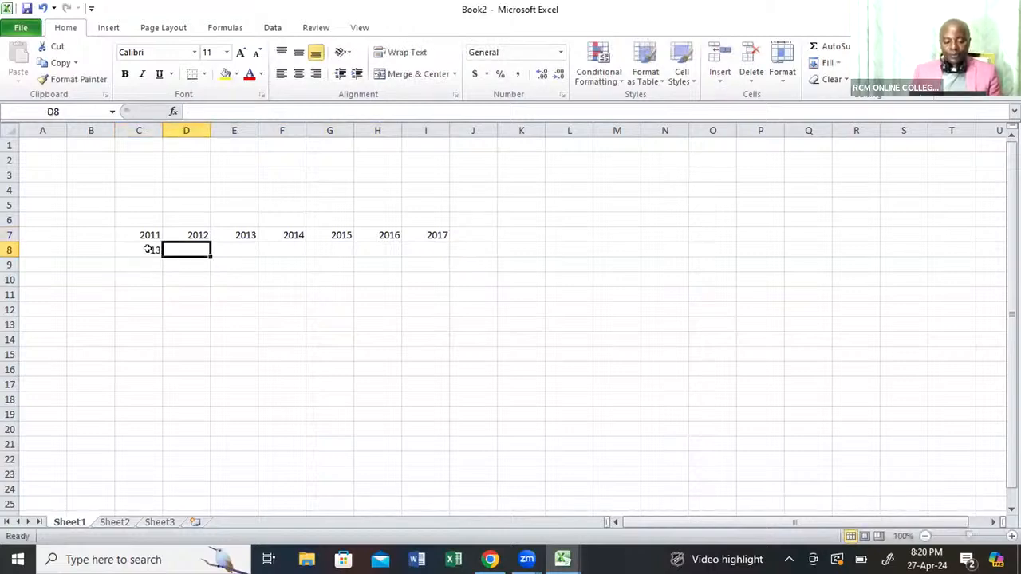
{"action": "type", "text": "67"}
{"action": "key", "text": "Tab"}
{"action": "type", "text": "89"}
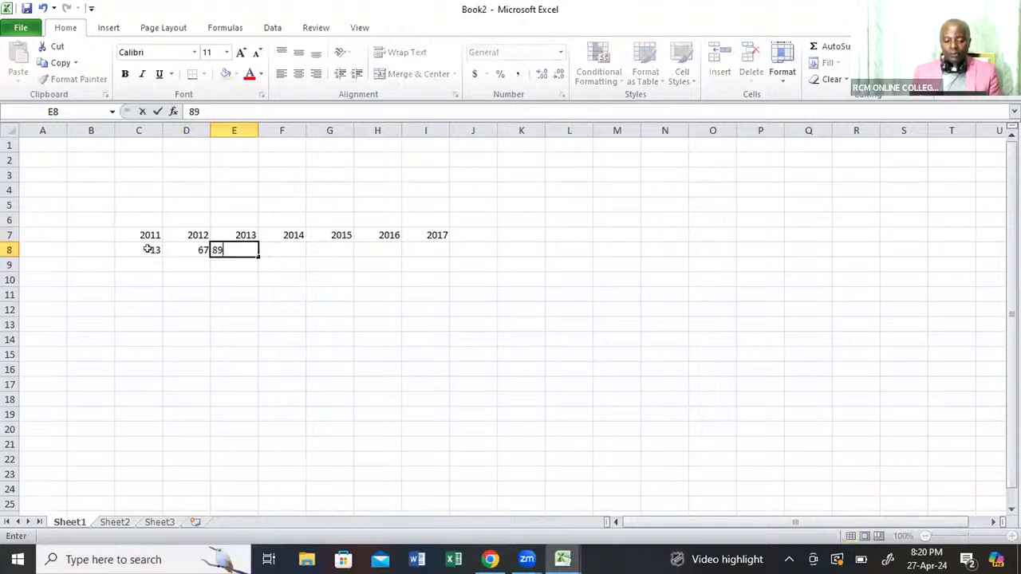
{"action": "key", "text": "Tab"}
{"action": "type", "text": "90"}
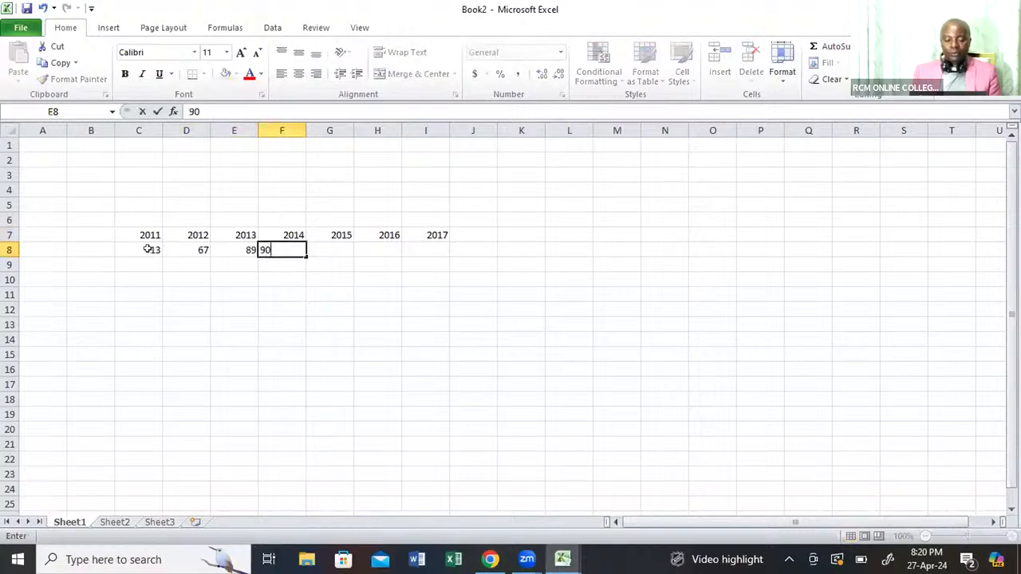
{"action": "key", "text": "Tab"}
{"action": "type", "text": "45"}
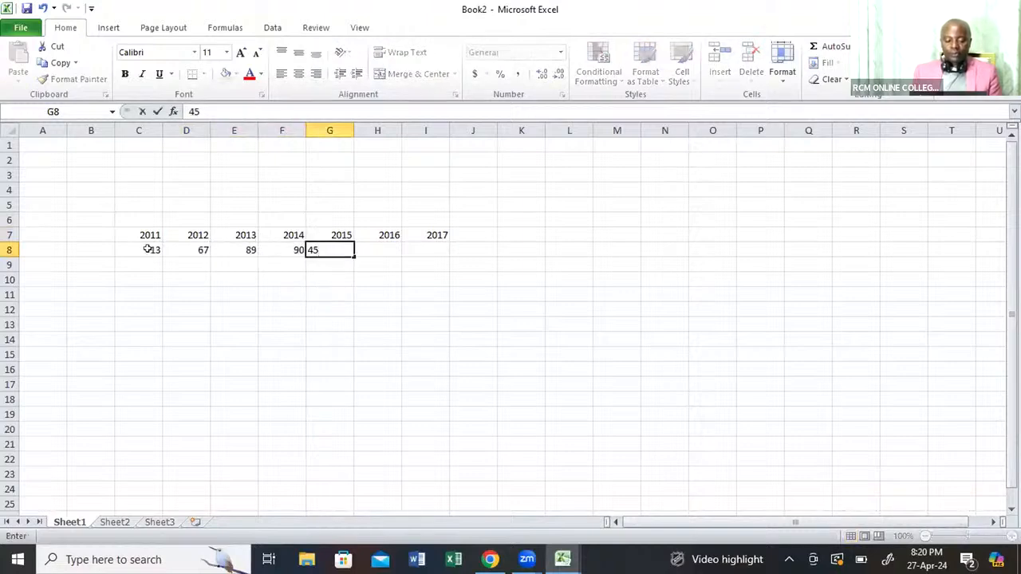
{"action": "key", "text": "Tab"}
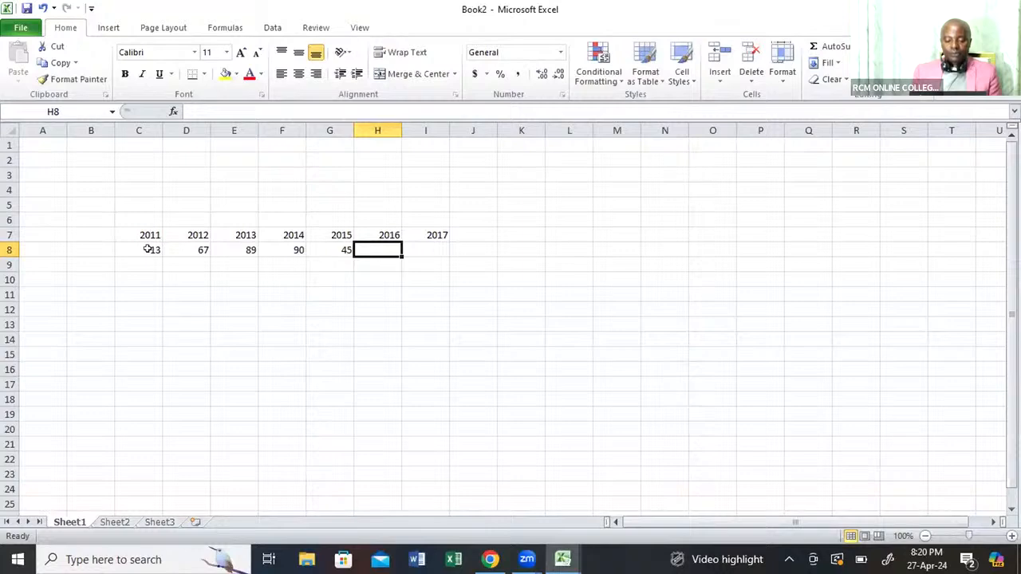
{"action": "type", "text": "38"}
{"action": "key", "text": "Tab"}
{"action": "type", "text": "32"}
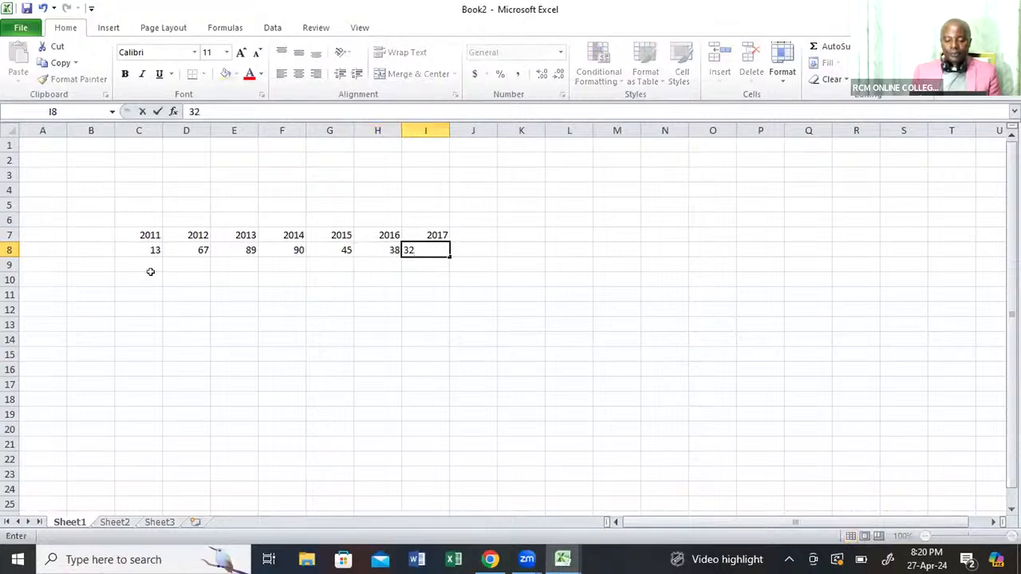
Enter a TRANSPOSE formula in E11 over the range C7:I8.
{"action": "left_click", "coordinate": [223, 293]}
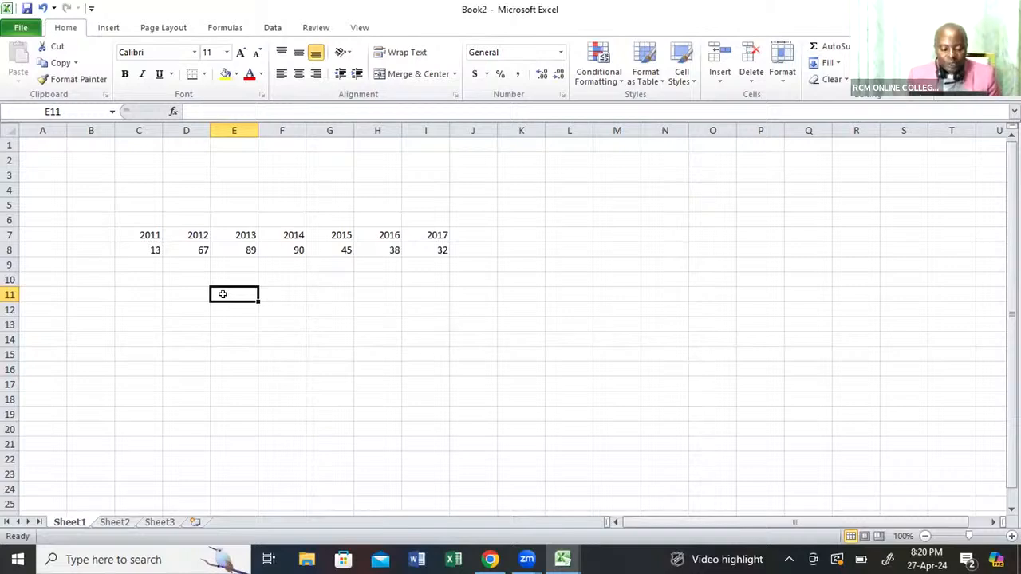
{"action": "type", "text": "="}
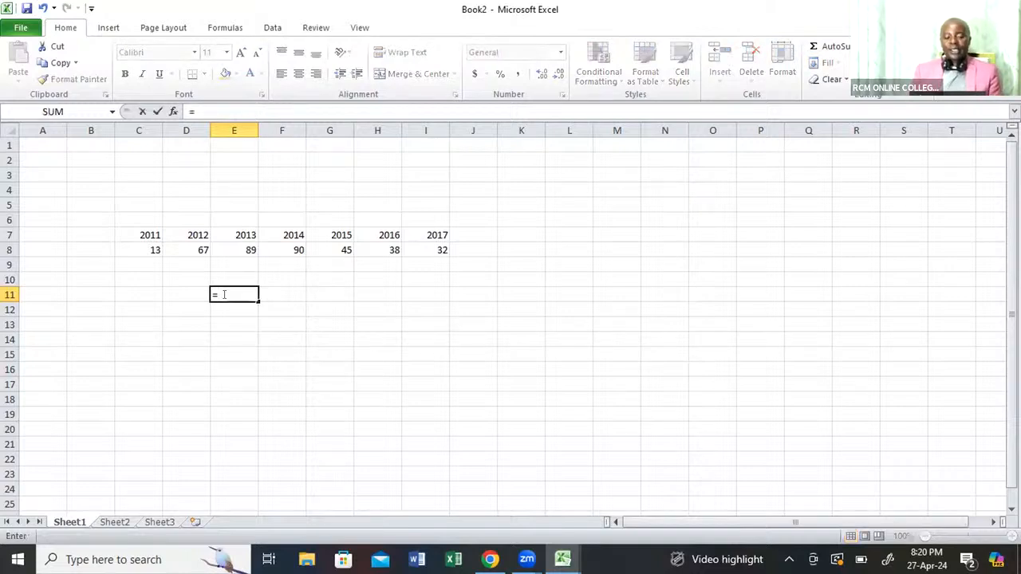
{"action": "type", "text": "tr"}
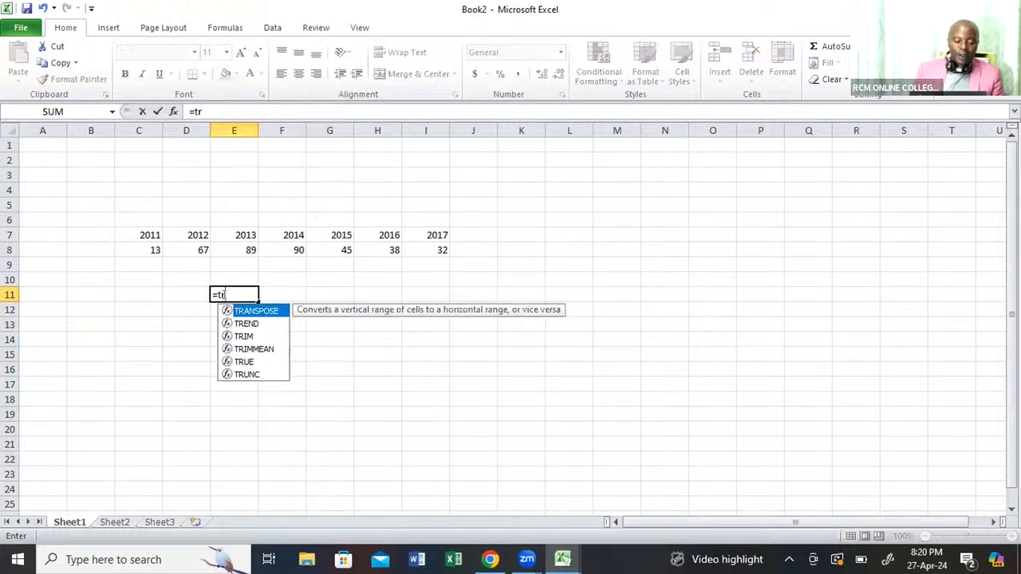
{"action": "double_click", "coordinate": [266, 311]}
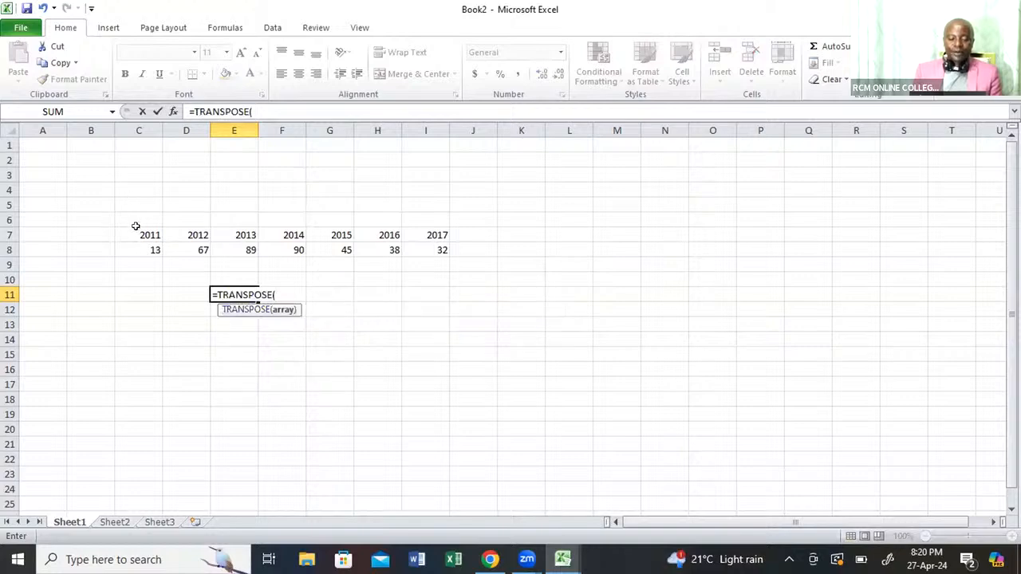
{"action": "left_click_drag", "start_coordinate": [137, 229], "coordinate": [271, 227]}
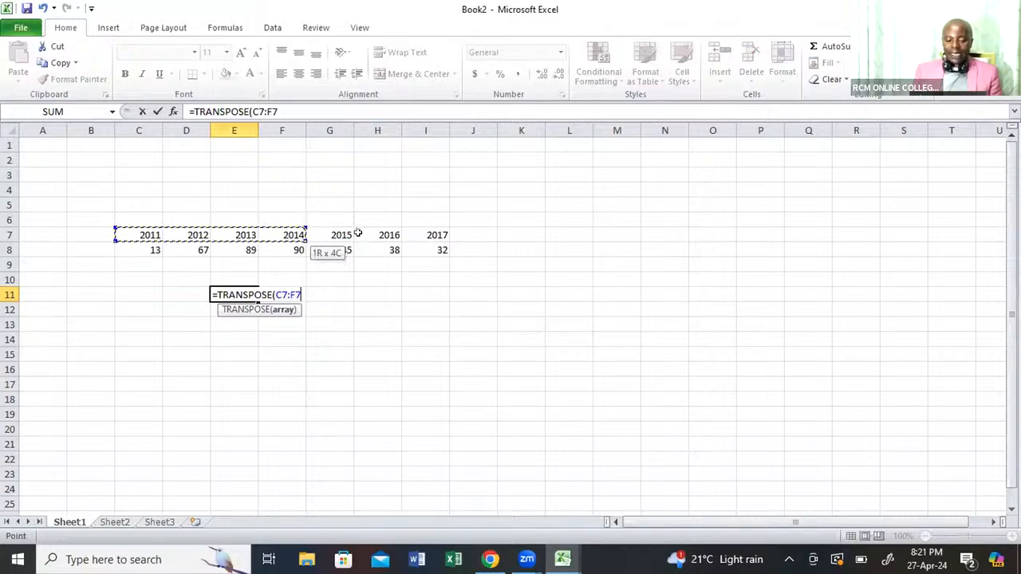
{"action": "left_click_drag", "start_coordinate": [358, 233], "coordinate": [423, 249]}
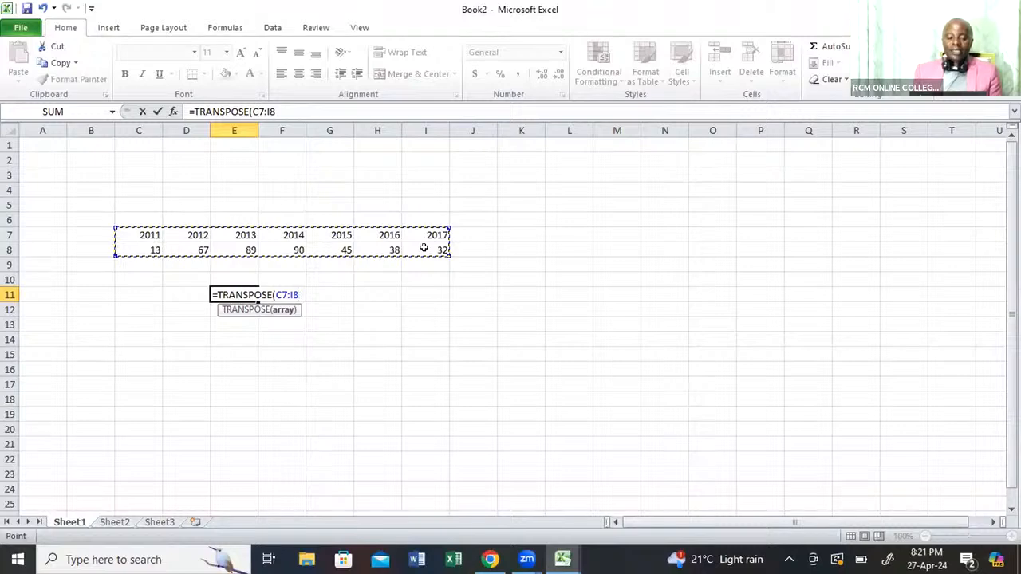
{"action": "key", "text": "Return"}
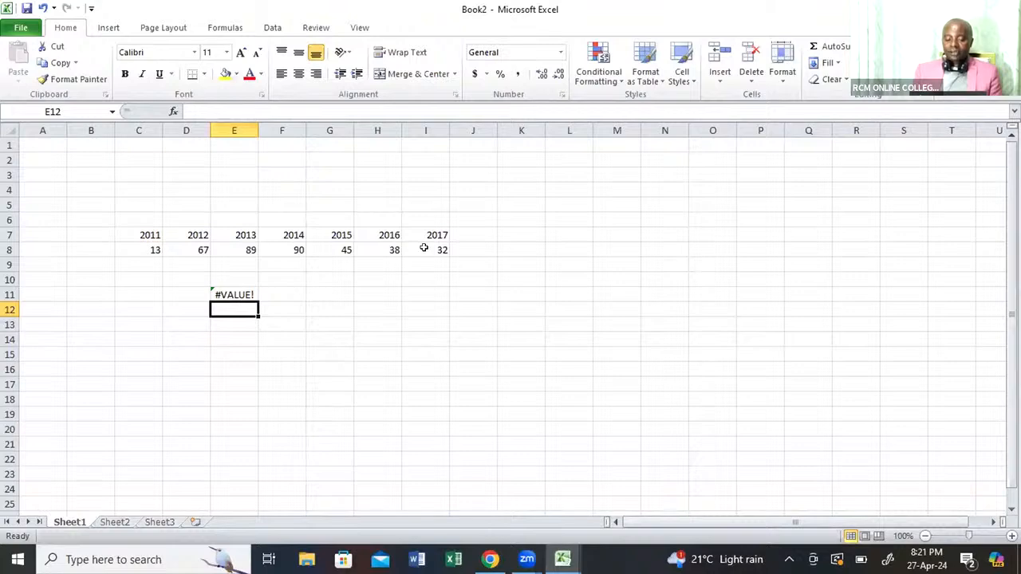
Write the note "its 2010" in cell H14.
{"action": "left_click", "coordinate": [367, 331]}
{"action": "type", "text": "its"}
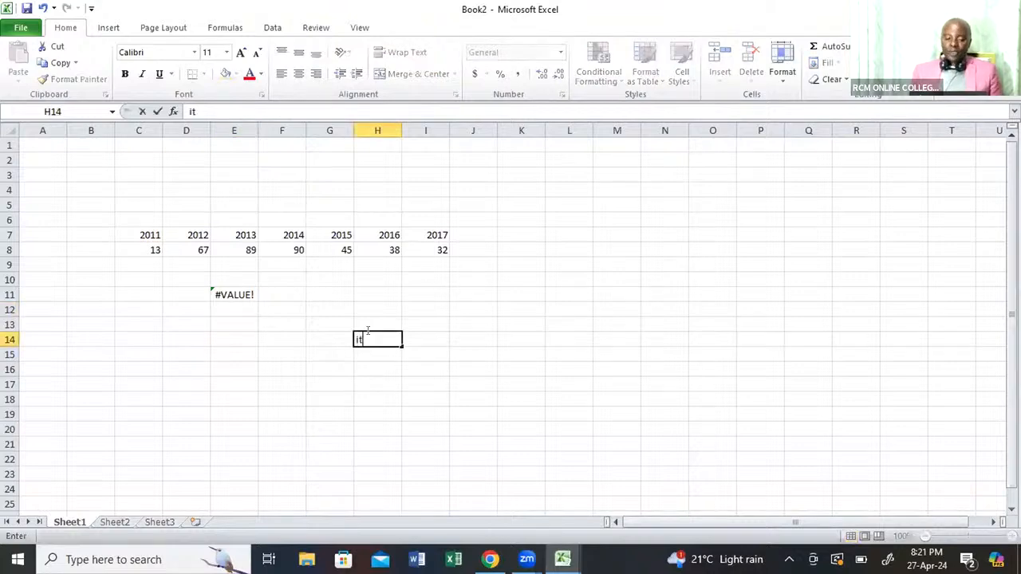
{"action": "type", "text": " 2010"}
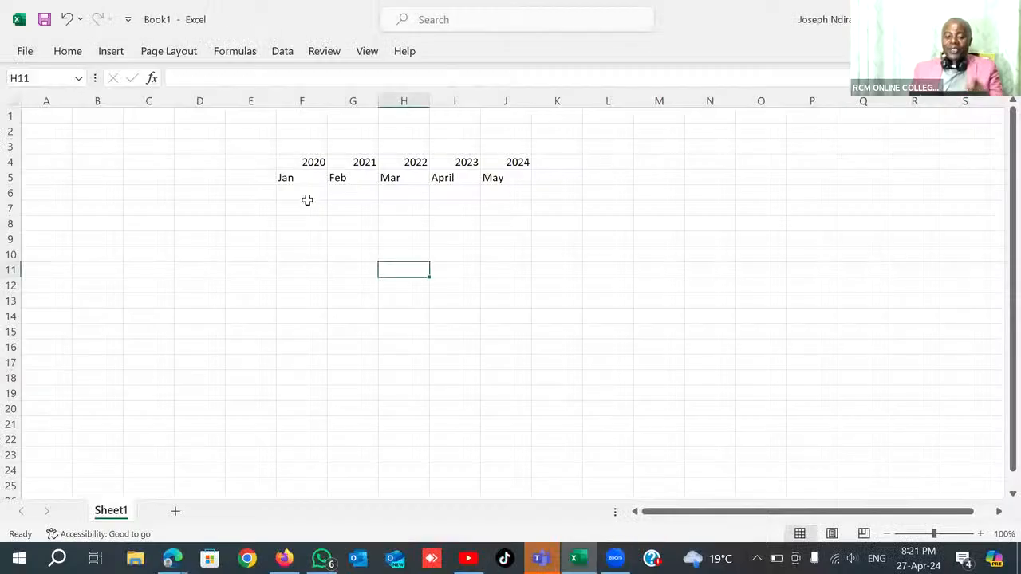
Begin a formula in F7 beneath the year and month rows of Book1.
{"action": "left_click", "coordinate": [305, 197]}
{"action": "left_click", "coordinate": [307, 209]}
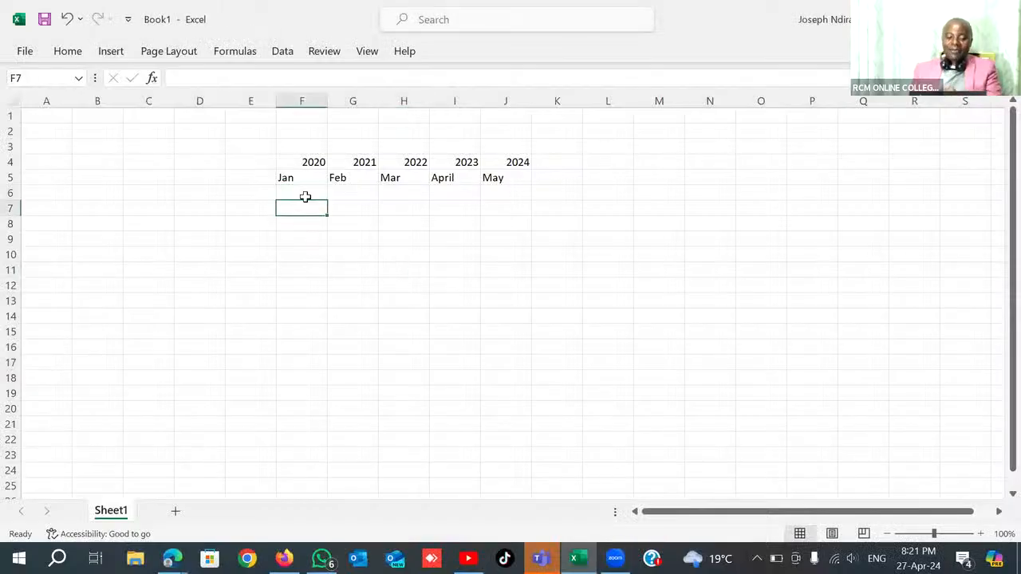
{"action": "type", "text": "="}
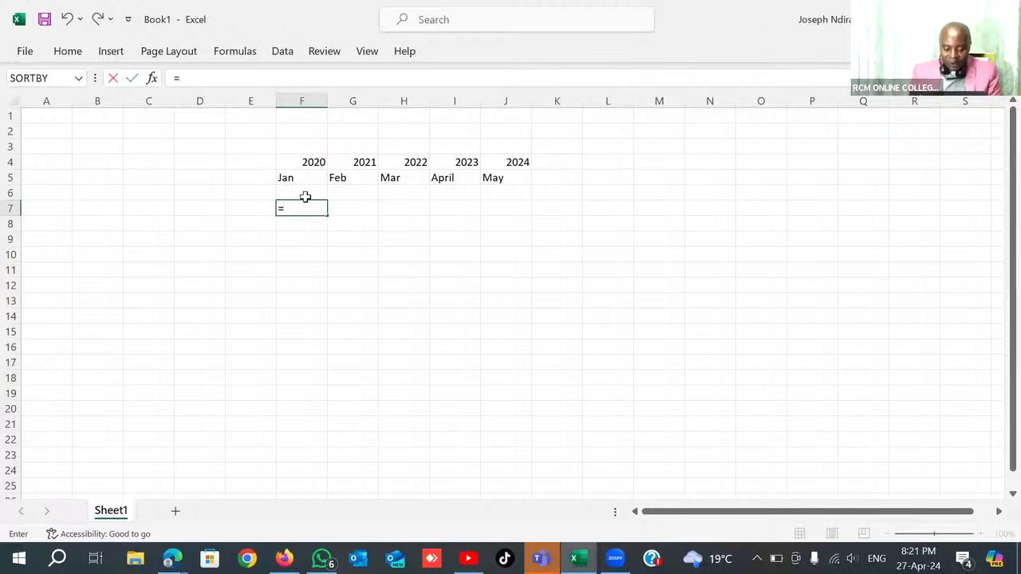
{"action": "left_click", "coordinate": [707, 208]}
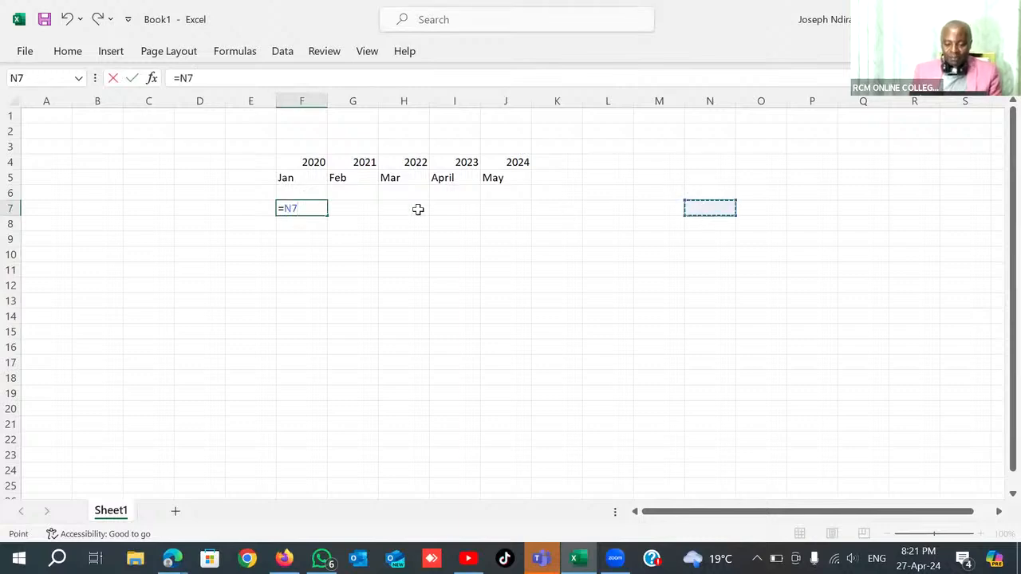
{"action": "left_click", "coordinate": [312, 221]}
{"action": "left_click", "coordinate": [314, 206]}
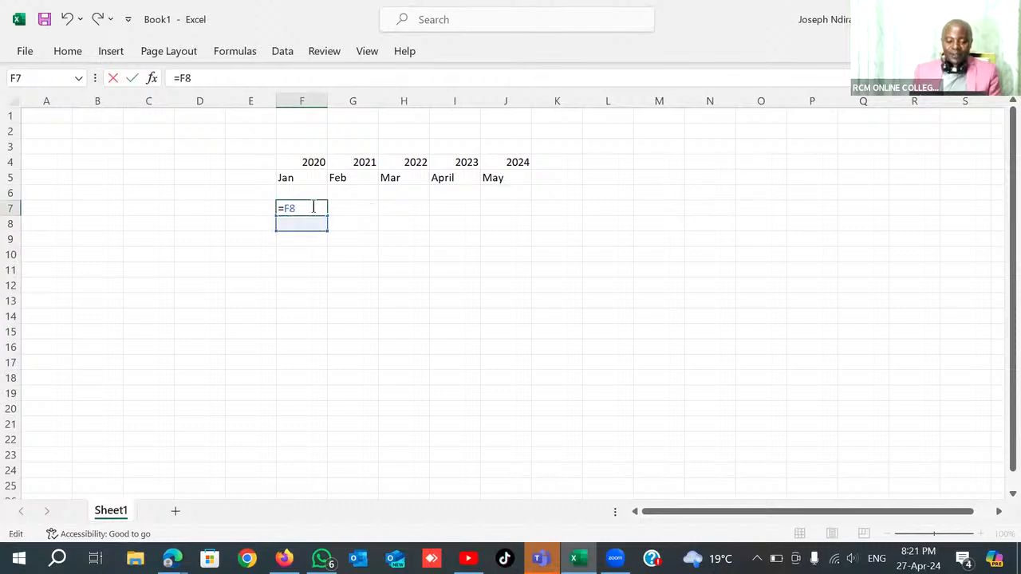
{"action": "key", "text": "BackSpace"}
{"action": "key", "text": "BackSpace"}
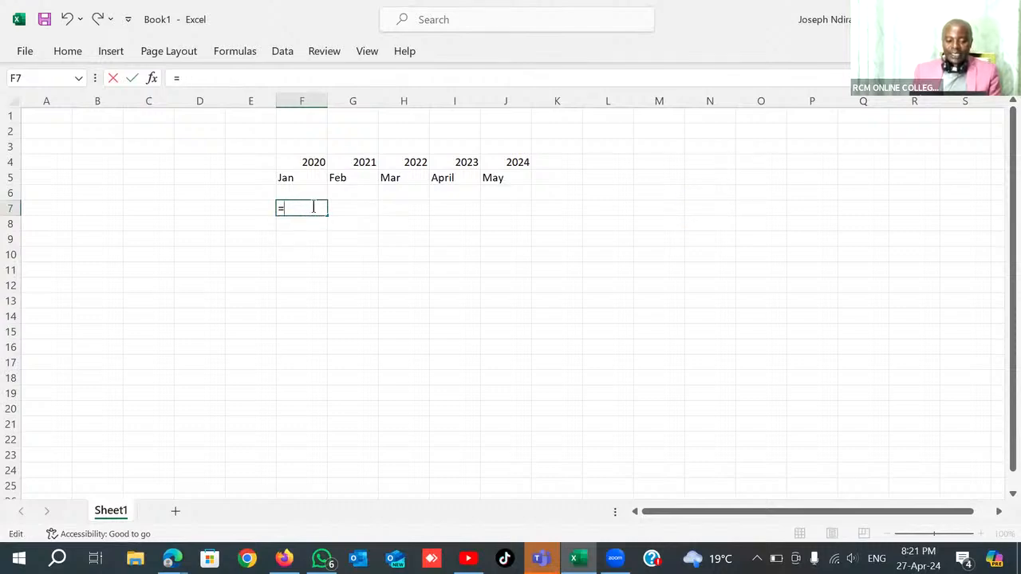
Complete the F7 formula as a TRANSPOSE of the year and month rows, range F4:J5.
{"action": "type", "text": "tr"}
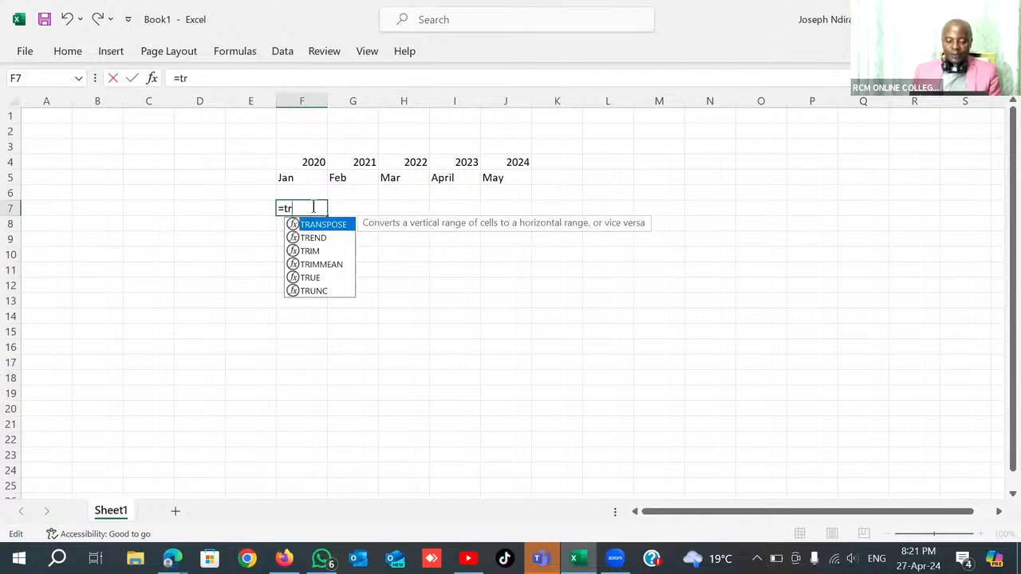
{"action": "key", "text": "Tab"}
{"action": "left_click", "coordinate": [288, 161]}
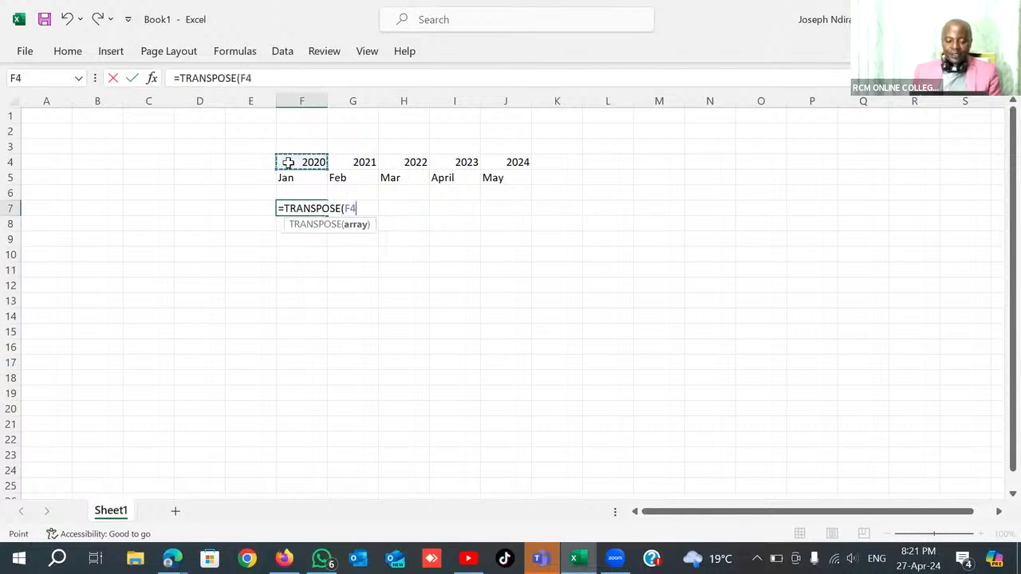
{"action": "left_click_drag", "start_coordinate": [288, 162], "coordinate": [494, 178]}
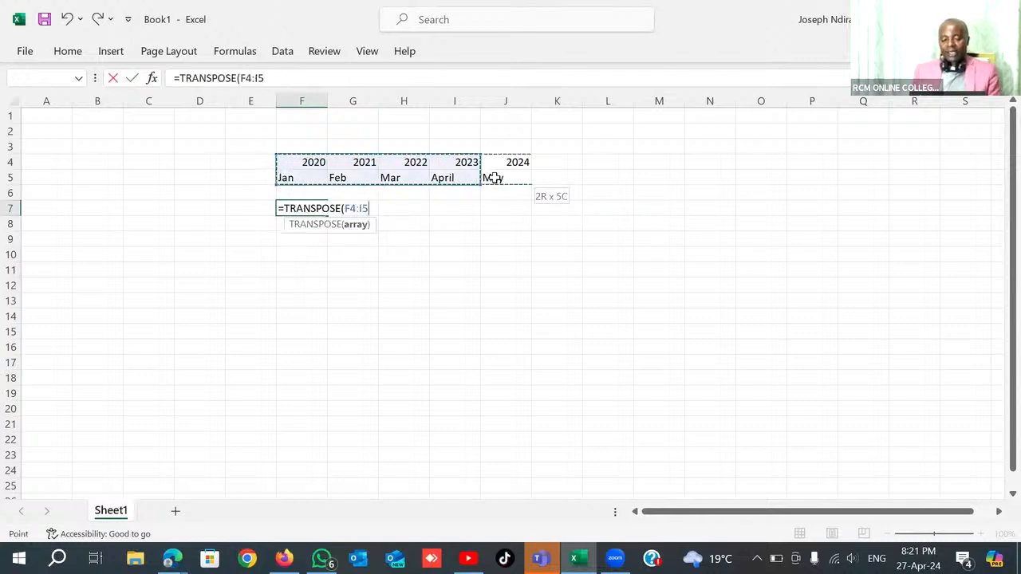
{"action": "key", "text": "Return"}
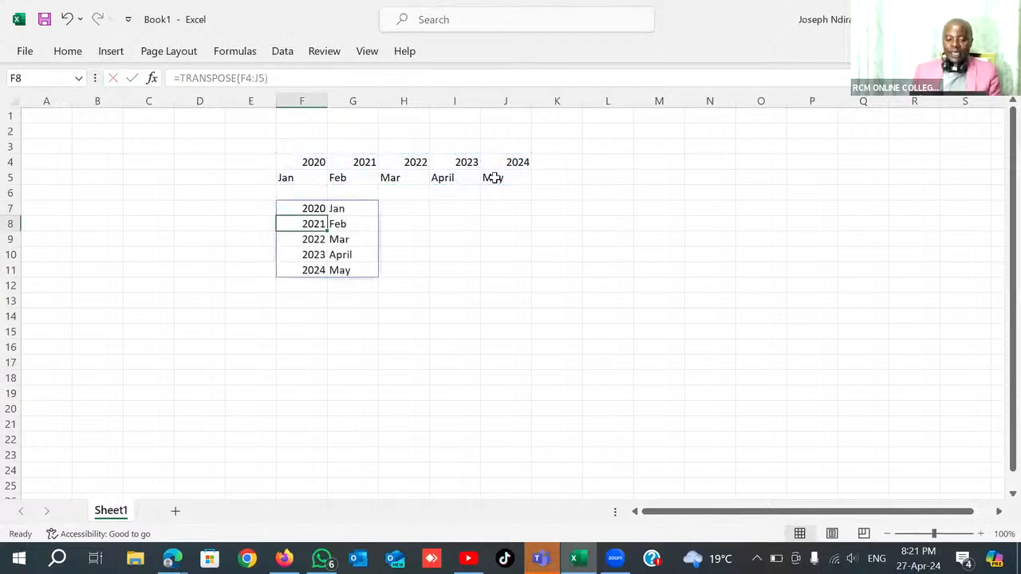
{"action": "left_click", "coordinate": [507, 228]}
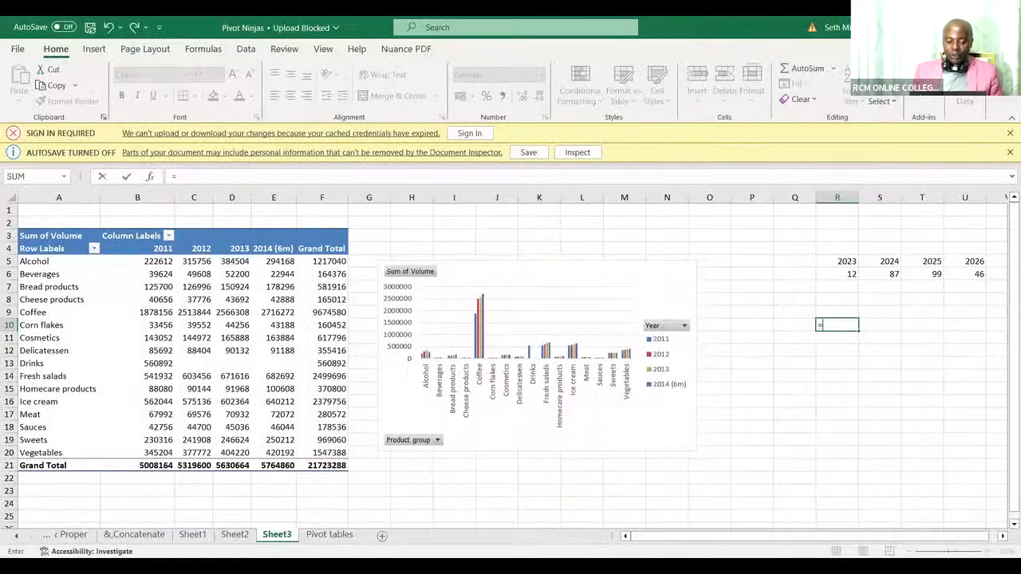
Start a TRANSPOSE formula in R10 on Sheet3 of the Pivot Ninjas workbook, beneath the 2023 to 2026 data.
{"action": "type", "text": "tra"}
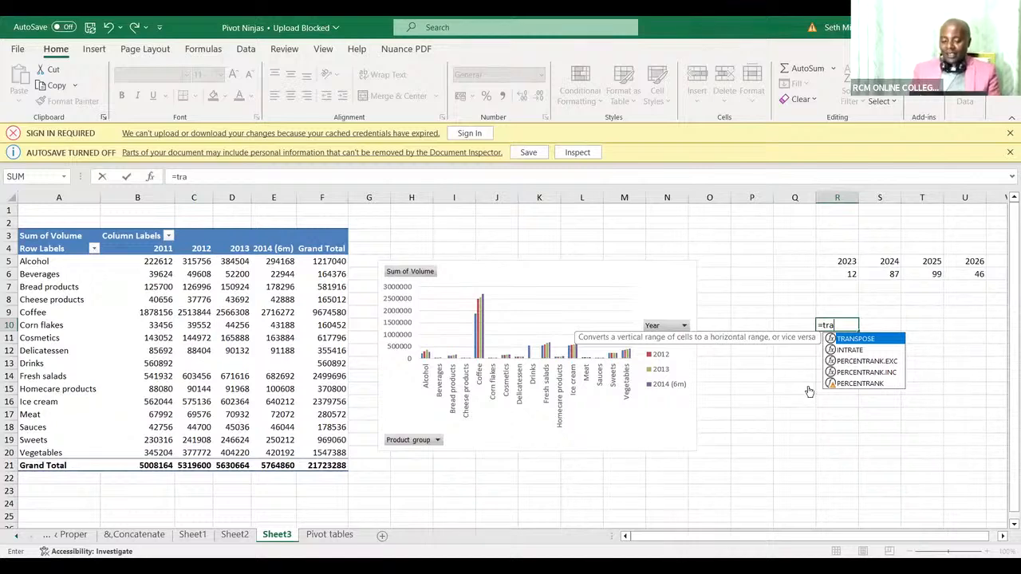
{"action": "key", "text": "Tab"}
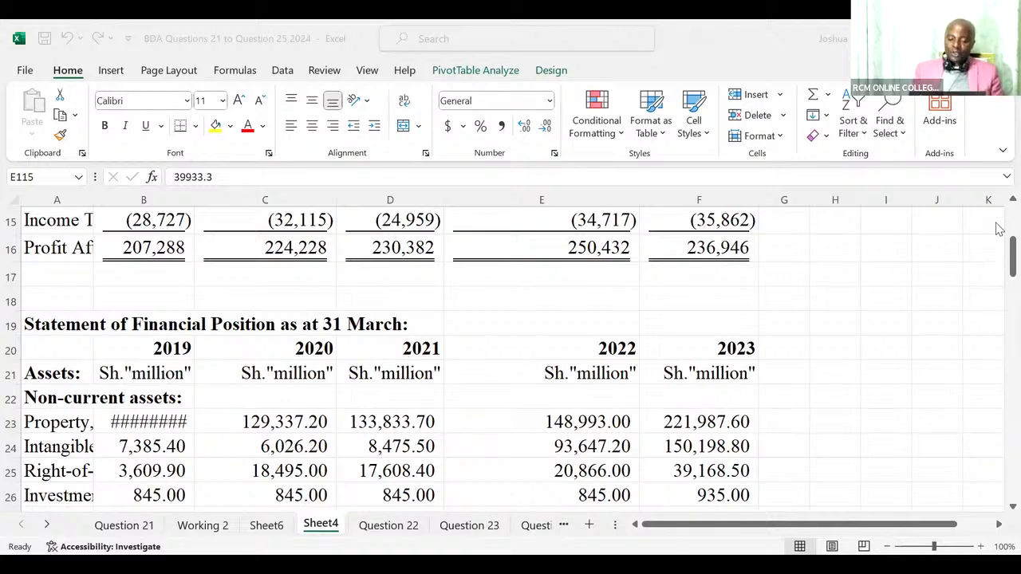
Enter the starting year 2019 in I2 on Sheet4 of the BDA Questions workbook, beside the income statement.
{"action": "scroll", "coordinate": [999, 200], "scroll_direction": "up", "scroll_amount": 1}
{"action": "scroll", "coordinate": [998, 201], "scroll_direction": "up", "scroll_amount": 3}
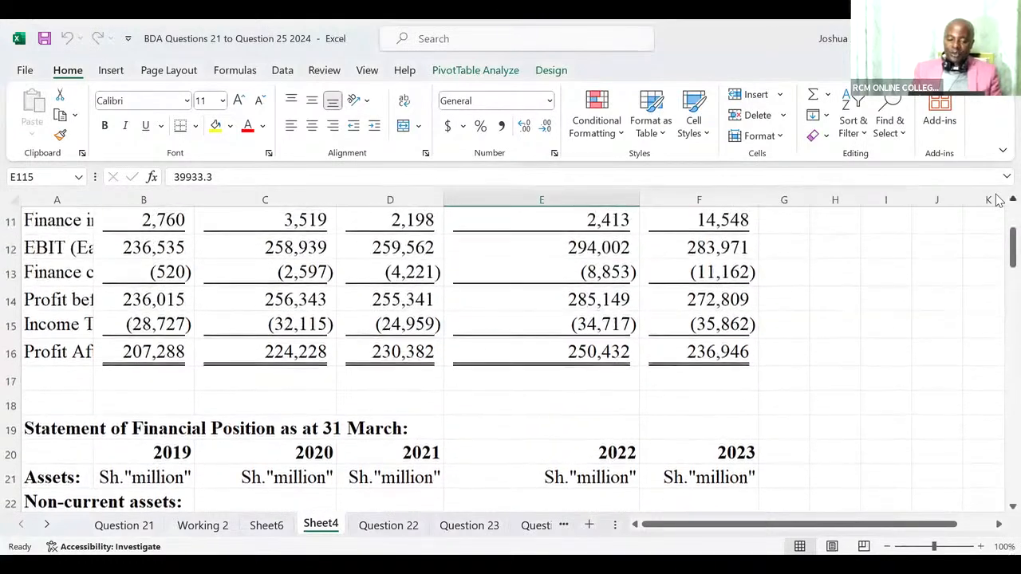
{"action": "scroll", "coordinate": [997, 200], "scroll_direction": "up", "scroll_amount": 2}
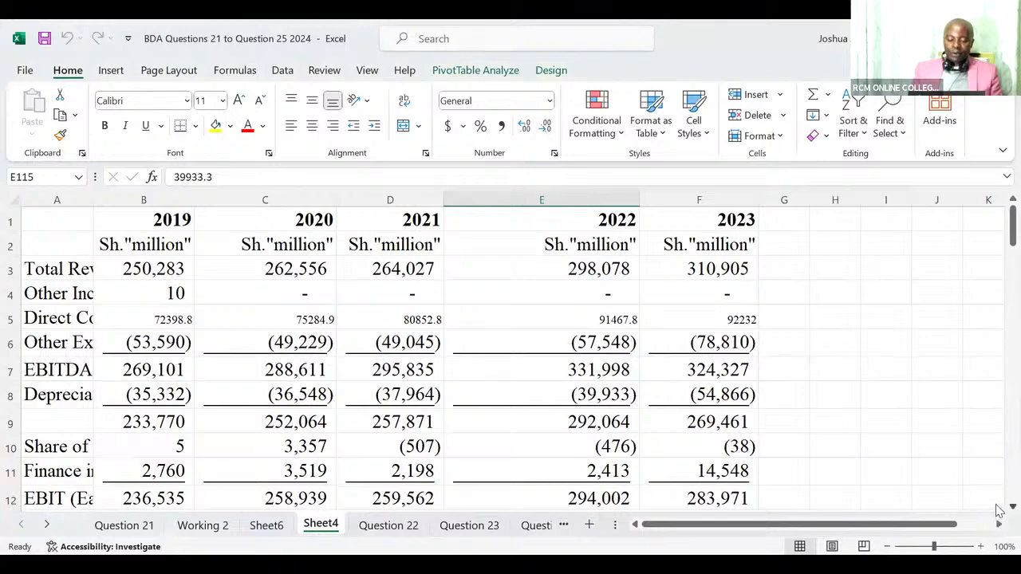
{"action": "scroll", "coordinate": [999, 510], "scroll_direction": "down", "scroll_amount": 3}
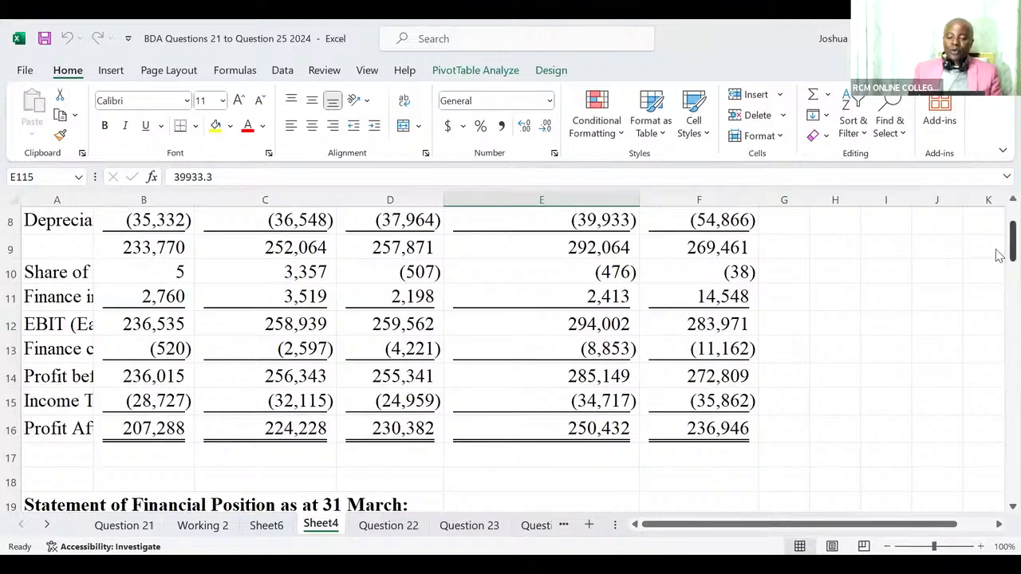
{"action": "scroll", "coordinate": [998, 255], "scroll_direction": "up", "scroll_amount": 3}
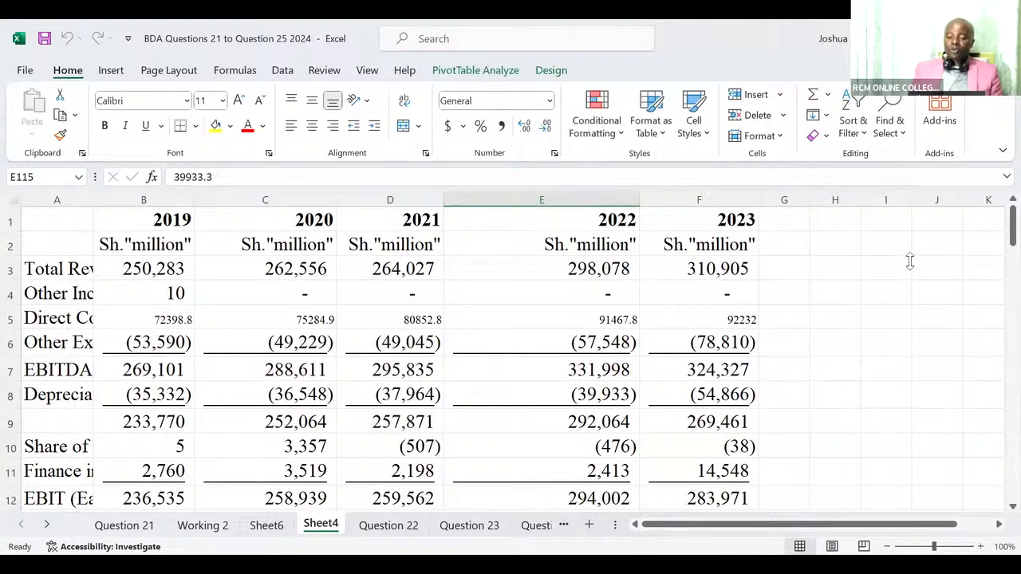
{"action": "left_click", "coordinate": [889, 241]}
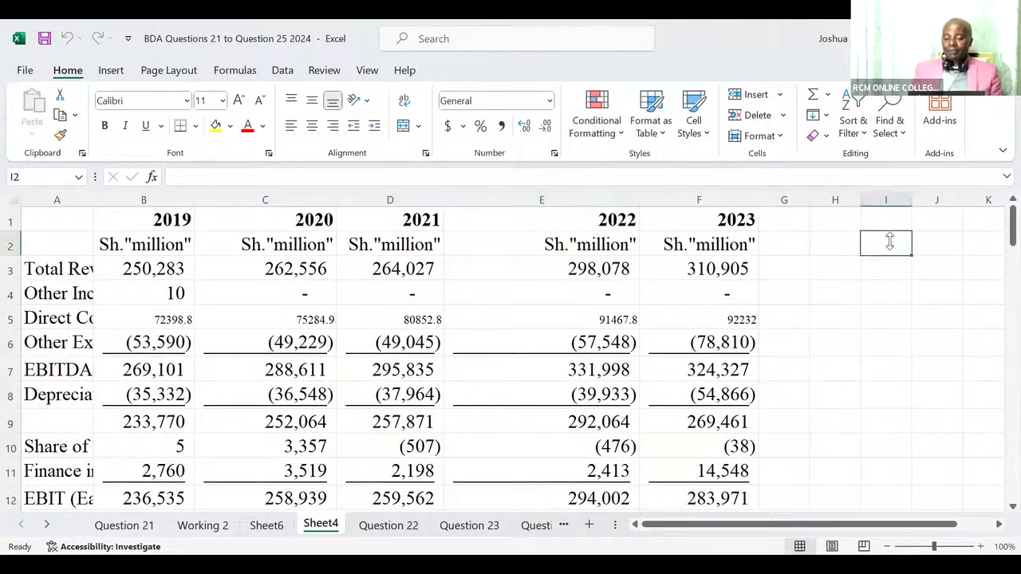
{"action": "type", "text": "2019"}
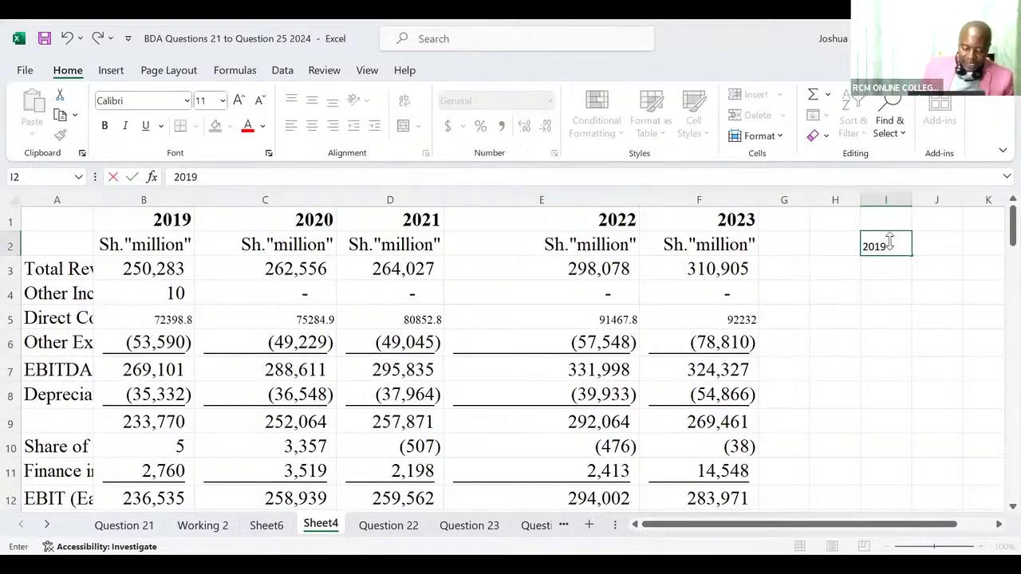
{"action": "key", "text": "Tab"}
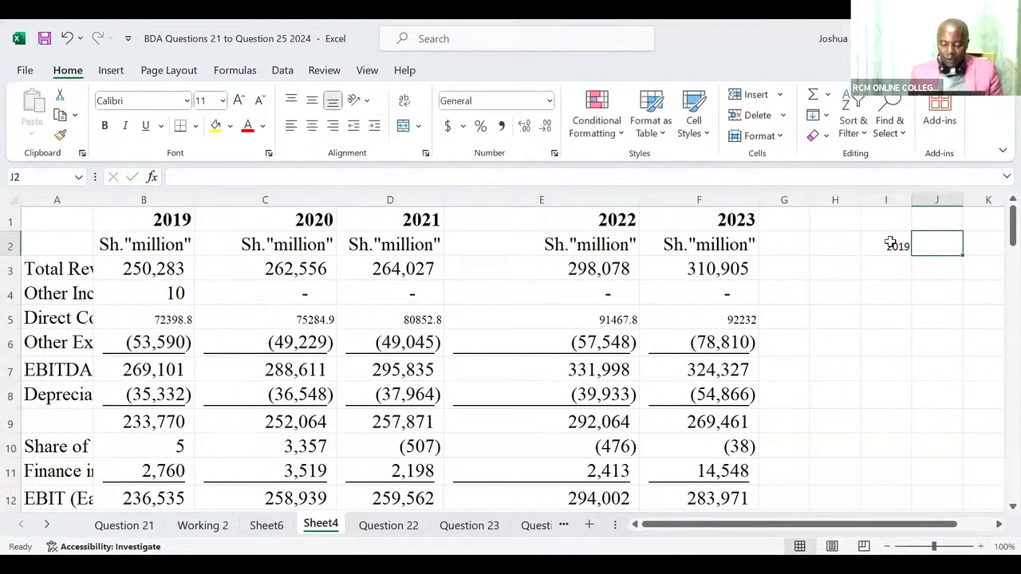
Enter the formula =I2+1 in J2 and fill it across to M2 to extend the year series.
{"action": "type", "text": "="}
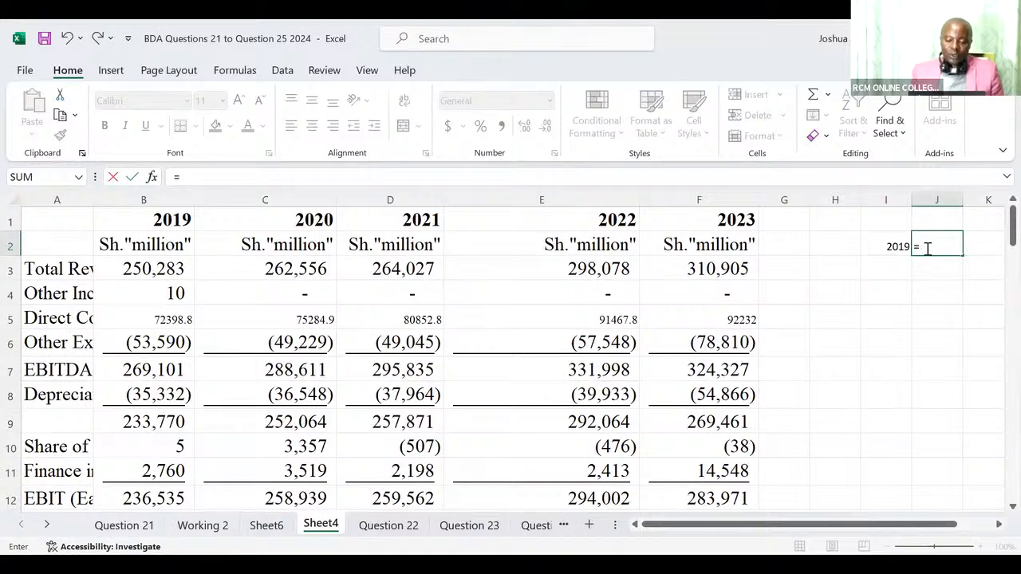
{"action": "left_click", "coordinate": [899, 247]}
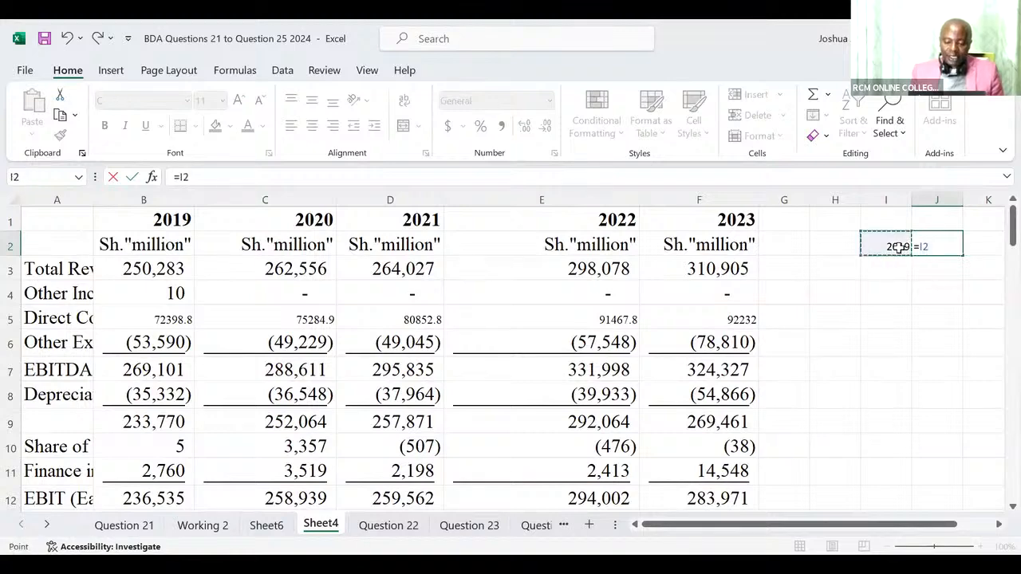
{"action": "type", "text": "+"}
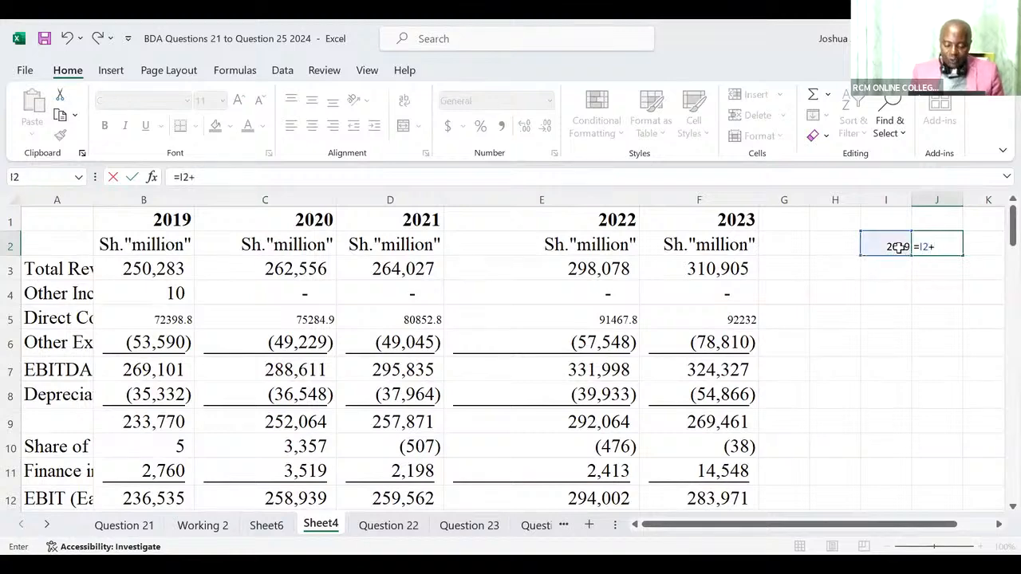
{"action": "type", "text": "1"}
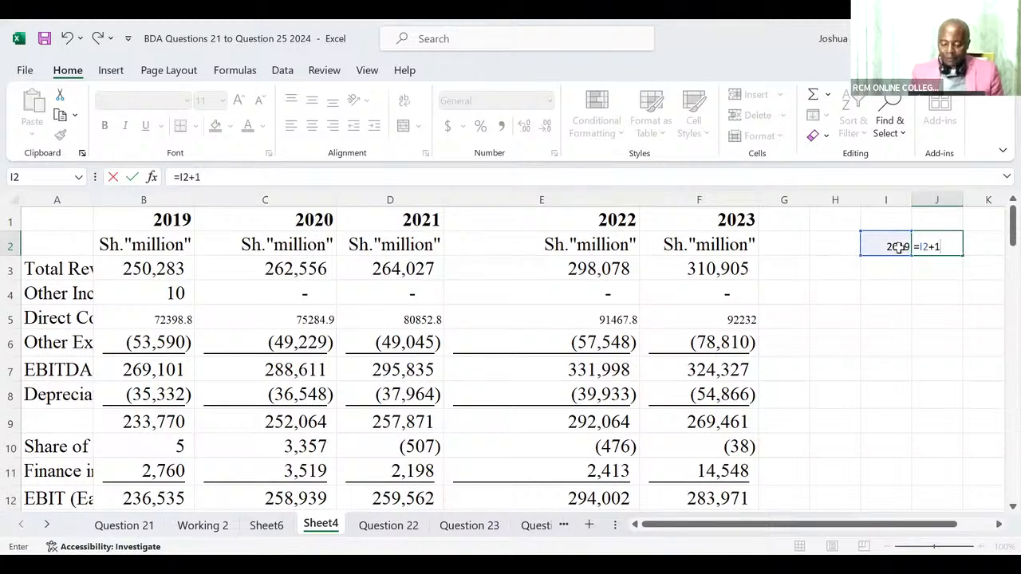
{"action": "key", "text": "ctrl+Return"}
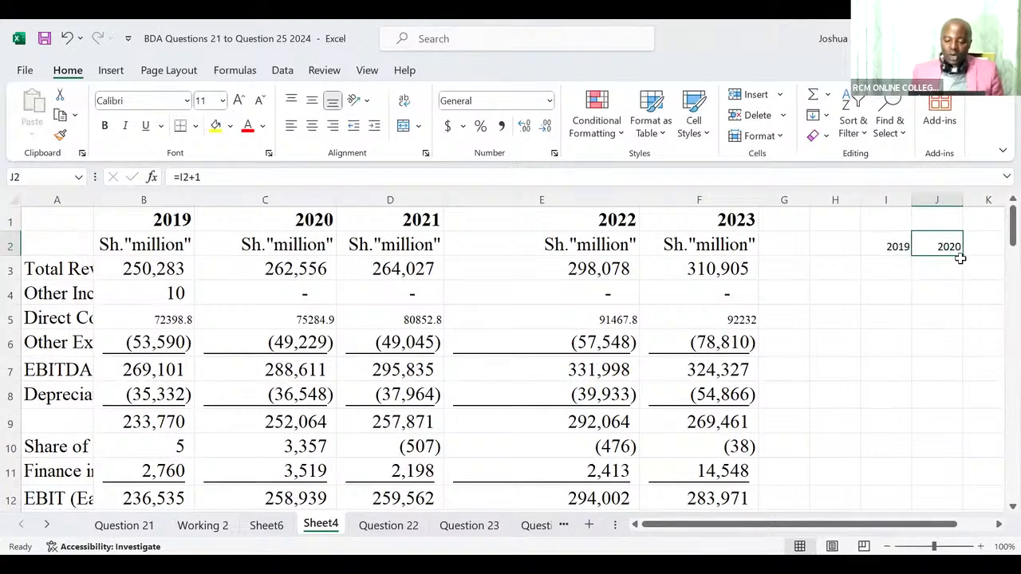
{"action": "left_click_drag", "start_coordinate": [962, 255], "coordinate": [675, 247]}
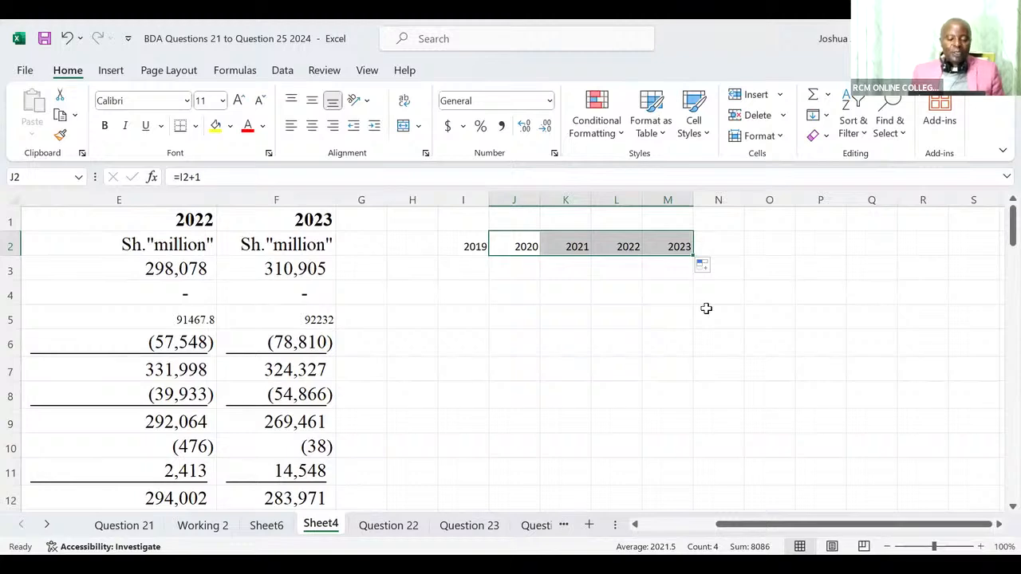
Label the year row by entering "Years" in H2.
{"action": "left_click", "coordinate": [405, 249]}
{"action": "type", "text": "Years"}
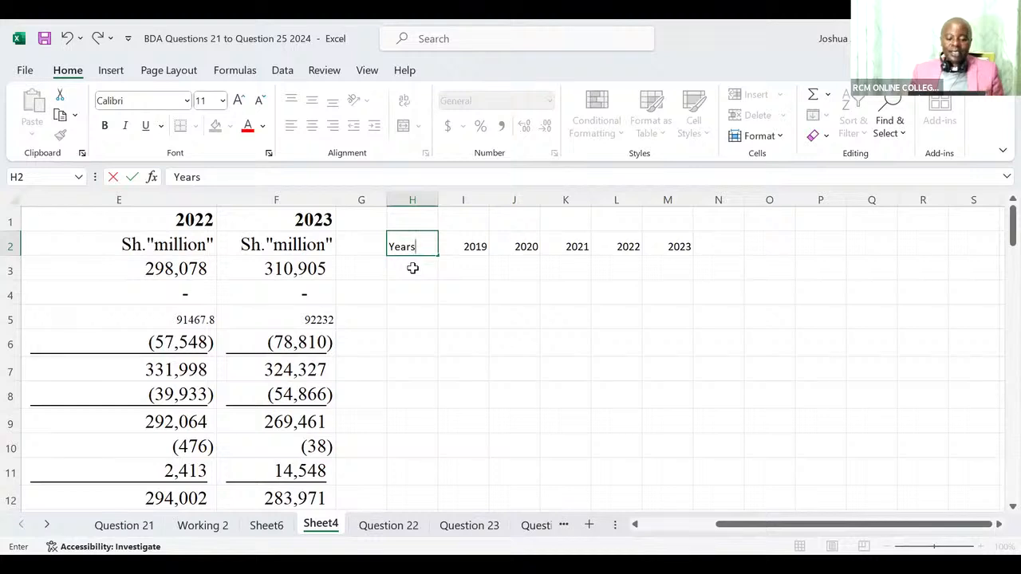
{"action": "left_click", "coordinate": [412, 268]}
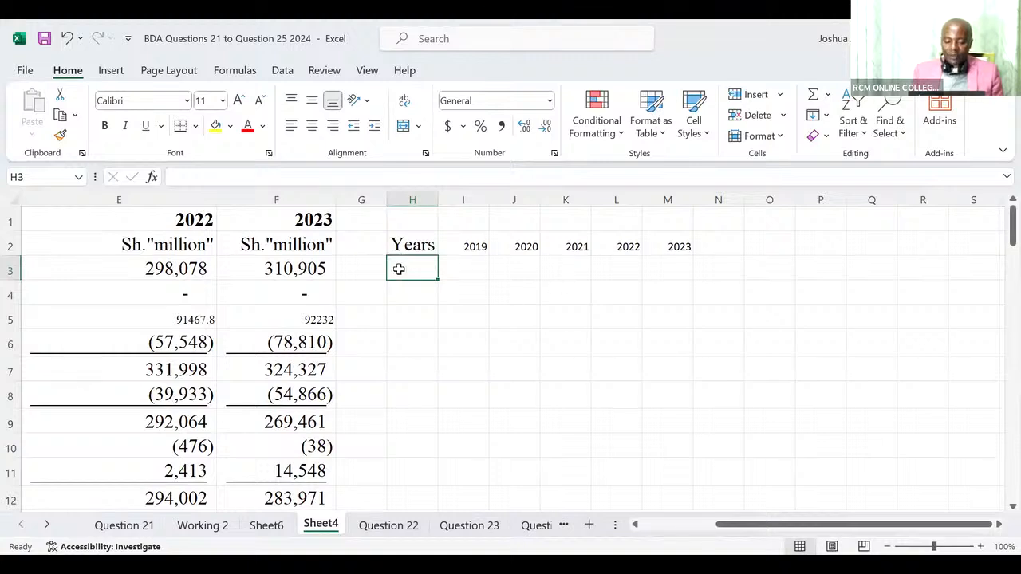
Link the Total Revenue row into H3 with the formula =A3:F3.
{"action": "type", "text": "="}
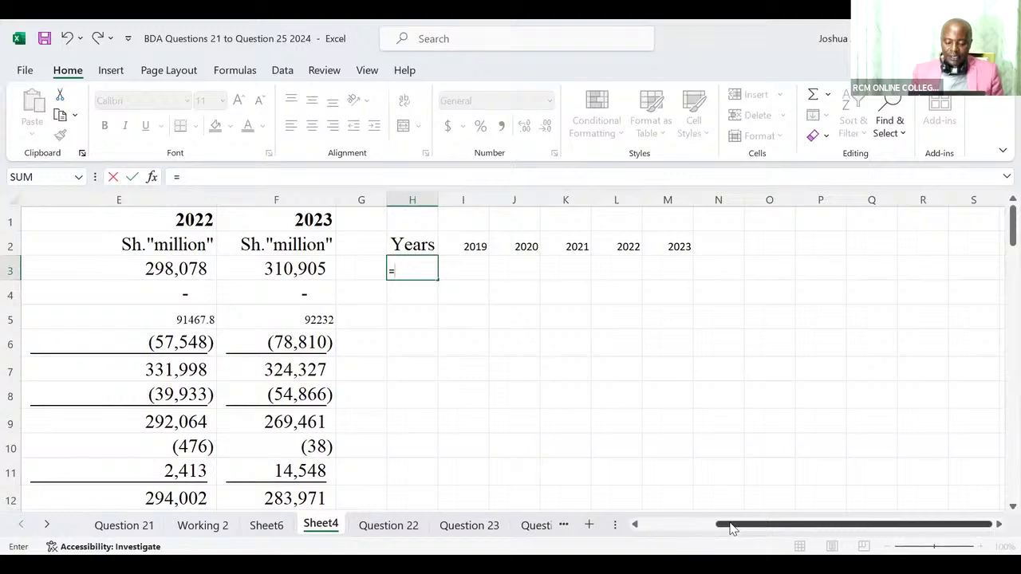
{"action": "left_click_drag", "start_coordinate": [732, 528], "coordinate": [640, 536]}
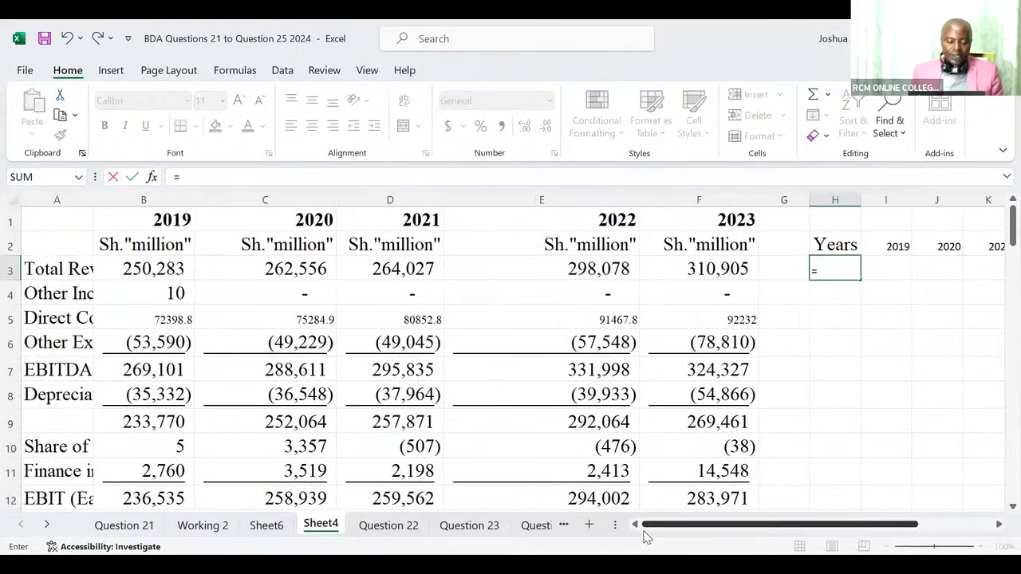
{"action": "left_click", "coordinate": [50, 271]}
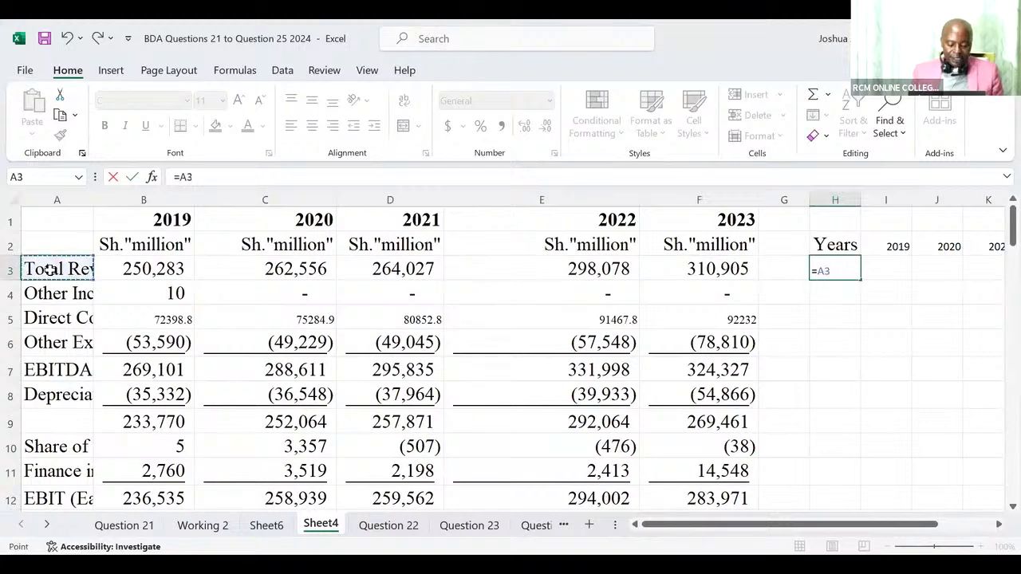
{"action": "key", "text": "ctrl+shift+Right"}
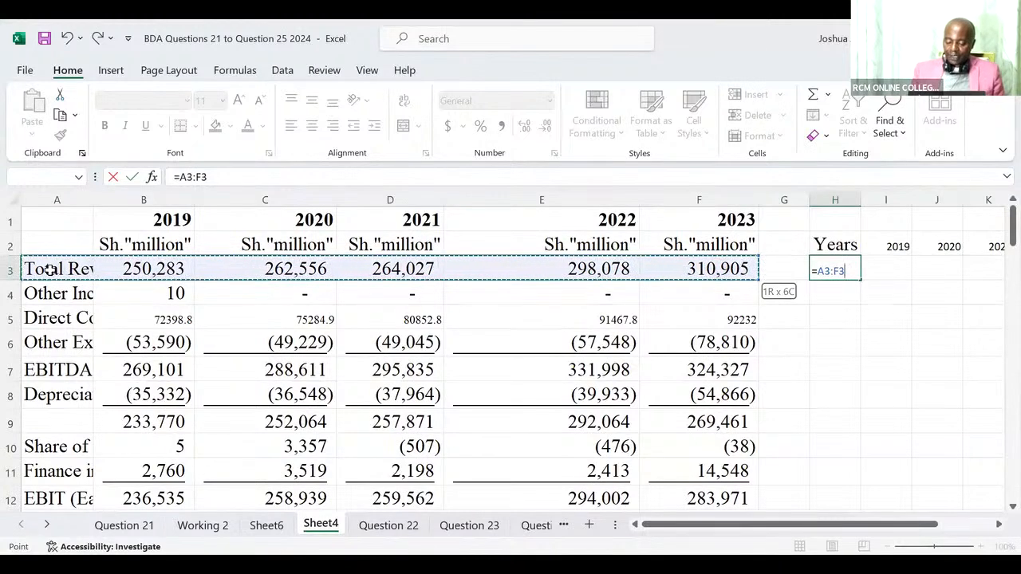
{"action": "key", "text": "Return"}
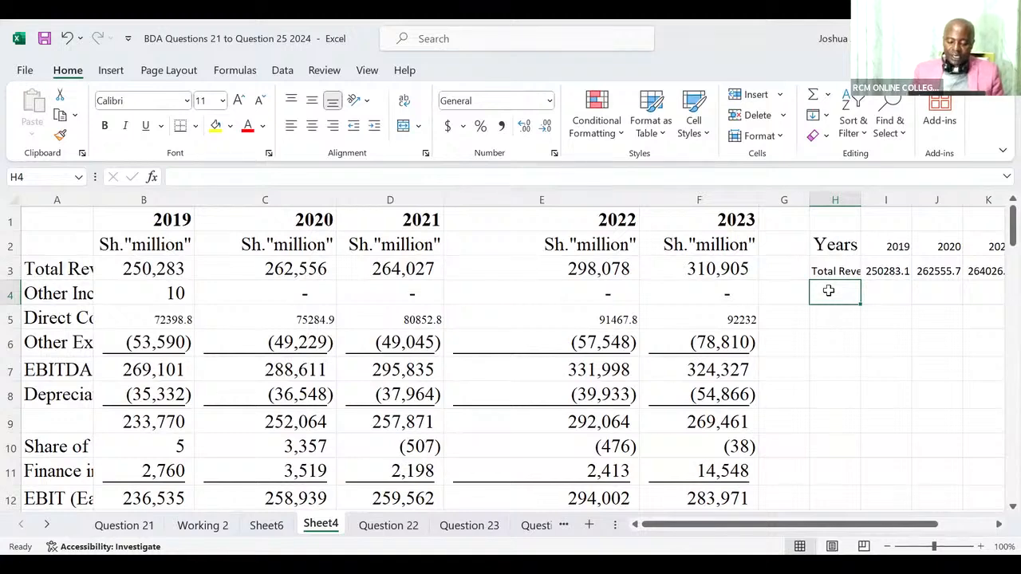
{"action": "type", "text": "PAT"}
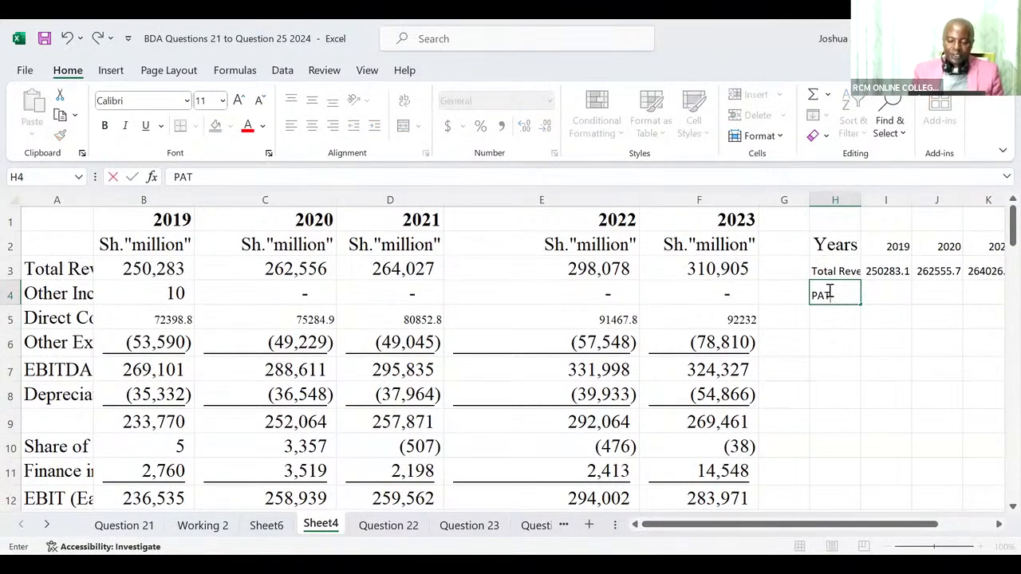
{"action": "key", "text": "BackSpace"}
{"action": "key", "text": "BackSpace"}
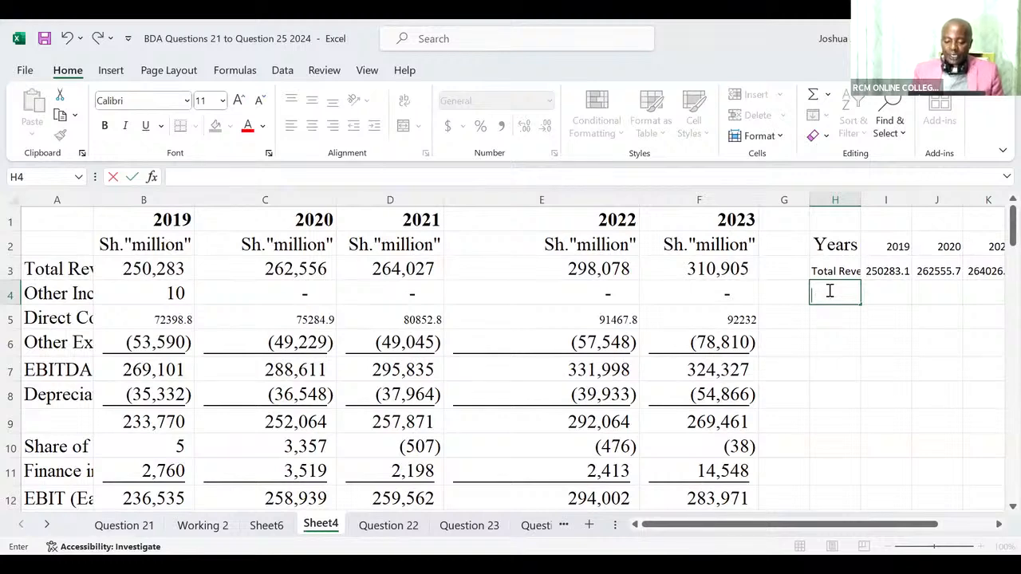
Link the Profit After Tax row into H4 with the formula =A16:F16.
{"action": "type", "text": "="}
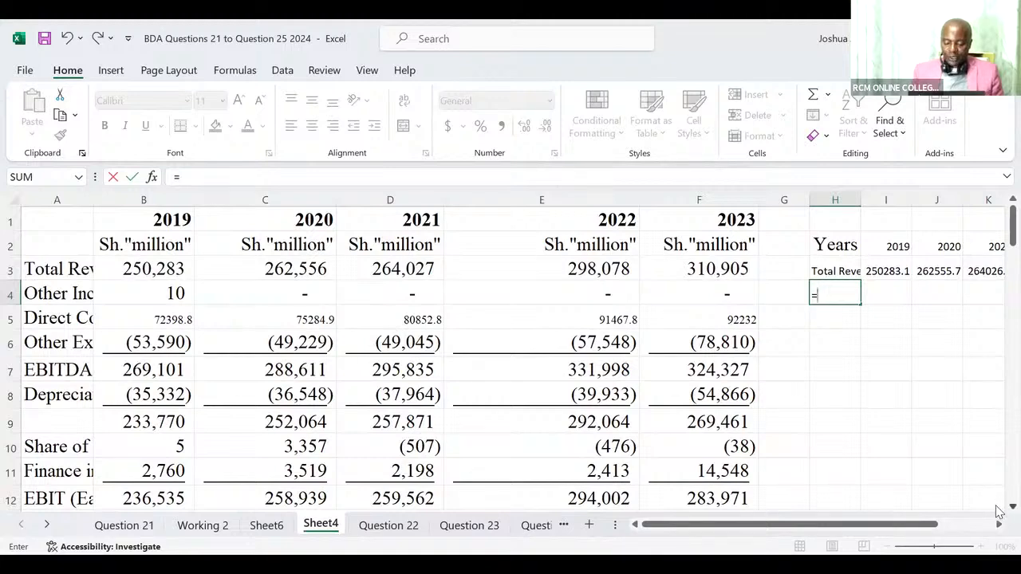
{"action": "scroll", "coordinate": [995, 507], "scroll_direction": "down", "scroll_amount": 2}
{"action": "scroll", "coordinate": [999, 511], "scroll_direction": "down", "scroll_amount": 2}
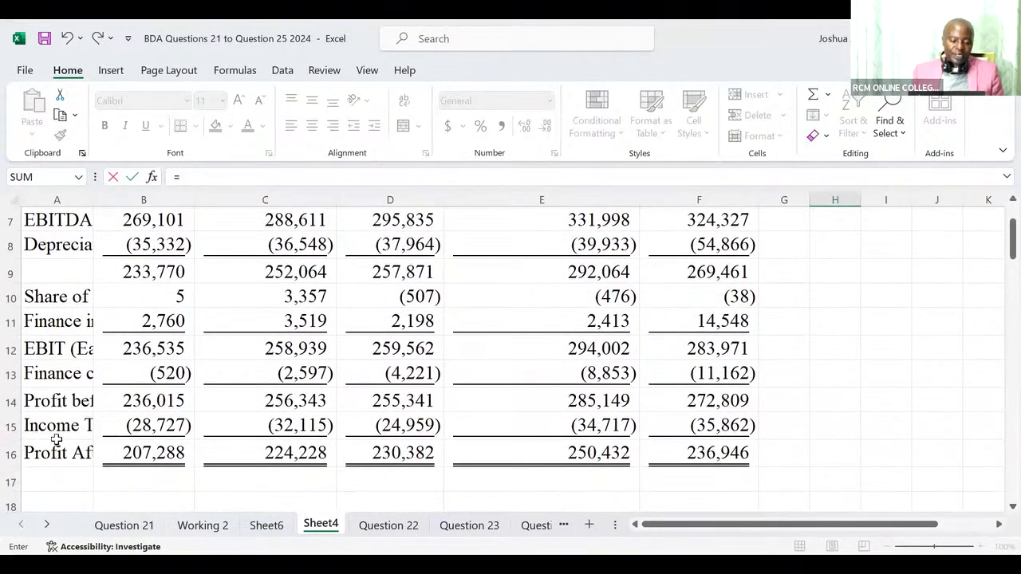
{"action": "left_click", "coordinate": [11, 453]}
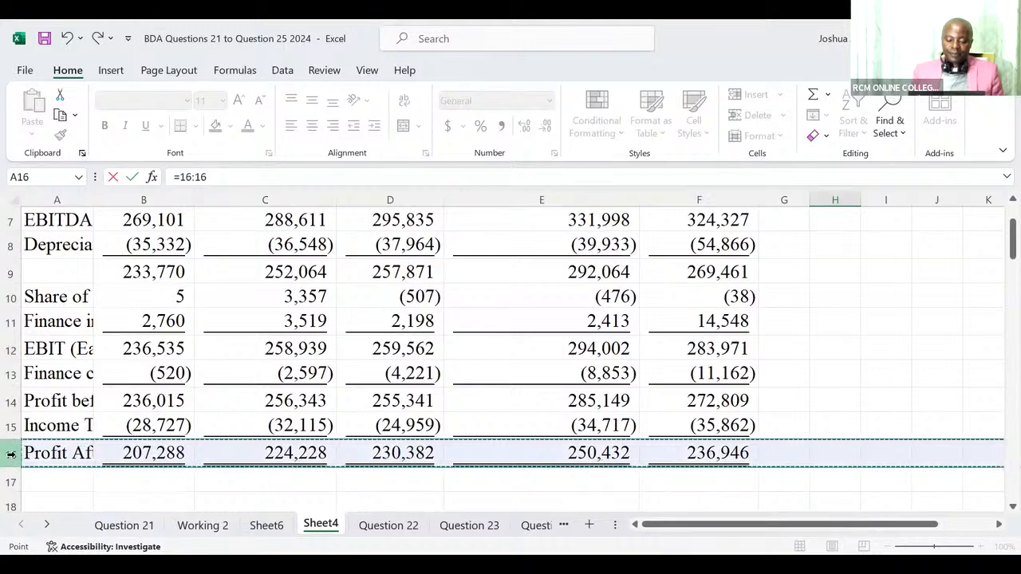
{"action": "left_click", "coordinate": [39, 455]}
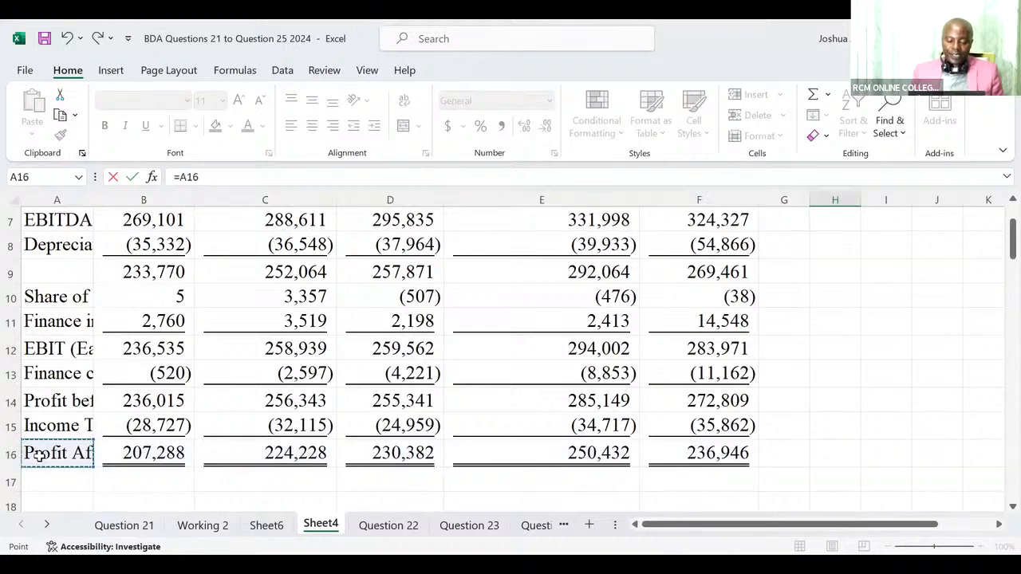
{"action": "key", "text": "ctrl+shift+Right"}
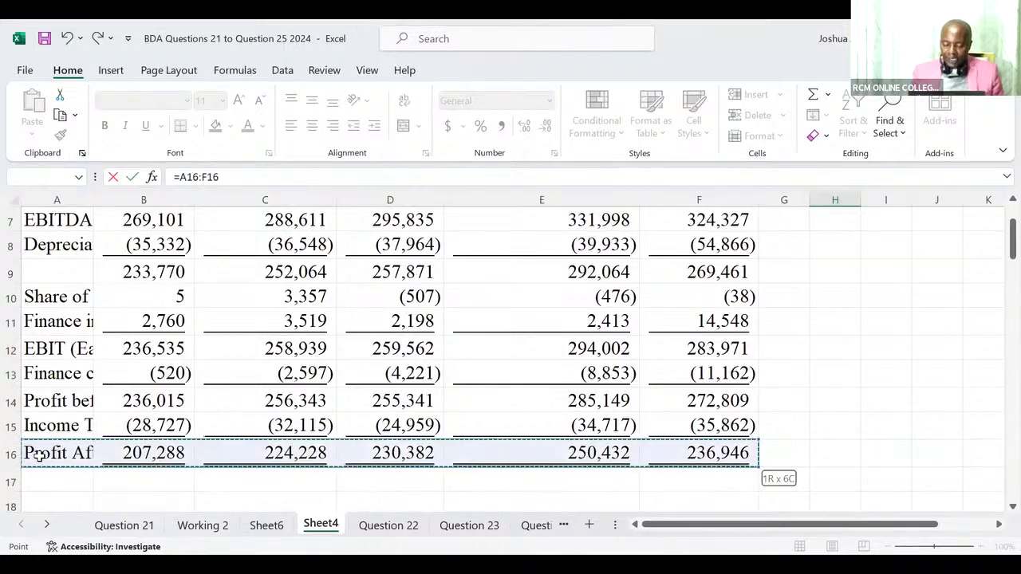
{"action": "key", "text": "Escape"}
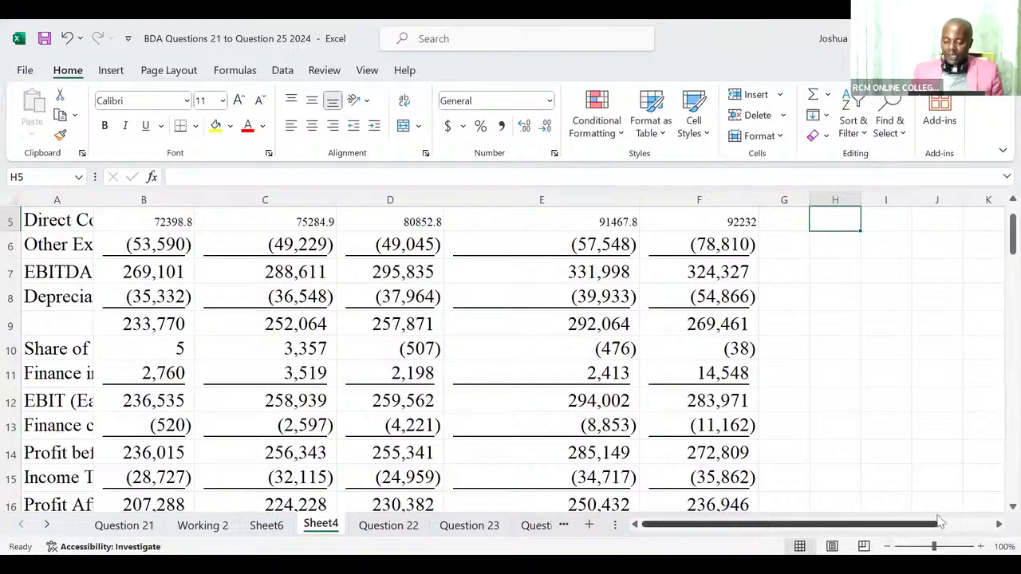
Autofit the column widths of the whole sheet so the labels in column H fit.
{"action": "left_click_drag", "start_coordinate": [941, 526], "coordinate": [964, 526]}
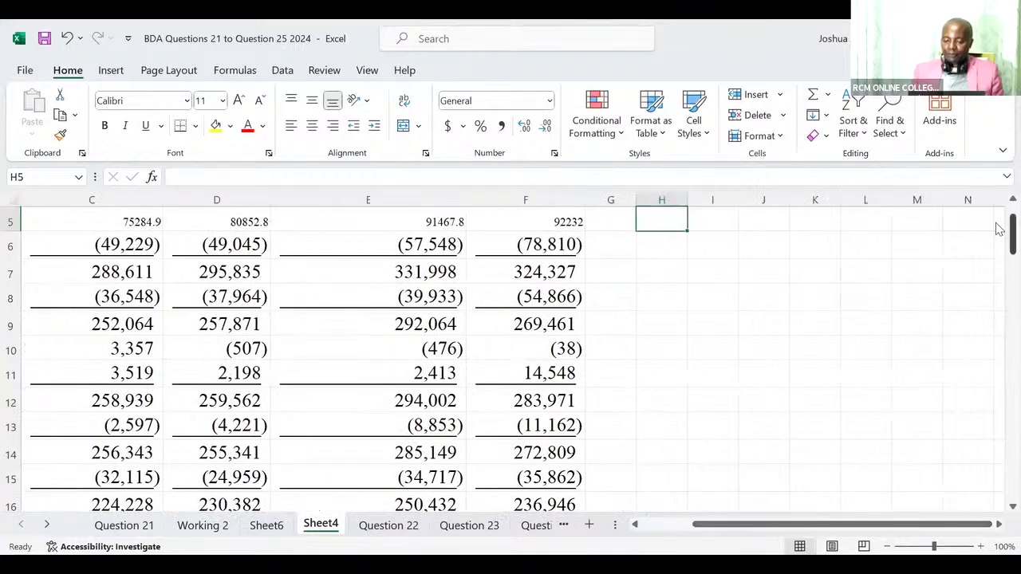
{"action": "scroll", "coordinate": [996, 229], "scroll_direction": "up", "scroll_amount": 2}
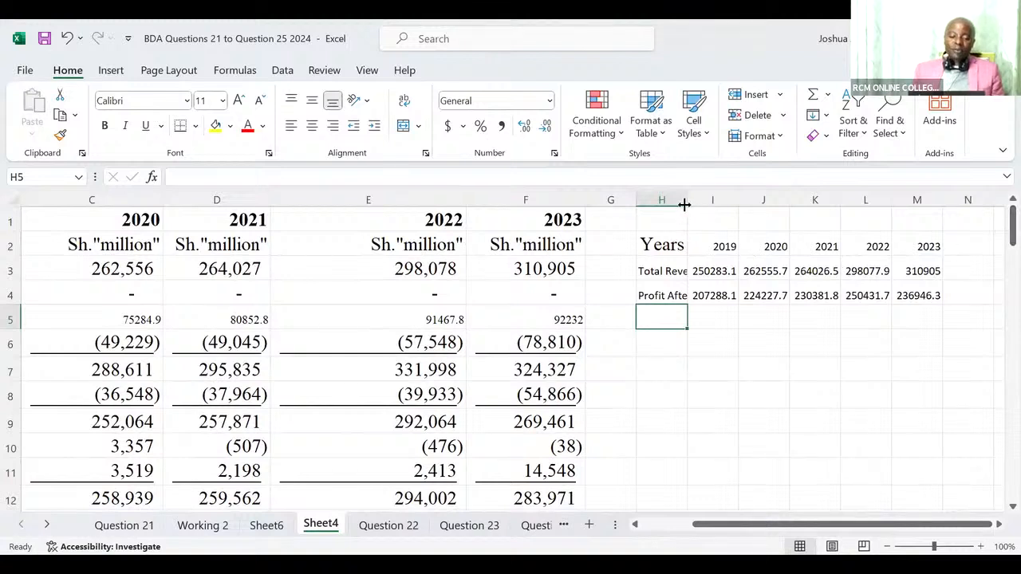
{"action": "left_click", "coordinate": [13, 201]}
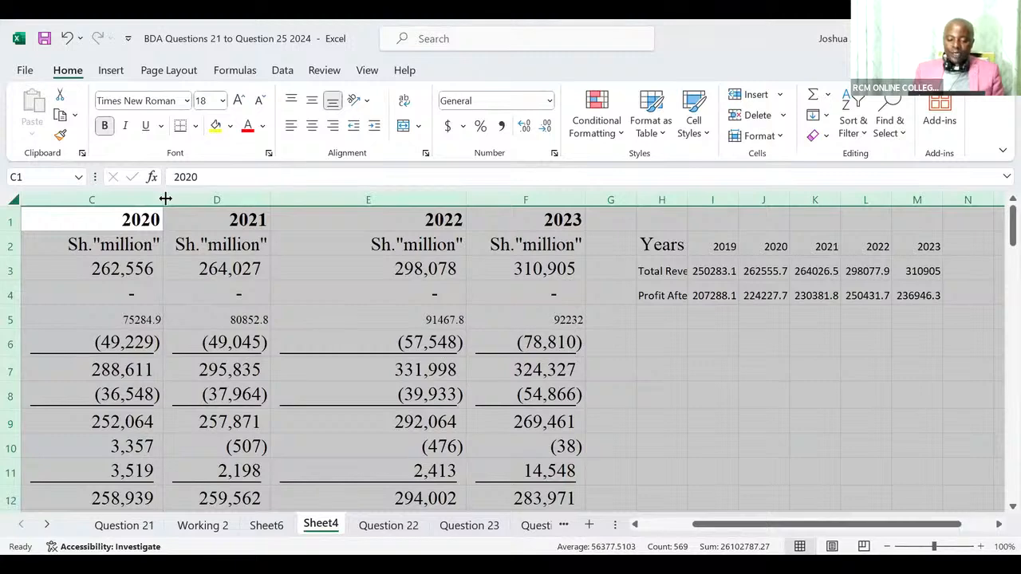
{"action": "double_click", "coordinate": [165, 198]}
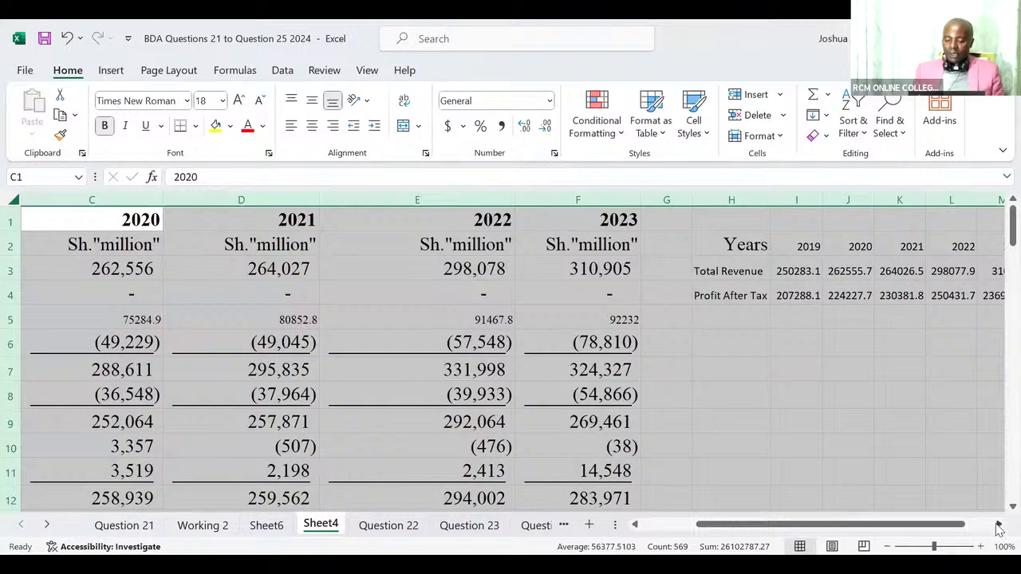
{"action": "left_click", "coordinate": [998, 529]}
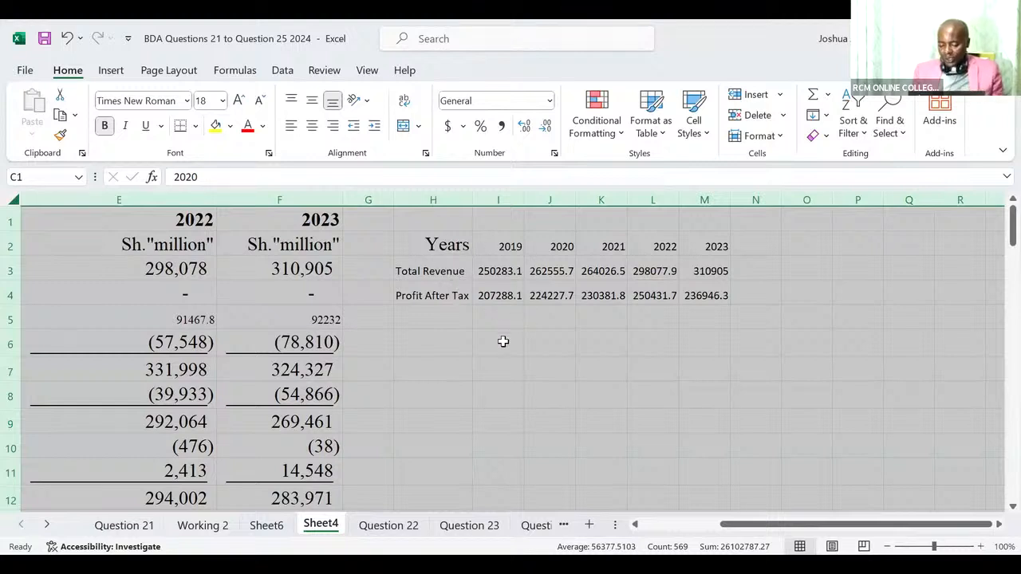
Transpose the summary table into I7 with =TRANSPOSE(H2:M4), then autofit all column widths on the sheet.
{"action": "left_click", "coordinate": [493, 370]}
{"action": "type", "text": "="}
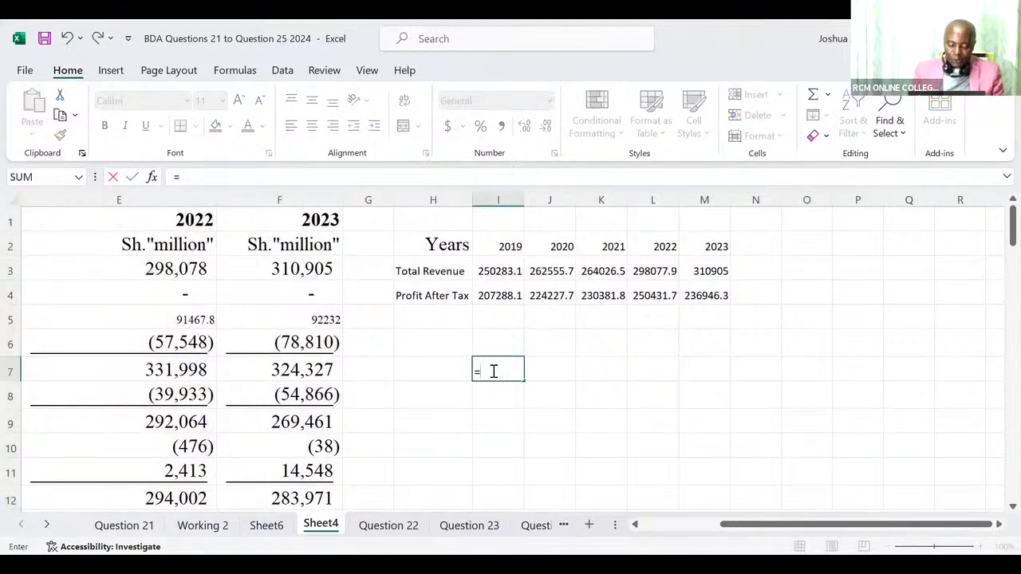
{"action": "type", "text": "tran"}
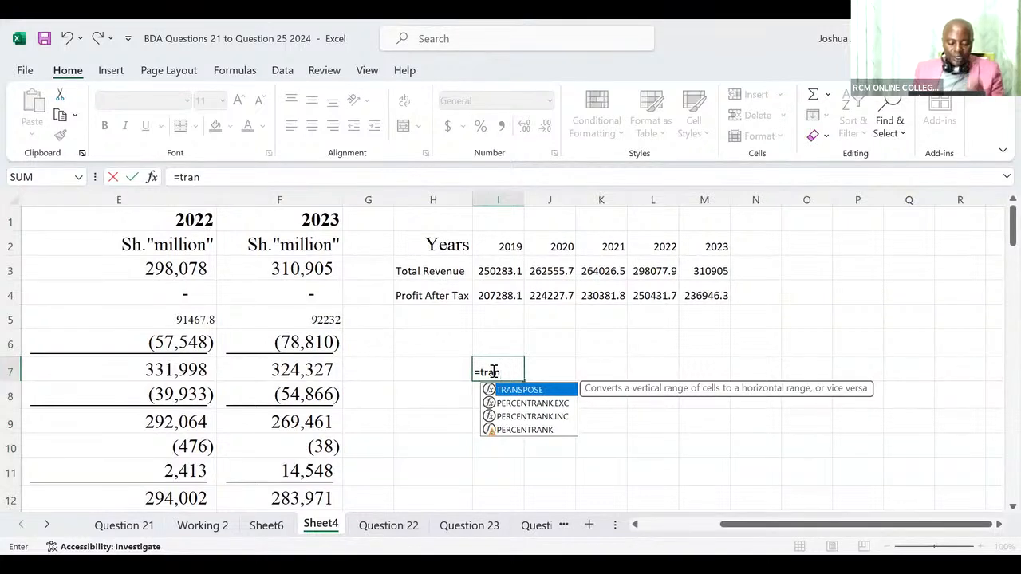
{"action": "key", "text": "Tab"}
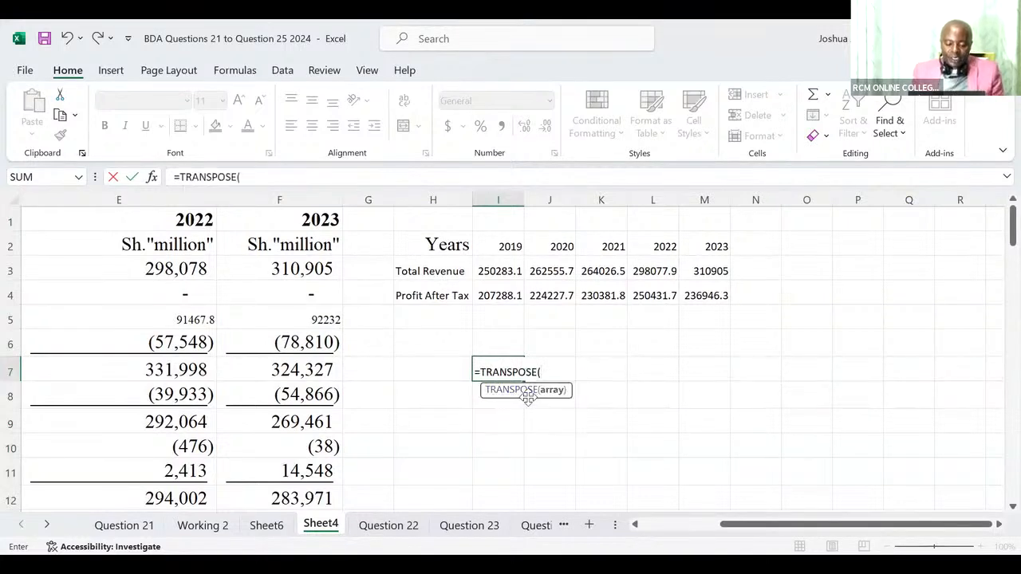
{"action": "left_click", "coordinate": [409, 239]}
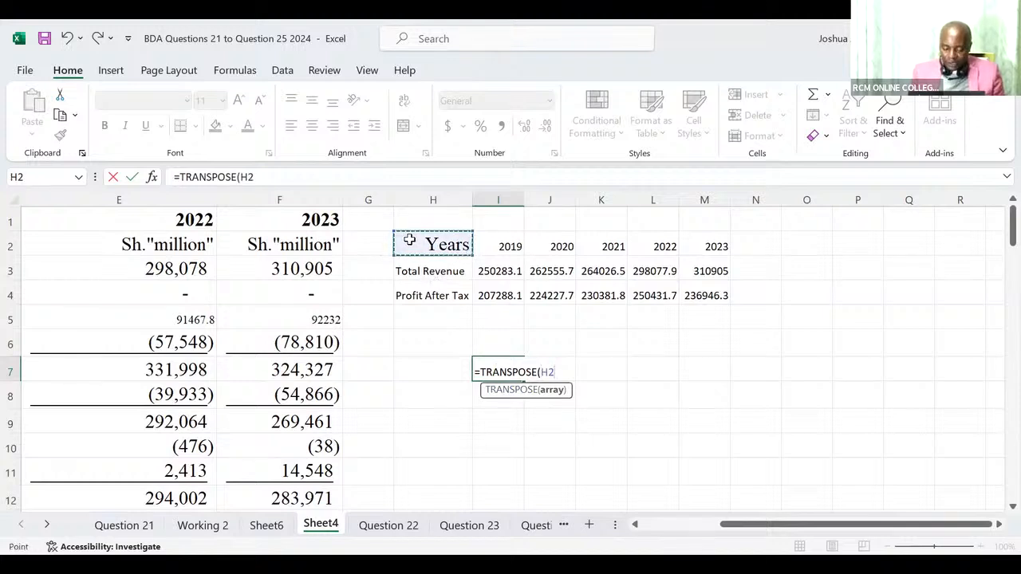
{"action": "key", "text": "ctrl+shift+Right"}
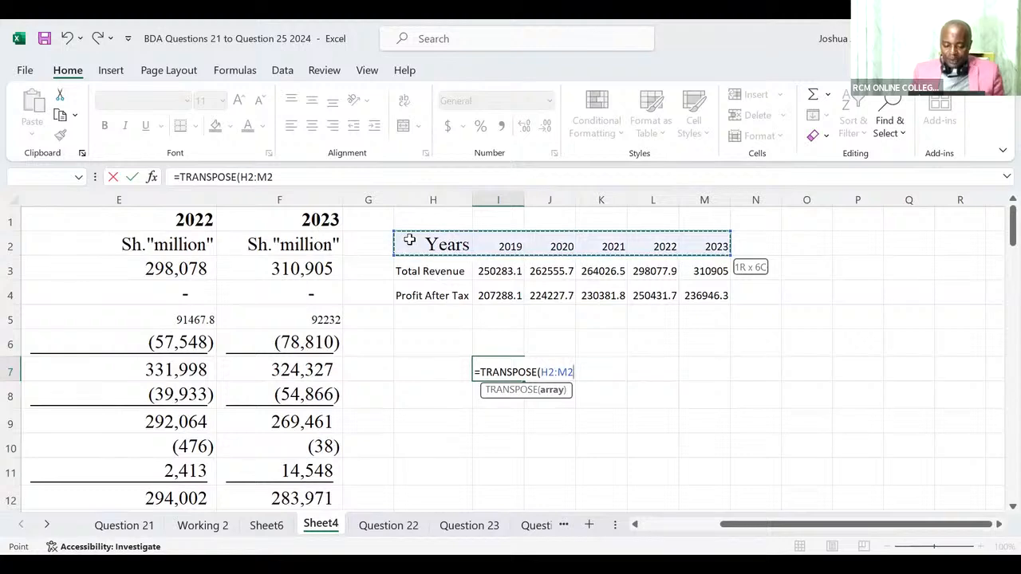
{"action": "key", "text": "ctrl+shift+Down"}
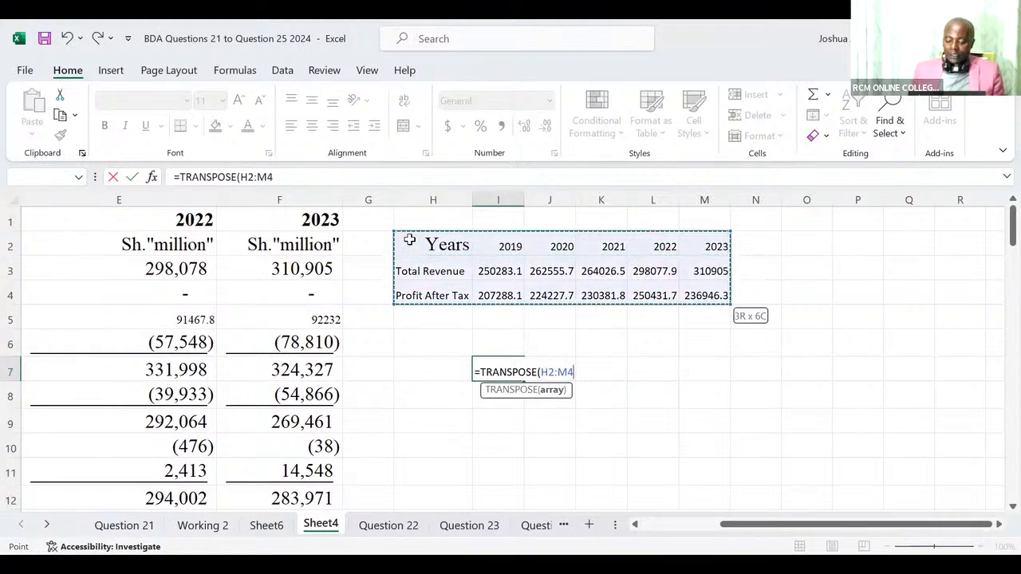
{"action": "key", "text": "Return"}
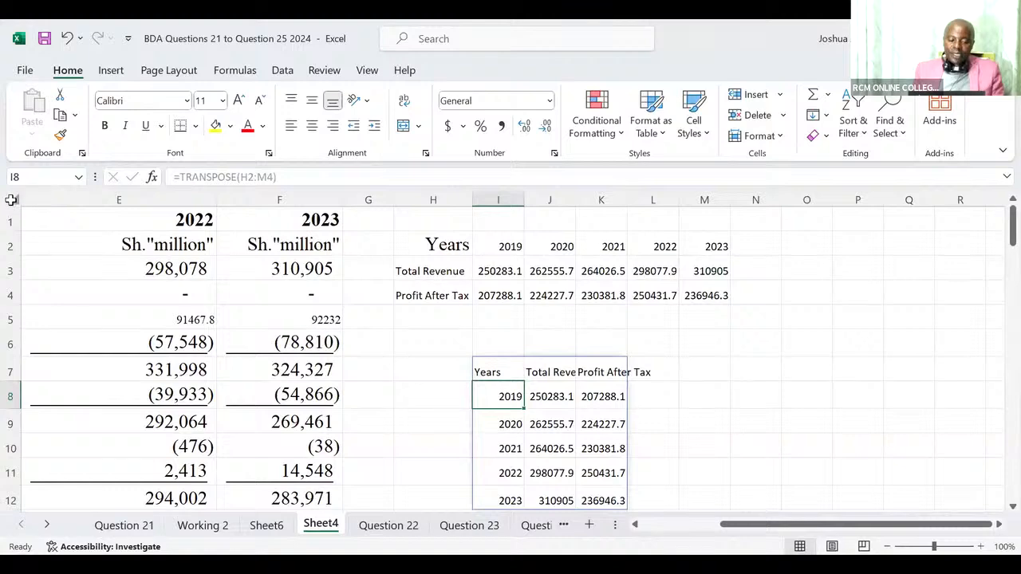
{"action": "left_click", "coordinate": [14, 200]}
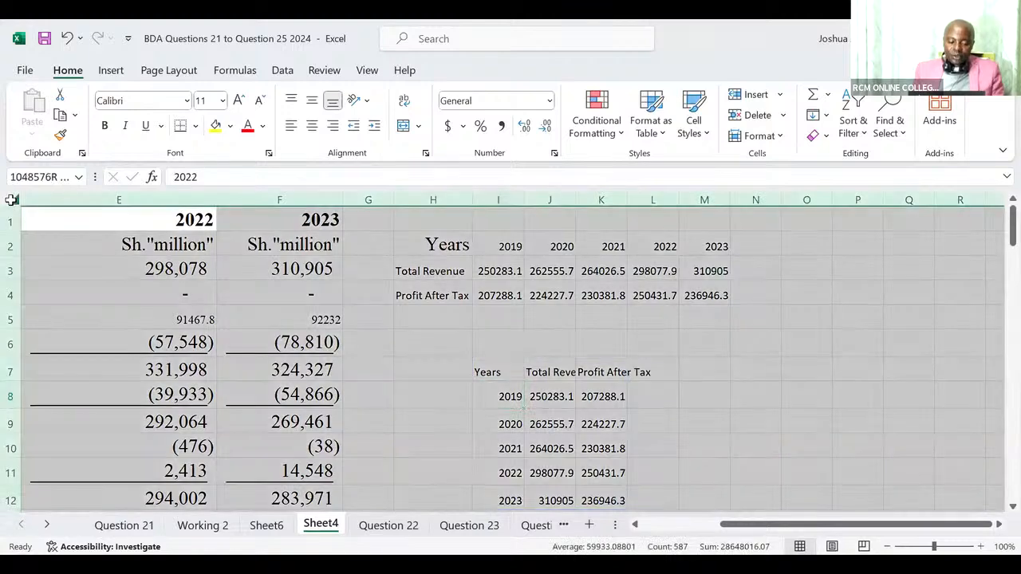
{"action": "double_click", "coordinate": [345, 198]}
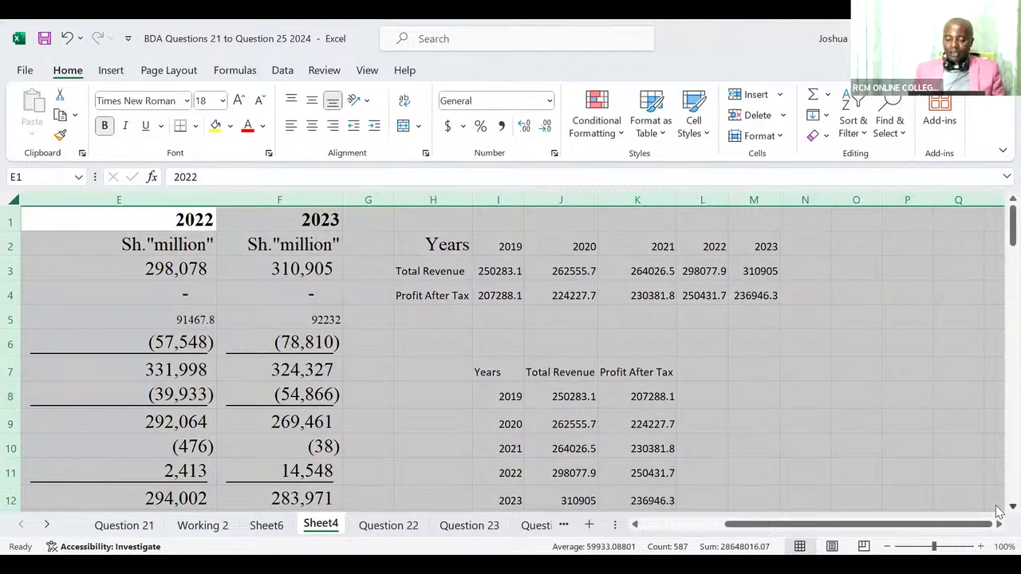
Create a PivotTable from the transposed range I7:K12 and place it on the existing worksheet at Sheet4!$I$14.
{"action": "scroll", "coordinate": [999, 512], "scroll_direction": "down", "scroll_amount": 1}
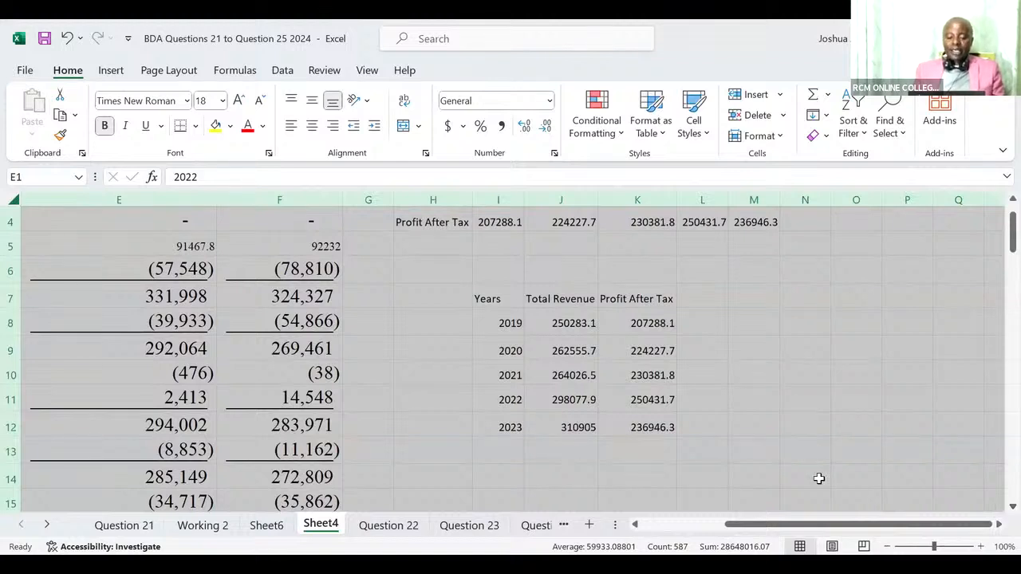
{"action": "left_click", "coordinate": [485, 299]}
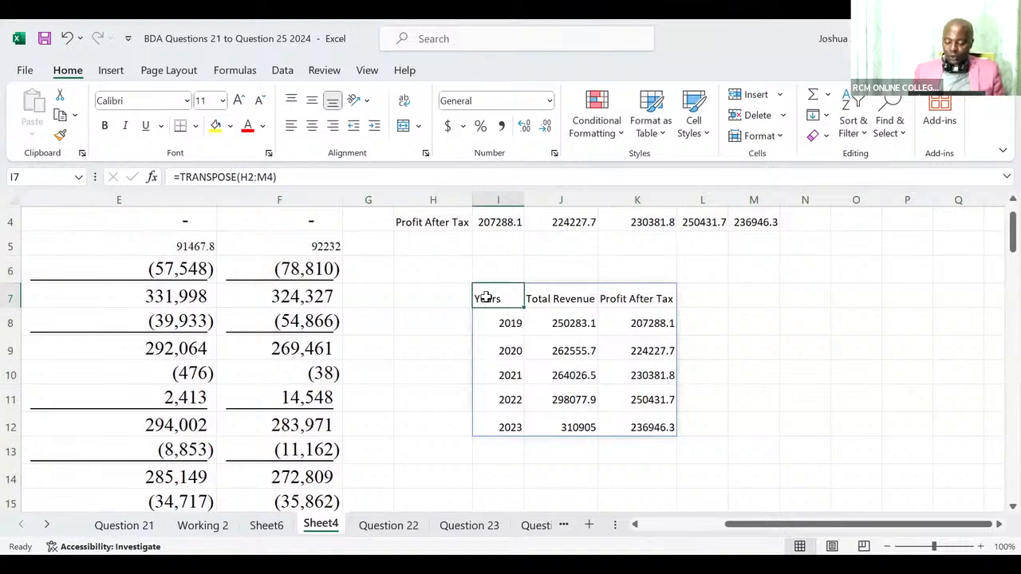
{"action": "key", "text": "shift+Right"}
{"action": "key", "text": "shift+Right"}
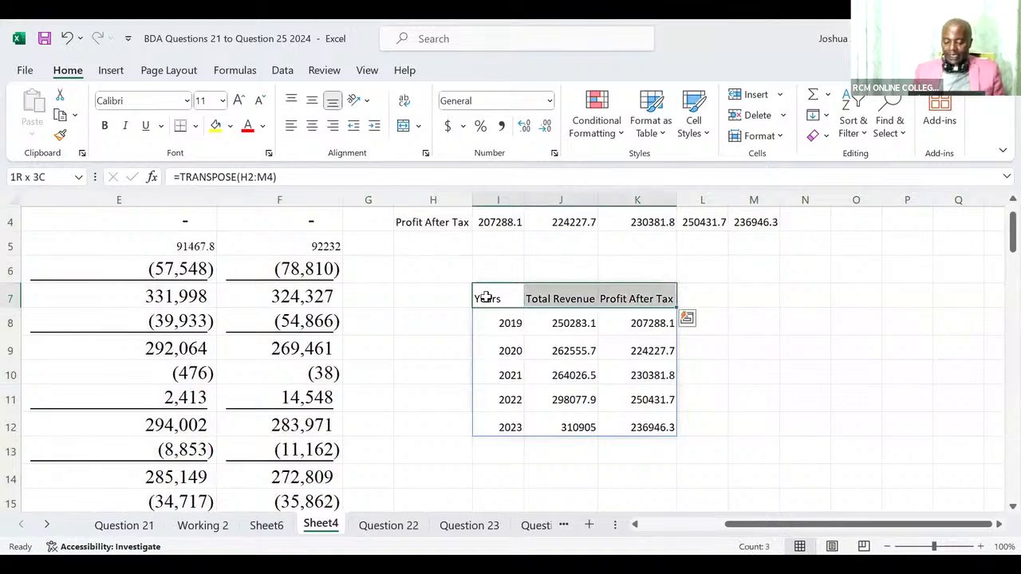
{"action": "key", "text": "ctrl+shift+Down"}
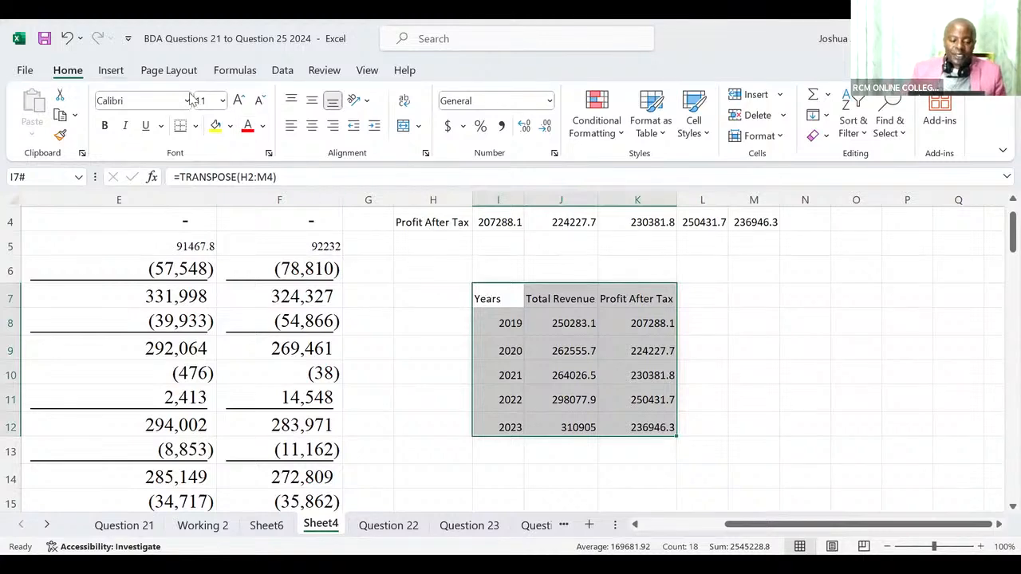
{"action": "left_click", "coordinate": [110, 70]}
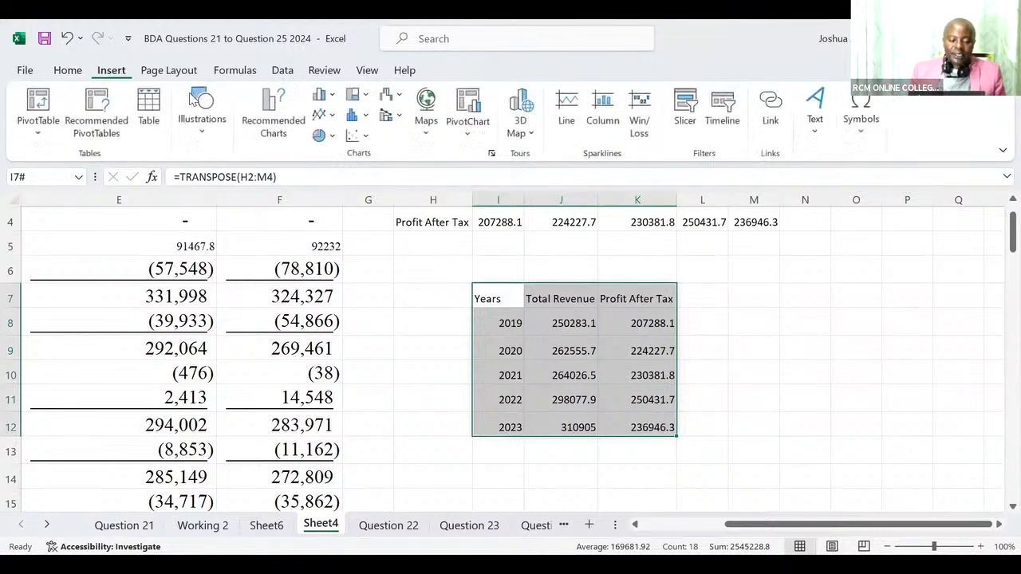
{"action": "left_click", "coordinate": [39, 104]}
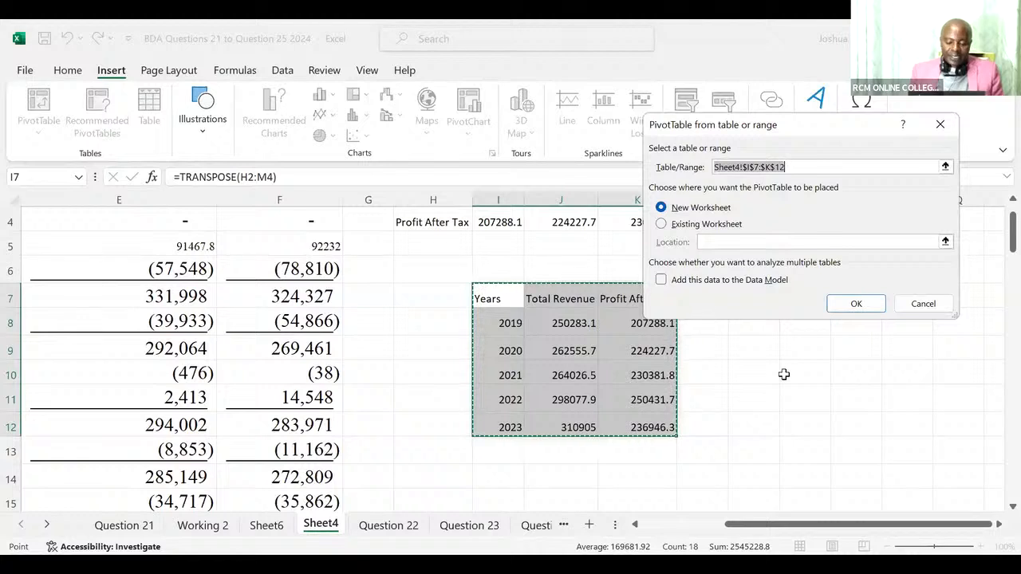
{"action": "left_click", "coordinate": [660, 225]}
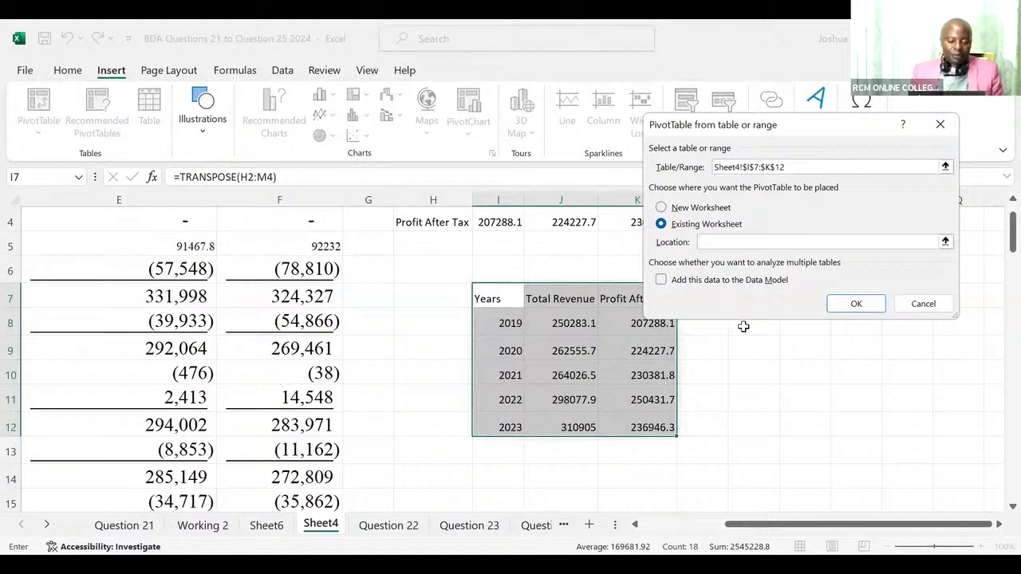
{"action": "left_click", "coordinate": [504, 473]}
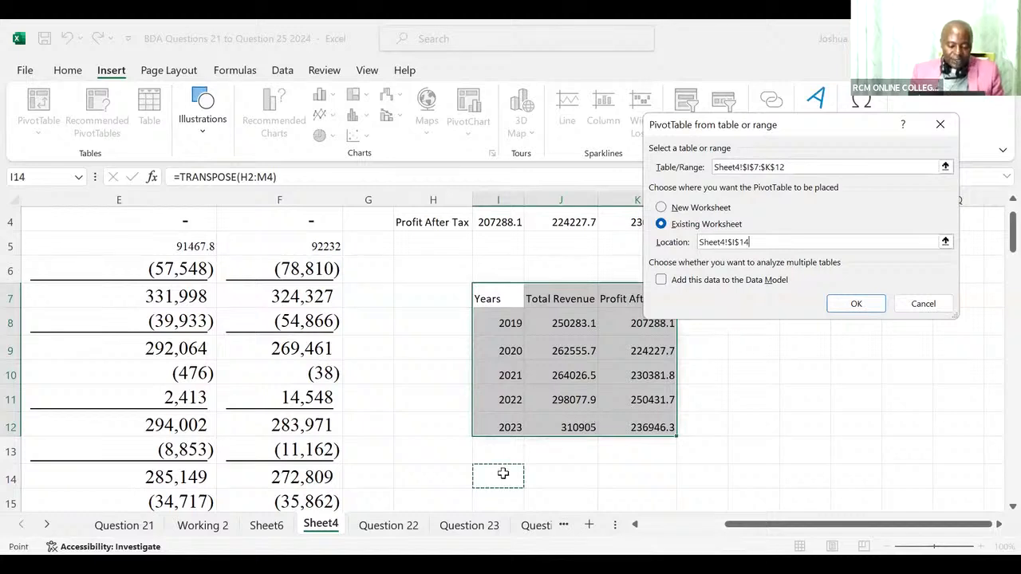
{"action": "left_click", "coordinate": [856, 305]}
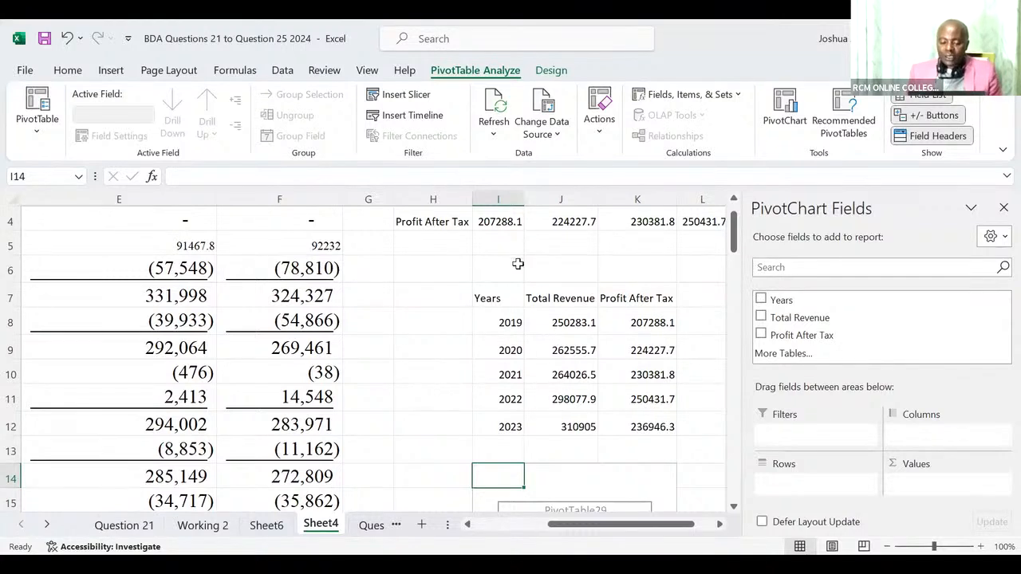
{"action": "left_click", "coordinate": [401, 93]}
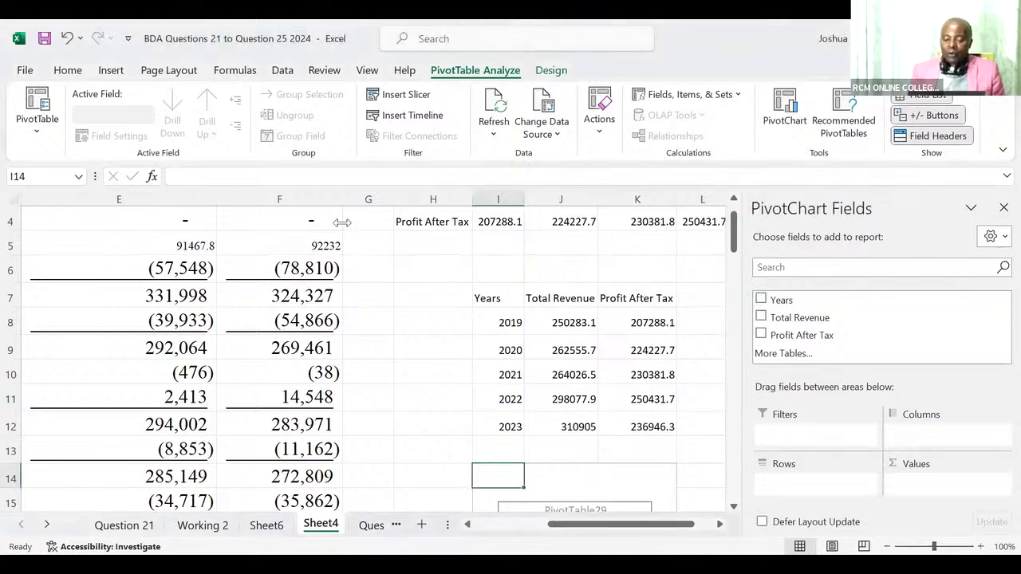
{"action": "left_click", "coordinate": [637, 136]}
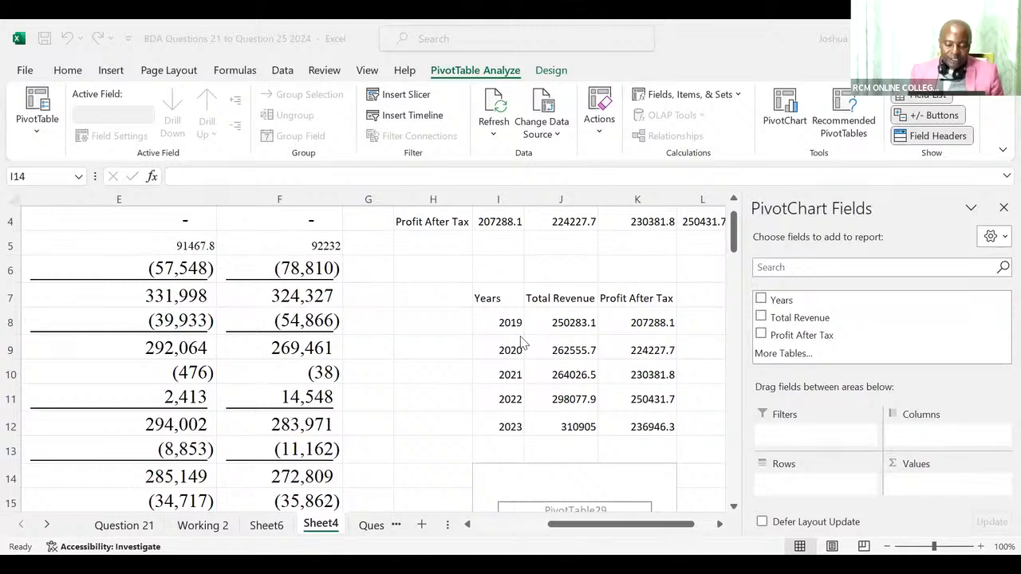
Add Years to the PivotTable's rows, and Total Revenue and Profit After Tax to its values as sums.
{"action": "left_click", "coordinate": [761, 302]}
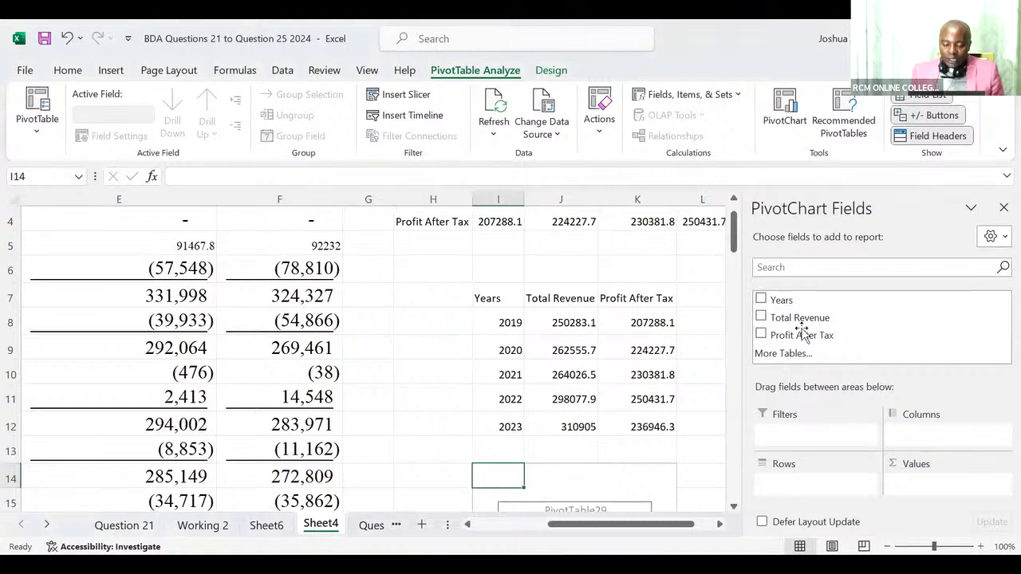
{"action": "left_click", "coordinate": [805, 301]}
{"action": "left_click_drag", "start_coordinate": [804, 301], "coordinate": [788, 488]}
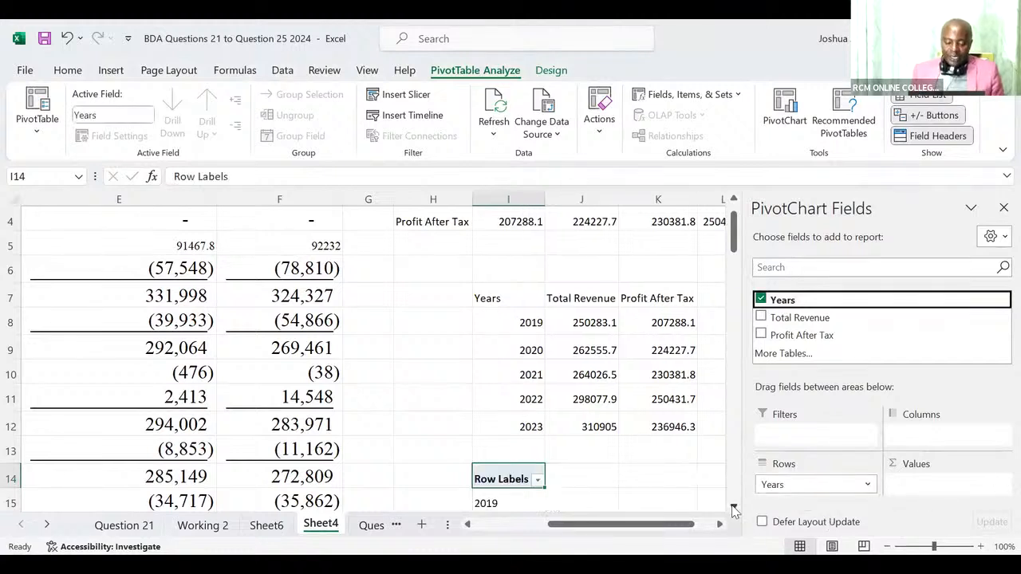
{"action": "left_click", "coordinate": [734, 508]}
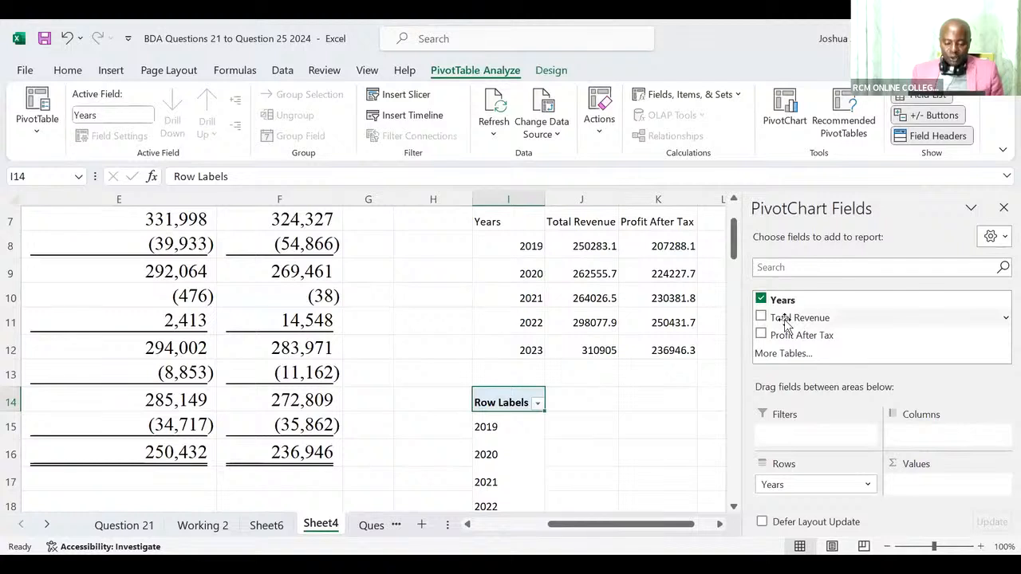
{"action": "left_click_drag", "start_coordinate": [785, 323], "coordinate": [917, 486]}
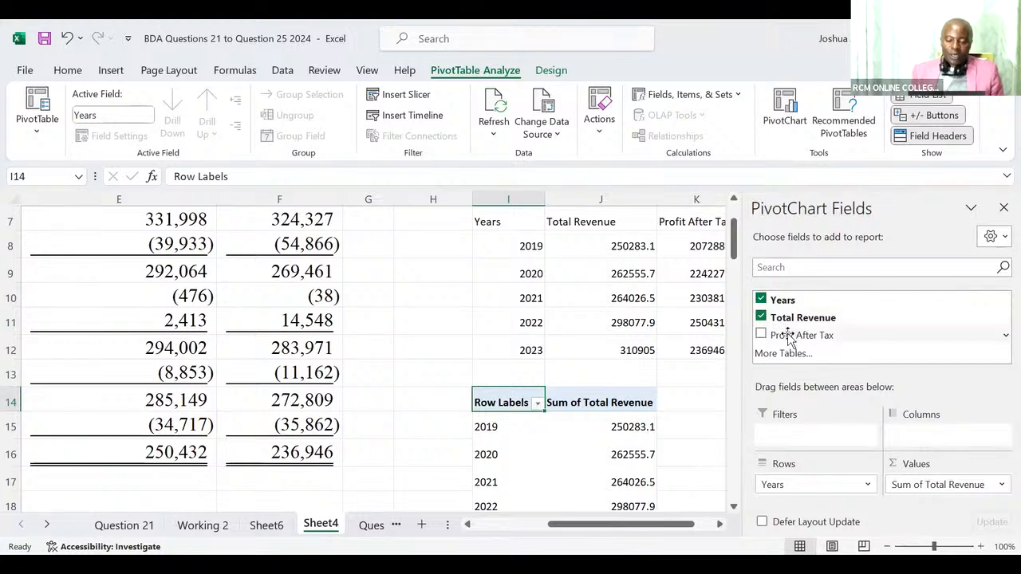
{"action": "left_click_drag", "start_coordinate": [783, 335], "coordinate": [932, 496]}
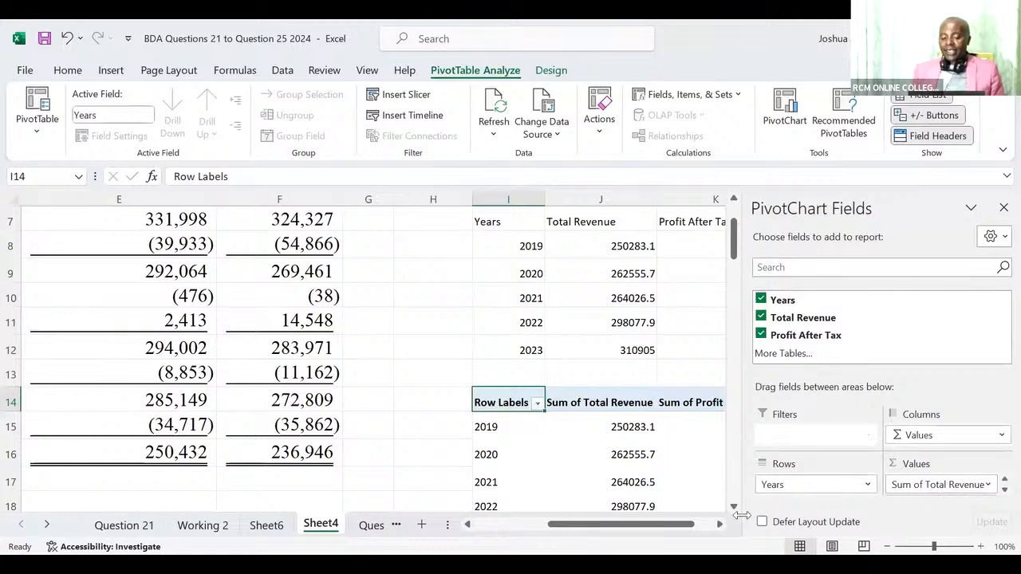
Insert a Clustered Column PivotChart based on the PivotTable of revenue and profit by year.
{"action": "left_click", "coordinate": [720, 527]}
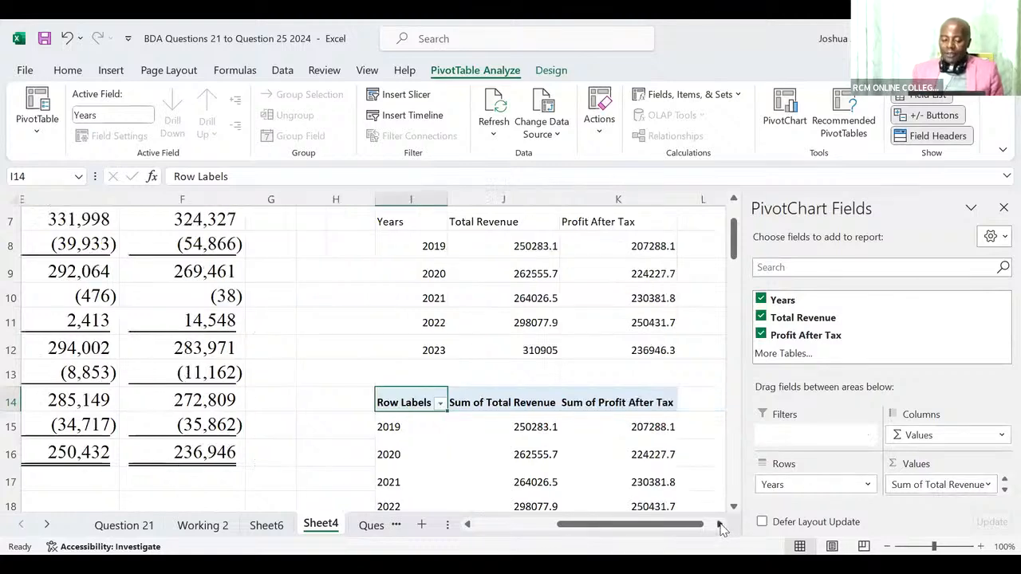
{"action": "left_click", "coordinate": [720, 527]}
{"action": "left_click", "coordinate": [734, 508]}
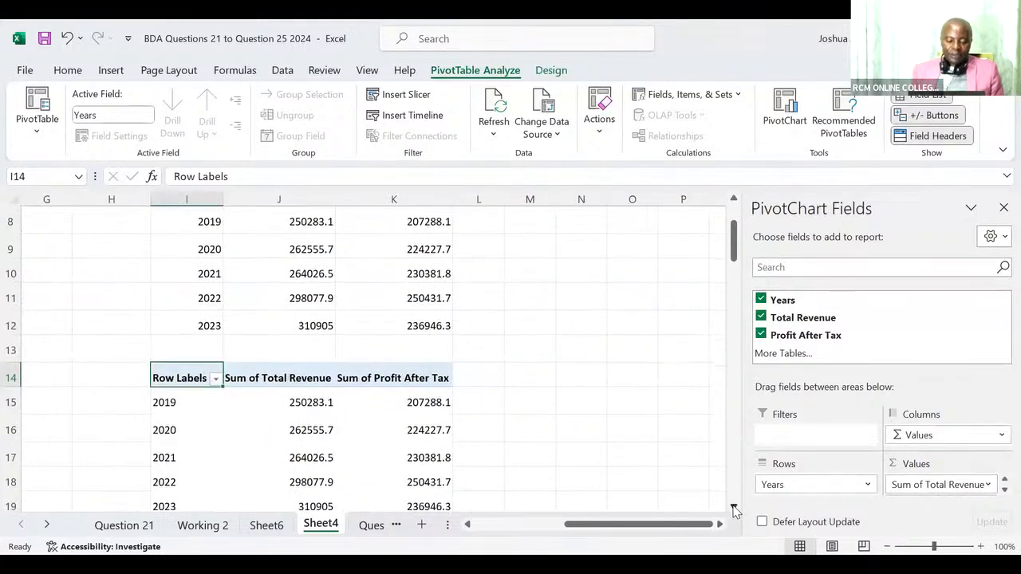
{"action": "left_click", "coordinate": [734, 508]}
{"action": "left_click", "coordinate": [734, 508]}
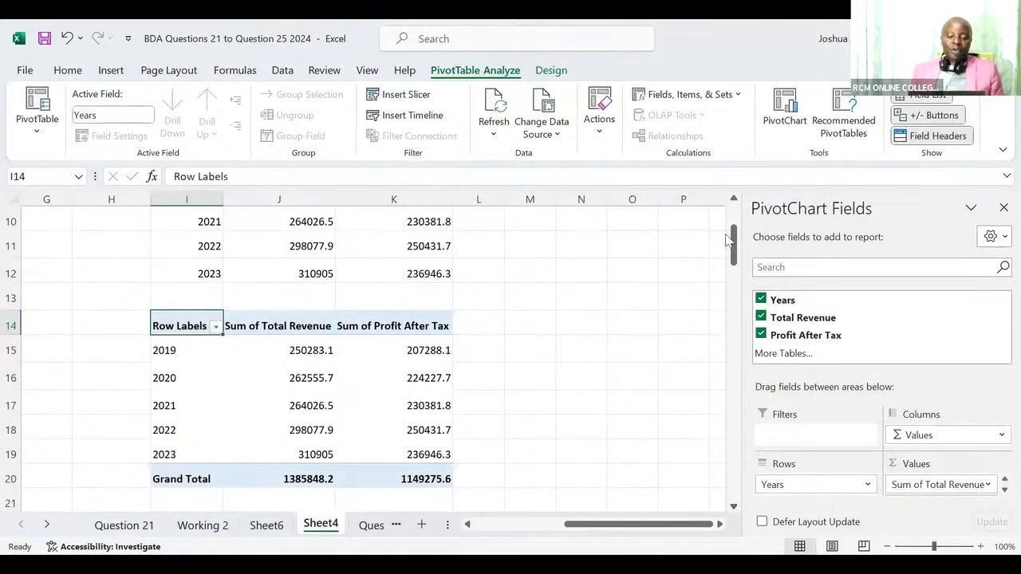
{"action": "left_click", "coordinate": [782, 118]}
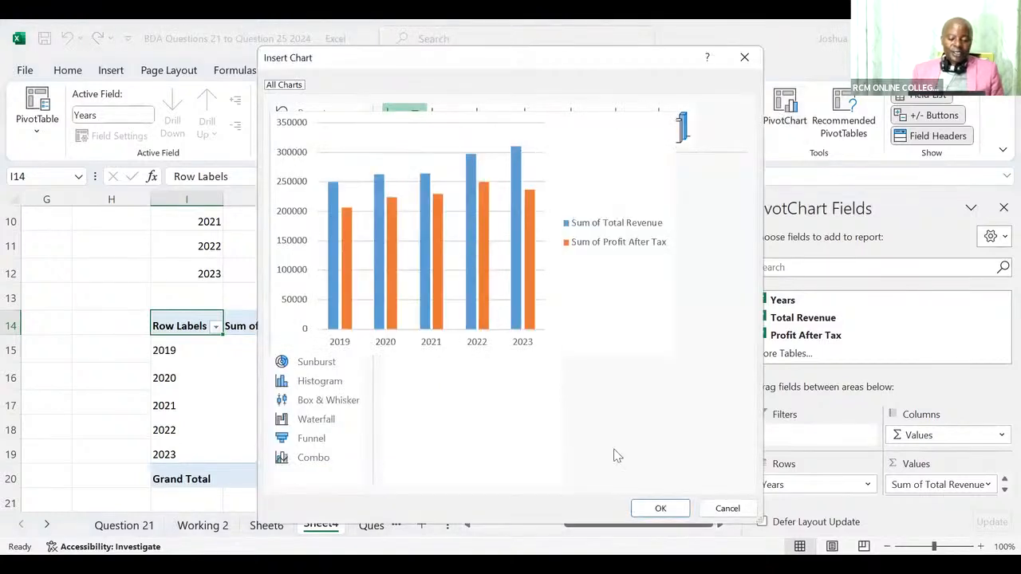
{"action": "left_click", "coordinate": [650, 506]}
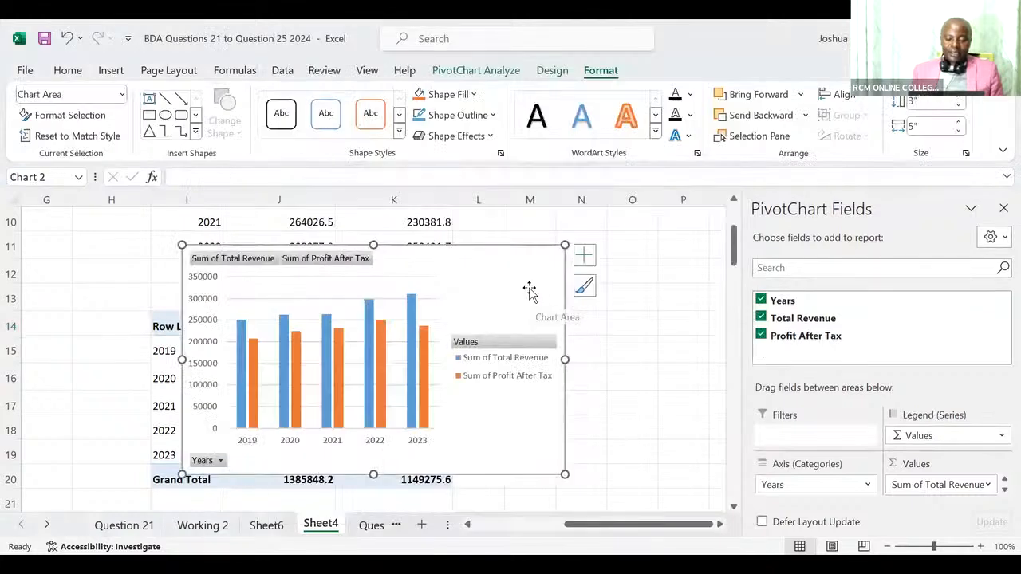
Close the PivotChart field list and move the chart beside the PivotTable, over columns M to T.
{"action": "left_click", "coordinate": [1001, 209]}
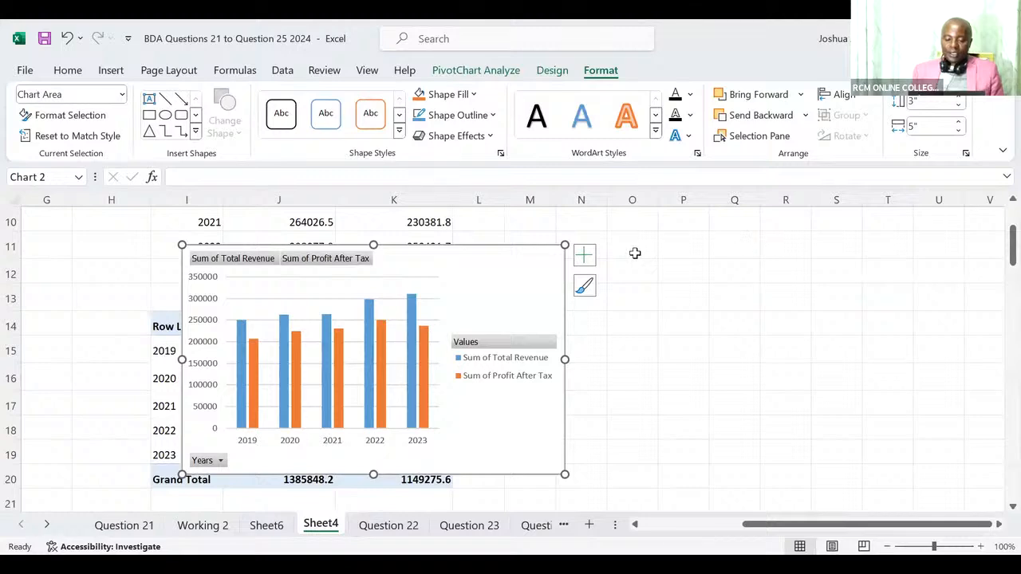
{"action": "left_click_drag", "start_coordinate": [522, 267], "coordinate": [856, 248]}
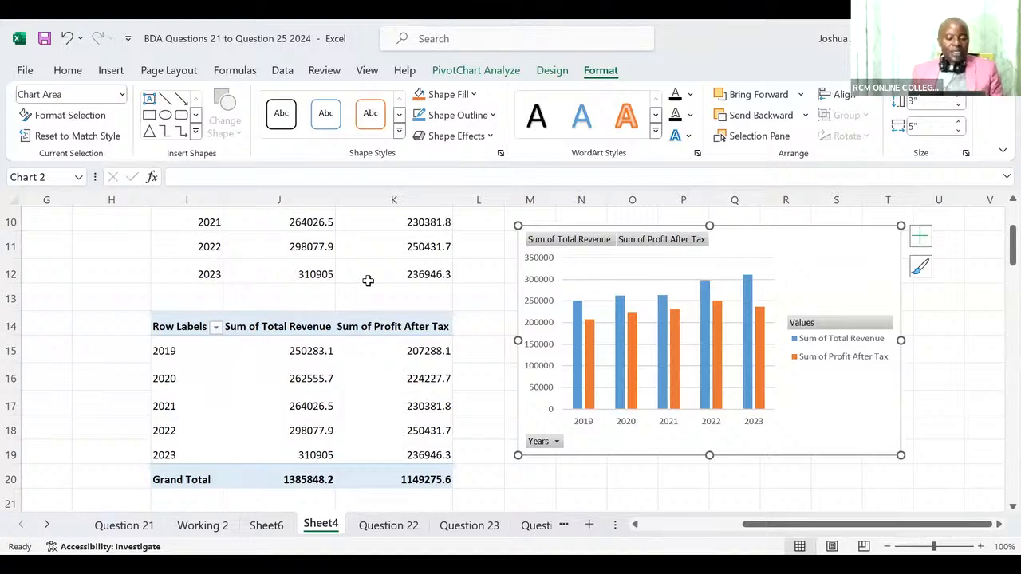
Rename the PivotTable's Row Labels header in I14 as Year.
{"action": "double_click", "coordinate": [173, 326]}
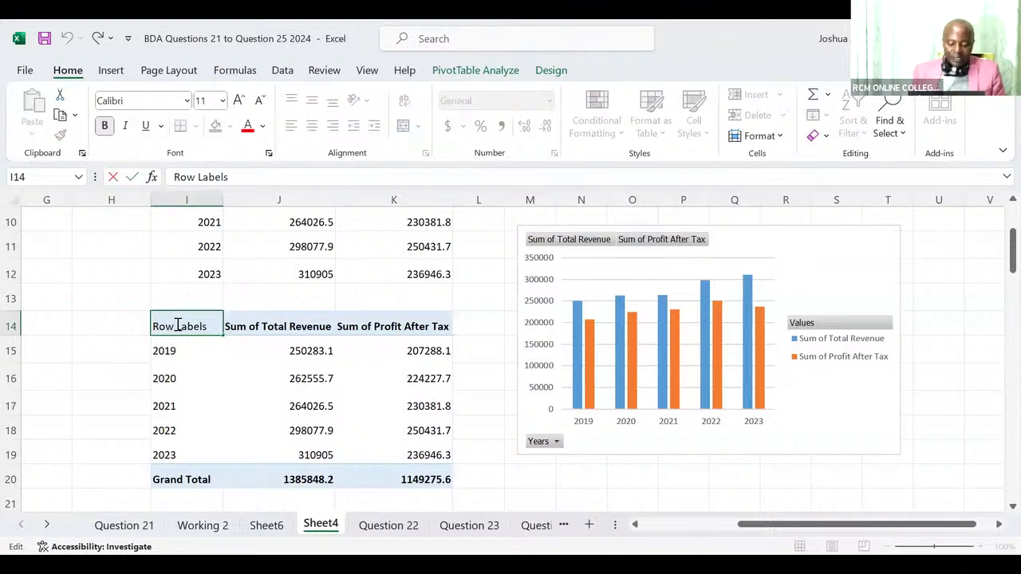
{"action": "key", "text": "BackSpace"}
{"action": "key", "text": "BackSpace"}
{"action": "key", "text": "BackSpace"}
{"action": "key", "text": "BackSpace"}
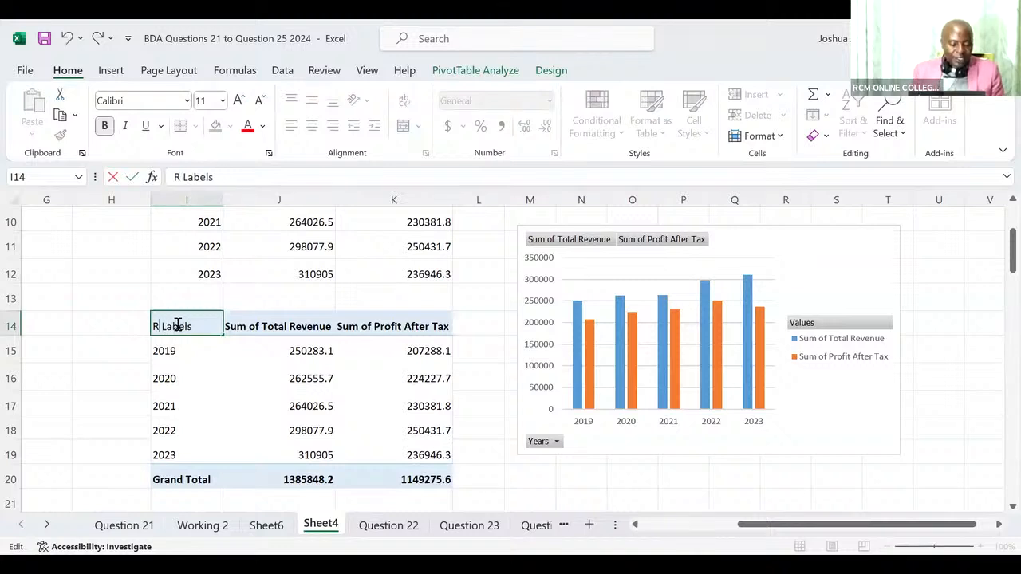
{"action": "key", "text": "Delete"}
{"action": "key", "text": "Delete"}
{"action": "key", "text": "Delete"}
{"action": "key", "text": "Delete"}
{"action": "key", "text": "Delete"}
{"action": "key", "text": "Delete"}
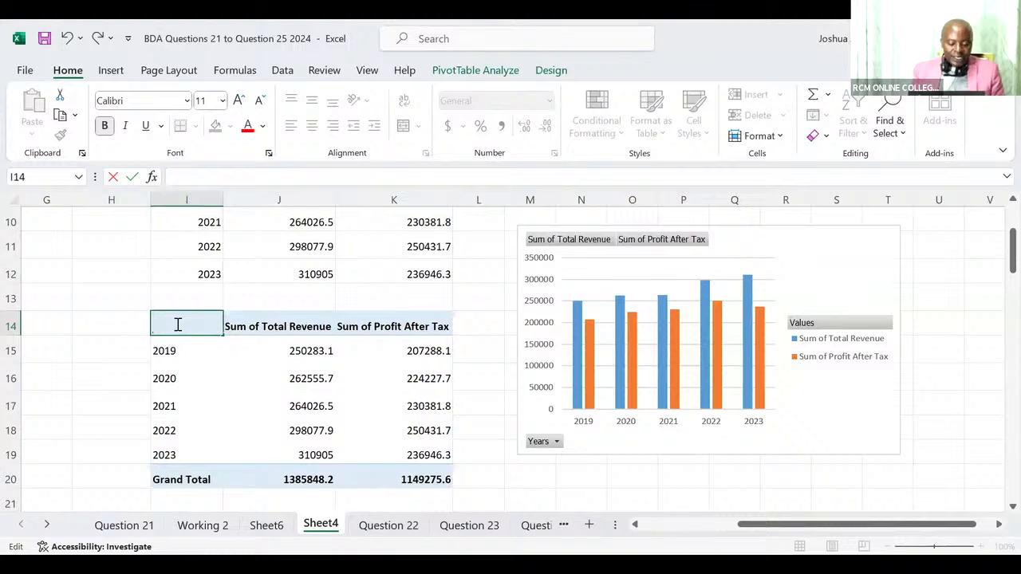
{"action": "type", "text": "Year"}
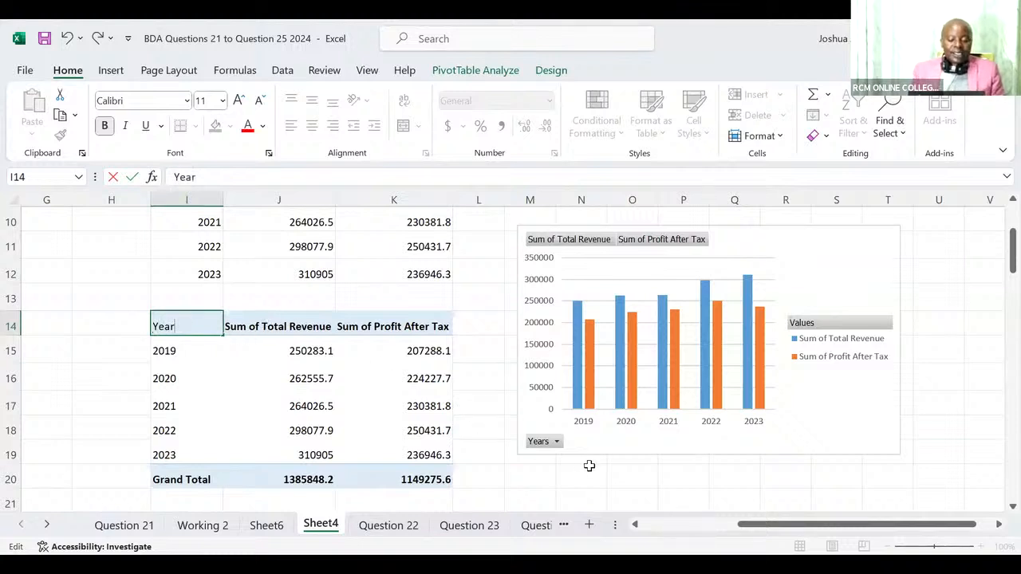
{"action": "left_click", "coordinate": [598, 464]}
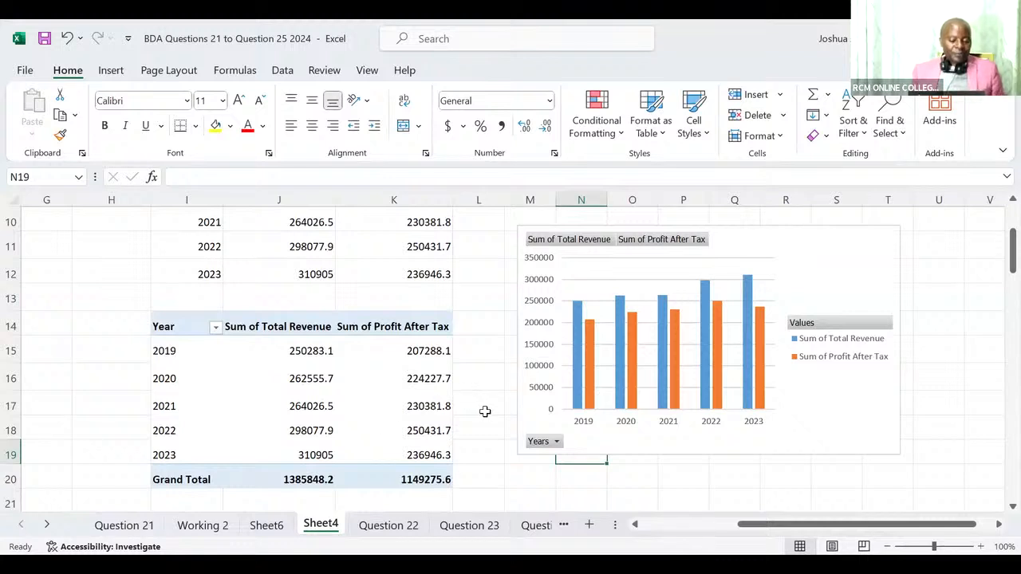
Filter the PivotChart's Years field to show only 2022 and 2023.
{"action": "left_click", "coordinate": [557, 443]}
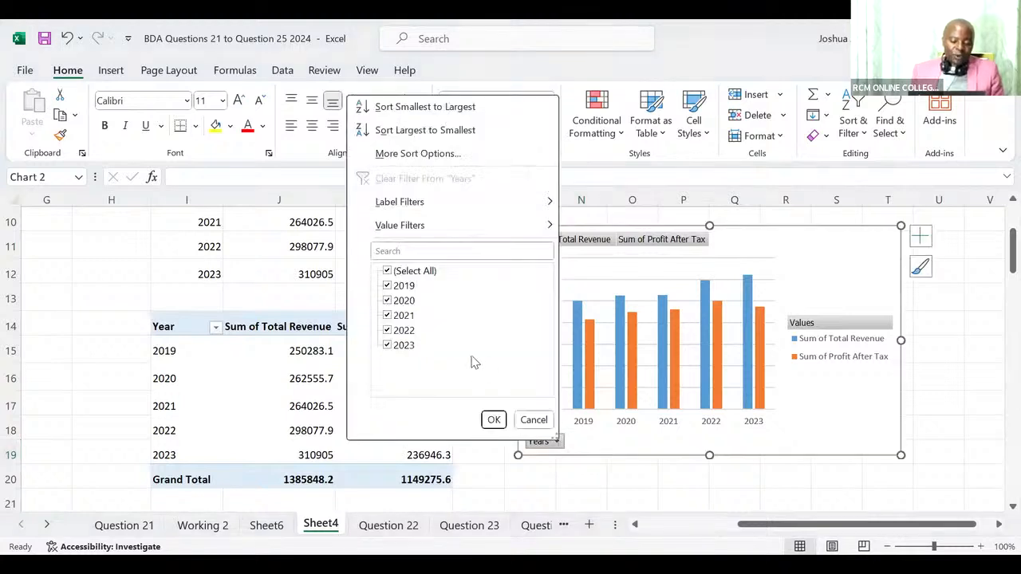
{"action": "left_click", "coordinate": [388, 272]}
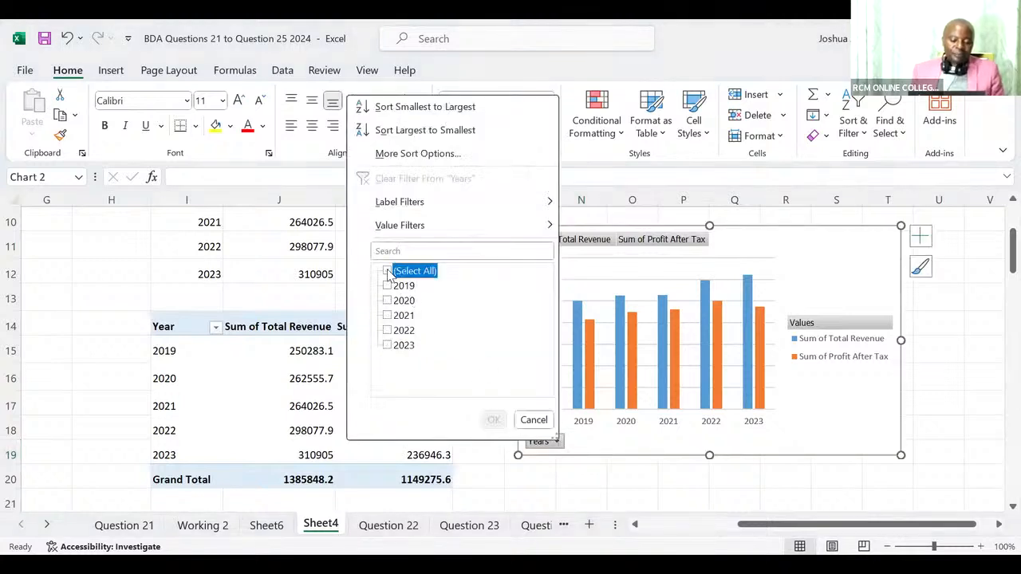
{"action": "left_click", "coordinate": [388, 330]}
{"action": "left_click", "coordinate": [388, 346]}
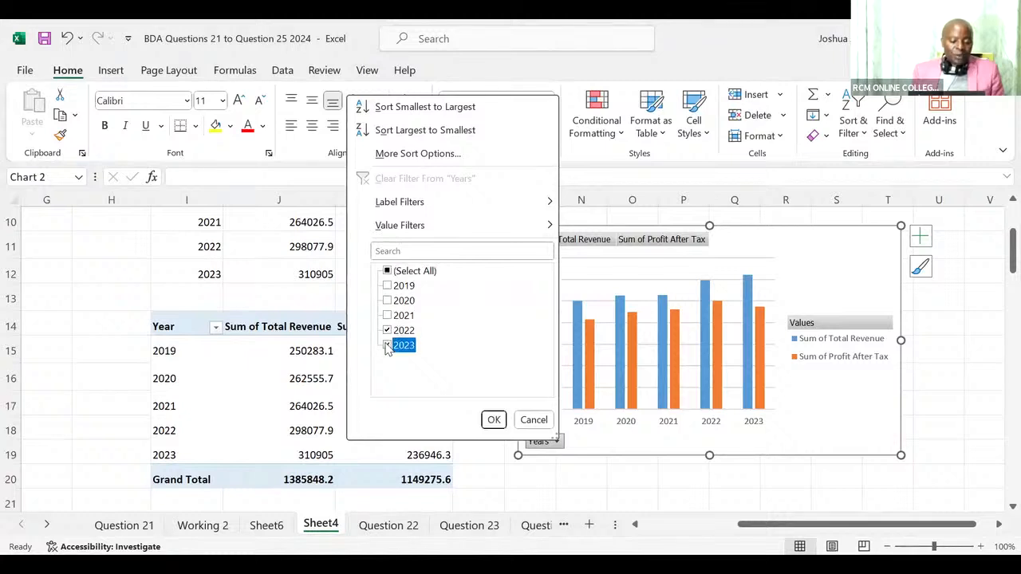
{"action": "left_click", "coordinate": [492, 421]}
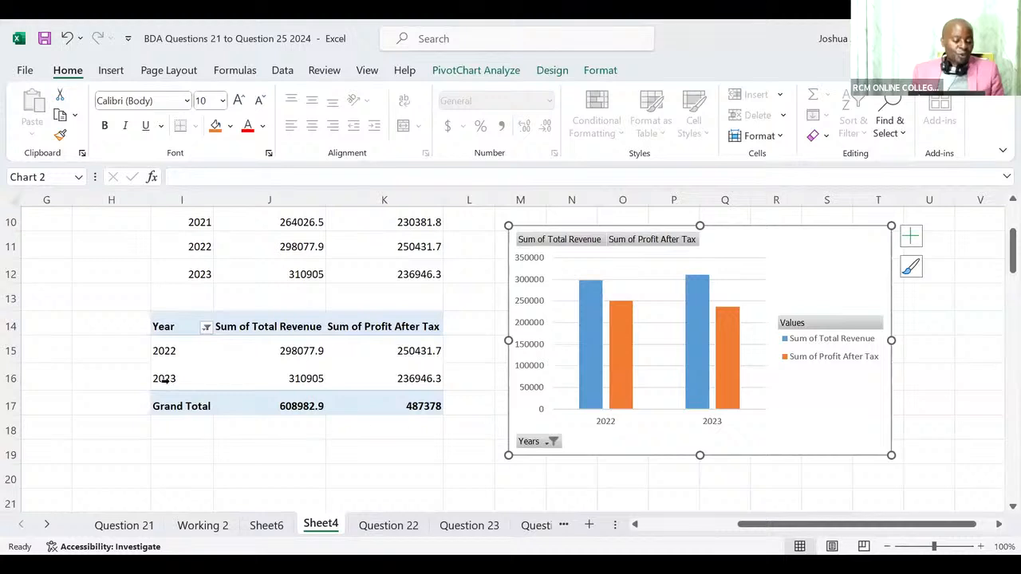
Reselect all years in the PivotChart's Years filter.
{"action": "left_click", "coordinate": [553, 441]}
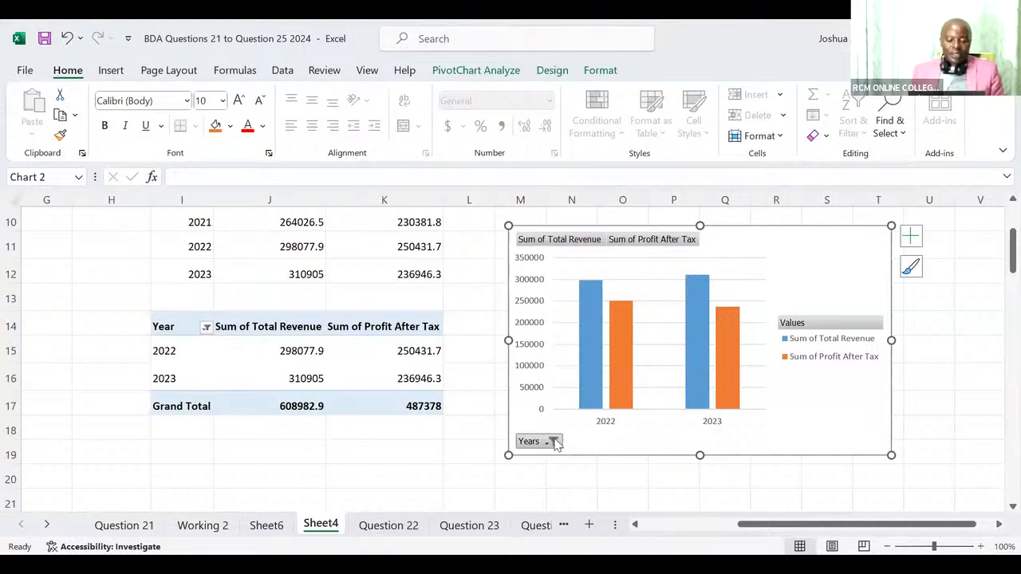
{"action": "left_click", "coordinate": [384, 268]}
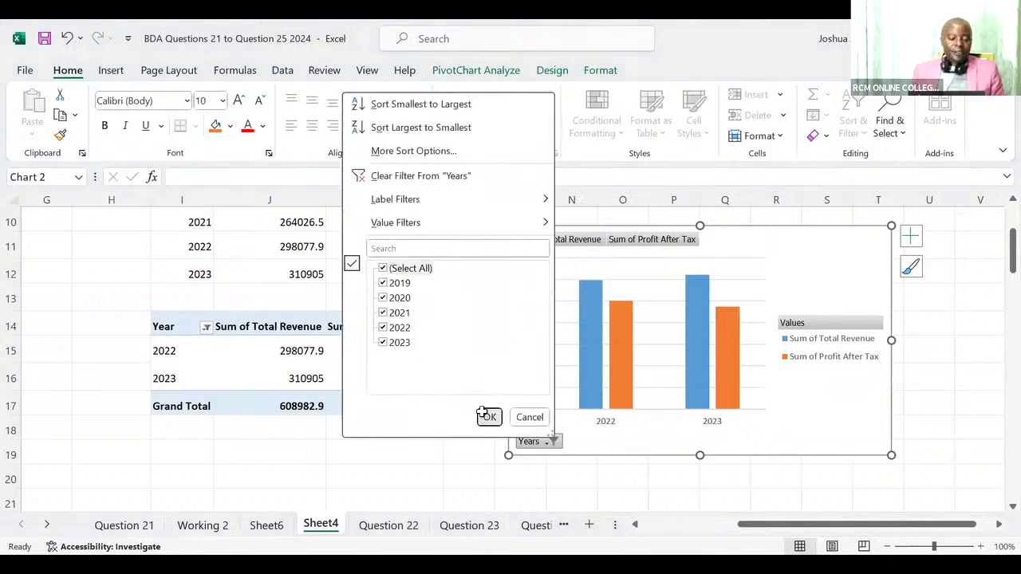
{"action": "left_click", "coordinate": [487, 416]}
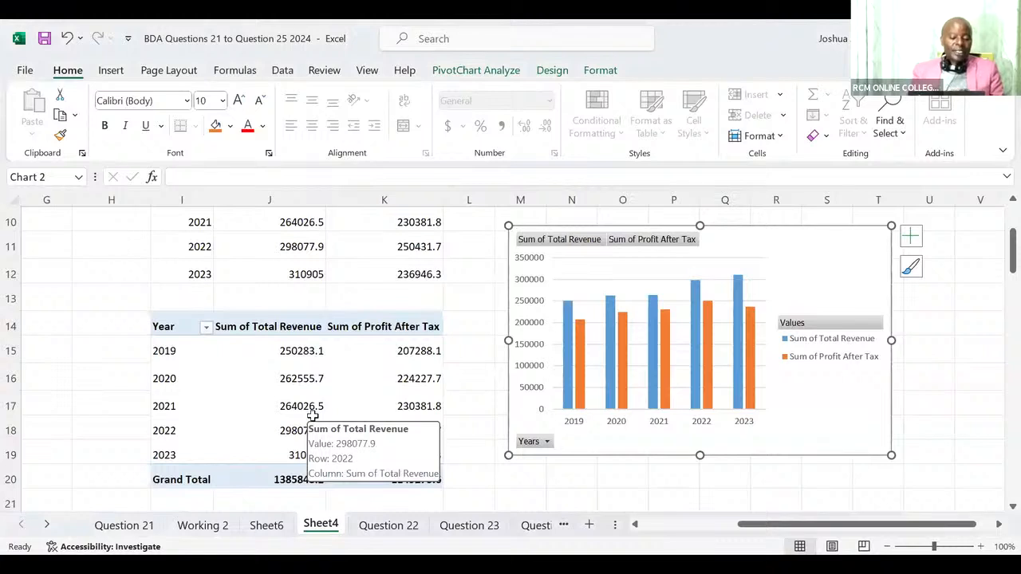
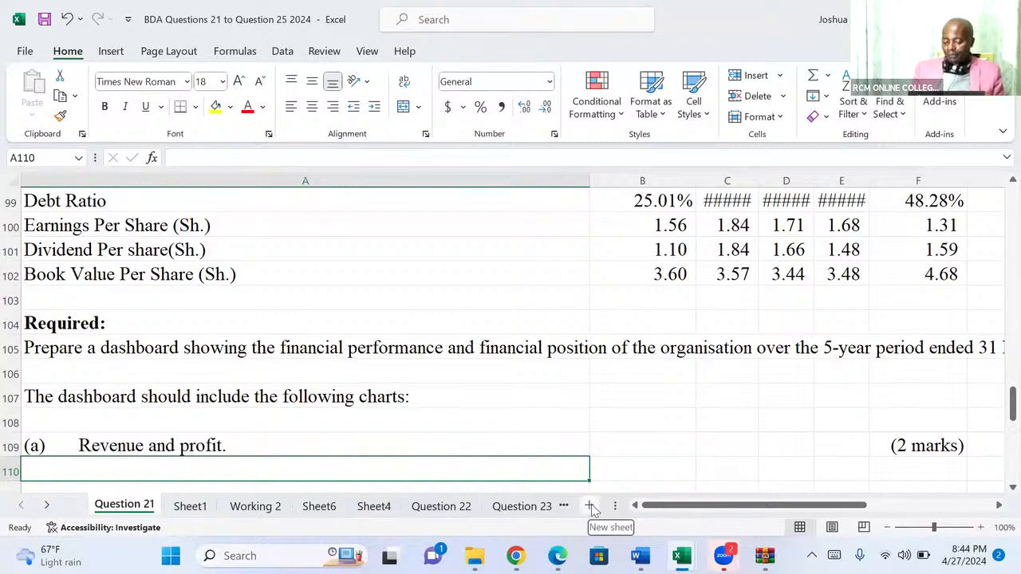
Add four blank worksheets directly after the Question 21 sheet.
{"action": "left_click", "coordinate": [590, 506]}
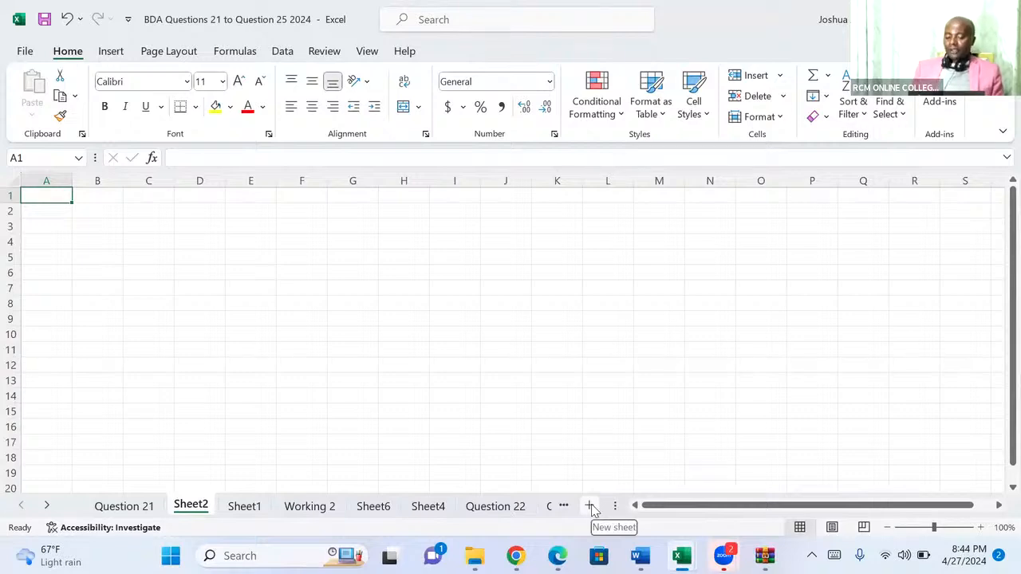
{"action": "left_click", "coordinate": [590, 506]}
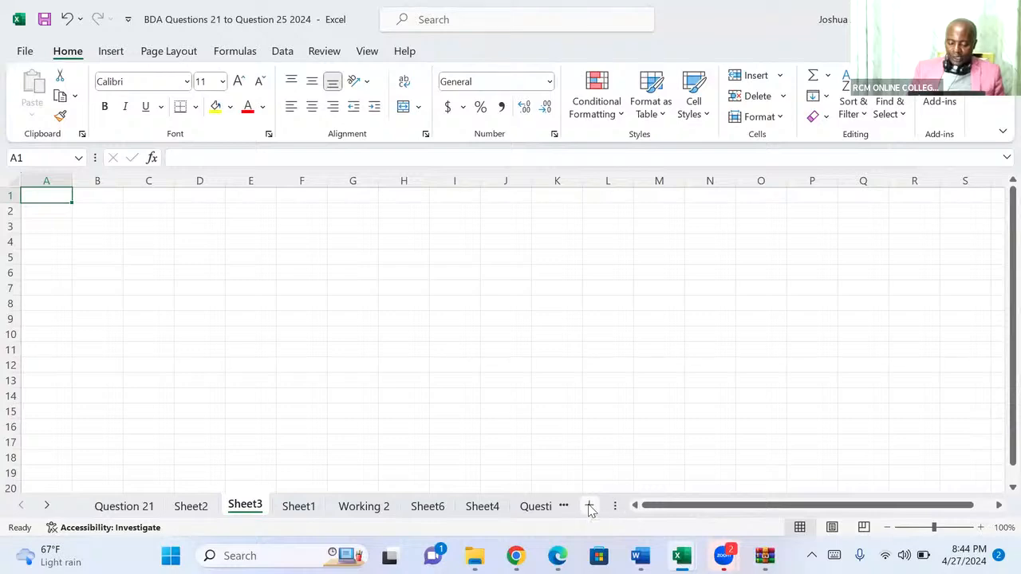
{"action": "left_click", "coordinate": [590, 507]}
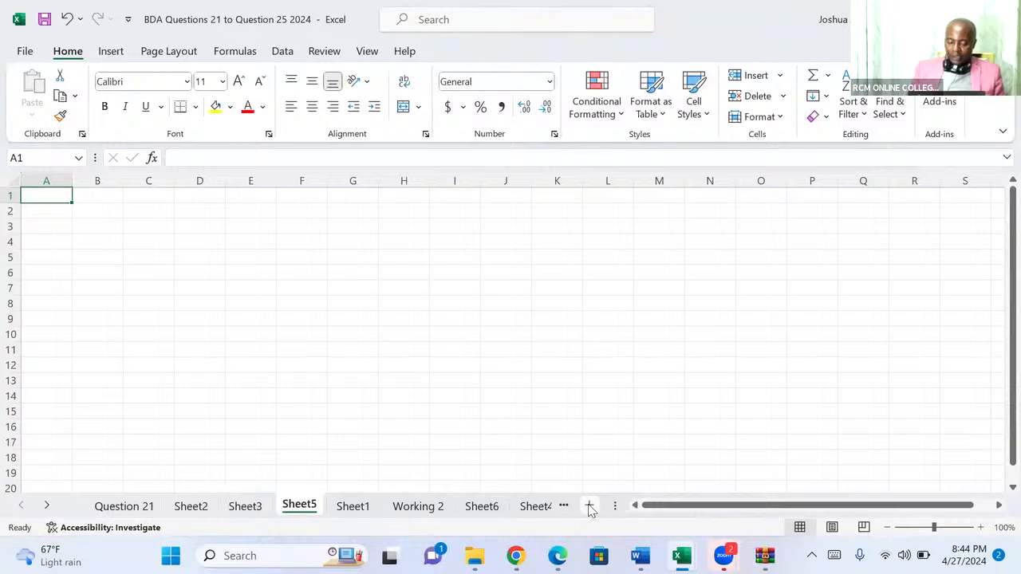
{"action": "left_click", "coordinate": [590, 507]}
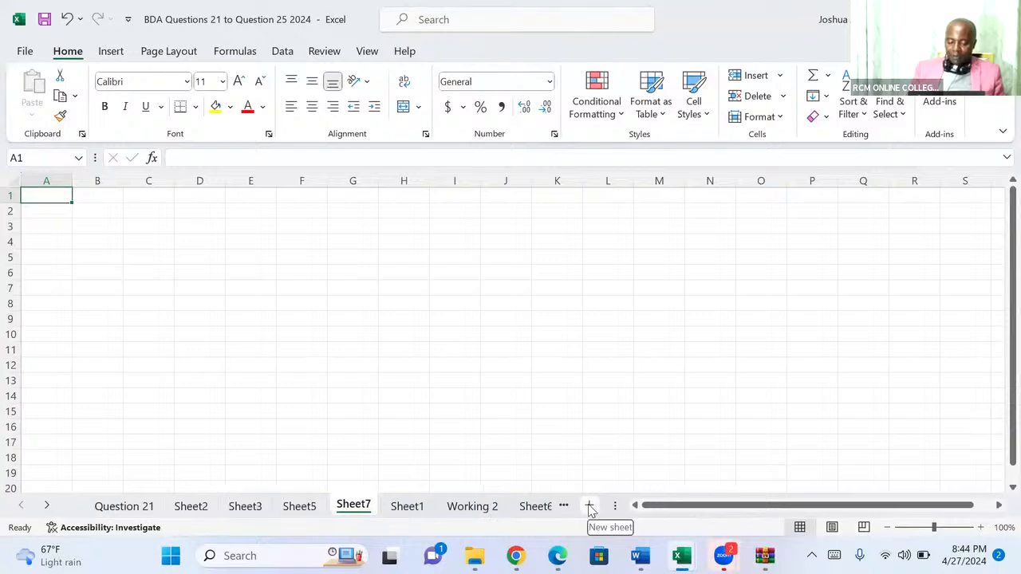
Rename the blank worksheet Sheet6 as "dashboard revenue_profit".
{"action": "left_click", "coordinate": [539, 506]}
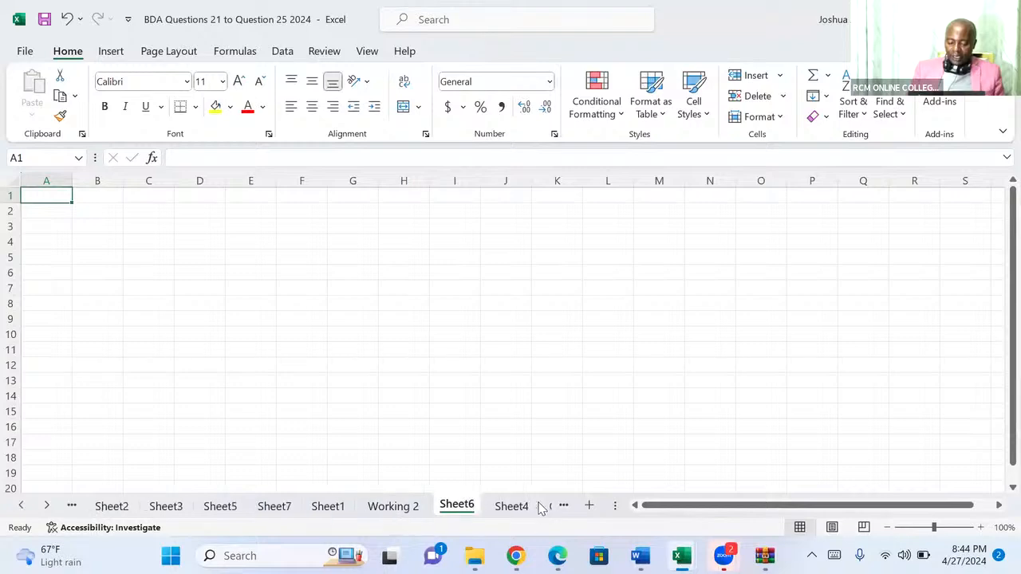
{"action": "left_click", "coordinate": [510, 507]}
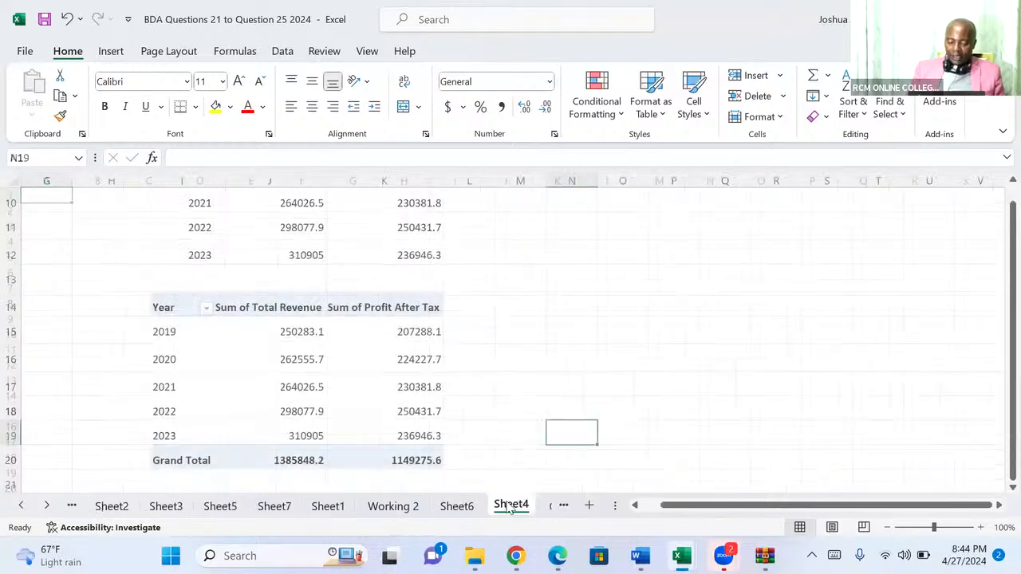
{"action": "left_click", "coordinate": [465, 509]}
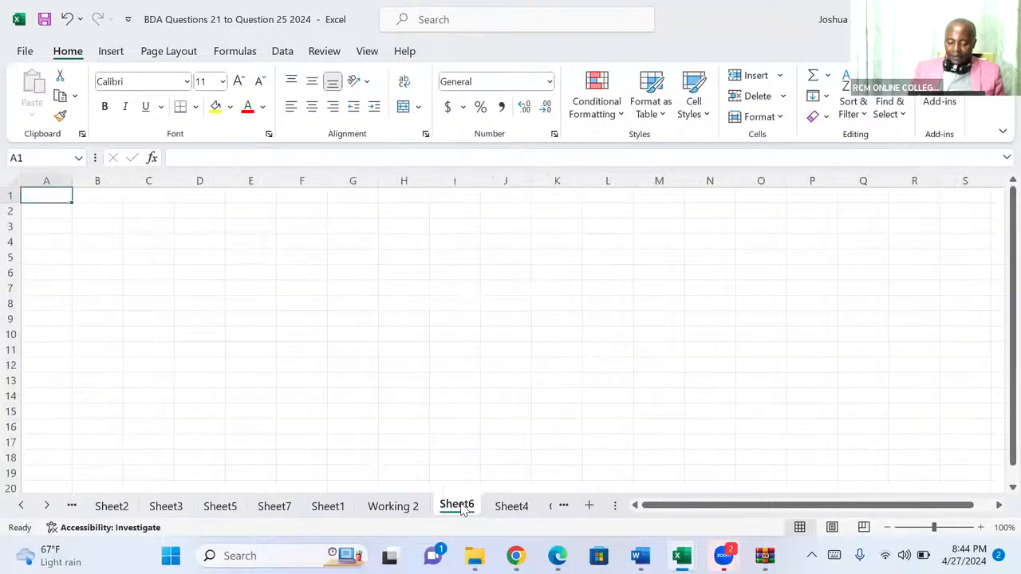
{"action": "right_click", "coordinate": [463, 508]}
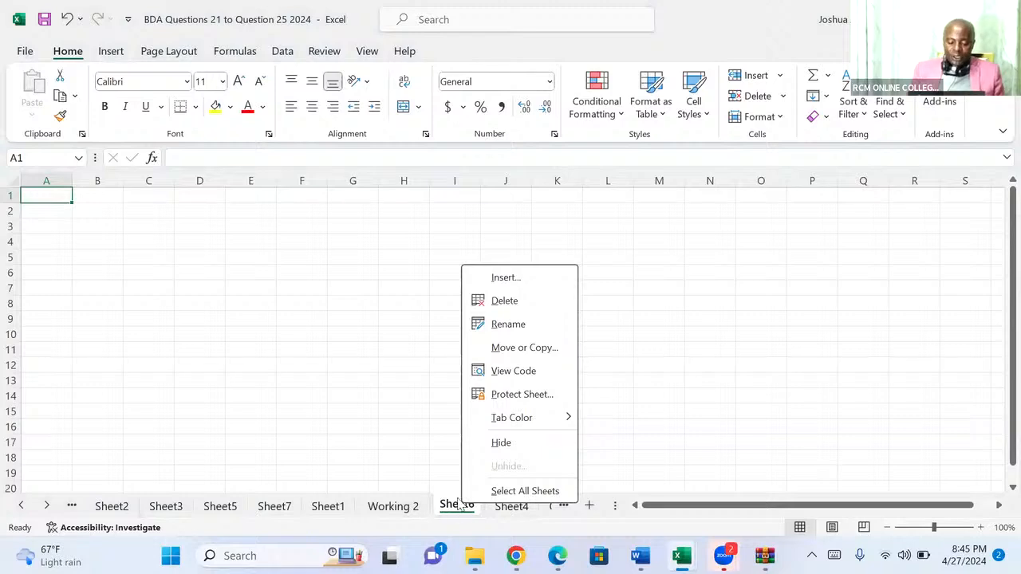
{"action": "left_click", "coordinate": [506, 324]}
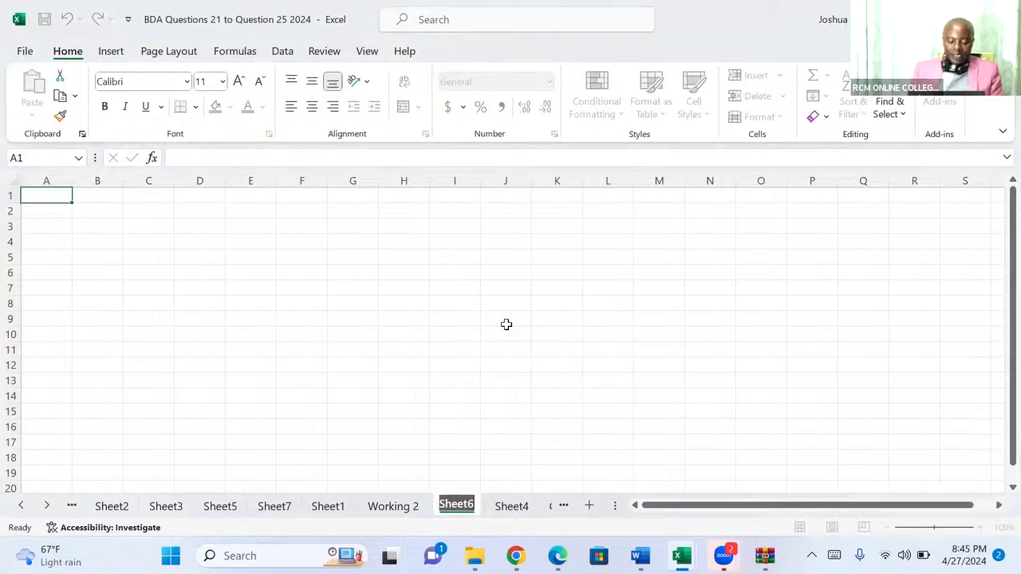
{"action": "type", "text": "dash"}
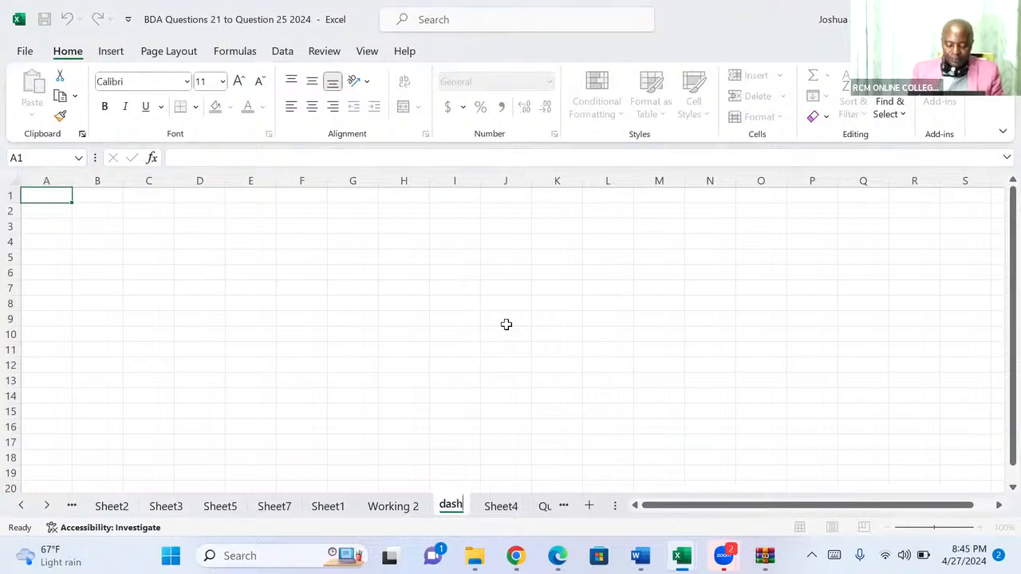
{"action": "type", "text": "boa"}
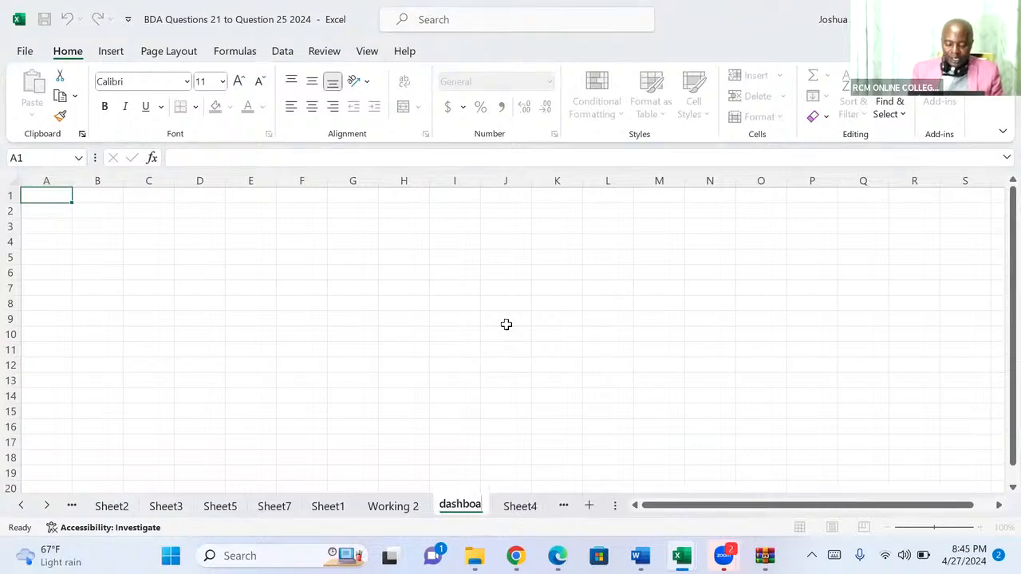
{"action": "type", "text": "rd re"}
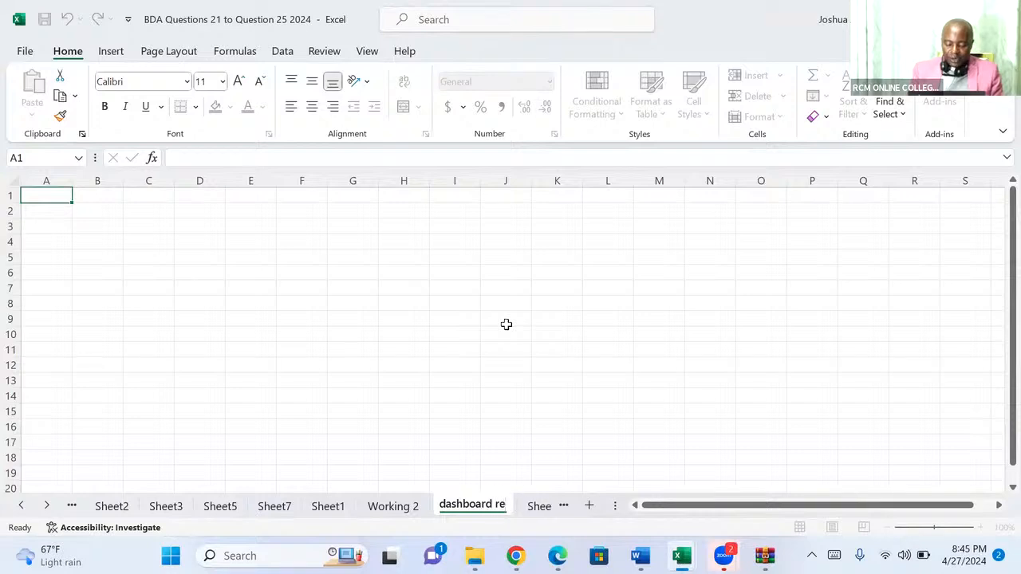
{"action": "type", "text": "venu"}
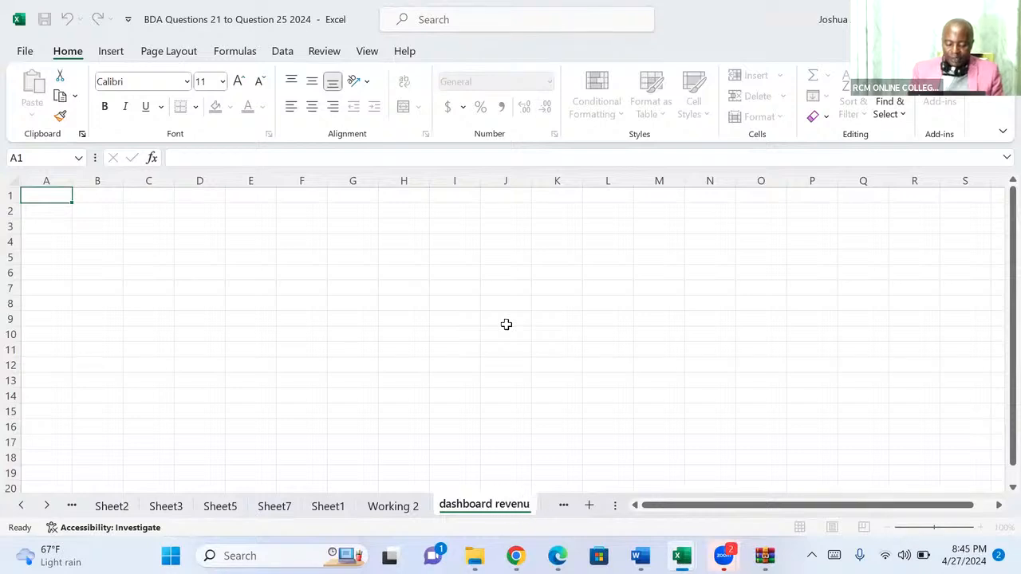
{"action": "type", "text": "e"}
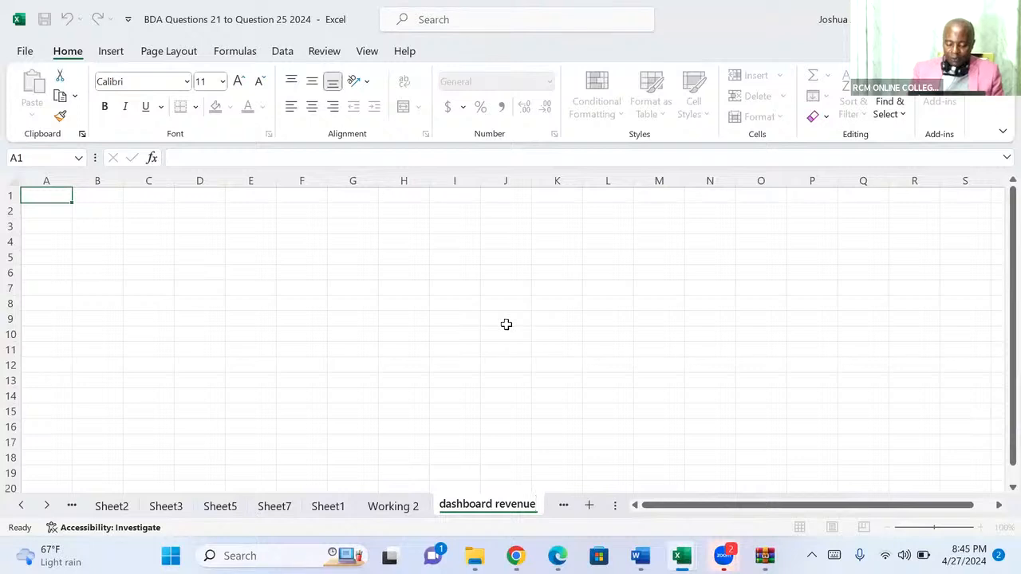
{"action": "type", "text": "_"}
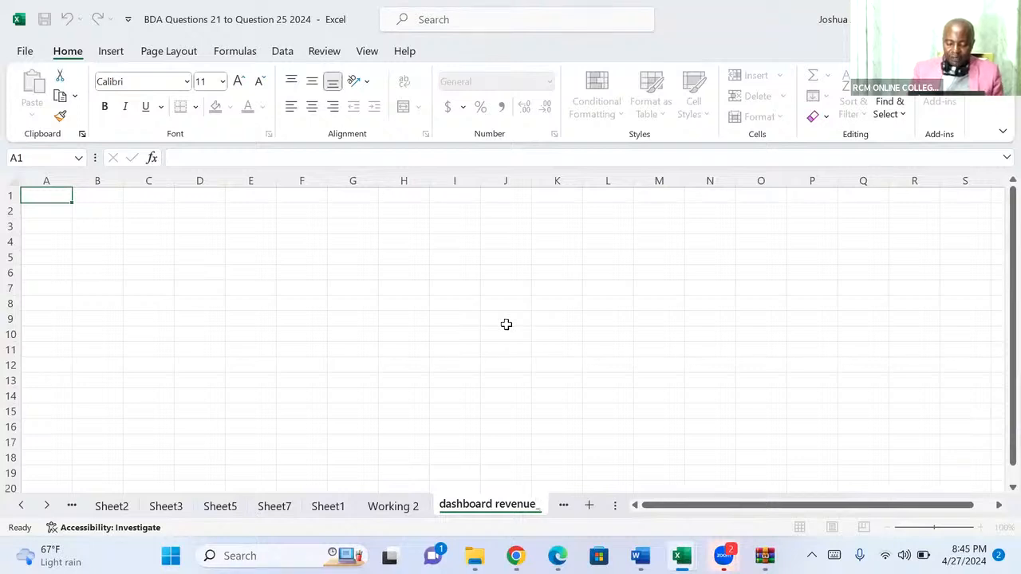
{"action": "type", "text": "profit"}
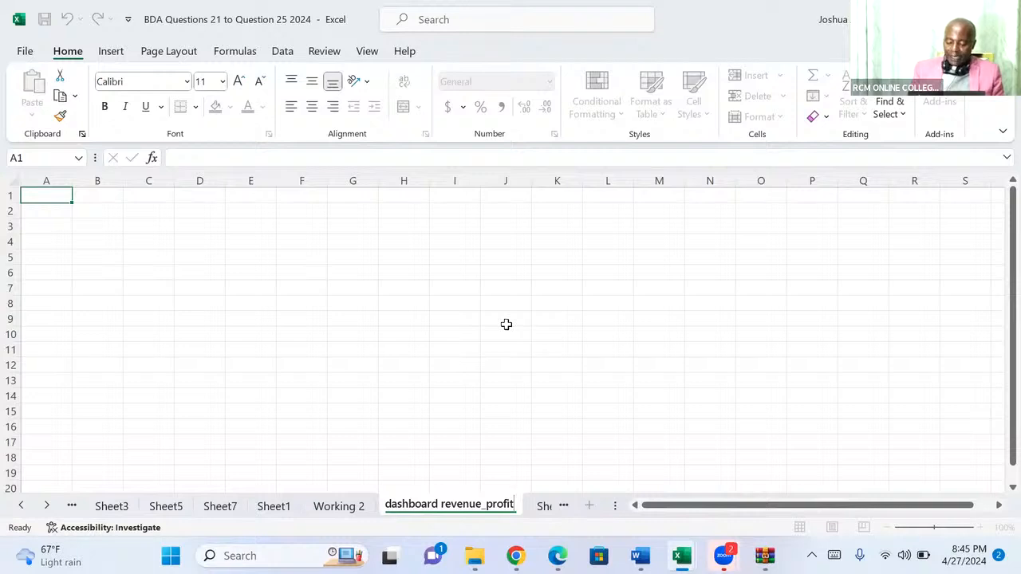
{"action": "key", "text": "Return"}
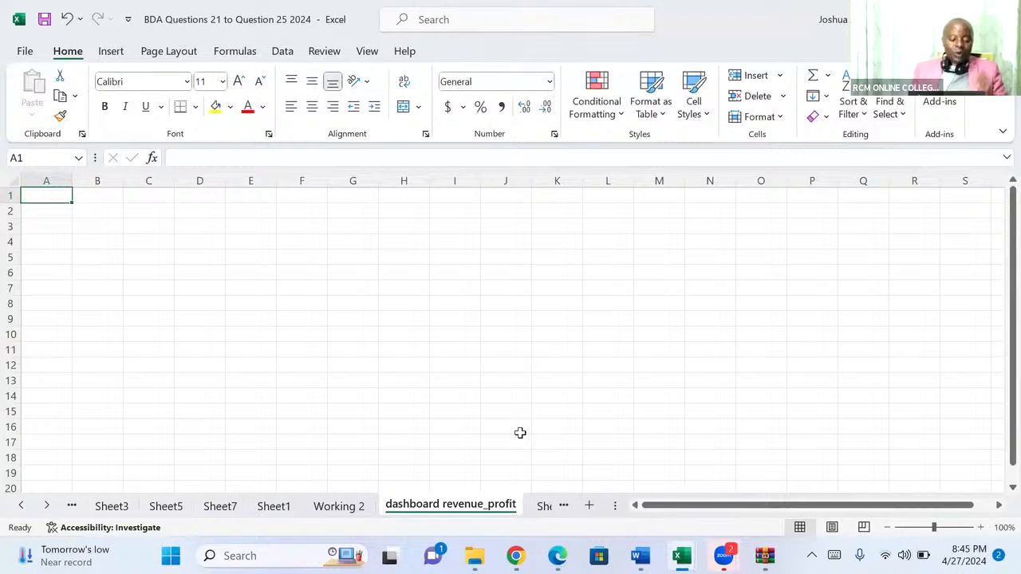
Copy the year header row 10, Total Revenue row 12 and Profit After Tax row 25 together from the Question 21 sheet.
{"action": "left_click", "coordinate": [21, 506]}
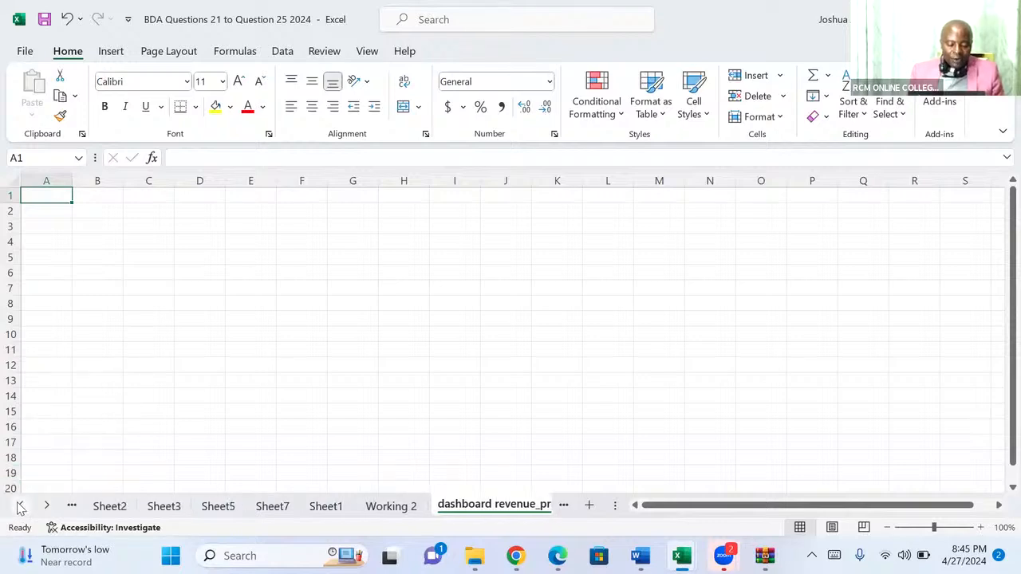
{"action": "left_click", "coordinate": [21, 507]}
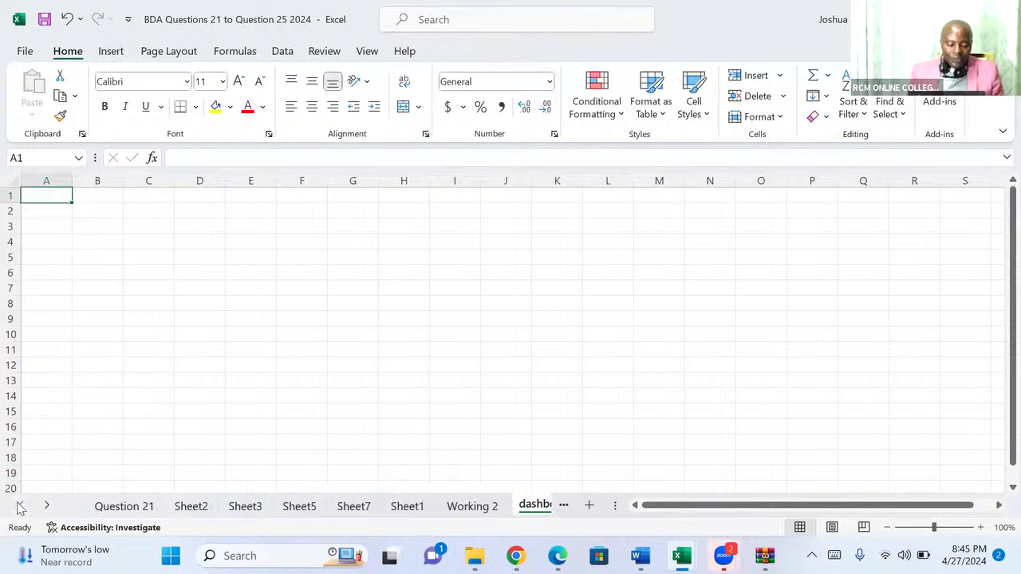
{"action": "left_click", "coordinate": [119, 505]}
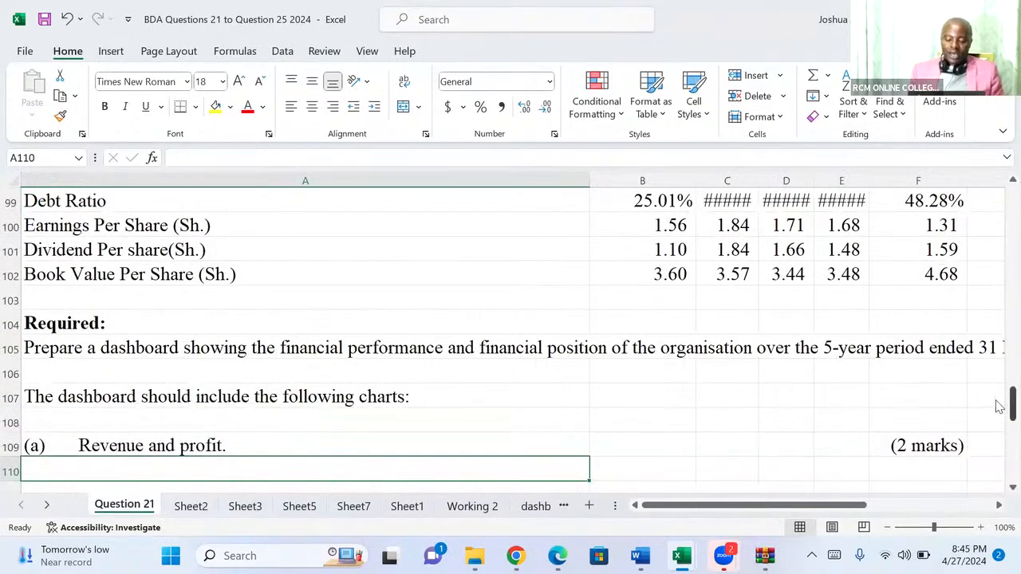
{"action": "left_click_drag", "start_coordinate": [1005, 404], "coordinate": [998, 210]}
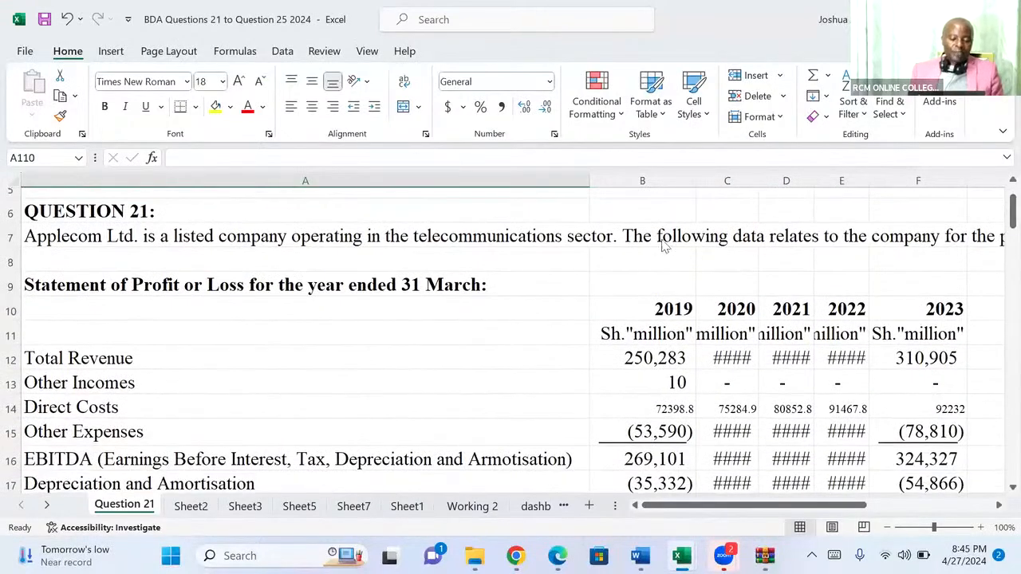
{"action": "left_click", "coordinate": [11, 310]}
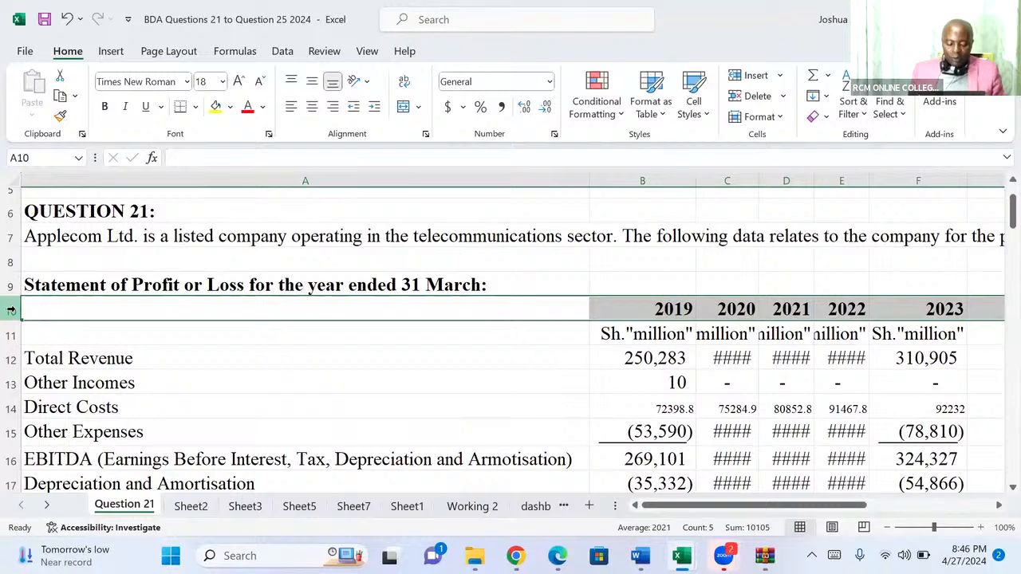
{"action": "left_click", "coordinate": [10, 359], "text": "ctrl"}
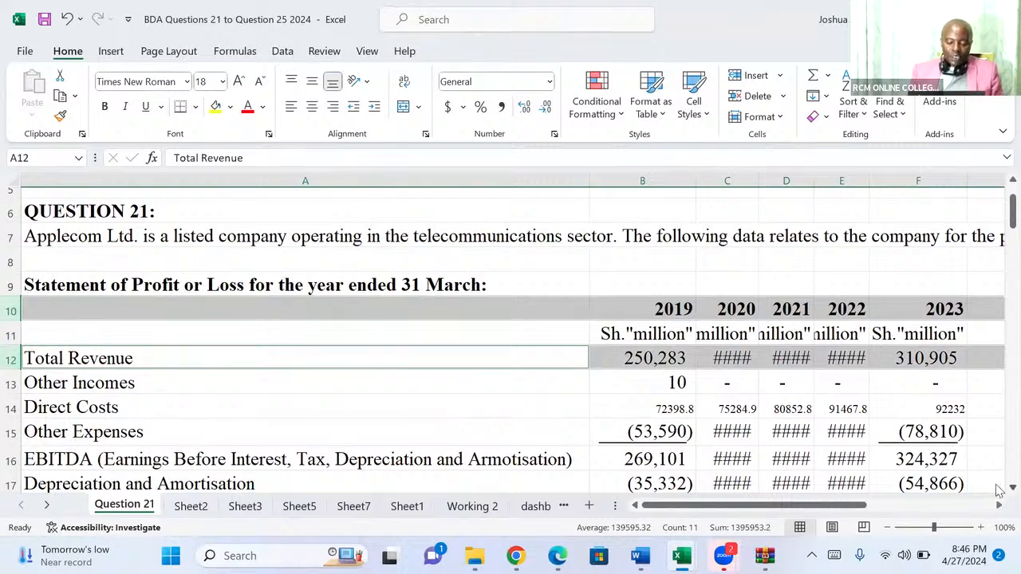
{"action": "scroll", "coordinate": [998, 491], "scroll_direction": "down", "scroll_amount": 2}
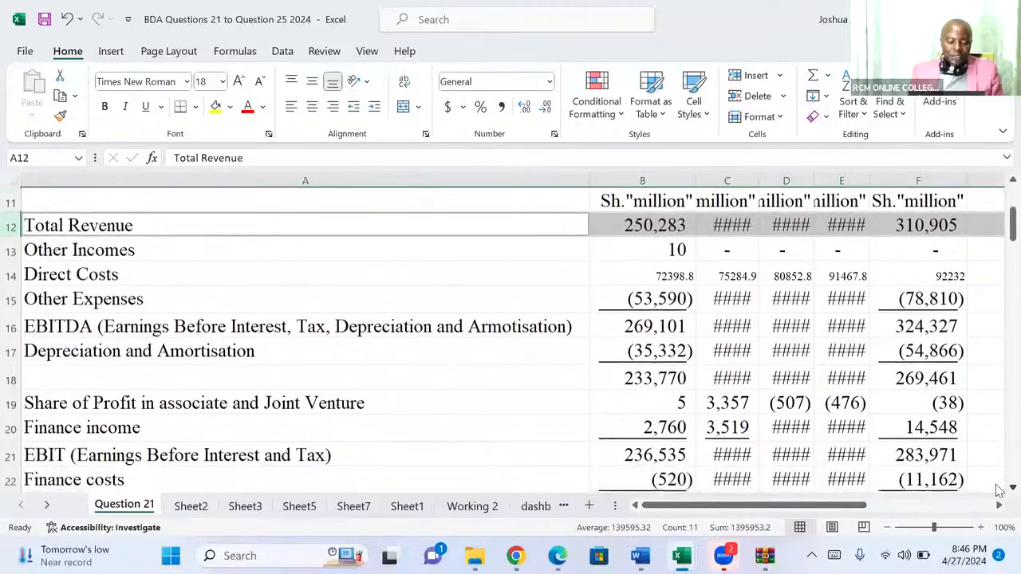
{"action": "scroll", "coordinate": [998, 491], "scroll_direction": "down", "scroll_amount": 2}
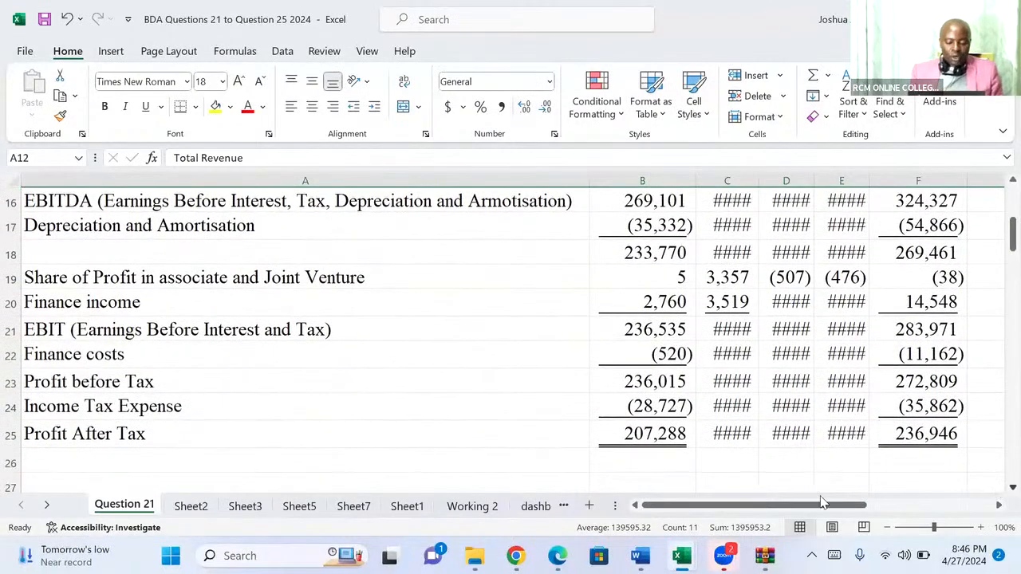
{"action": "left_click", "coordinate": [11, 435]}
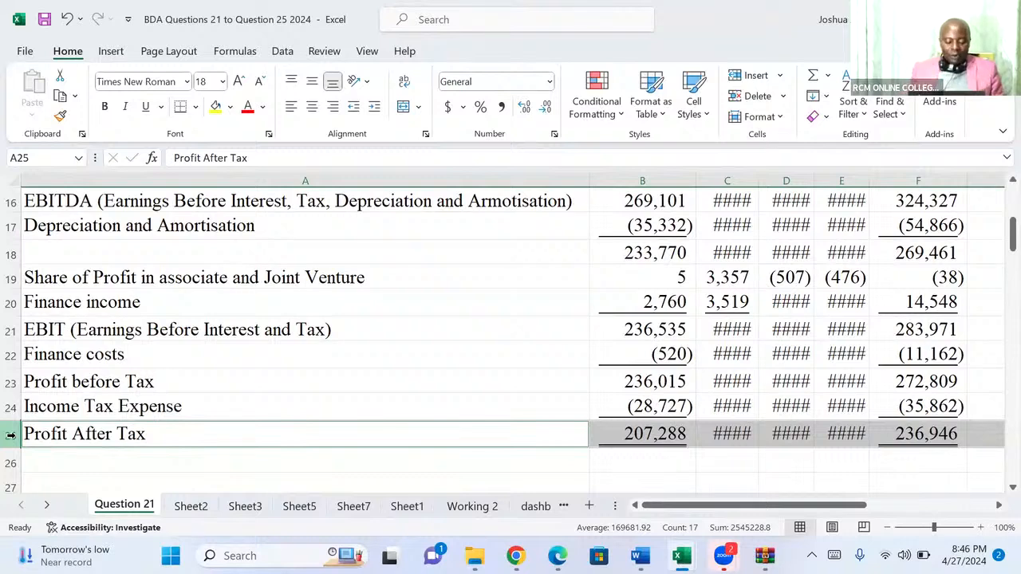
{"action": "key", "text": "ctrl+c"}
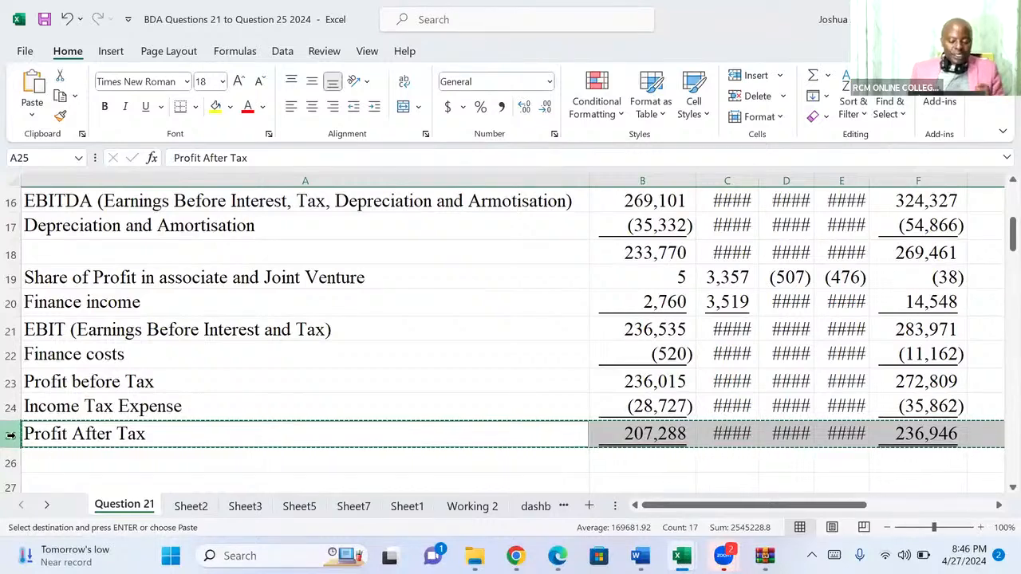
Paste the copied rows at A1 of the dashboard revenue_profit sheet and autofit all its columns.
{"action": "left_click", "coordinate": [535, 511]}
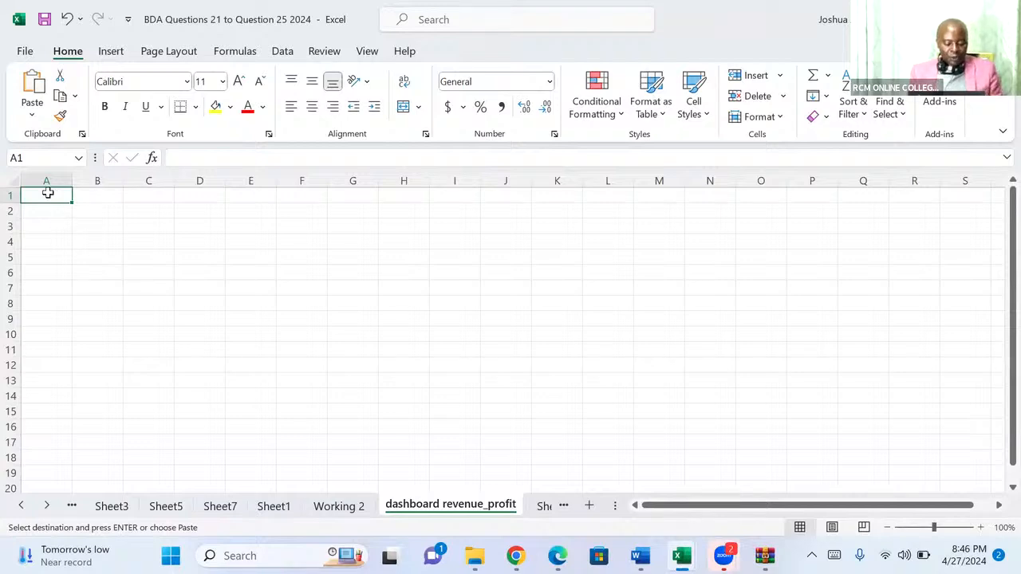
{"action": "key", "text": "ctrl+v"}
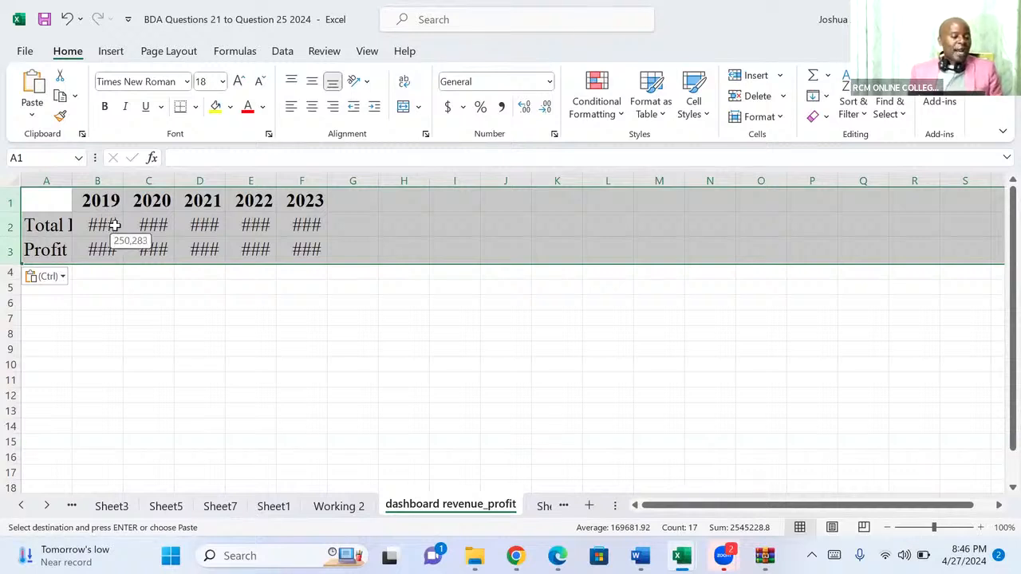
{"action": "left_click", "coordinate": [15, 180]}
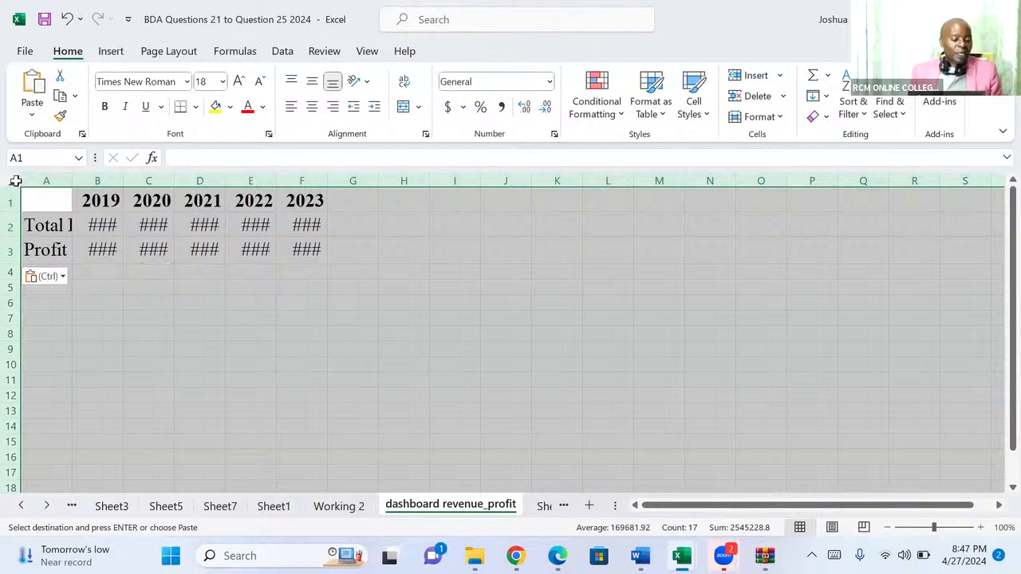
{"action": "double_click", "coordinate": [74, 179]}
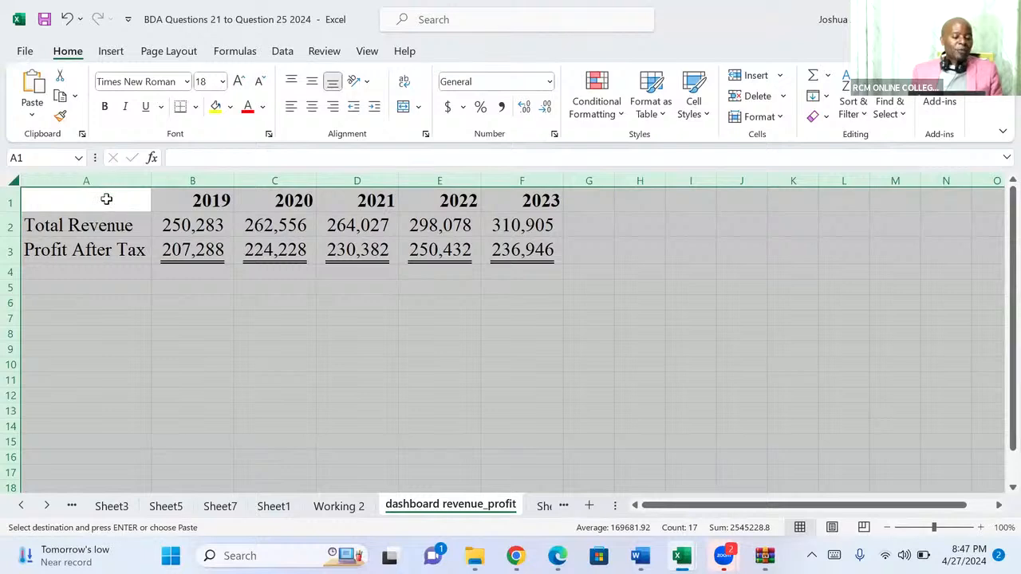
Enter the header Years in cell A1 of the dashboard revenue_profit sheet.
{"action": "left_click", "coordinate": [106, 199]}
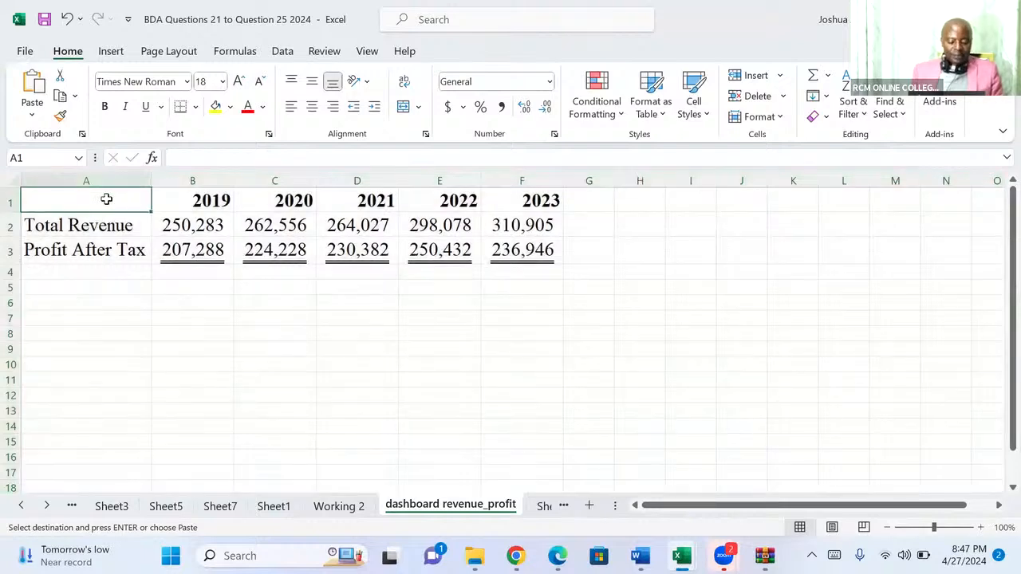
{"action": "type", "text": "Year"}
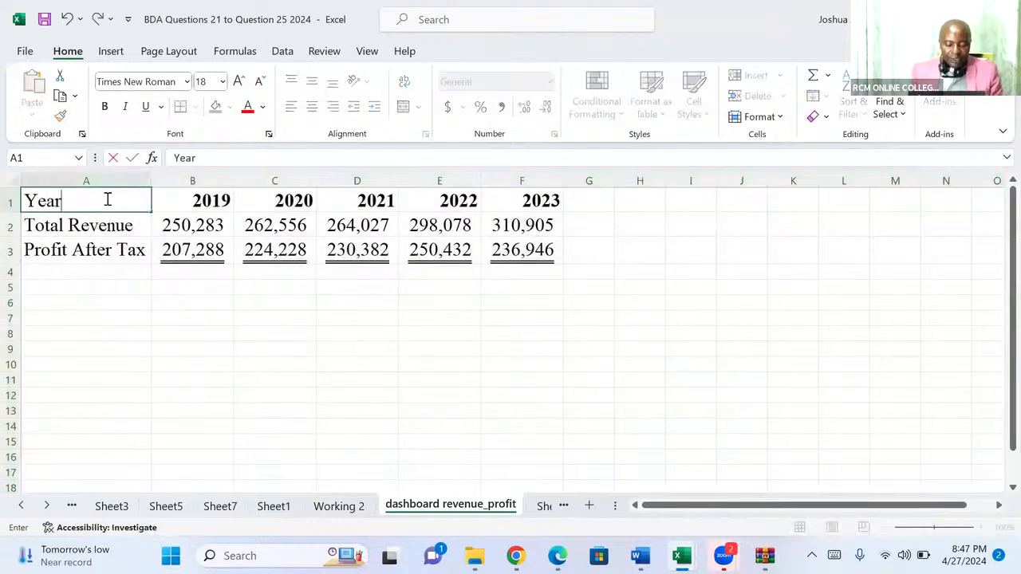
{"action": "type", "text": "s"}
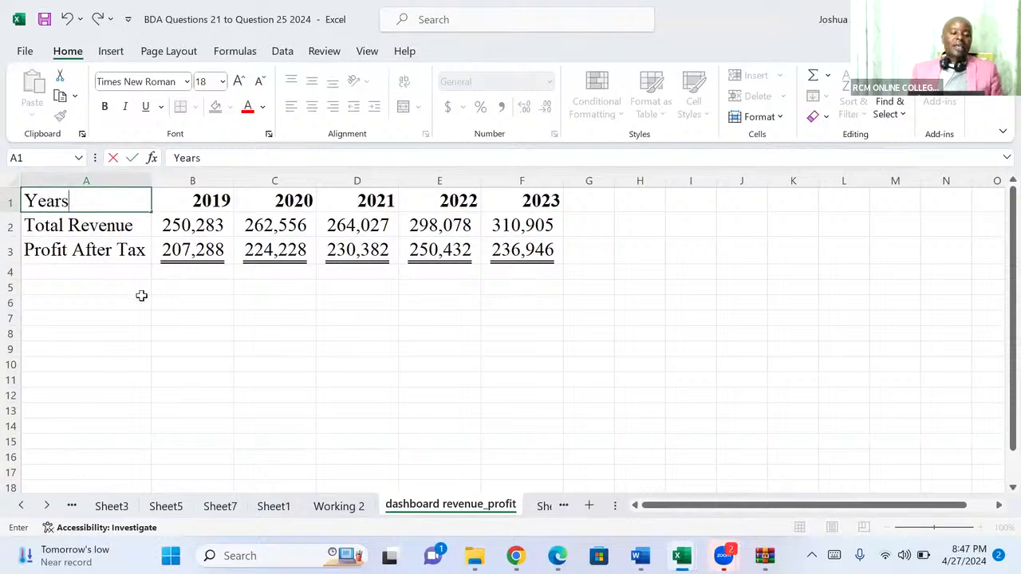
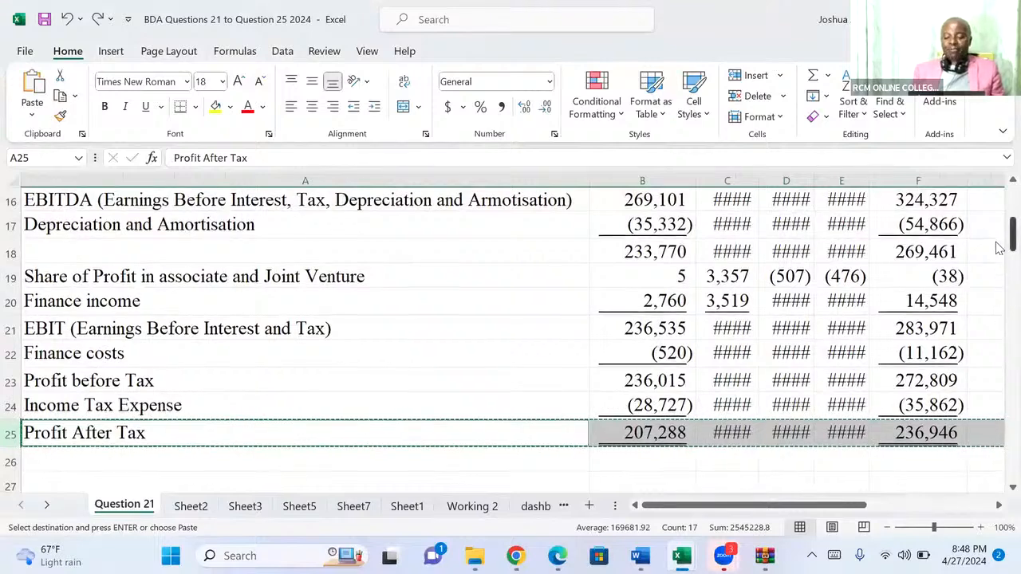
Cancel the pending copy and copy the year header row 10, Total Revenue row 12 and Profit After Tax row 25 on the Question 21 sheet.
{"action": "scroll", "coordinate": [997, 231], "scroll_direction": "up", "scroll_amount": 5}
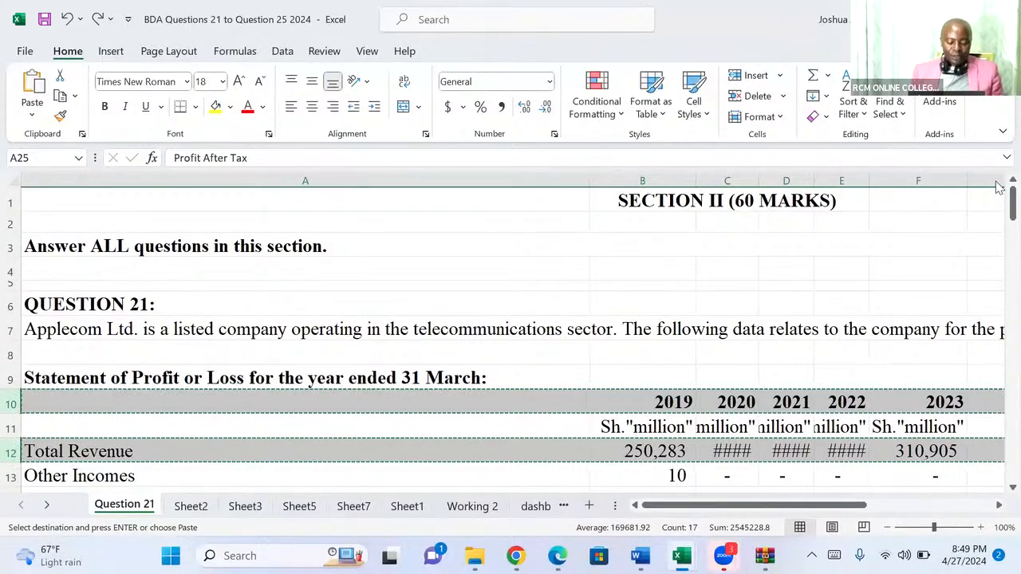
{"action": "left_click", "coordinate": [470, 411]}
{"action": "key", "text": "Escape"}
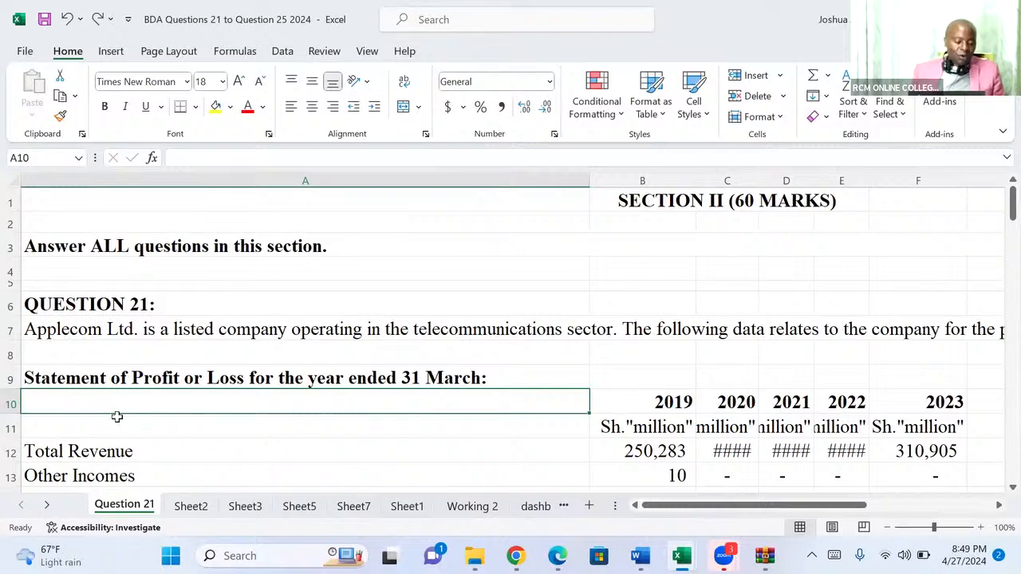
{"action": "left_click", "coordinate": [11, 404]}
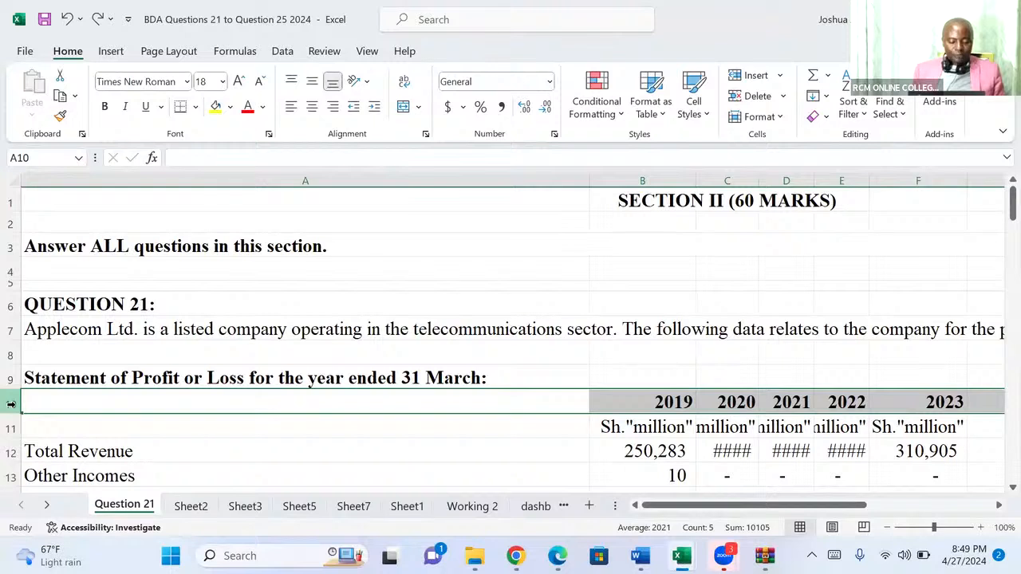
{"action": "left_click", "coordinate": [12, 452], "text": "ctrl"}
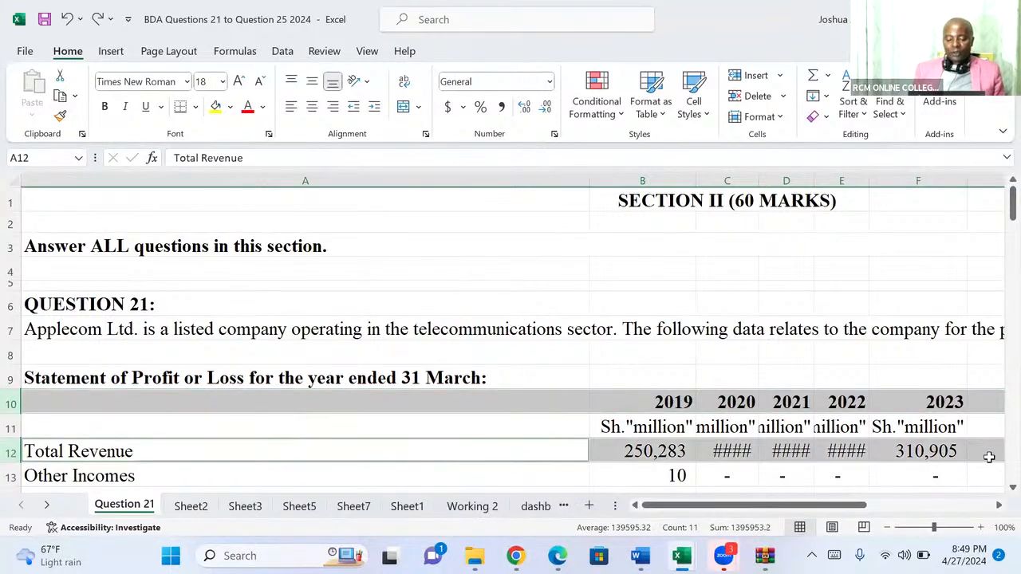
{"action": "scroll", "coordinate": [999, 491], "scroll_direction": "down", "scroll_amount": 1}
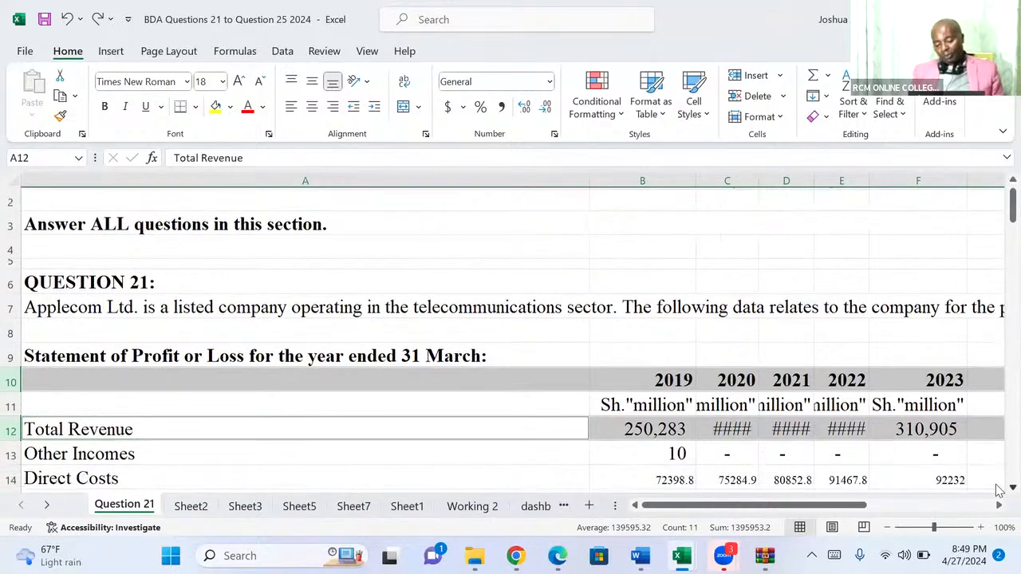
{"action": "scroll", "coordinate": [998, 491], "scroll_direction": "down", "scroll_amount": 7}
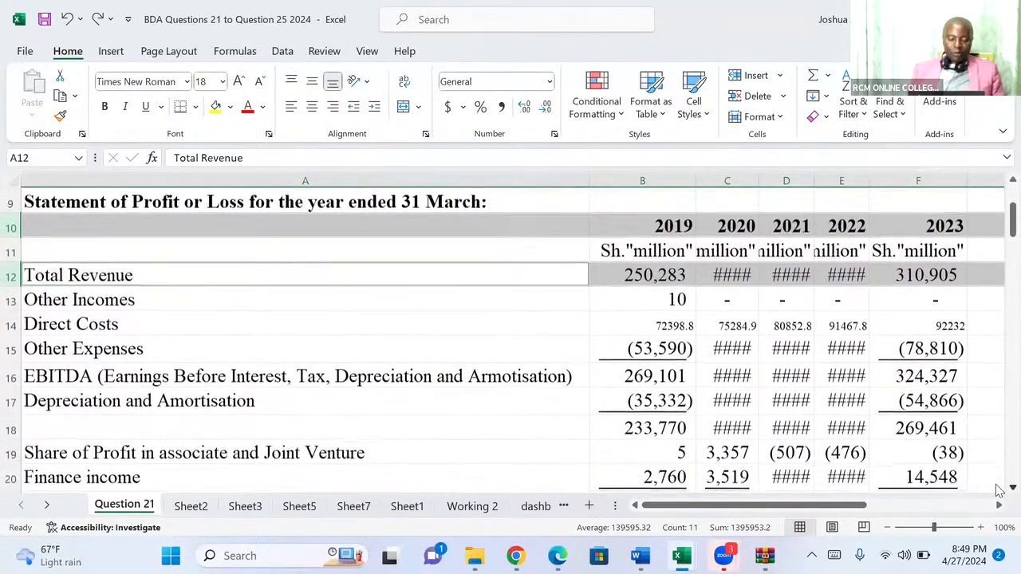
{"action": "scroll", "coordinate": [999, 490], "scroll_direction": "down", "scroll_amount": 3}
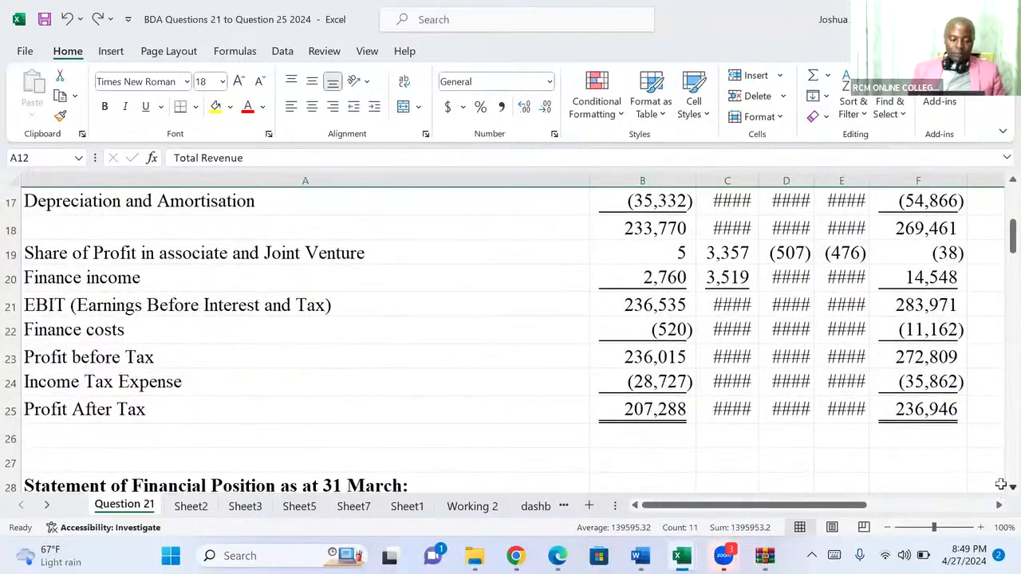
{"action": "left_click", "coordinate": [10, 408]}
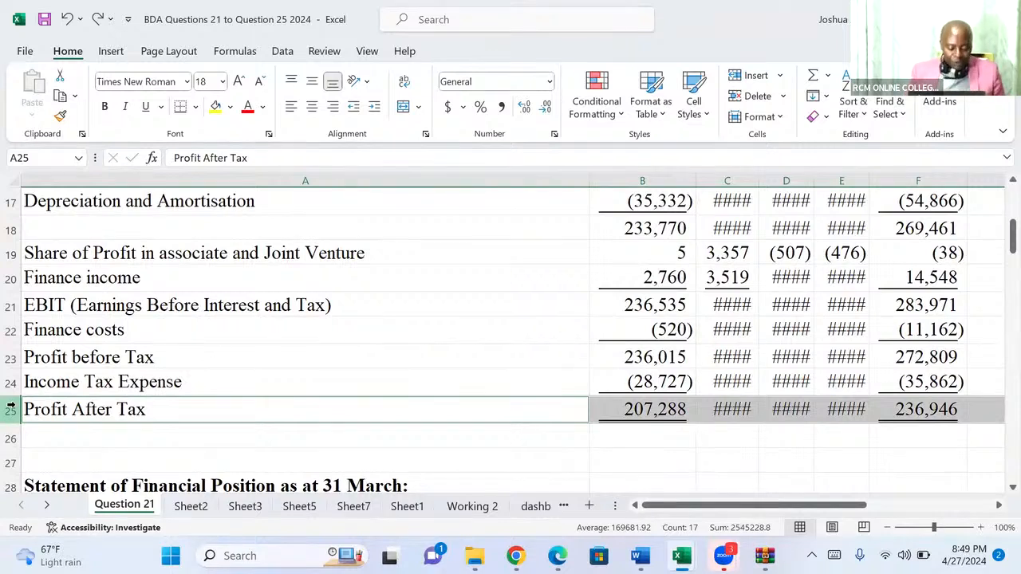
{"action": "key", "text": "ctrl+c"}
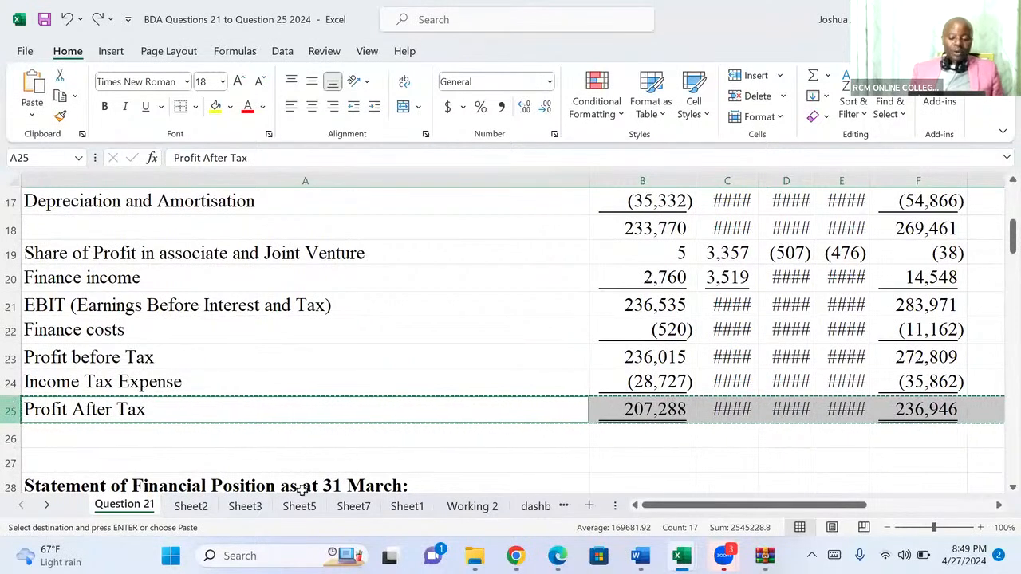
Paste the copied rows at A1 of the dashboard revenue_profit sheet and autofit the width of all columns.
{"action": "left_click", "coordinate": [530, 506]}
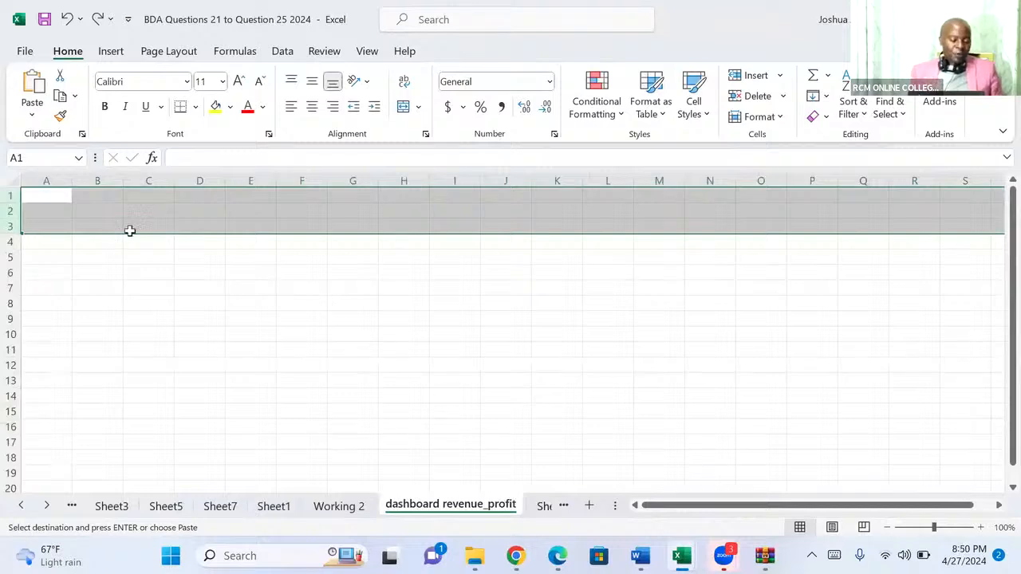
{"action": "left_click", "coordinate": [47, 194]}
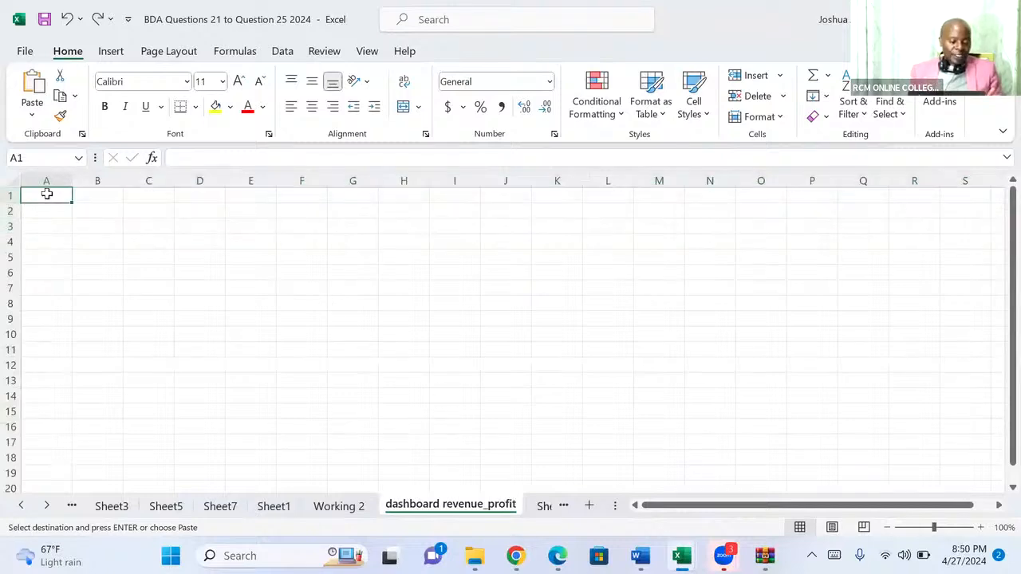
{"action": "key", "text": "ctrl+v"}
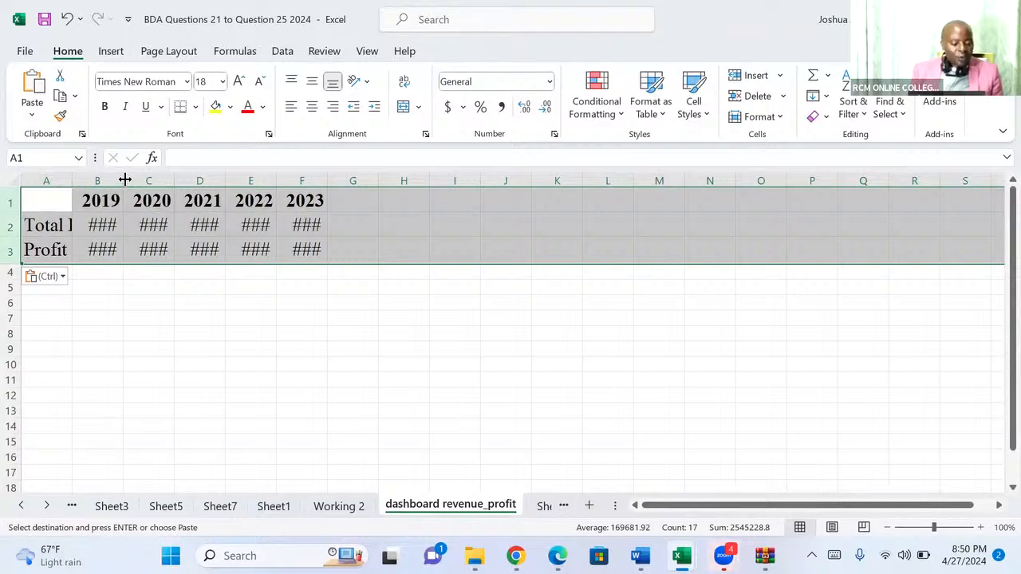
{"action": "left_click_drag", "start_coordinate": [125, 179], "coordinate": [161, 178]}
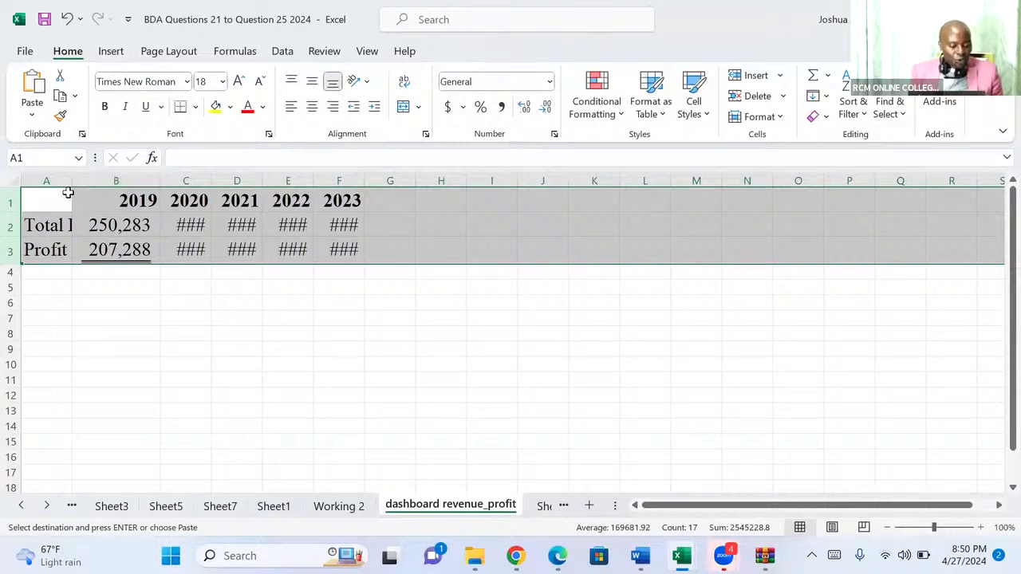
{"action": "left_click", "coordinate": [14, 181]}
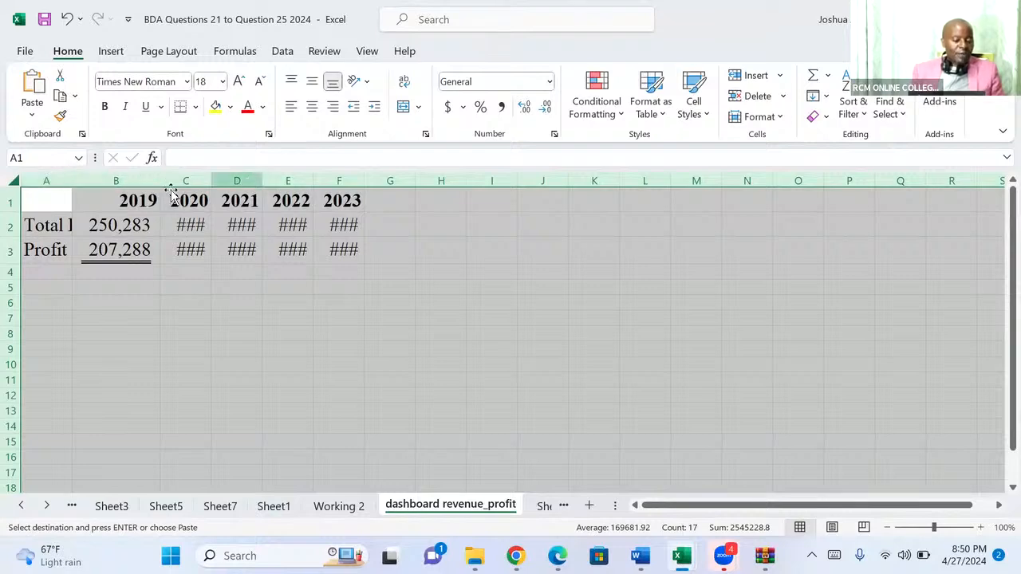
{"action": "double_click", "coordinate": [73, 178]}
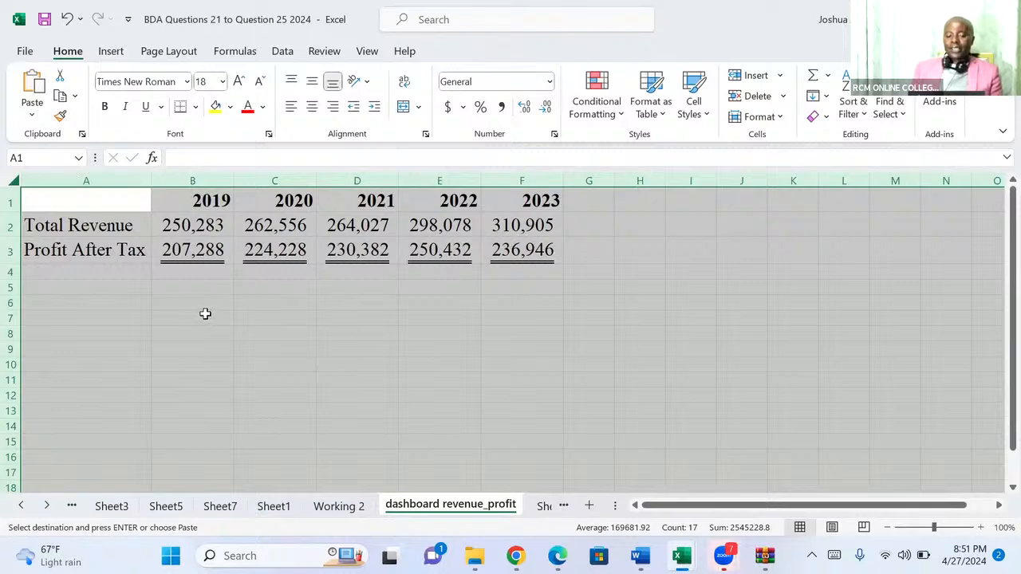
Enter the header Years in the empty cell A1 above the Total Revenue and Profit After Tax labels.
{"action": "left_click", "coordinate": [97, 205]}
{"action": "key", "text": "Escape"}
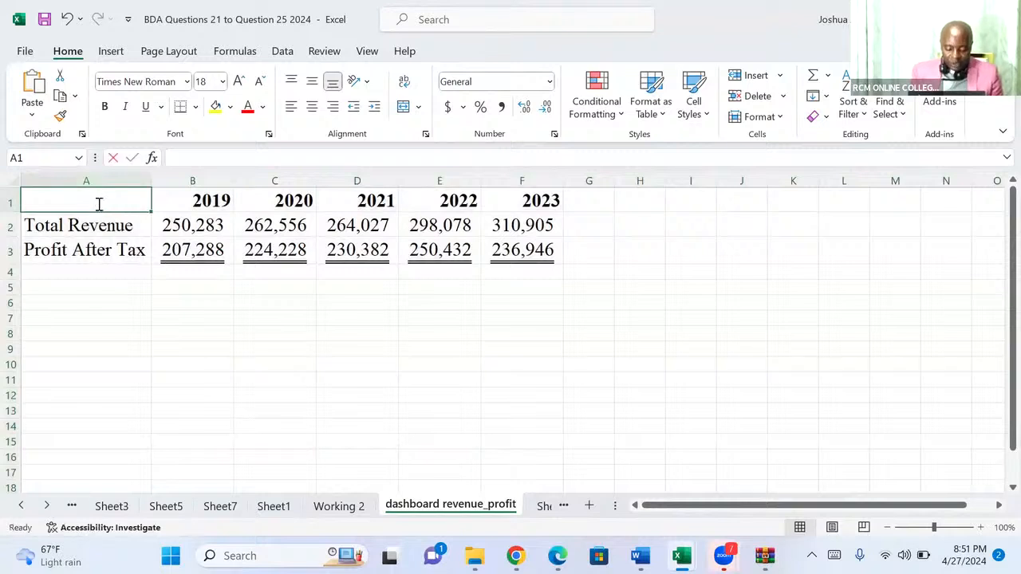
{"action": "type", "text": "Years"}
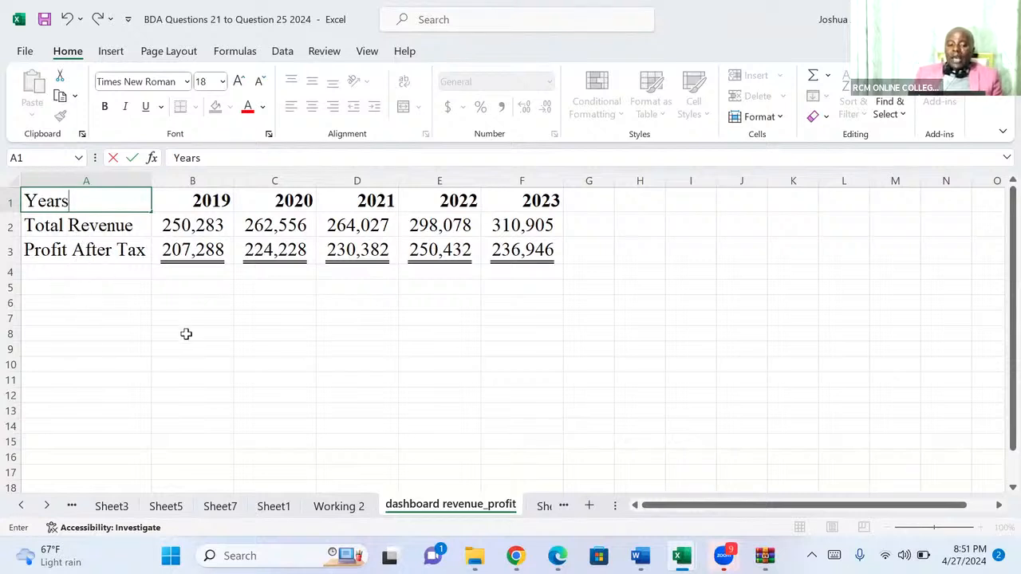
Transpose the range A1:F3 into a vertical layout starting at C7 with the formula =TRANSPOSE(A1:F3).
{"action": "left_click", "coordinate": [272, 319]}
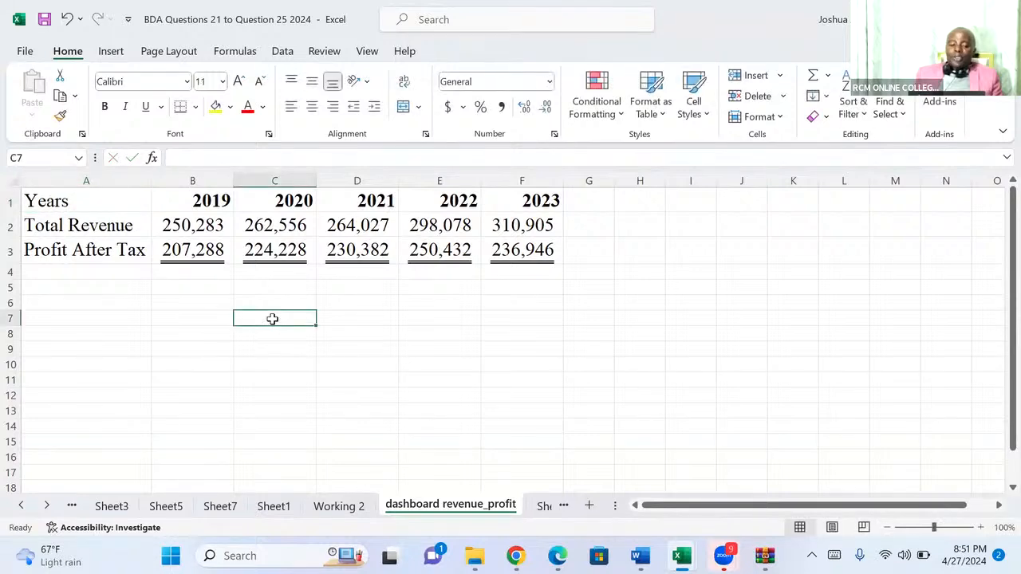
{"action": "type", "text": "="}
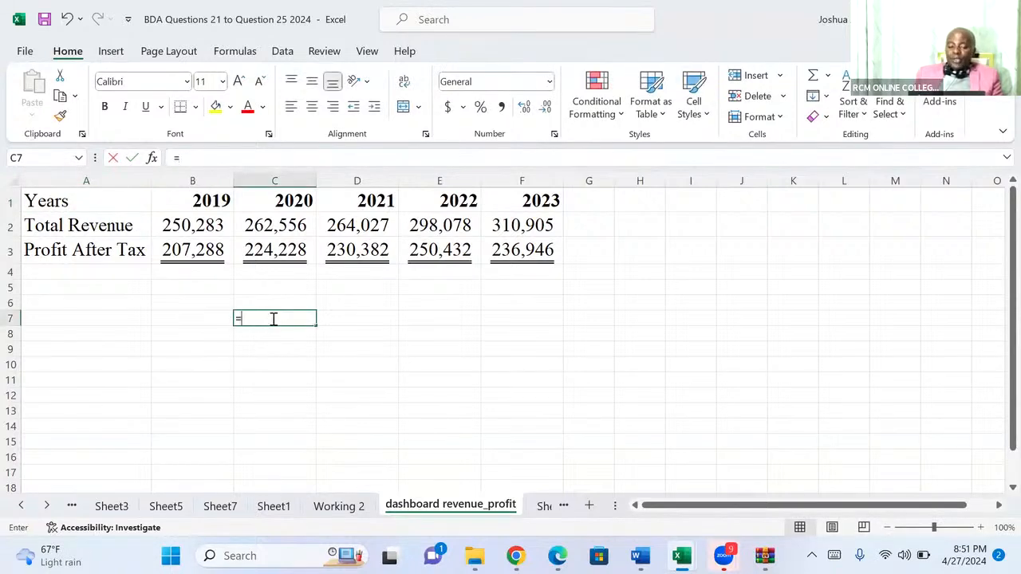
{"action": "type", "text": "tra"}
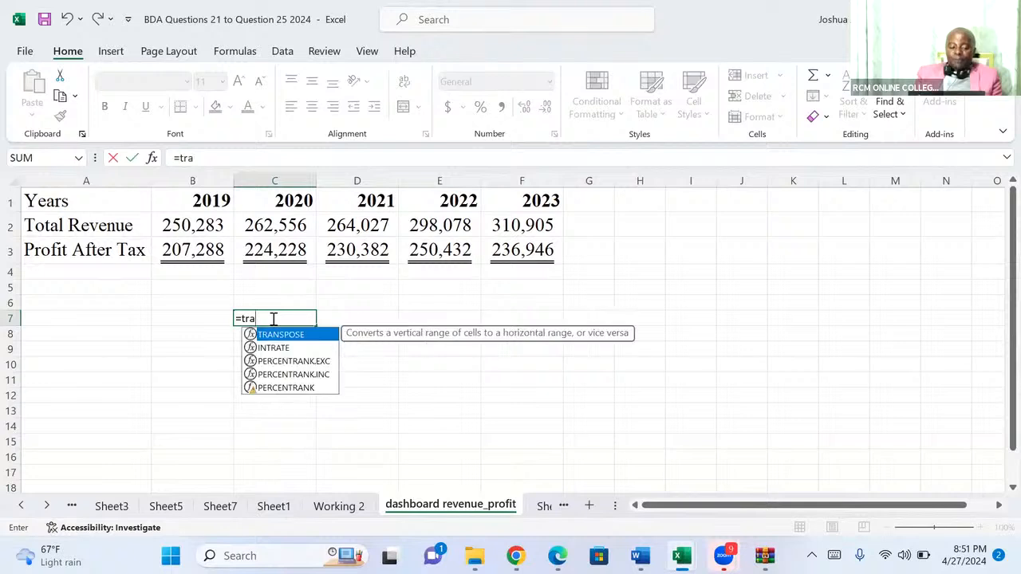
{"action": "key", "text": "Tab"}
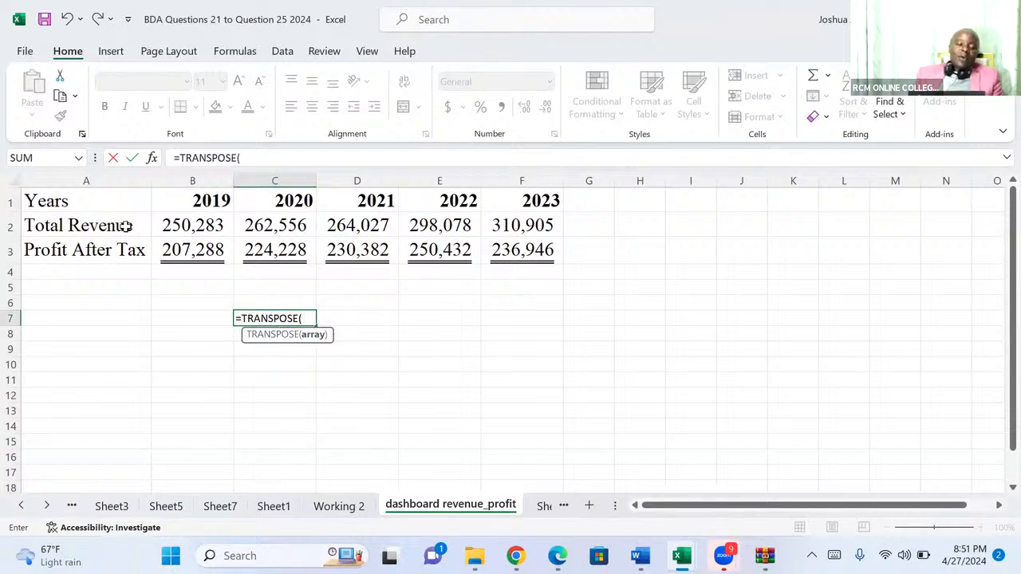
{"action": "left_click", "coordinate": [61, 201]}
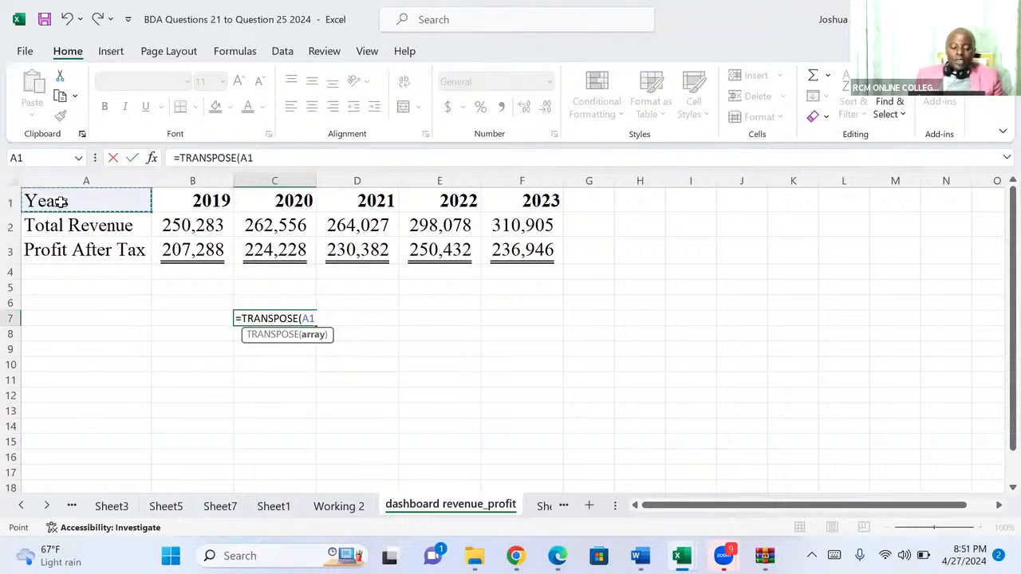
{"action": "key", "text": "ctrl+shift+Right"}
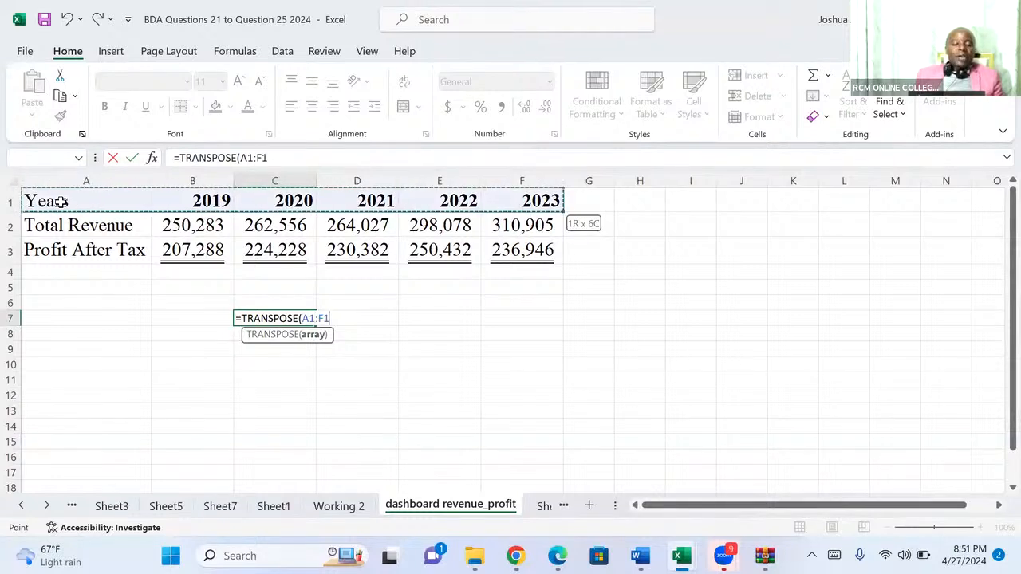
{"action": "key", "text": "ctrl+shift+Down"}
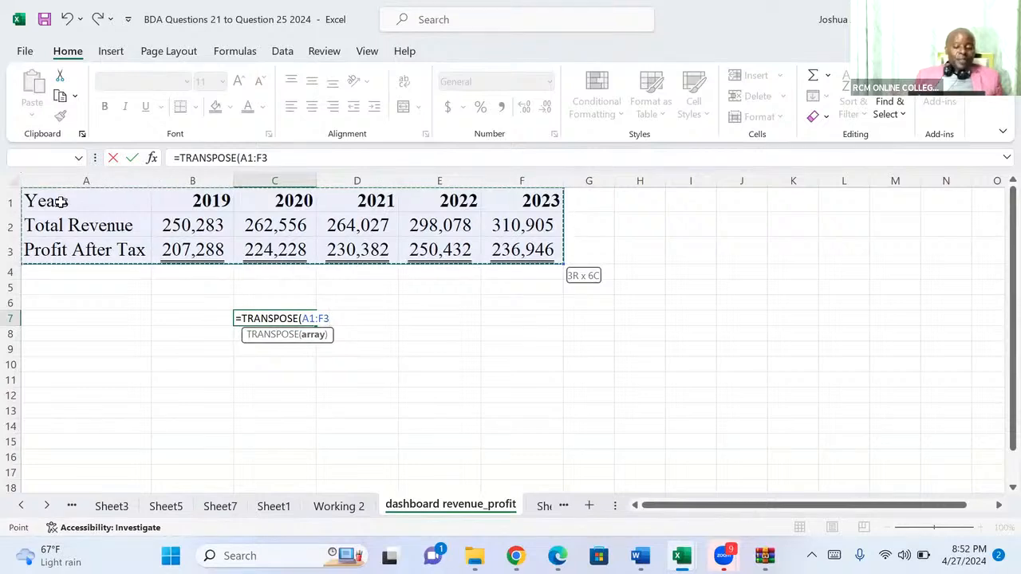
{"action": "key", "text": "Return"}
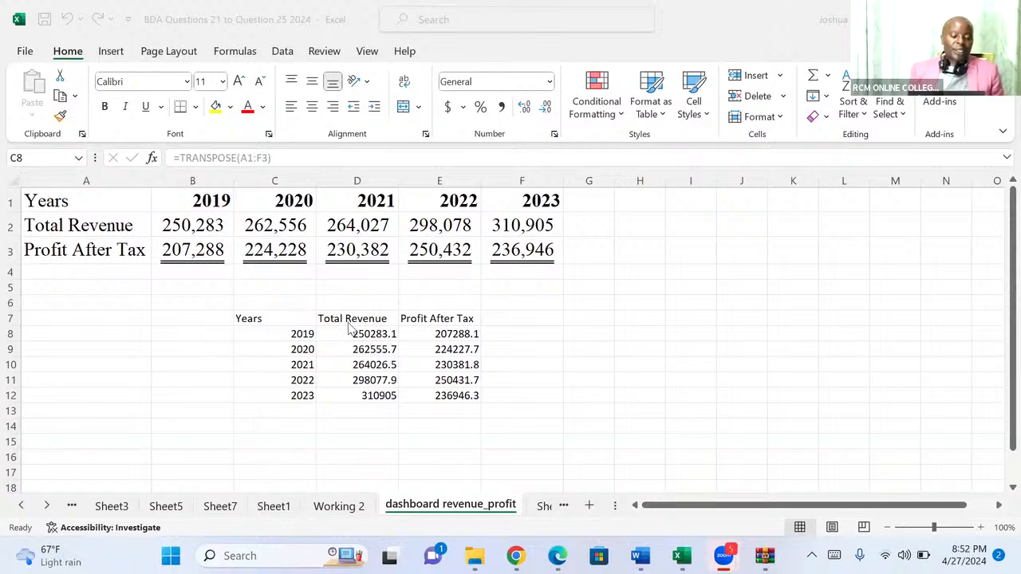
Insert a PivotTable from the transposed range C7:E12, placed on the existing dashboard revenue_profit worksheet at cell C14.
{"action": "left_click", "coordinate": [286, 314]}
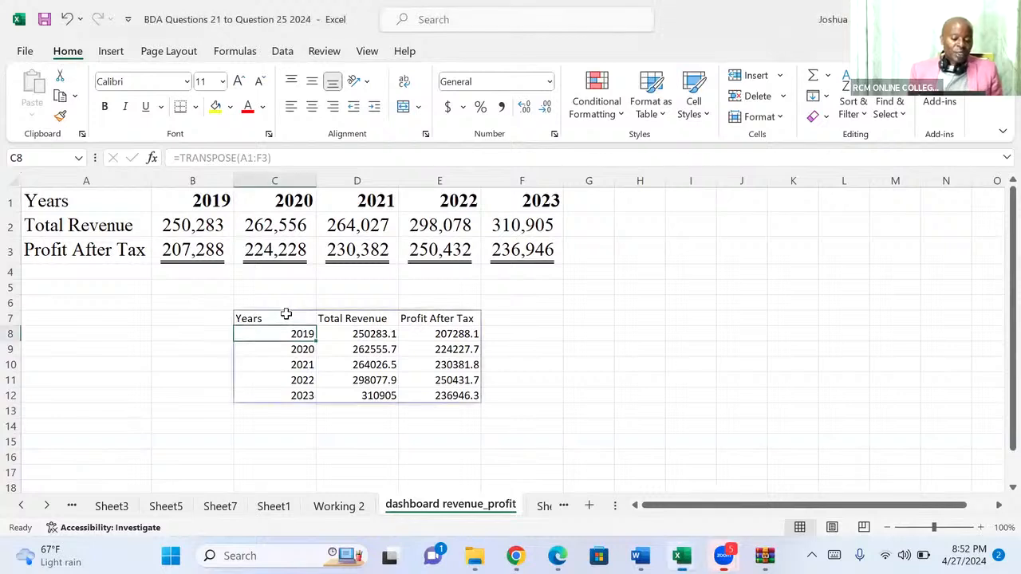
{"action": "left_click", "coordinate": [286, 315]}
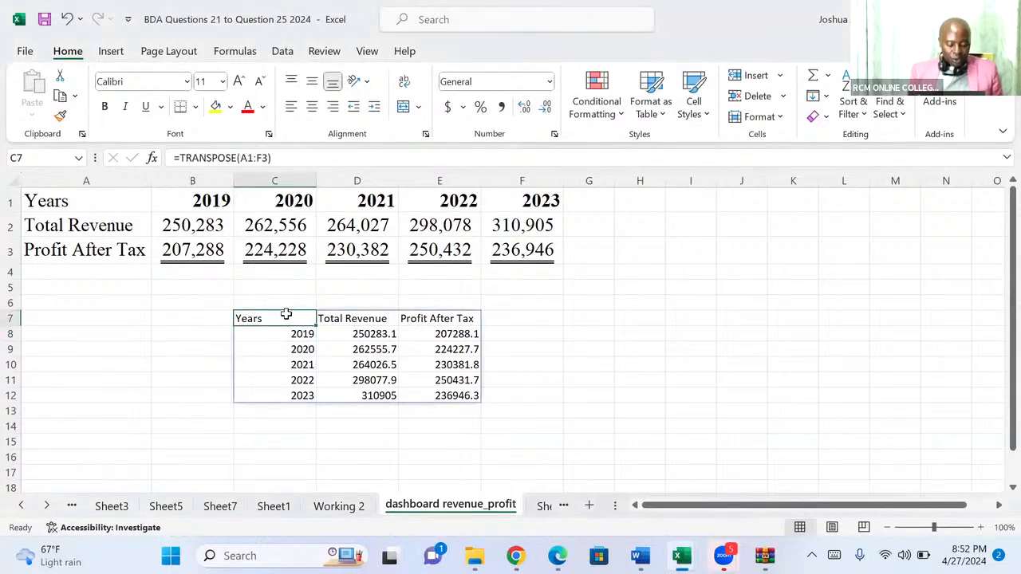
{"action": "key", "text": "shift+Right"}
{"action": "key", "text": "shift+Right"}
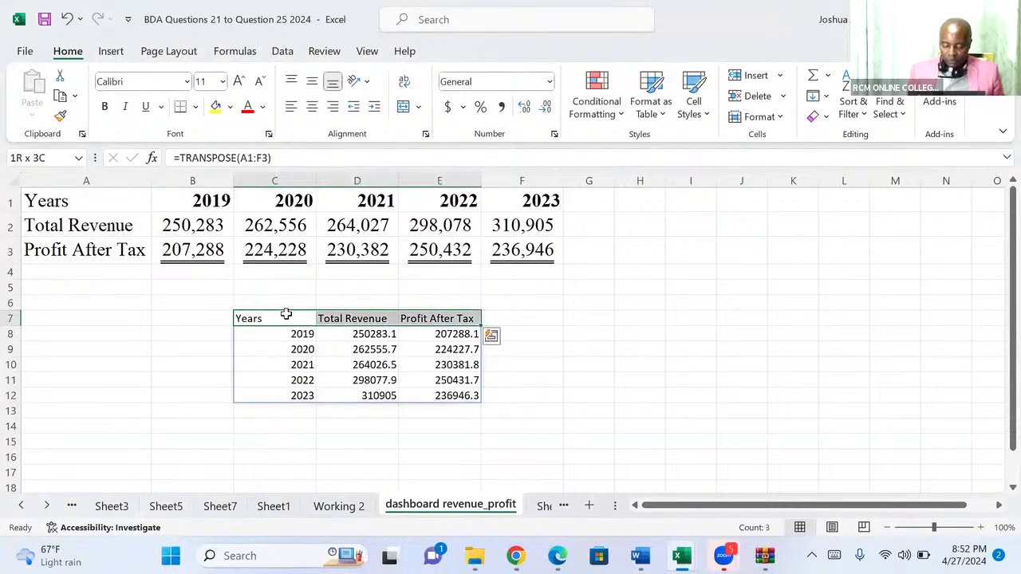
{"action": "key", "text": "ctrl+shift+Down"}
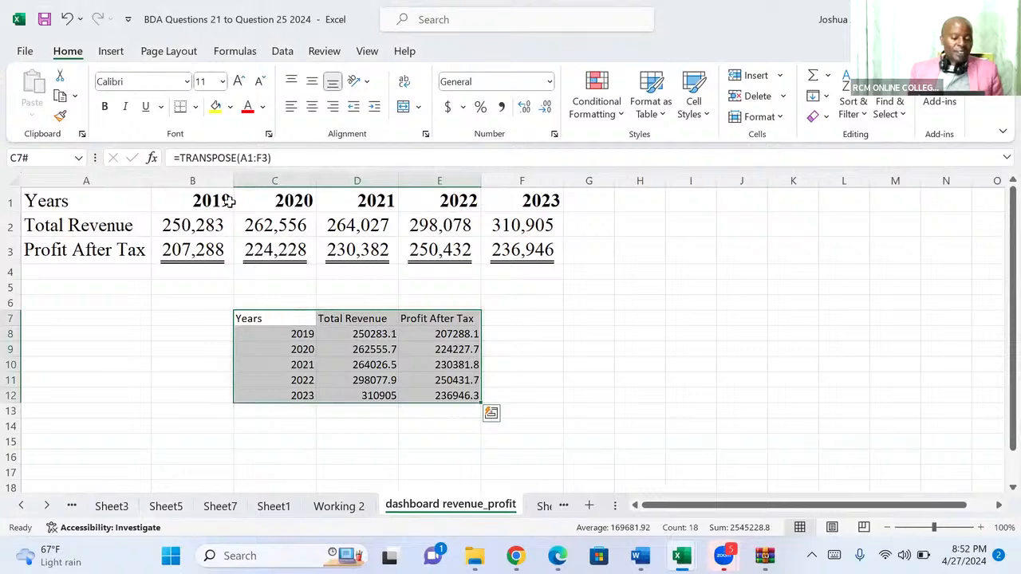
{"action": "left_click", "coordinate": [111, 51]}
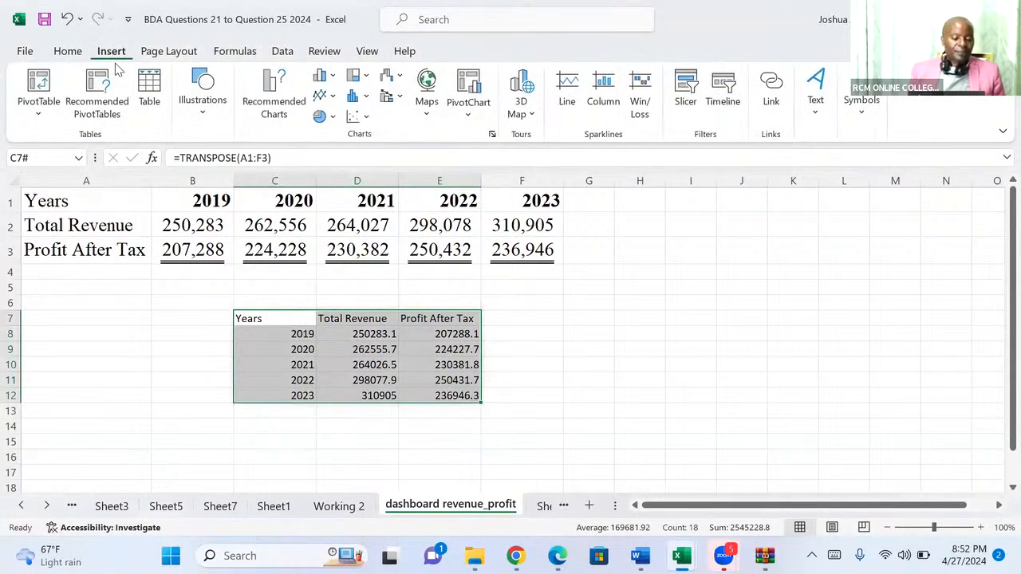
{"action": "left_click", "coordinate": [37, 86]}
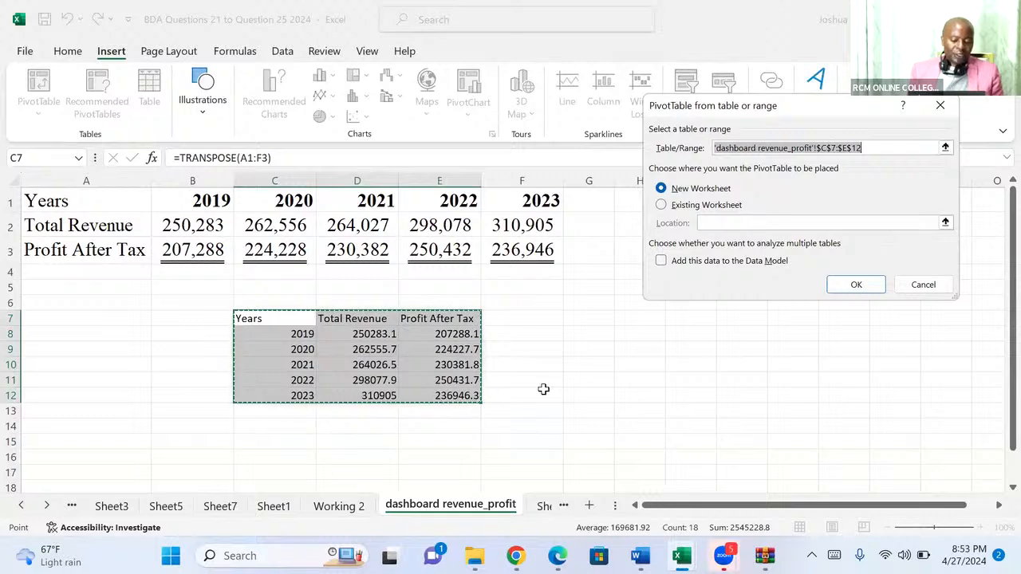
{"action": "left_click", "coordinate": [662, 206]}
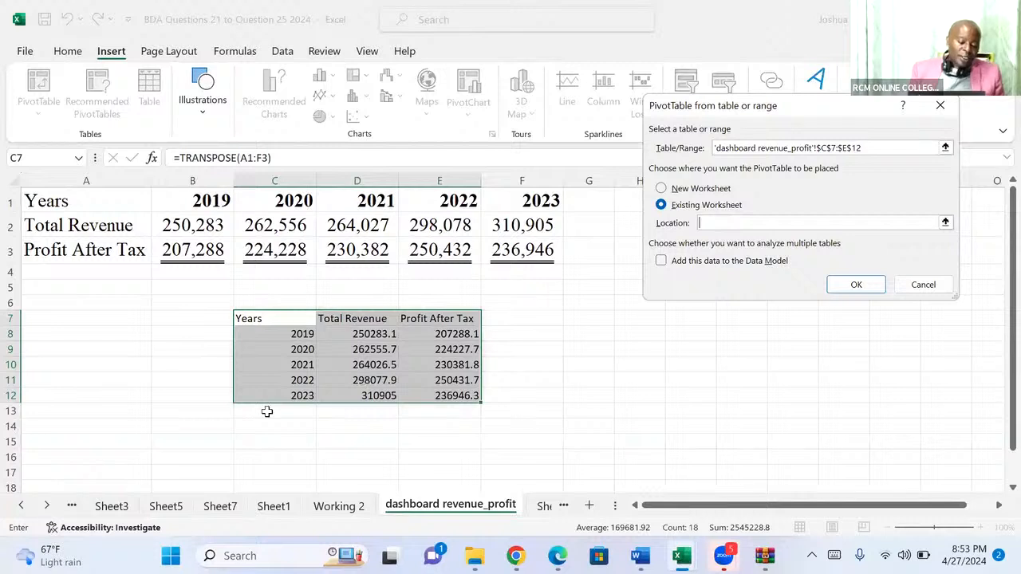
{"action": "left_click", "coordinate": [244, 429]}
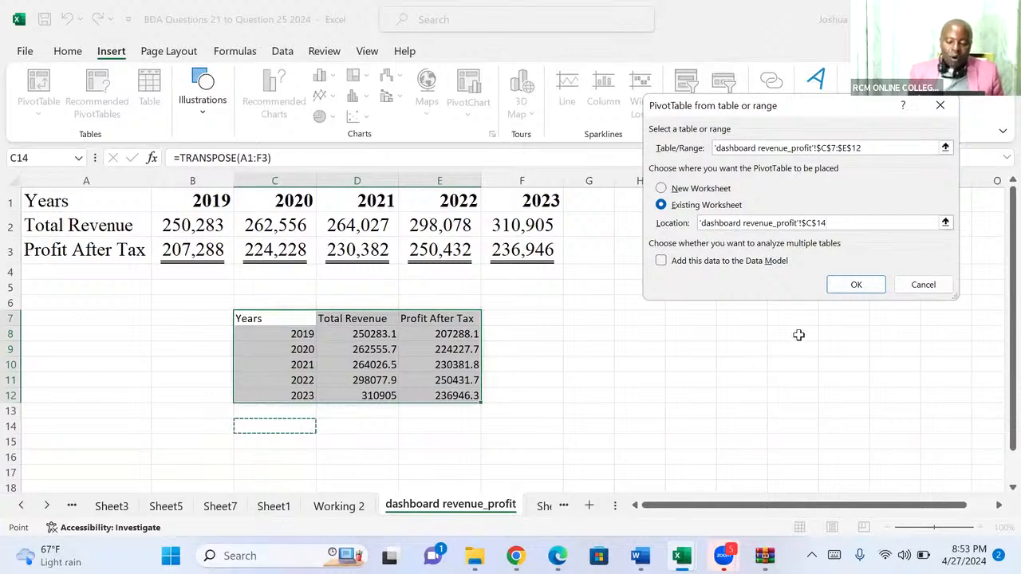
{"action": "left_click", "coordinate": [837, 290]}
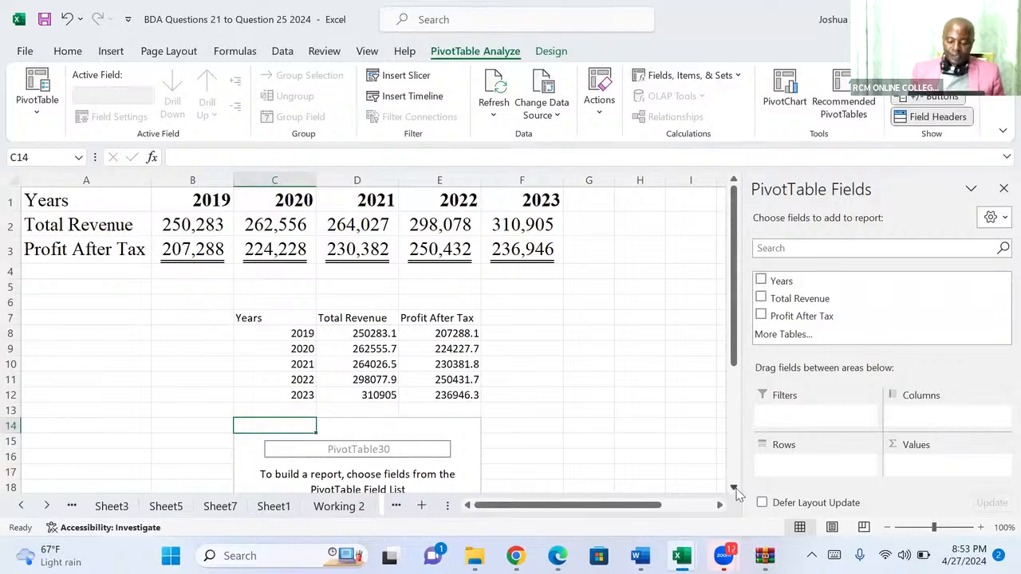
{"action": "scroll", "coordinate": [735, 492], "scroll_direction": "down", "scroll_amount": 2}
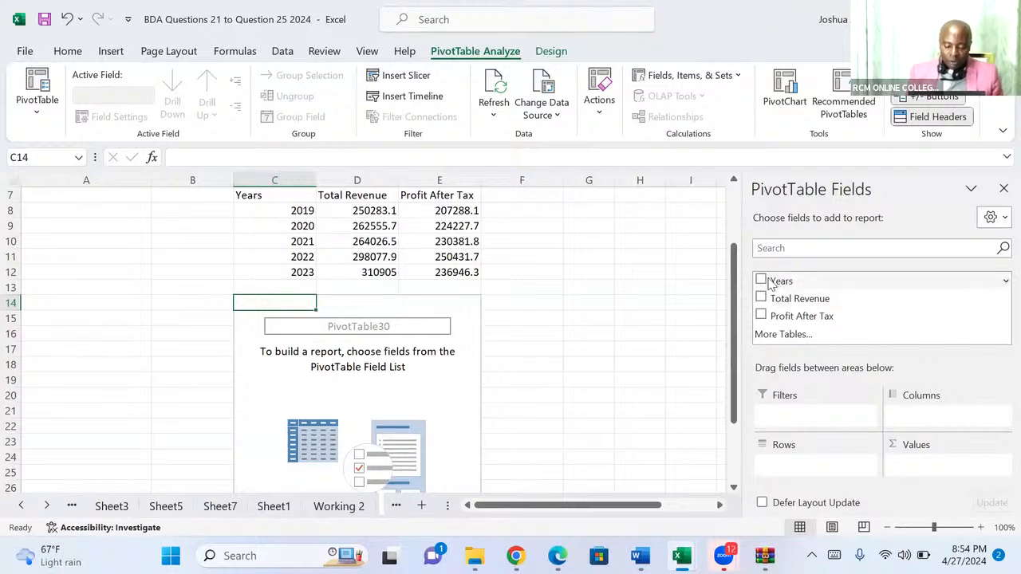
Build the PivotTable with Years as rows and the sums of Total Revenue and Profit After Tax as values.
{"action": "left_click_drag", "start_coordinate": [776, 281], "coordinate": [800, 470]}
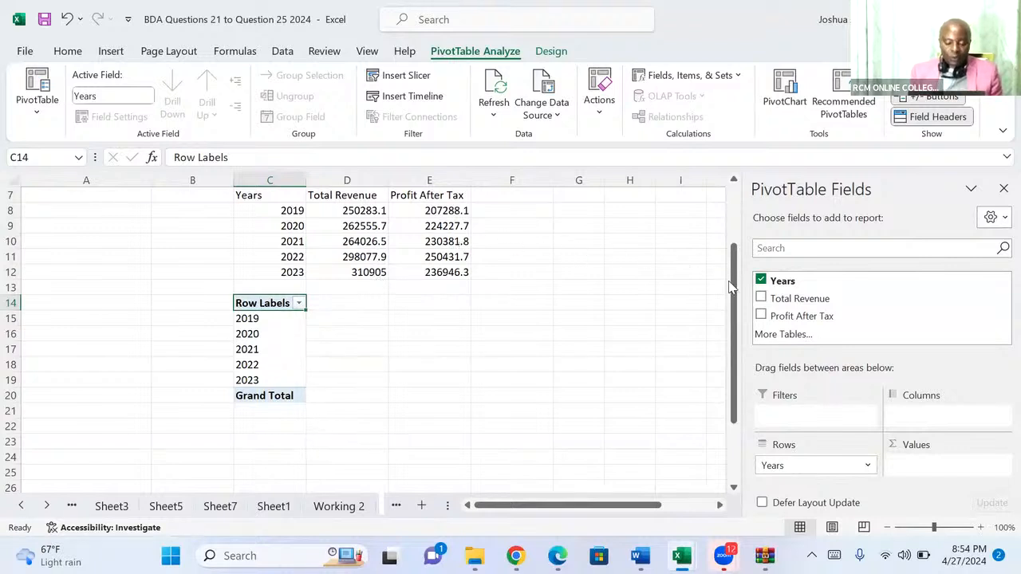
{"action": "left_click_drag", "start_coordinate": [764, 298], "coordinate": [935, 478]}
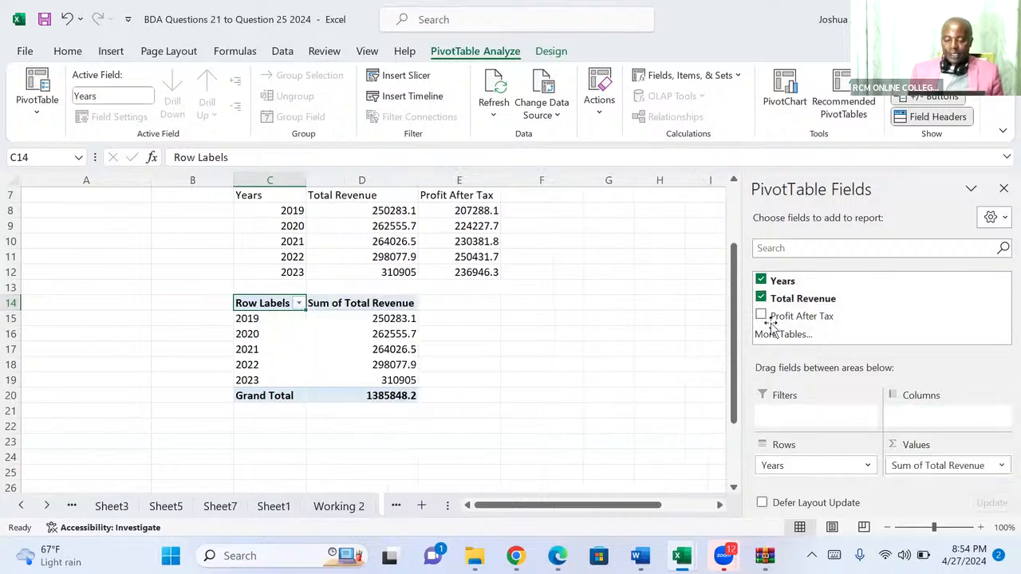
{"action": "left_click_drag", "start_coordinate": [763, 318], "coordinate": [931, 475]}
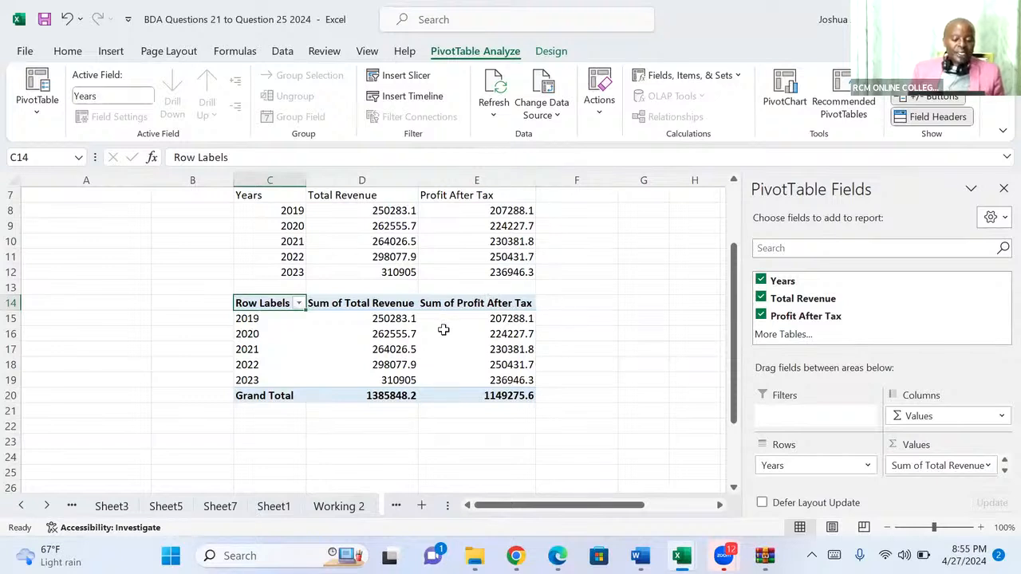
Insert a Clustered Column PivotChart based on the revenue and profit PivotTable.
{"action": "mouse_move", "coordinate": [449, 331]}
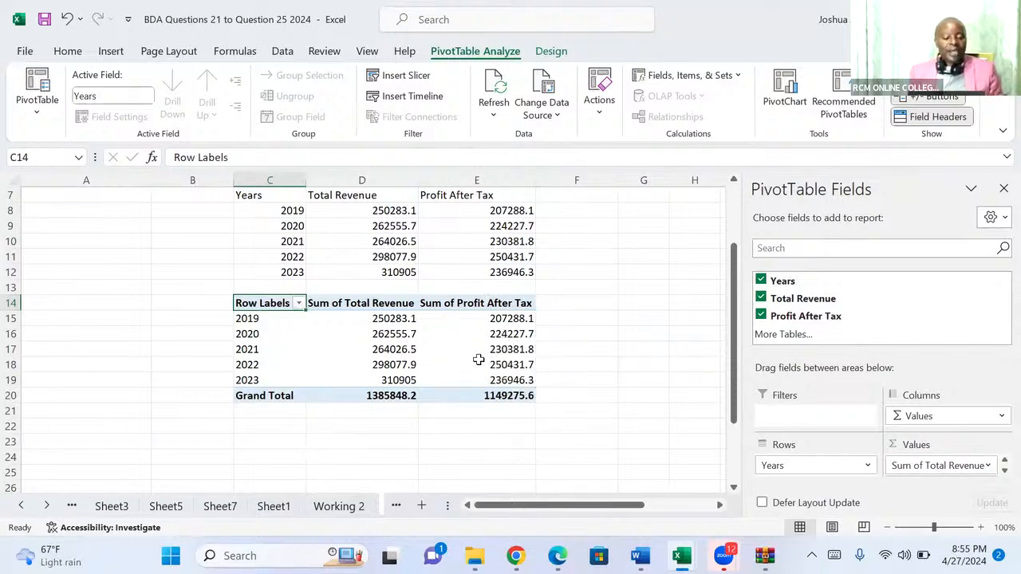
{"action": "mouse_move", "coordinate": [483, 361]}
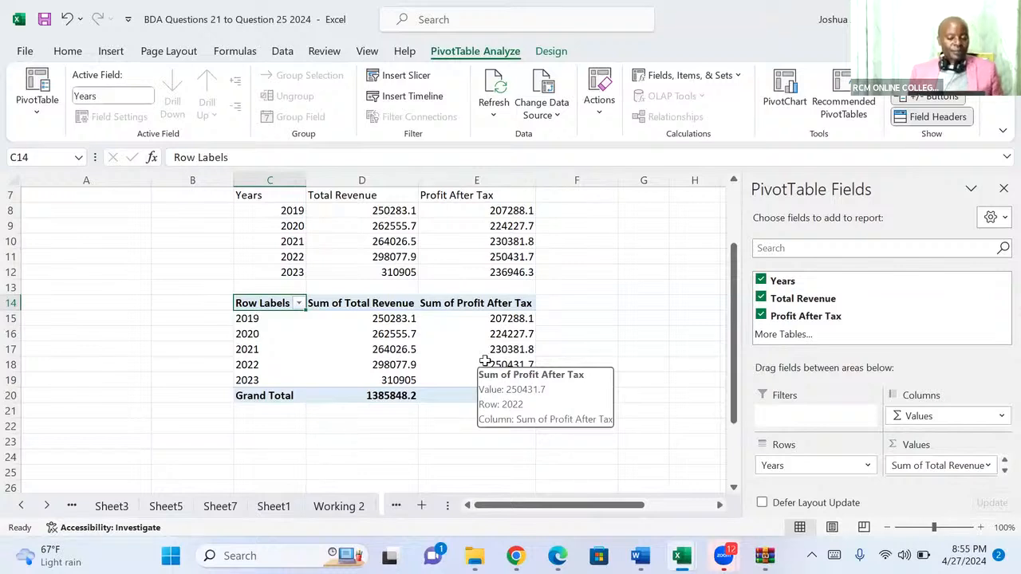
{"action": "left_click", "coordinate": [783, 94]}
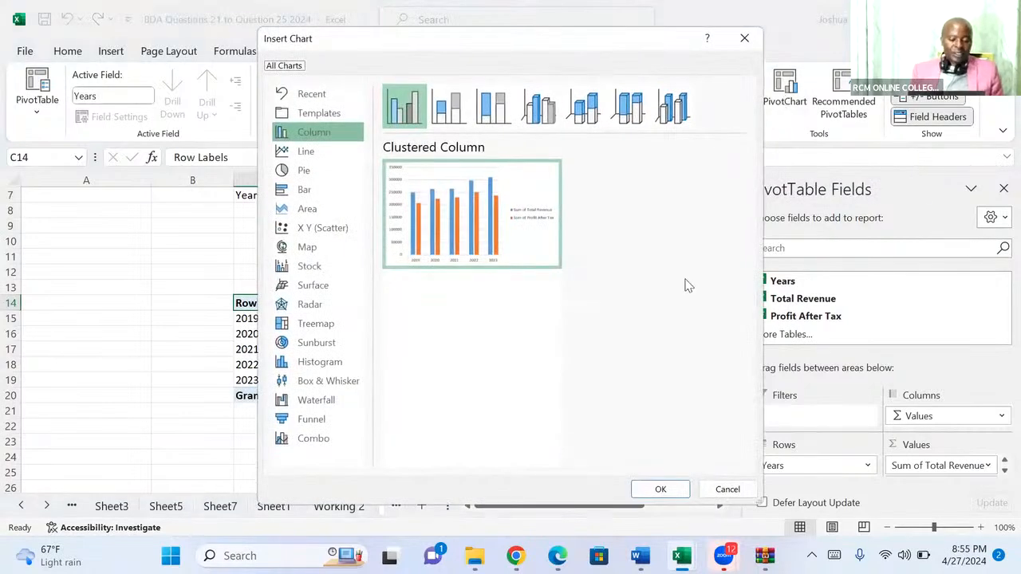
{"action": "left_click", "coordinate": [653, 491]}
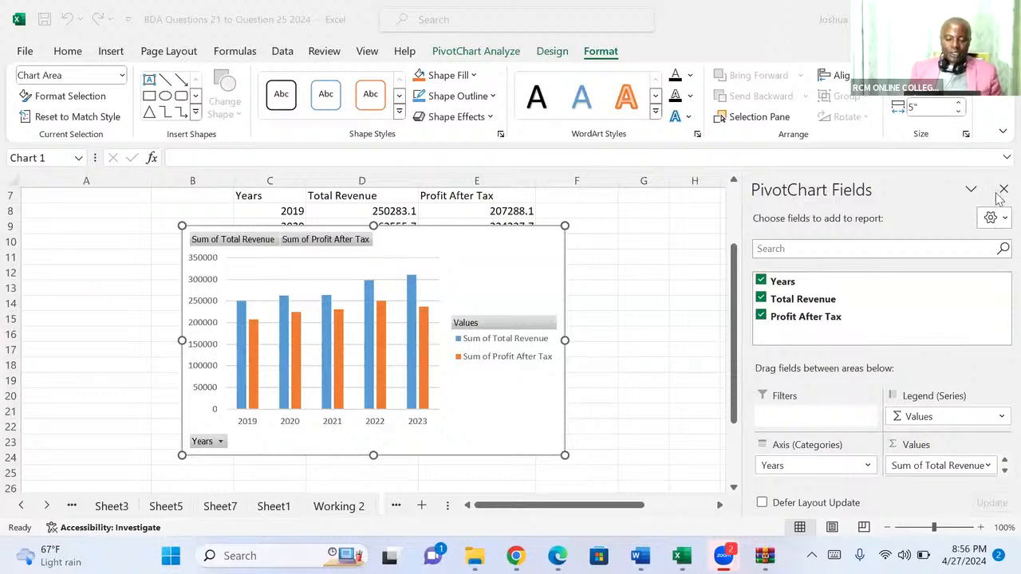
Close the PivotChart field list and move the chart directly below the PivotTable's Grand Total row.
{"action": "left_click", "coordinate": [1003, 190]}
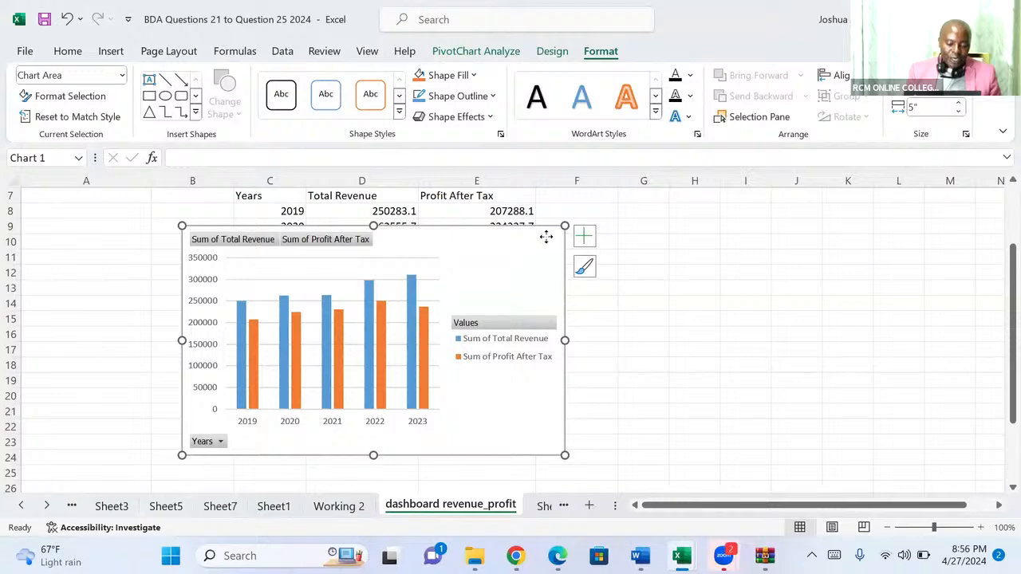
{"action": "left_click_drag", "start_coordinate": [547, 237], "coordinate": [932, 215]}
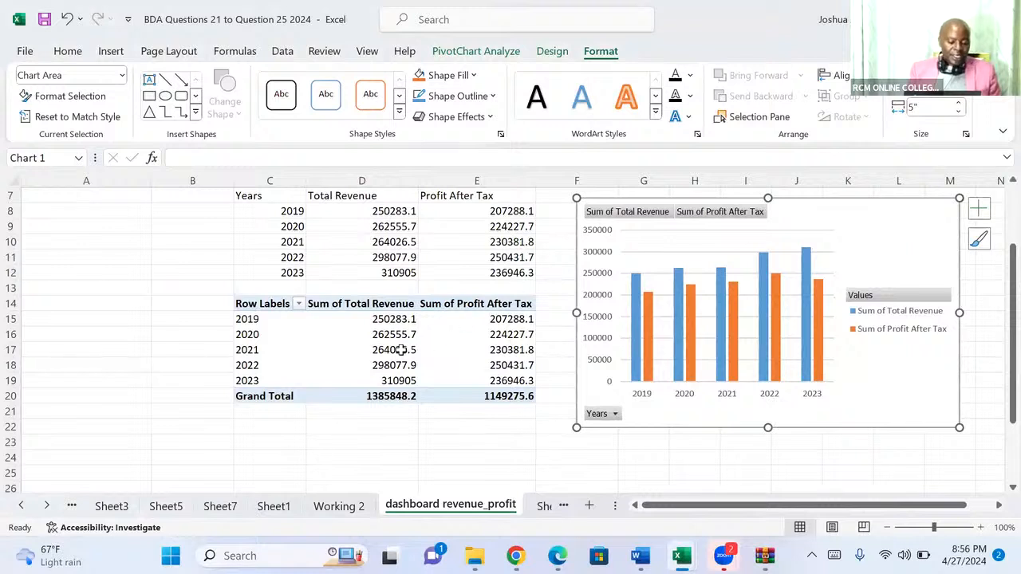
{"action": "mouse_move", "coordinate": [634, 318]}
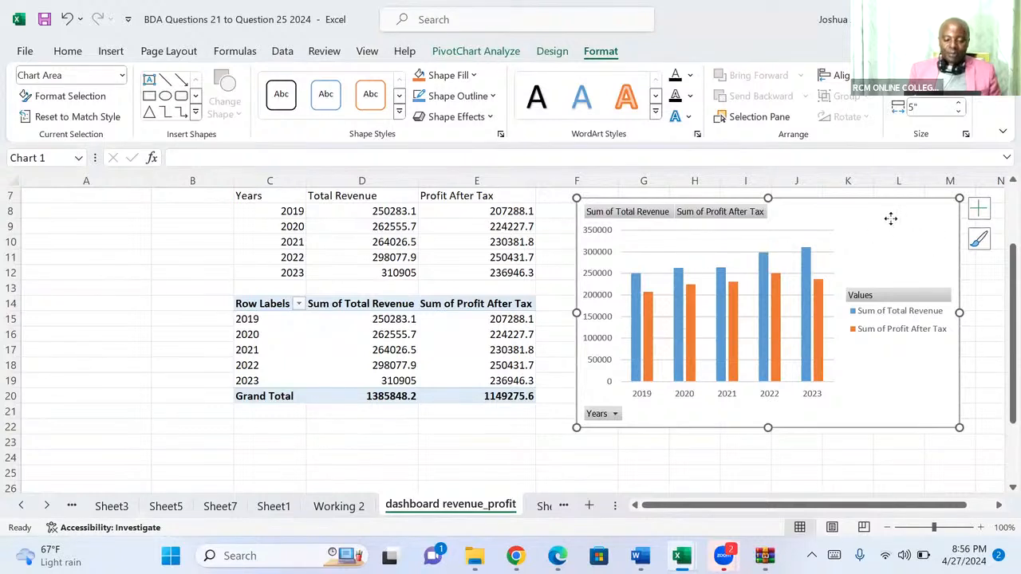
{"action": "left_click_drag", "start_coordinate": [891, 219], "coordinate": [520, 437]}
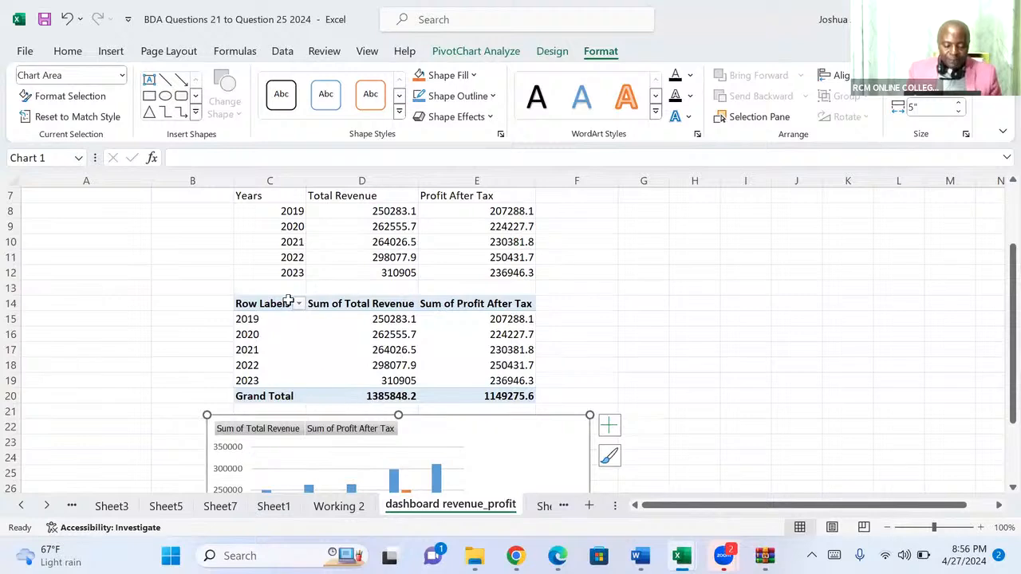
Insert three blank rows at row 13, between the transposed data and the PivotTable.
{"action": "left_click", "coordinate": [12, 287]}
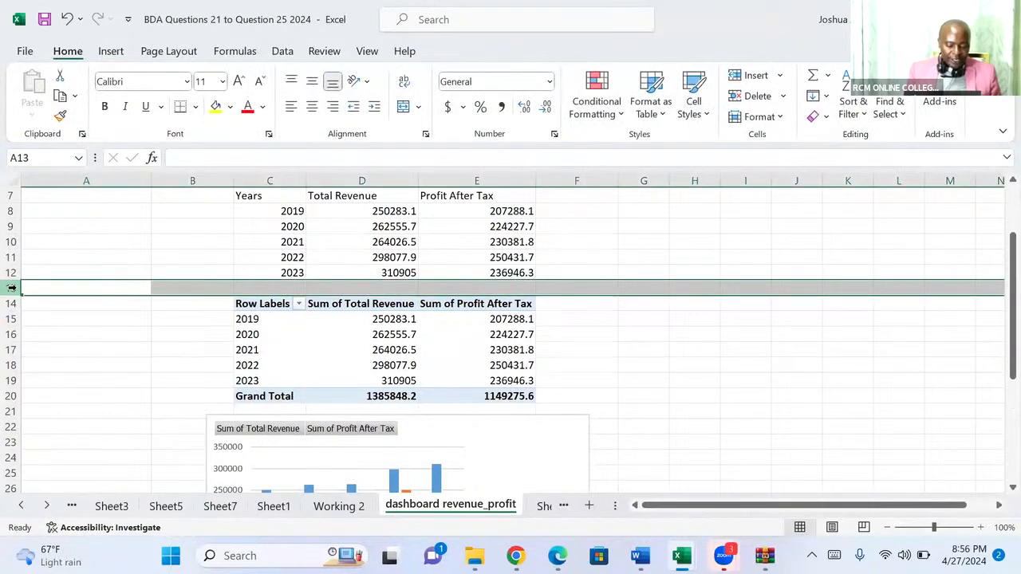
{"action": "key", "text": "ctrl+shift+plus"}
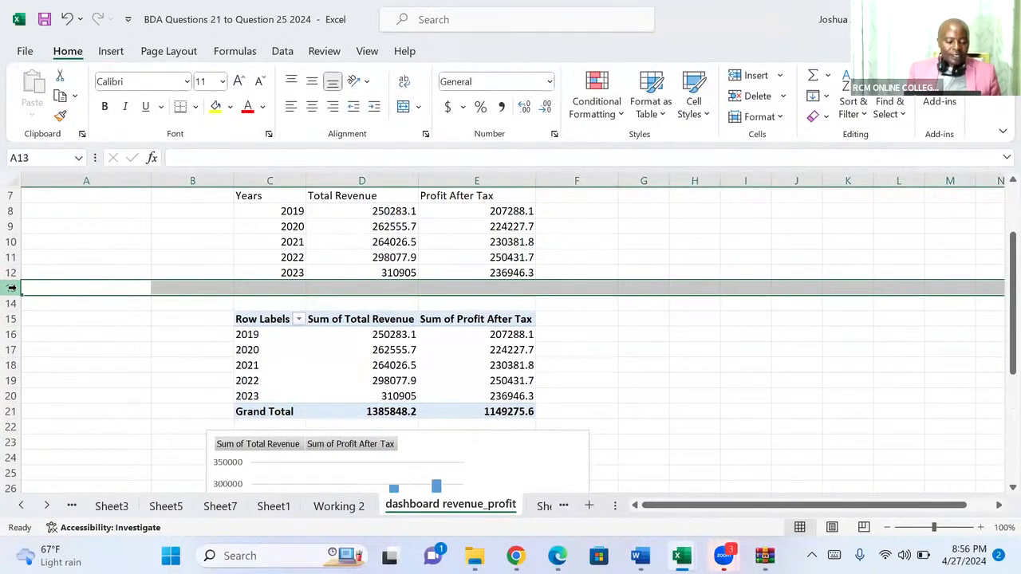
{"action": "key", "text": "ctrl+shift+plus"}
{"action": "key", "text": "ctrl+shift+plus"}
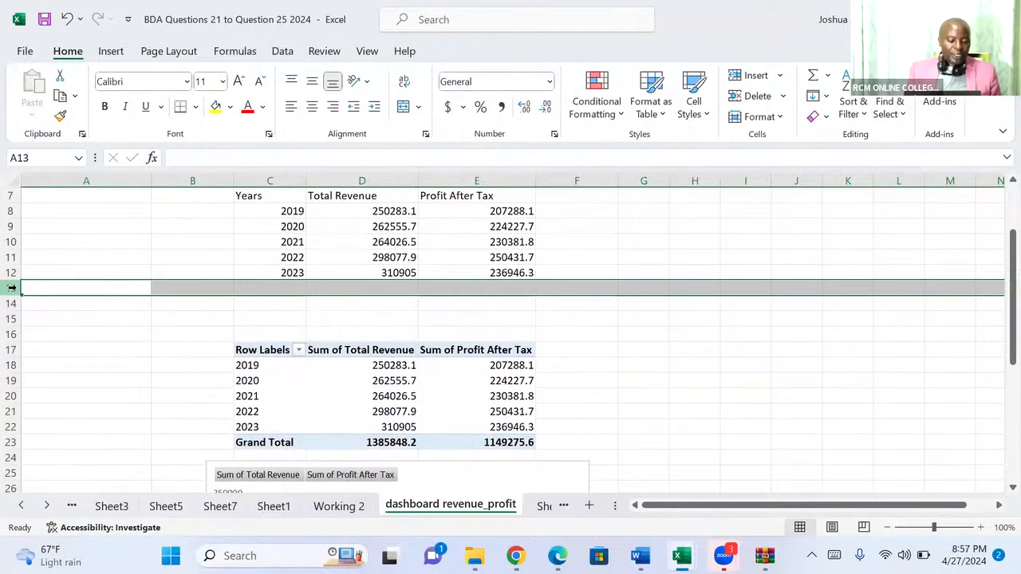
Enter the heading "1. Dashboard -Revenue and PAT" in cell C15 above the PivotTable and make it bold.
{"action": "left_click", "coordinate": [254, 317]}
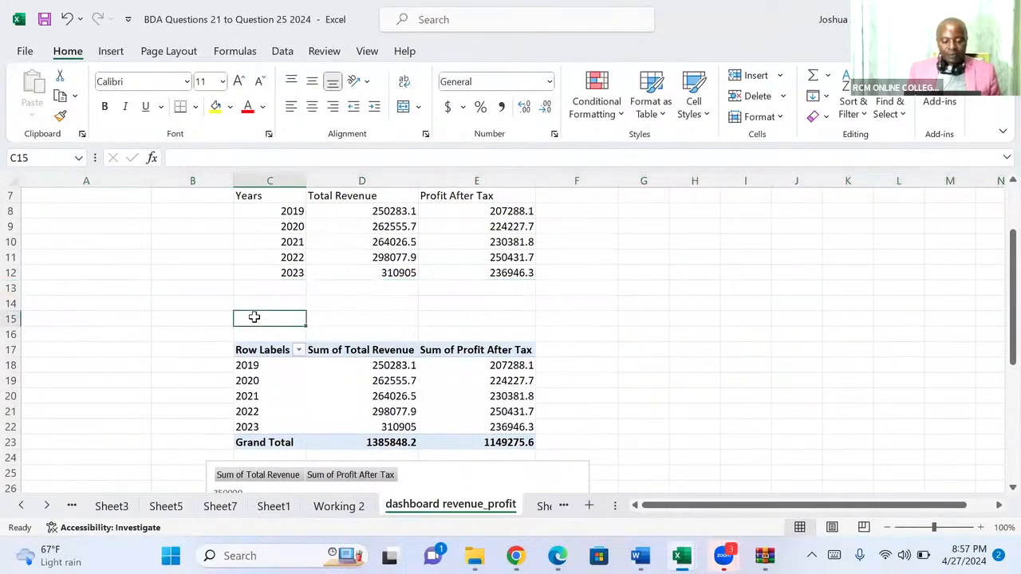
{"action": "type", "text": "1"}
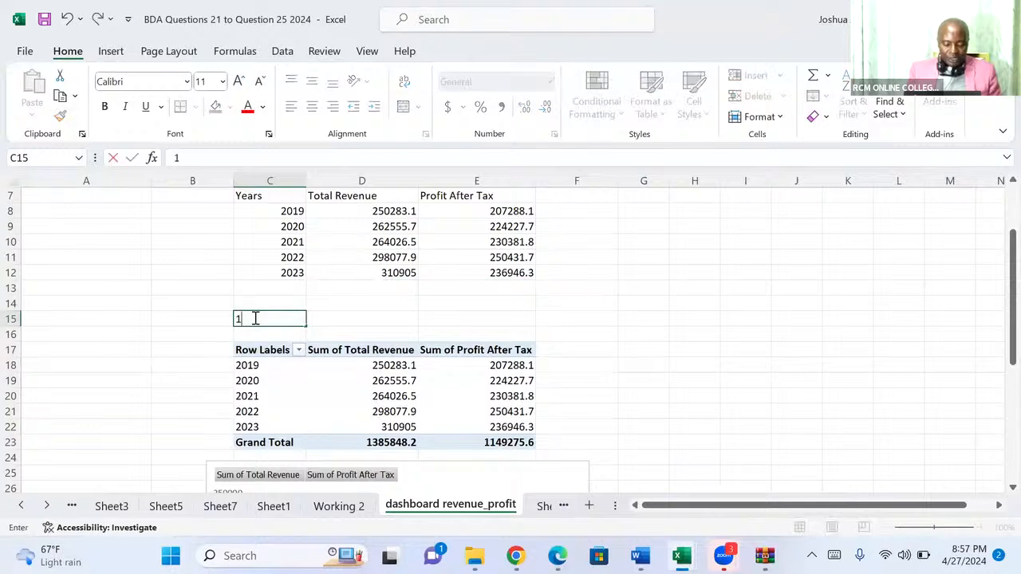
{"action": "type", "text": ". "}
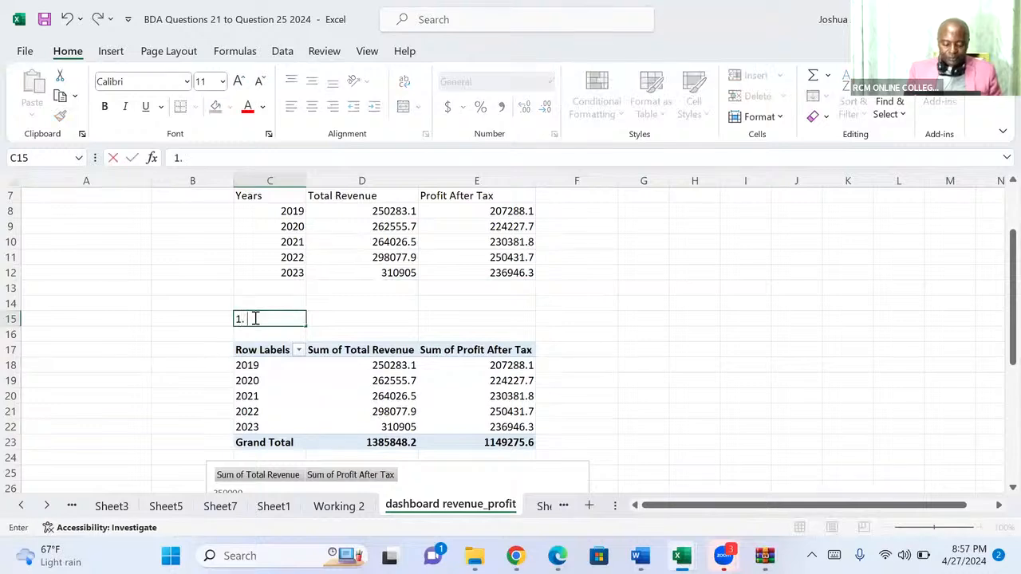
{"action": "type", "text": "Dashb"}
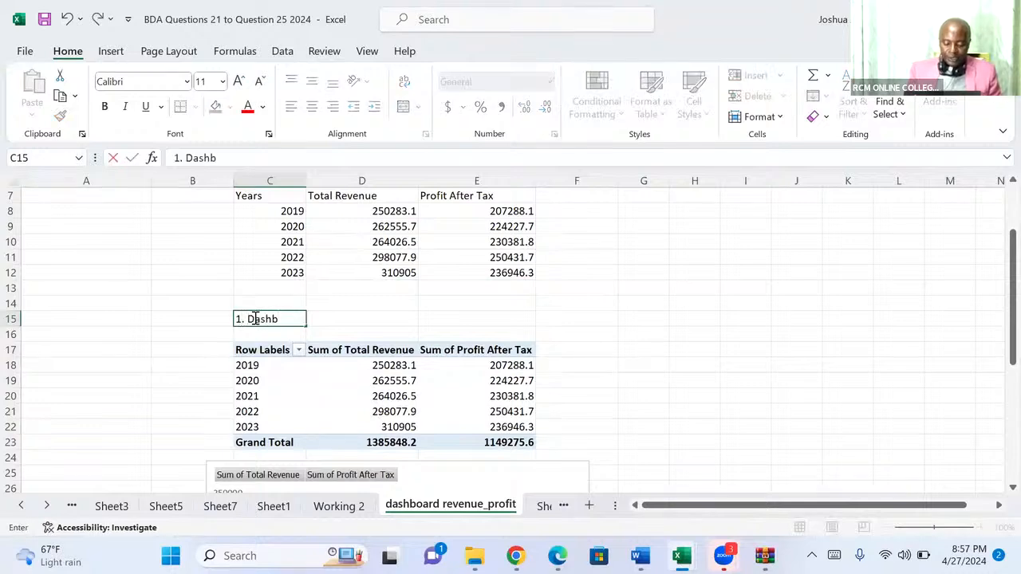
{"action": "type", "text": "oard"}
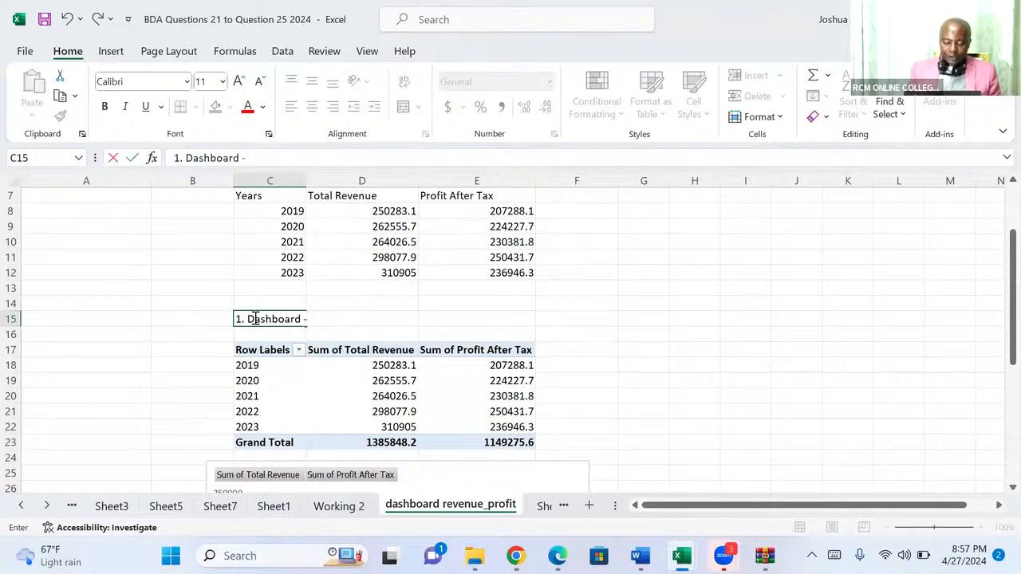
{"action": "type", "text": " -Re"}
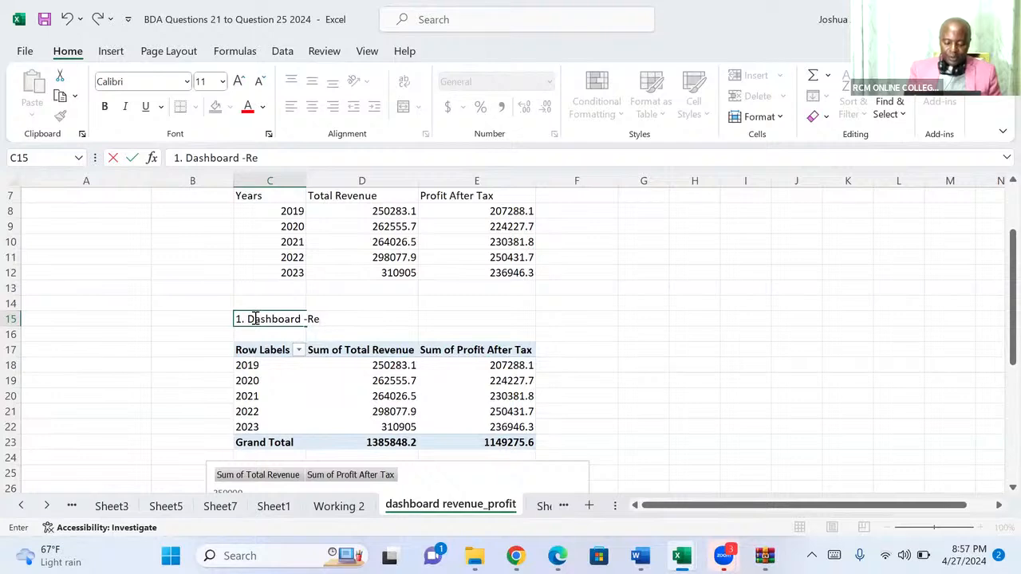
{"action": "type", "text": "venue a"}
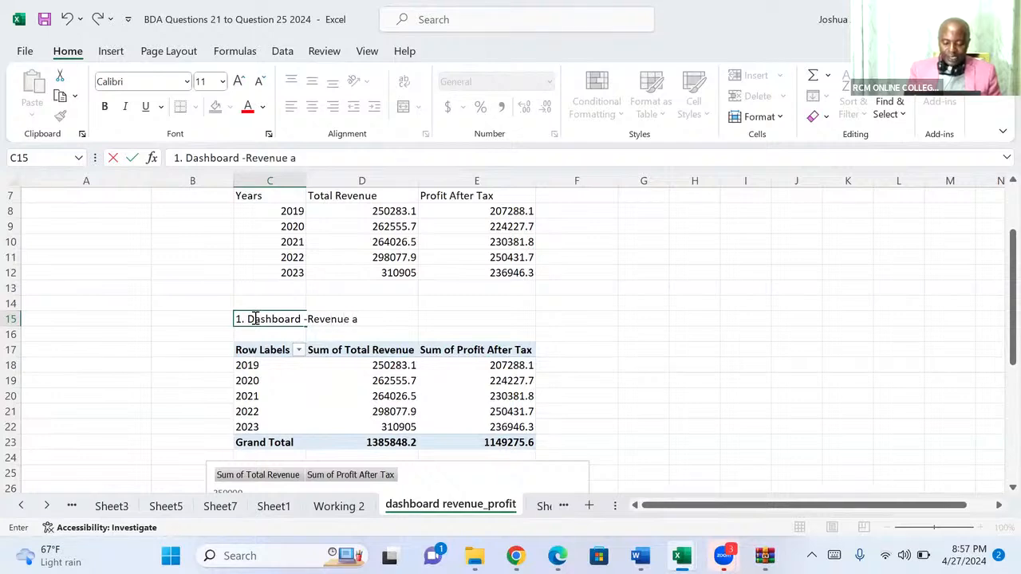
{"action": "type", "text": "nd PAT"}
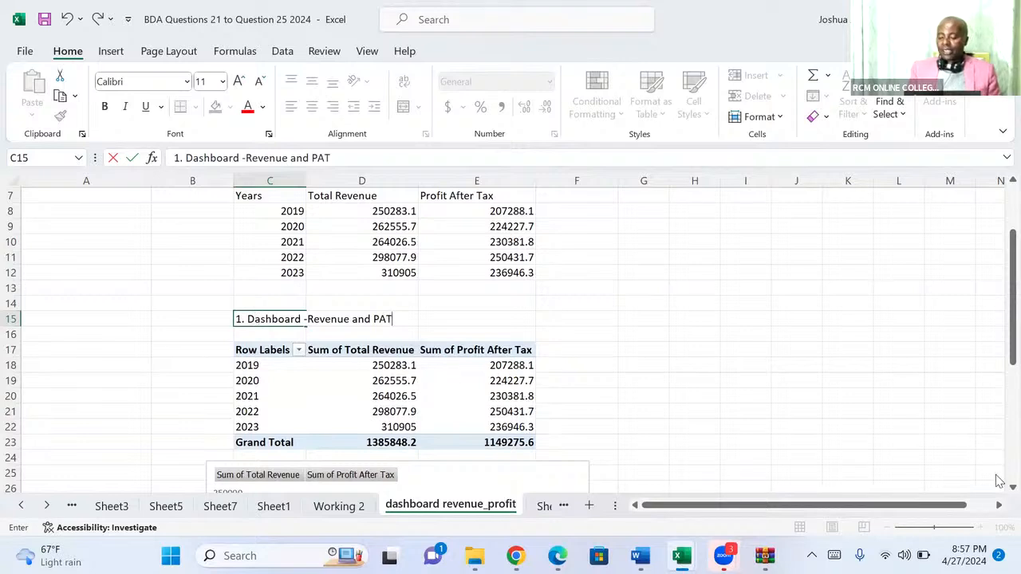
{"action": "scroll", "coordinate": [997, 493], "scroll_direction": "down", "scroll_amount": 1}
{"action": "scroll", "coordinate": [997, 493], "scroll_direction": "down", "scroll_amount": 3}
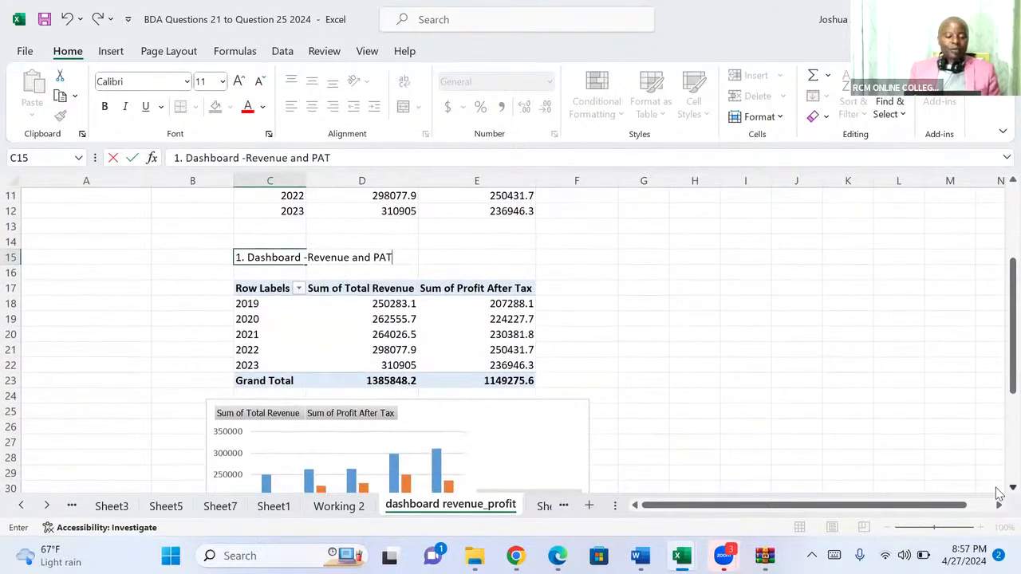
{"action": "scroll", "coordinate": [997, 492], "scroll_direction": "down", "scroll_amount": 2}
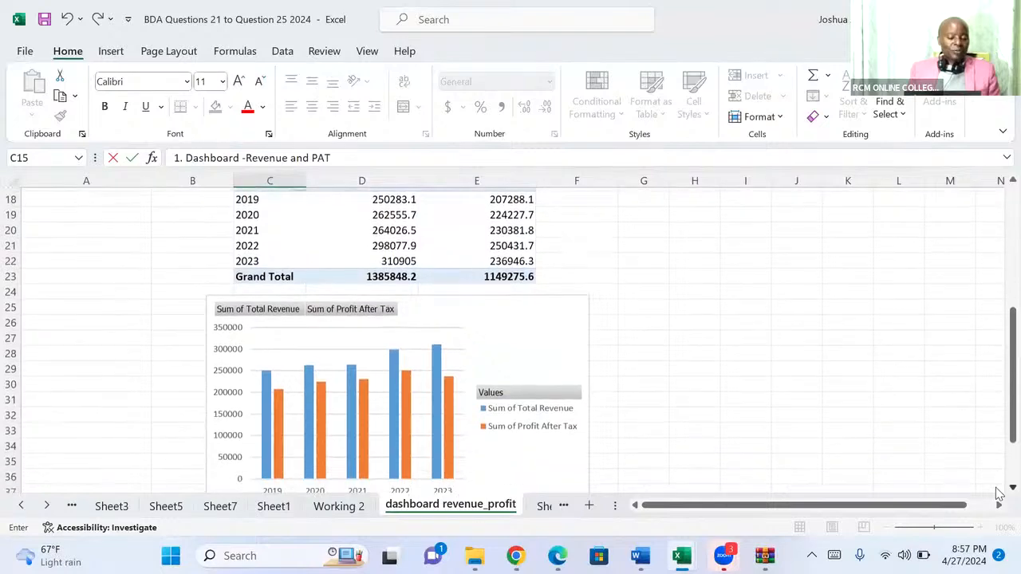
{"action": "key", "text": "Up"}
{"action": "key", "text": "Up"}
{"action": "key", "text": "Up"}
{"action": "key", "text": "Up"}
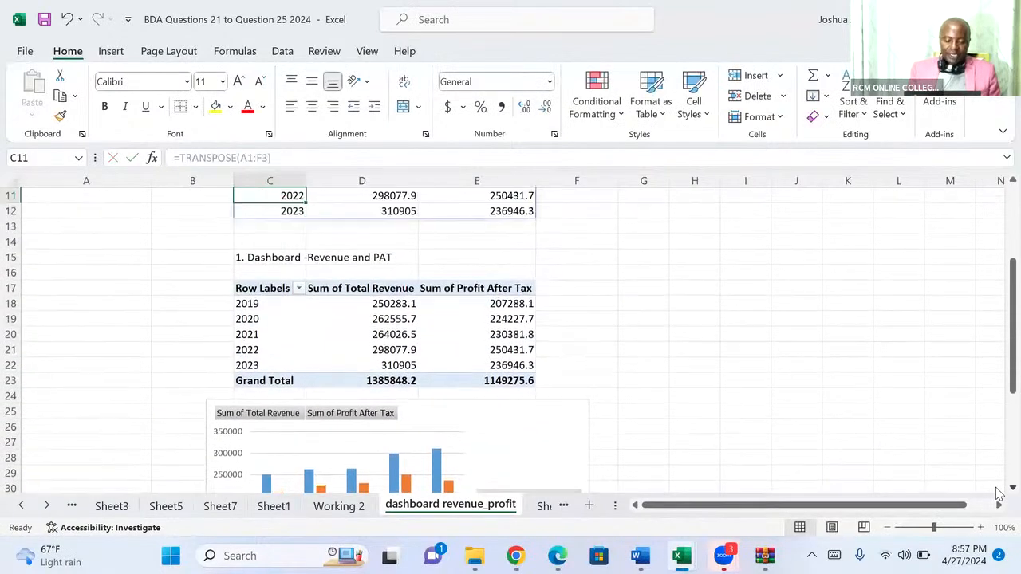
{"action": "left_click", "coordinate": [250, 256]}
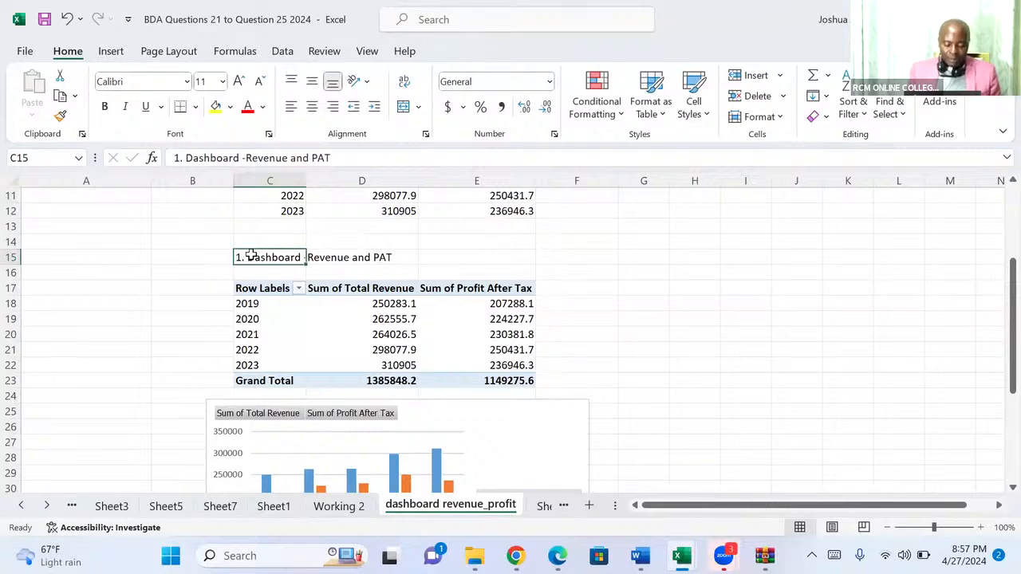
{"action": "key", "text": "ctrl+b"}
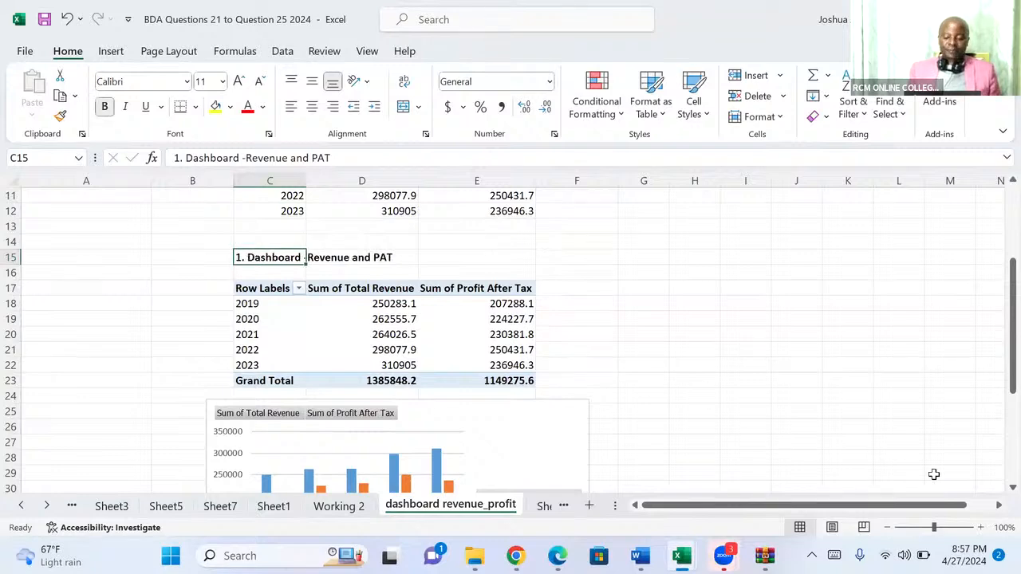
Filter the PivotChart's Years field to show only 2022 and 2023.
{"action": "scroll", "coordinate": [997, 493], "scroll_direction": "down", "scroll_amount": 3}
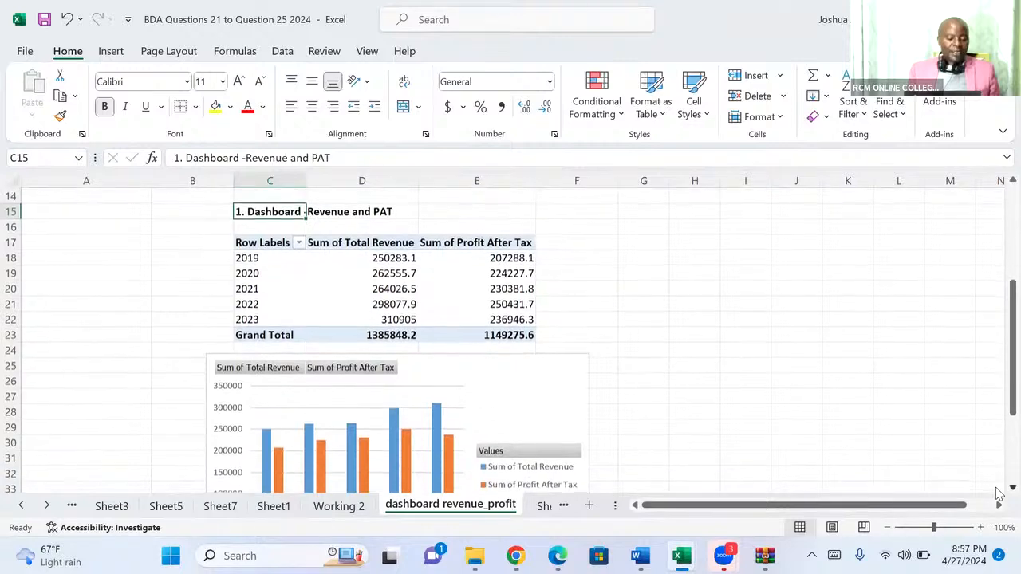
{"action": "scroll", "coordinate": [997, 493], "scroll_direction": "down", "scroll_amount": 1}
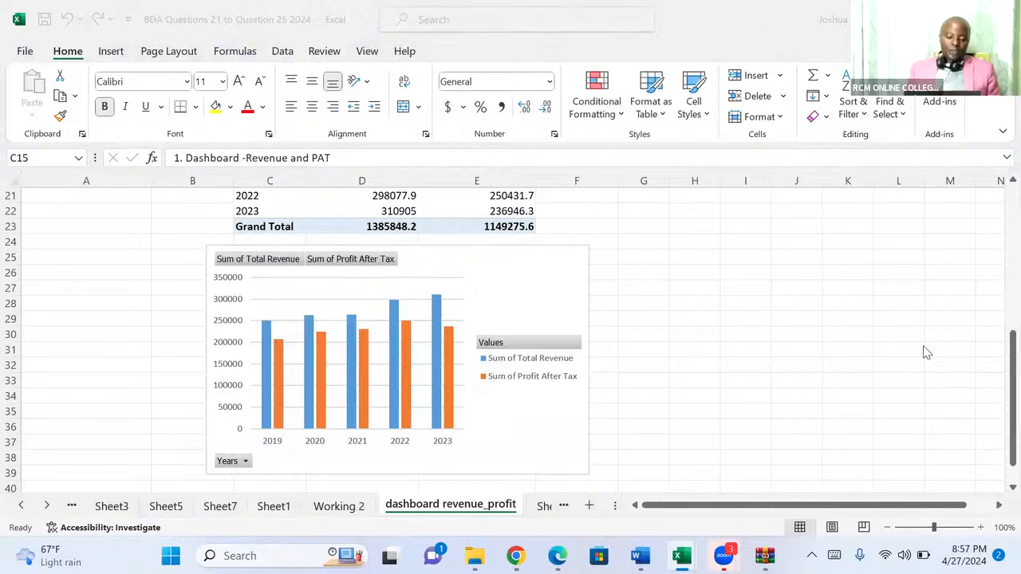
{"action": "left_click", "coordinate": [244, 465]}
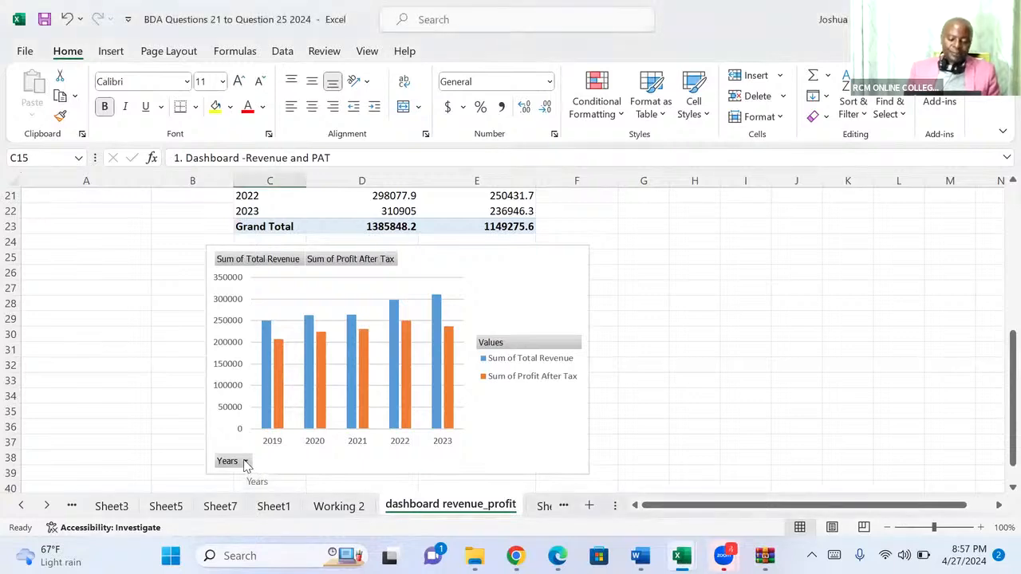
{"action": "left_click", "coordinate": [245, 463]}
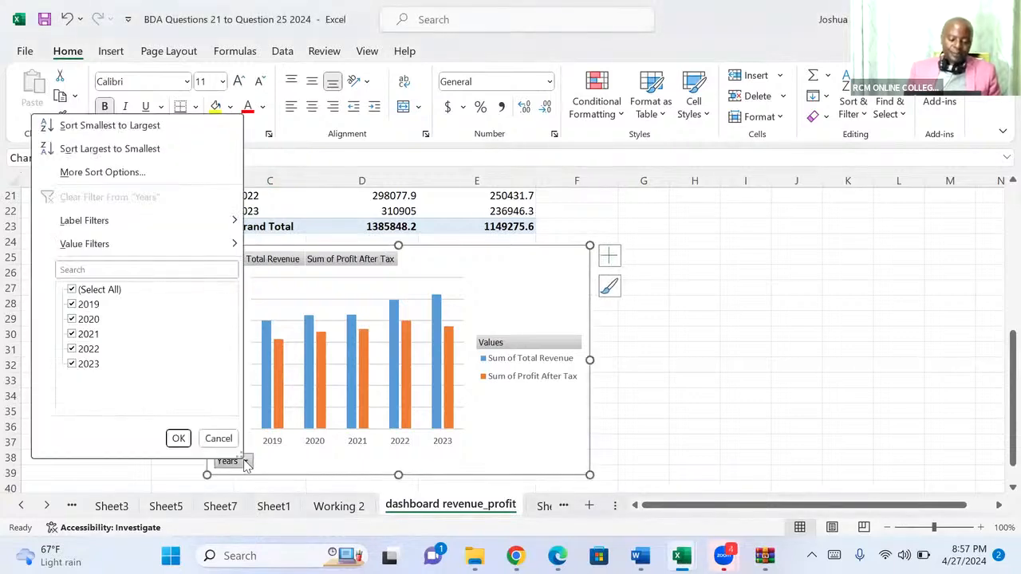
{"action": "left_click", "coordinate": [73, 291]}
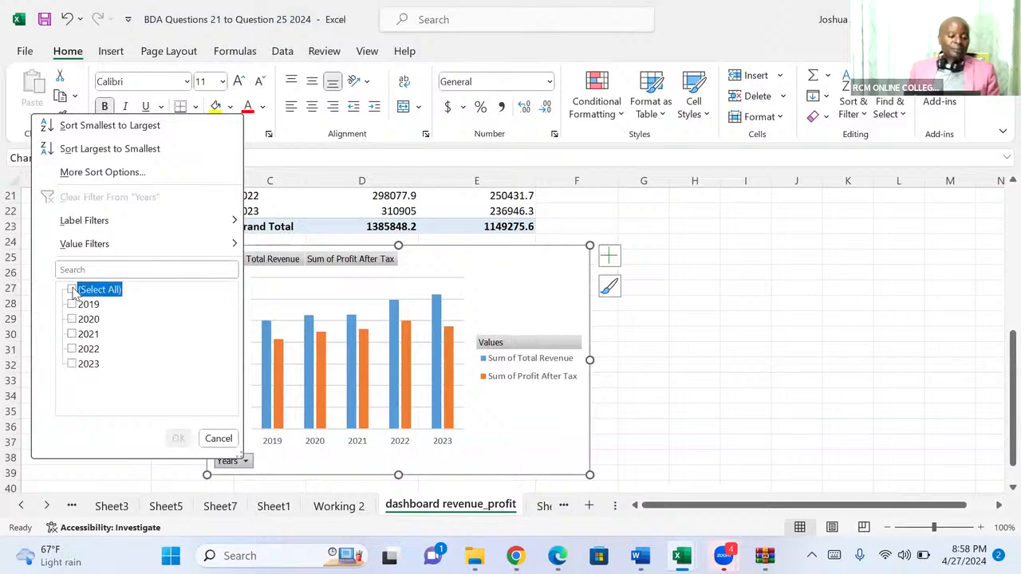
{"action": "left_click", "coordinate": [72, 349]}
{"action": "left_click", "coordinate": [72, 364]}
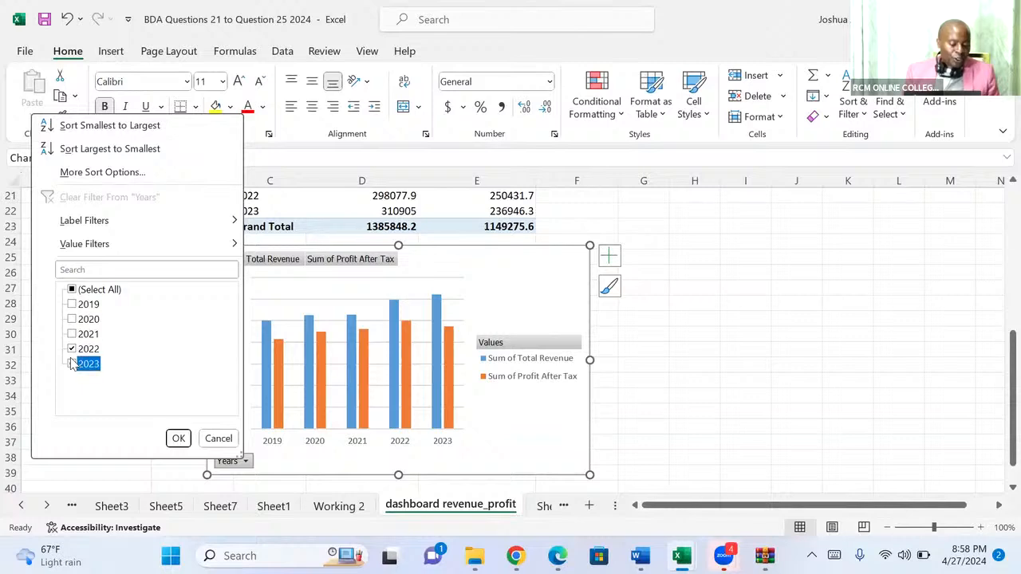
{"action": "left_click", "coordinate": [179, 439]}
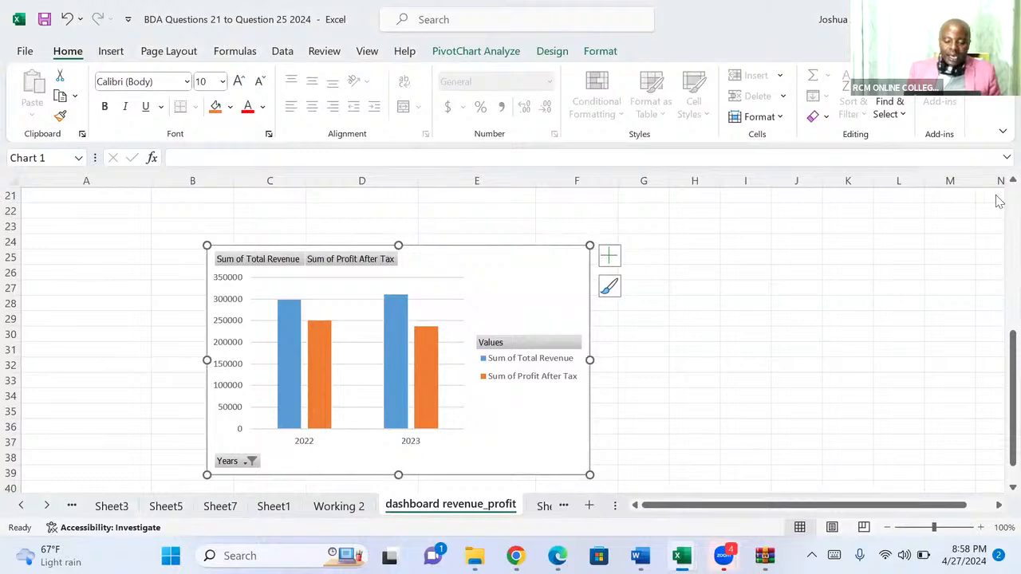
{"action": "scroll", "coordinate": [999, 185], "scroll_direction": "up", "scroll_amount": 1}
{"action": "scroll", "coordinate": [1000, 185], "scroll_direction": "up", "scroll_amount": 1}
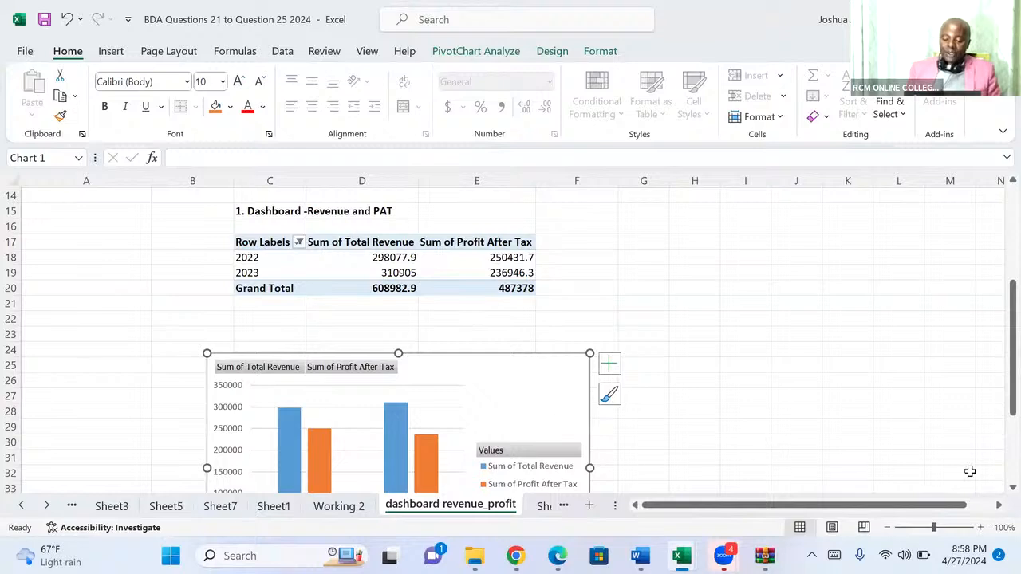
Add a chart title to the PivotChart and set its text to "REVENUE_PAT CHART".
{"action": "scroll", "coordinate": [997, 488], "scroll_direction": "down", "scroll_amount": 2}
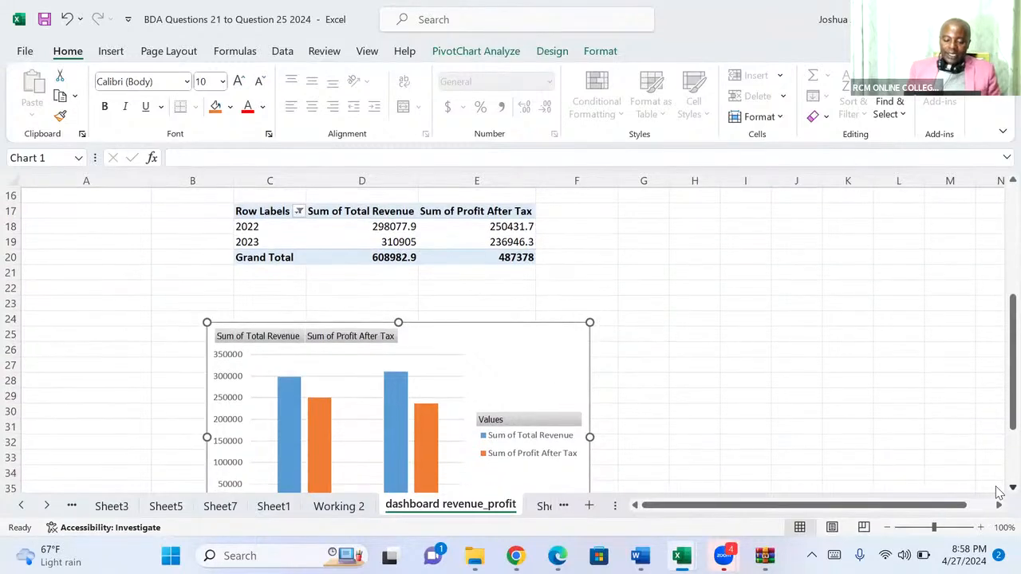
{"action": "left_click", "coordinate": [1012, 488]}
{"action": "left_click", "coordinate": [1012, 489]}
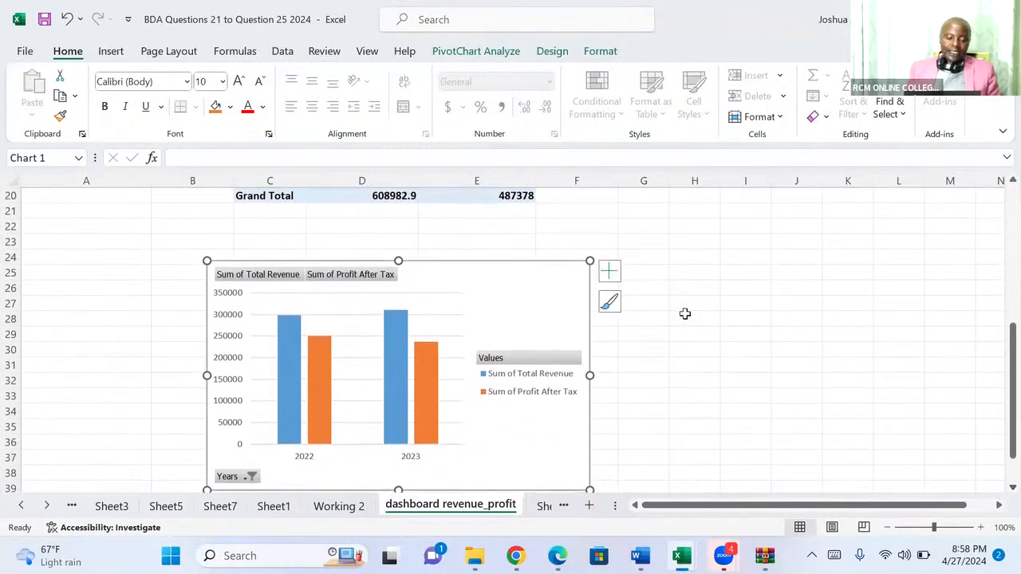
{"action": "left_click", "coordinate": [610, 275]}
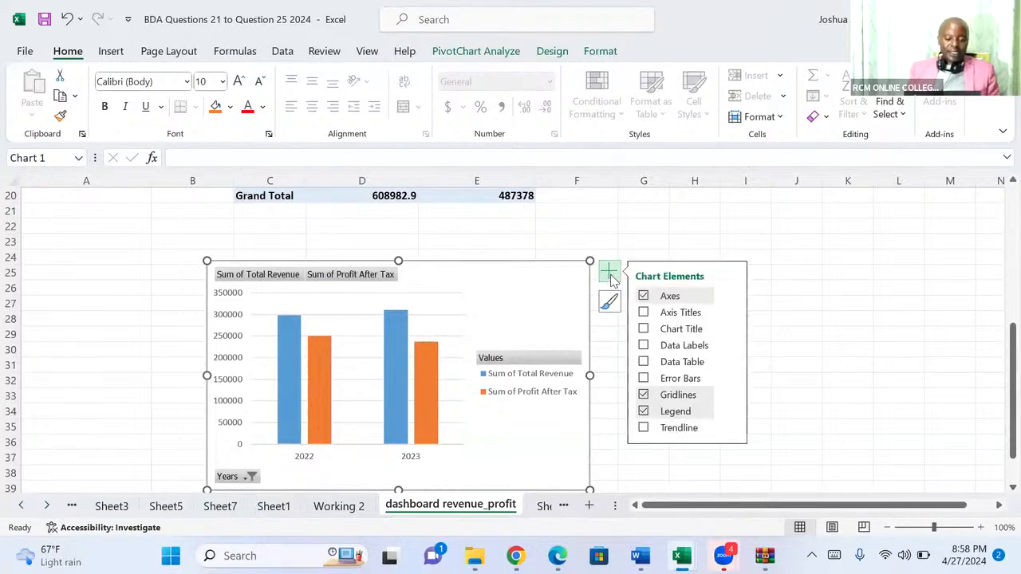
{"action": "left_click", "coordinate": [643, 330]}
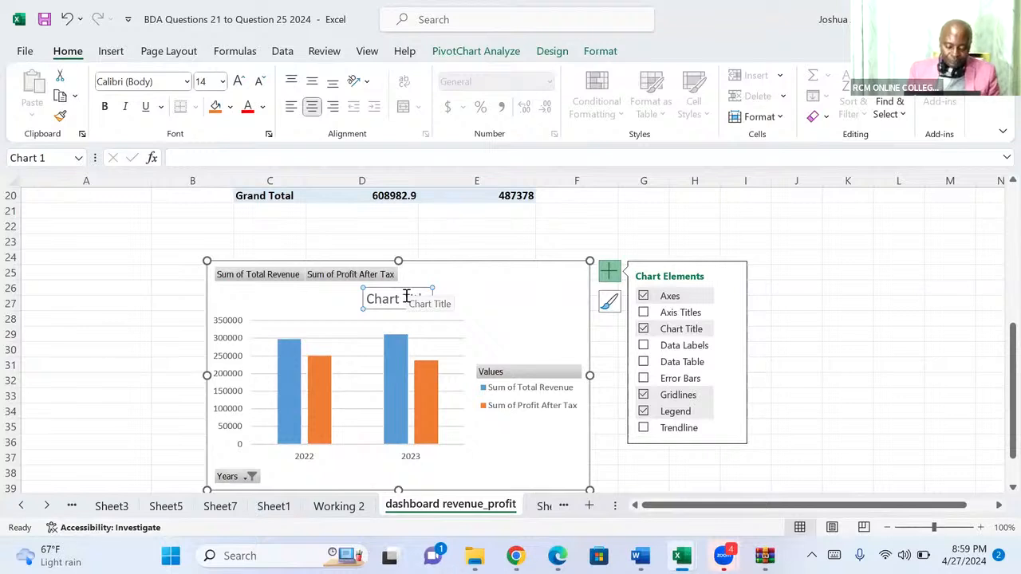
{"action": "type", "text": "REVENUE"}
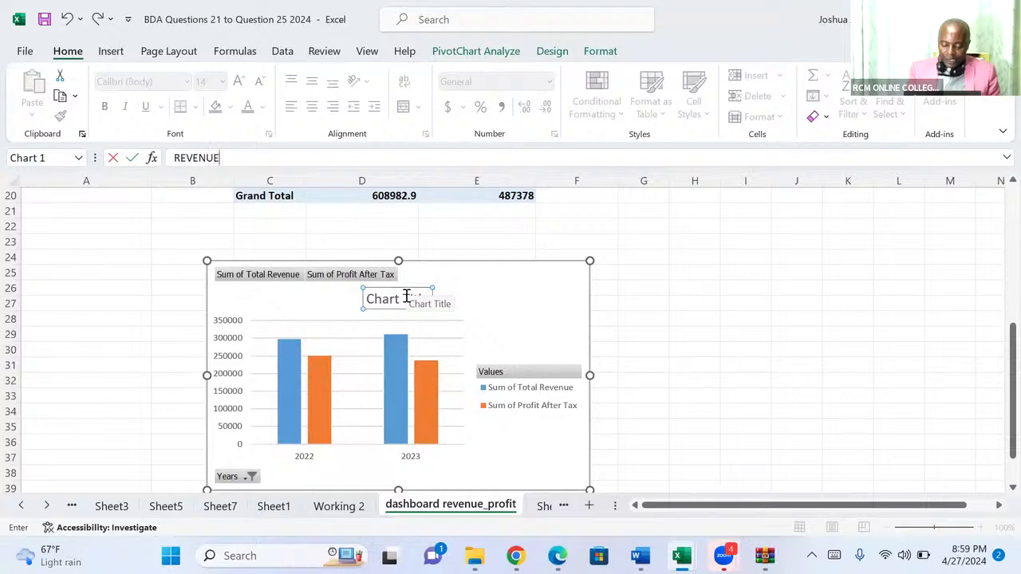
{"action": "type", "text": "_"}
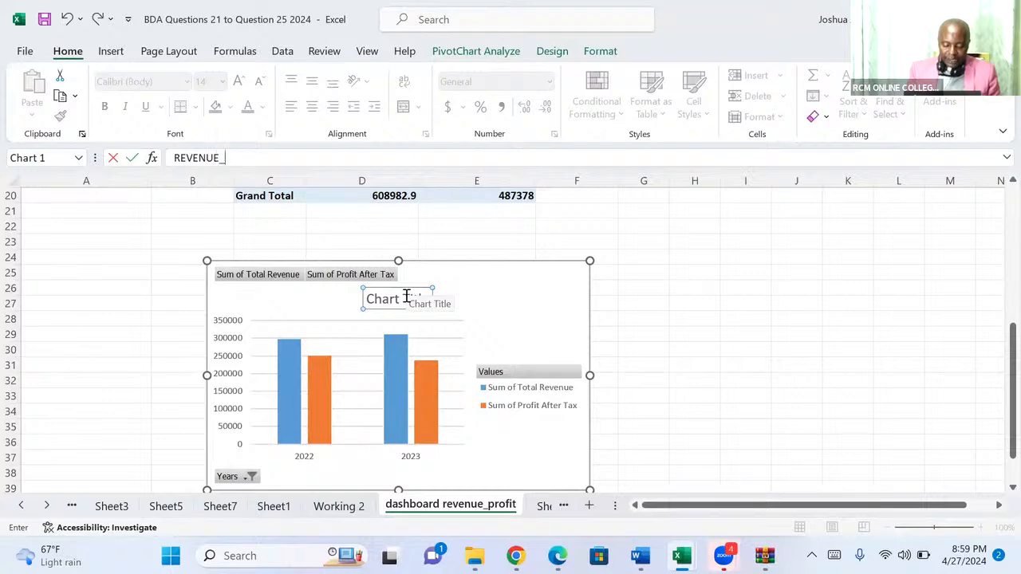
{"action": "type", "text": "PAT"}
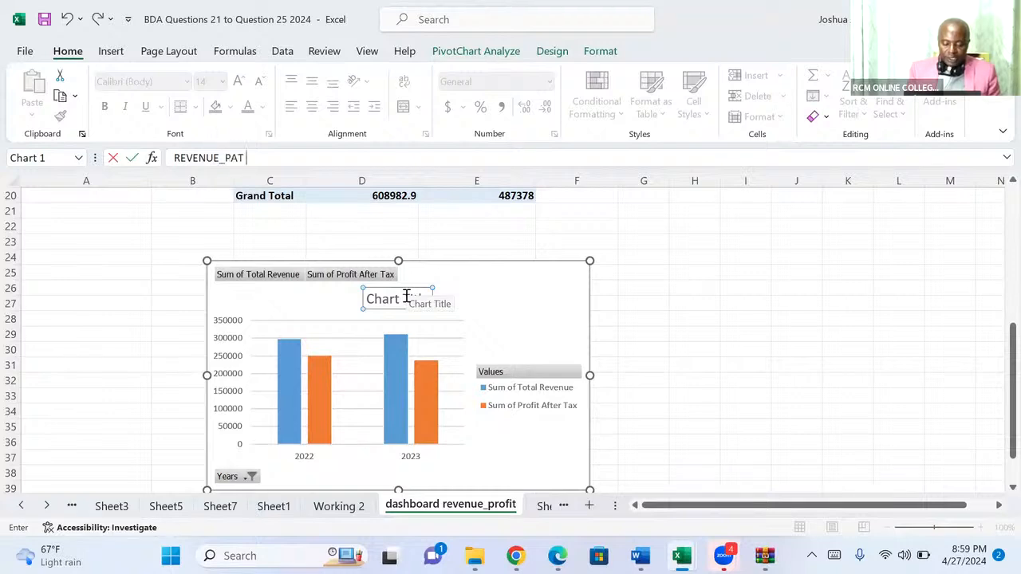
{"action": "type", "text": " CHART"}
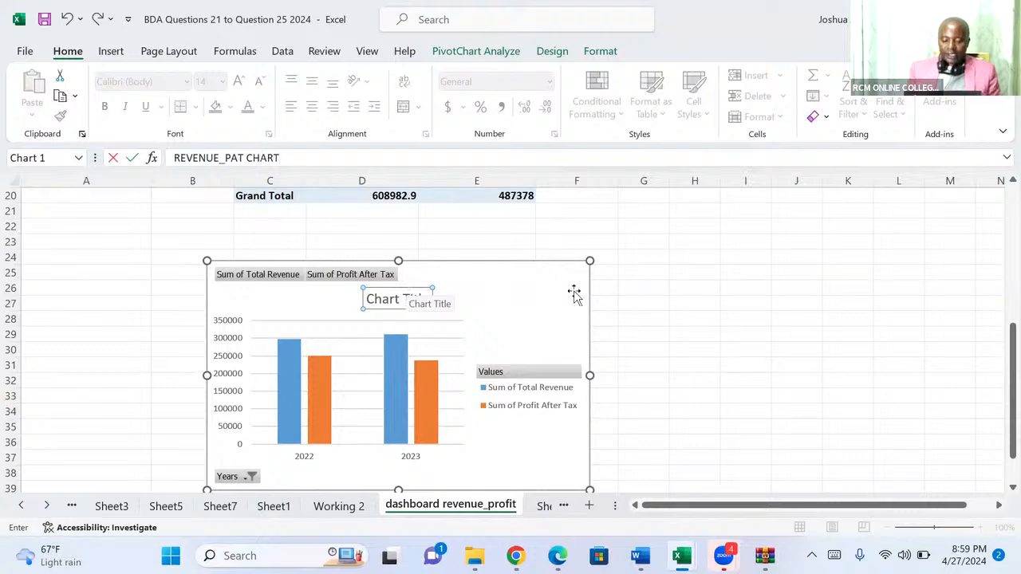
{"action": "key", "text": "Return"}
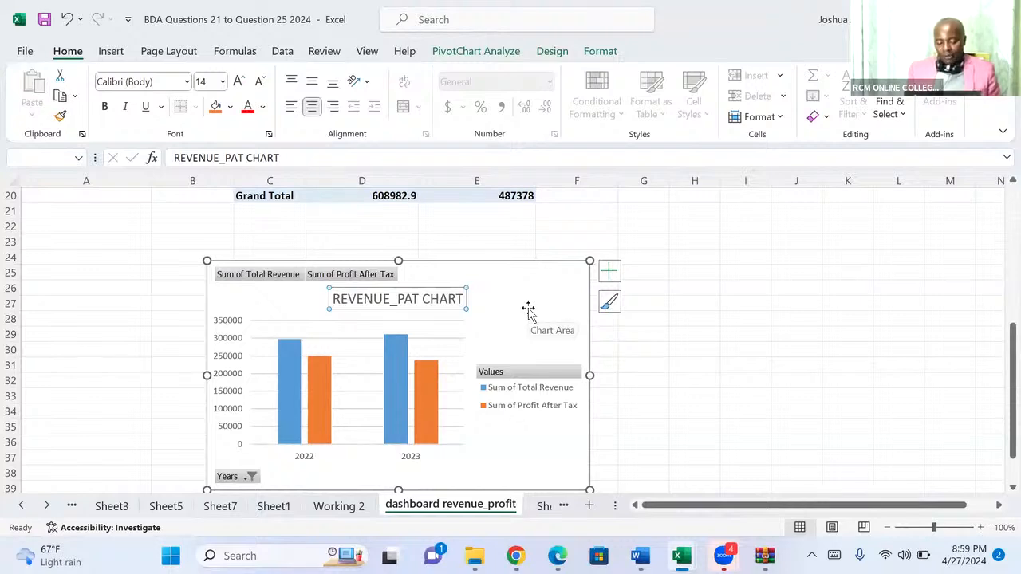
Add axis titles to the PivotChart and name the horizontal axis "Years".
{"action": "left_click", "coordinate": [609, 274]}
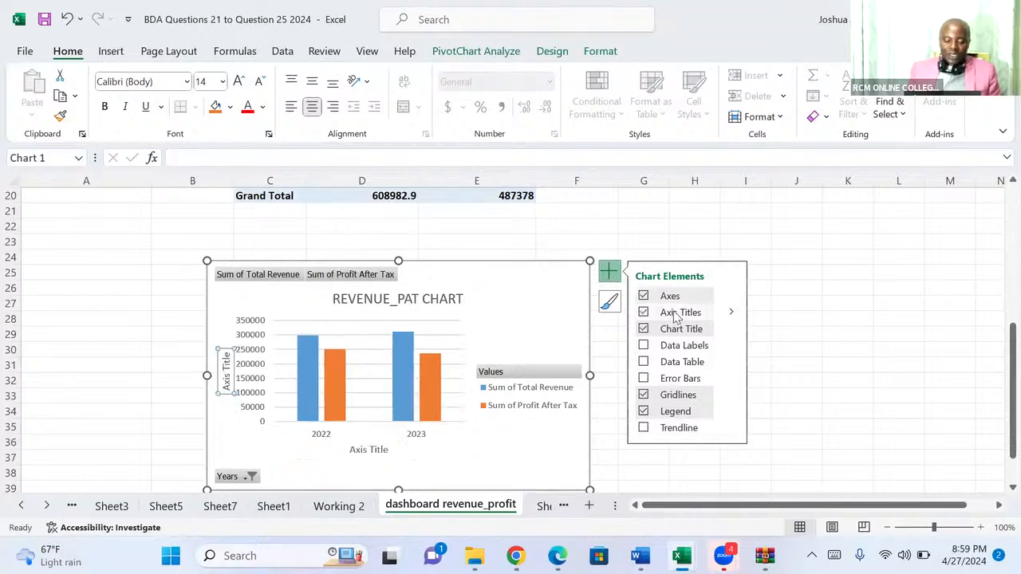
{"action": "left_click", "coordinate": [361, 450]}
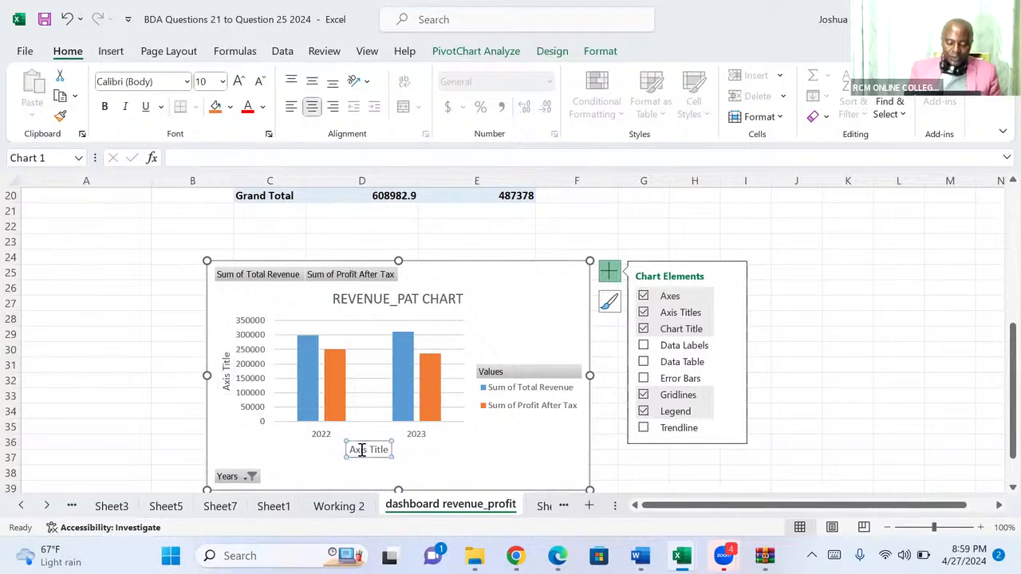
{"action": "type", "text": "yEA"}
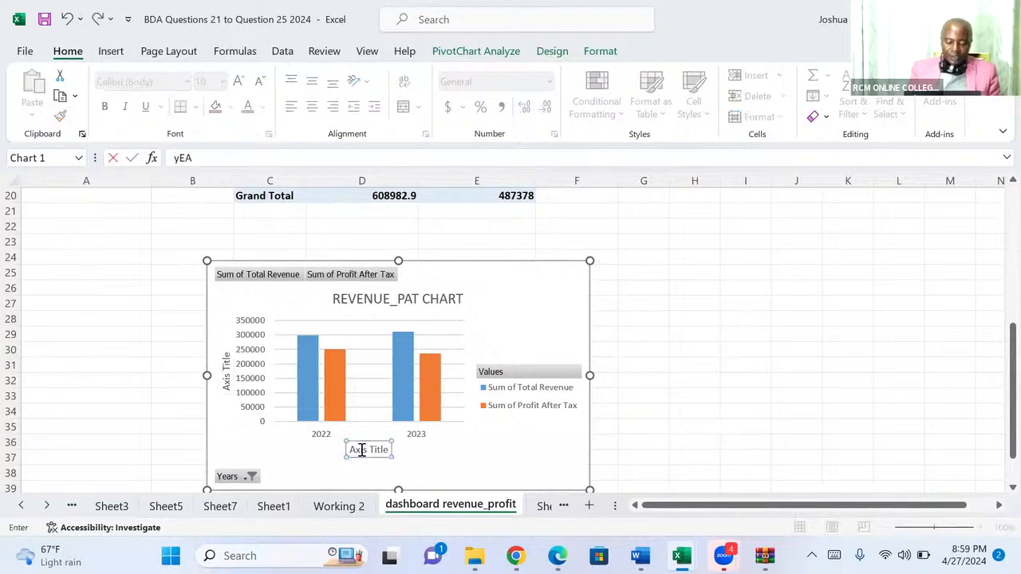
{"action": "type", "text": "RS"}
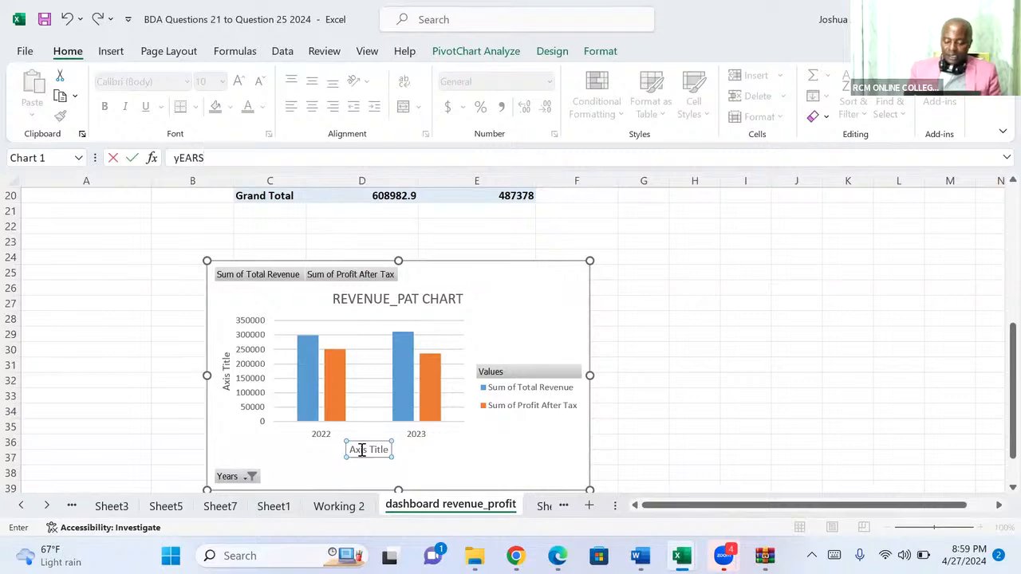
{"action": "key", "text": "Return"}
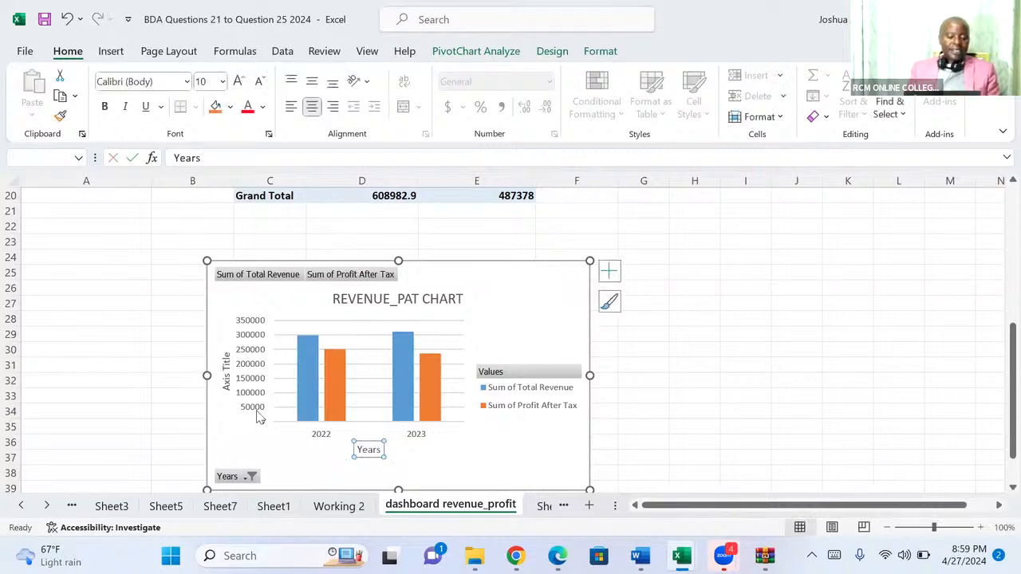
Set the PivotChart's vertical axis title to "Ksh.".
{"action": "left_click", "coordinate": [226, 374]}
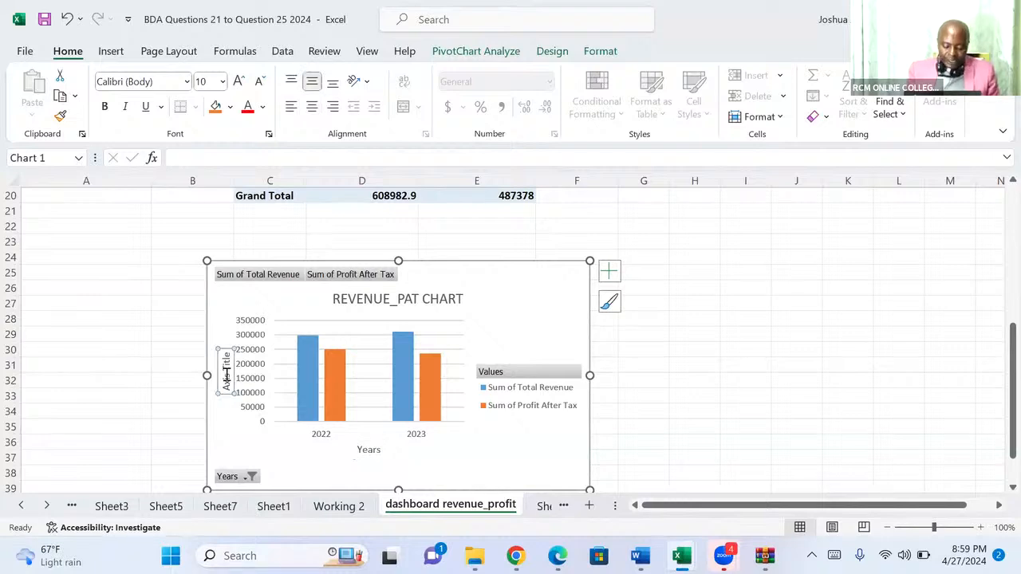
{"action": "type", "text": "Ksh"}
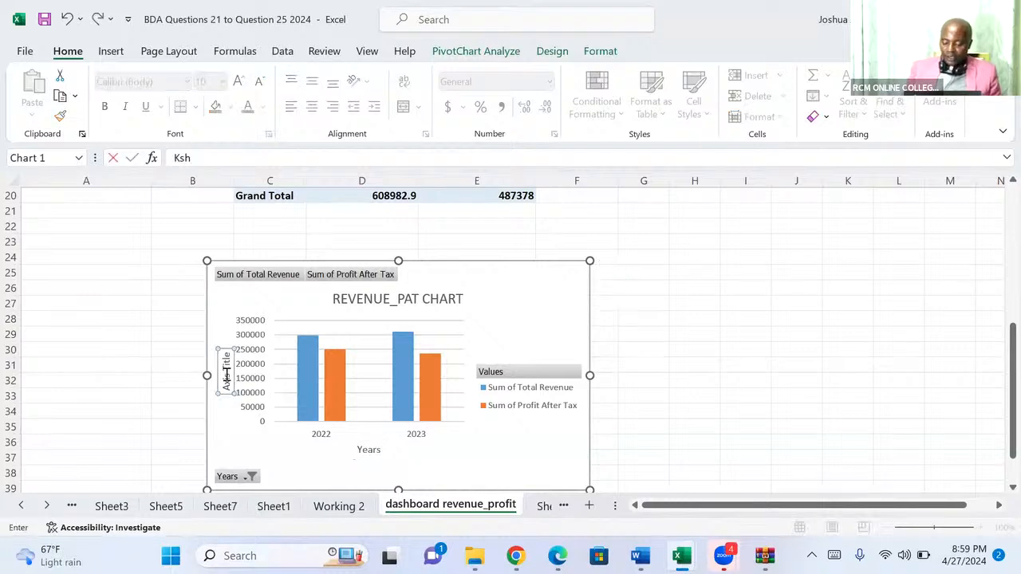
{"action": "type", "text": "."}
{"action": "key", "text": "Return"}
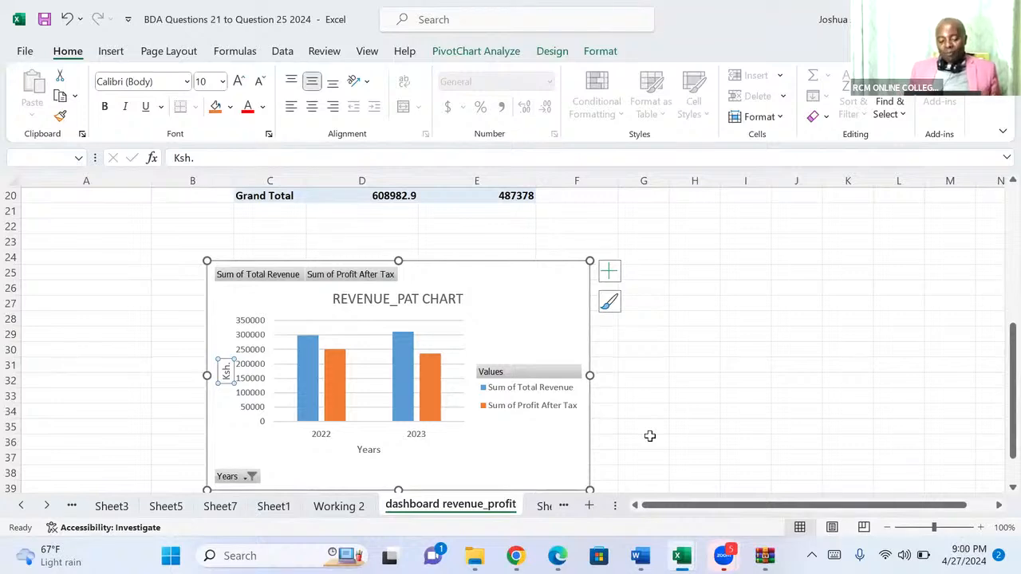
{"action": "left_click", "coordinate": [492, 82]}
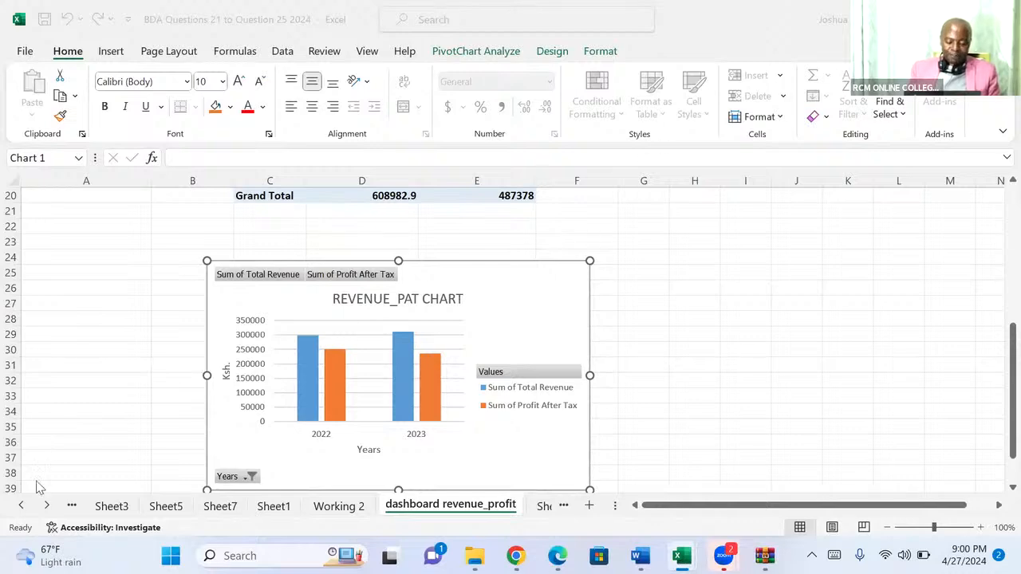
Examine the Question 21 sheet's financial position figures, key metrics and list of required dashboard charts.
{"action": "left_click", "coordinate": [22, 506]}
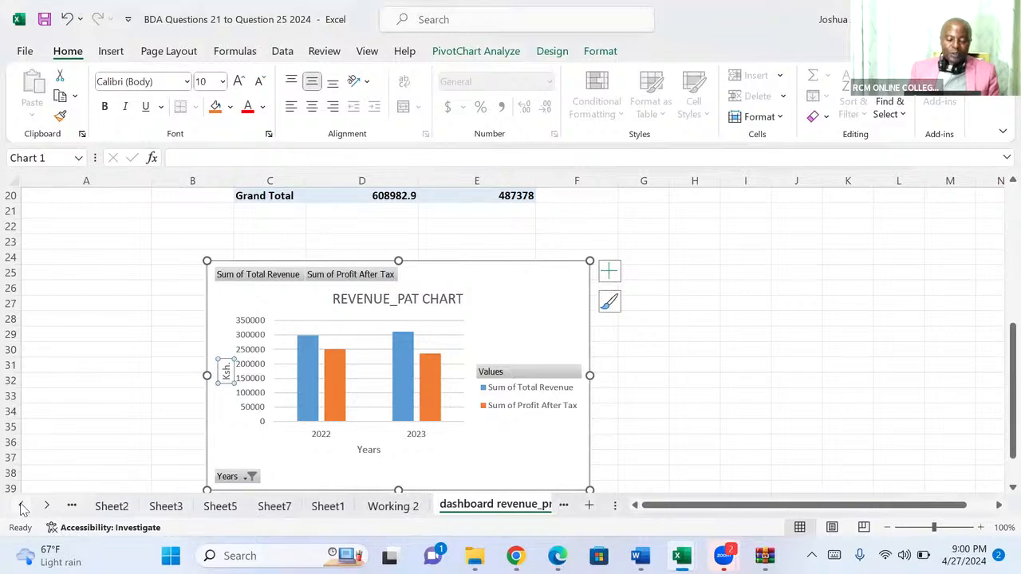
{"action": "left_click", "coordinate": [21, 507]}
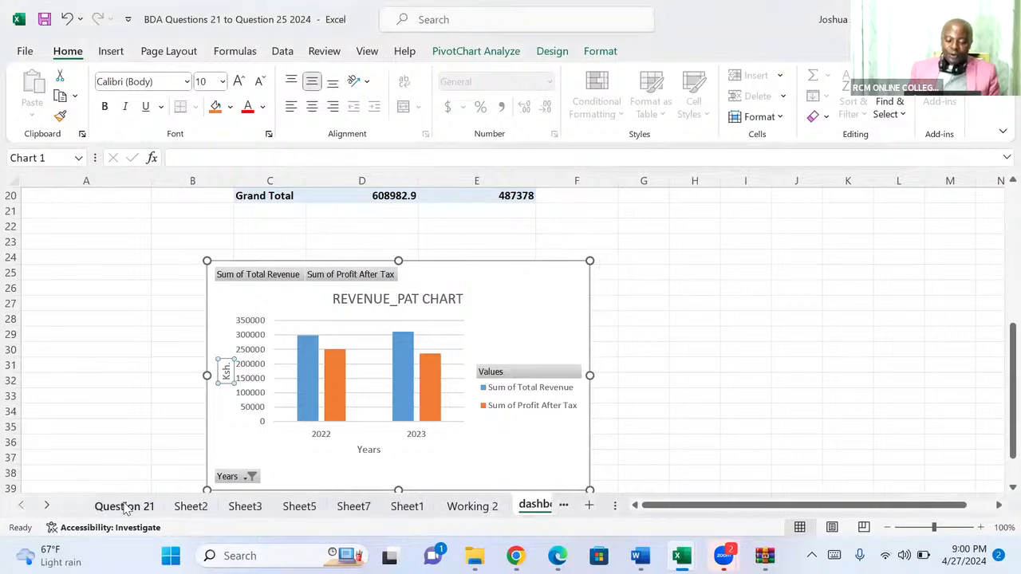
{"action": "left_click", "coordinate": [123, 507]}
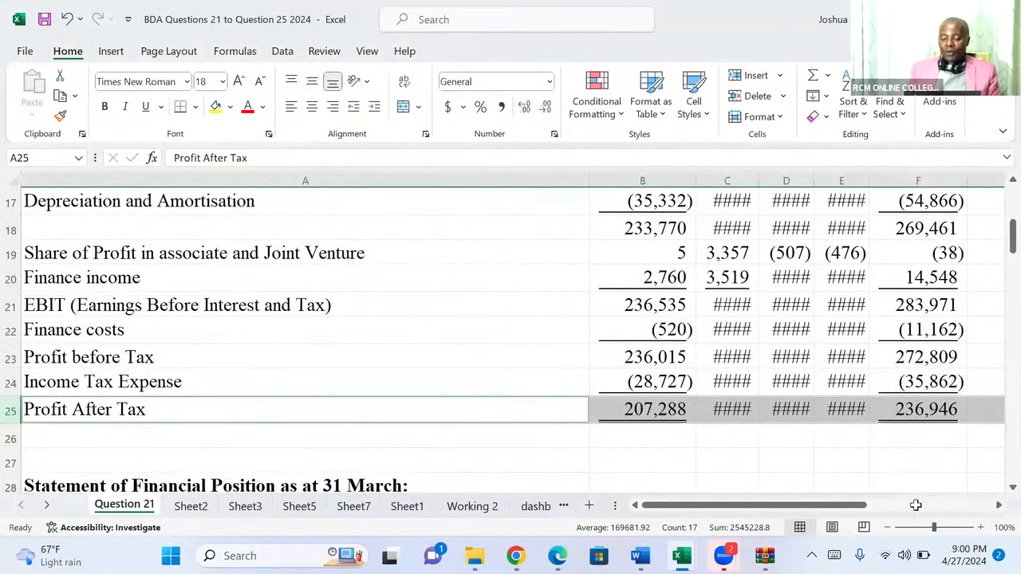
{"action": "scroll", "coordinate": [998, 495], "scroll_direction": "down", "scroll_amount": 1}
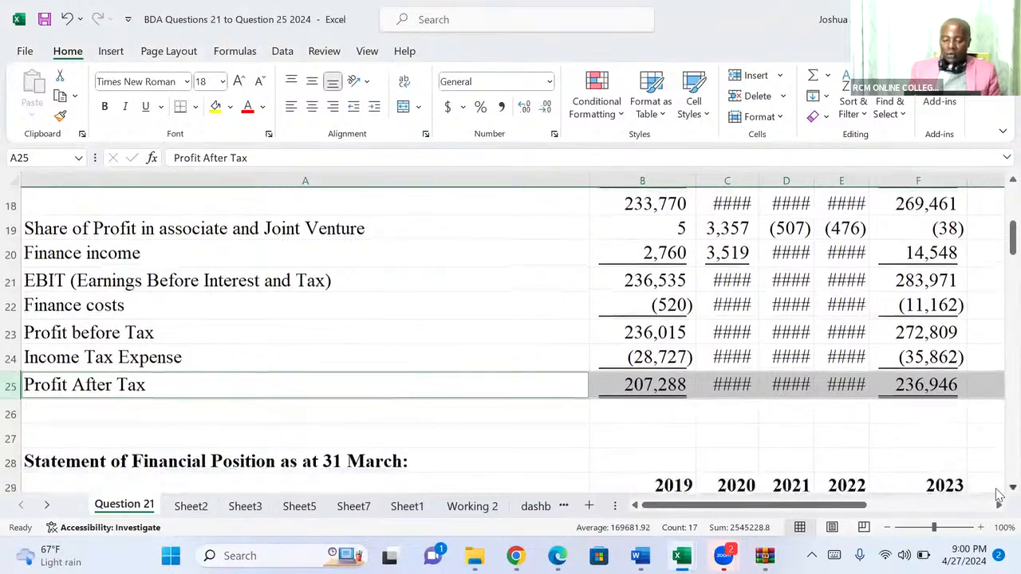
{"action": "scroll", "coordinate": [998, 495], "scroll_direction": "down", "scroll_amount": 6}
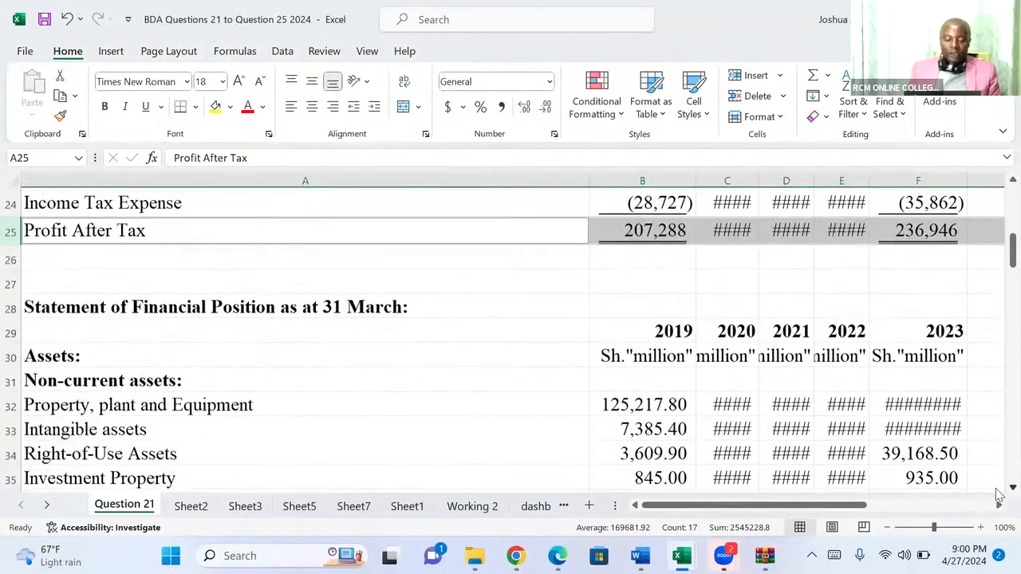
{"action": "scroll", "coordinate": [999, 495], "scroll_direction": "down", "scroll_amount": 9}
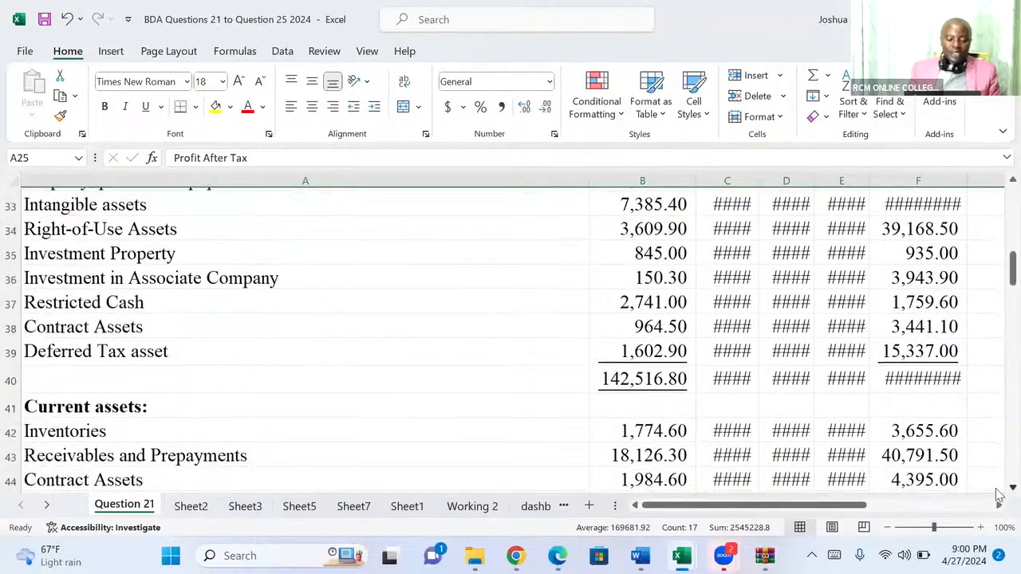
{"action": "scroll", "coordinate": [999, 495], "scroll_direction": "down", "scroll_amount": 8}
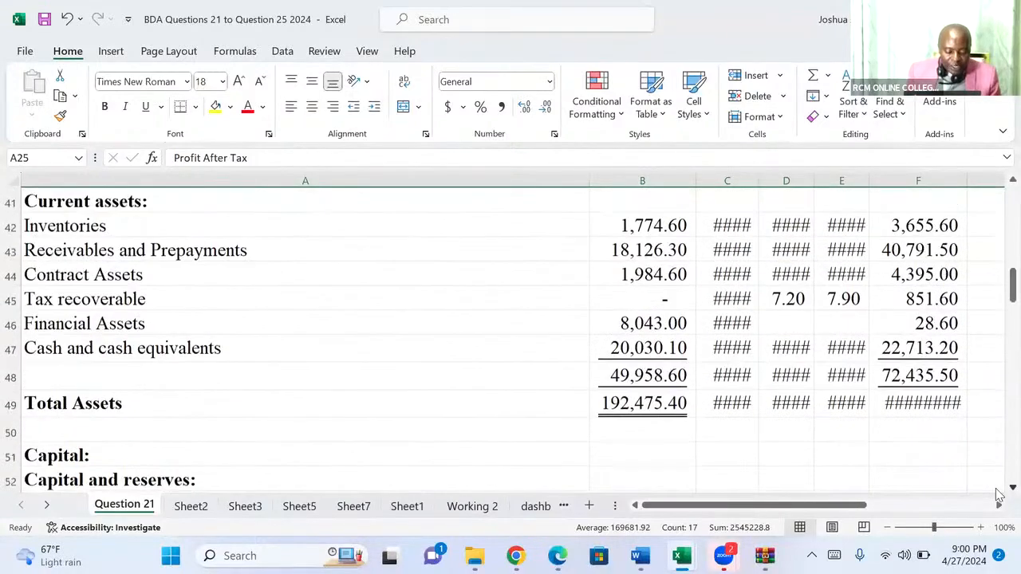
{"action": "scroll", "coordinate": [998, 495], "scroll_direction": "down", "scroll_amount": 7}
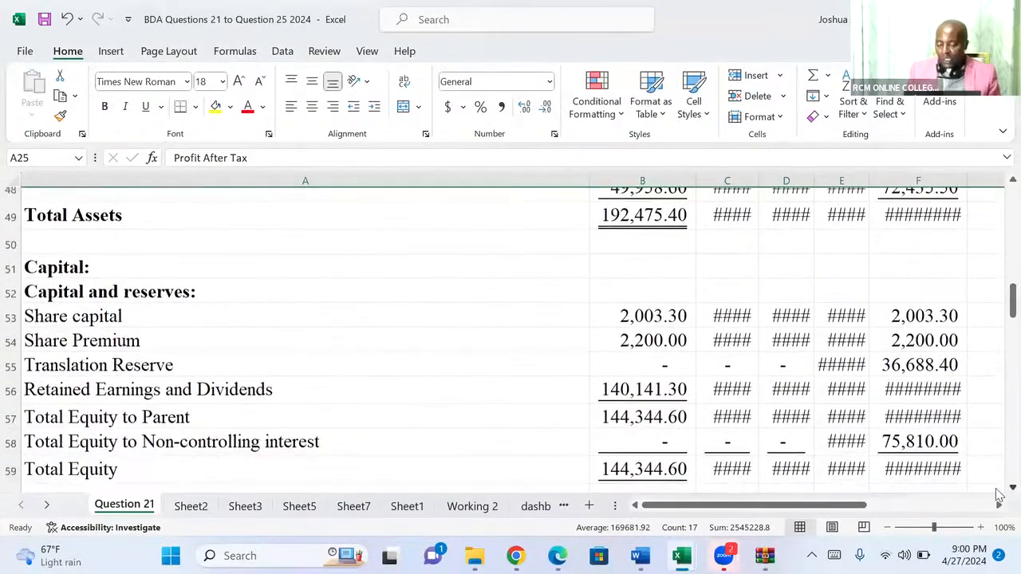
{"action": "scroll", "coordinate": [998, 494], "scroll_direction": "down", "scroll_amount": 9}
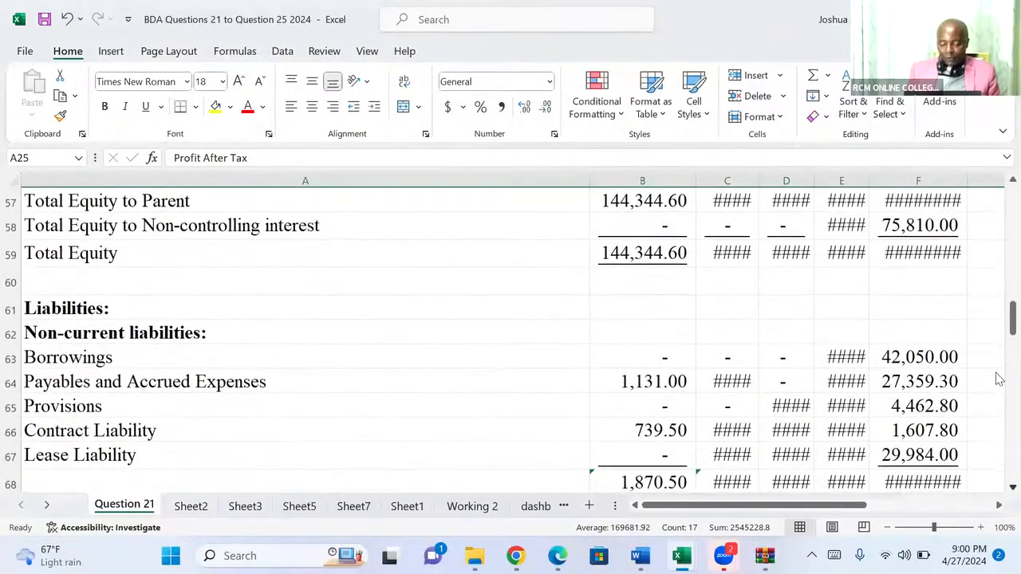
{"action": "scroll", "coordinate": [998, 337], "scroll_direction": "down", "scroll_amount": 2}
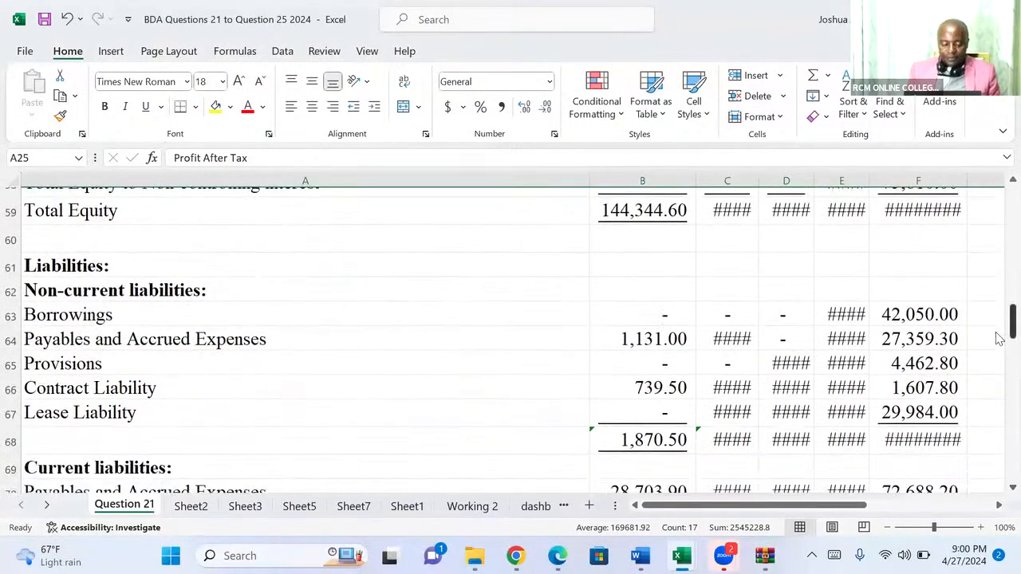
{"action": "scroll", "coordinate": [998, 337], "scroll_direction": "down", "scroll_amount": 9}
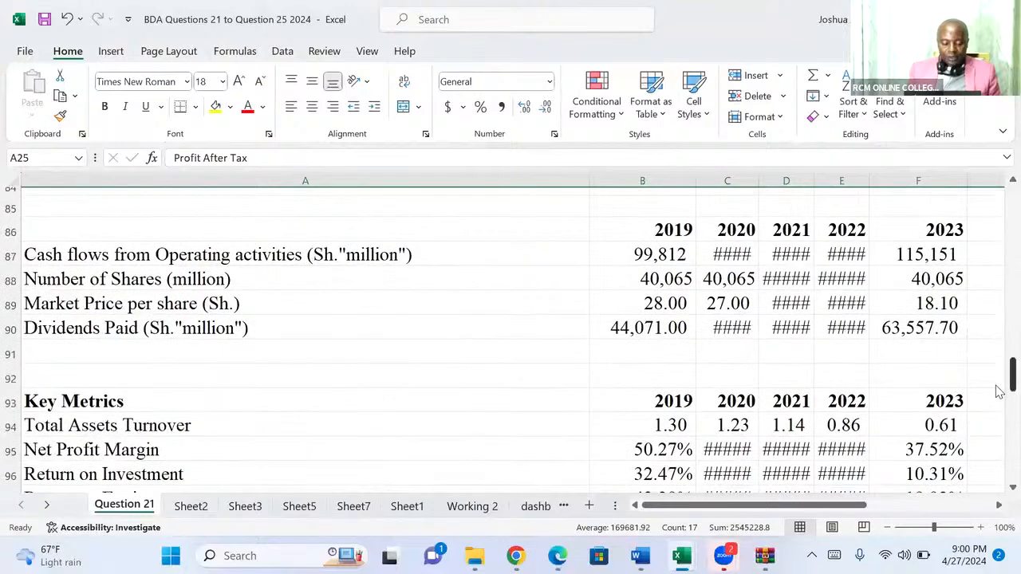
{"action": "scroll", "coordinate": [999, 403], "scroll_direction": "down", "scroll_amount": 6}
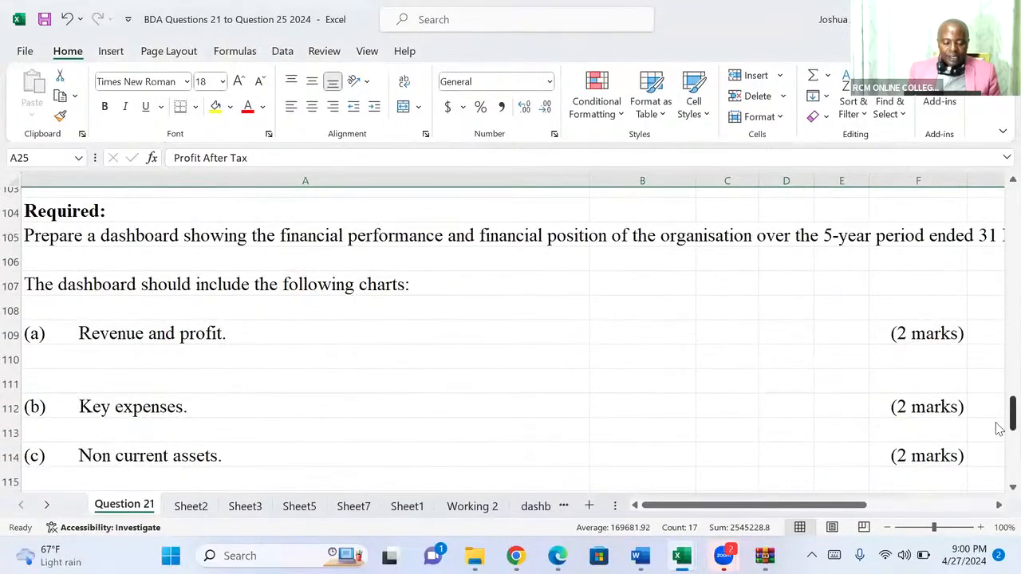
{"action": "scroll", "coordinate": [998, 427], "scroll_direction": "down", "scroll_amount": 1}
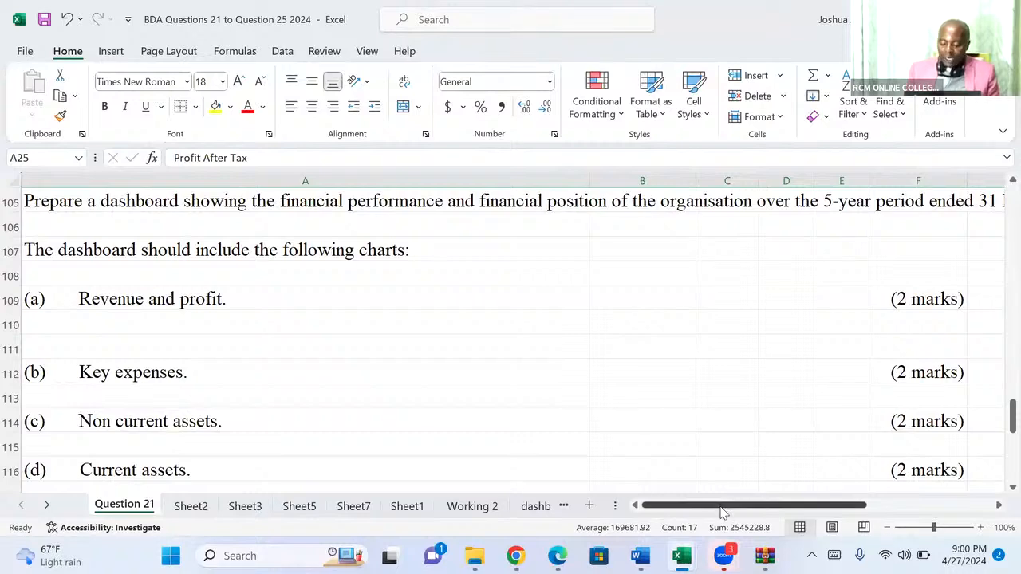
Copy the non-current assets figures with their year headings, A29:F39, from the Statement of Financial Position on the Question 21 sheet.
{"action": "key", "text": "Page_Up"}
{"action": "key", "text": "Page_Up"}
{"action": "key", "text": "Page_Up"}
{"action": "key", "text": "Page_Up"}
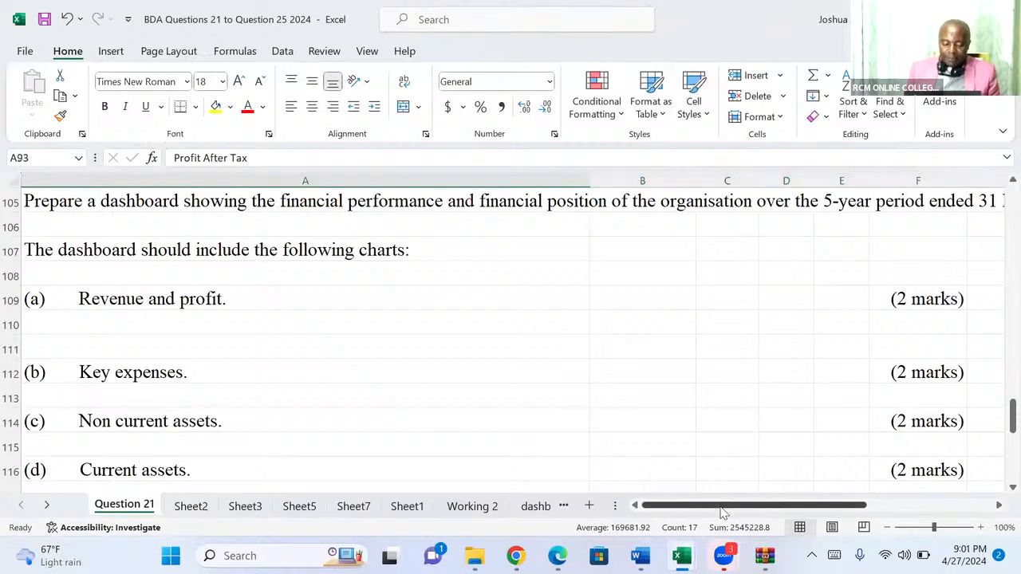
{"action": "key", "text": "Page_Up"}
{"action": "key", "text": "Page_Up"}
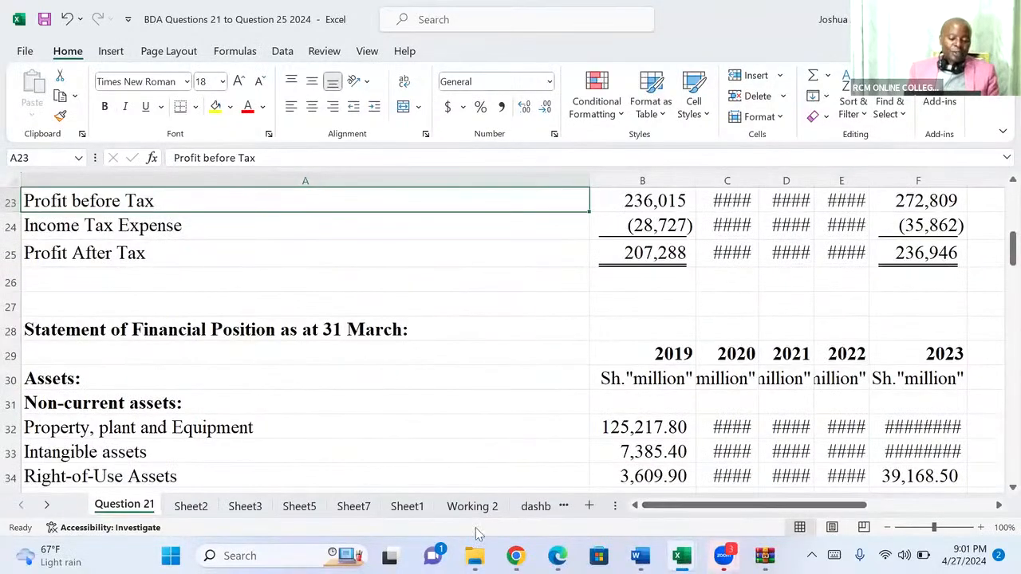
{"action": "left_click", "coordinate": [57, 361]}
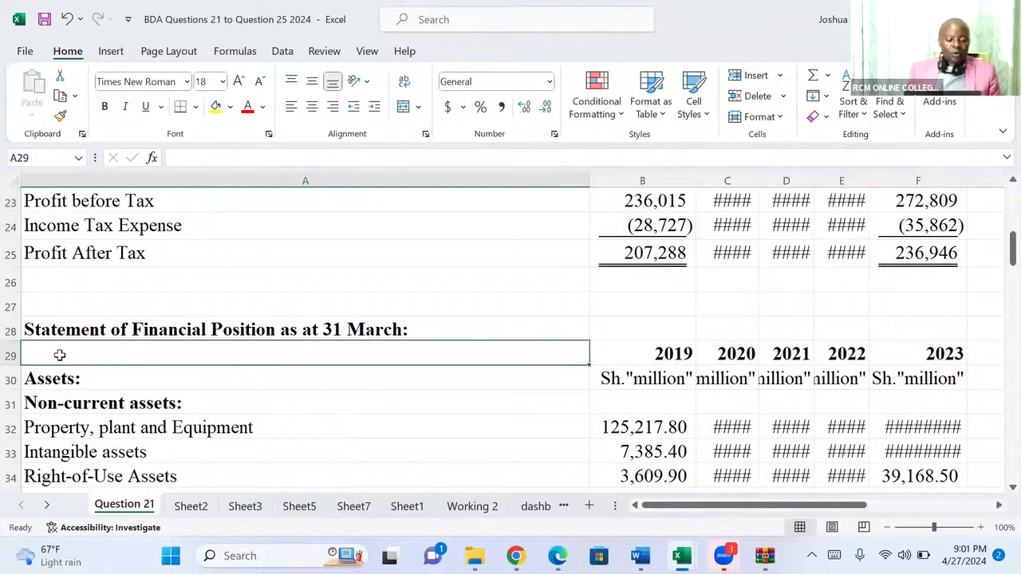
{"action": "left_click_drag", "start_coordinate": [57, 359], "coordinate": [874, 478]}
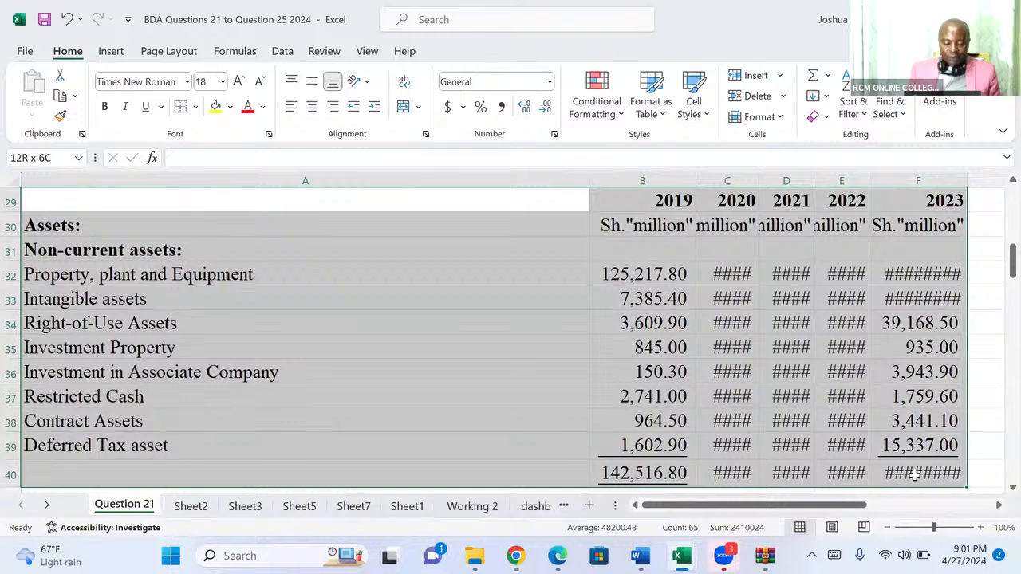
{"action": "left_click_drag", "start_coordinate": [914, 473], "coordinate": [920, 448]}
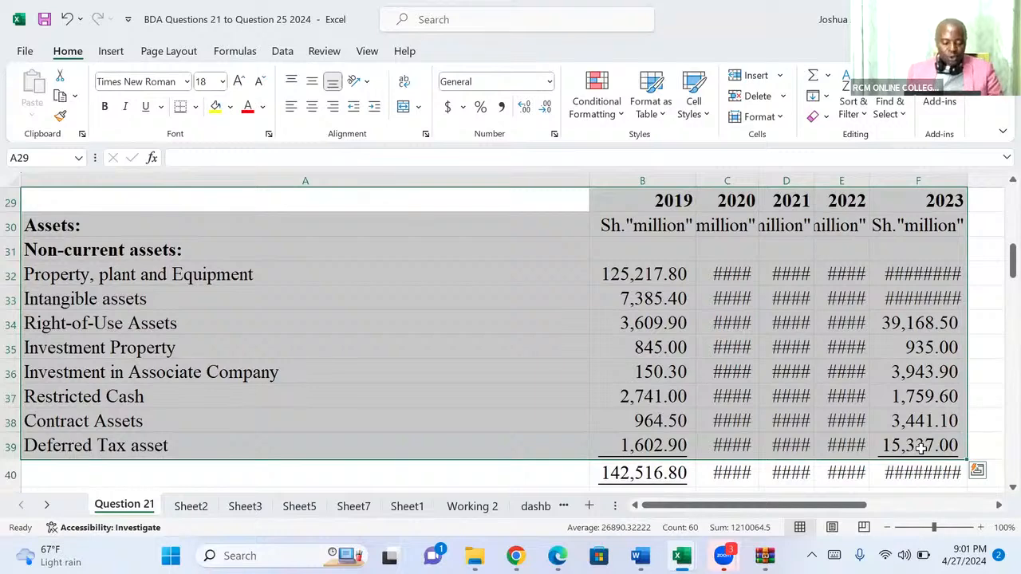
{"action": "key", "text": "ctrl+c"}
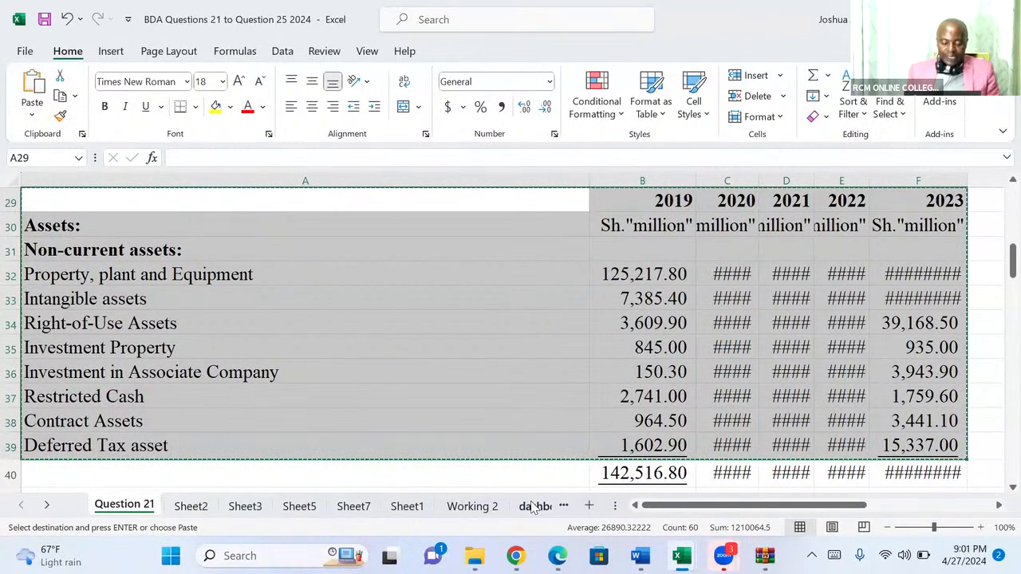
Enter the heading "C. Dashboard- Non current assets" in cell B42 of the dashboard revenue_profit sheet, below the PivotChart.
{"action": "left_click", "coordinate": [533, 508]}
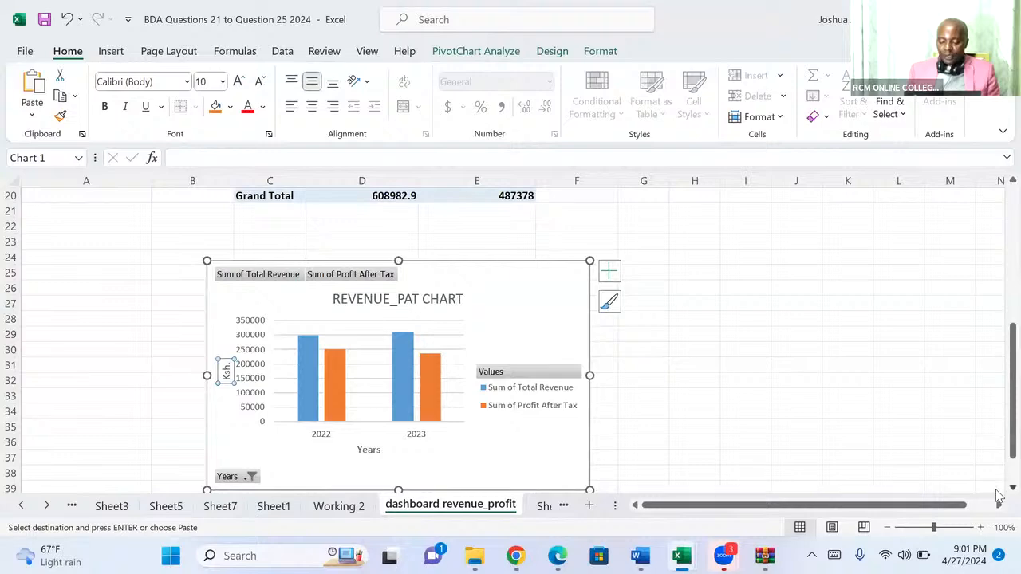
{"action": "scroll", "coordinate": [999, 495], "scroll_direction": "down", "scroll_amount": 2}
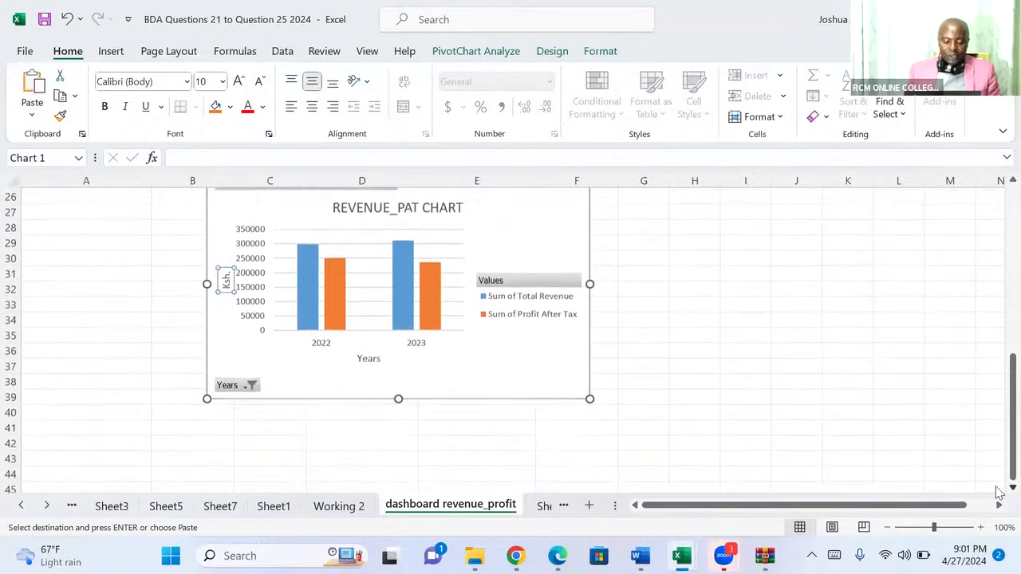
{"action": "scroll", "coordinate": [999, 494], "scroll_direction": "down", "scroll_amount": 1}
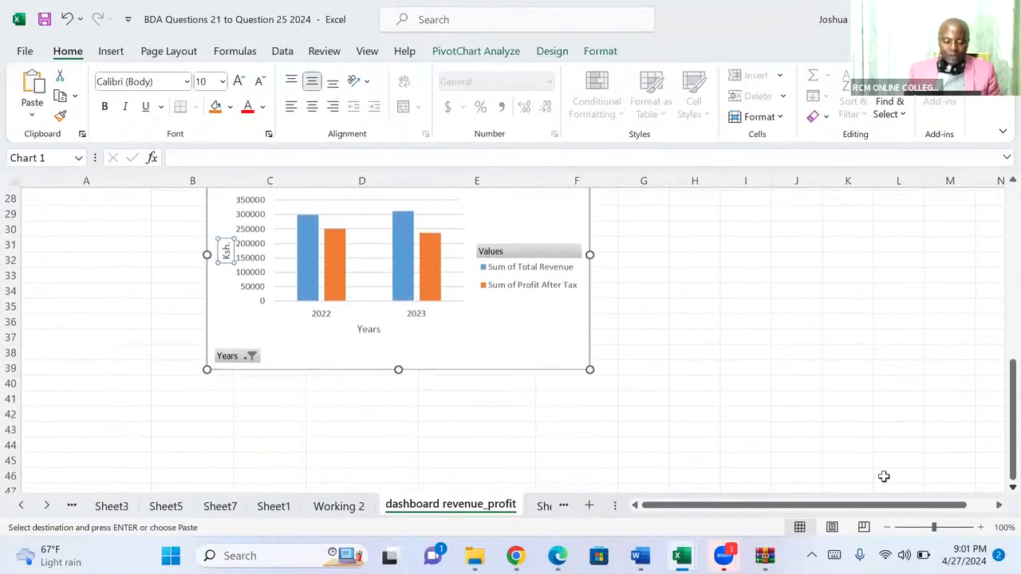
{"action": "left_click", "coordinate": [220, 412]}
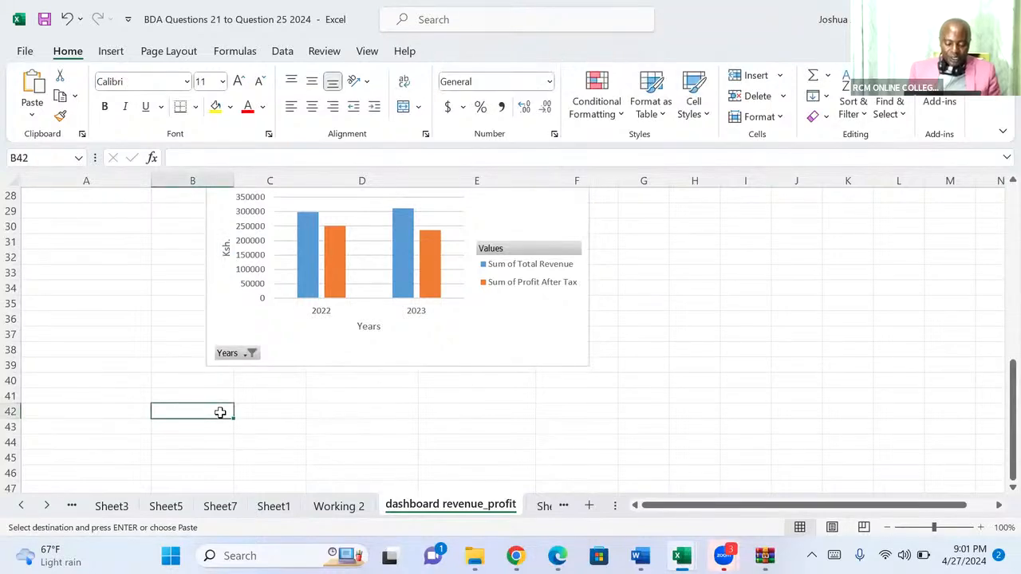
{"action": "type", "text": "C"}
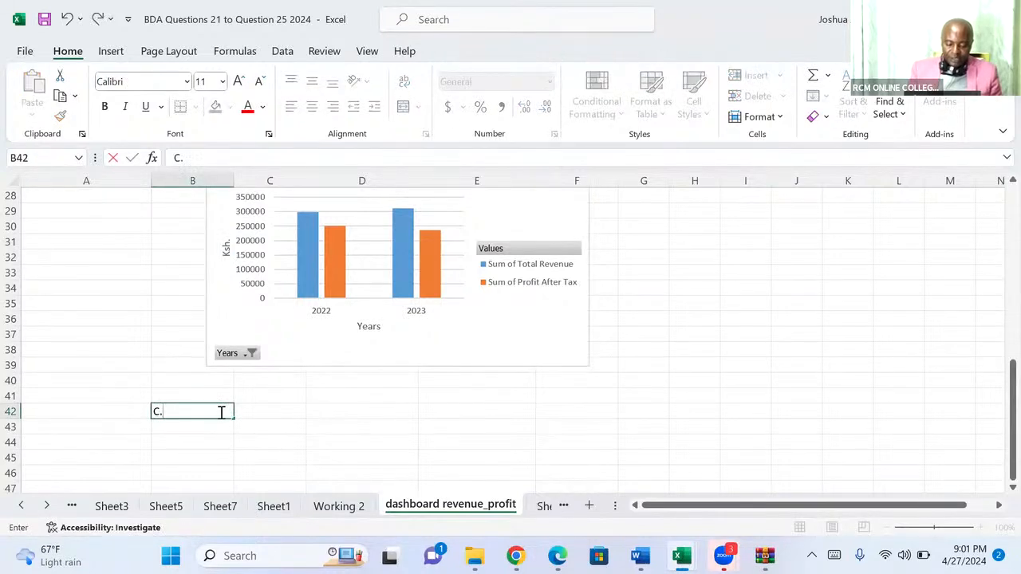
{"action": "type", "text": ". Da"}
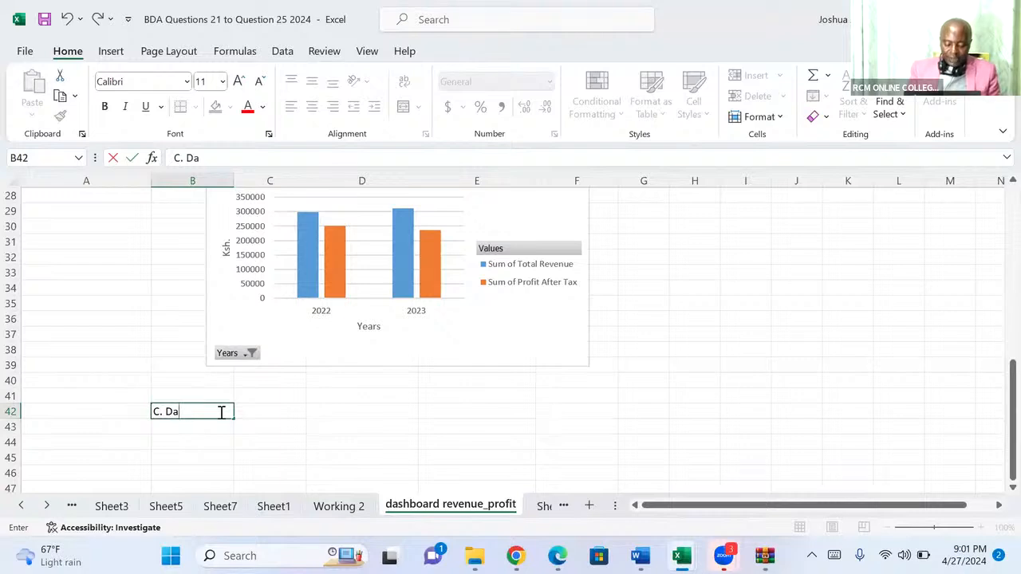
{"action": "type", "text": "shboard"}
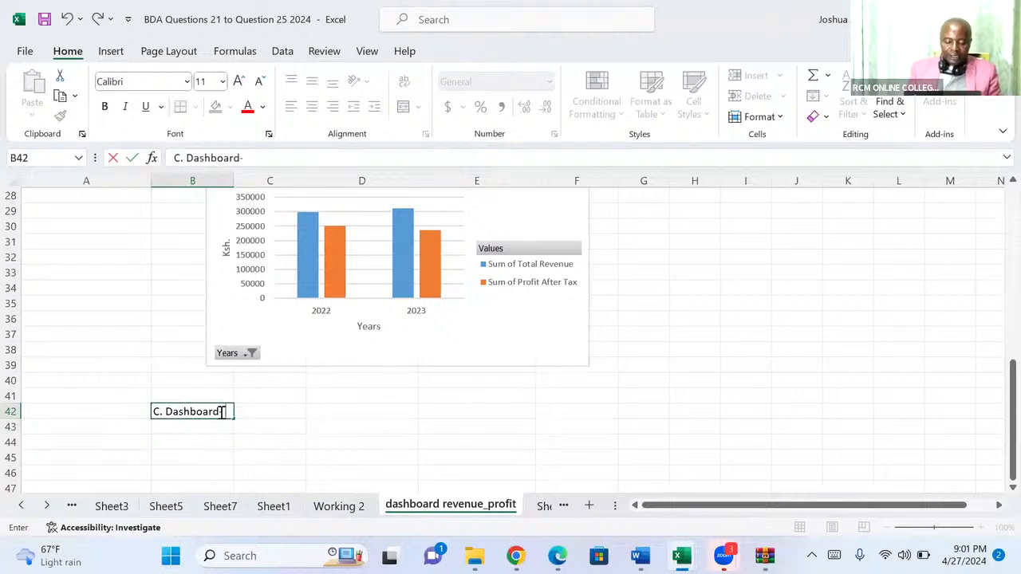
{"action": "type", "text": "- Non"}
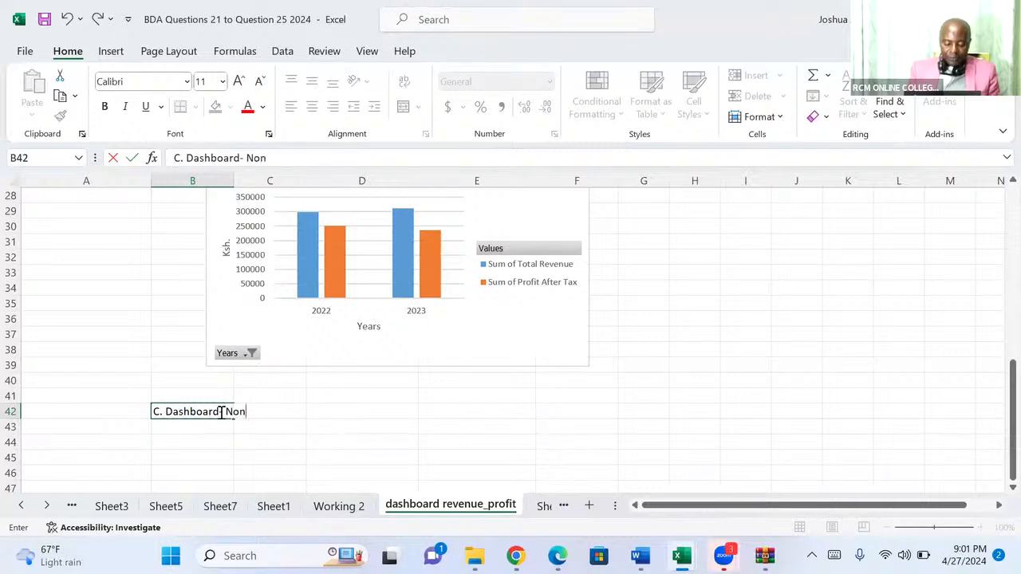
{"action": "type", "text": "c"}
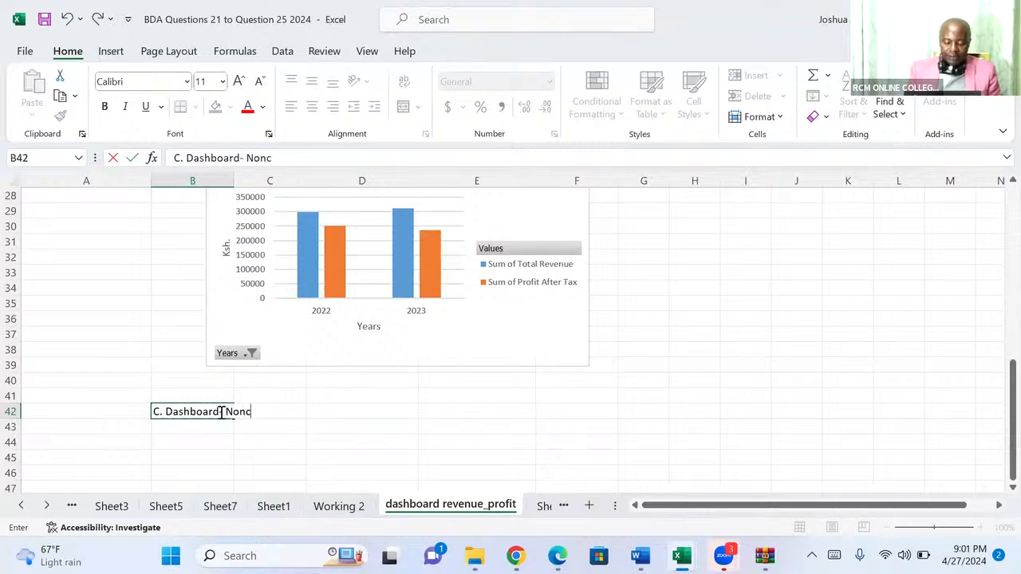
{"action": "key", "text": "BackSpace"}
{"action": "type", "text": "curre"}
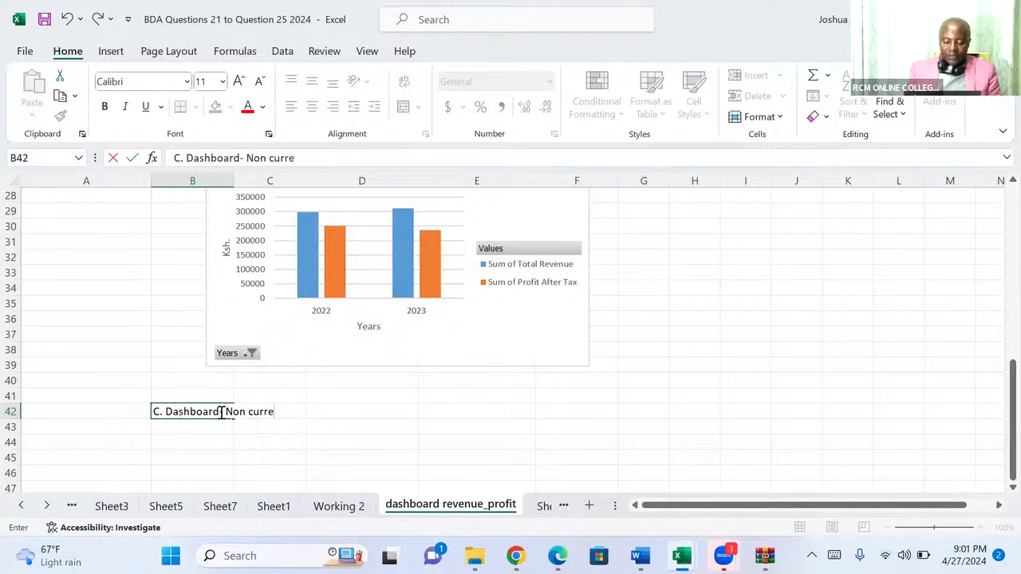
{"action": "type", "text": "nt assets"}
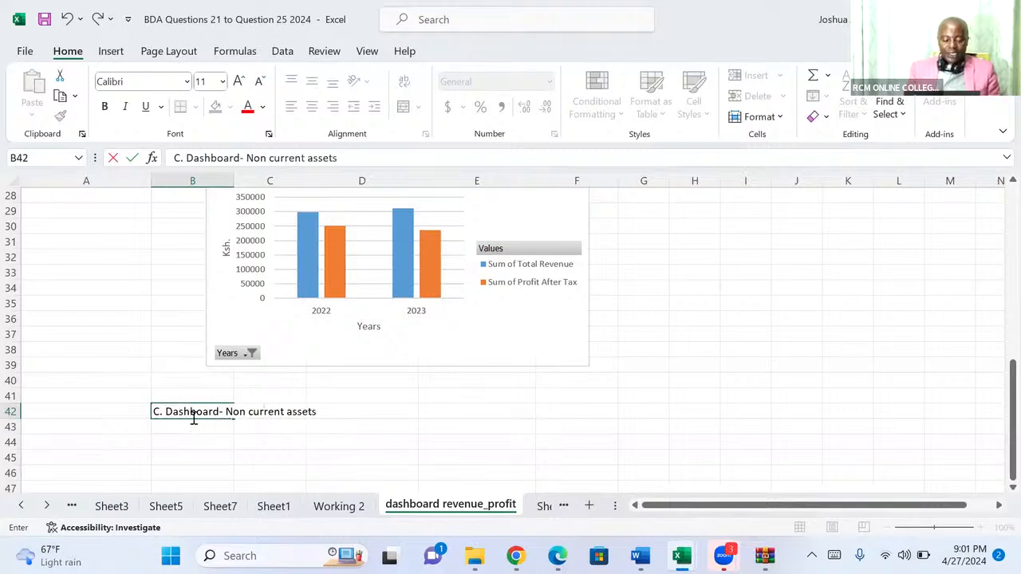
Make the non-current assets heading in cell B42 bold.
{"action": "key", "text": "ctrl+b"}
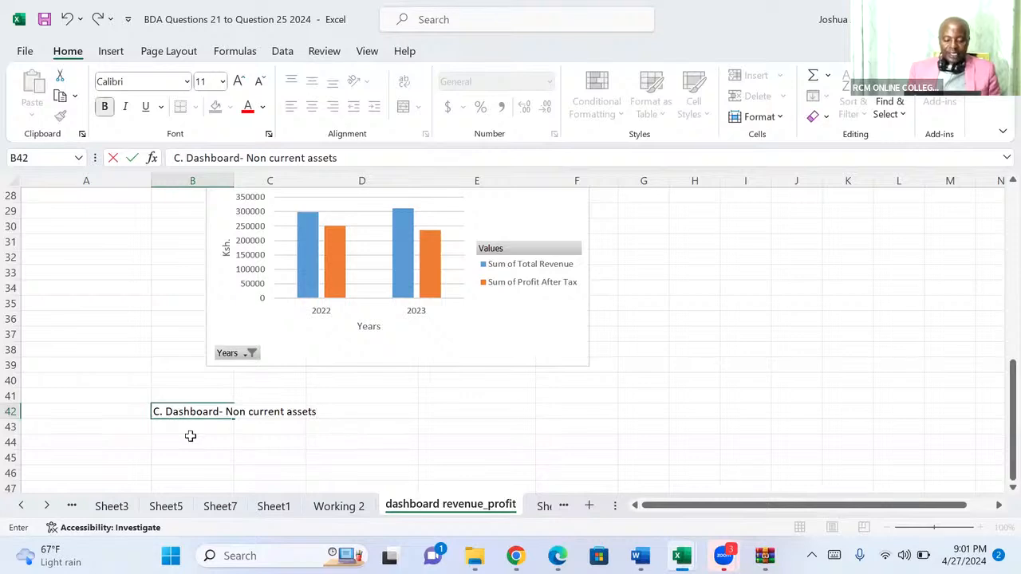
{"action": "left_click", "coordinate": [191, 440]}
{"action": "left_click", "coordinate": [192, 411]}
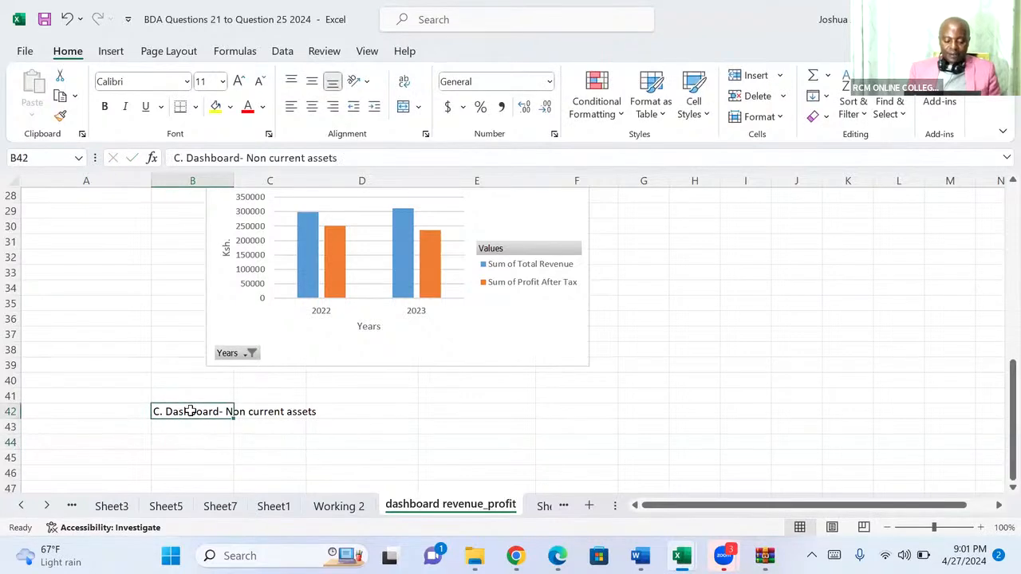
{"action": "key", "text": "ctrl+b"}
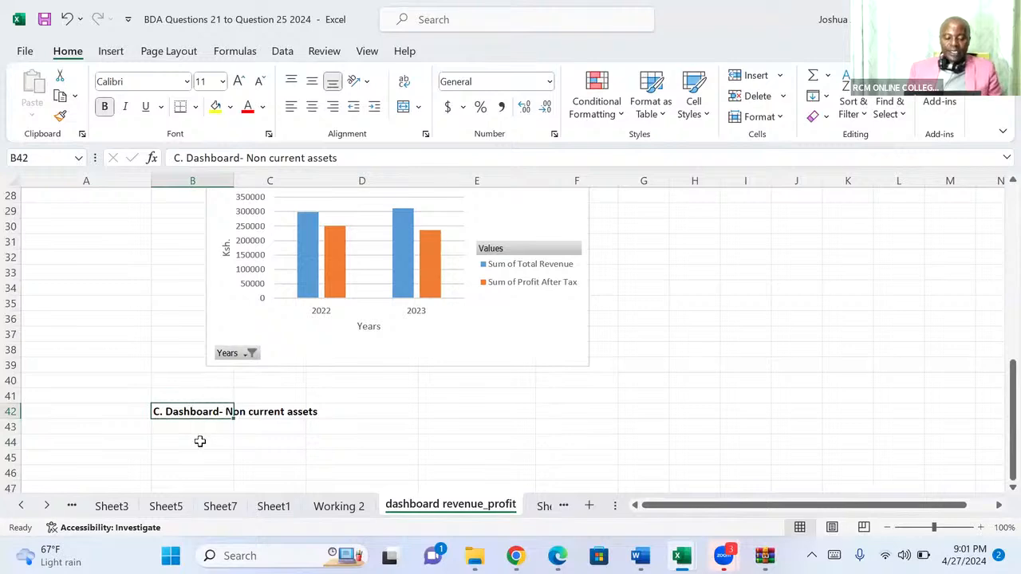
Copy range A29:F39 from the Question 21 sheet and paste it at B44 of the dashboard revenue_profit sheet.
{"action": "left_click", "coordinate": [199, 441]}
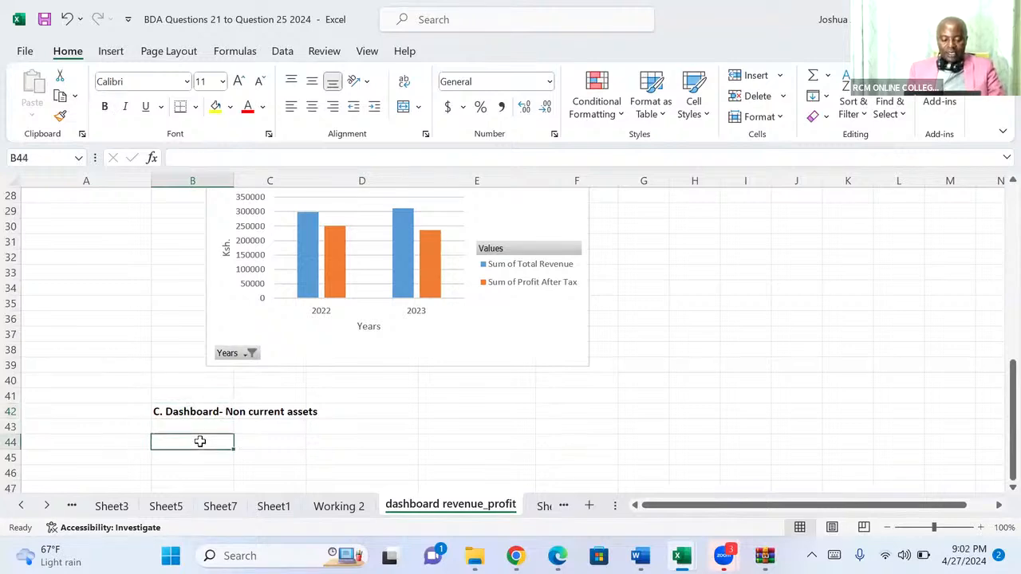
{"action": "left_click", "coordinate": [323, 440]}
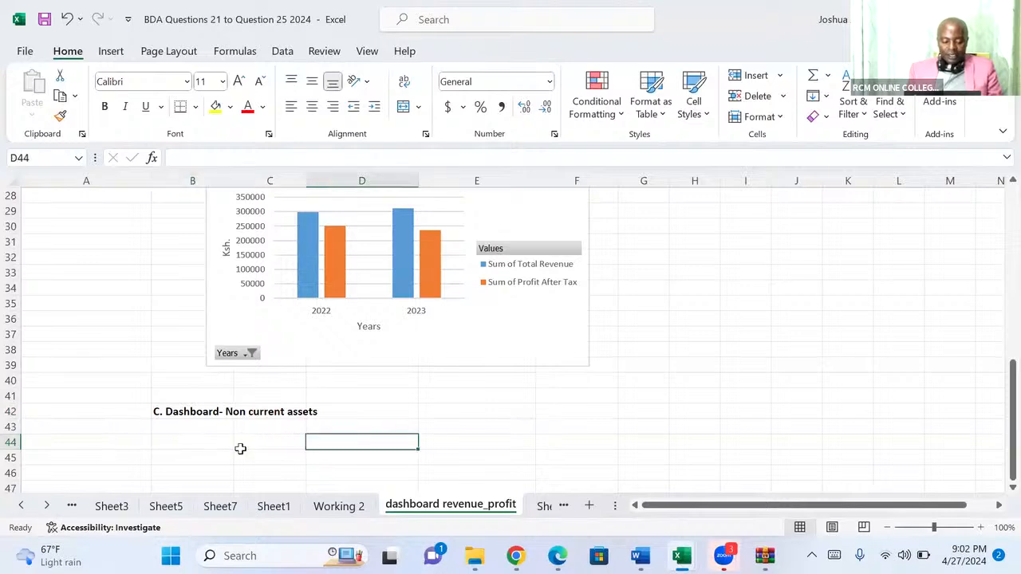
{"action": "left_click", "coordinate": [190, 443]}
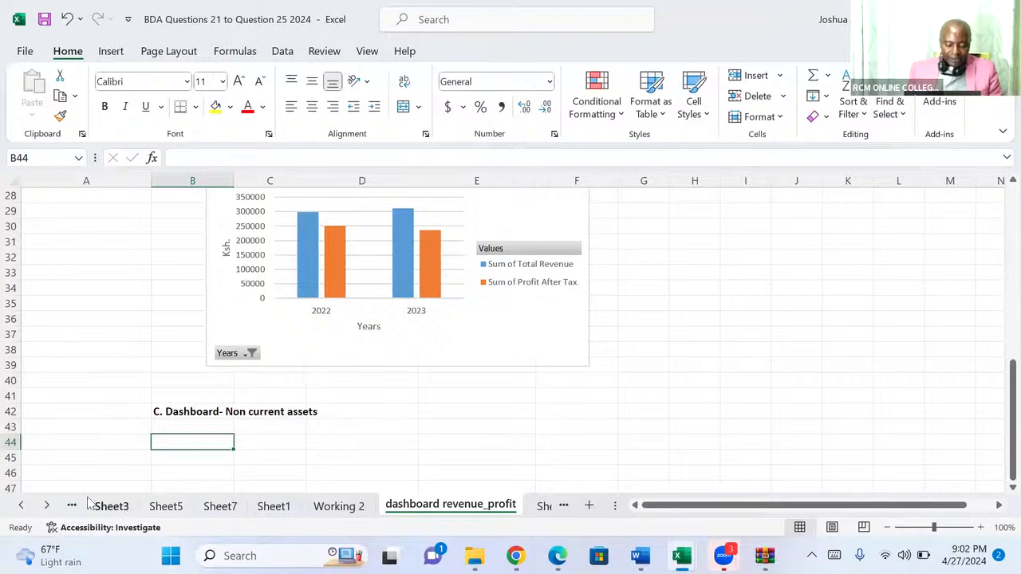
{"action": "left_click", "coordinate": [22, 506]}
{"action": "left_click", "coordinate": [22, 506]}
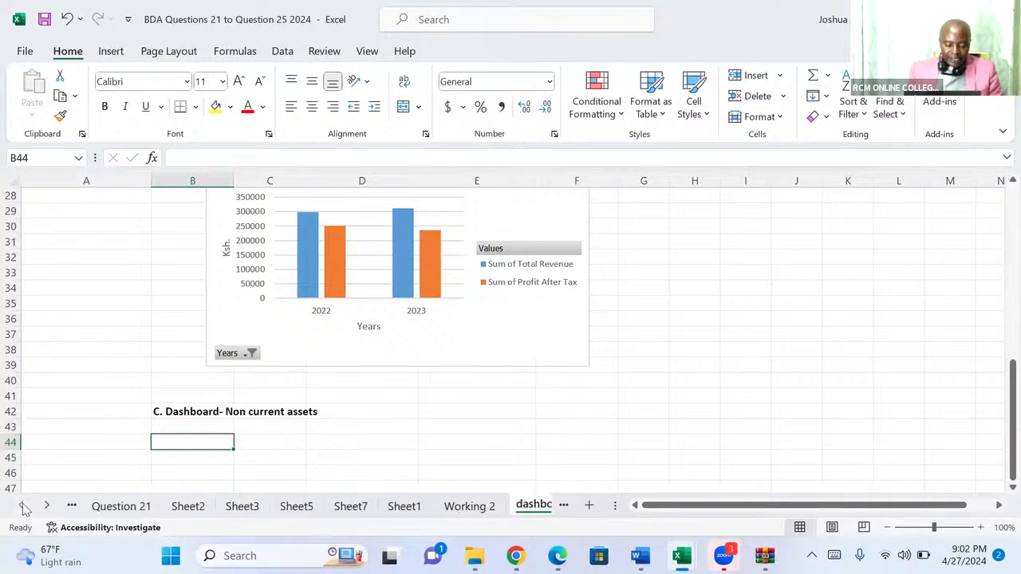
{"action": "left_click", "coordinate": [22, 506]}
{"action": "left_click", "coordinate": [120, 506]}
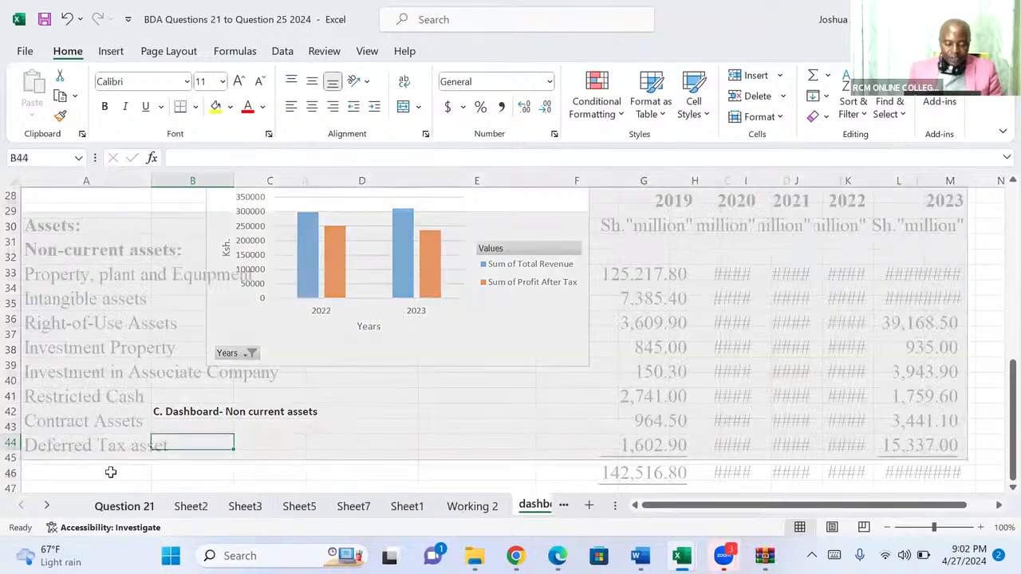
{"action": "key", "text": "ctrl+c"}
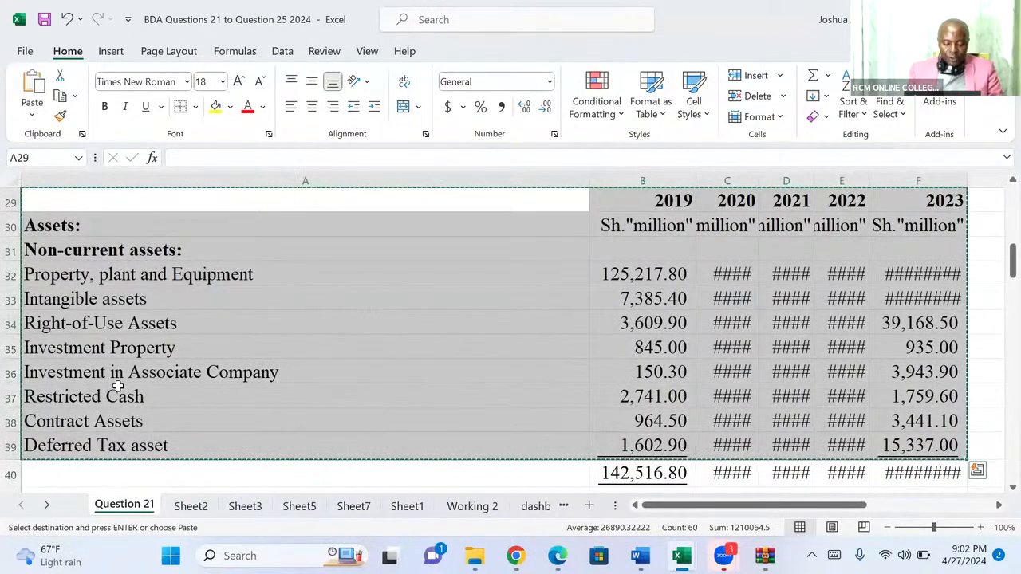
{"action": "left_click", "coordinate": [534, 506]}
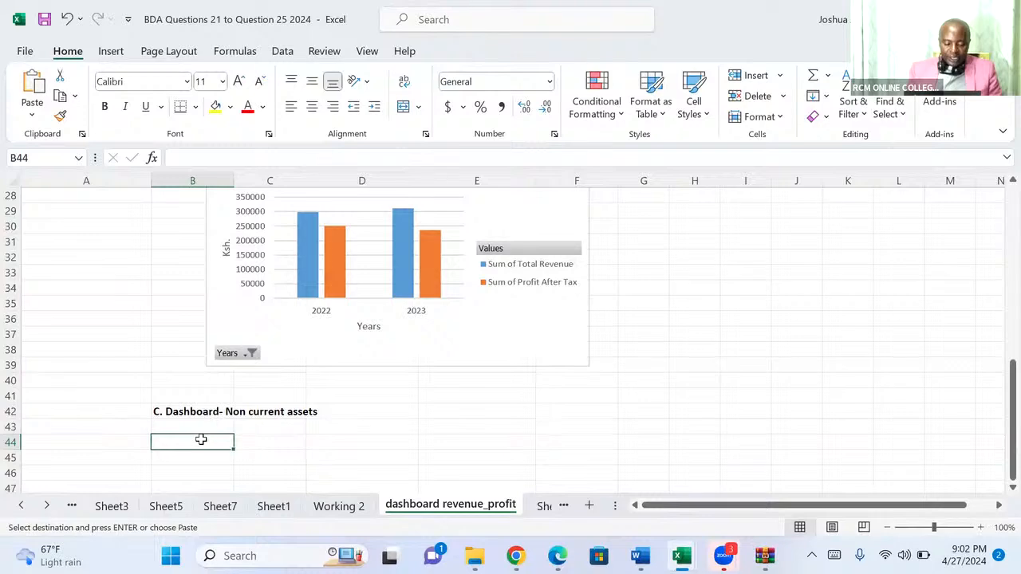
{"action": "key", "text": "ctrl+v"}
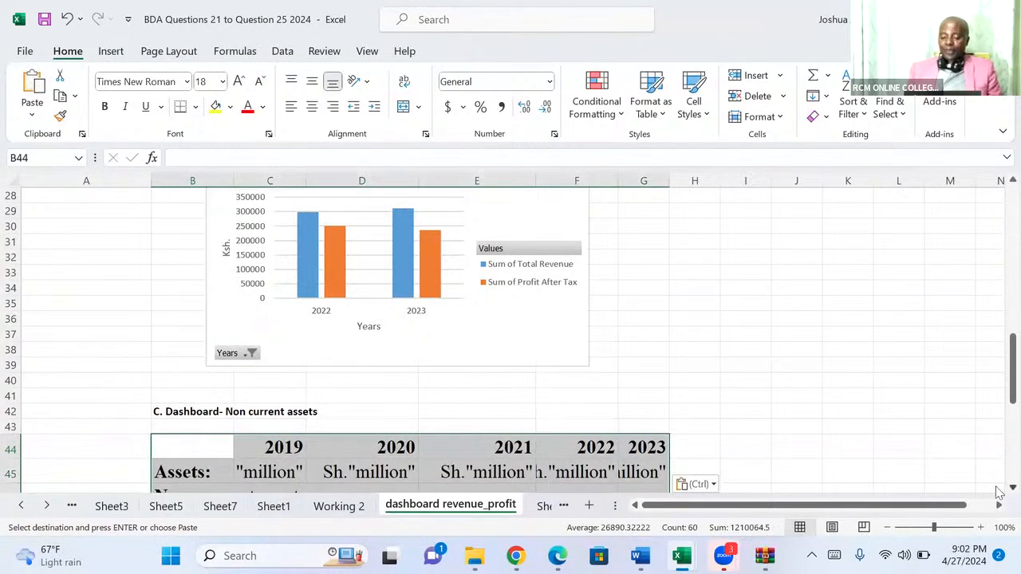
Delete the "Assets:" units row and the "Non-current assets:" row from the pasted table so the items follow the year headings.
{"action": "scroll", "coordinate": [999, 492], "scroll_direction": "down", "scroll_amount": 1}
{"action": "scroll", "coordinate": [661, 407], "scroll_direction": "down", "scroll_amount": 2}
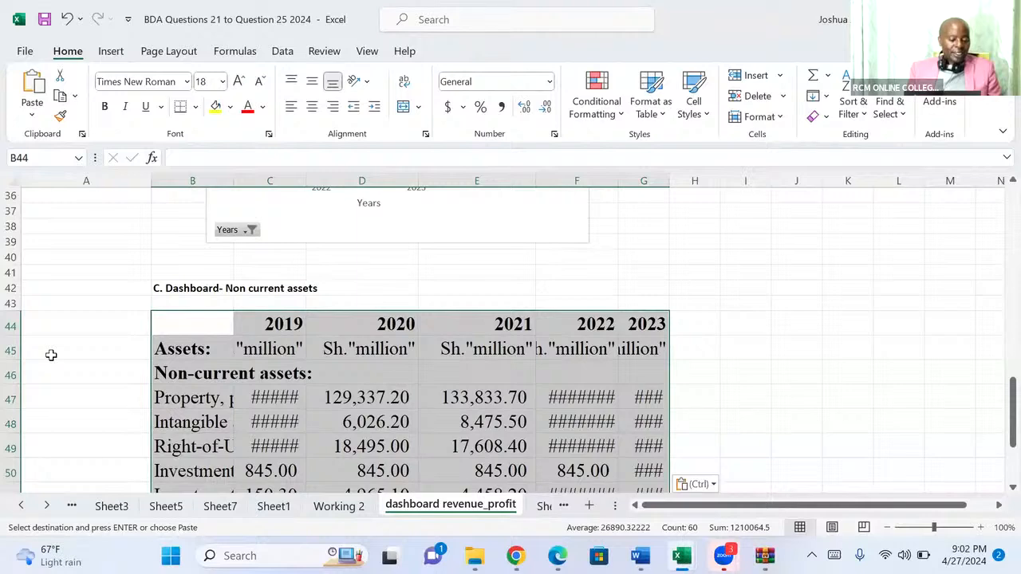
{"action": "left_click", "coordinate": [11, 349]}
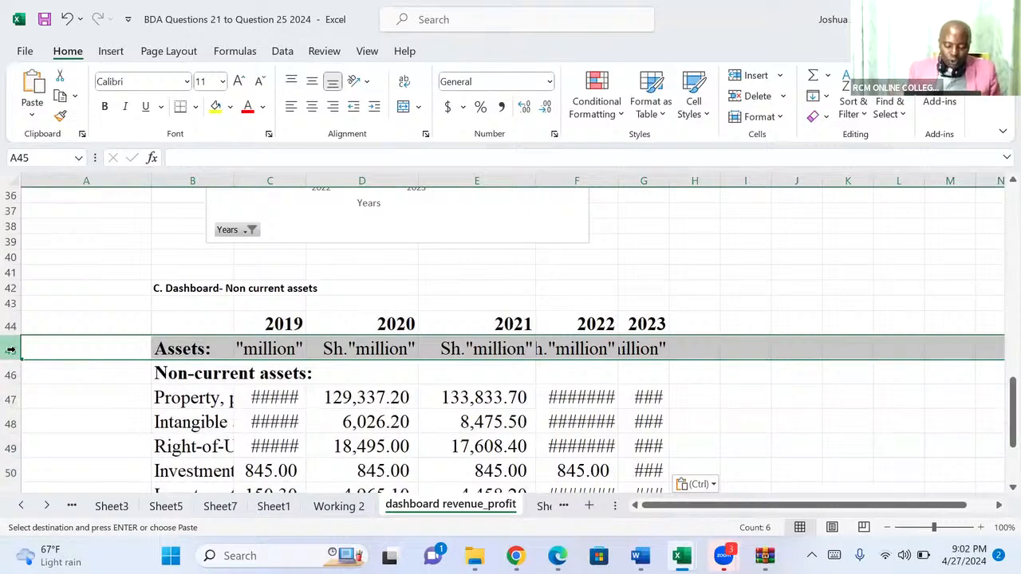
{"action": "key", "text": "ctrl+minus"}
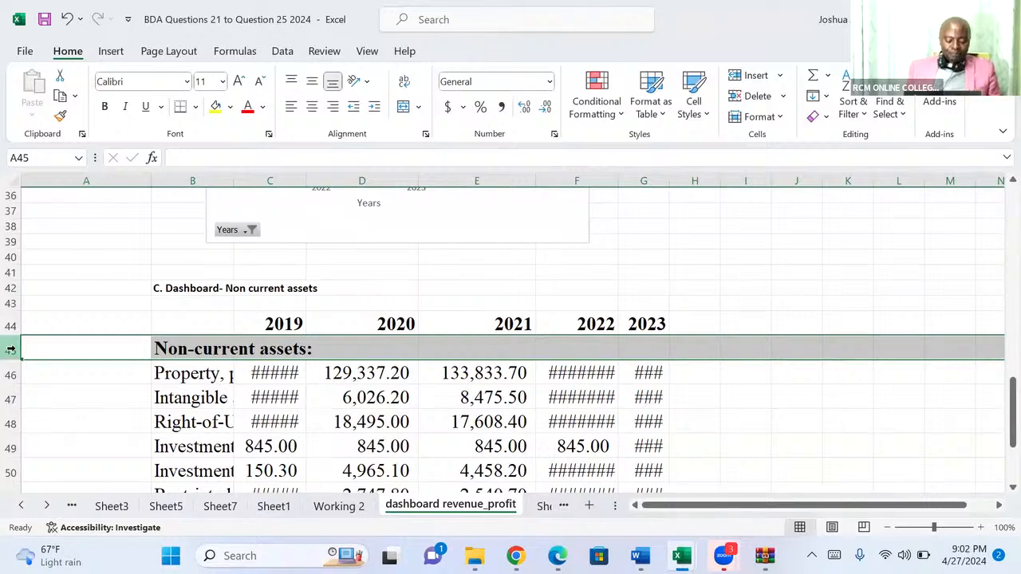
{"action": "key", "text": "ctrl+minus"}
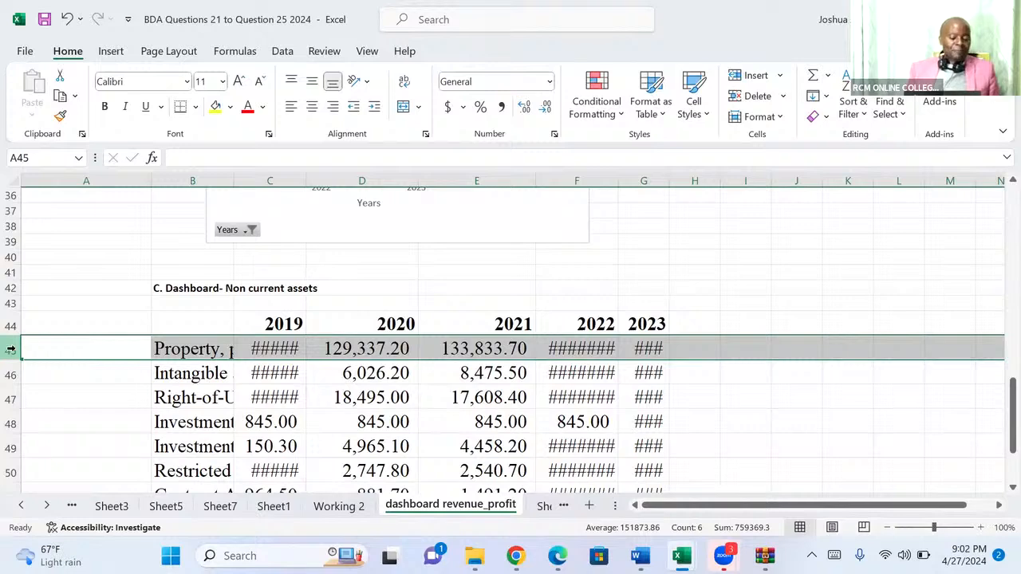
AutoFit the width of all columns on the dashboard revenue_profit sheet and select the table's empty corner cell B44.
{"action": "left_click", "coordinate": [12, 184]}
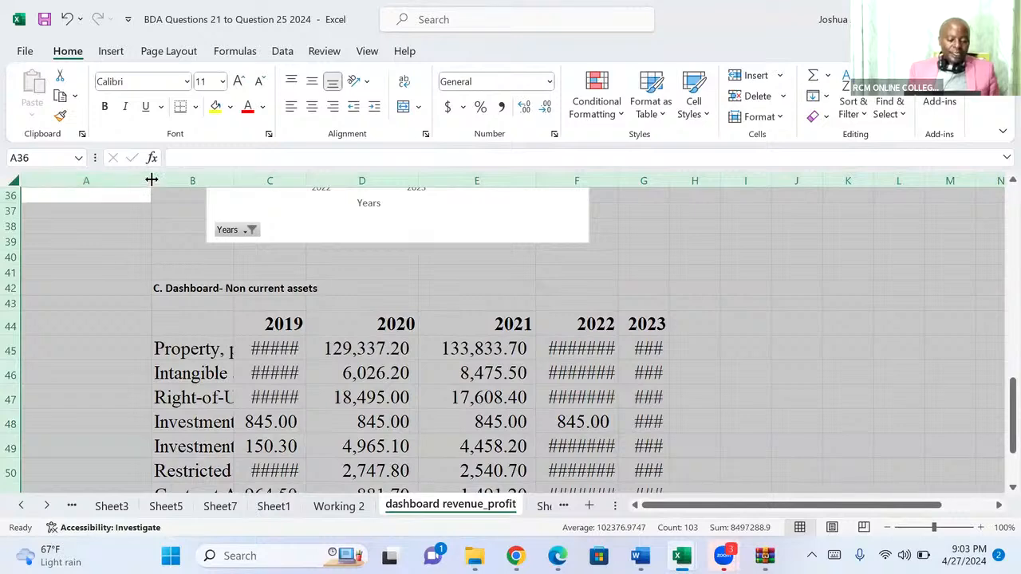
{"action": "double_click", "coordinate": [152, 180]}
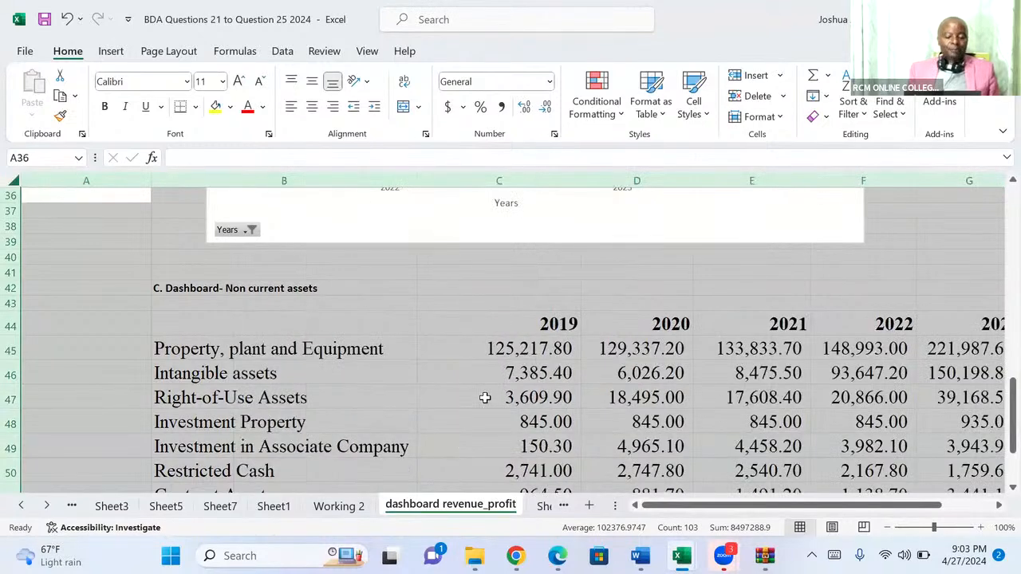
{"action": "left_click", "coordinate": [371, 325]}
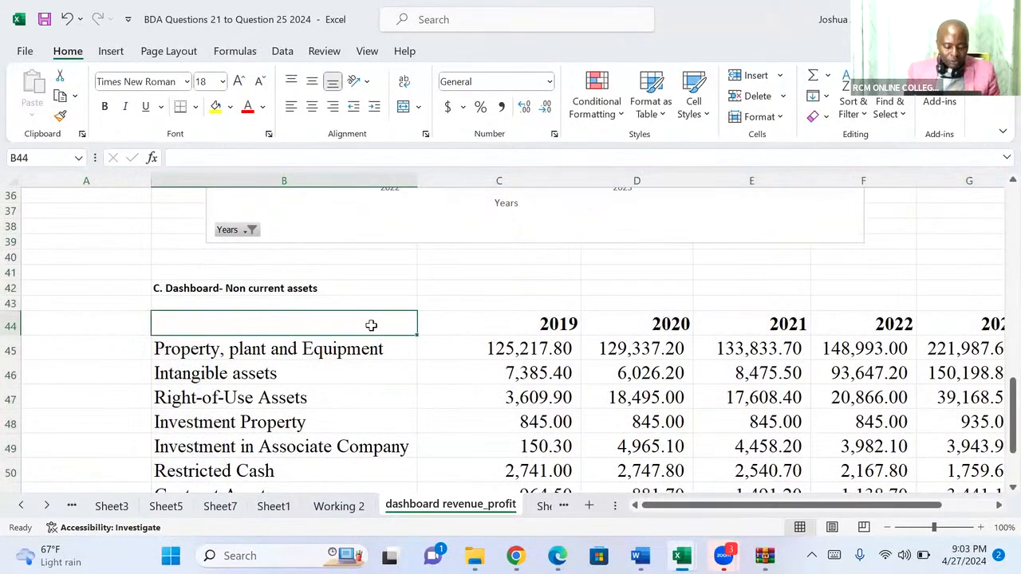
Enter Years in the table's corner cell B44 and select the non-current assets table B44:G52.
{"action": "type", "text": "Years"}
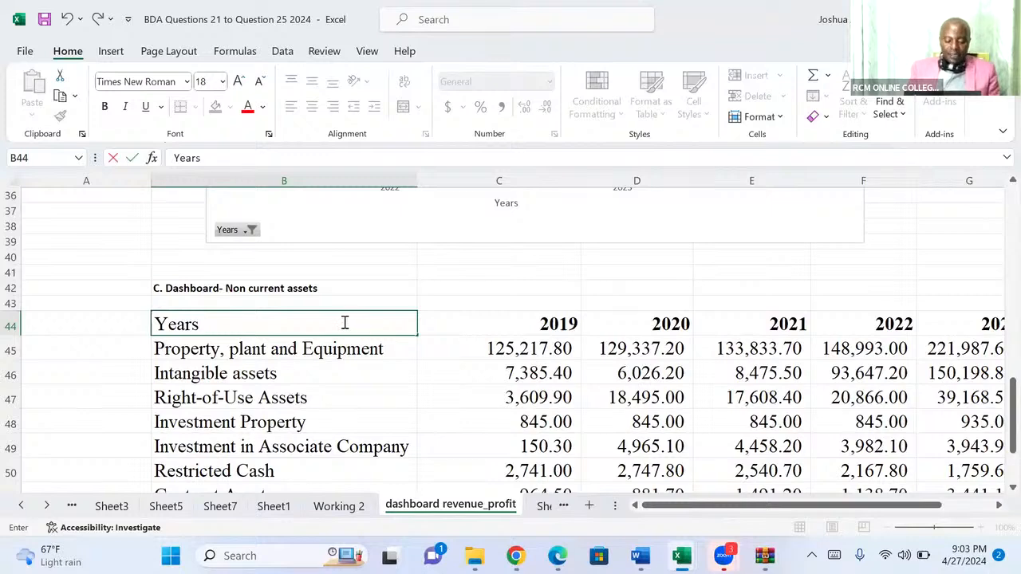
{"action": "key", "text": "ctrl+shift+Right"}
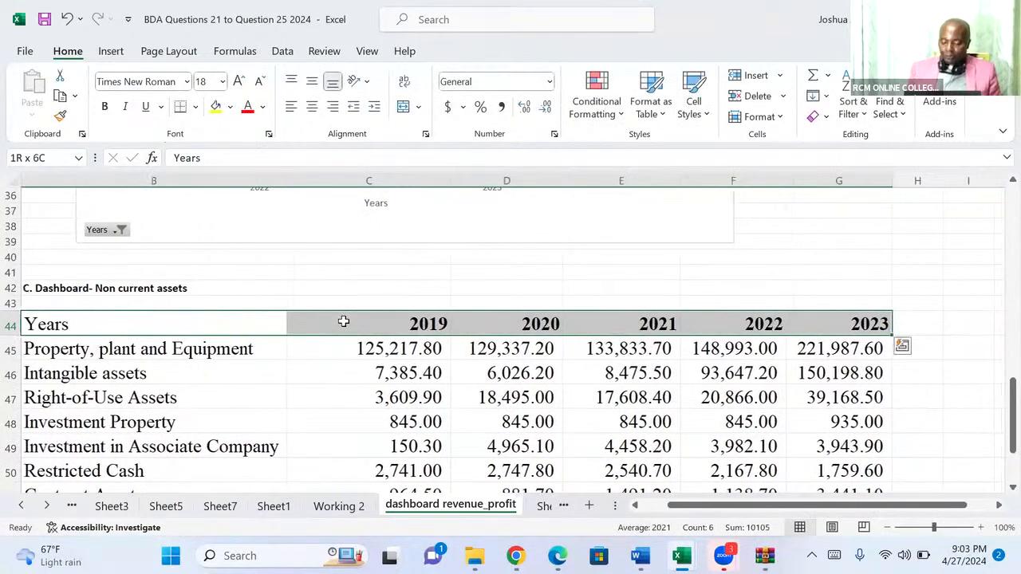
{"action": "key", "text": "ctrl+shift+Down"}
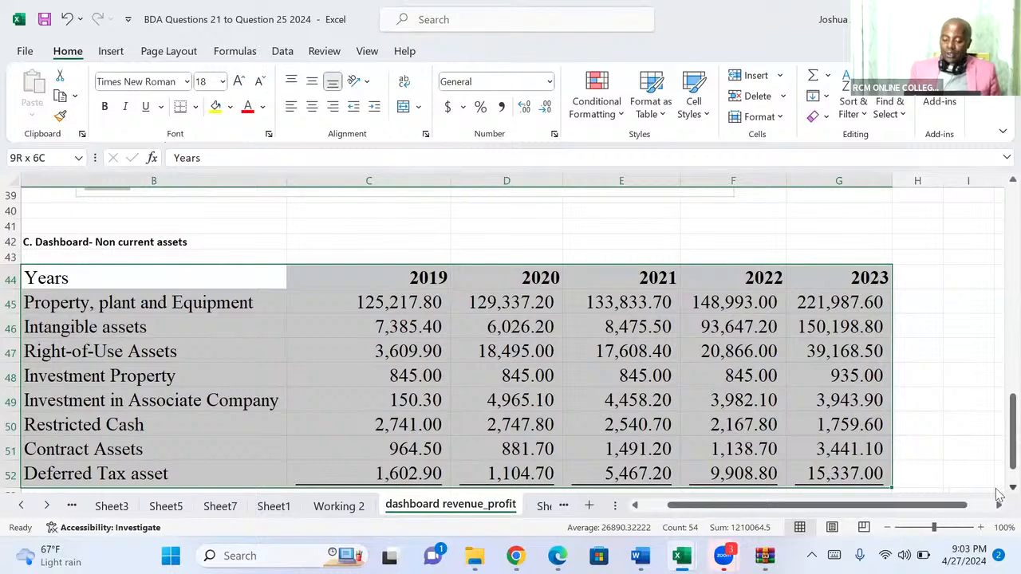
{"action": "scroll", "coordinate": [957, 479], "scroll_direction": "down", "scroll_amount": 2}
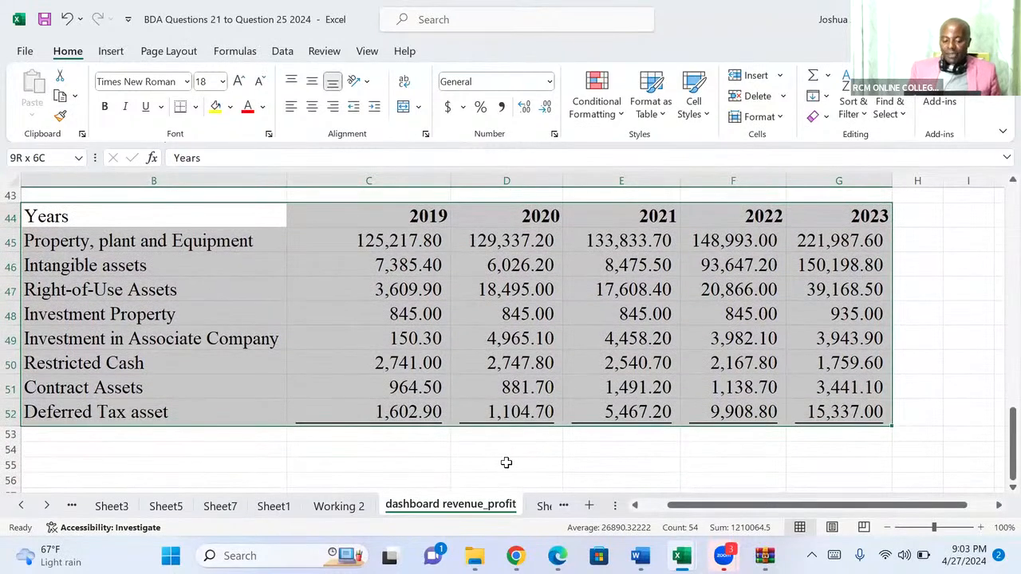
Transpose the non-current assets table B44:G52 into cell D55 with the TRANSPOSE function.
{"action": "left_click", "coordinate": [506, 462]}
{"action": "type", "text": "="}
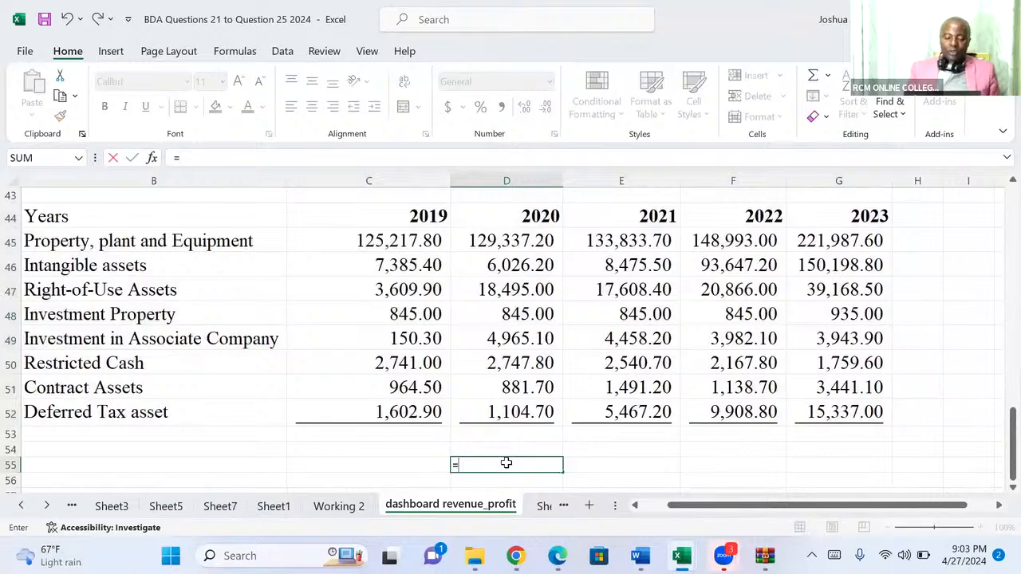
{"action": "type", "text": "trans"}
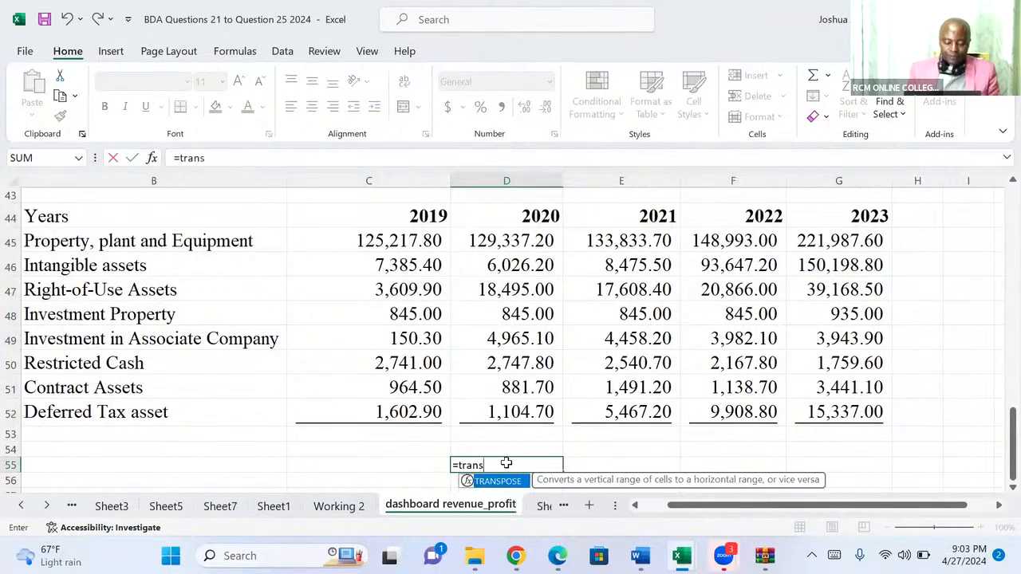
{"action": "key", "text": "Tab"}
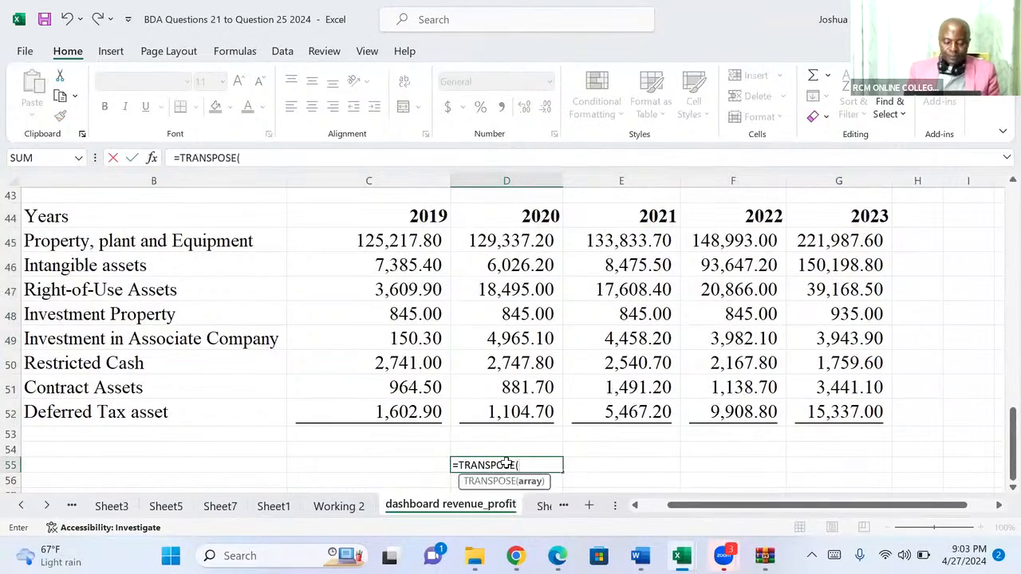
{"action": "left_click", "coordinate": [82, 215]}
{"action": "key", "text": "ctrl+shift+Right"}
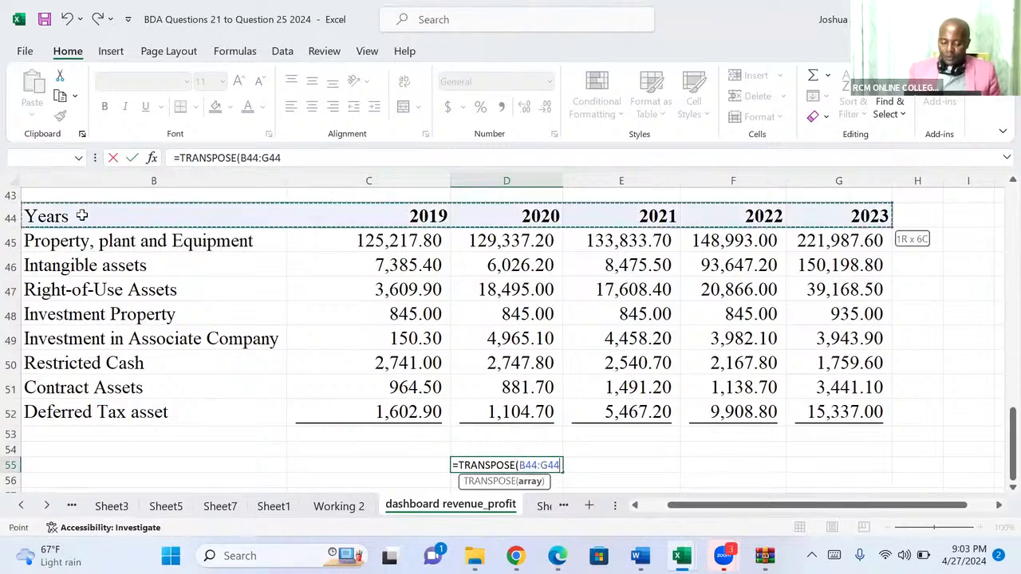
{"action": "key", "text": "ctrl+shift+Down"}
{"action": "key", "text": "ctrl+shift+Down"}
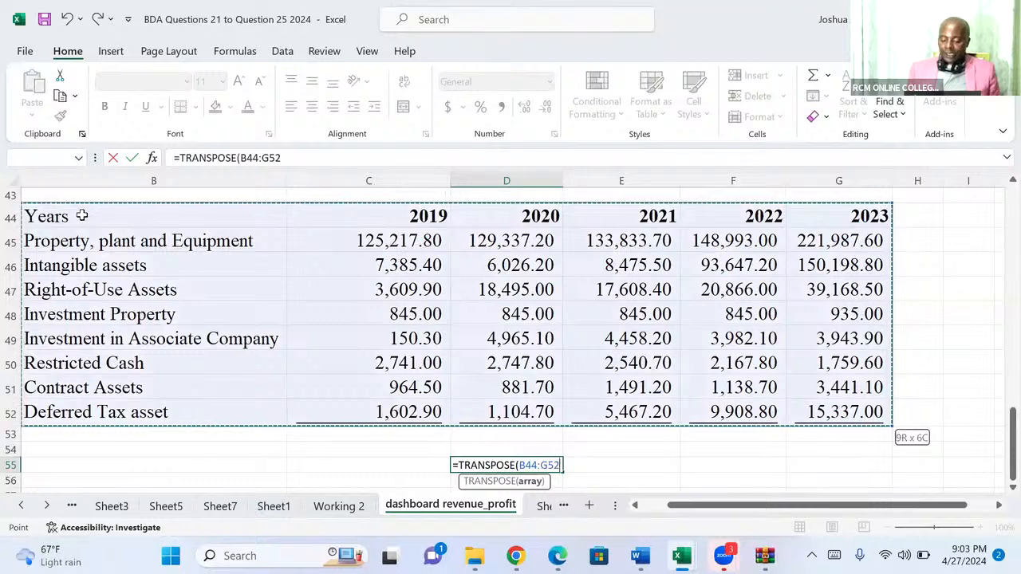
{"action": "key", "text": "Return"}
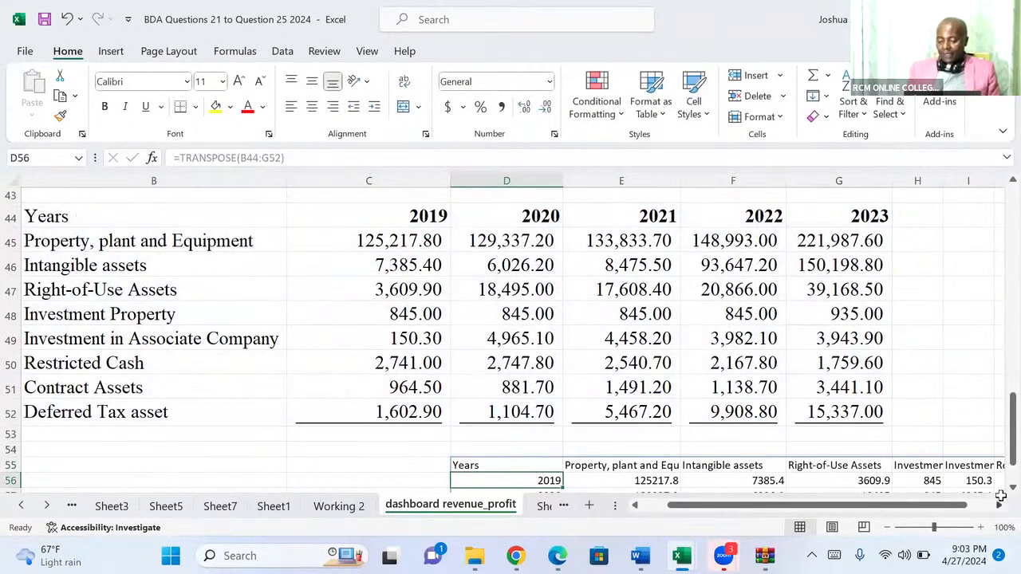
AutoFit all column widths on the sheet and make the transposed table's header row 55 bold.
{"action": "scroll", "coordinate": [1001, 485], "scroll_direction": "down", "scroll_amount": 3}
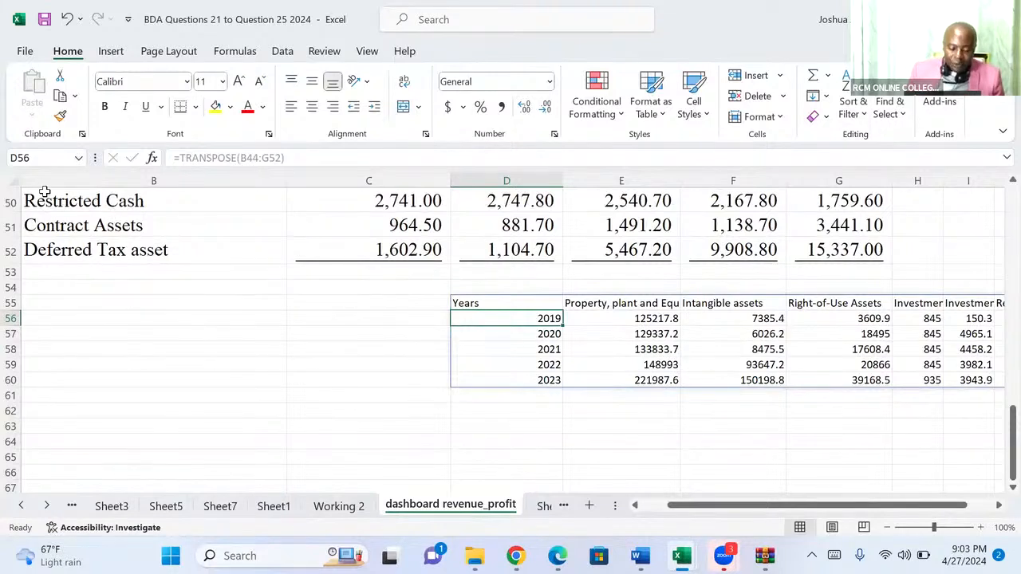
{"action": "left_click", "coordinate": [9, 177]}
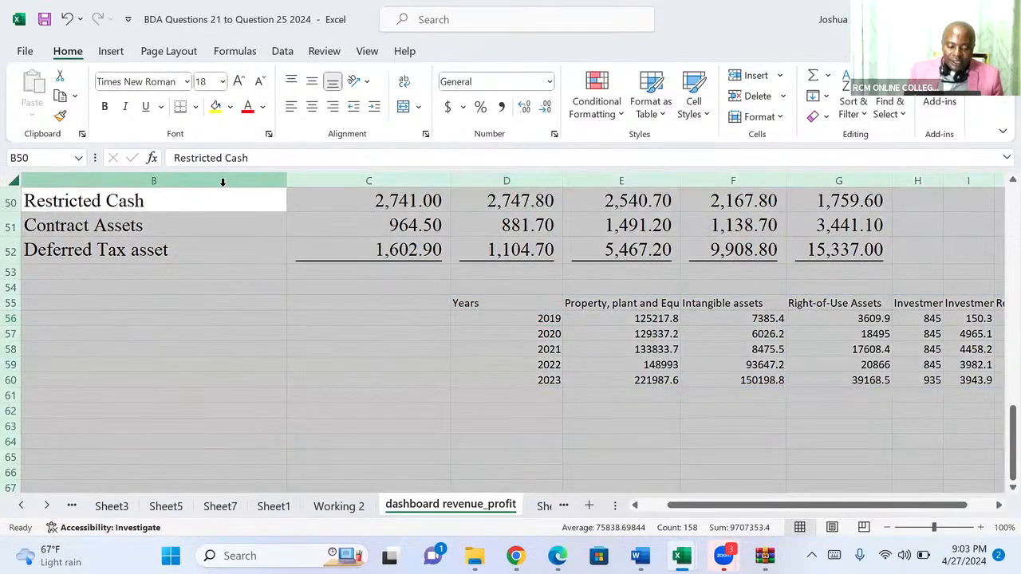
{"action": "double_click", "coordinate": [288, 180]}
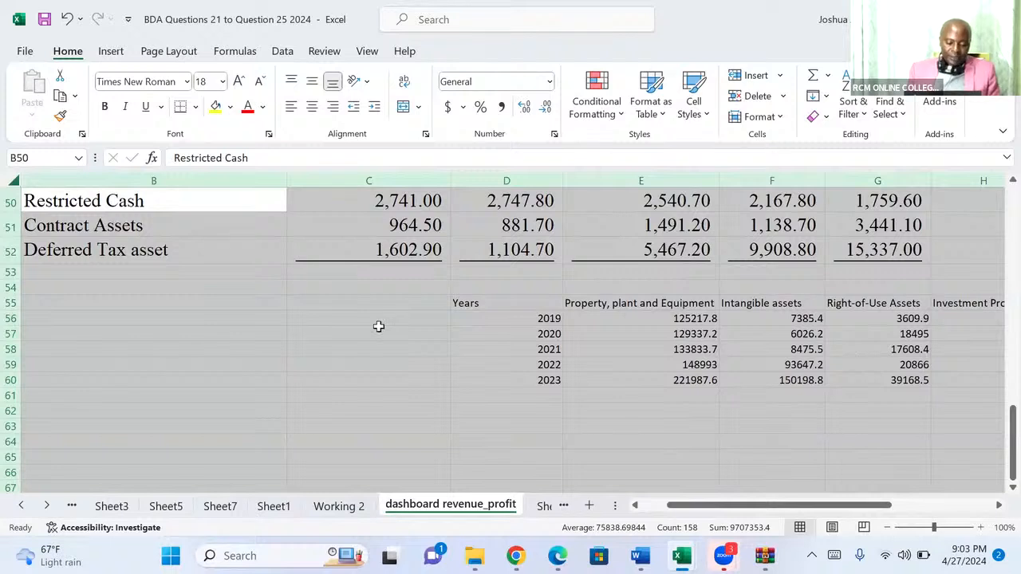
{"action": "left_click", "coordinate": [10, 303]}
{"action": "key", "text": "ctrl+b"}
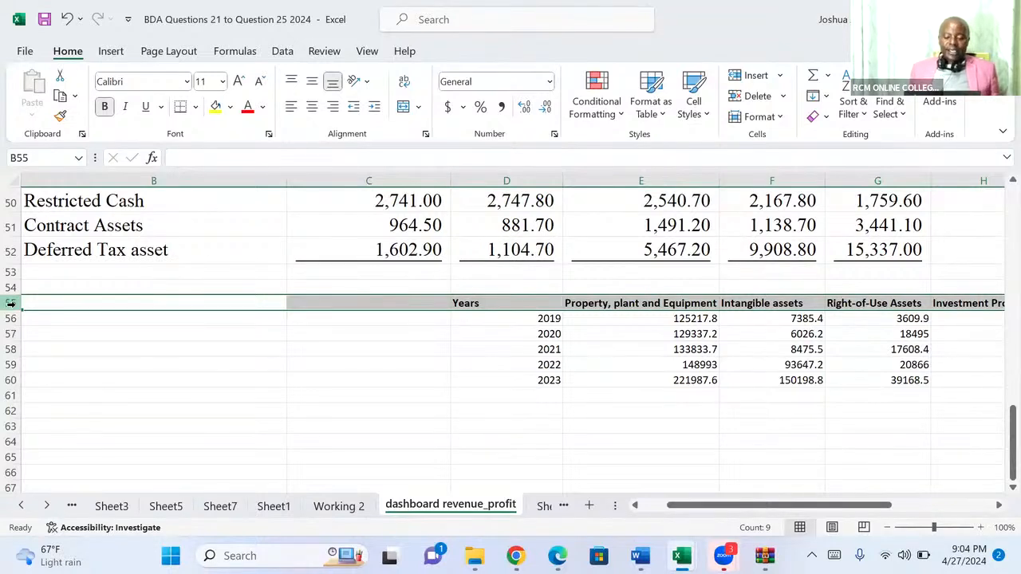
Create a PivotTable from the transposed range D55:L60 on the existing worksheet at cell D62.
{"action": "left_click", "coordinate": [493, 304]}
{"action": "key", "text": "ctrl+shift+Right"}
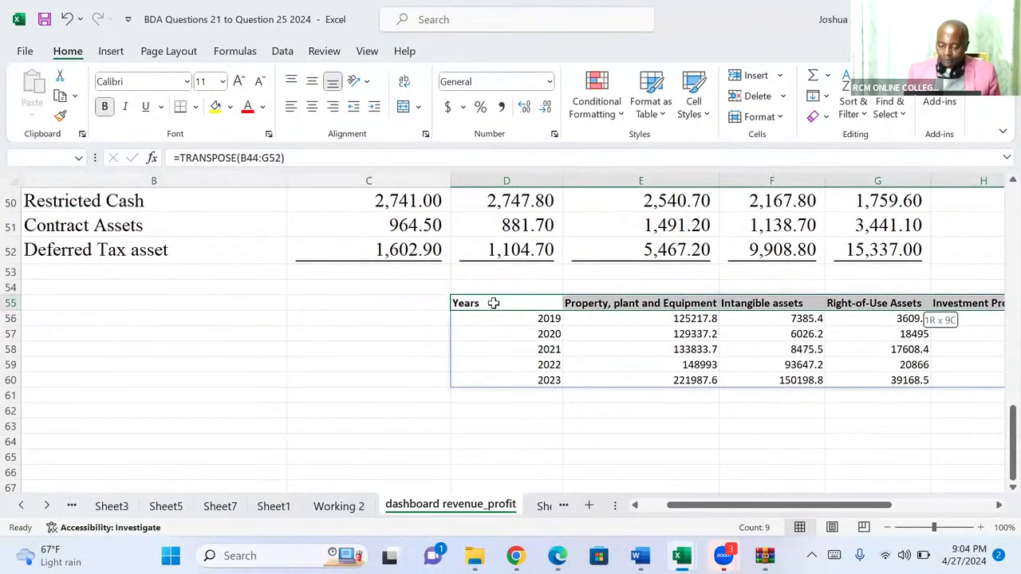
{"action": "key", "text": "ctrl+shift+Down"}
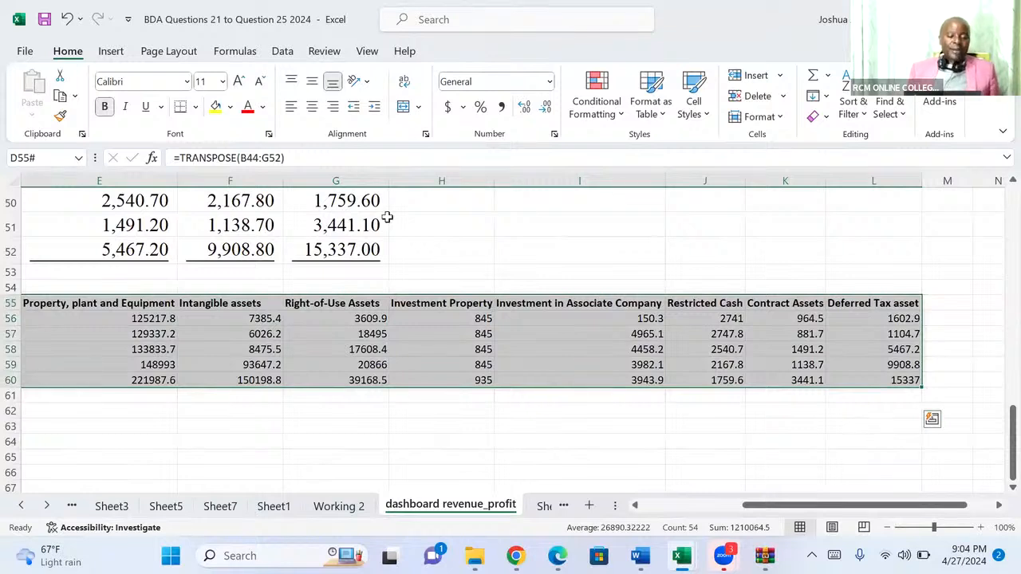
{"action": "left_click", "coordinate": [109, 53]}
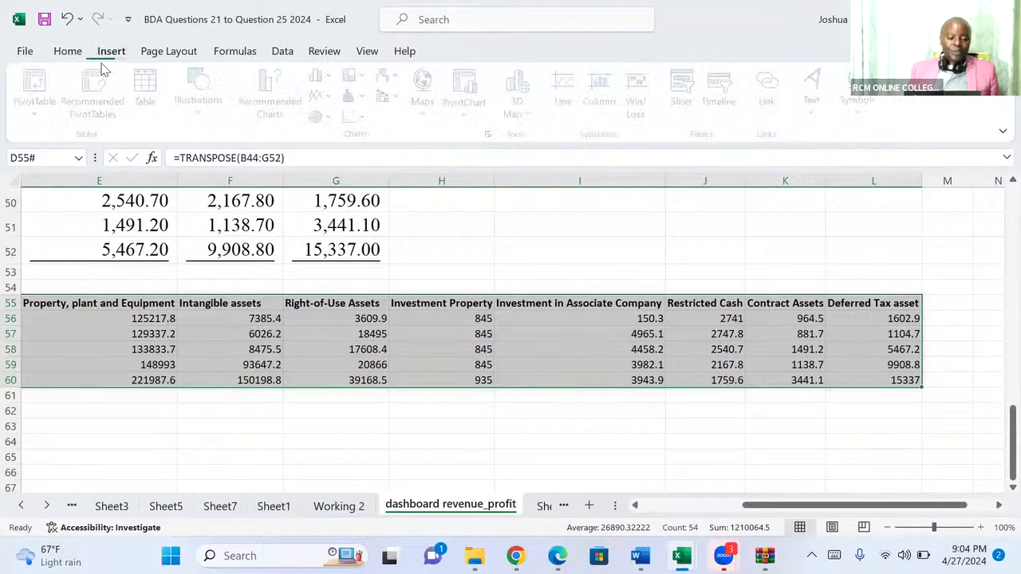
{"action": "left_click", "coordinate": [40, 83]}
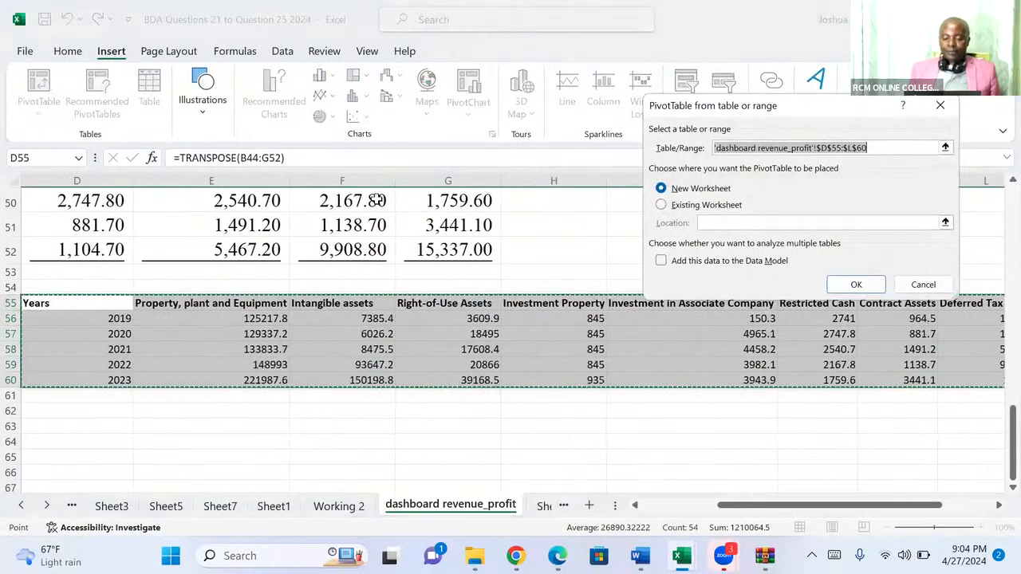
{"action": "left_click", "coordinate": [662, 206]}
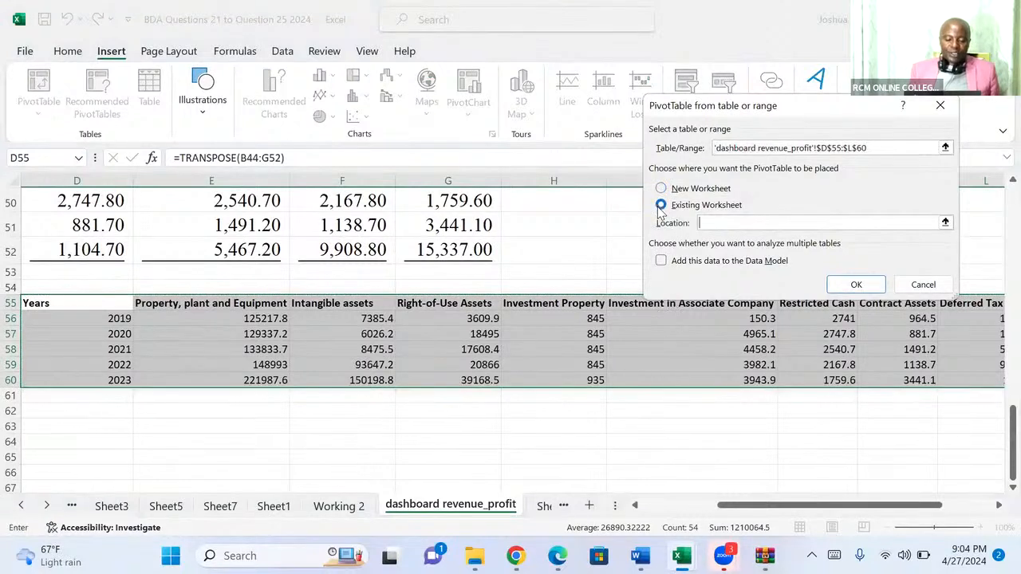
{"action": "left_click", "coordinate": [57, 410]}
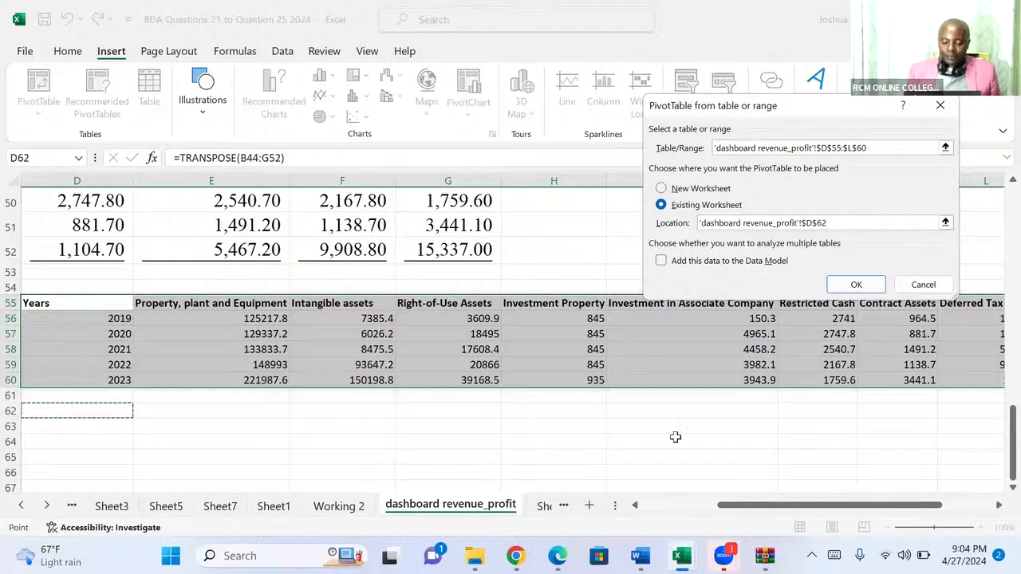
{"action": "left_click", "coordinate": [863, 286]}
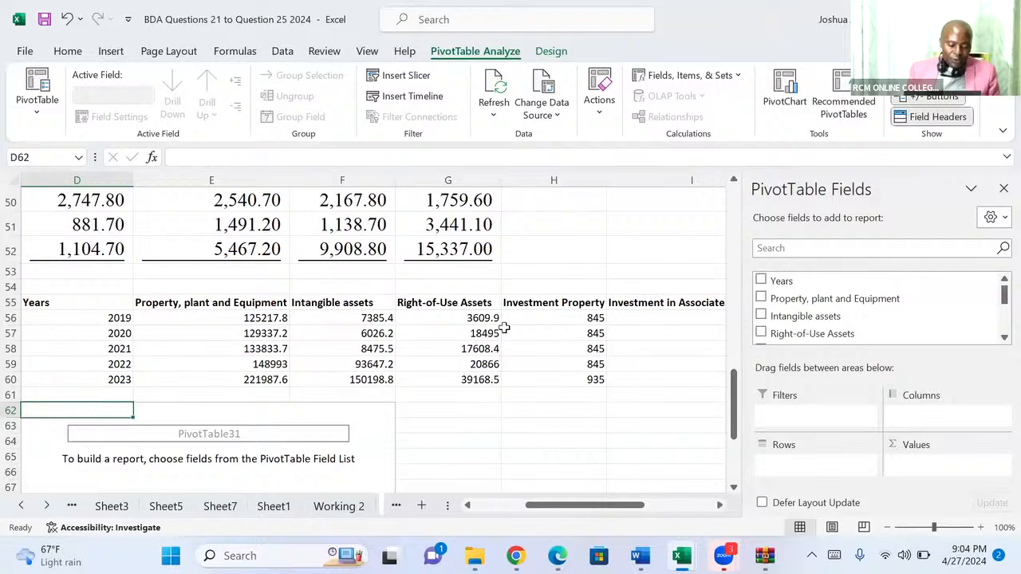
Put Years in the PivotTable rows and Property, plant and Equipment, Intangible assets, Right-of-Use Assets, Investment Property and Investment in Associate Company in the values.
{"action": "left_click_drag", "start_coordinate": [772, 286], "coordinate": [803, 471]}
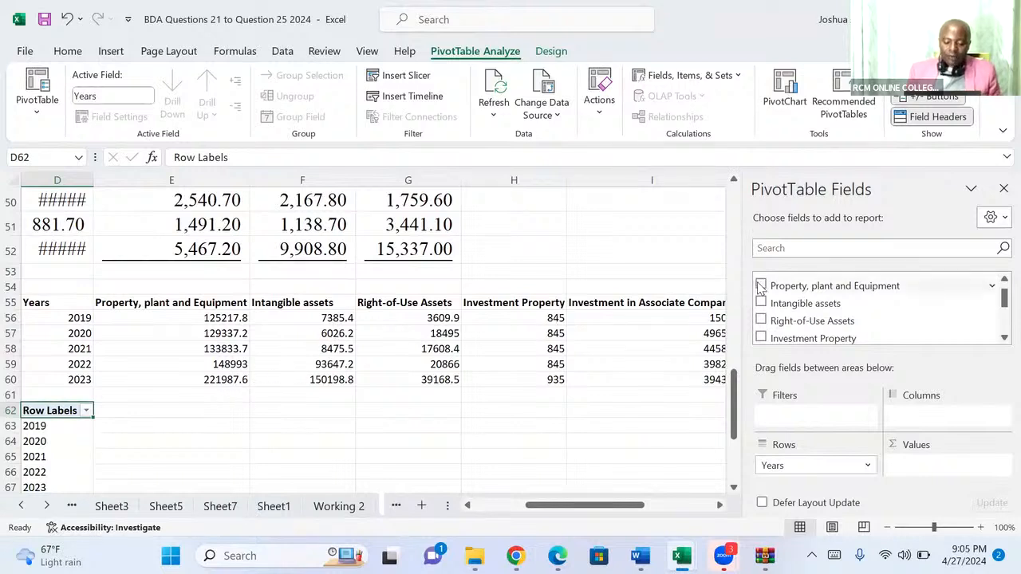
{"action": "left_click_drag", "start_coordinate": [760, 289], "coordinate": [931, 467]}
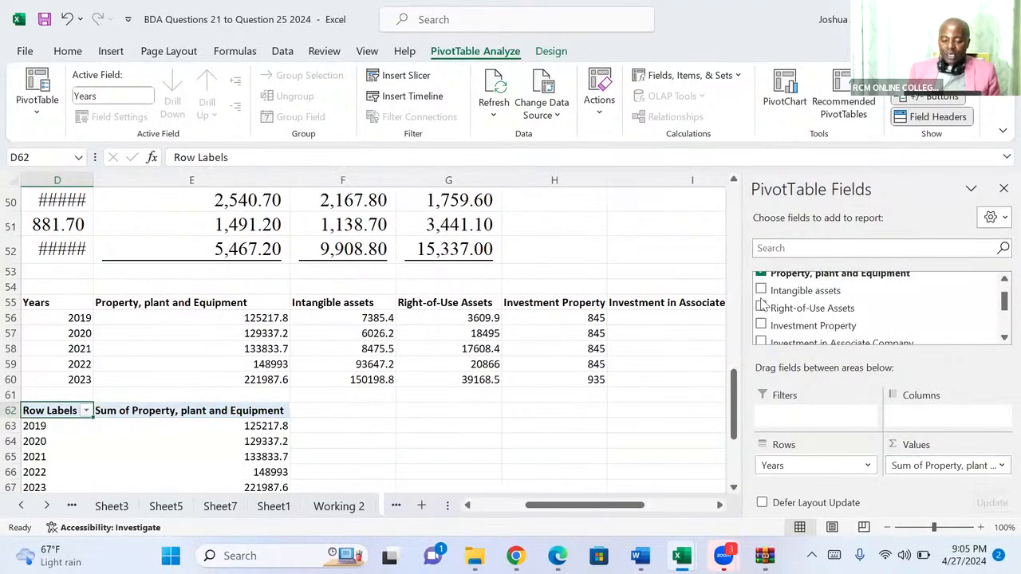
{"action": "left_click_drag", "start_coordinate": [764, 289], "coordinate": [929, 474]}
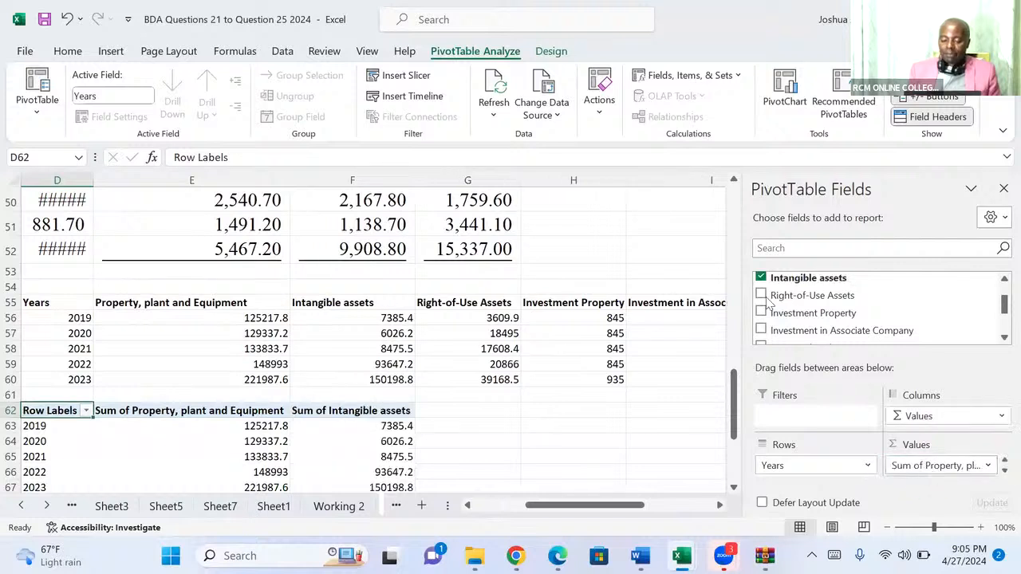
{"action": "left_click_drag", "start_coordinate": [766, 297], "coordinate": [937, 477]}
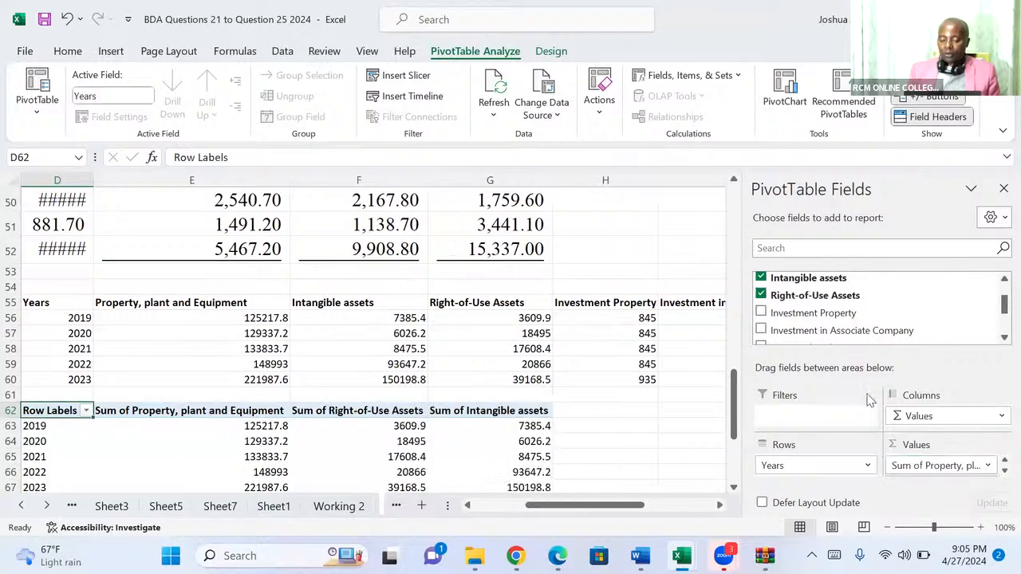
{"action": "left_click_drag", "start_coordinate": [764, 313], "coordinate": [957, 469]}
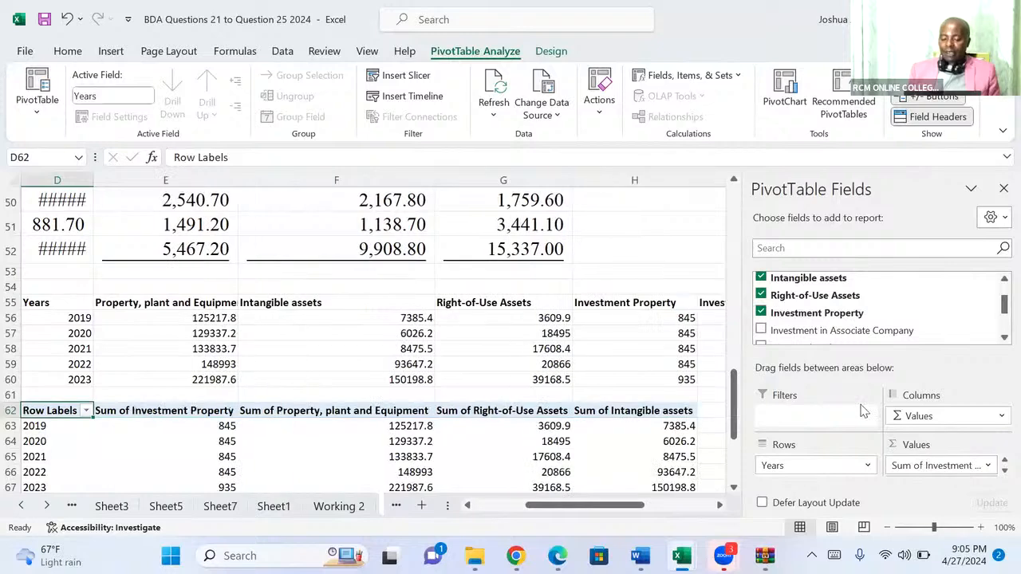
{"action": "left_click_drag", "start_coordinate": [761, 330], "coordinate": [951, 465]}
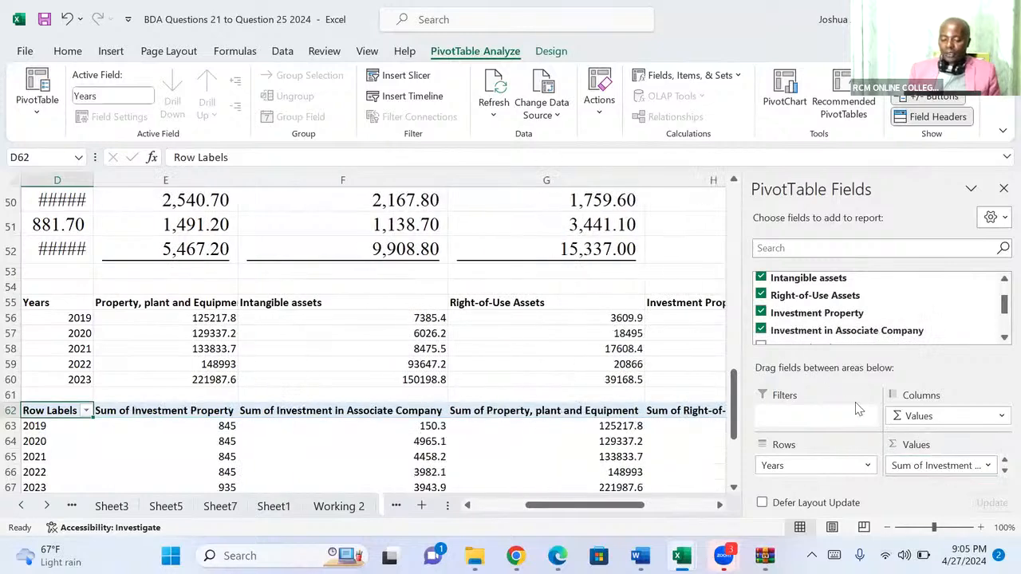
Add Restricted Cash, Contract Assets and Deferred Tax asset to the PivotTable values.
{"action": "left_click", "coordinate": [997, 338]}
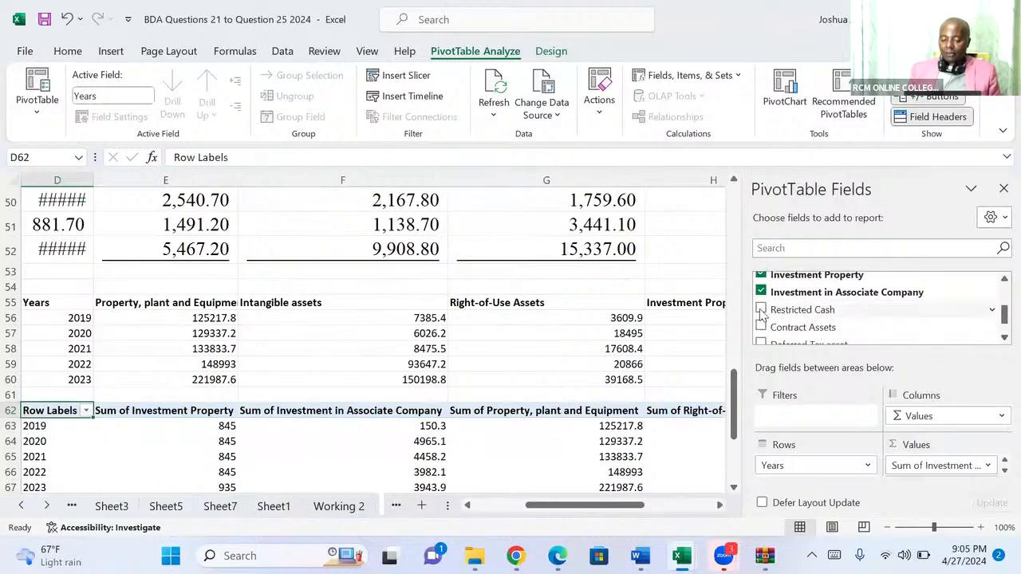
{"action": "left_click_drag", "start_coordinate": [778, 313], "coordinate": [917, 466]}
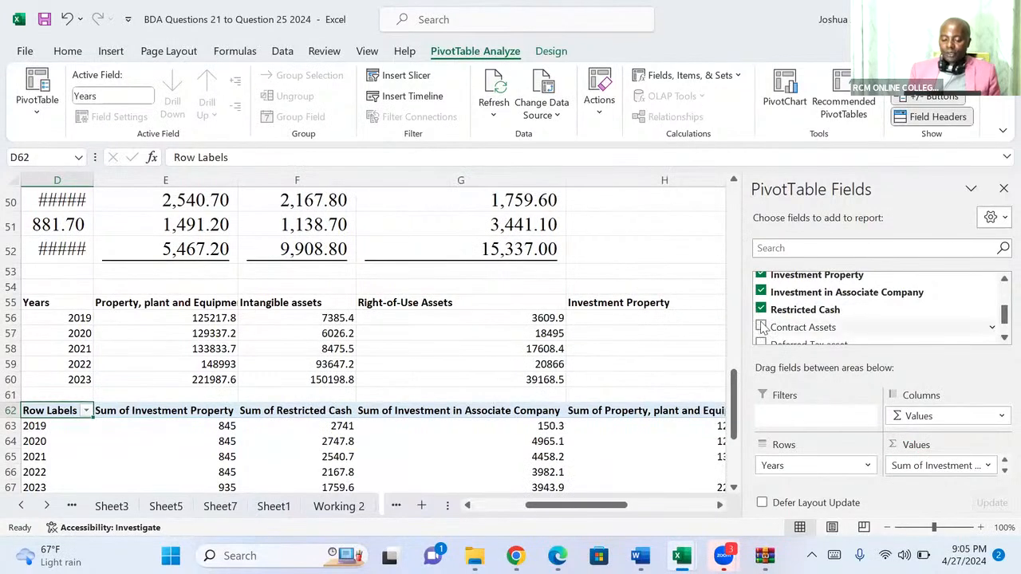
{"action": "left_click_drag", "start_coordinate": [762, 328], "coordinate": [938, 472]}
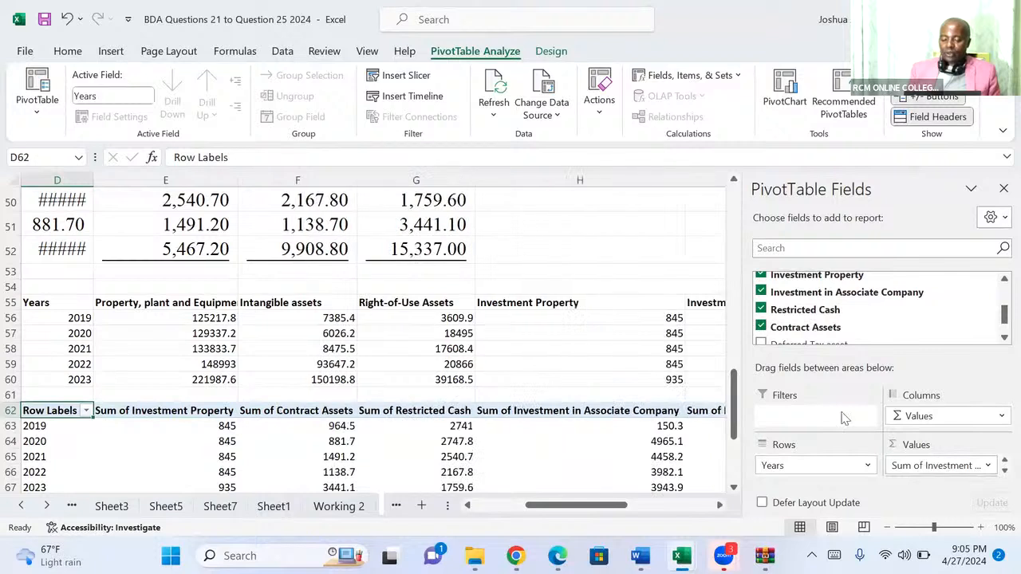
{"action": "left_click", "coordinate": [1000, 340]}
{"action": "left_click", "coordinate": [1000, 340]}
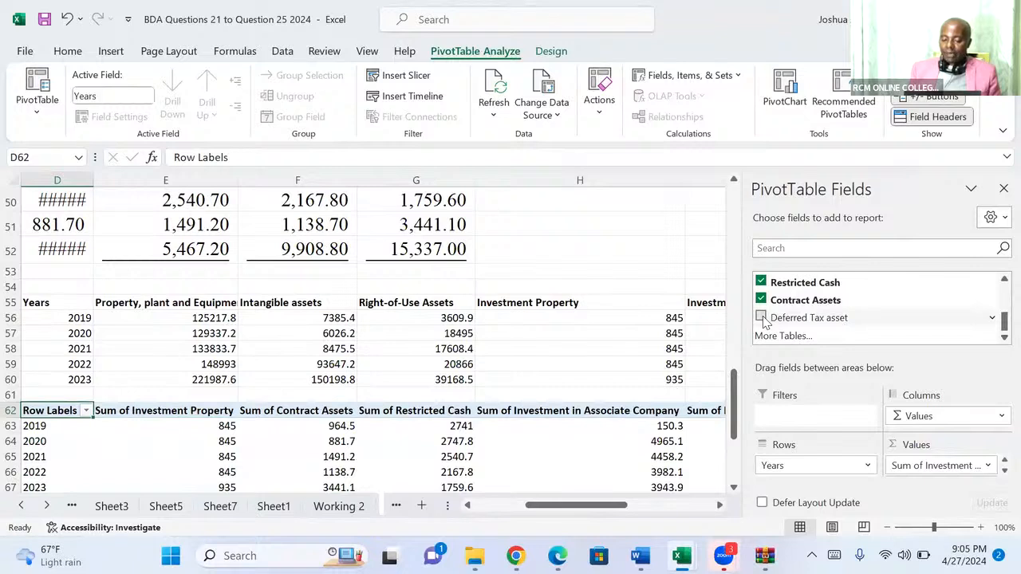
{"action": "left_click_drag", "start_coordinate": [763, 319], "coordinate": [947, 465]}
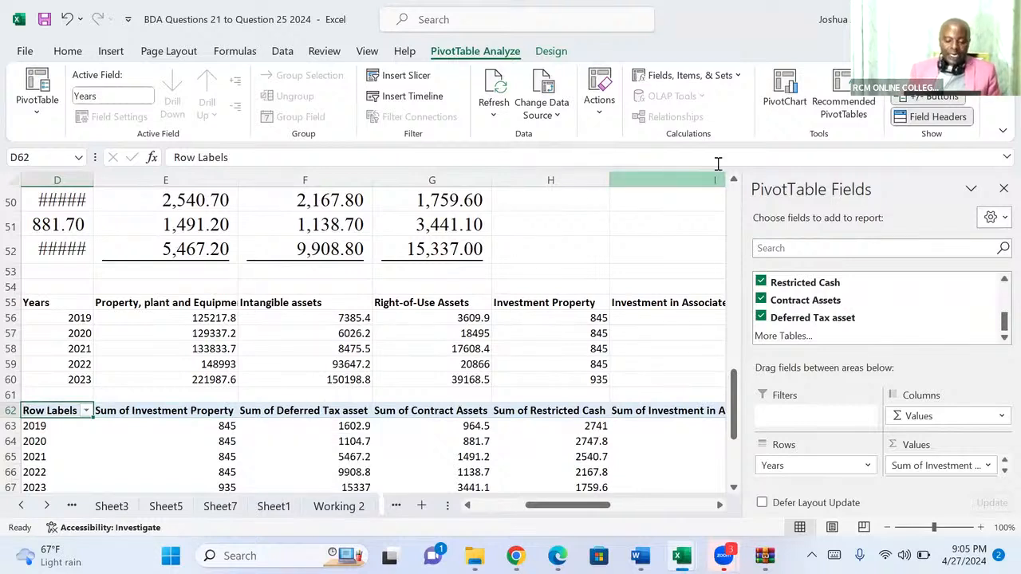
Insert a Line PivotChart from the non-current assets PivotTable and close the chart's field list.
{"action": "left_click", "coordinate": [777, 96]}
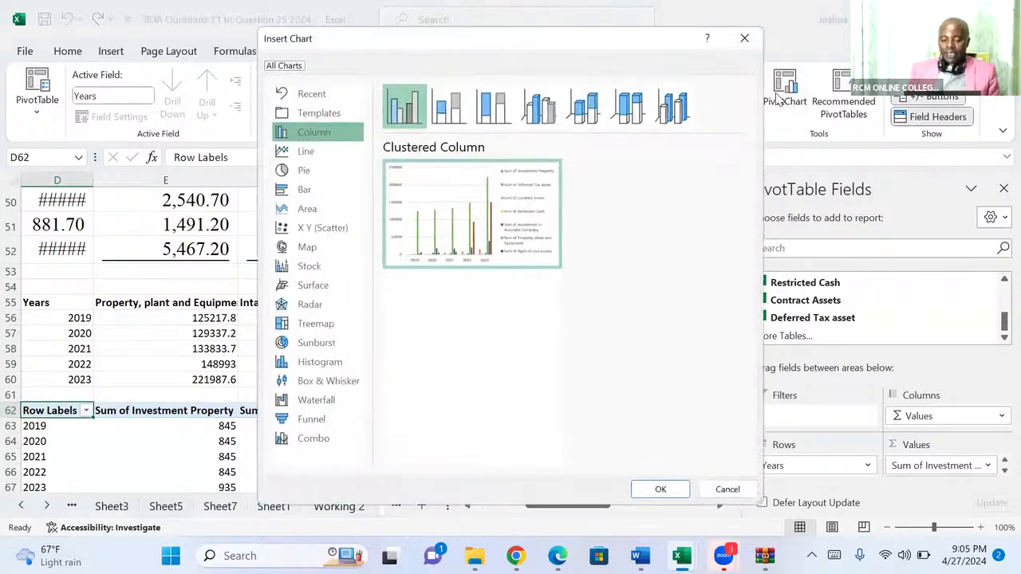
{"action": "mouse_move", "coordinate": [475, 183]}
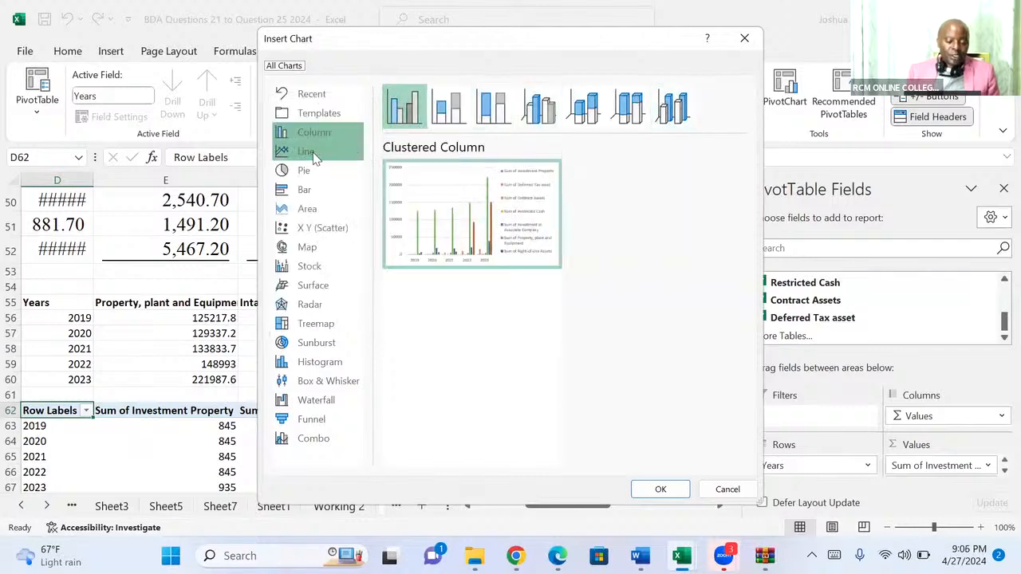
{"action": "left_click", "coordinate": [311, 153]}
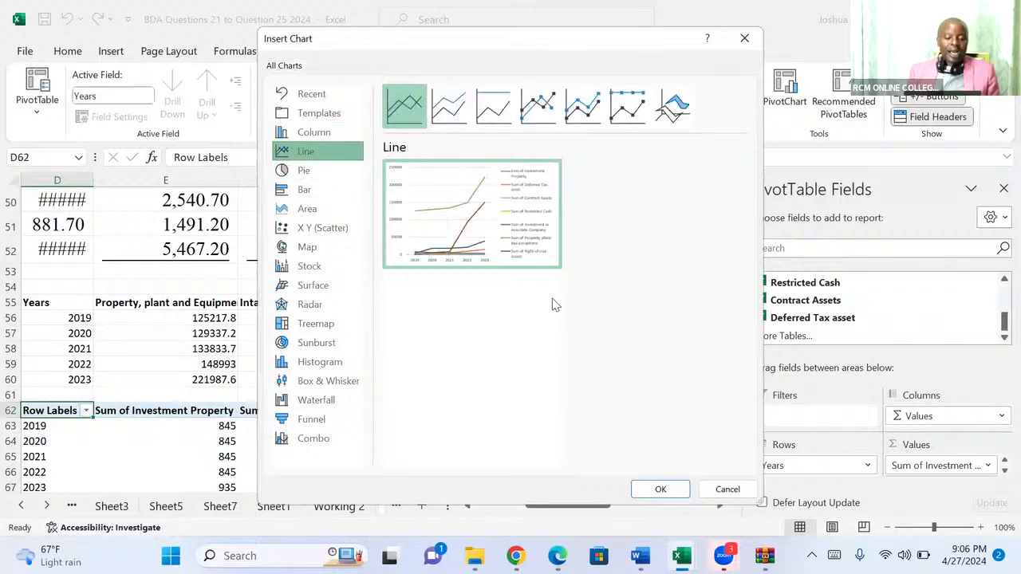
{"action": "left_click", "coordinate": [662, 489]}
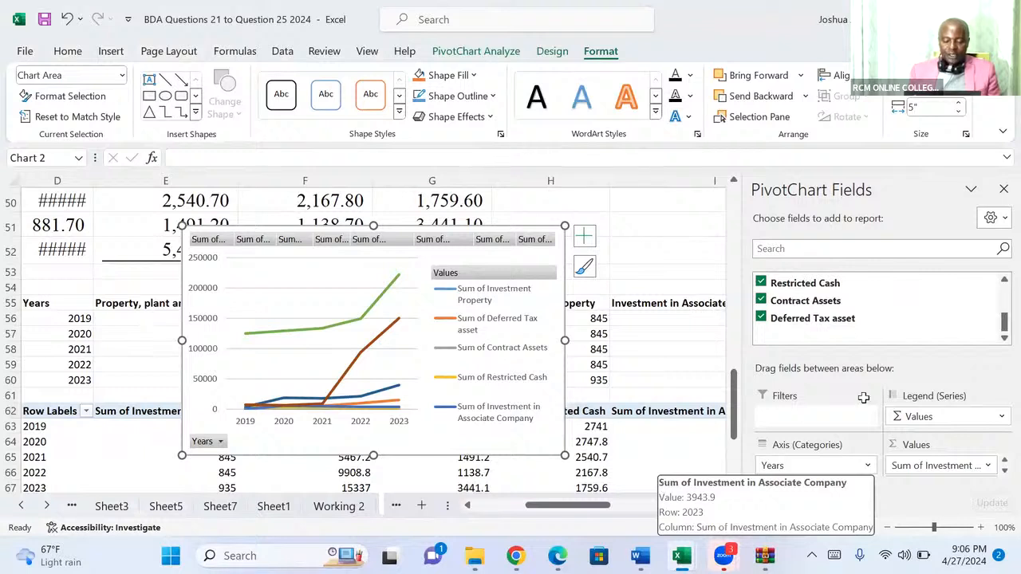
{"action": "left_click", "coordinate": [1002, 190]}
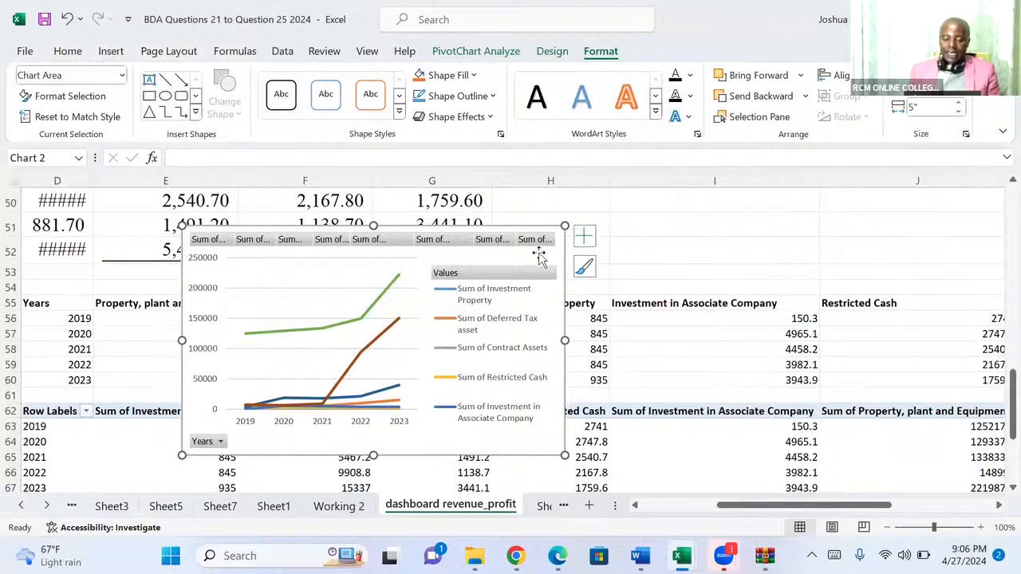
Move the line PivotChart off the data to the empty cells beside the PivotTable, about columns M to U from row 62, and deselect it.
{"action": "left_click_drag", "start_coordinate": [540, 257], "coordinate": [563, 506]}
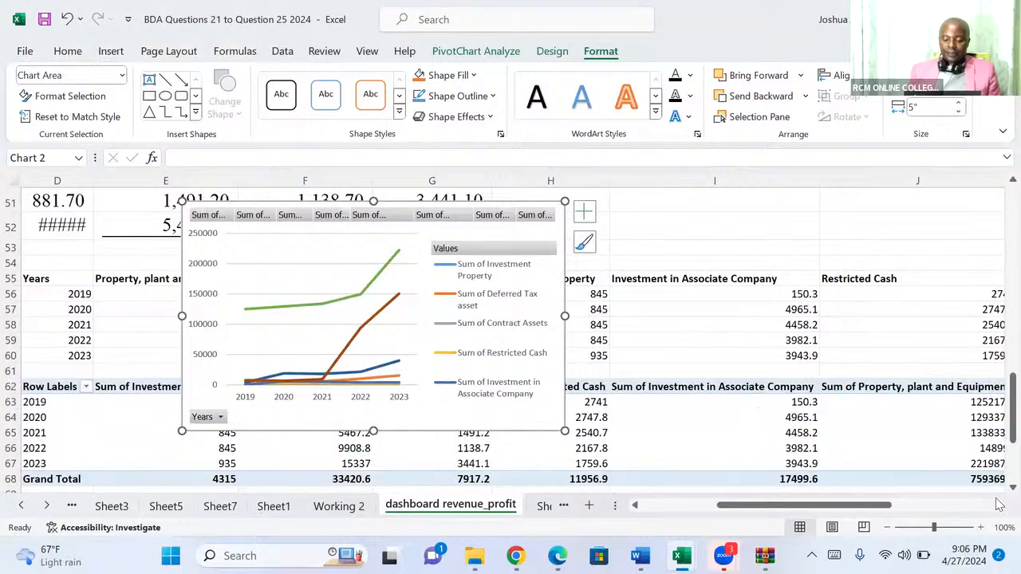
{"action": "scroll", "coordinate": [997, 493], "scroll_direction": "down", "scroll_amount": 3}
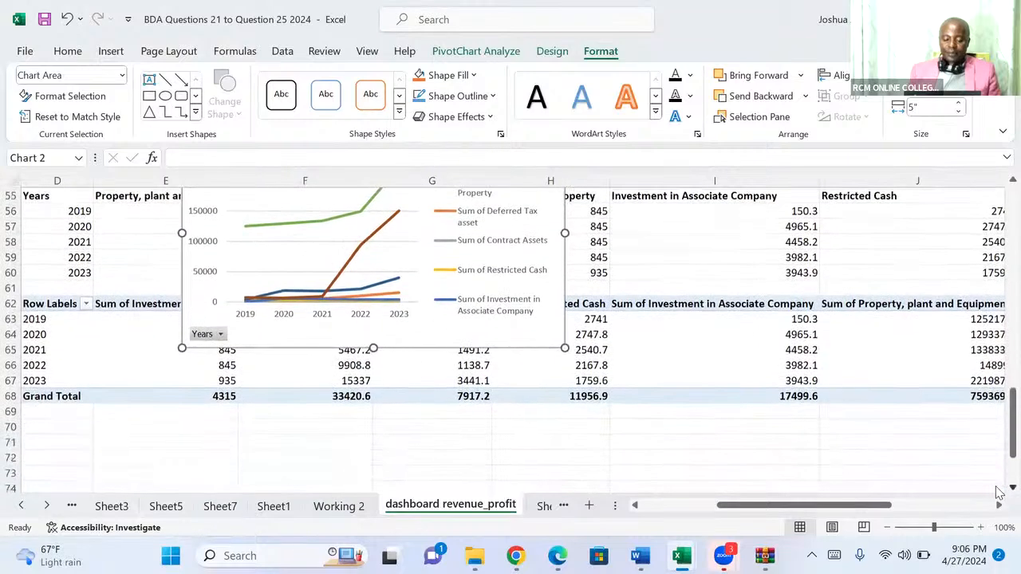
{"action": "scroll", "coordinate": [997, 493], "scroll_direction": "down", "scroll_amount": 2}
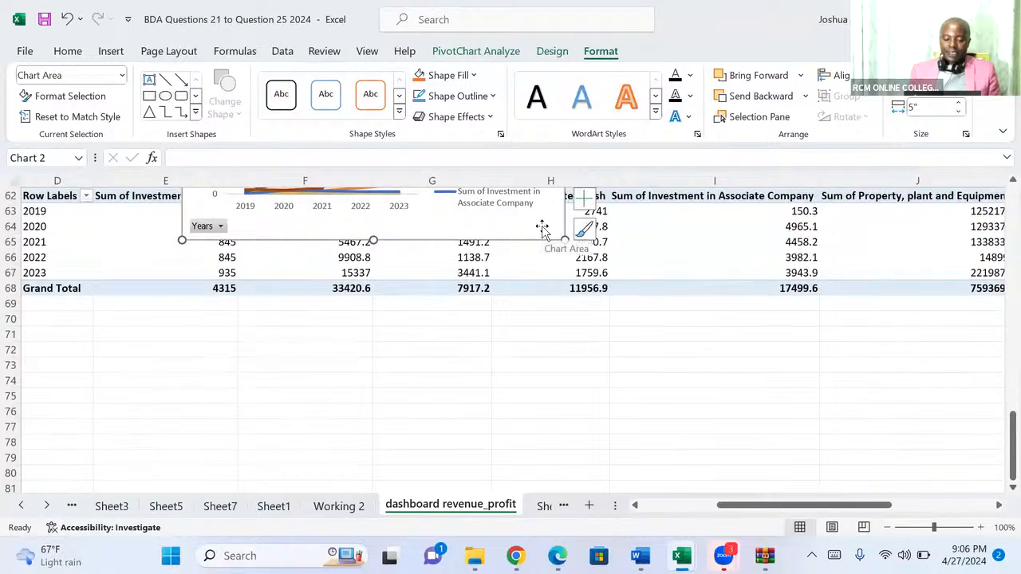
{"action": "left_click_drag", "start_coordinate": [547, 226], "coordinate": [588, 506]}
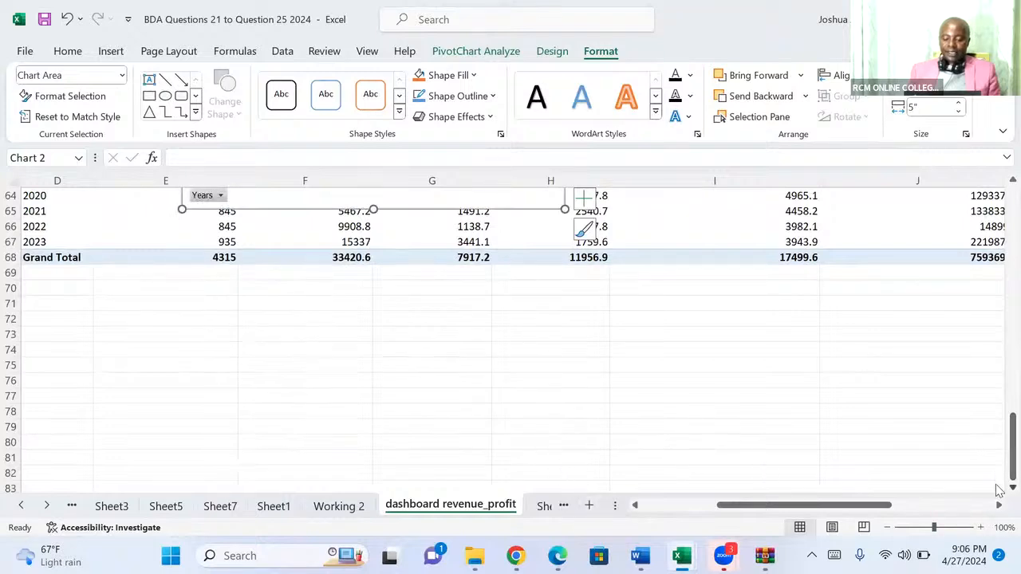
{"action": "scroll", "coordinate": [1000, 493], "scroll_direction": "down", "scroll_amount": 1}
{"action": "left_click_drag", "start_coordinate": [1001, 477], "coordinate": [1000, 418]}
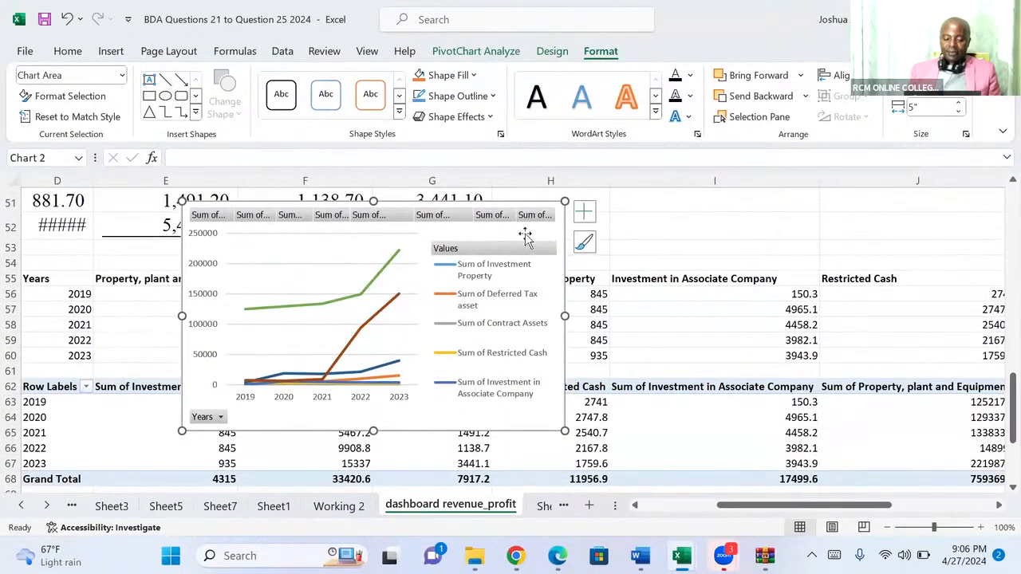
{"action": "left_click_drag", "start_coordinate": [522, 232], "coordinate": [856, 416]}
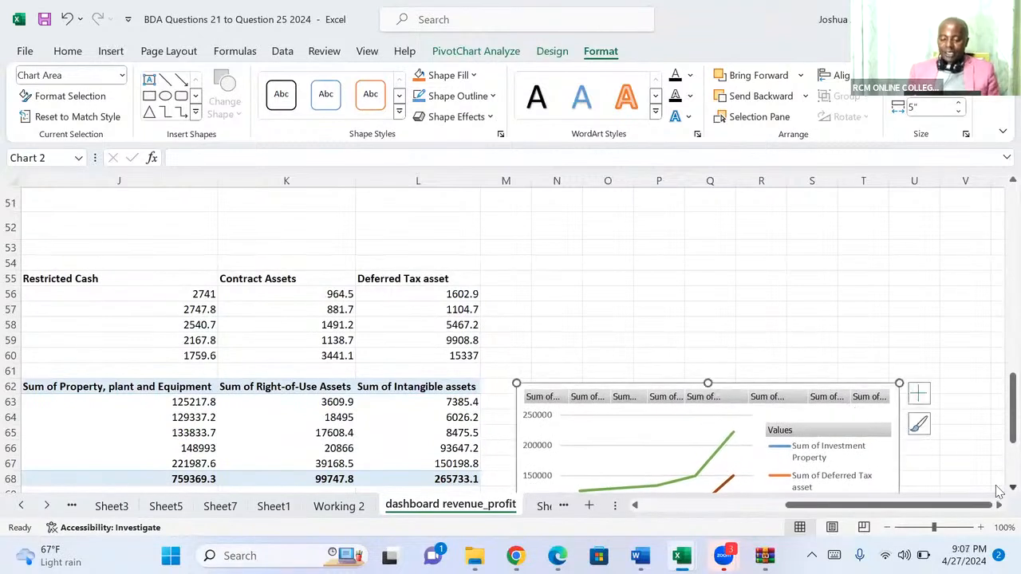
{"action": "scroll", "coordinate": [999, 491], "scroll_direction": "down", "scroll_amount": 3}
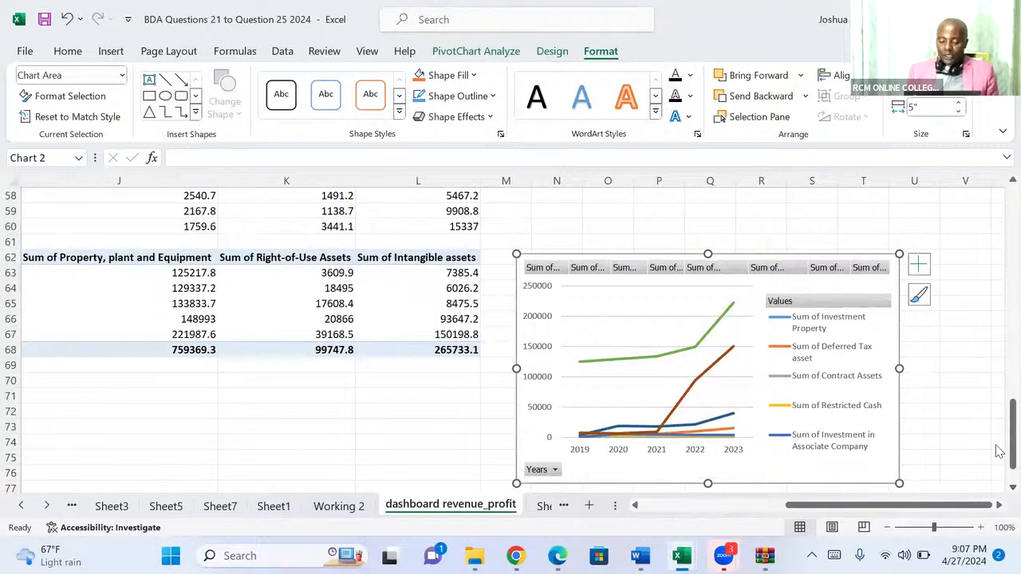
{"action": "left_click", "coordinate": [980, 449]}
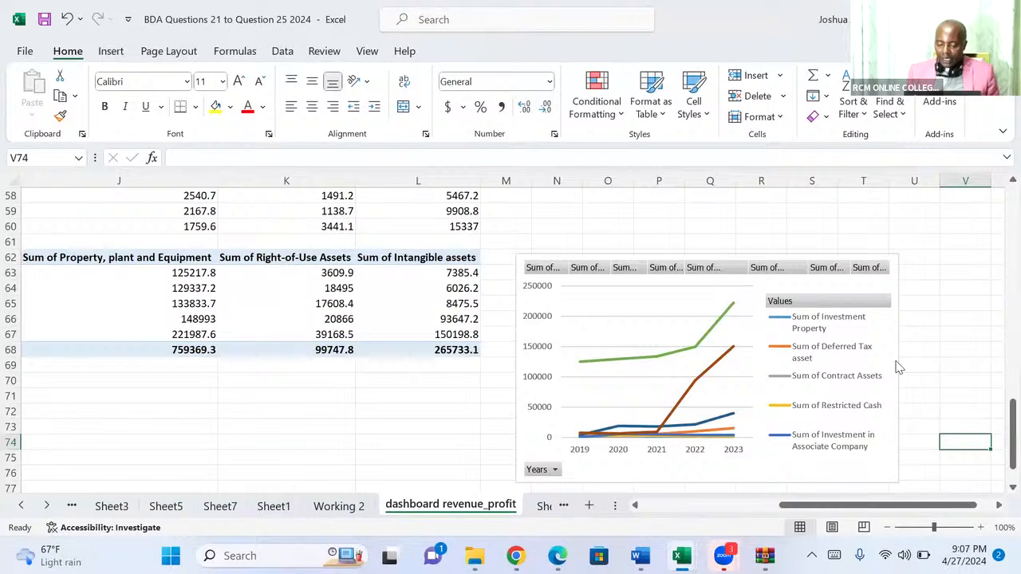
{"action": "left_click", "coordinate": [899, 246]}
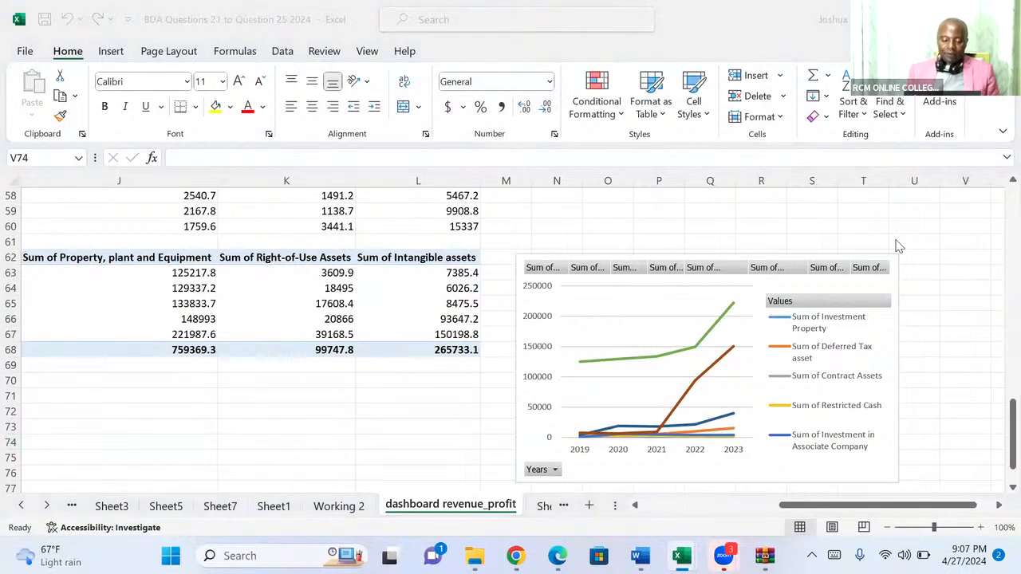
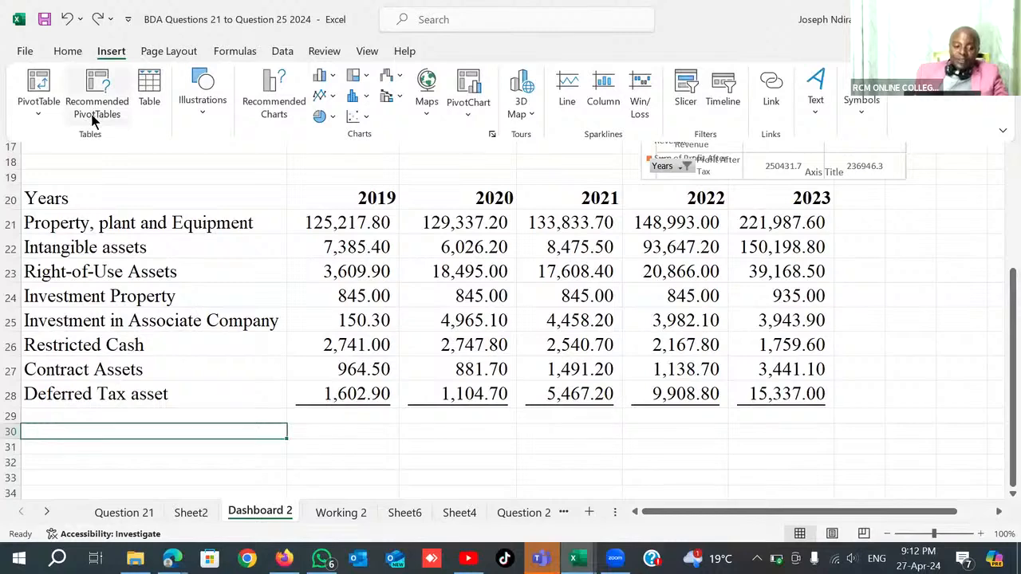
{"action": "left_click", "coordinate": [37, 116]}
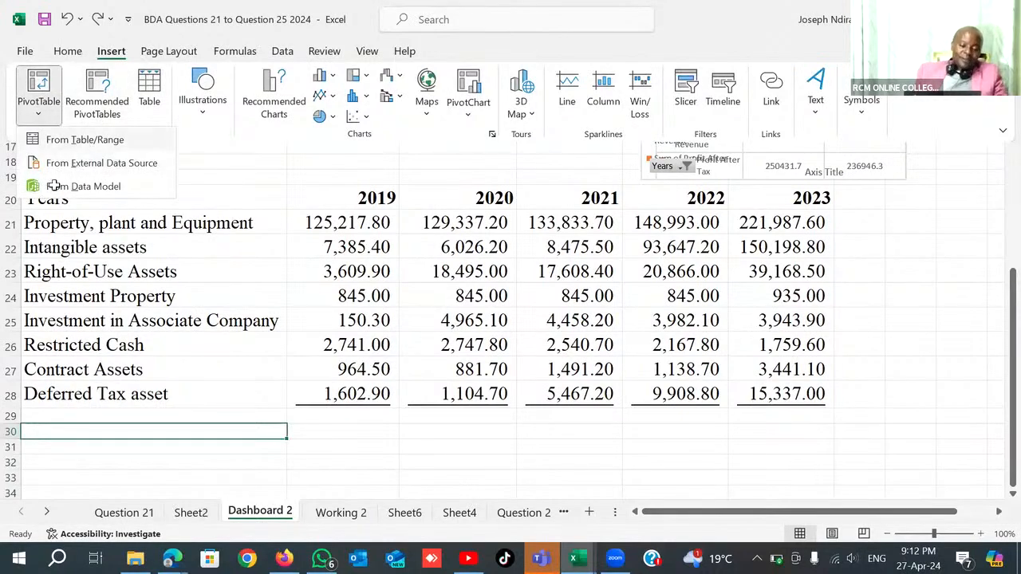
{"action": "left_click", "coordinate": [85, 140]}
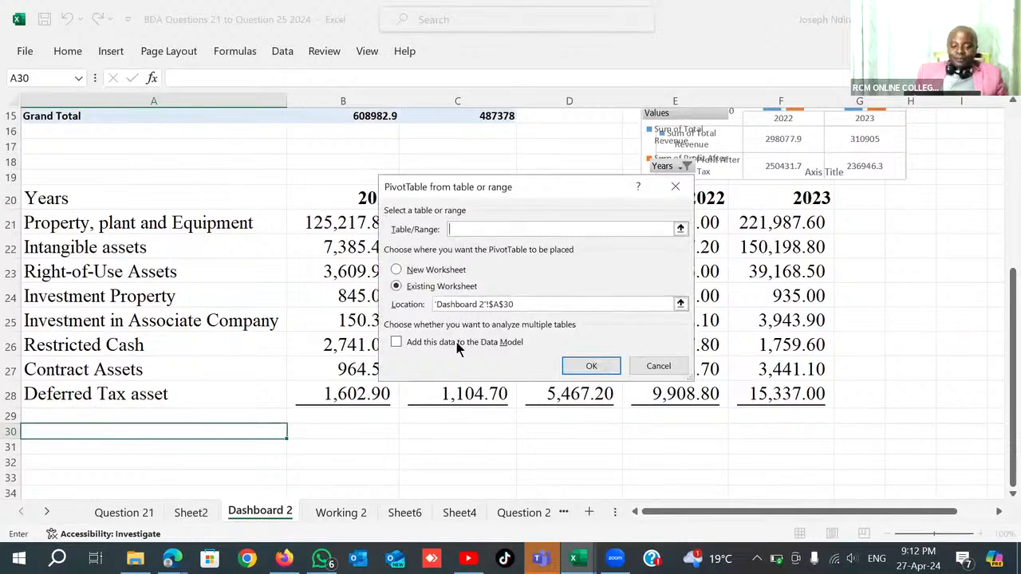
{"action": "left_click", "coordinate": [657, 368]}
Try to create a PivotTable at A31 of the existing worksheet for the non-current assets table, with A30 as the source range.
{"action": "left_click", "coordinate": [57, 199]}
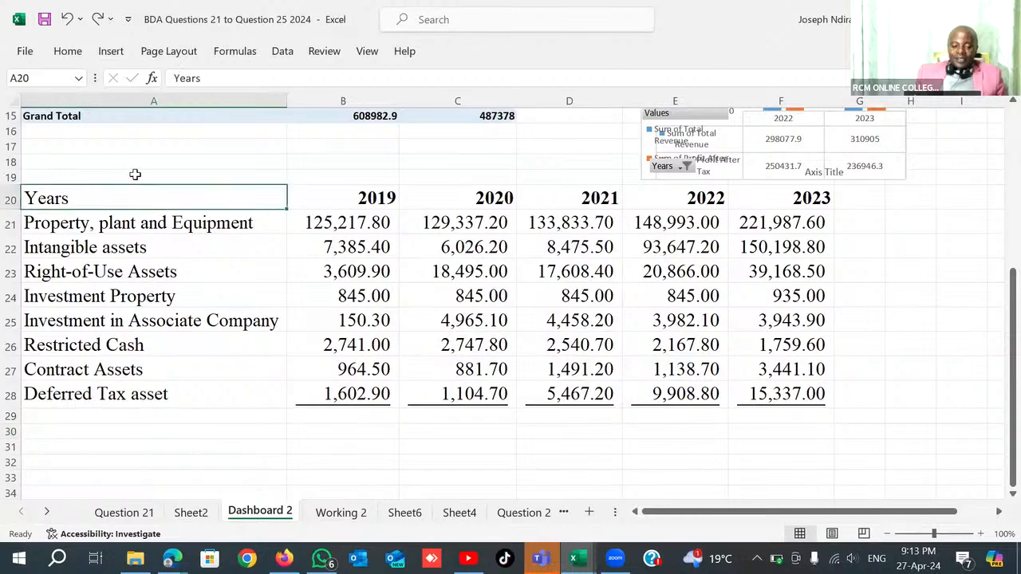
{"action": "key", "text": "ctrl+shift+Right"}
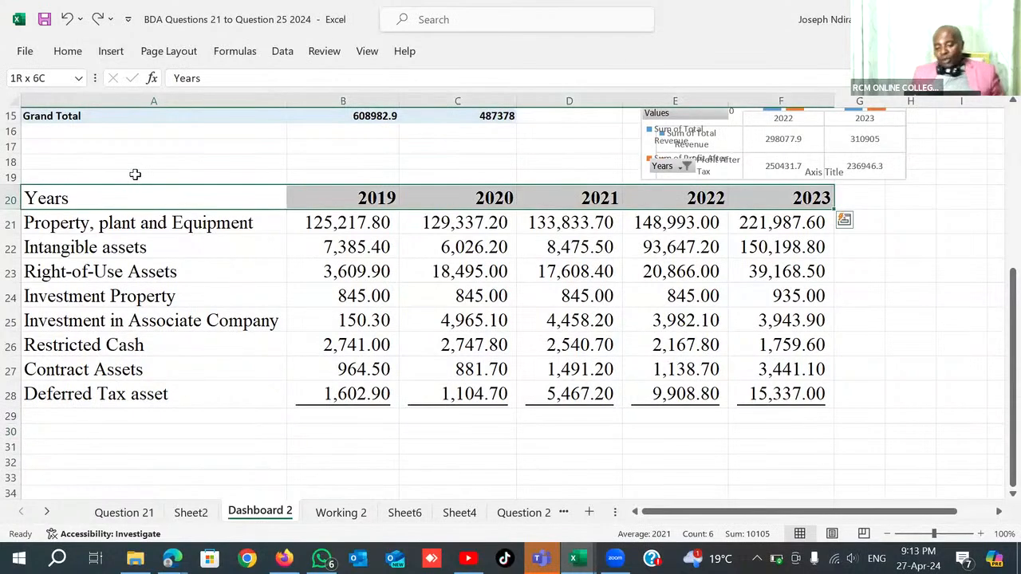
{"action": "key", "text": "ctrl+shift+Down"}
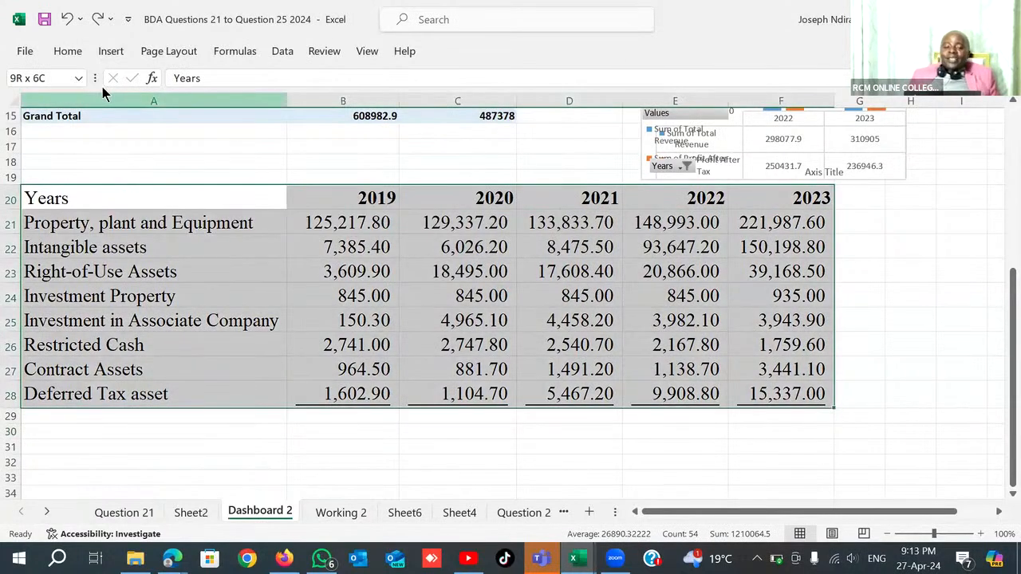
{"action": "left_click", "coordinate": [110, 52]}
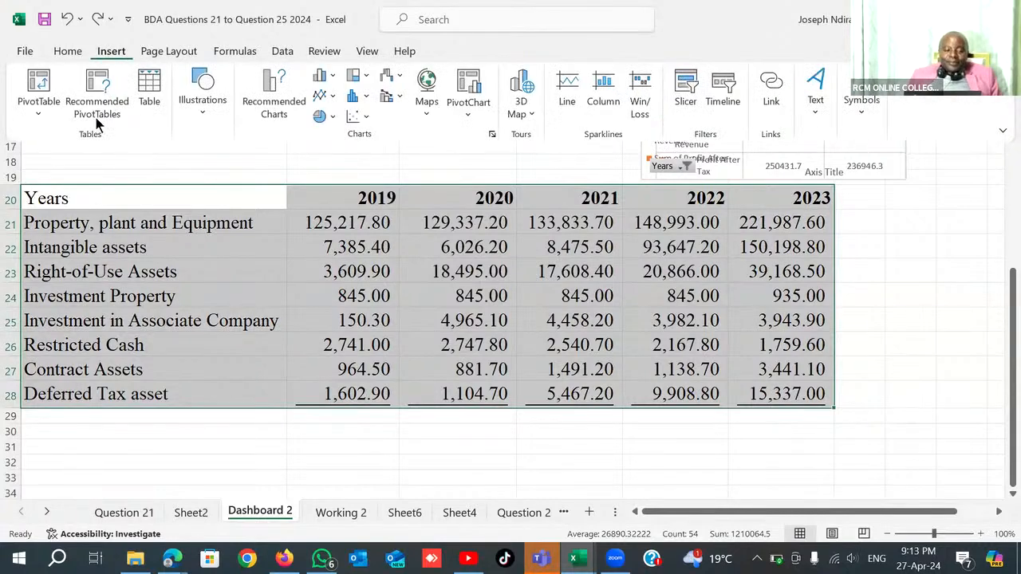
{"action": "left_click", "coordinate": [38, 114]}
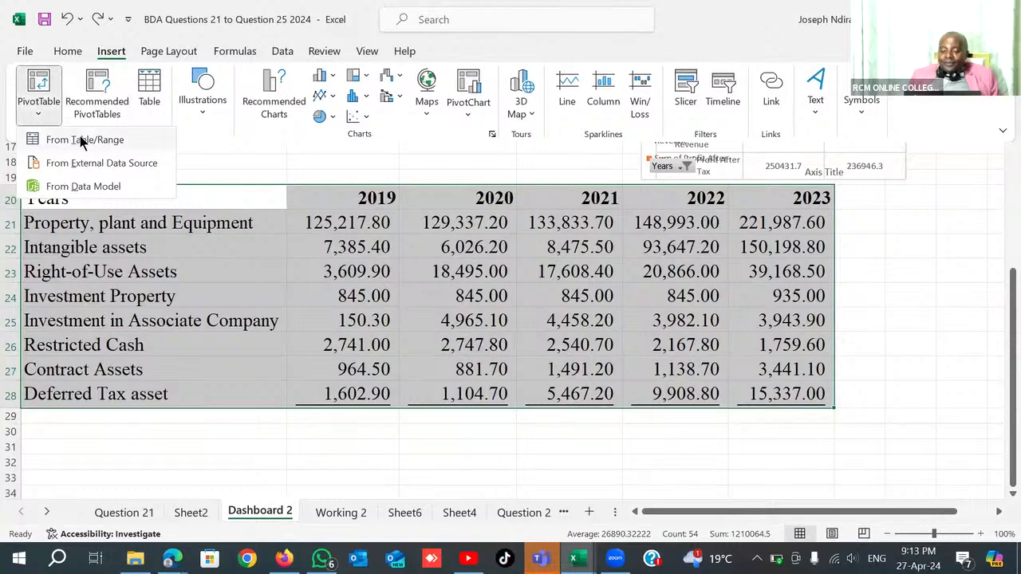
{"action": "left_click", "coordinate": [83, 141]}
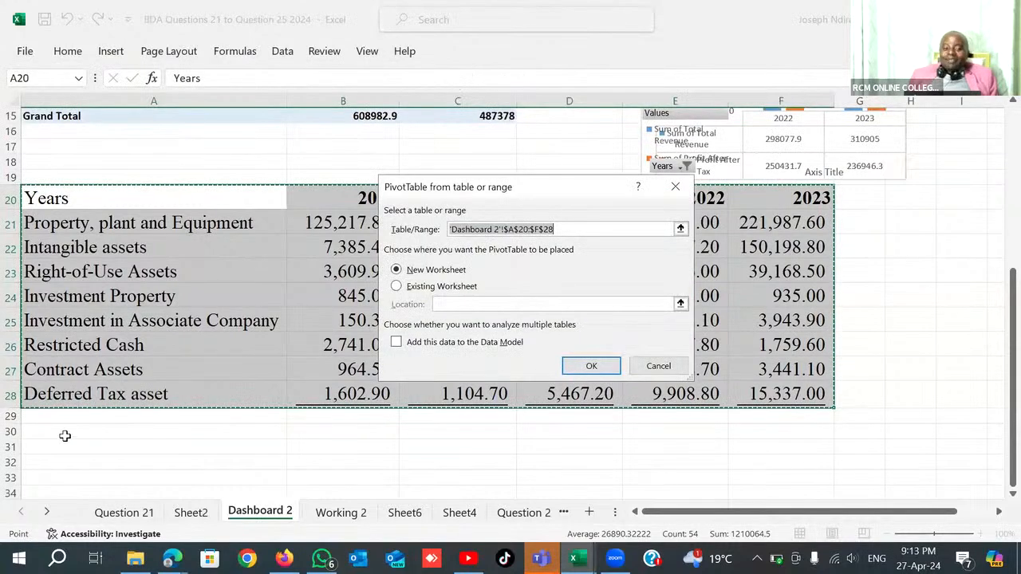
{"action": "left_click", "coordinate": [64, 435]}
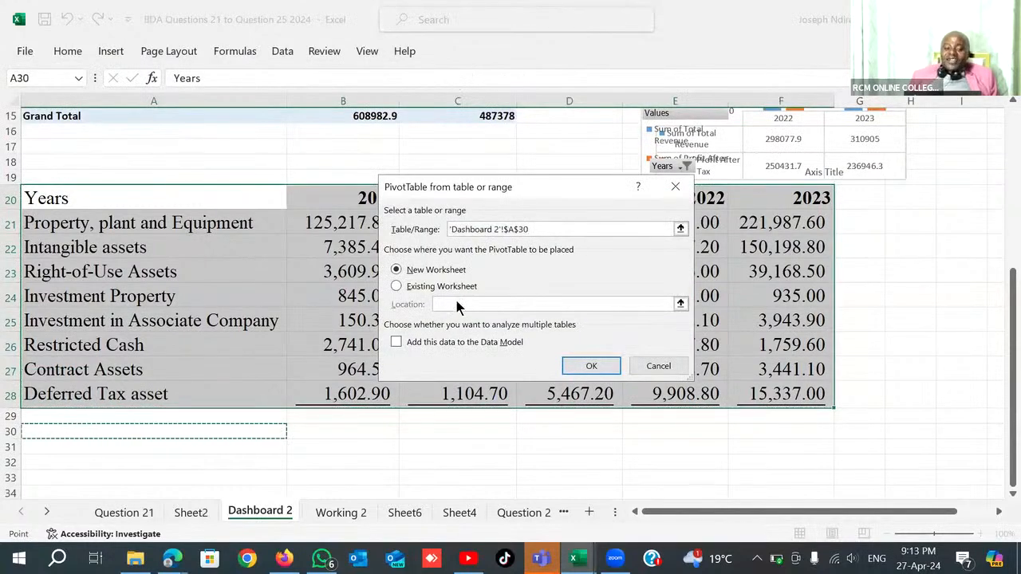
{"action": "left_click", "coordinate": [396, 287]}
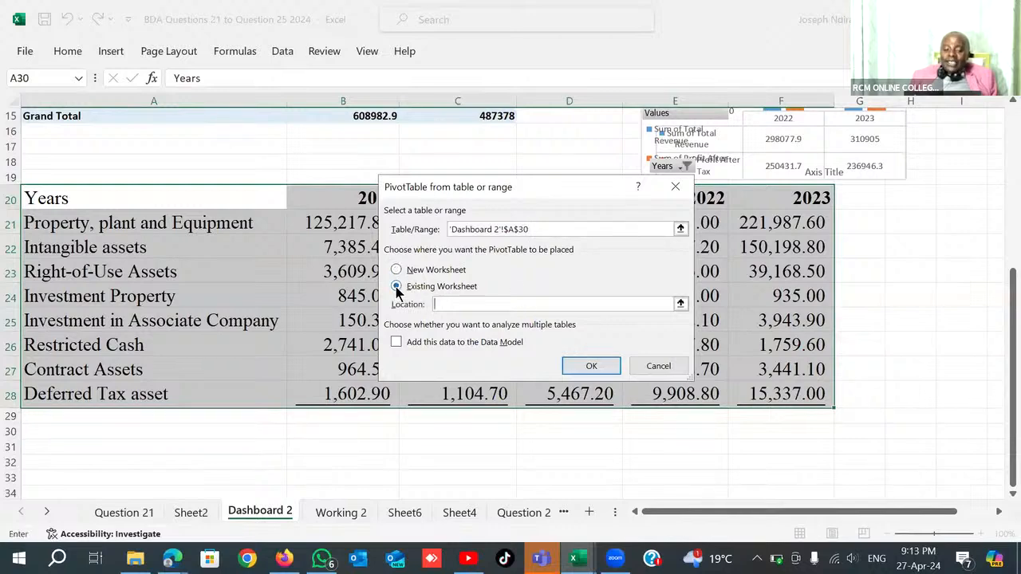
{"action": "left_click", "coordinate": [81, 445]}
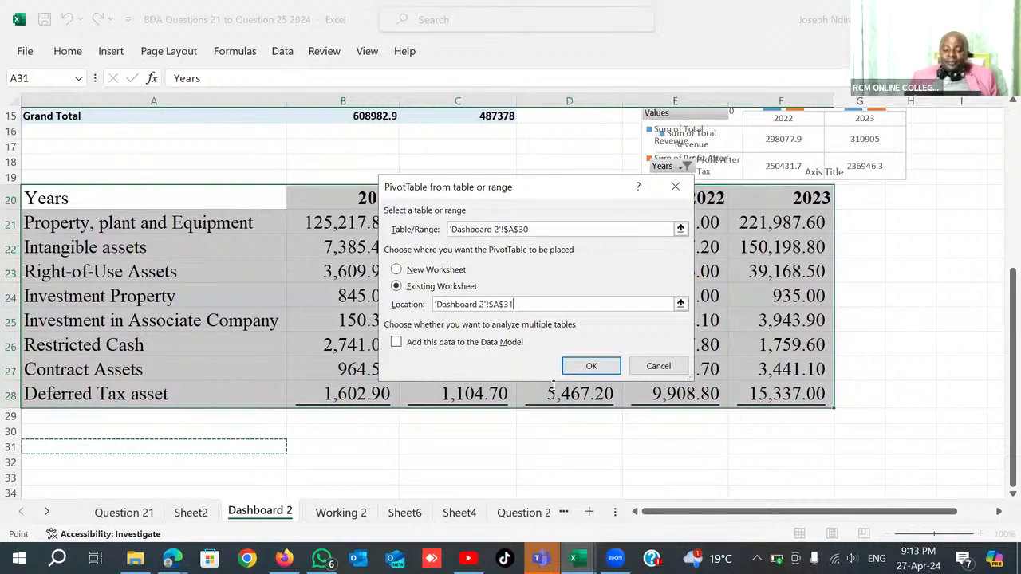
{"action": "left_click", "coordinate": [591, 365]}
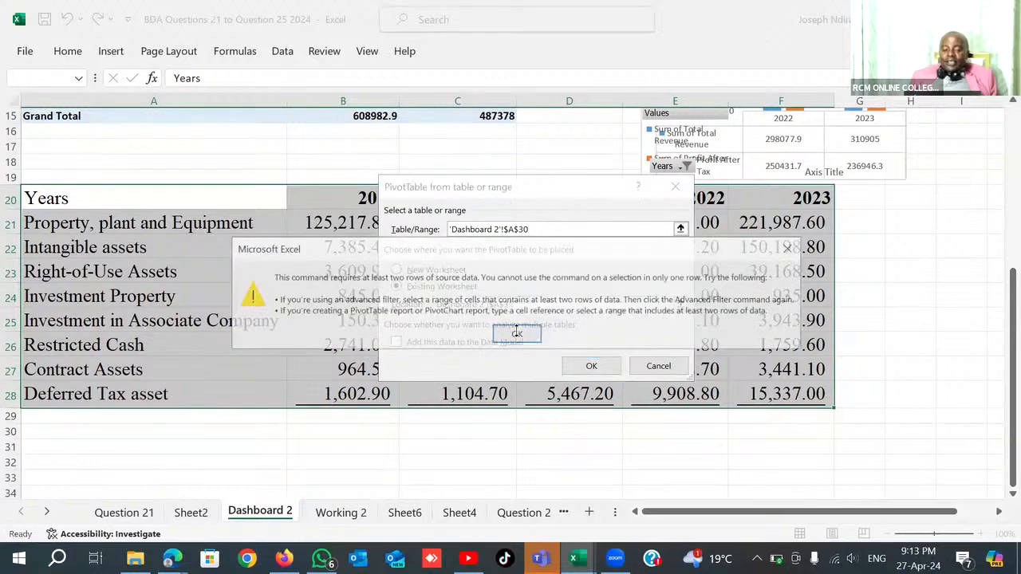
{"action": "left_click", "coordinate": [517, 333]}
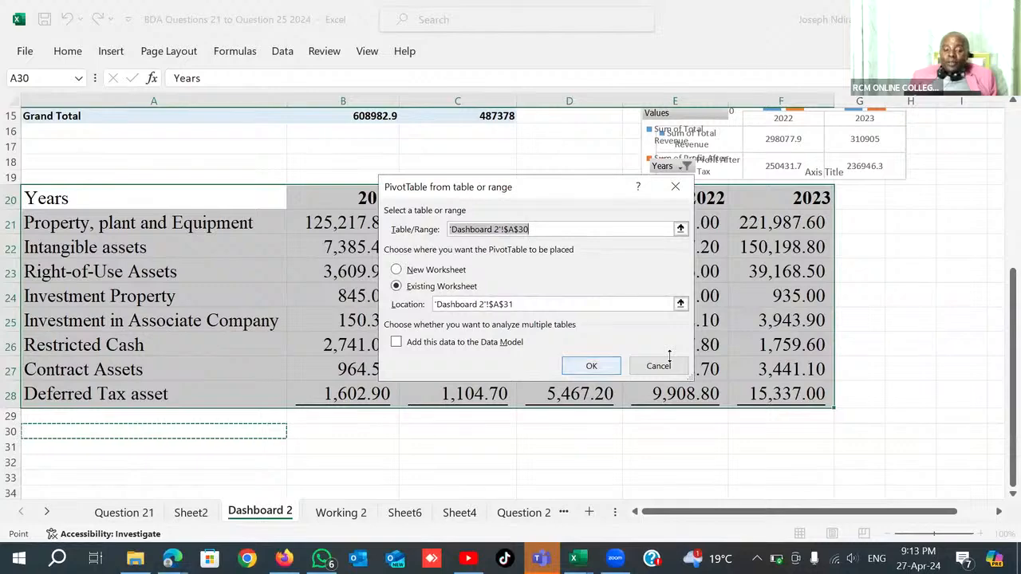
{"action": "key", "text": "Return"}
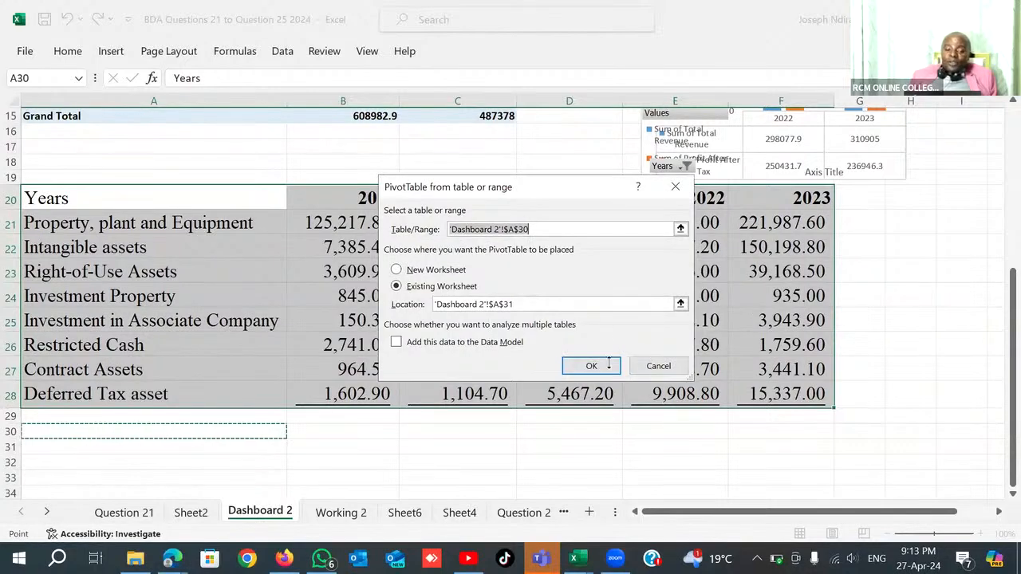
{"action": "left_click", "coordinate": [600, 363]}
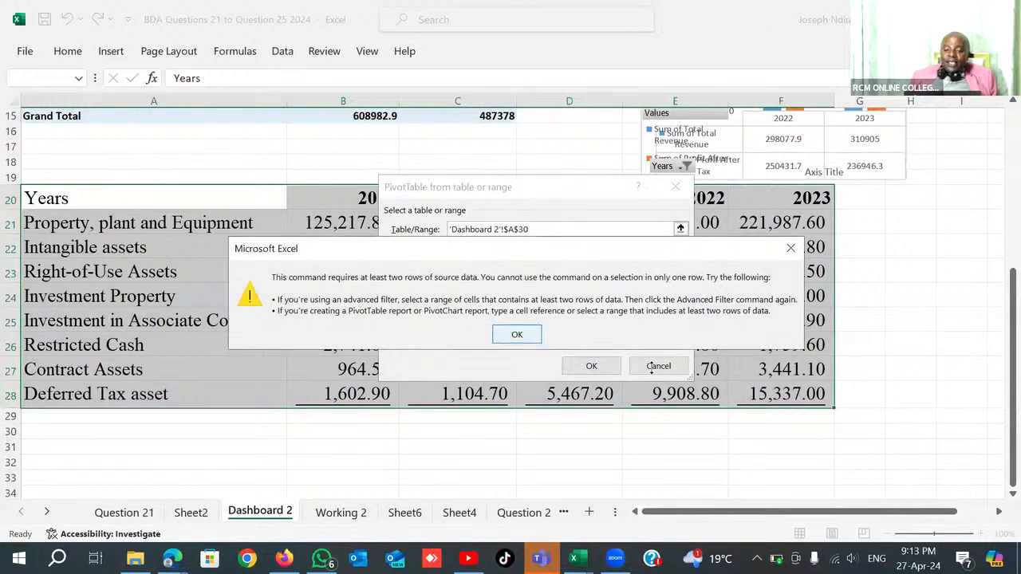
{"action": "key", "text": "Return"}
{"action": "key", "text": "Escape"}
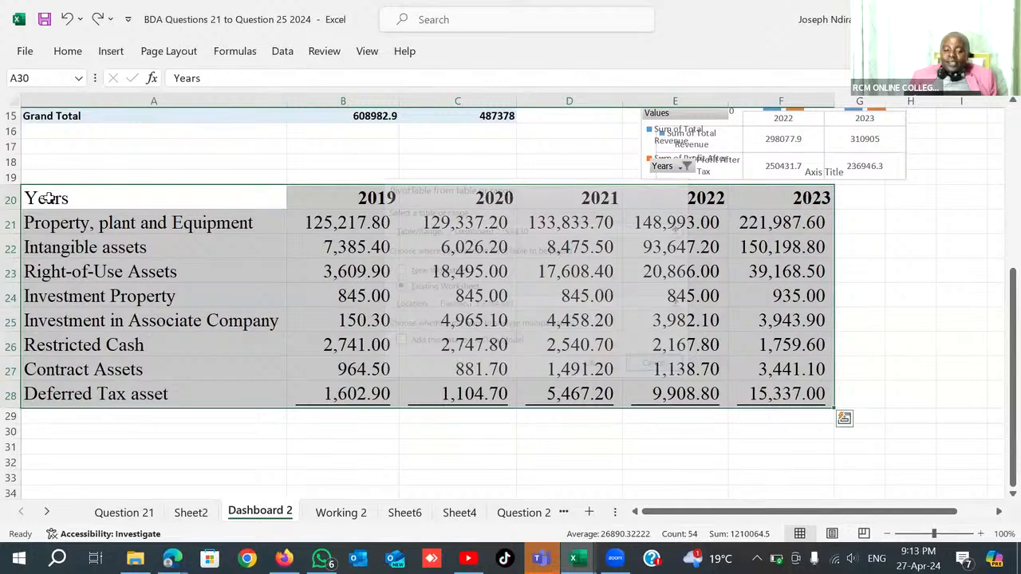
Insert a PivotTable from the non-current assets table A20:F28 at cell A31 of the existing worksheet and close its field list.
{"action": "left_click", "coordinate": [457, 321]}
{"action": "left_click_drag", "start_coordinate": [49, 198], "coordinate": [781, 198]}
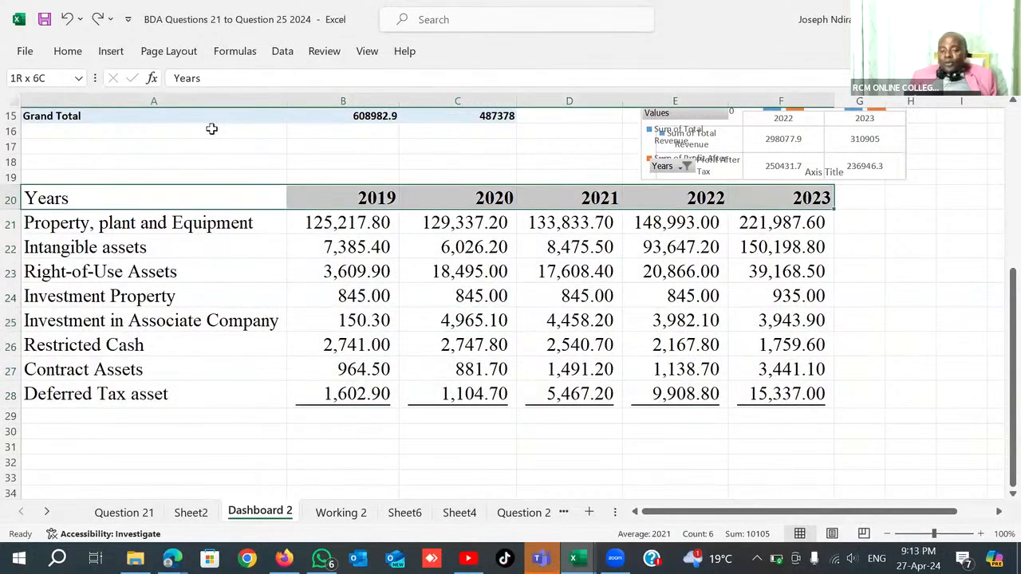
{"action": "left_click_drag", "start_coordinate": [50, 198], "coordinate": [197, 415]}
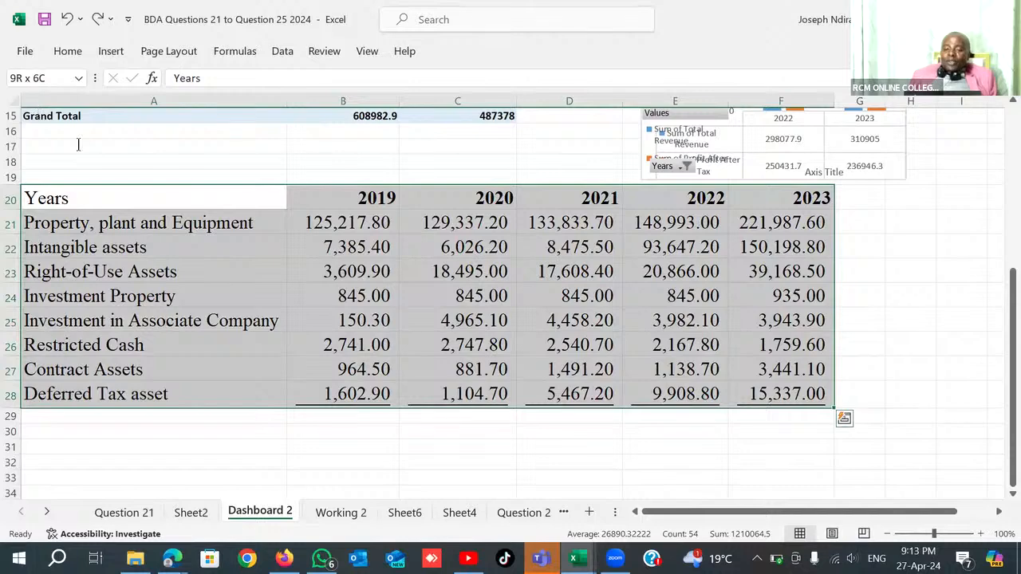
{"action": "left_click", "coordinate": [111, 51]}
{"action": "left_click", "coordinate": [38, 109]}
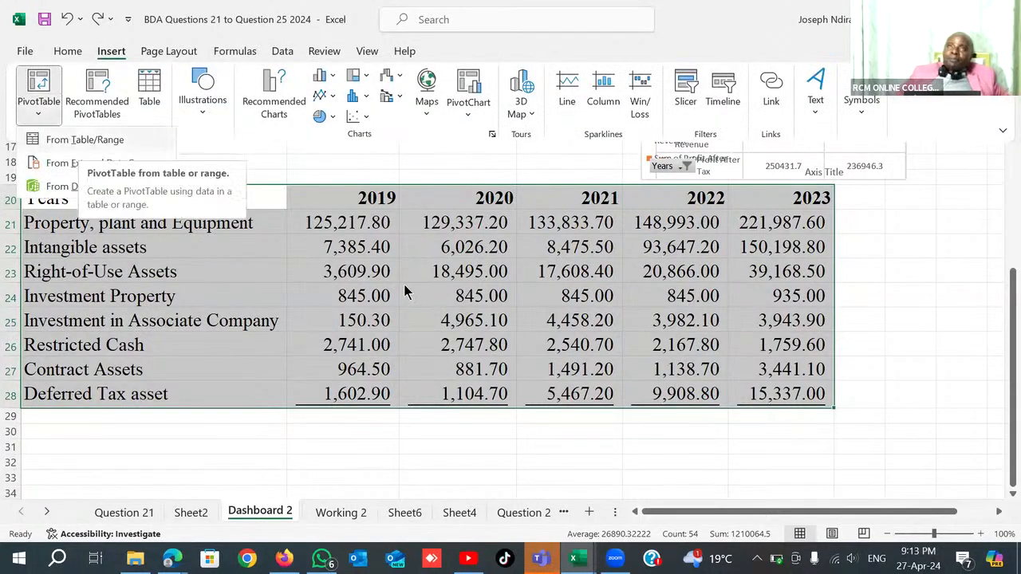
{"action": "left_click", "coordinate": [84, 140]}
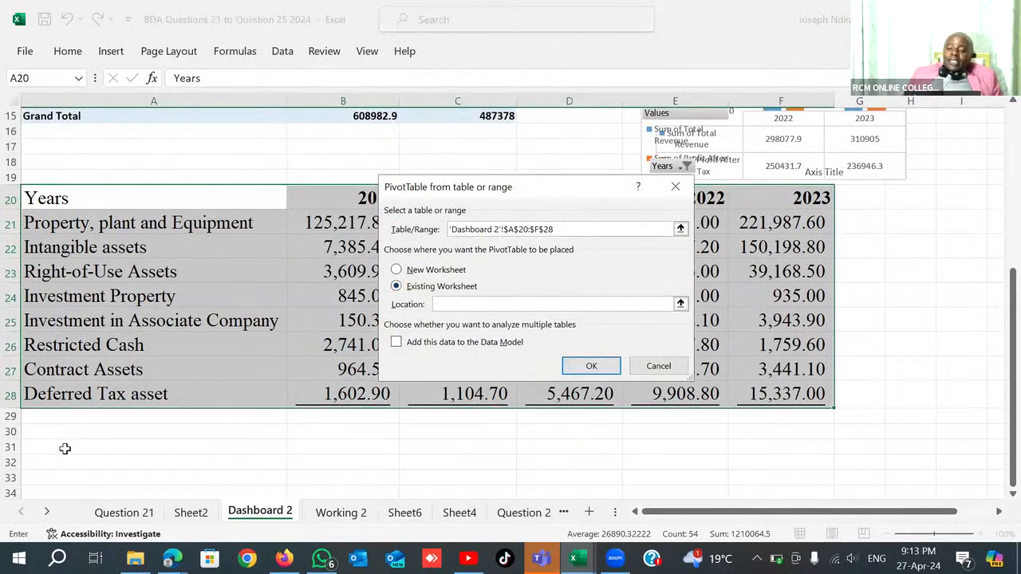
{"action": "left_click", "coordinate": [142, 446]}
{"action": "left_click", "coordinate": [591, 365]}
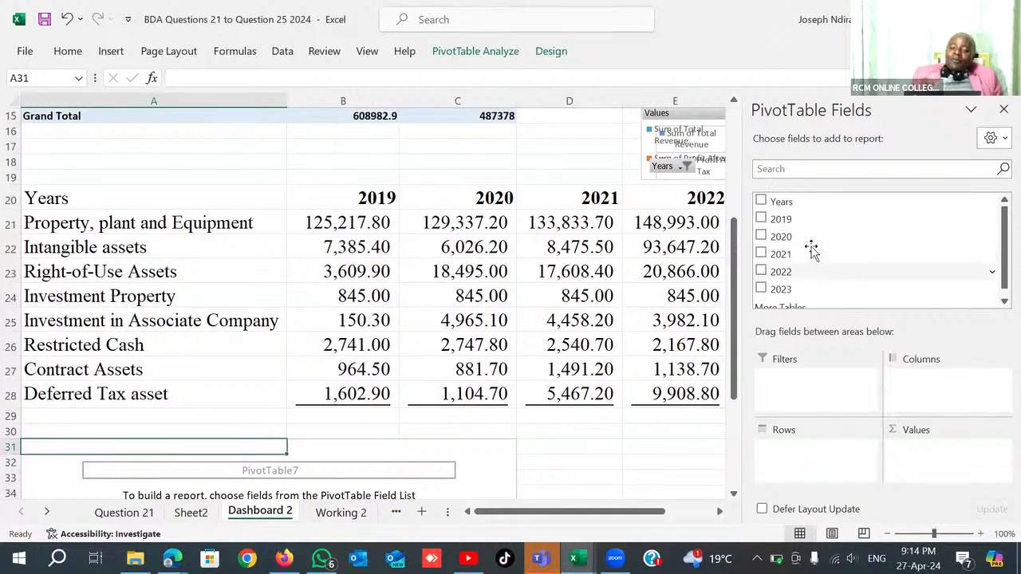
{"action": "scroll", "coordinate": [807, 248], "scroll_direction": "down", "scroll_amount": 1}
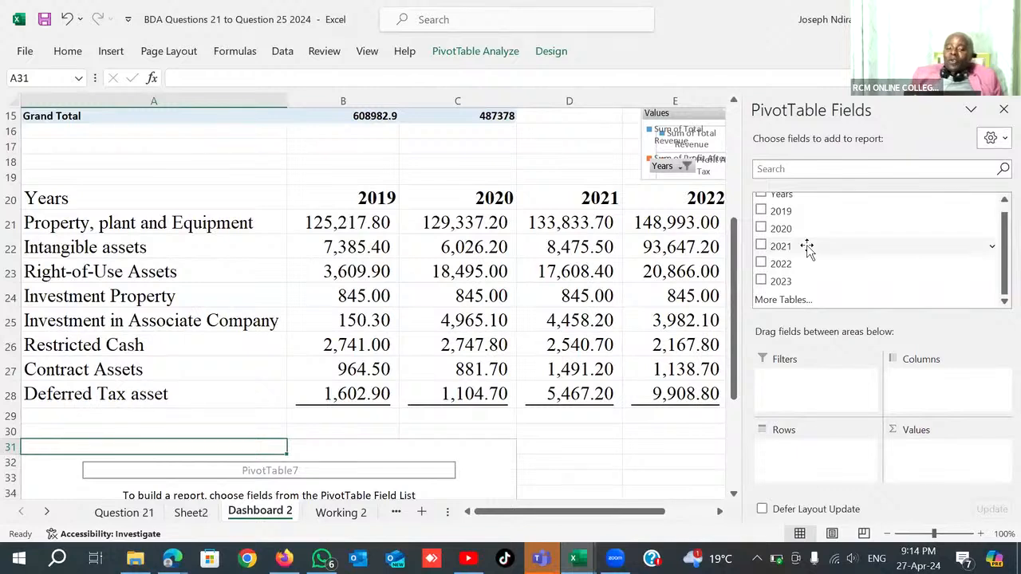
{"action": "left_click", "coordinate": [1001, 111]}
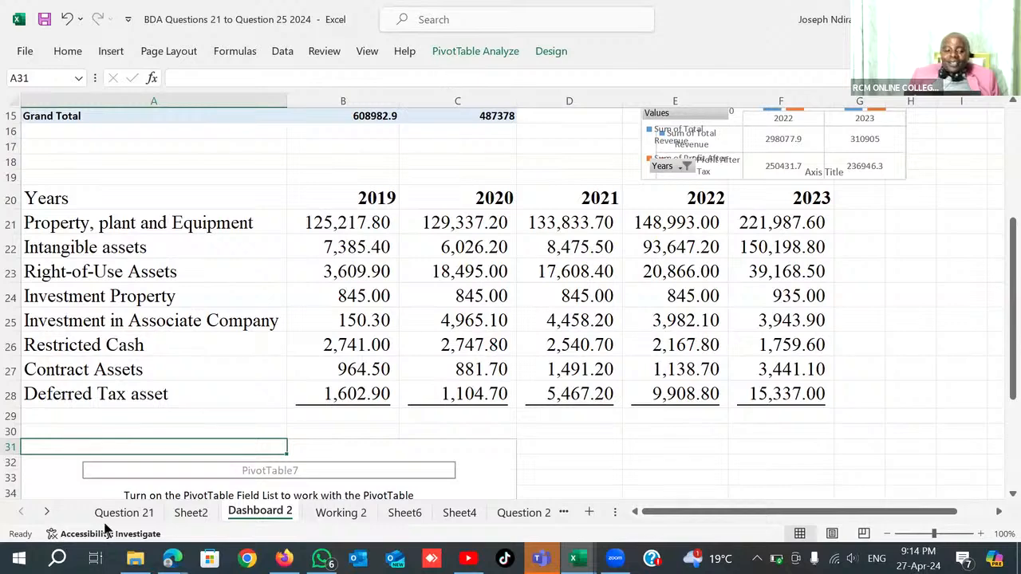
Examine how the Total Revenue and Profit After Tax data is laid out and inspect both column series in its PivotChart.
{"action": "scroll", "coordinate": [271, 398], "scroll_direction": "down", "scroll_amount": 5}
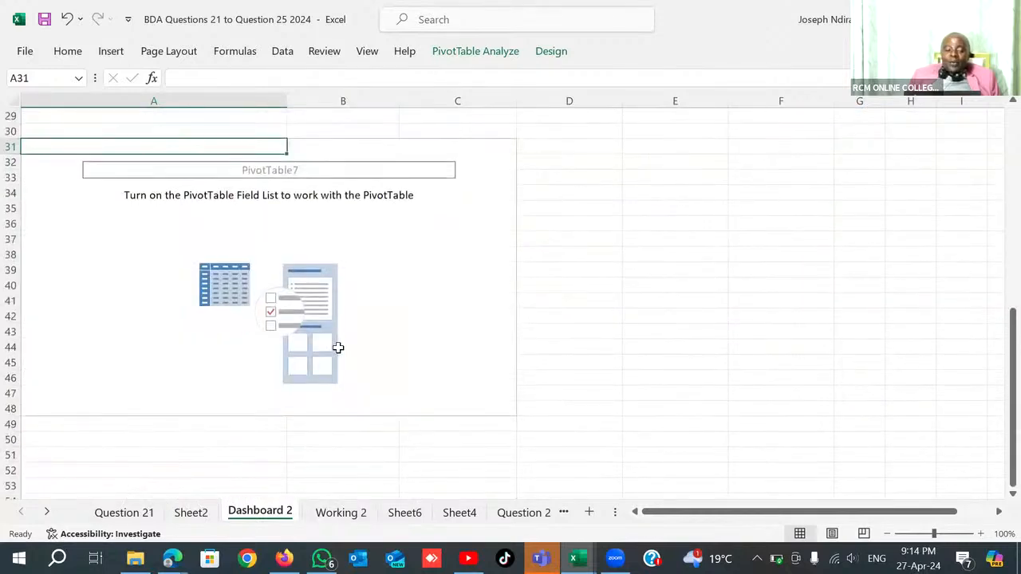
{"action": "scroll", "coordinate": [339, 346], "scroll_direction": "up", "scroll_amount": 8}
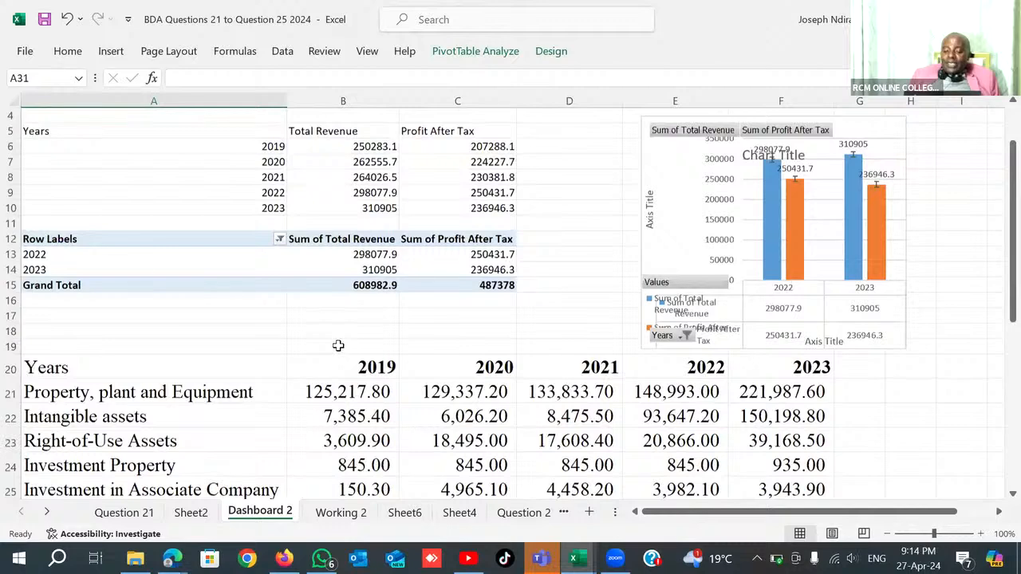
{"action": "scroll", "coordinate": [333, 351], "scroll_direction": "up", "scroll_amount": 1}
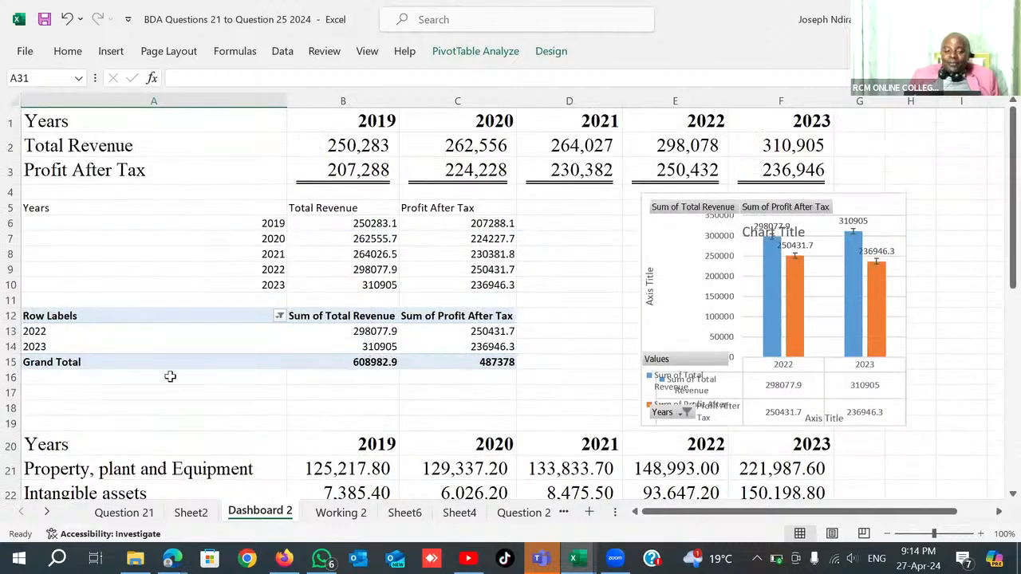
{"action": "scroll", "coordinate": [406, 430], "scroll_direction": "down", "scroll_amount": 5}
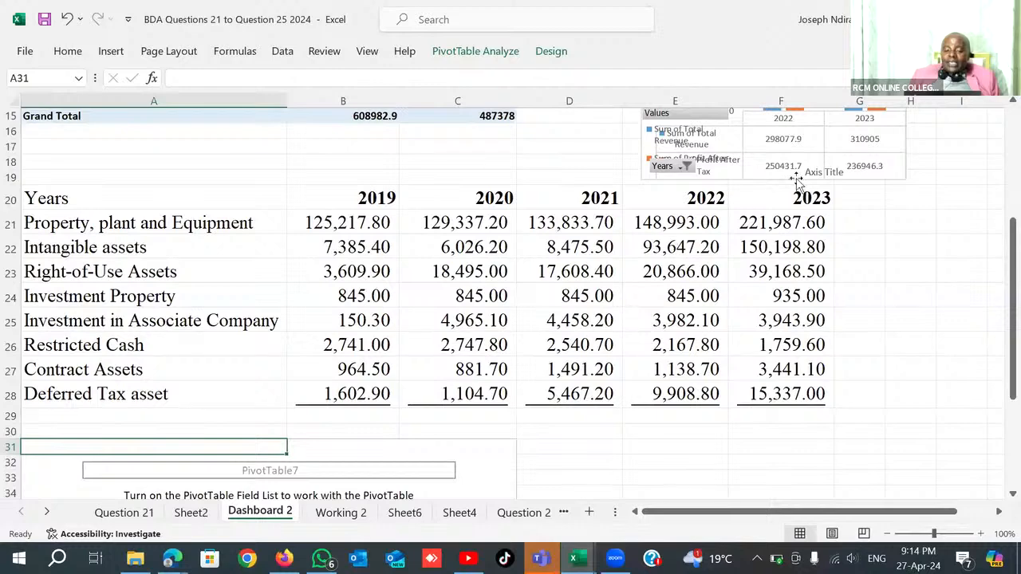
{"action": "scroll", "coordinate": [753, 263], "scroll_direction": "up", "scroll_amount": 5}
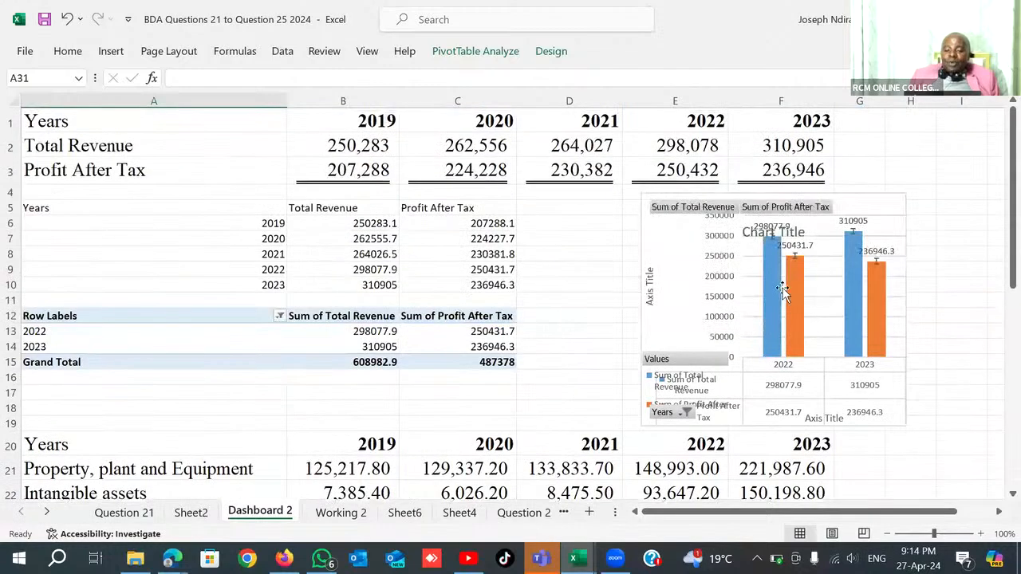
{"action": "left_click", "coordinate": [781, 288]}
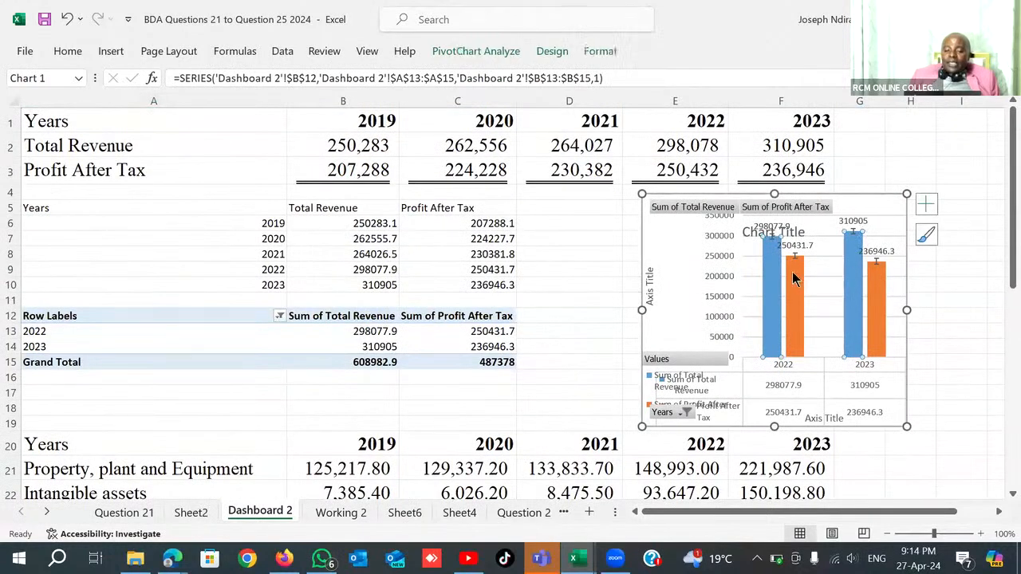
{"action": "mouse_move", "coordinate": [792, 271]}
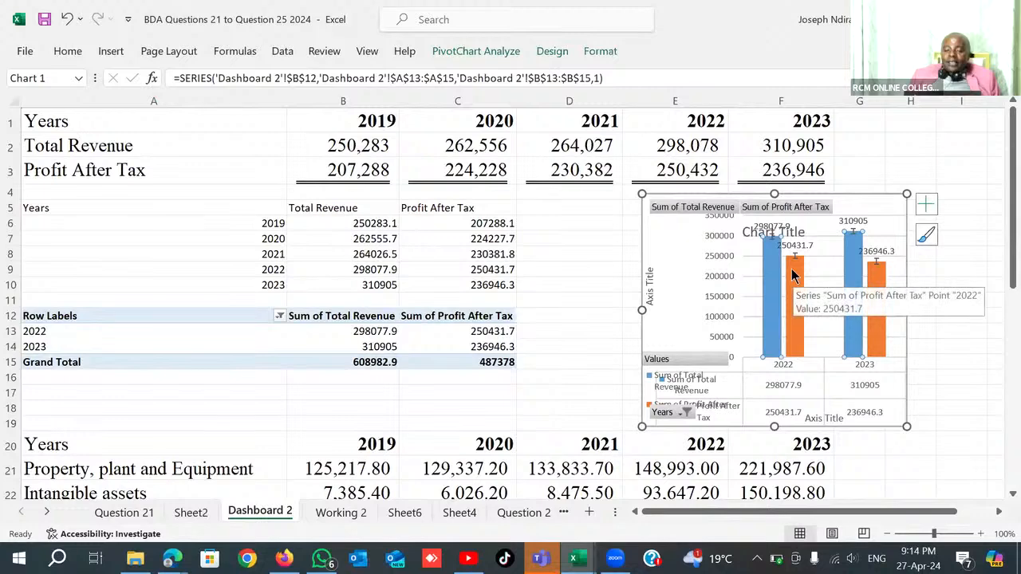
{"action": "left_click", "coordinate": [789, 287]}
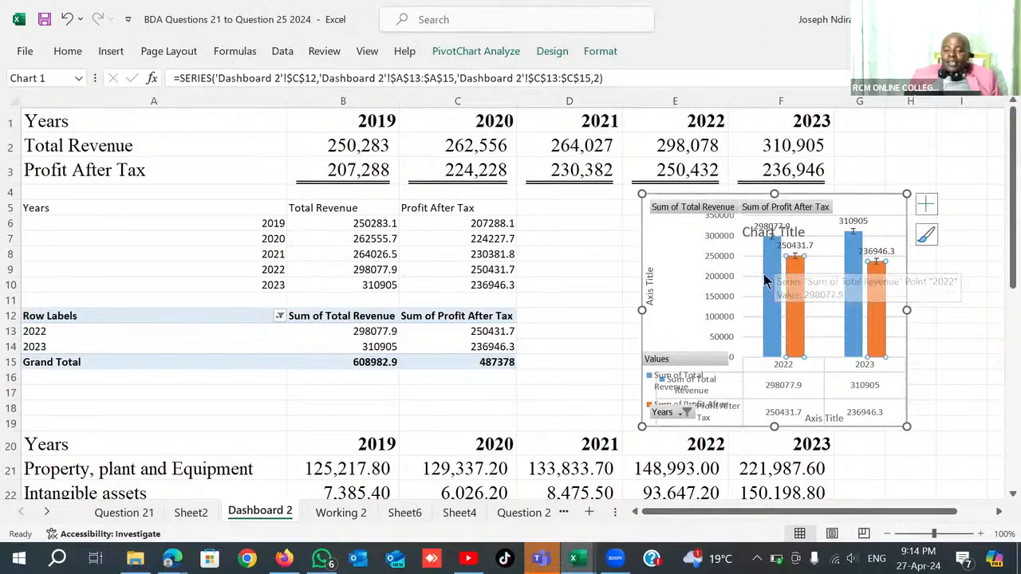
{"action": "left_click", "coordinate": [764, 292]}
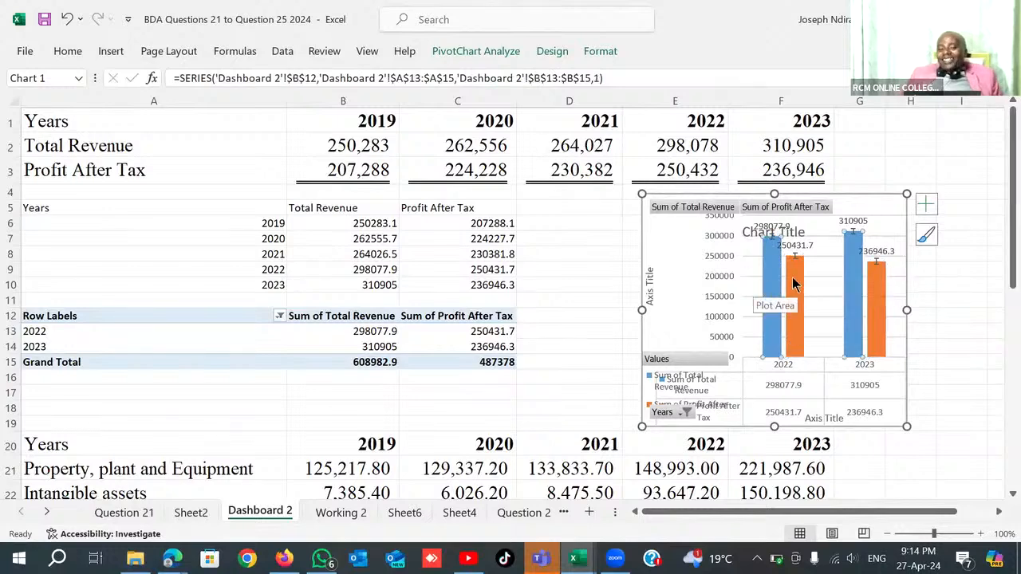
{"action": "right_click", "coordinate": [792, 277]}
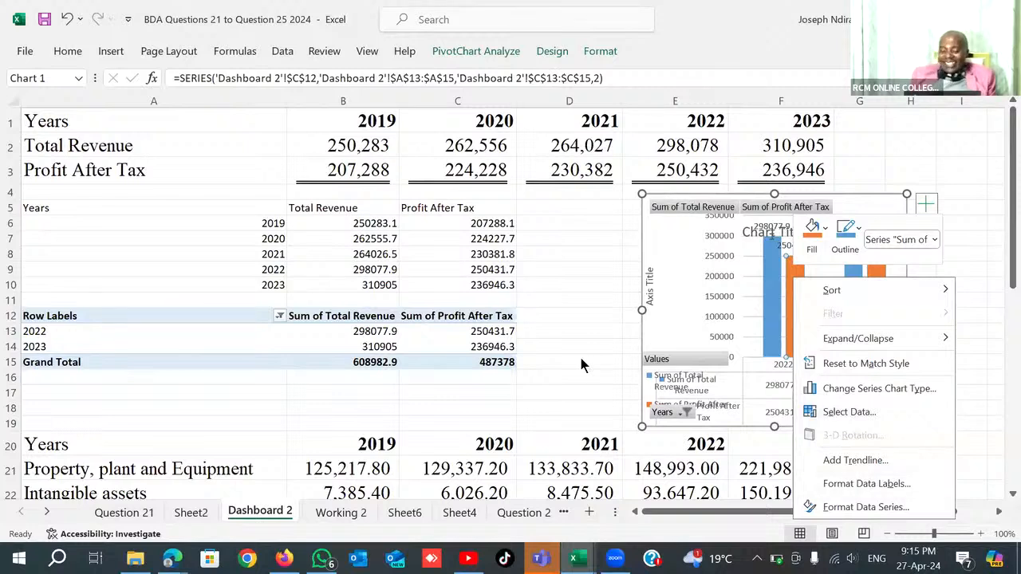
{"action": "key", "text": "Escape"}
Try to transpose the non-current assets table A20:F28 into cell A30 with the TRANSPOSE function.
{"action": "scroll", "coordinate": [578, 312], "scroll_direction": "down", "scroll_amount": 14}
{"action": "scroll", "coordinate": [578, 313], "scroll_direction": "up", "scroll_amount": 9}
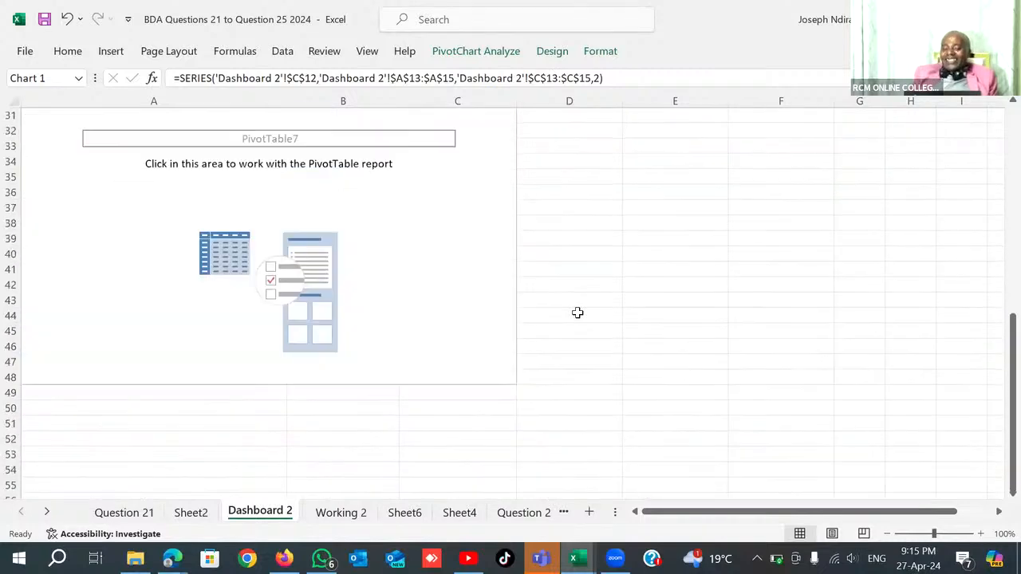
{"action": "scroll", "coordinate": [354, 173], "scroll_direction": "down", "scroll_amount": 9}
{"action": "left_click", "coordinate": [351, 173]}
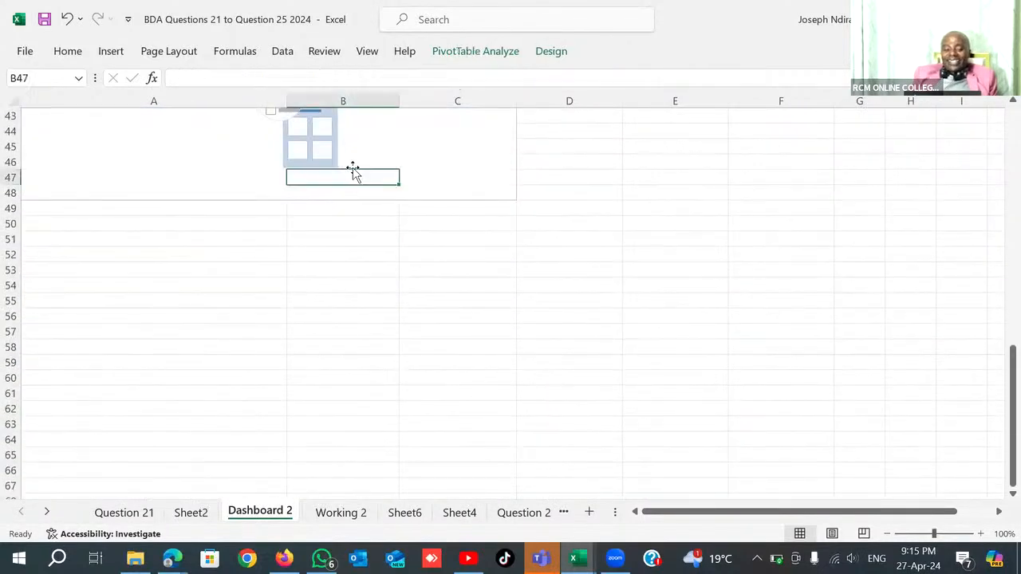
{"action": "left_click", "coordinate": [143, 226]}
{"action": "scroll", "coordinate": [322, 286], "scroll_direction": "up", "scroll_amount": 9}
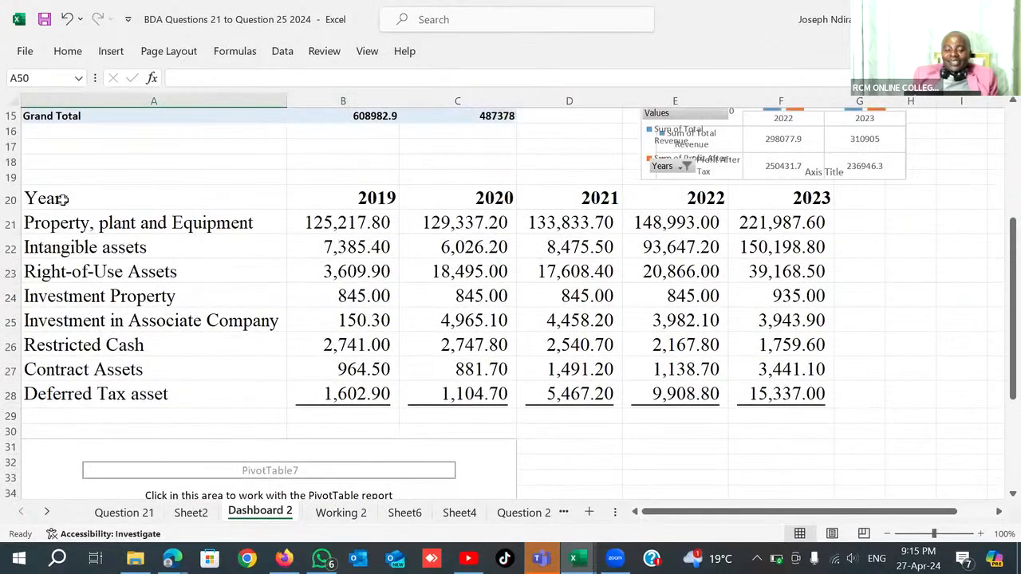
{"action": "left_click", "coordinate": [63, 200]}
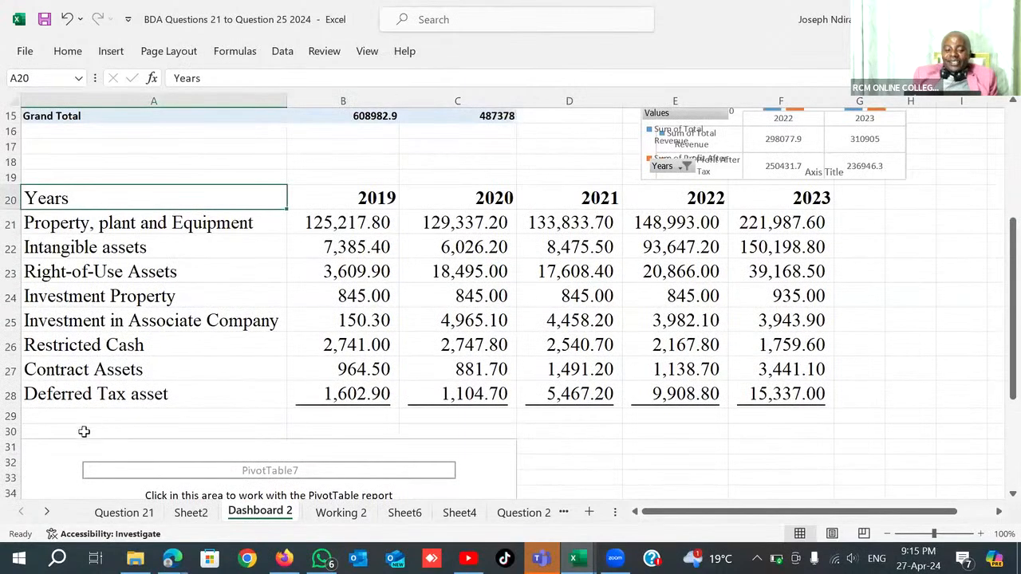
{"action": "left_click", "coordinate": [96, 428]}
{"action": "type", "text": "="}
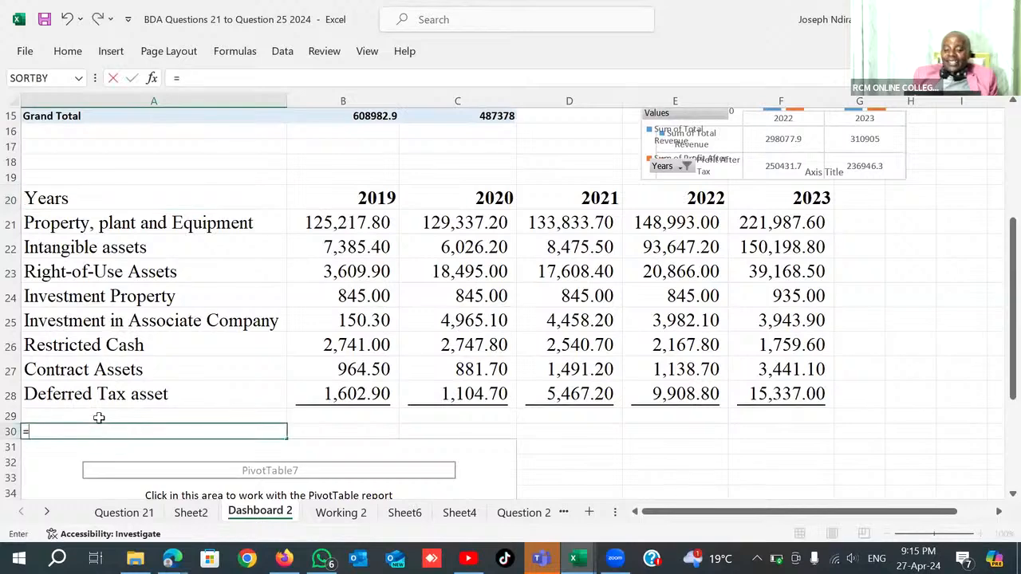
{"action": "type", "text": "tr"}
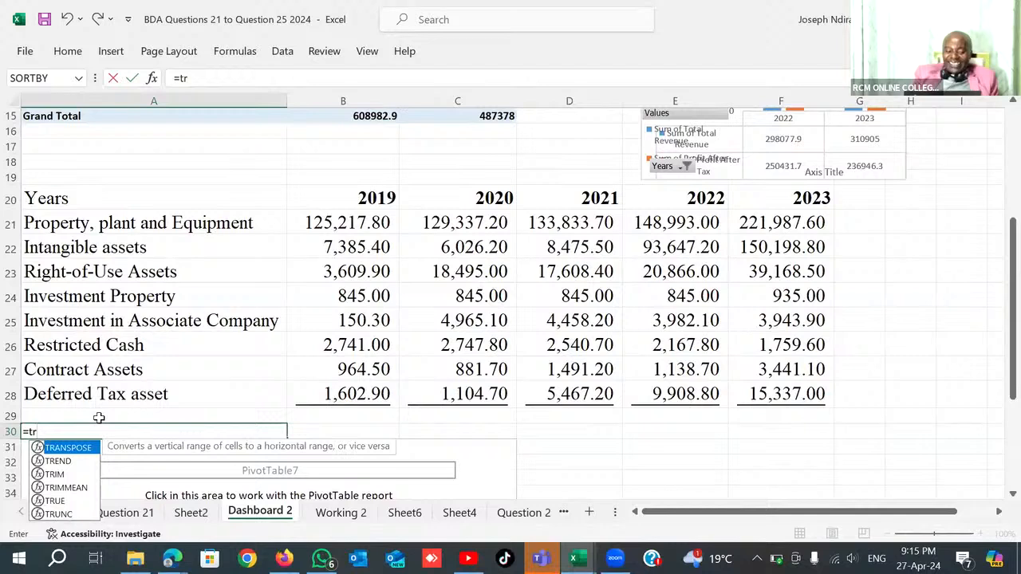
{"action": "key", "text": "Tab"}
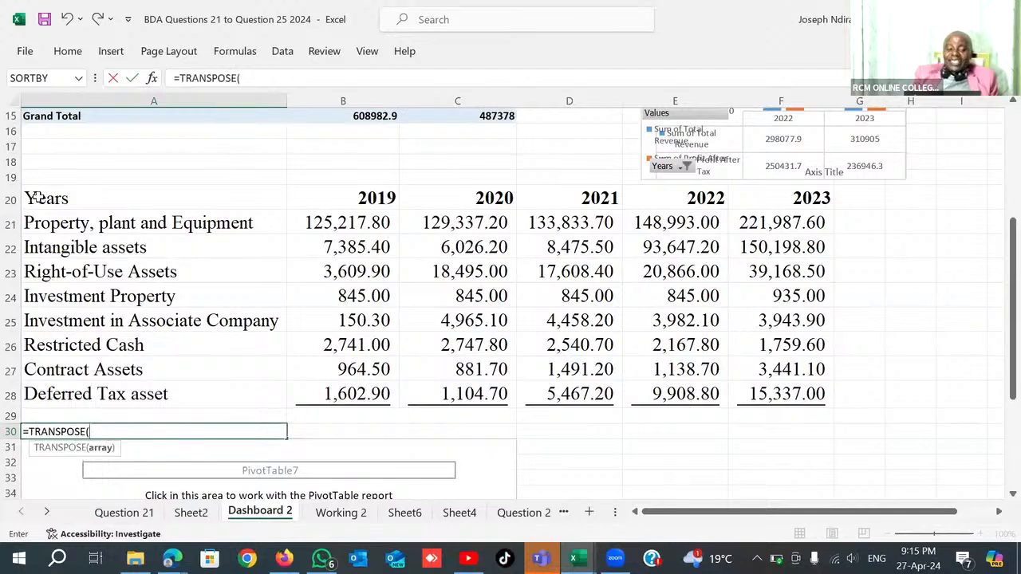
{"action": "left_click_drag", "start_coordinate": [38, 198], "coordinate": [777, 394]}
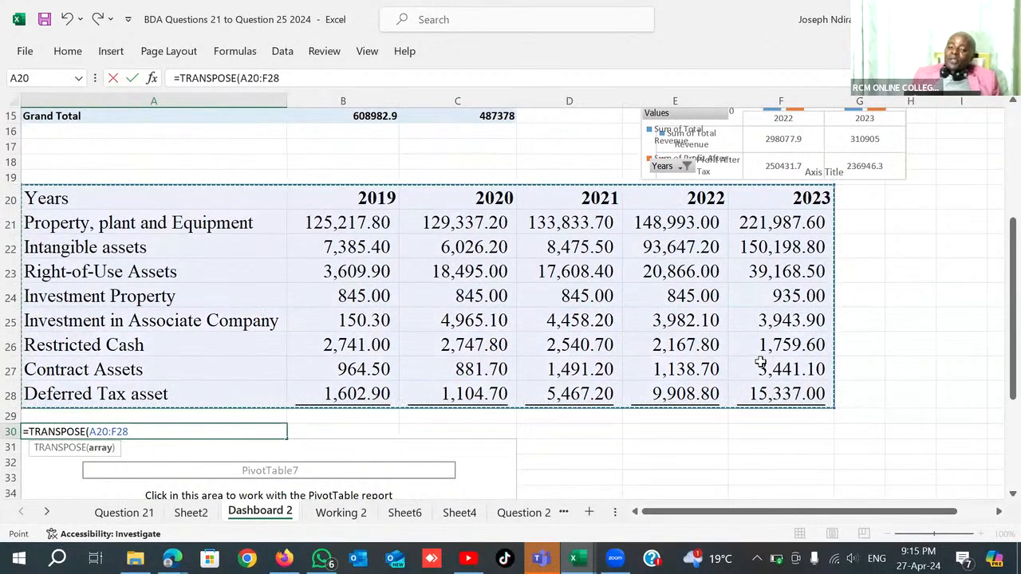
{"action": "key", "text": "Return"}
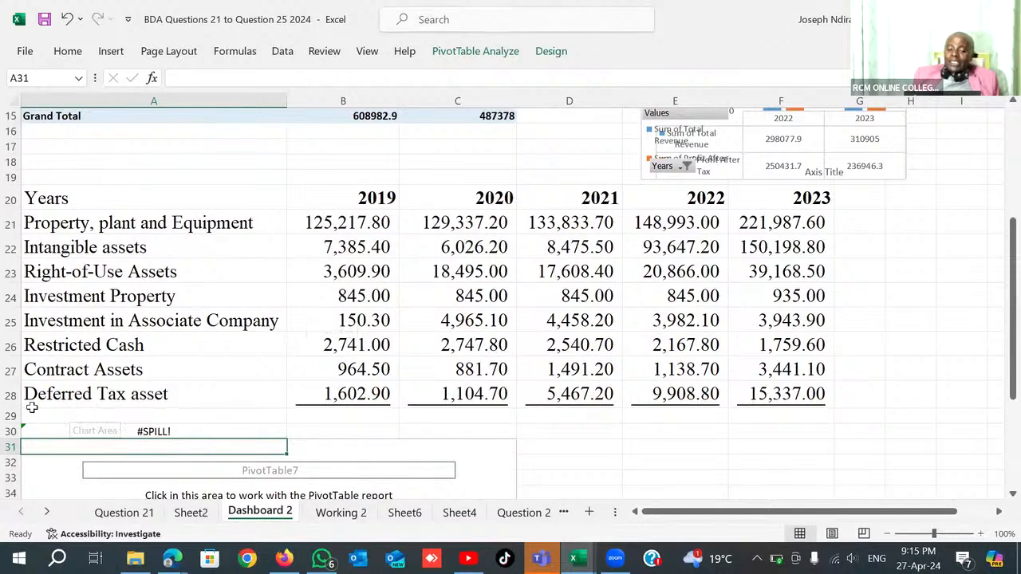
Try to remove the empty PivotTable below the assets table by deleting worksheet row 33, and check its cell options.
{"action": "right_click", "coordinate": [11, 477]}
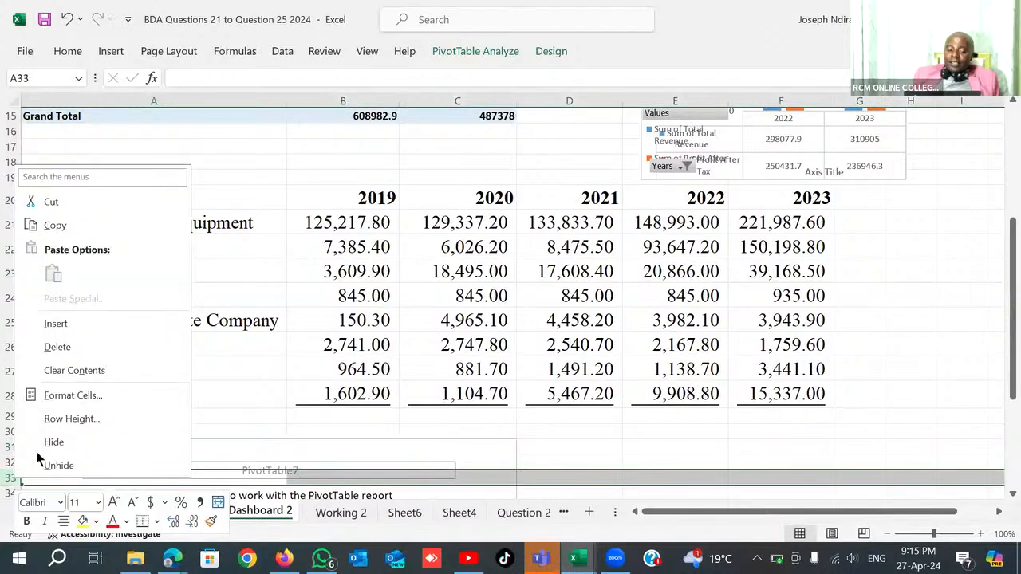
{"action": "left_click", "coordinate": [59, 347]}
{"action": "left_click", "coordinate": [516, 326]}
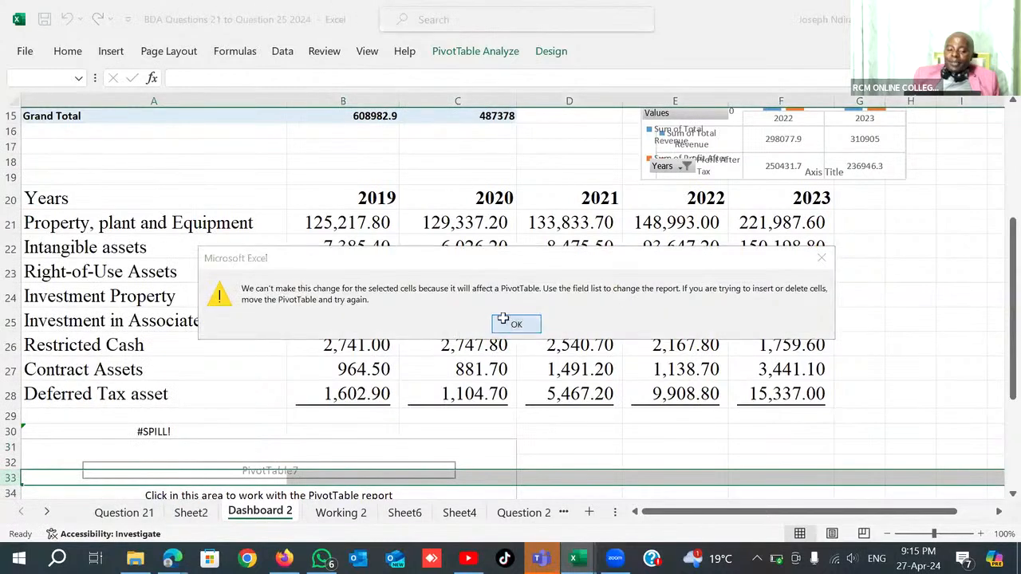
{"action": "scroll", "coordinate": [258, 367], "scroll_direction": "down", "scroll_amount": 5}
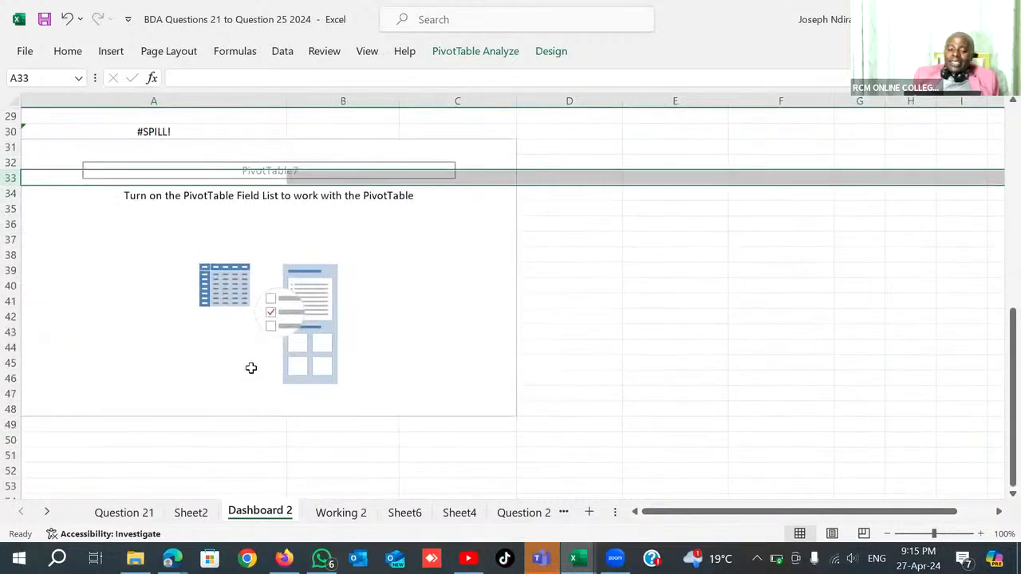
{"action": "left_click", "coordinate": [308, 253]}
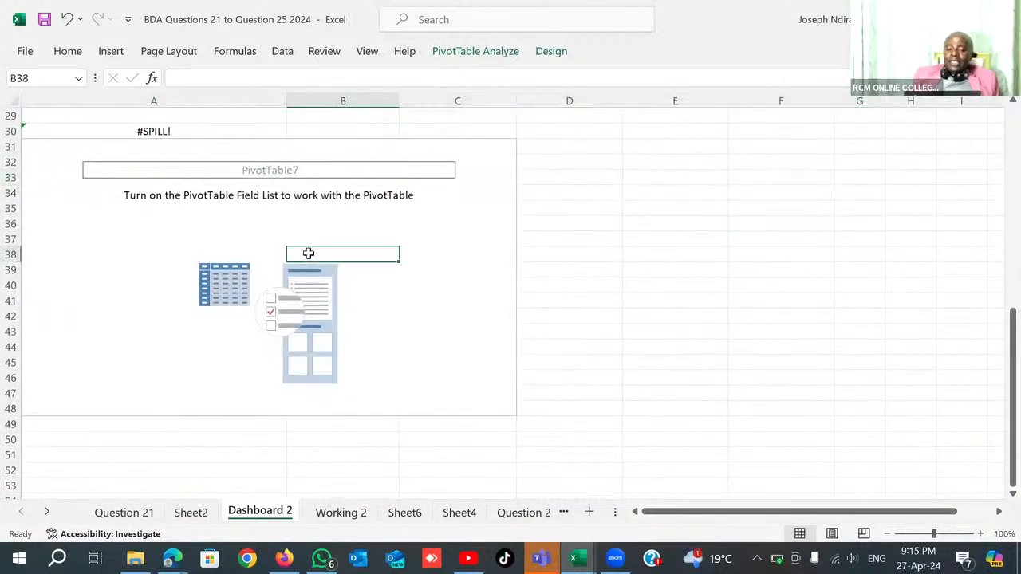
{"action": "left_click", "coordinate": [246, 234]}
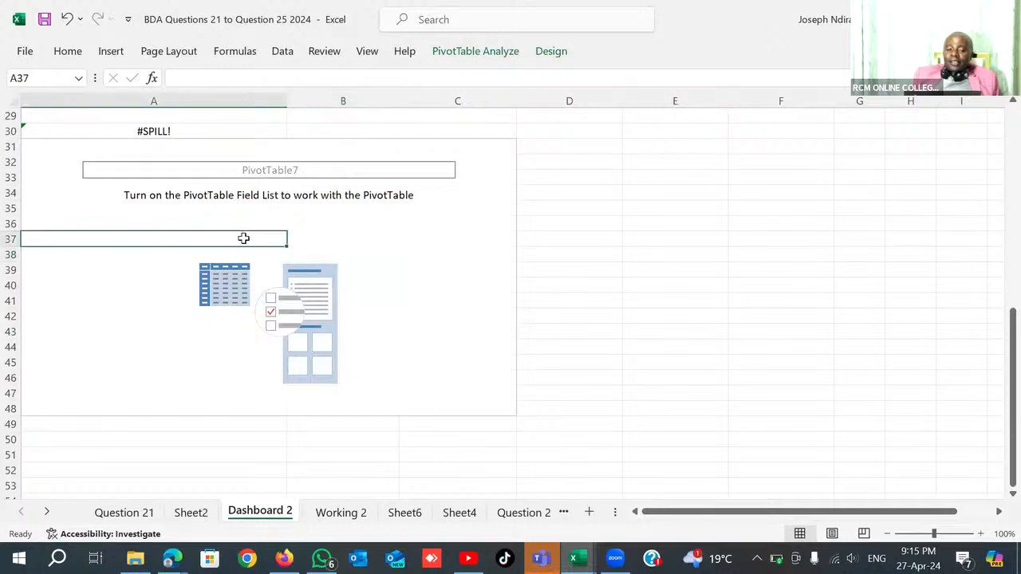
{"action": "right_click", "coordinate": [254, 235]}
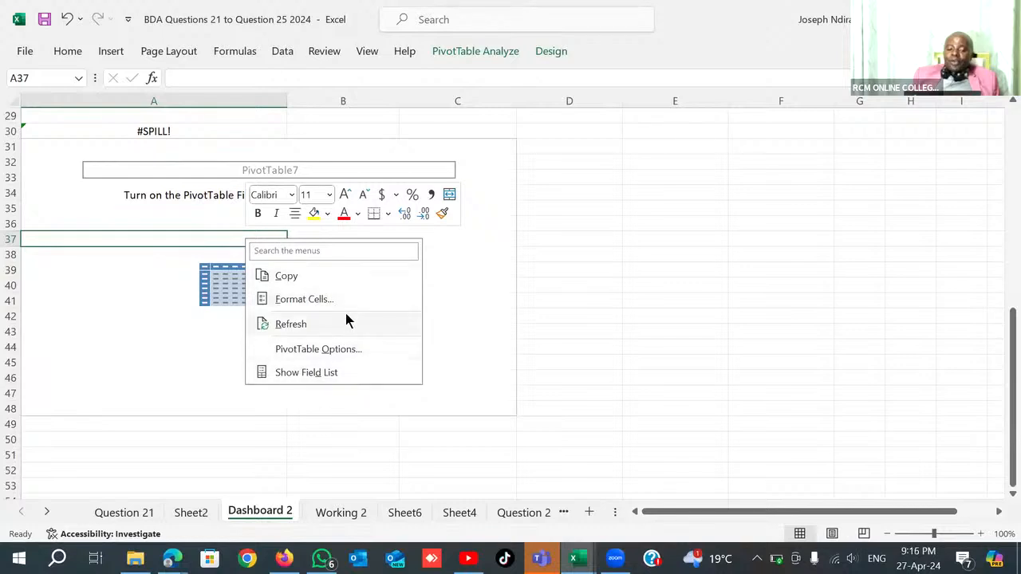
{"action": "left_click", "coordinate": [146, 284]}
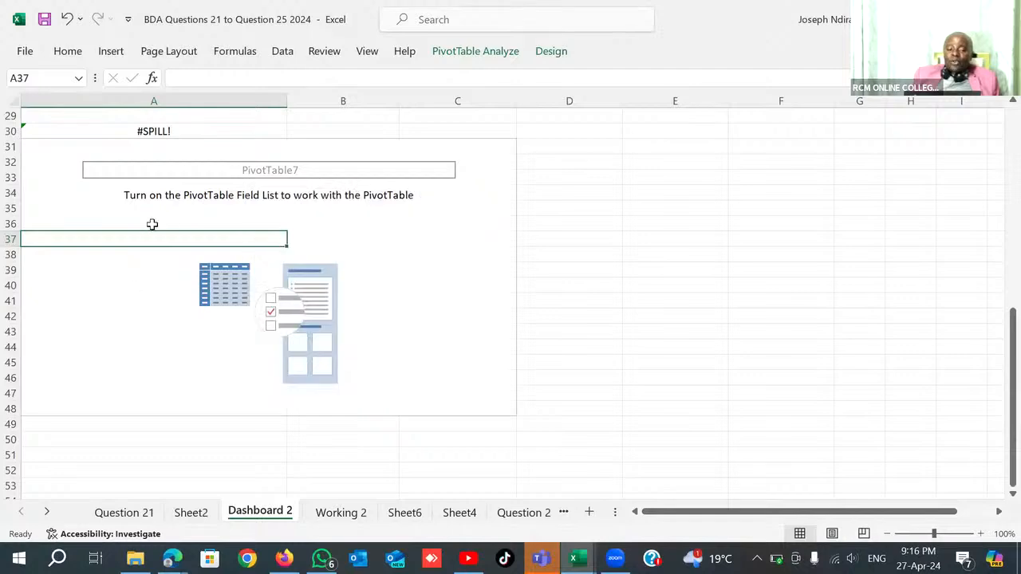
Clear rows 29 to 49 to remove the empty PivotTable and the TRANSPOSE formula in A30.
{"action": "scroll", "coordinate": [147, 259], "scroll_direction": "up", "scroll_amount": 5}
{"action": "scroll", "coordinate": [148, 260], "scroll_direction": "down", "scroll_amount": 5}
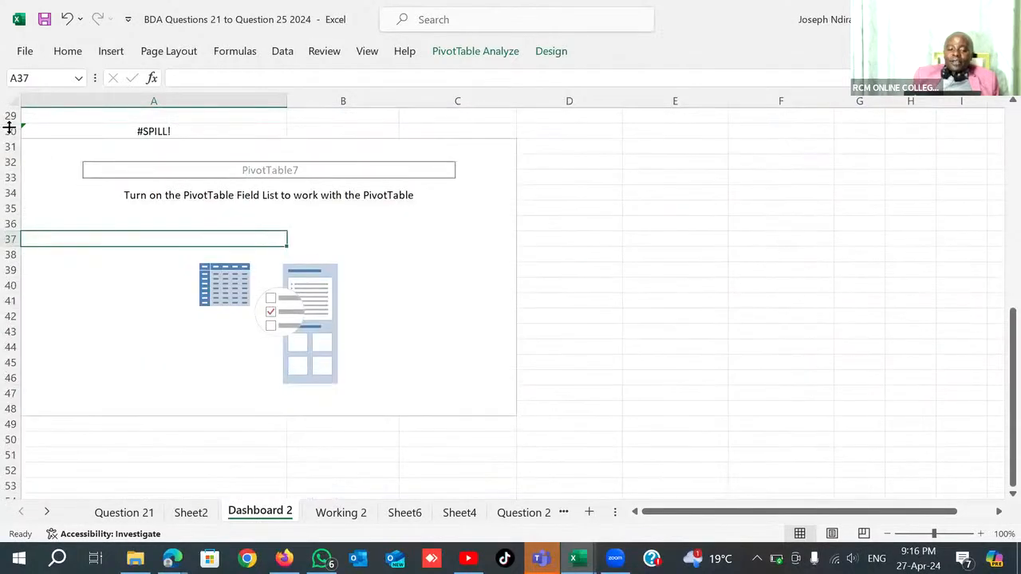
{"action": "left_click_drag", "start_coordinate": [11, 120], "coordinate": [27, 417]}
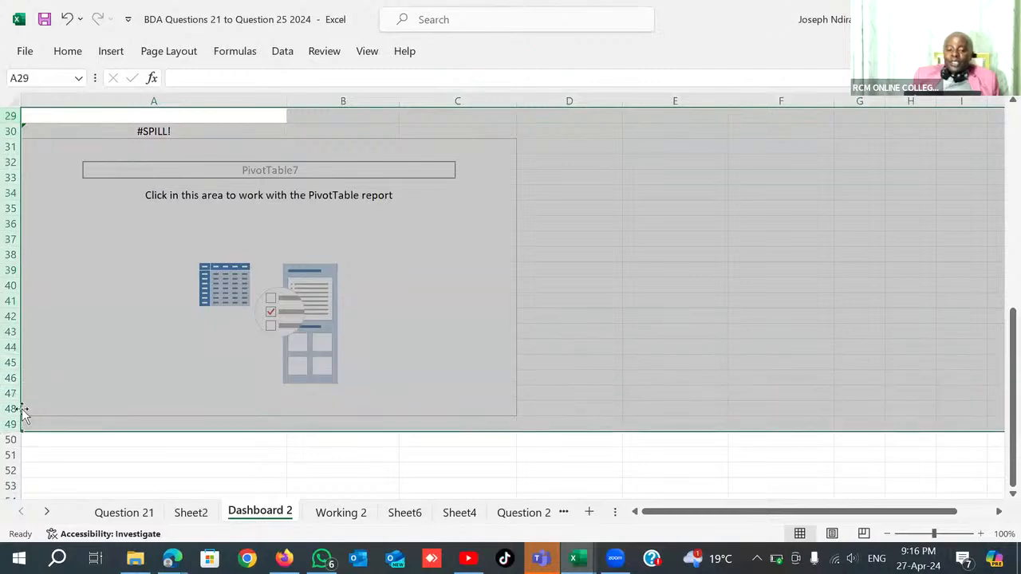
{"action": "key", "text": "Delete"}
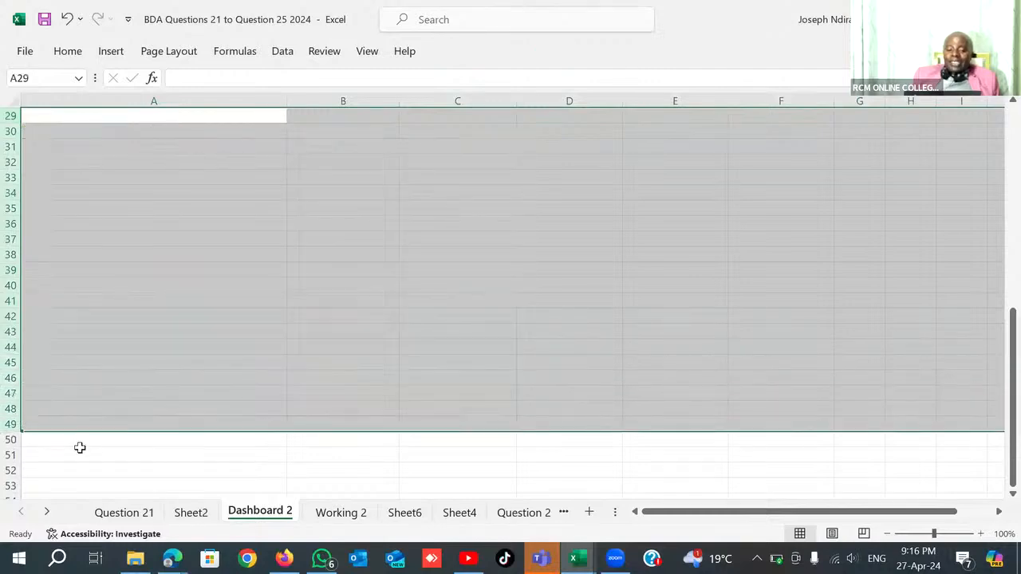
{"action": "left_click", "coordinate": [315, 298]}
{"action": "scroll", "coordinate": [360, 289], "scroll_direction": "up", "scroll_amount": 6}
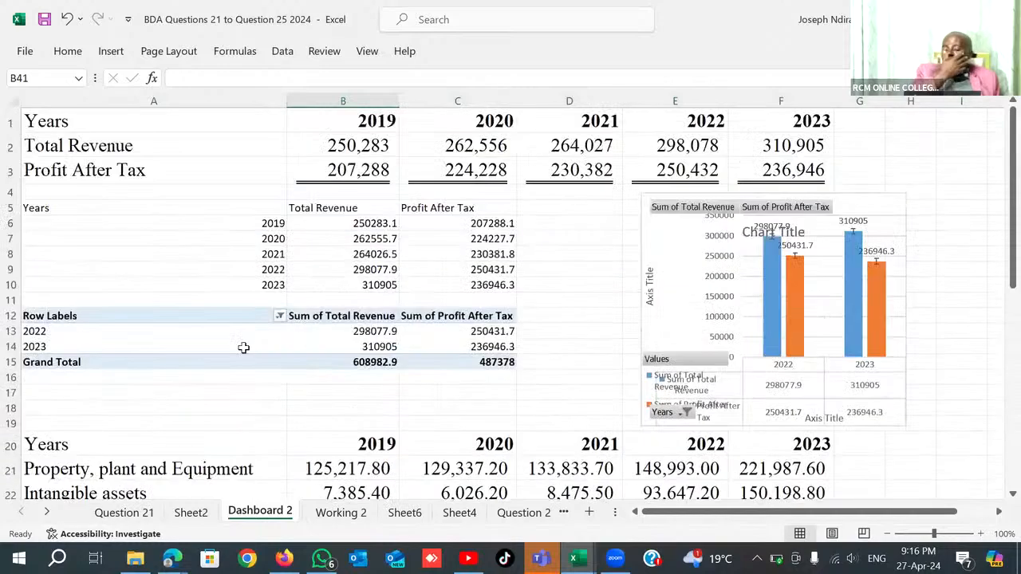
Transpose the non-current assets table A20:F28 into the empty cells starting at A30 with the TRANSPOSE function.
{"action": "scroll", "coordinate": [242, 346], "scroll_direction": "down", "scroll_amount": 5}
{"action": "left_click", "coordinate": [83, 433]}
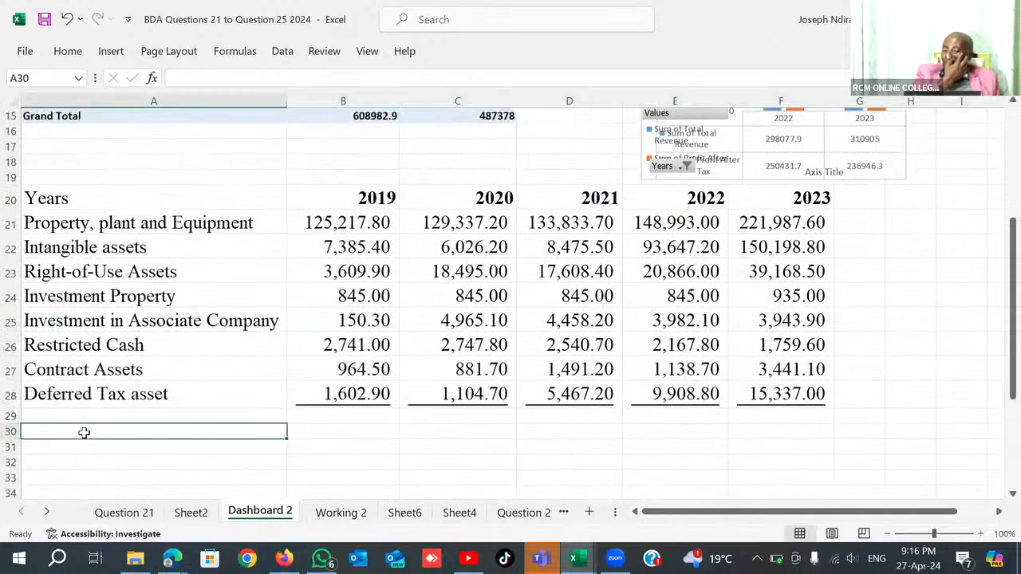
{"action": "type", "text": "=tra"}
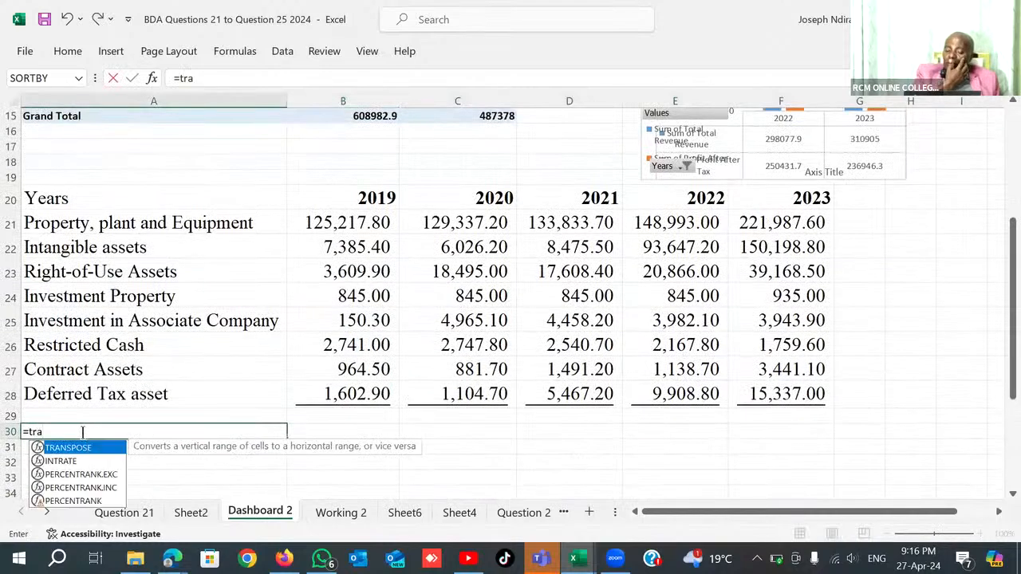
{"action": "key", "text": "Tab"}
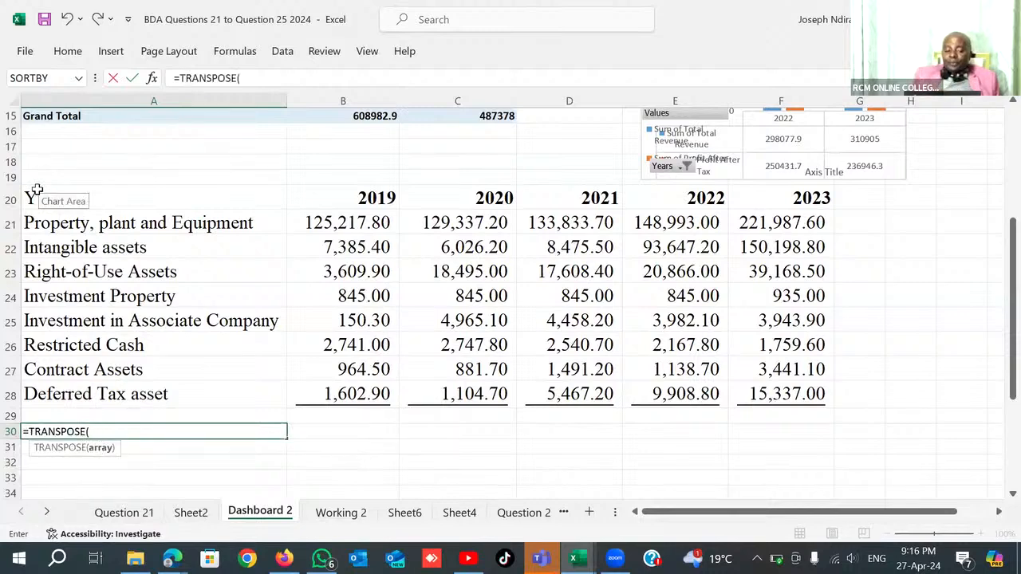
{"action": "left_click_drag", "start_coordinate": [36, 198], "coordinate": [788, 391]}
{"action": "key", "text": "Return"}
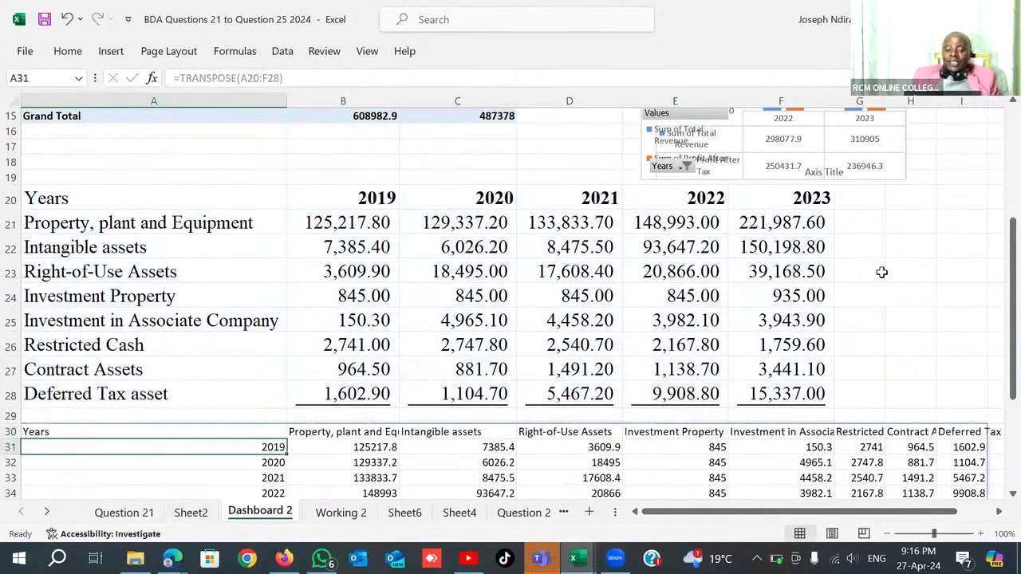
{"action": "scroll", "coordinate": [882, 271], "scroll_direction": "down", "scroll_amount": 5}
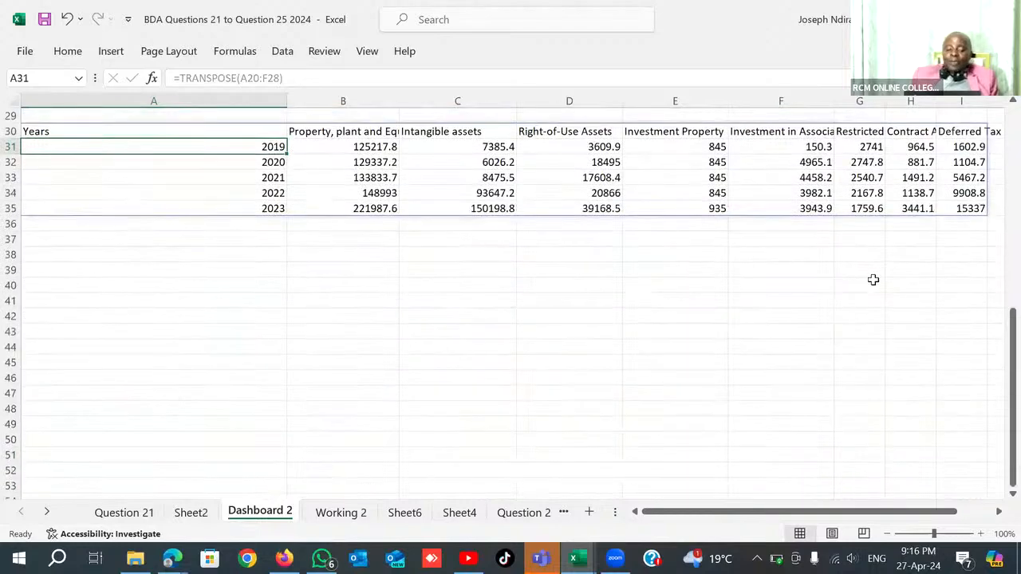
{"action": "scroll", "coordinate": [862, 275], "scroll_direction": "up", "scroll_amount": 2}
{"action": "scroll", "coordinate": [855, 263], "scroll_direction": "down", "scroll_amount": 2}
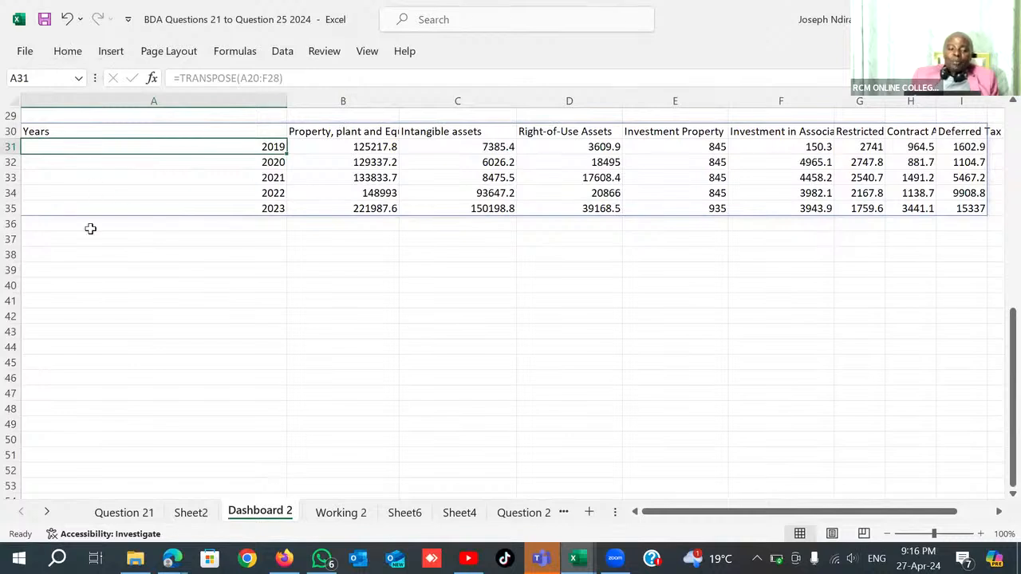
Try to create a PivotTable from the transposed assets table A30:I35, placed on the existing worksheet at cell A37.
{"action": "key", "text": "Up"}
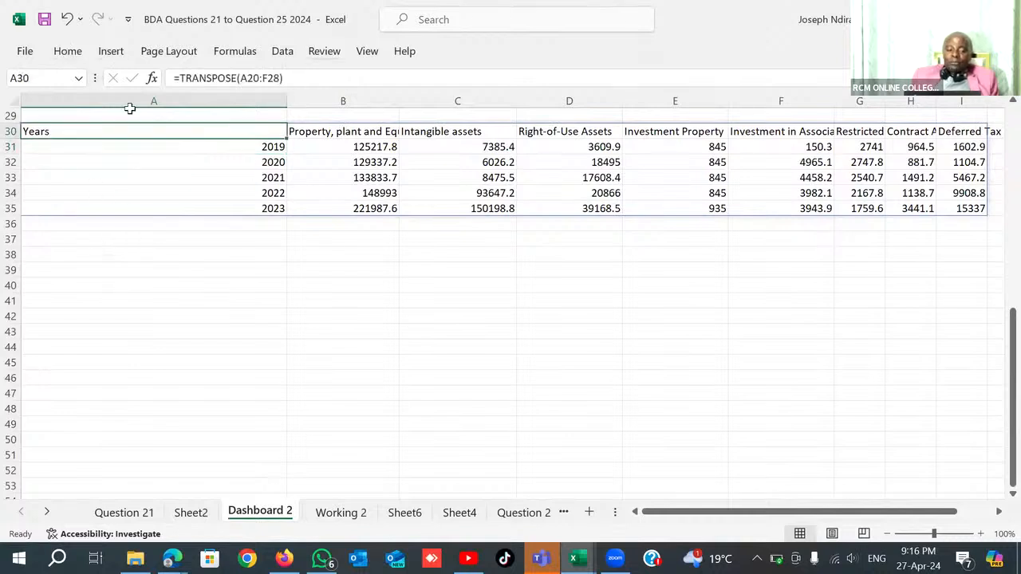
{"action": "key", "text": "ctrl+shift+Right"}
{"action": "key", "text": "ctrl+shift+Down"}
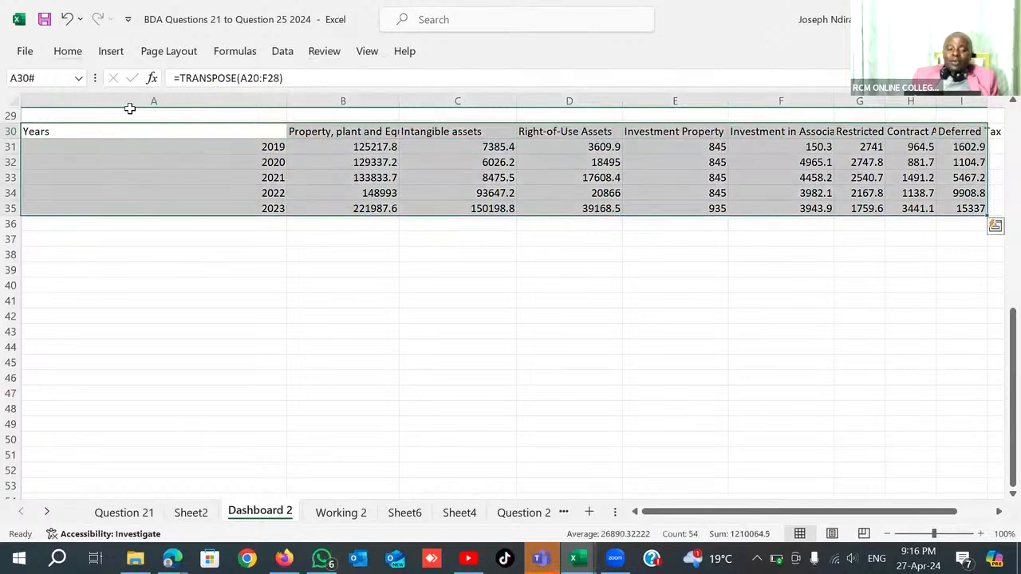
{"action": "key", "text": "alt+n"}
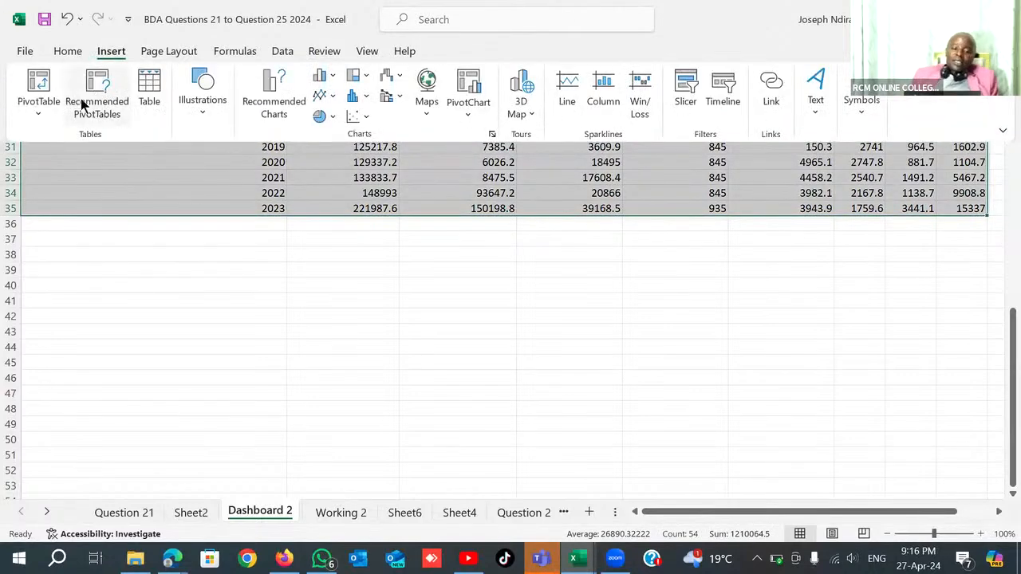
{"action": "left_click", "coordinate": [39, 116]}
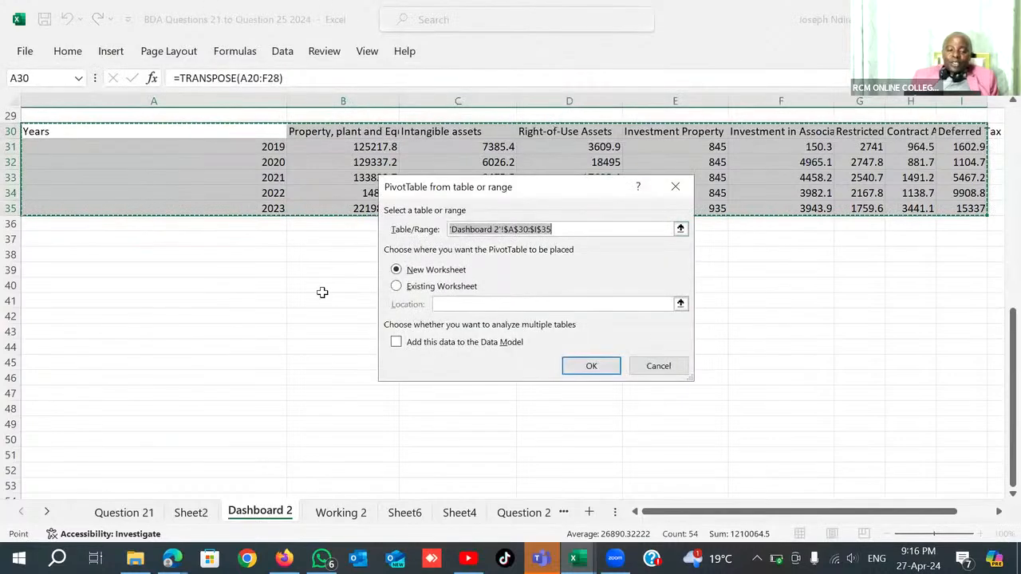
{"action": "left_click", "coordinate": [71, 241]}
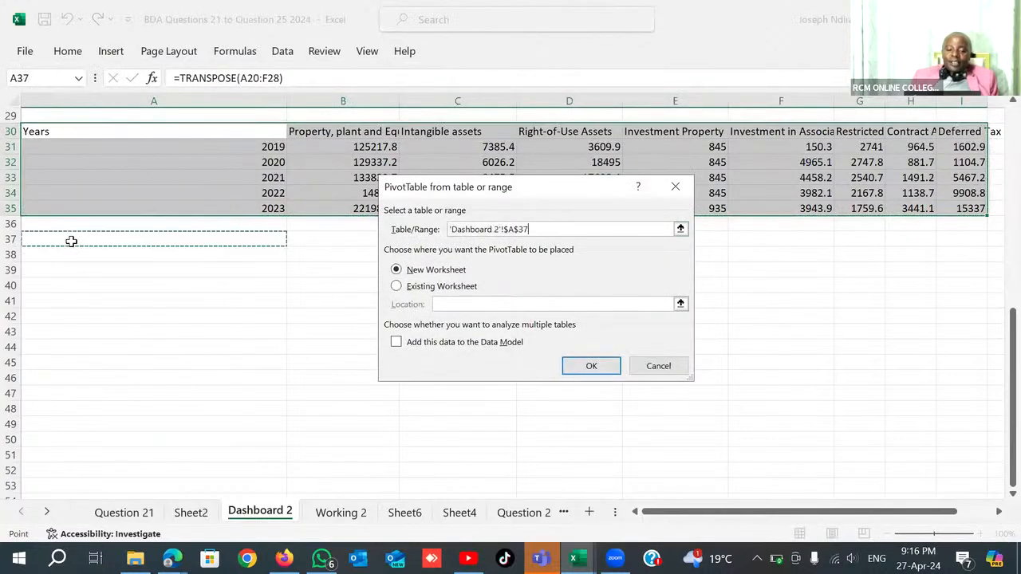
{"action": "left_click", "coordinate": [397, 286]}
{"action": "left_click", "coordinate": [71, 242]}
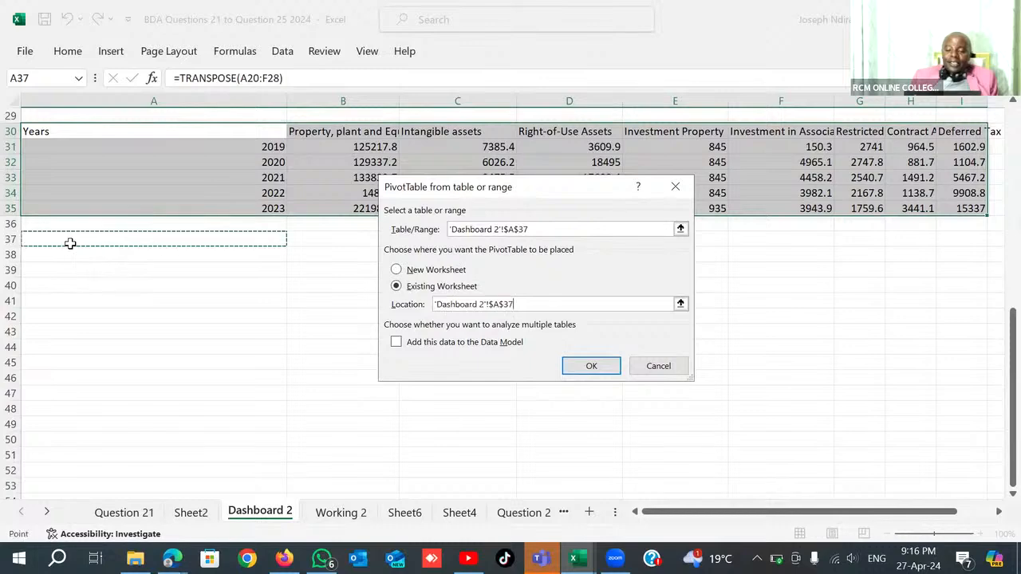
{"action": "left_click", "coordinate": [587, 367]}
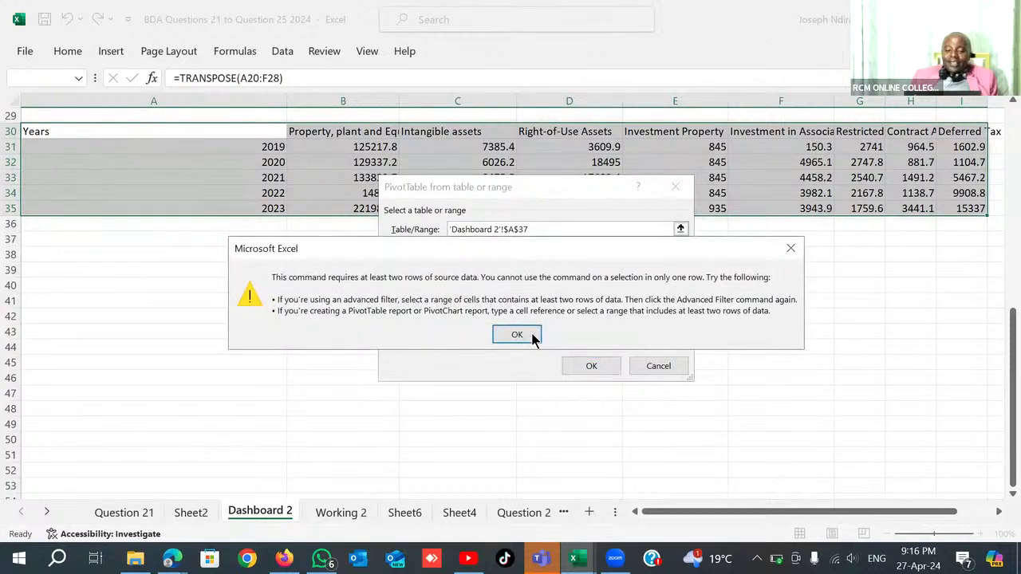
{"action": "left_click", "coordinate": [519, 335]}
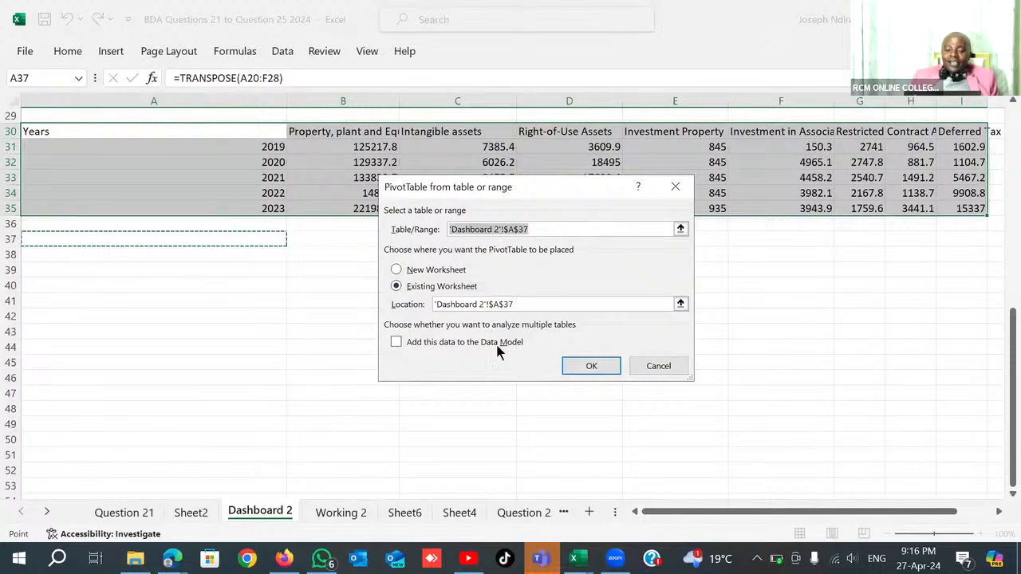
{"action": "left_click", "coordinate": [588, 365]}
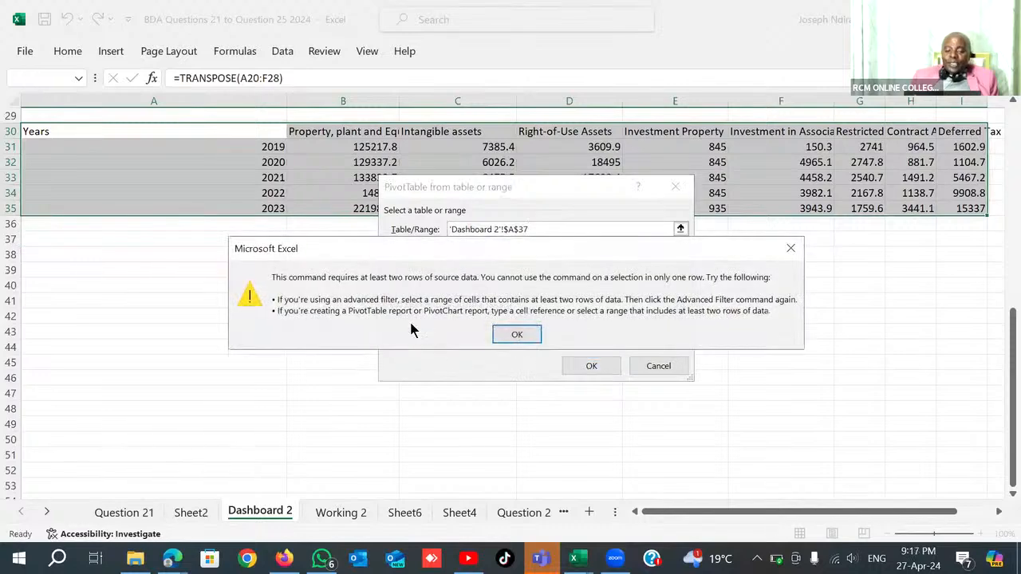
{"action": "left_click", "coordinate": [518, 335]}
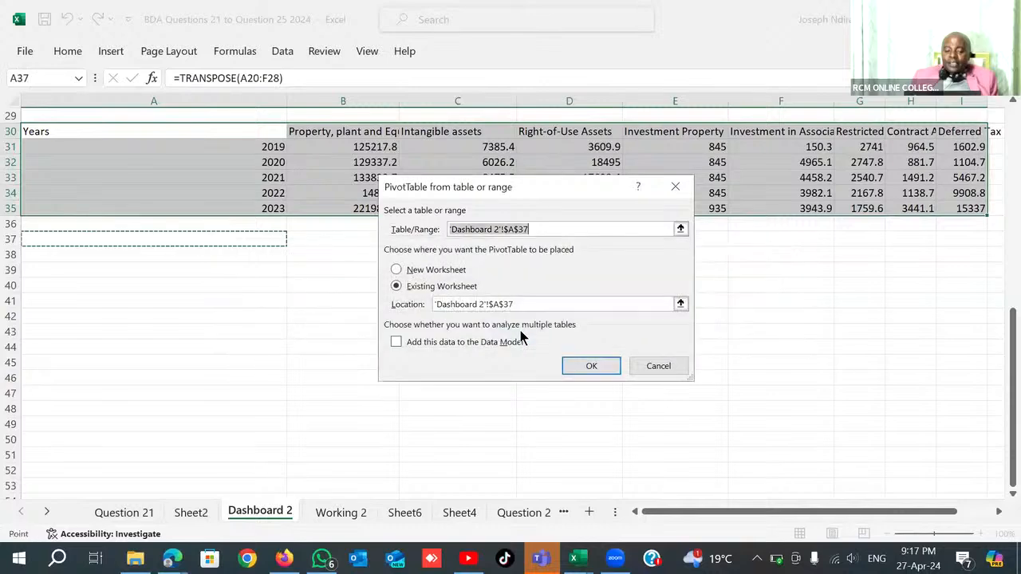
{"action": "left_click", "coordinate": [591, 366]}
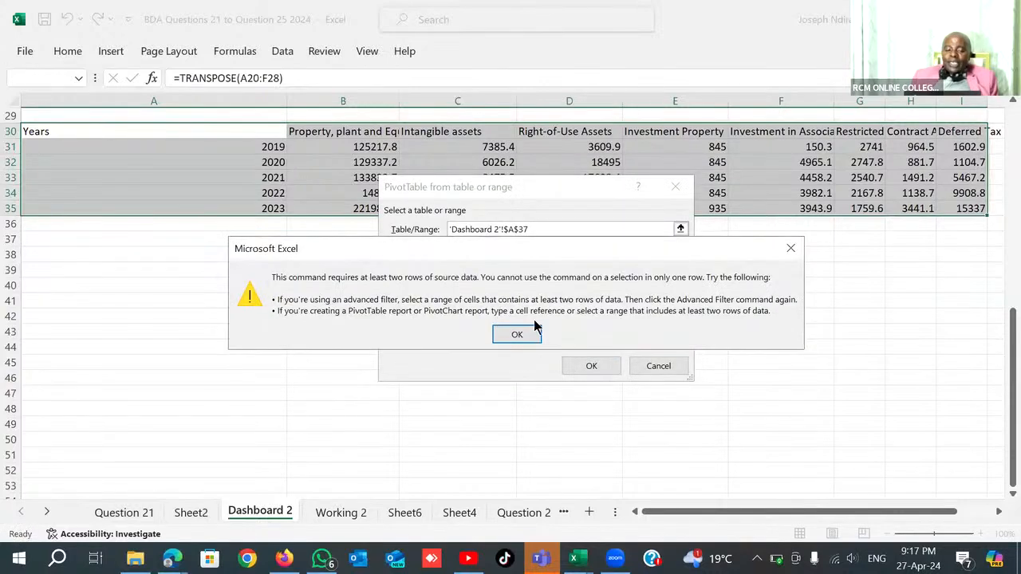
{"action": "left_click", "coordinate": [520, 334]}
{"action": "left_click", "coordinate": [657, 365]}
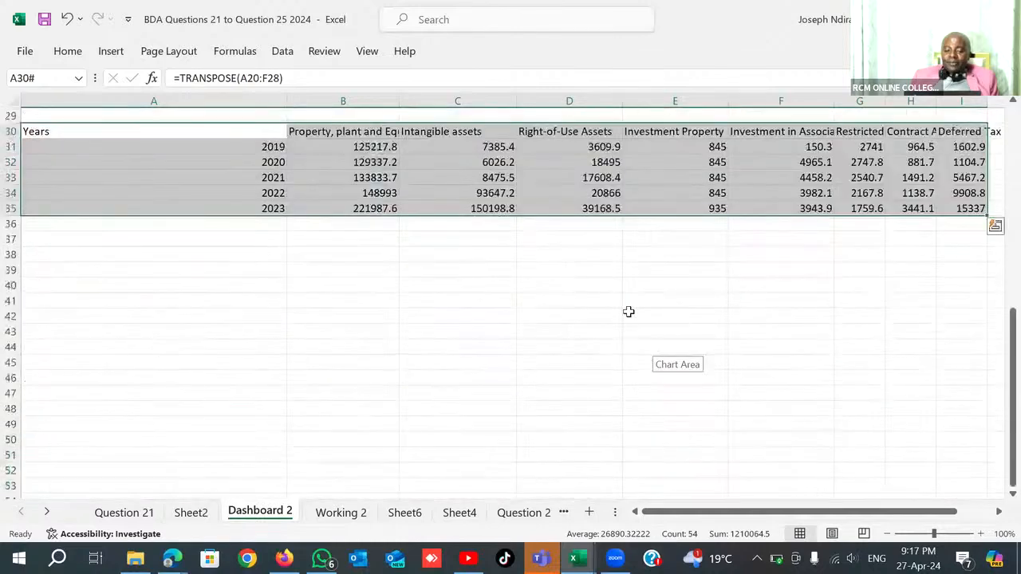
{"action": "left_click", "coordinate": [551, 287]}
{"action": "left_click", "coordinate": [39, 132]}
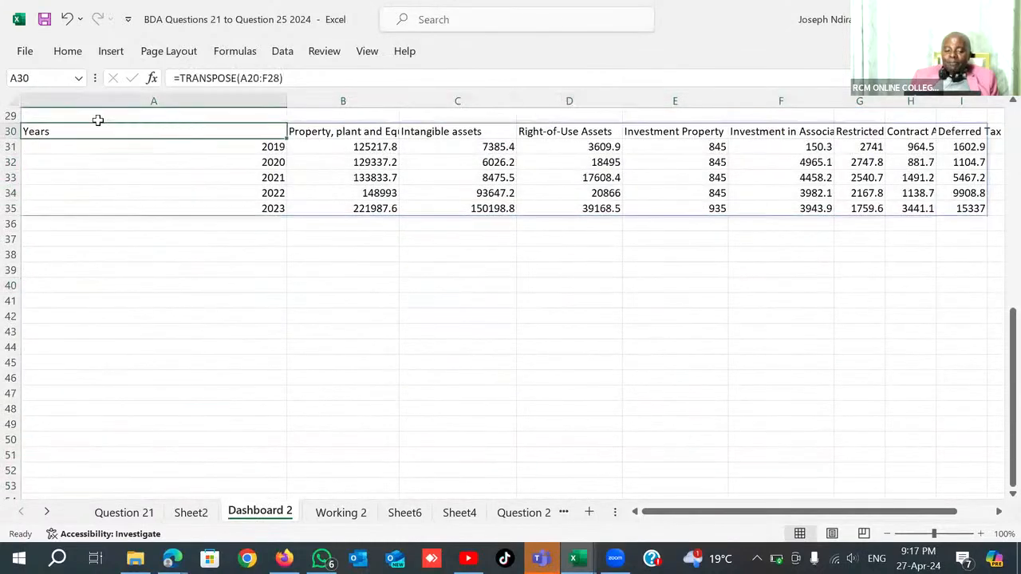
{"action": "key", "text": "ctrl+shift+Right"}
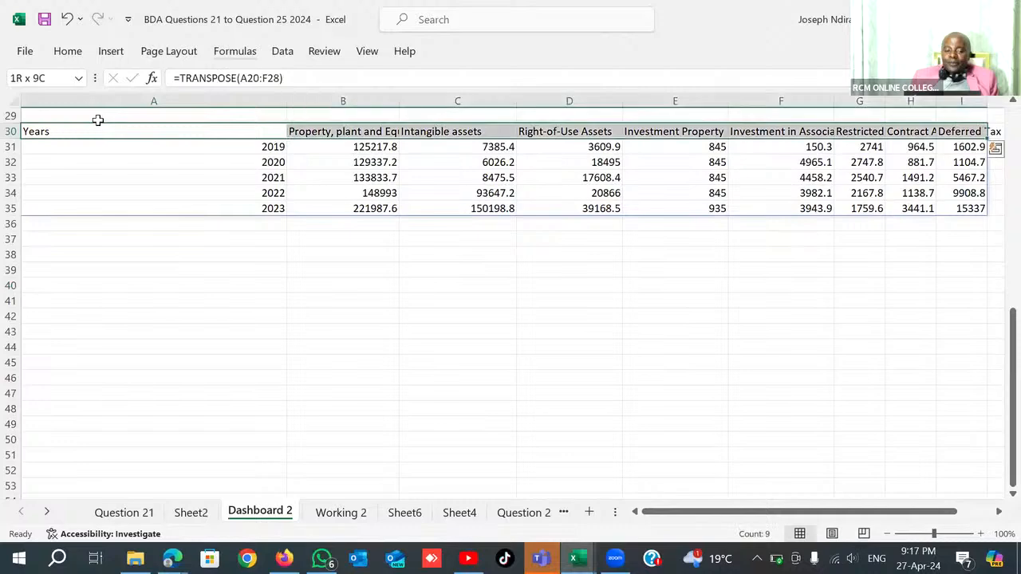
{"action": "key", "text": "ctrl+shift+Down"}
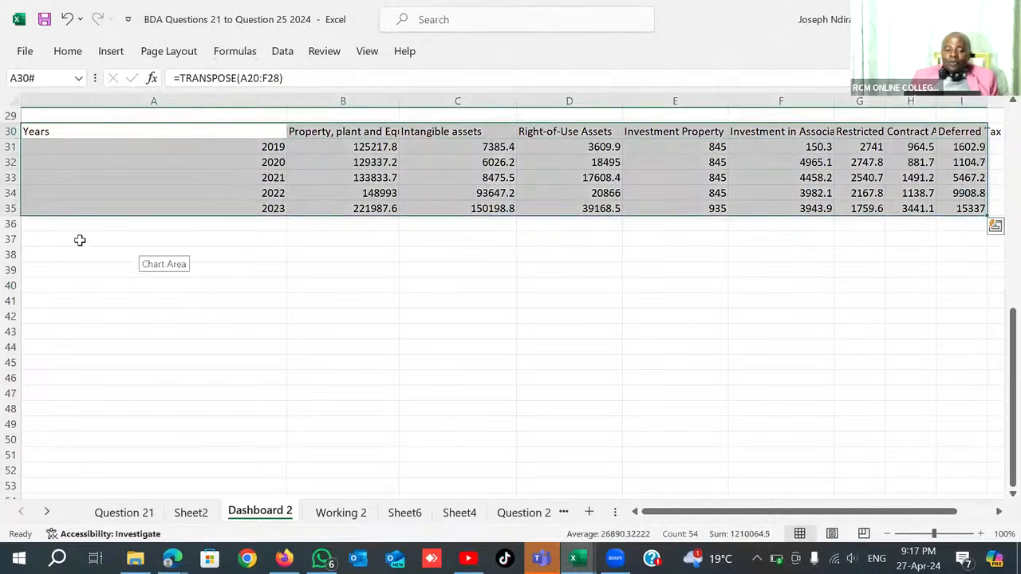
{"action": "left_click", "coordinate": [106, 56]}
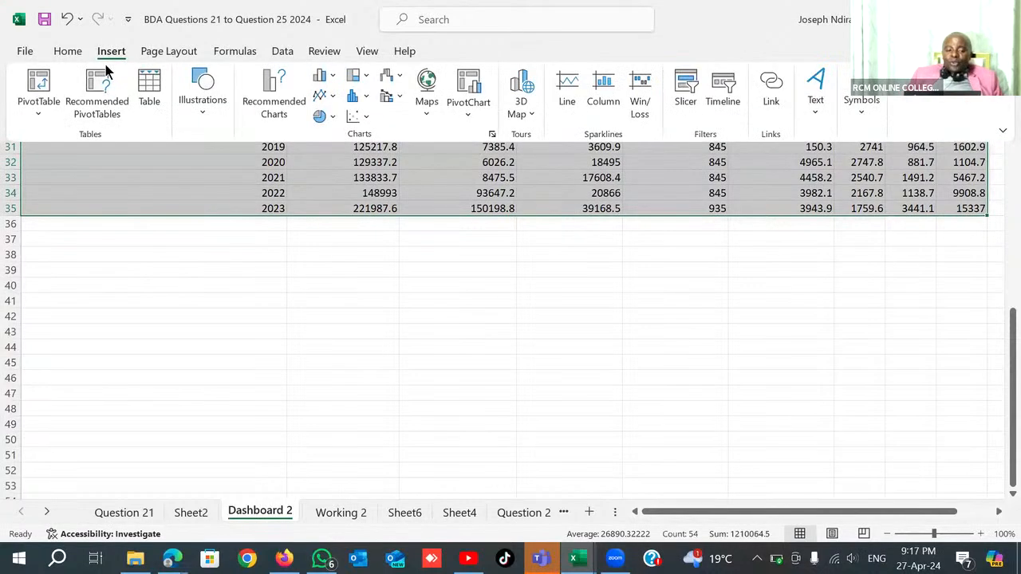
Enter the note "mine is 365" in cell A38 and "yes" in cell A39 below the transposed table.
{"action": "left_click", "coordinate": [229, 254]}
{"action": "left_click", "coordinate": [230, 252]}
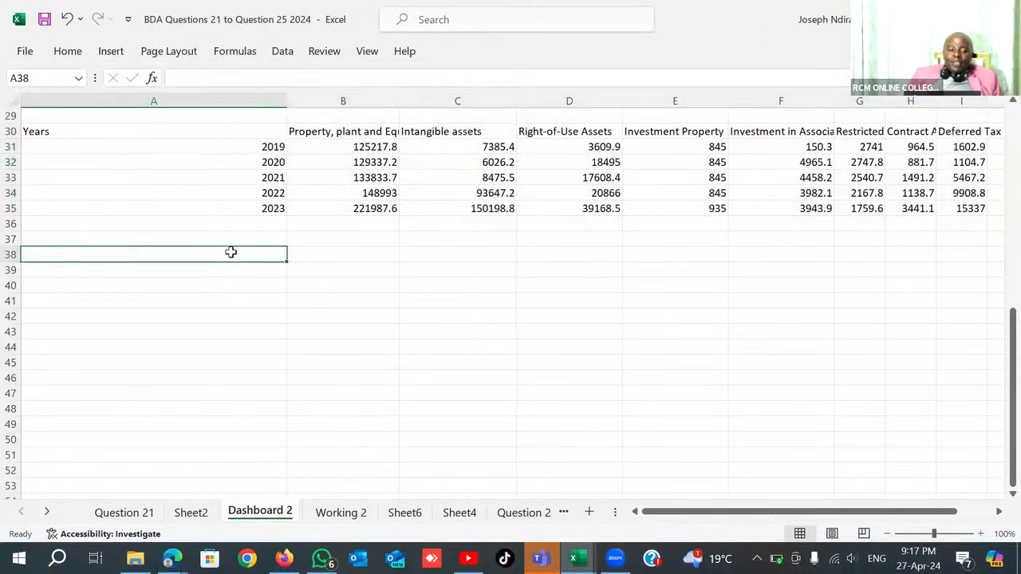
{"action": "type", "text": "mine is 365"}
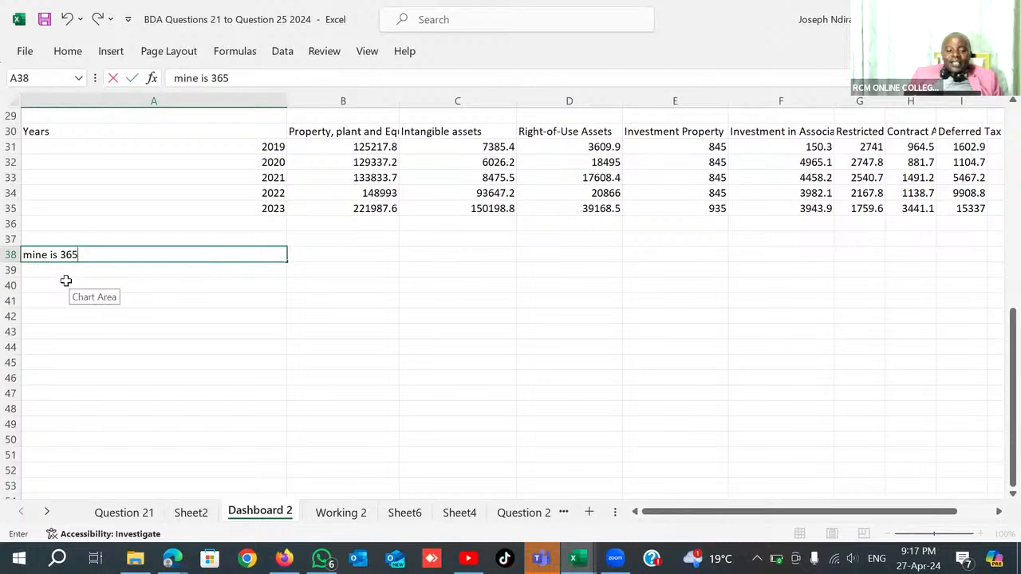
{"action": "key", "text": "Return"}
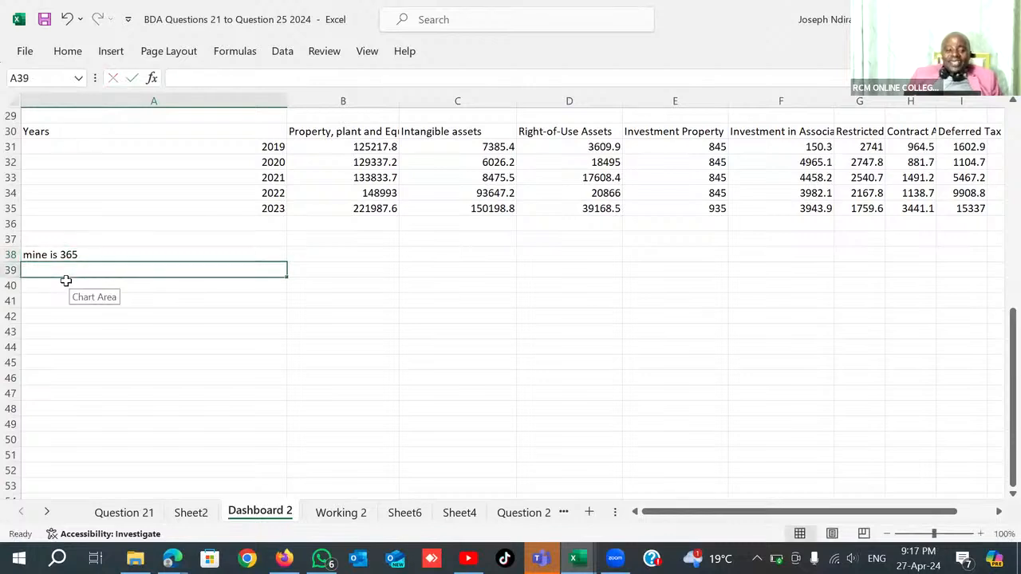
{"action": "type", "text": "yes"}
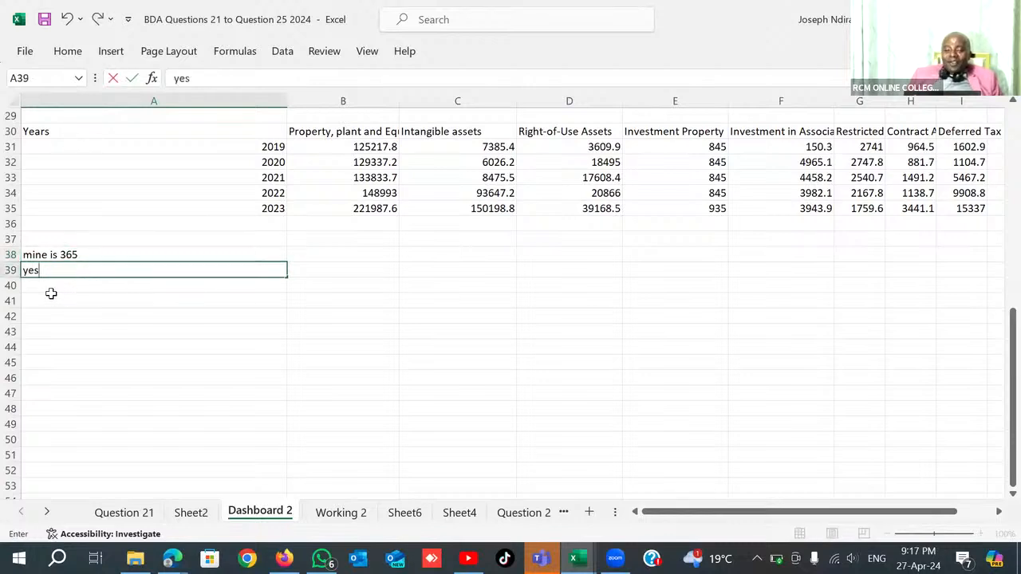
{"action": "key", "text": "Return"}
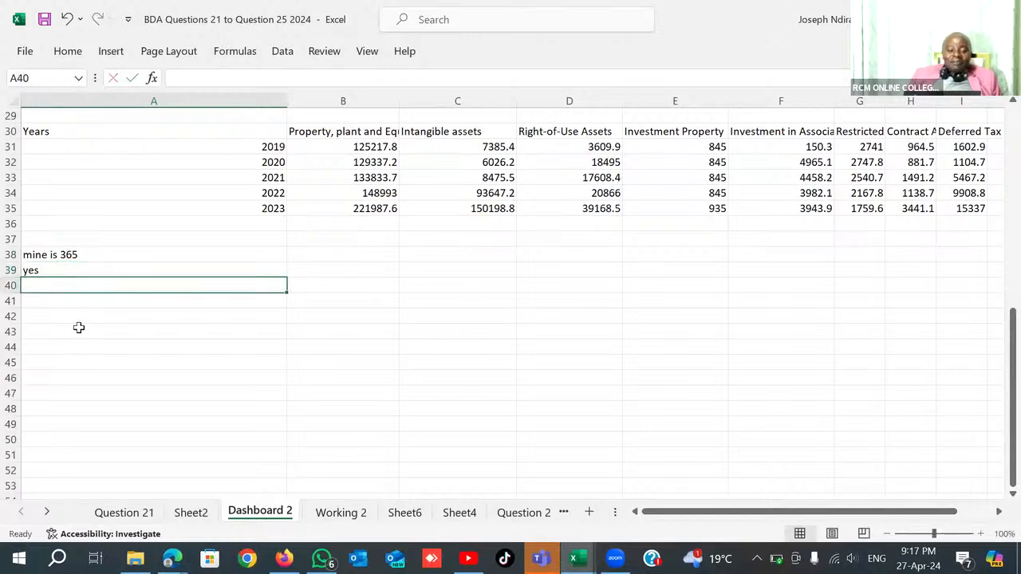
{"action": "scroll", "coordinate": [199, 341], "scroll_direction": "up", "scroll_amount": 5}
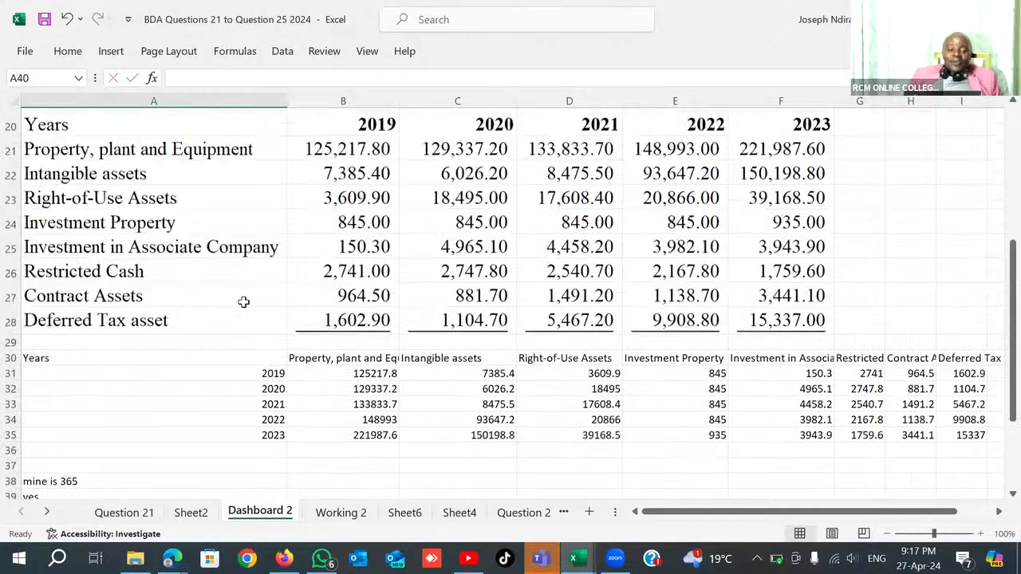
{"action": "scroll", "coordinate": [418, 197], "scroll_direction": "down", "scroll_amount": 5}
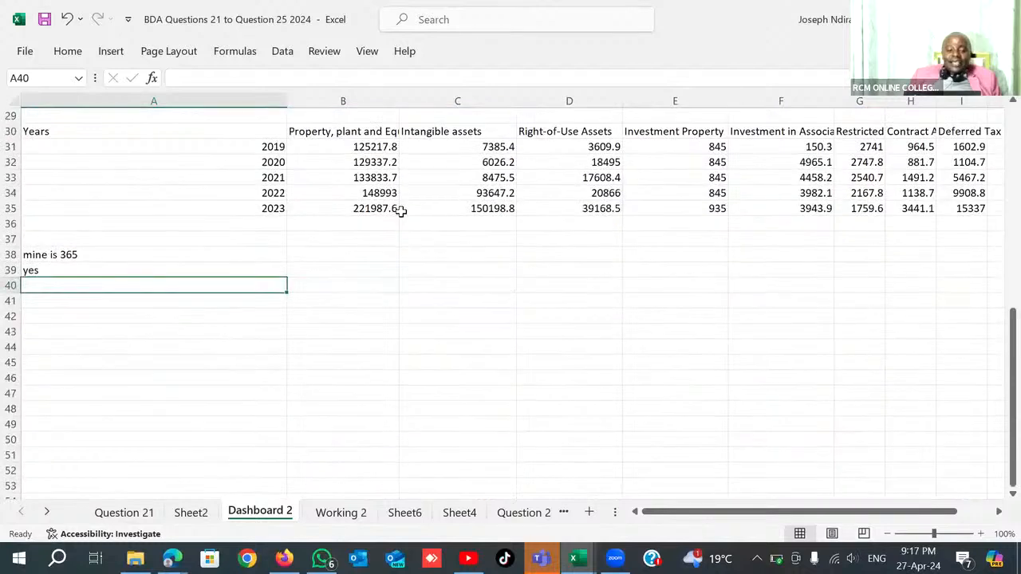
{"action": "left_click", "coordinate": [57, 298]}
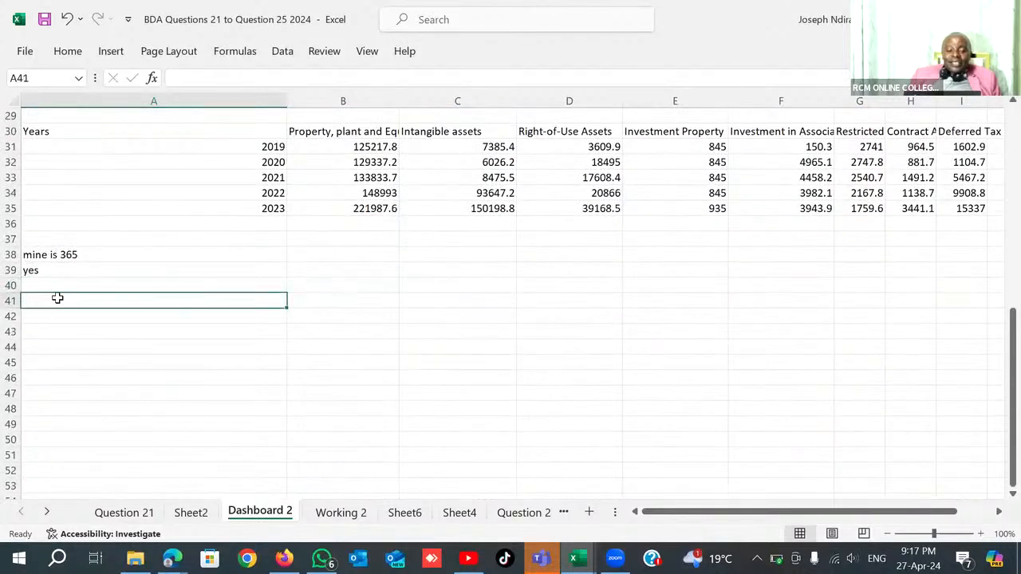
{"action": "type", "text": "=tra"}
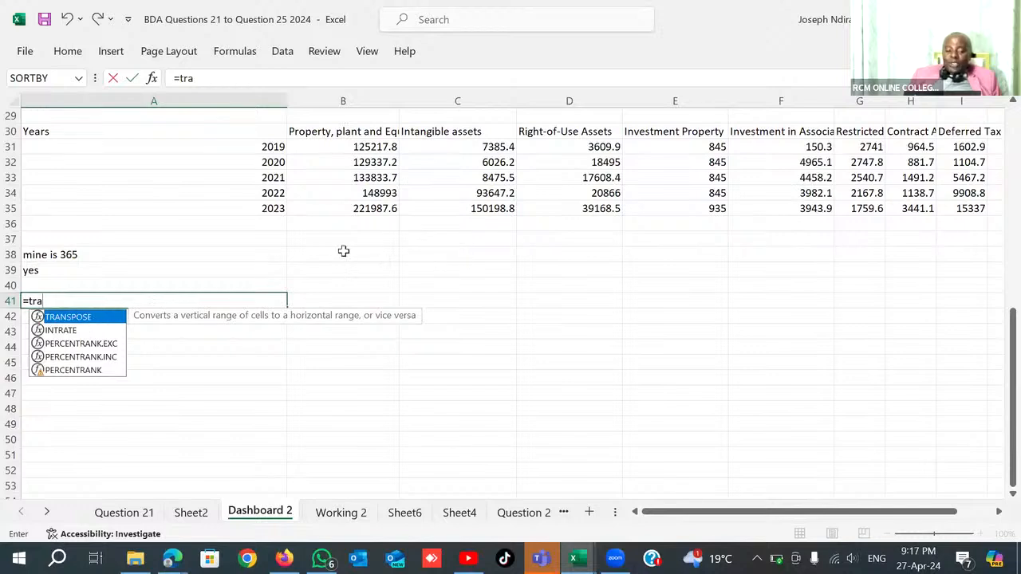
{"action": "key", "text": "BackSpace"}
{"action": "key", "text": "BackSpace"}
{"action": "key", "text": "BackSpace"}
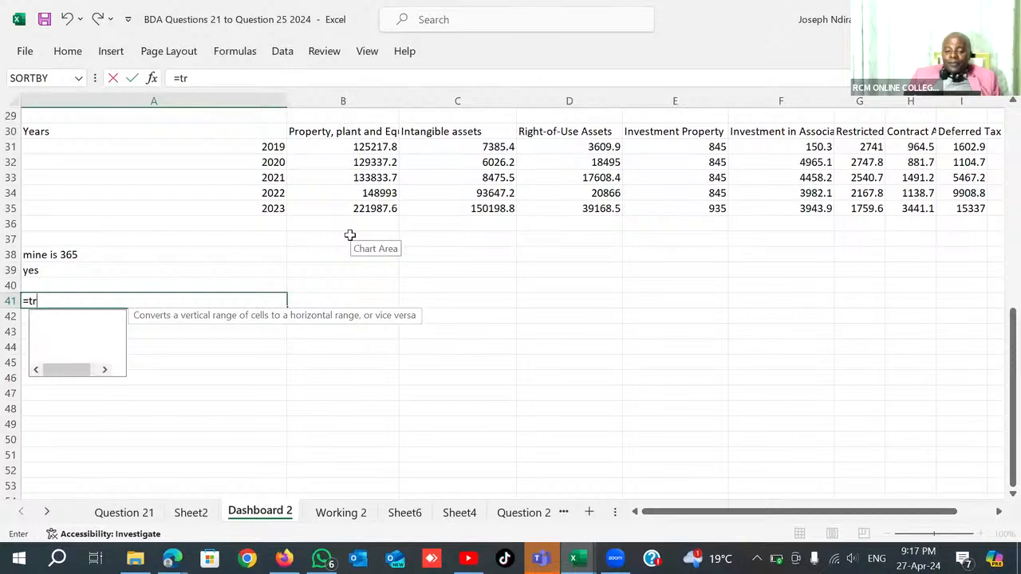
{"action": "key", "text": "BackSpace"}
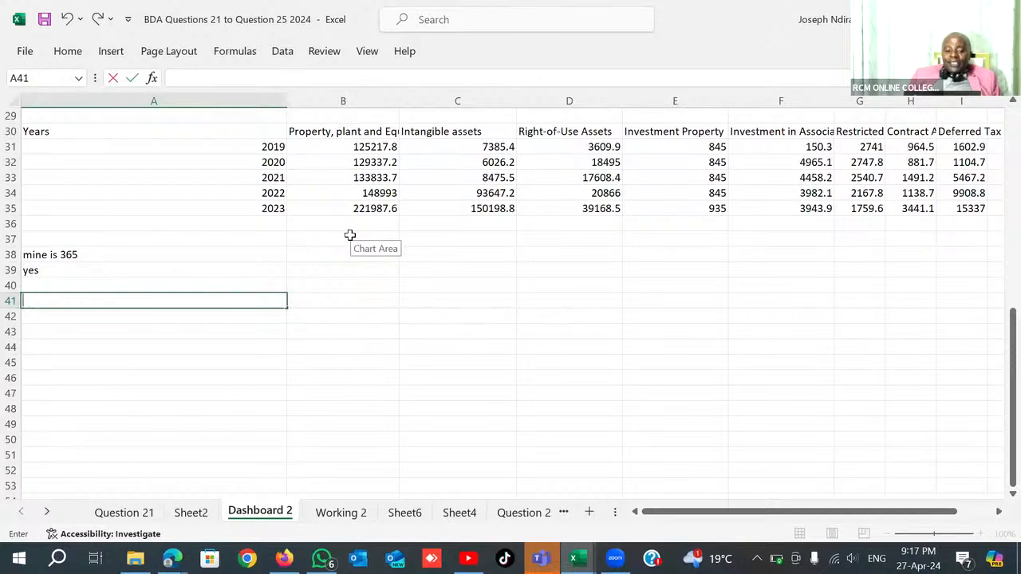
Create a PivotTable from the transposed assets table A30:I35, placed on the existing worksheet at cell A41.
{"action": "left_click", "coordinate": [63, 131]}
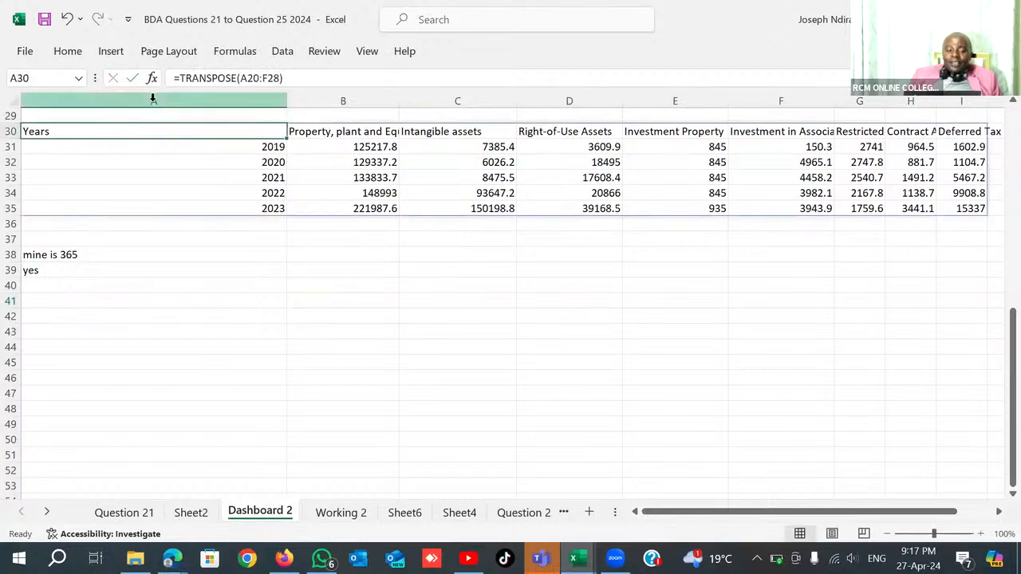
{"action": "key", "text": "ctrl+shift+Right"}
{"action": "key", "text": "ctrl+shift+Down"}
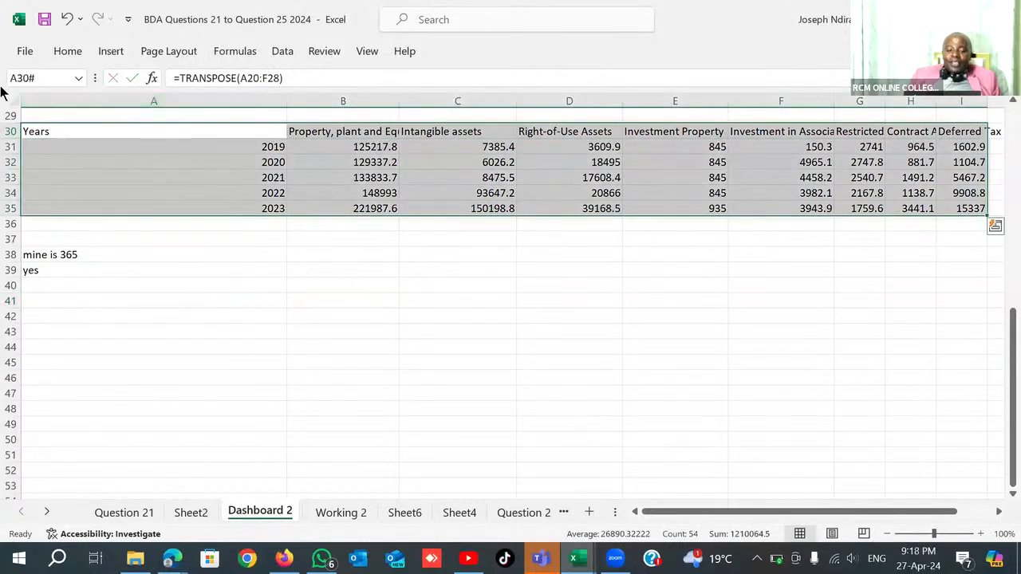
{"action": "left_click", "coordinate": [111, 51]}
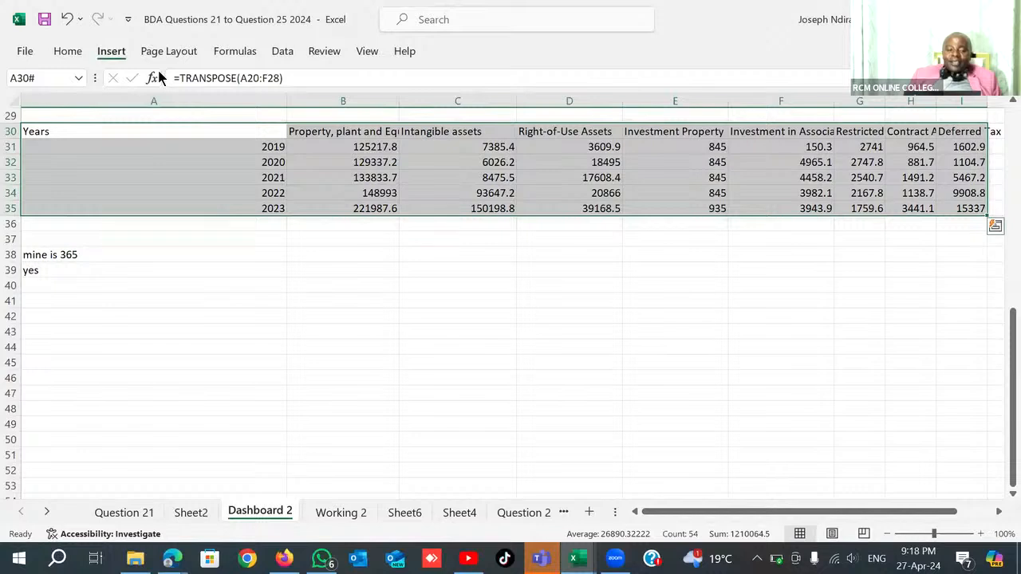
{"action": "left_click", "coordinate": [37, 105]}
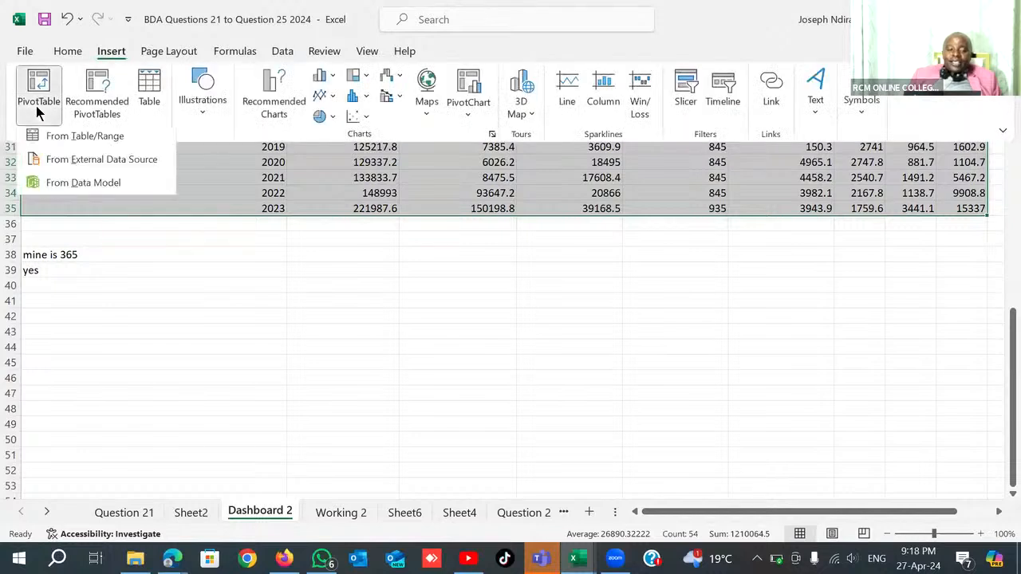
{"action": "left_click", "coordinate": [90, 141]}
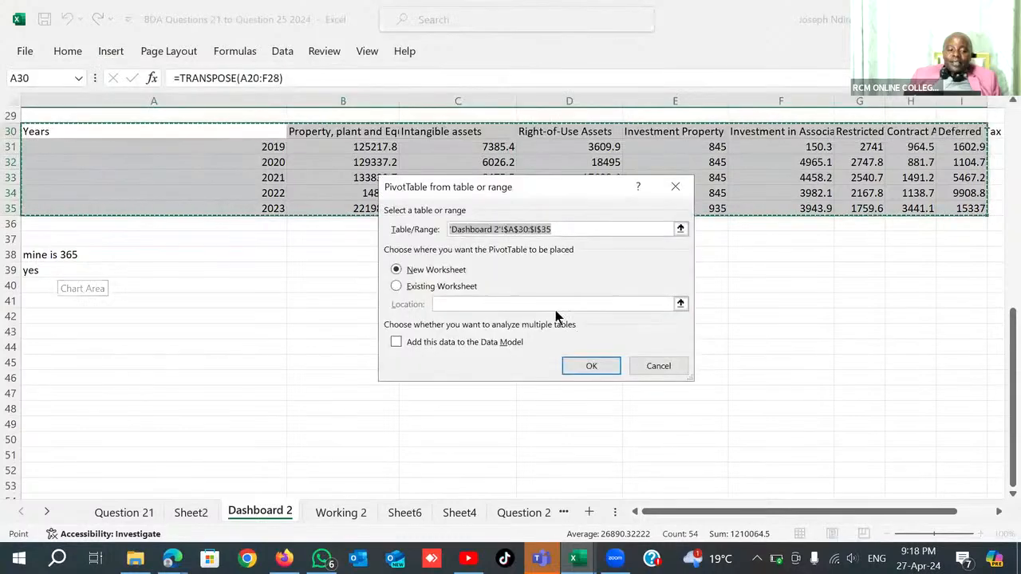
{"action": "left_click", "coordinate": [396, 284]}
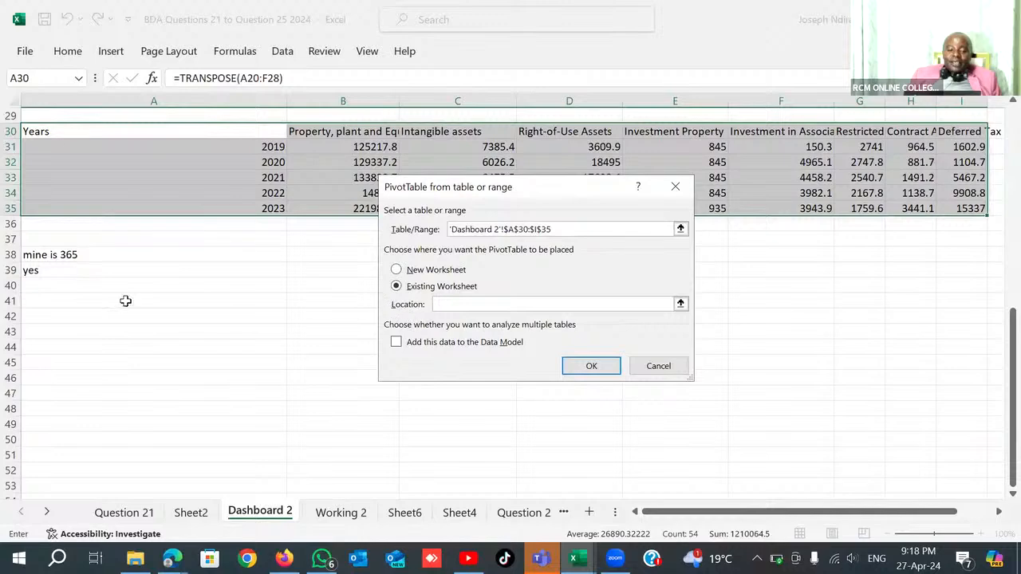
{"action": "left_click", "coordinate": [71, 301]}
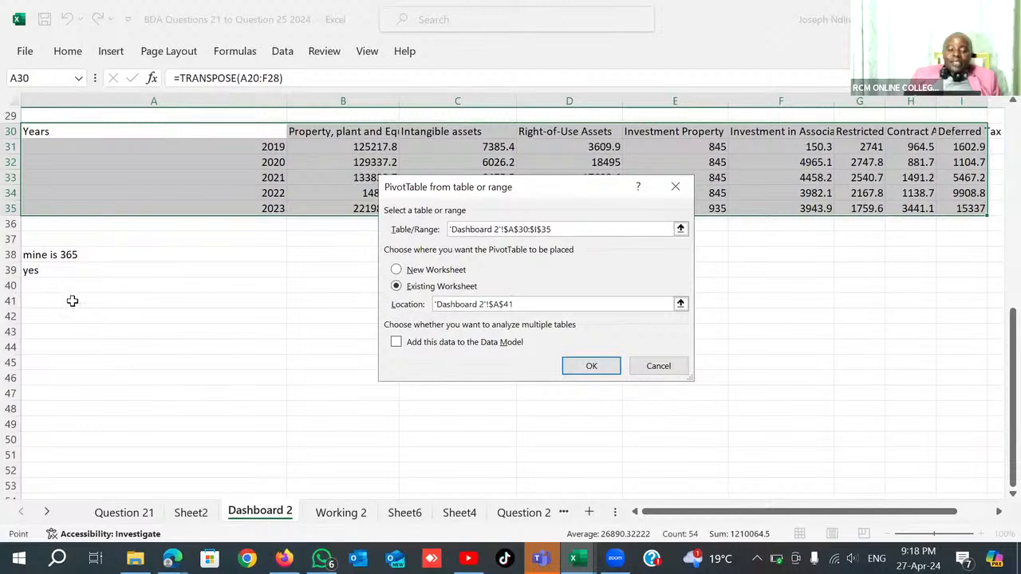
{"action": "left_click", "coordinate": [589, 366]}
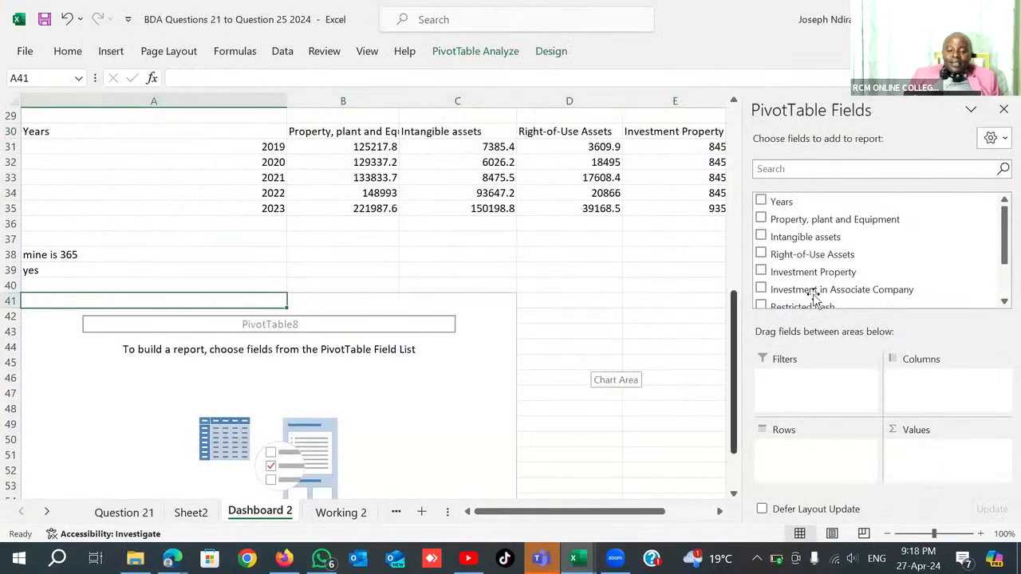
Set the PivotTable's rows to Years and add Property, plant and Equipment and Intangible assets as summed values.
{"action": "left_click_drag", "start_coordinate": [773, 198], "coordinate": [786, 460]}
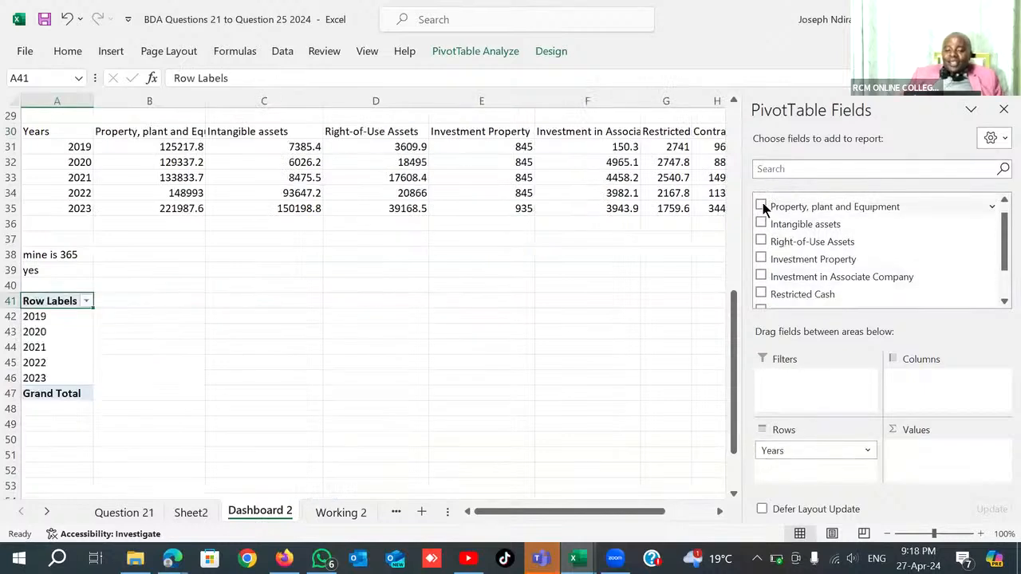
{"action": "left_click_drag", "start_coordinate": [768, 205], "coordinate": [941, 454]}
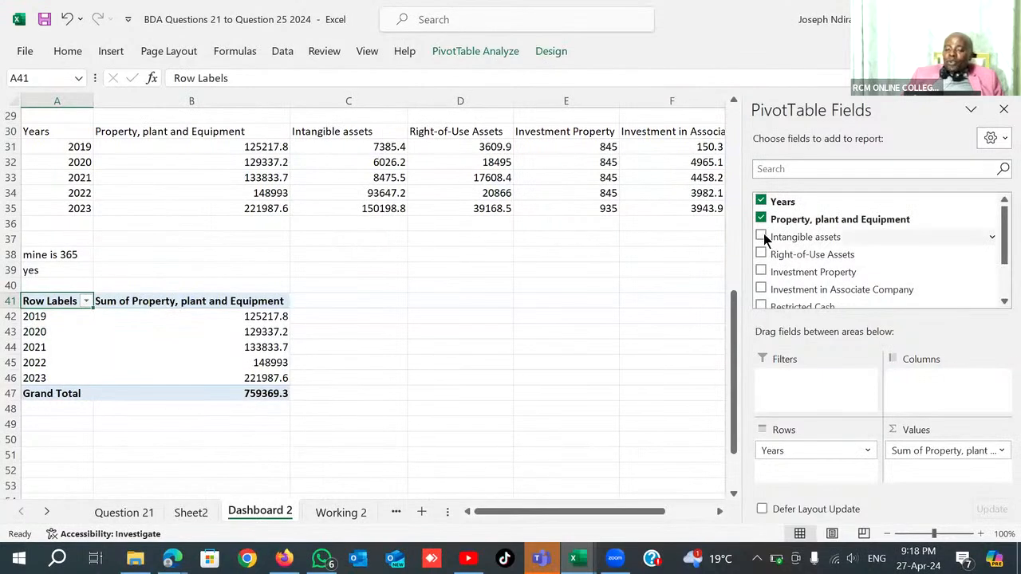
{"action": "left_click_drag", "start_coordinate": [763, 233], "coordinate": [929, 499]}
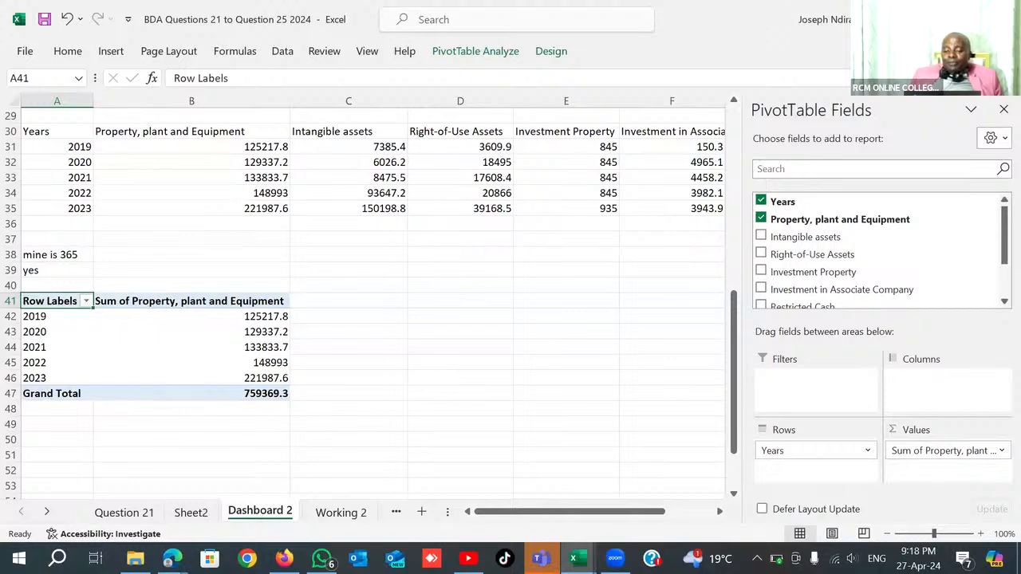
{"action": "left_click_drag", "start_coordinate": [766, 237], "coordinate": [930, 471]}
{"action": "left_click_drag", "start_coordinate": [767, 260], "coordinate": [929, 489]}
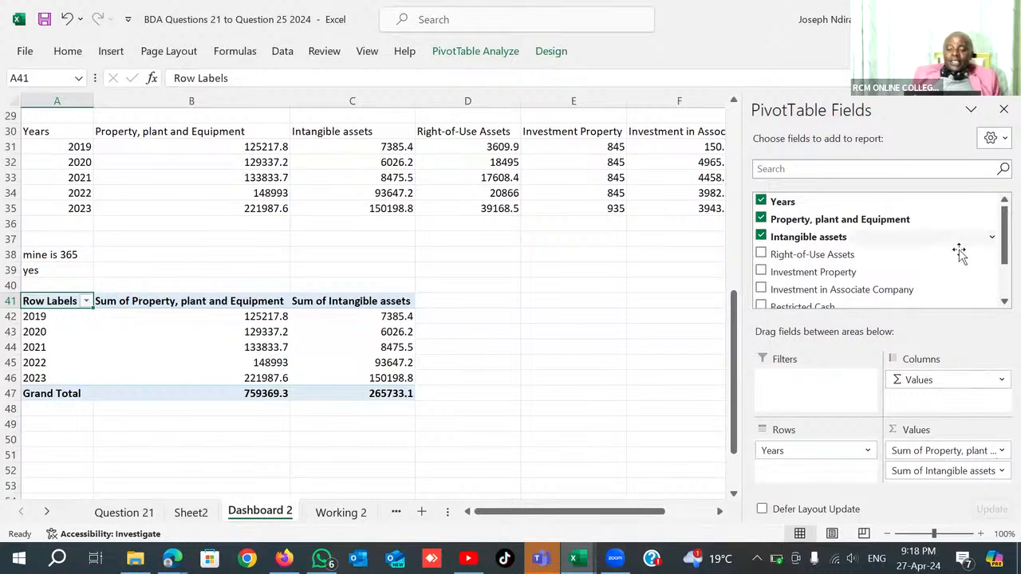
Add Right-of-Use Assets, Investment Property and Investment in Associate Company to the PivotTable's values.
{"action": "scroll", "coordinate": [960, 255], "scroll_direction": "down", "scroll_amount": 2}
{"action": "scroll", "coordinate": [924, 249], "scroll_direction": "up", "scroll_amount": 2}
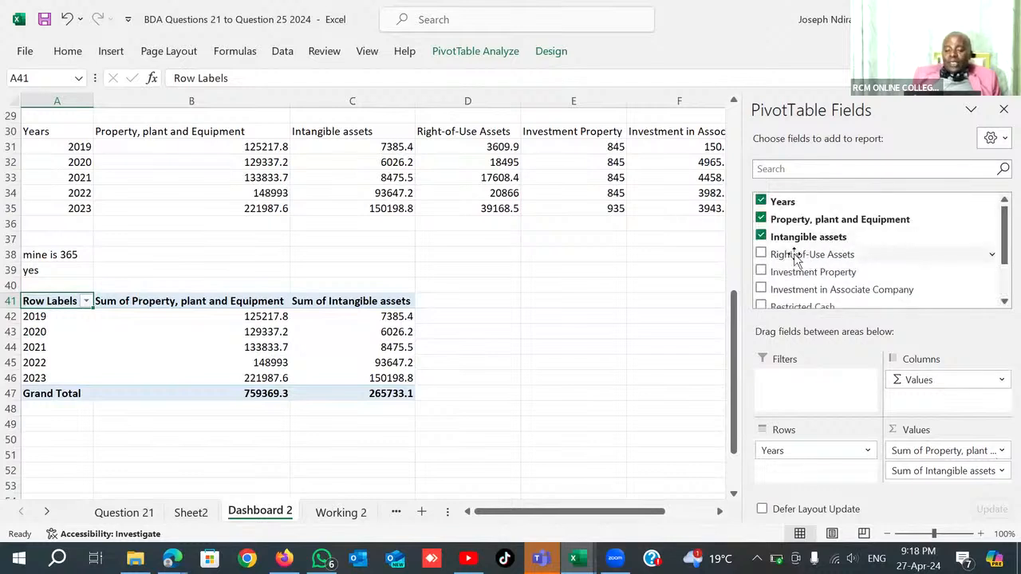
{"action": "left_click_drag", "start_coordinate": [759, 249], "coordinate": [930, 461]}
{"action": "left_click_drag", "start_coordinate": [763, 269], "coordinate": [941, 472]}
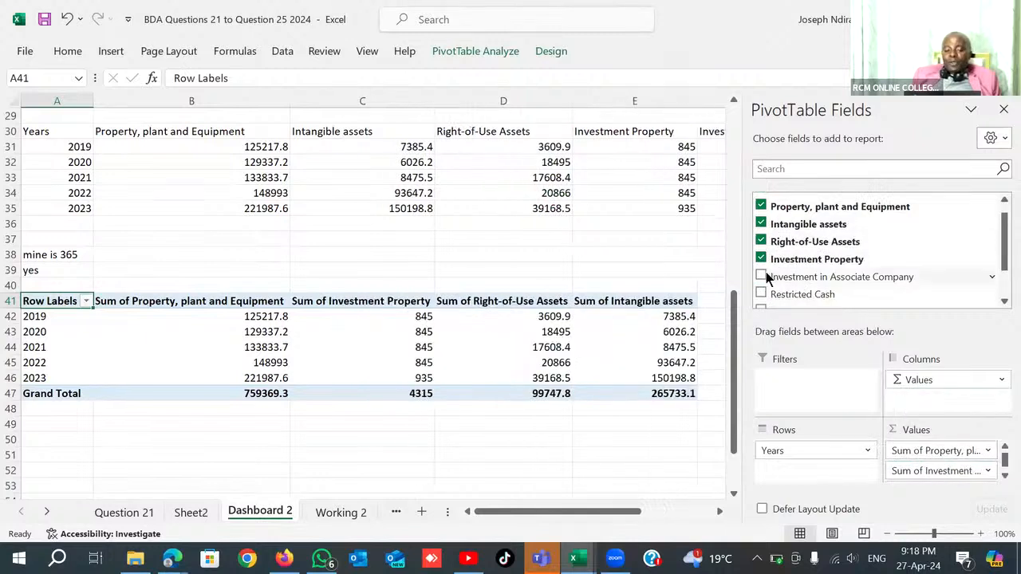
{"action": "left_click_drag", "start_coordinate": [763, 276], "coordinate": [934, 456]}
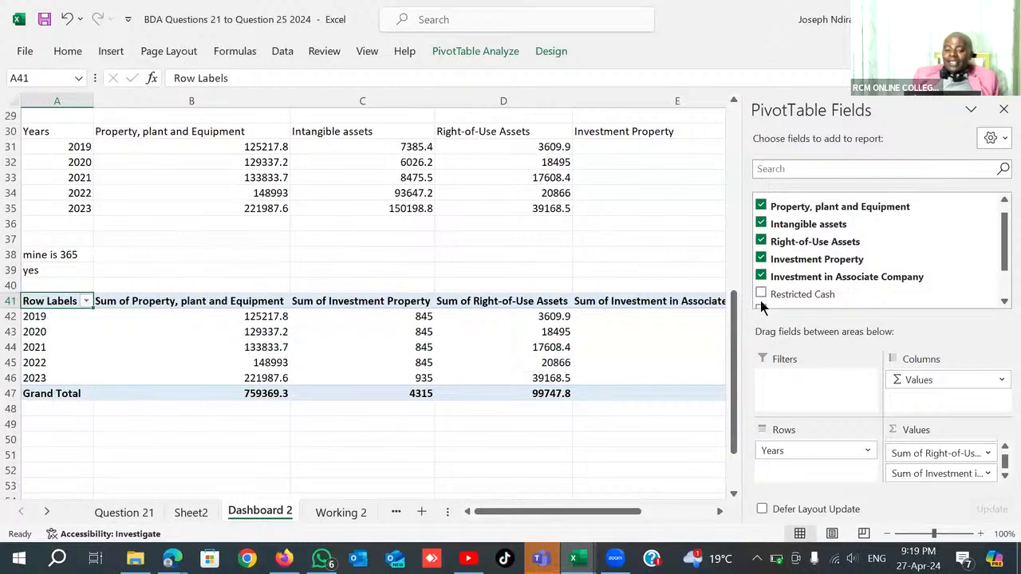
Add Restricted Cash, Contract Assets and Deferred Tax asset to the PivotTable's values.
{"action": "left_click_drag", "start_coordinate": [762, 297], "coordinate": [909, 470]}
{"action": "scroll", "coordinate": [997, 299], "scroll_direction": "down", "scroll_amount": 1}
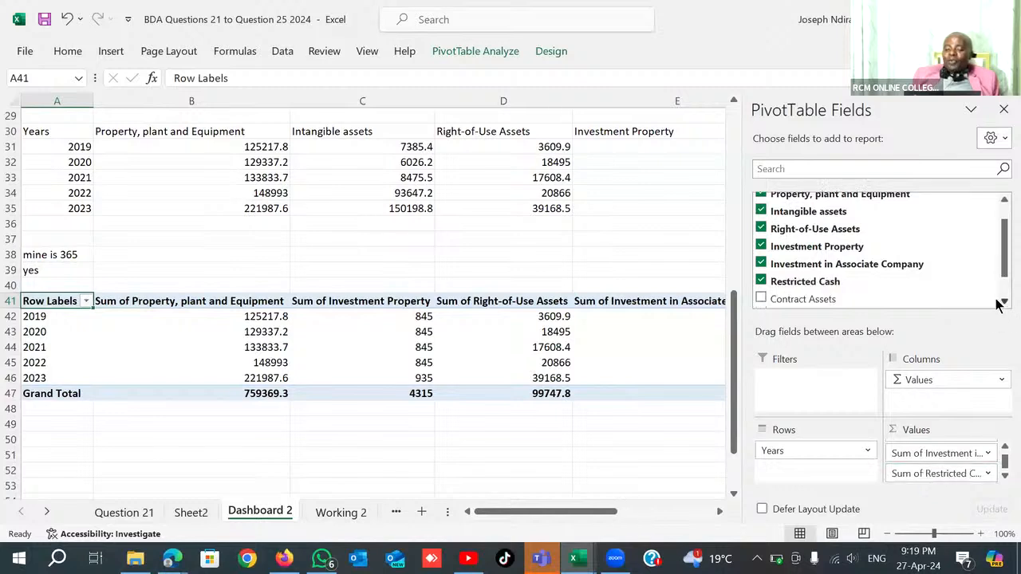
{"action": "left_click_drag", "start_coordinate": [762, 298], "coordinate": [947, 459]}
{"action": "scroll", "coordinate": [997, 306], "scroll_direction": "down", "scroll_amount": 2}
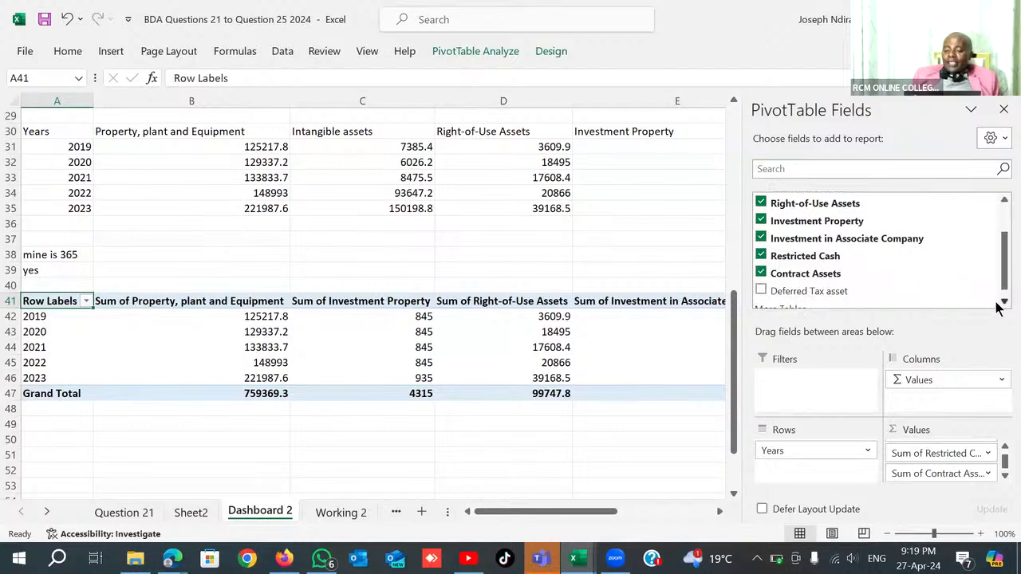
{"action": "left_click_drag", "start_coordinate": [776, 283], "coordinate": [909, 467]}
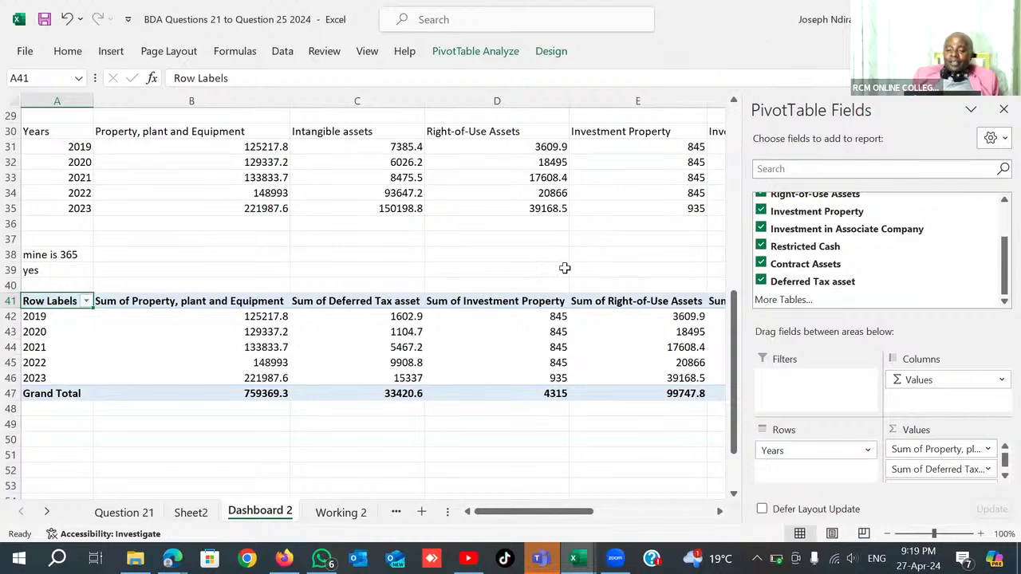
Insert a Line PivotChart based on the non-current assets PivotTable.
{"action": "scroll", "coordinate": [610, 239], "scroll_direction": "up", "scroll_amount": 5}
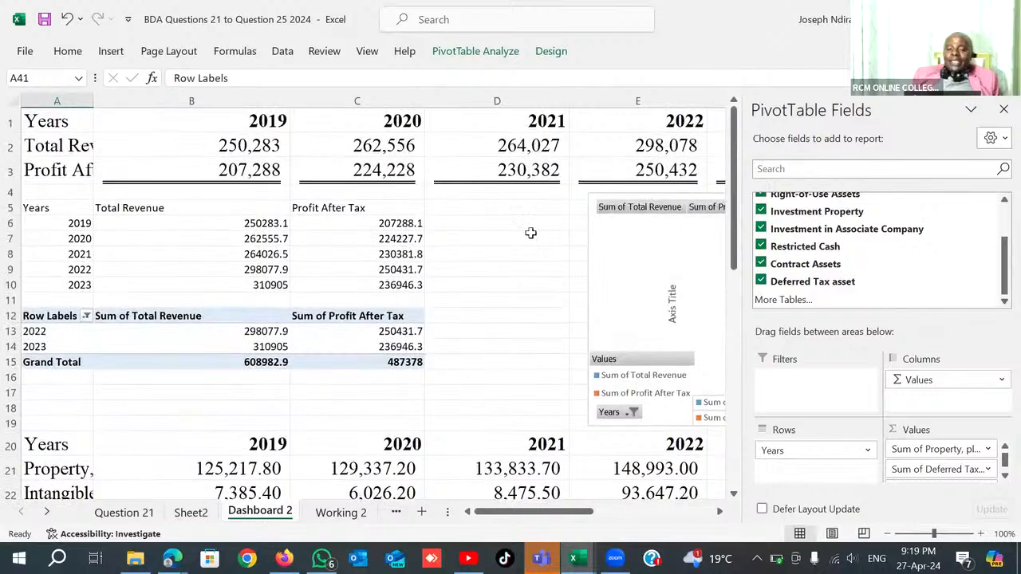
{"action": "scroll", "coordinate": [526, 229], "scroll_direction": "down", "scroll_amount": 9}
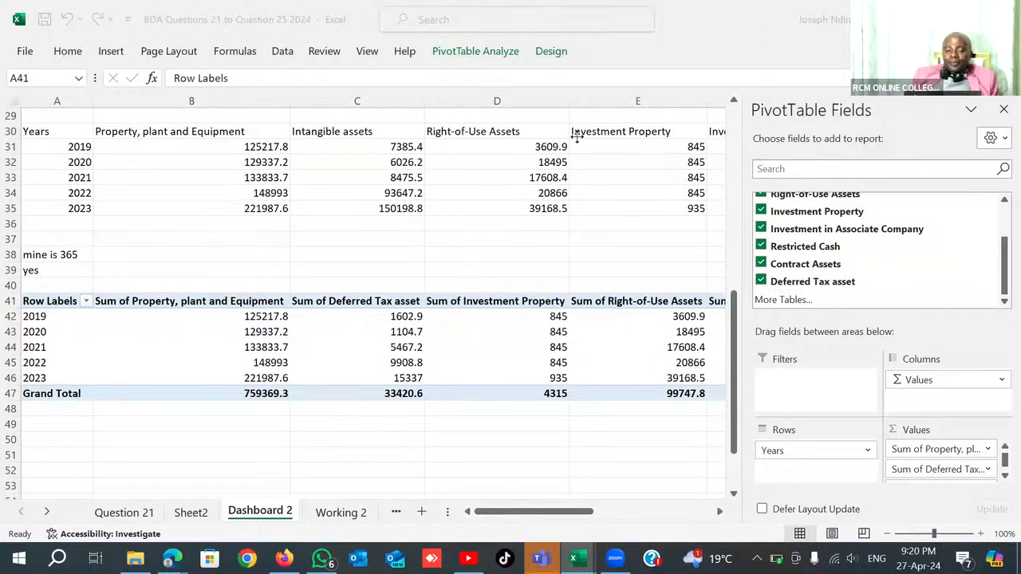
{"action": "left_click", "coordinate": [452, 53]}
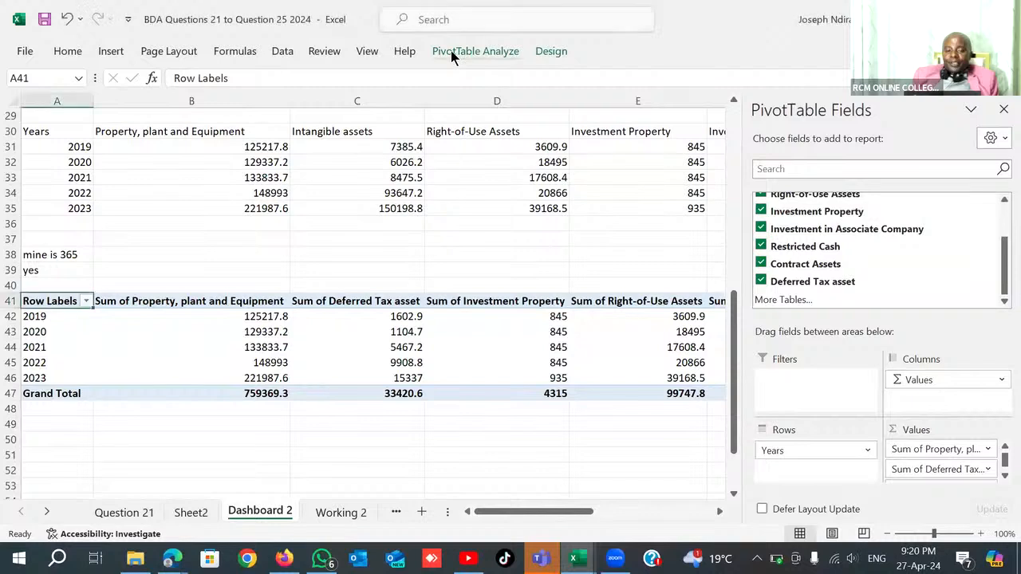
{"action": "left_click", "coordinate": [552, 51]}
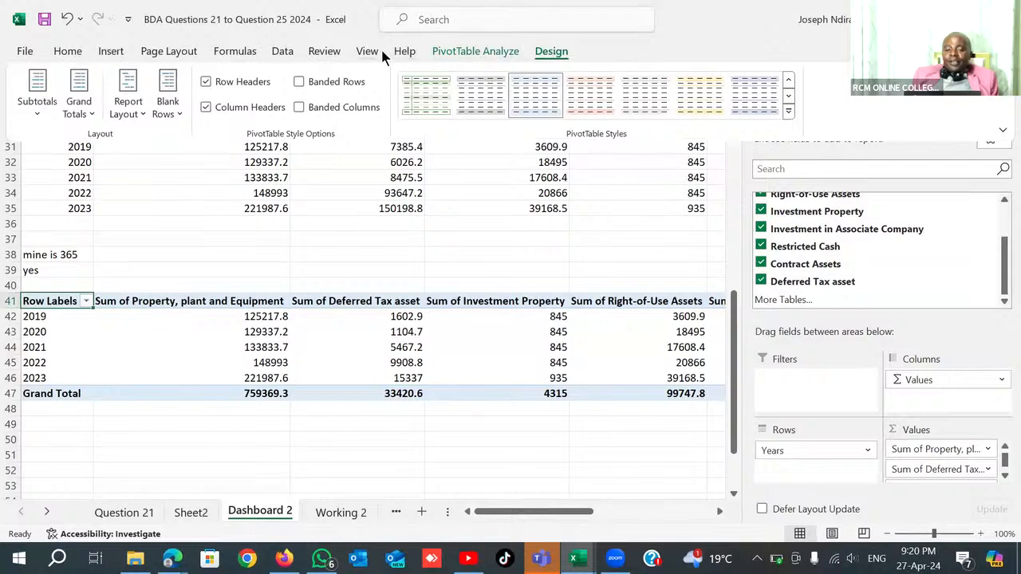
{"action": "left_click", "coordinate": [112, 51]}
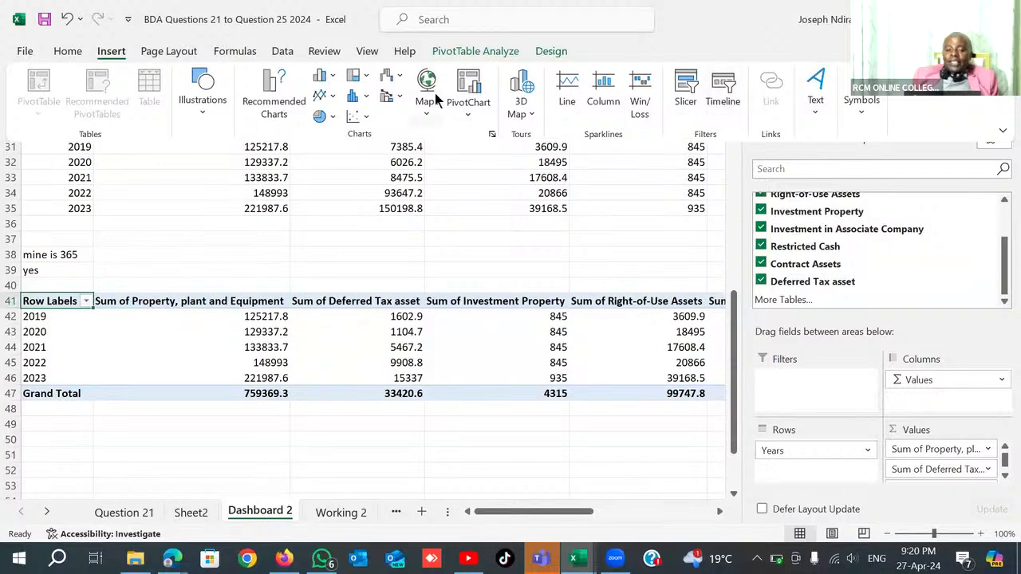
{"action": "left_click", "coordinate": [466, 94]}
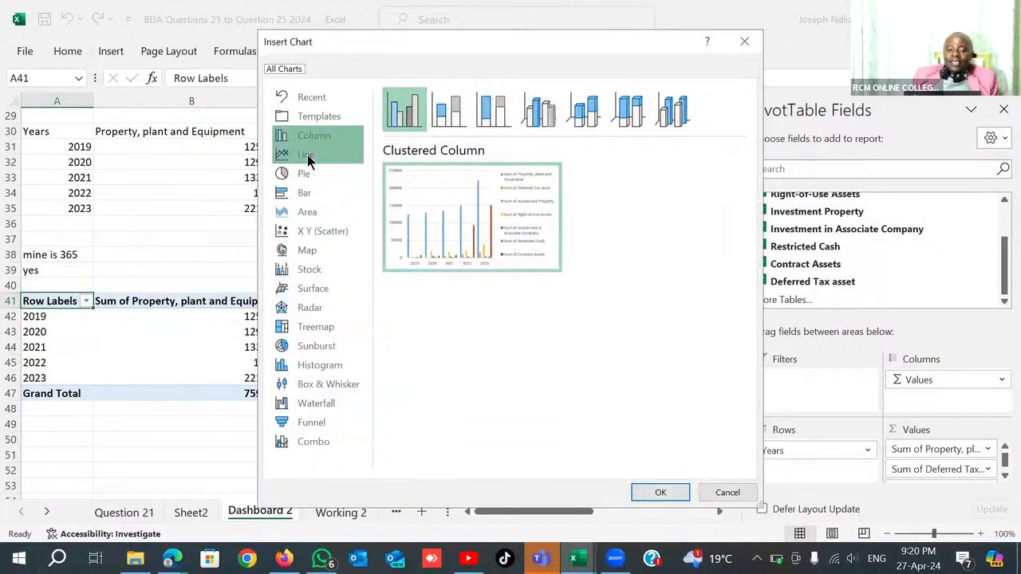
{"action": "left_click", "coordinate": [308, 158]}
{"action": "mouse_move", "coordinate": [492, 221]}
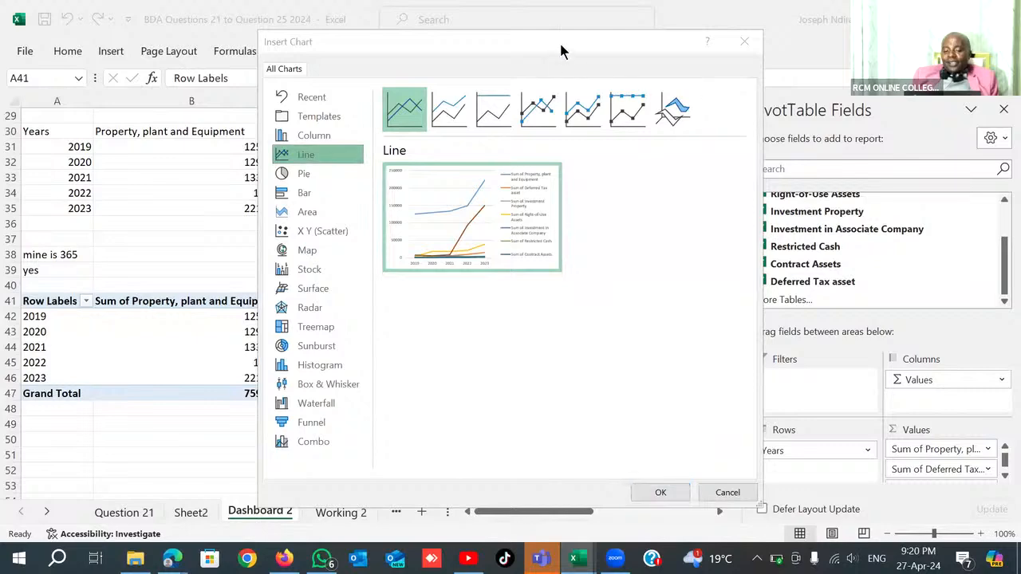
{"action": "left_click_drag", "start_coordinate": [560, 46], "coordinate": [568, 17]}
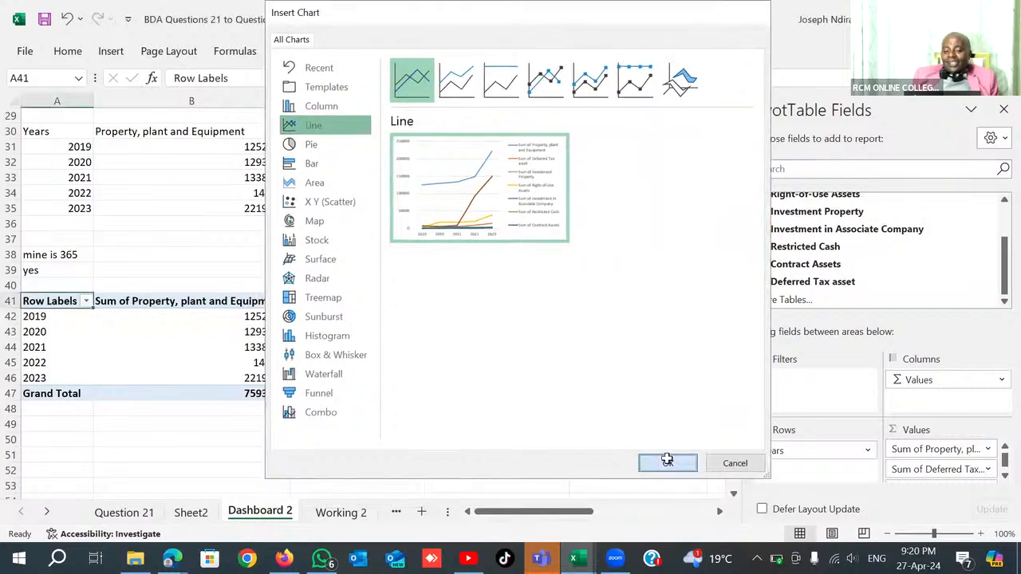
{"action": "left_click", "coordinate": [666, 463]}
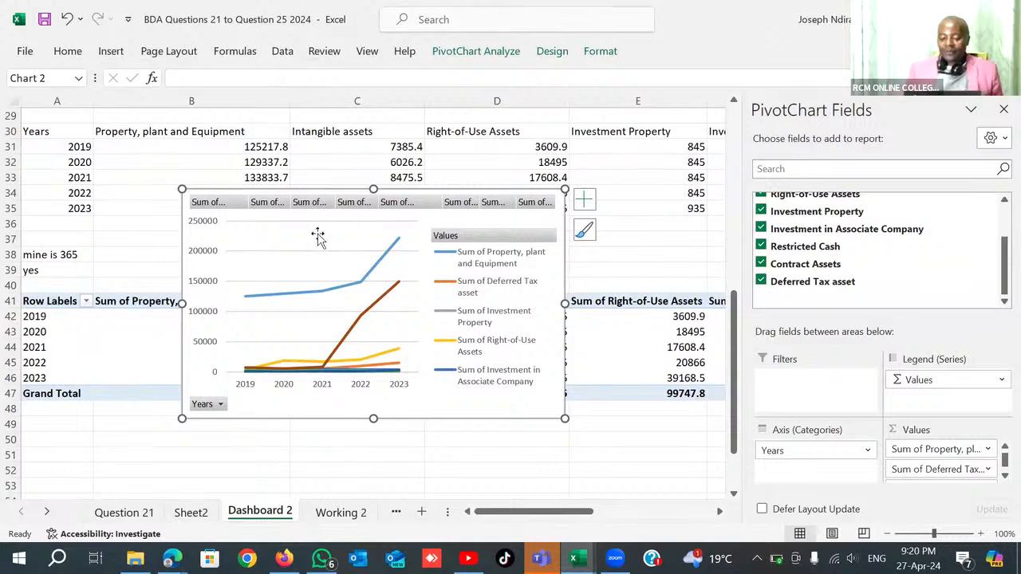
Shift the plot area slightly toward the legend and move the line chart below the PivotTable, starting at cell A48.
{"action": "left_click", "coordinate": [339, 262]}
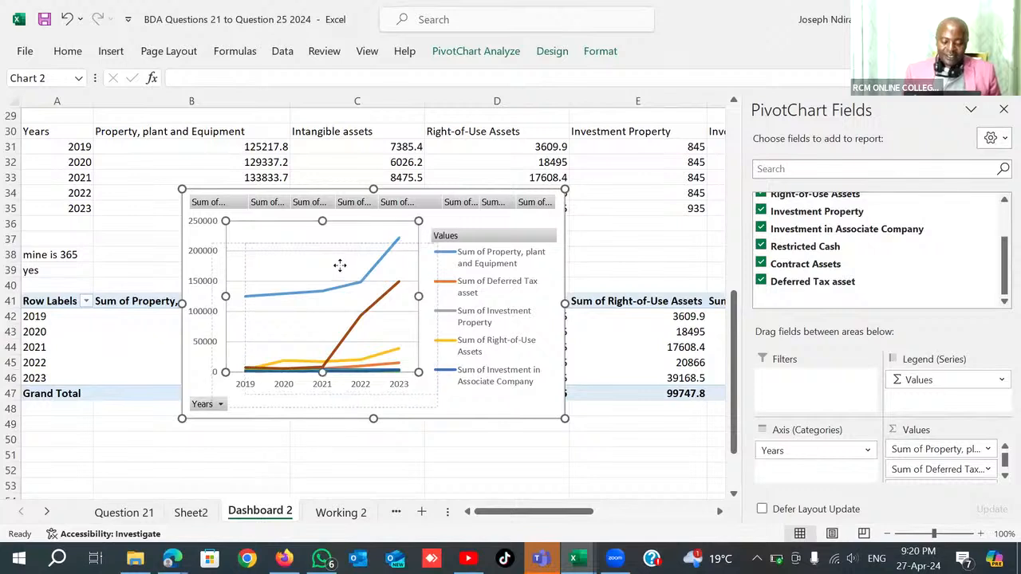
{"action": "left_click_drag", "start_coordinate": [323, 247], "coordinate": [339, 248]}
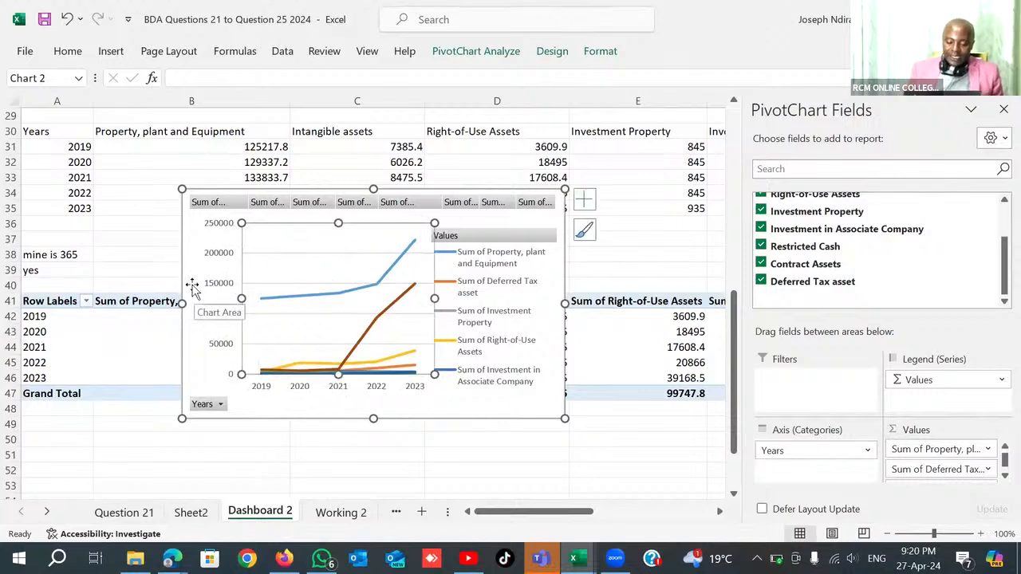
{"action": "left_click_drag", "start_coordinate": [192, 289], "coordinate": [28, 470]}
{"action": "scroll", "coordinate": [469, 353], "scroll_direction": "down", "scroll_amount": 5}
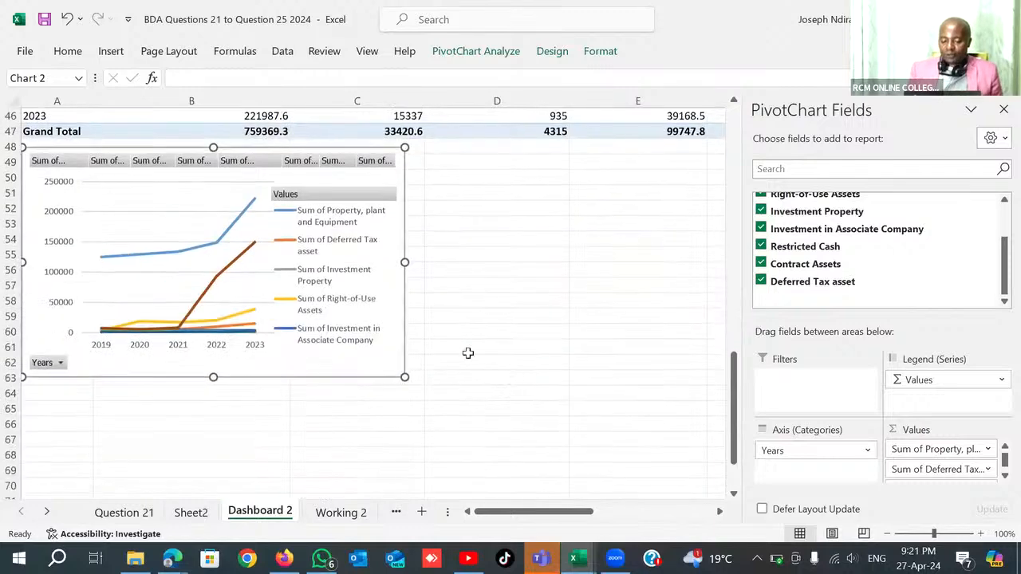
{"action": "scroll", "coordinate": [468, 353], "scroll_direction": "down", "scroll_amount": 5}
{"action": "left_click", "coordinate": [348, 270]}
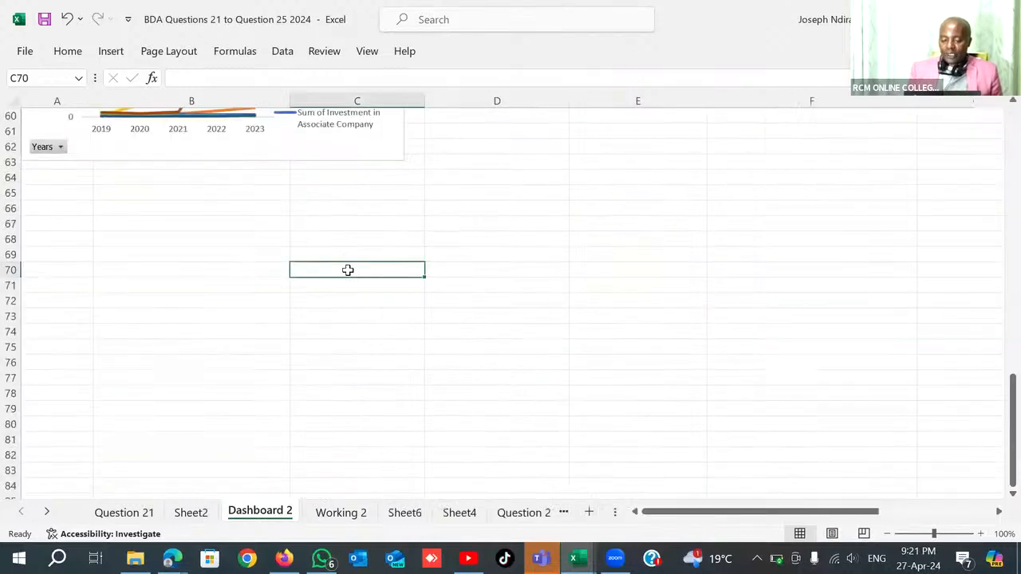
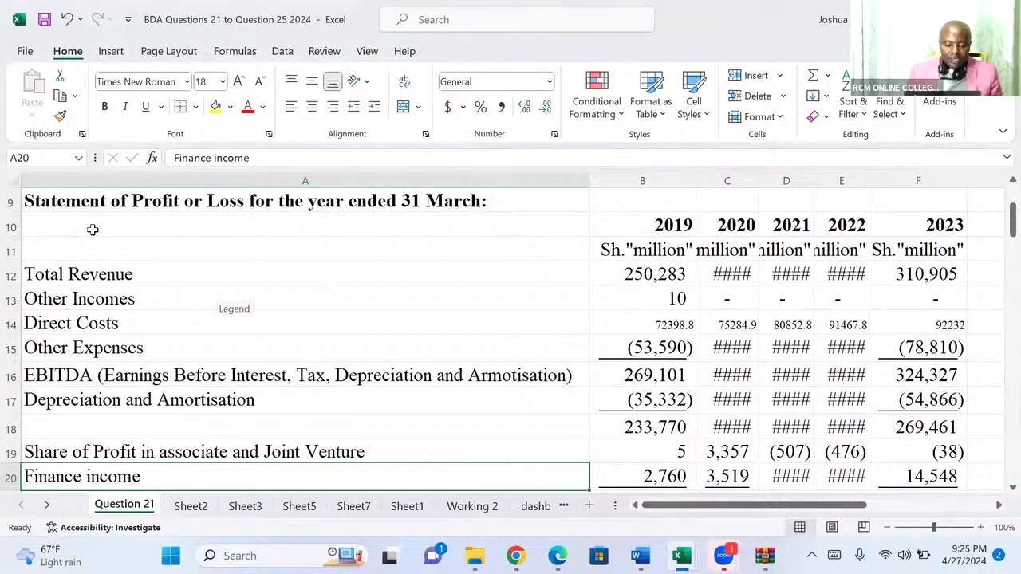
Try to select the year header, Direct Costs, Other Expenses, and Depreciation and Amortisation rows together on the Question 21 sheet.
{"action": "left_click", "coordinate": [11, 227]}
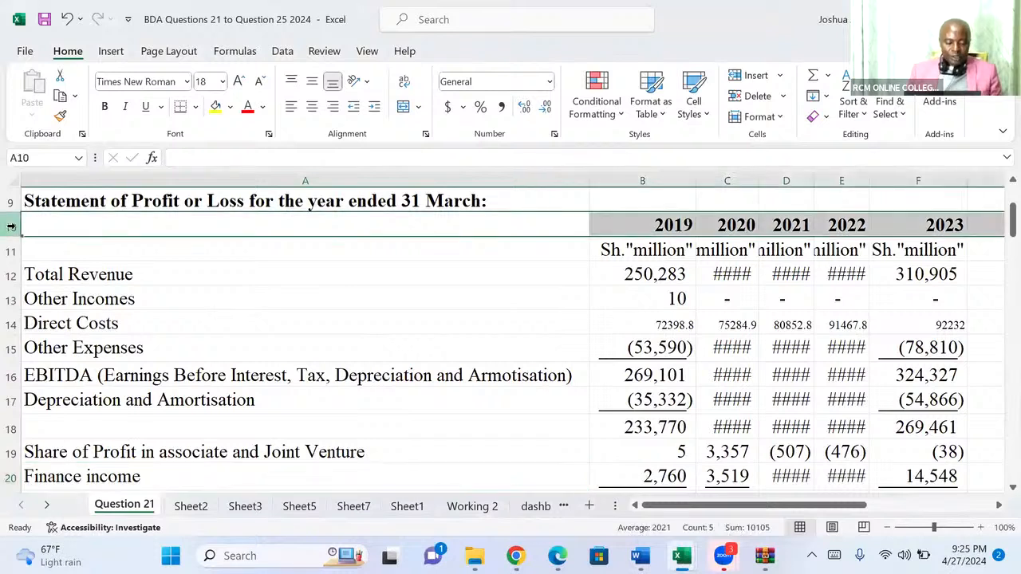
{"action": "left_click", "coordinate": [10, 323]}
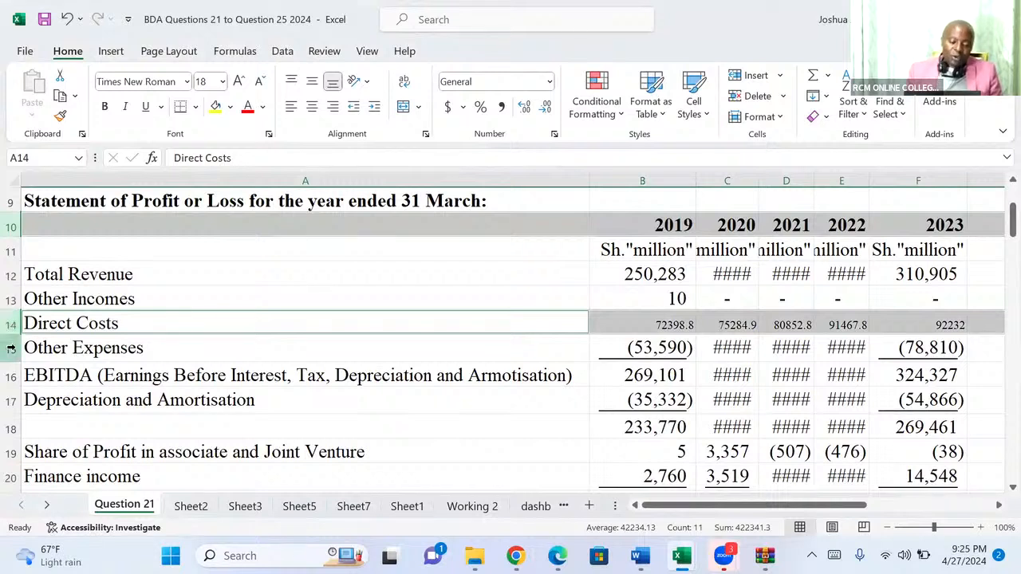
{"action": "left_click", "coordinate": [11, 347], "text": "ctrl"}
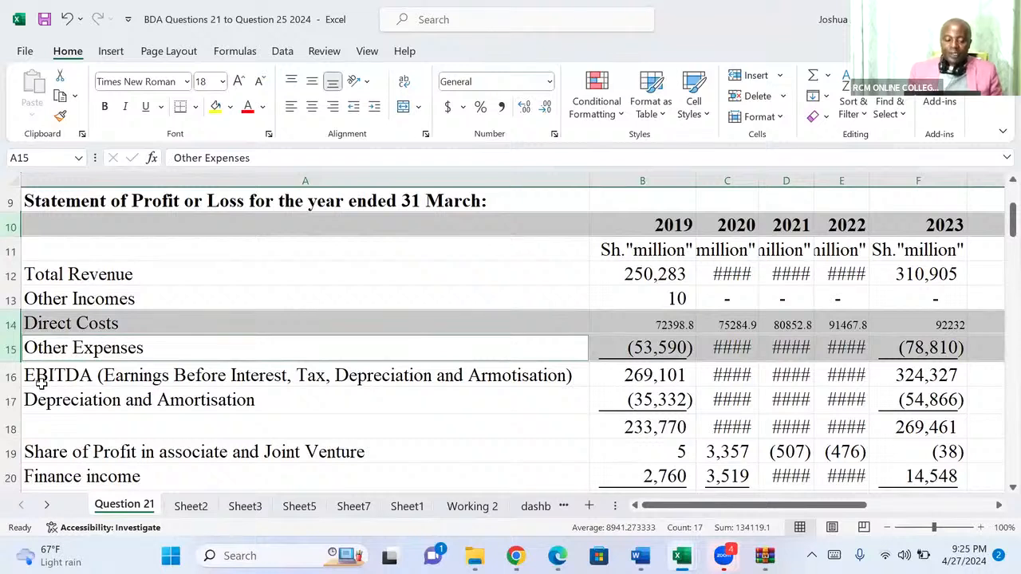
{"action": "left_click", "coordinate": [10, 402], "text": "ctrl"}
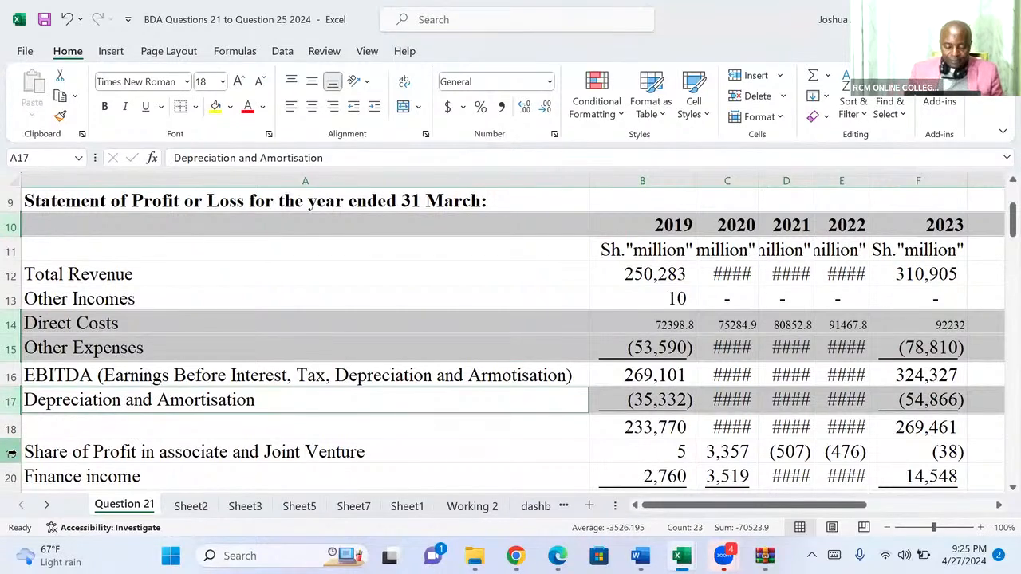
{"action": "key", "text": "Down"}
{"action": "key", "text": "Down"}
{"action": "key", "text": "Down"}
{"action": "key", "text": "Down"}
{"action": "key", "text": "Down"}
{"action": "key", "text": "Down"}
{"action": "key", "text": "Down"}
{"action": "key", "text": "Down"}
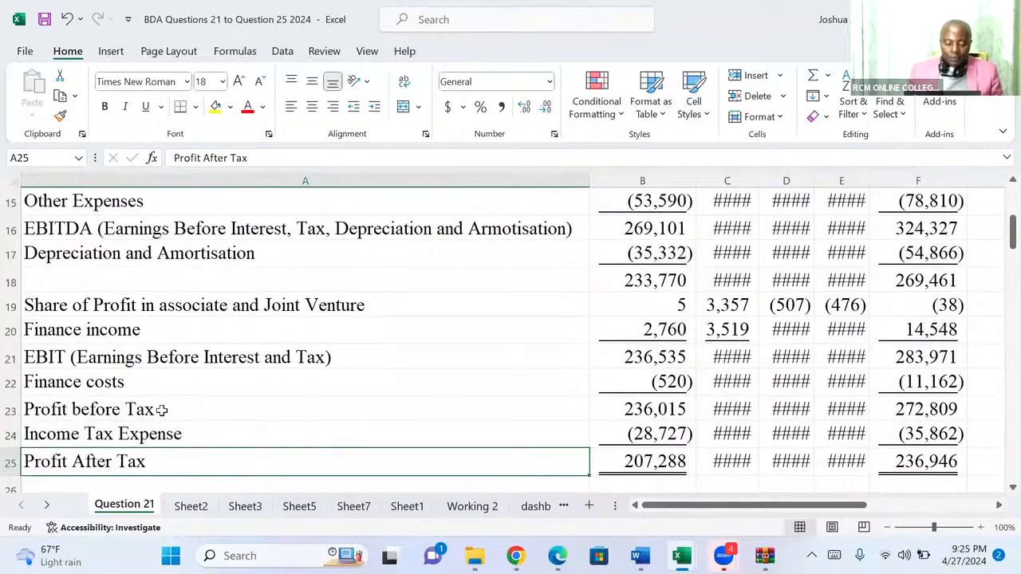
Try to copy the Income Tax Expense row together with the Profit After Tax label cell.
{"action": "left_click", "coordinate": [8, 436]}
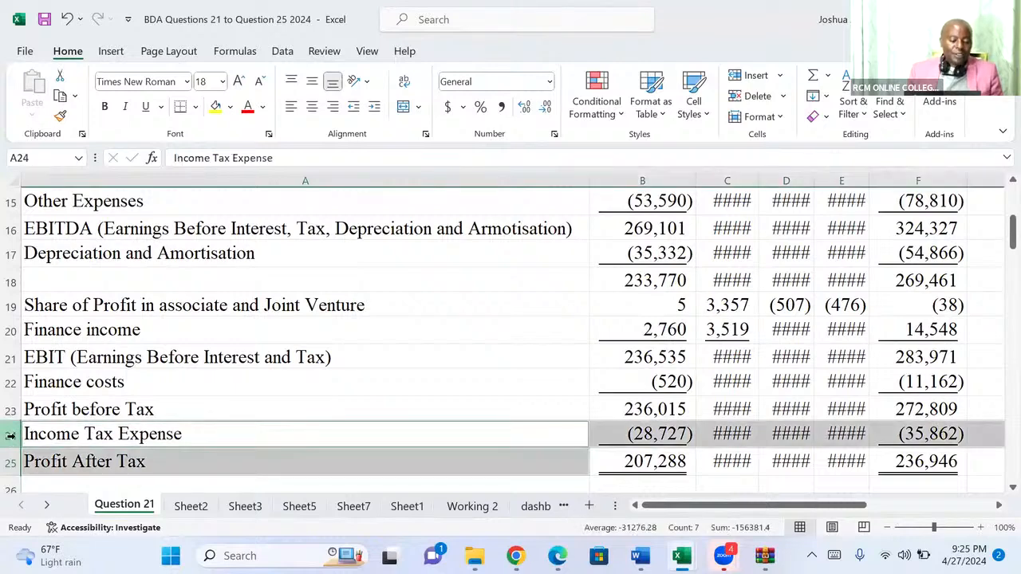
{"action": "key", "text": "Down"}
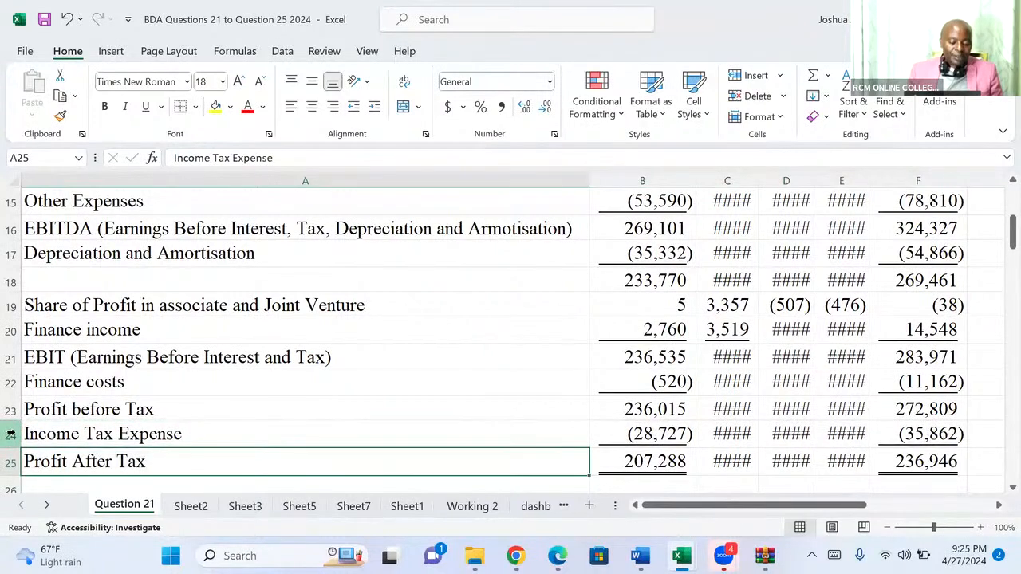
{"action": "left_click", "coordinate": [12, 434]}
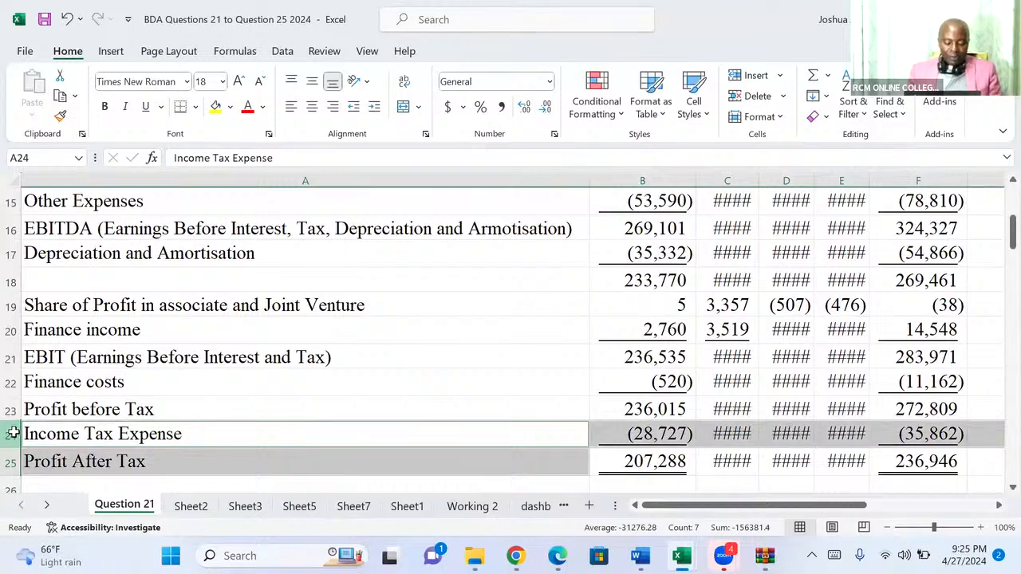
{"action": "key", "text": "ctrl+c"}
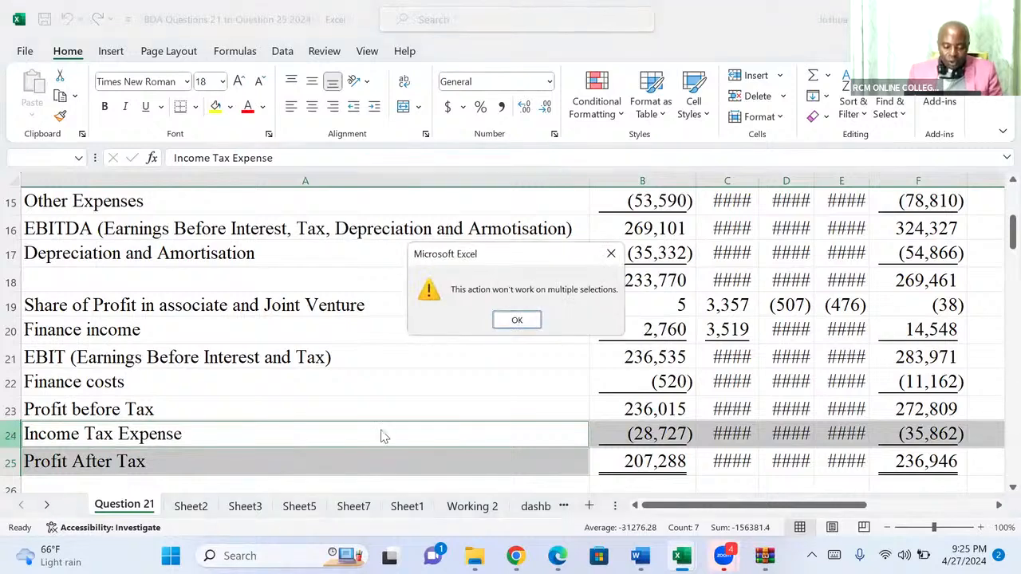
{"action": "left_click", "coordinate": [514, 319]}
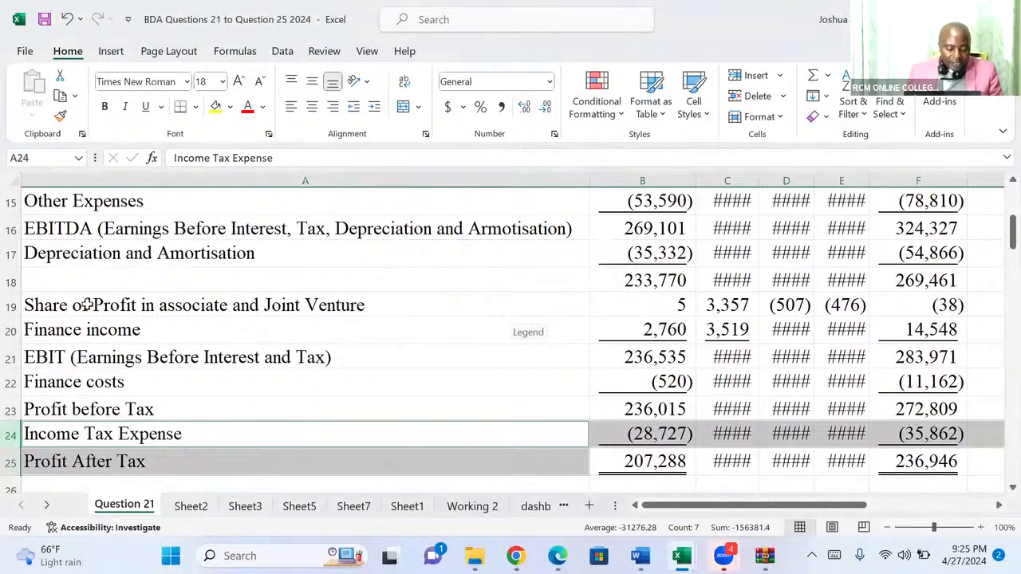
Copy the year header row with the Direct Costs, Other Expenses, Depreciation and Amortisation, Finance costs and Income Tax Expense rows.
{"action": "left_click", "coordinate": [9, 435]}
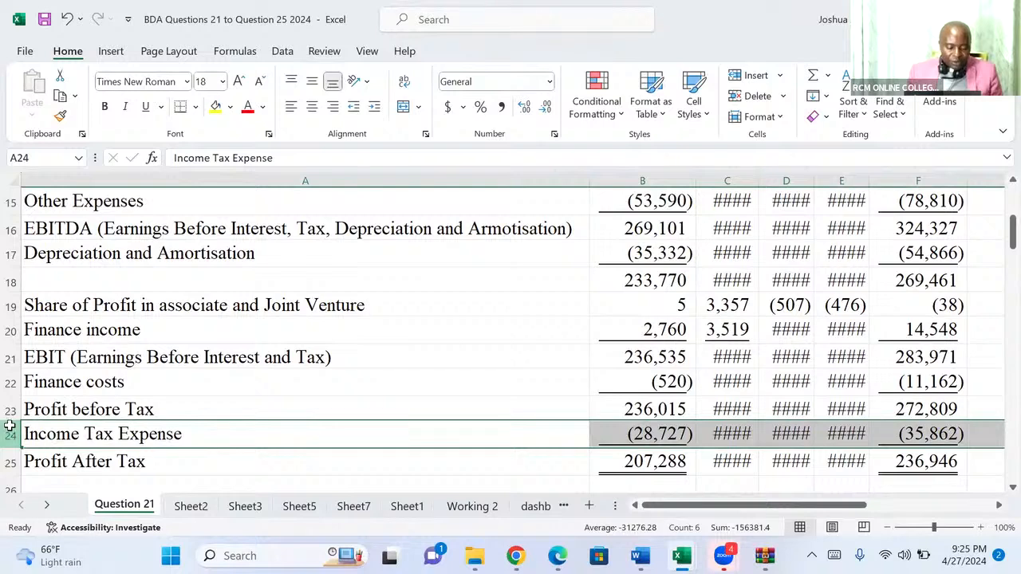
{"action": "left_click", "coordinate": [10, 383], "text": "ctrl"}
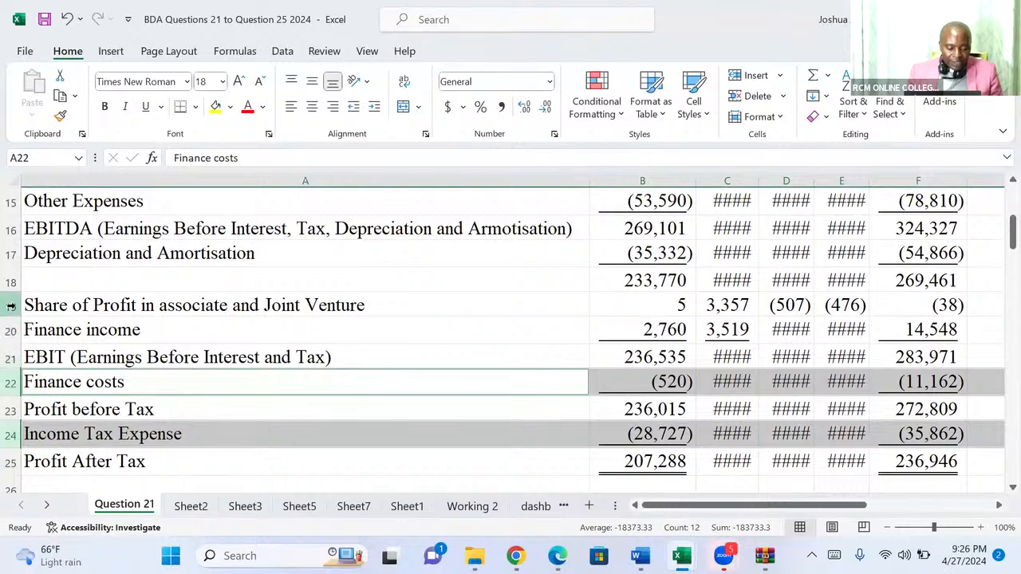
{"action": "left_click", "coordinate": [12, 254], "text": "ctrl"}
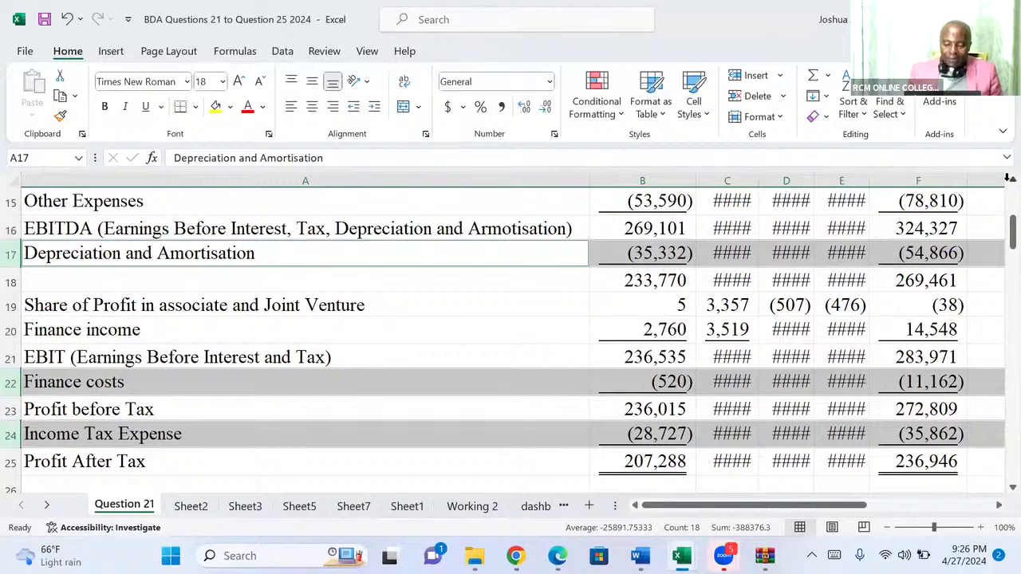
{"action": "scroll", "coordinate": [364, 309], "scroll_direction": "up", "scroll_amount": 2}
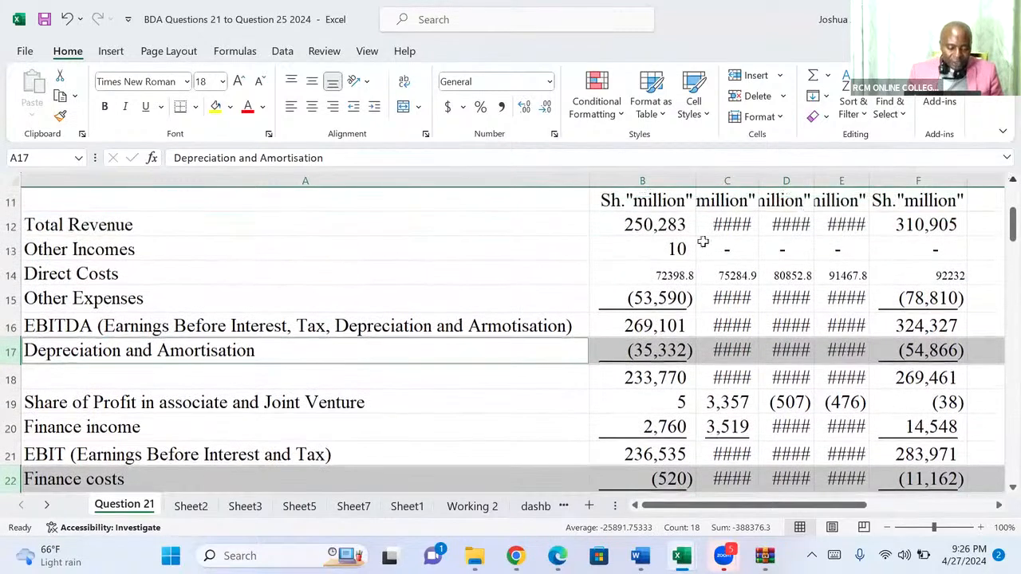
{"action": "scroll", "coordinate": [365, 309], "scroll_direction": "up", "scroll_amount": 1}
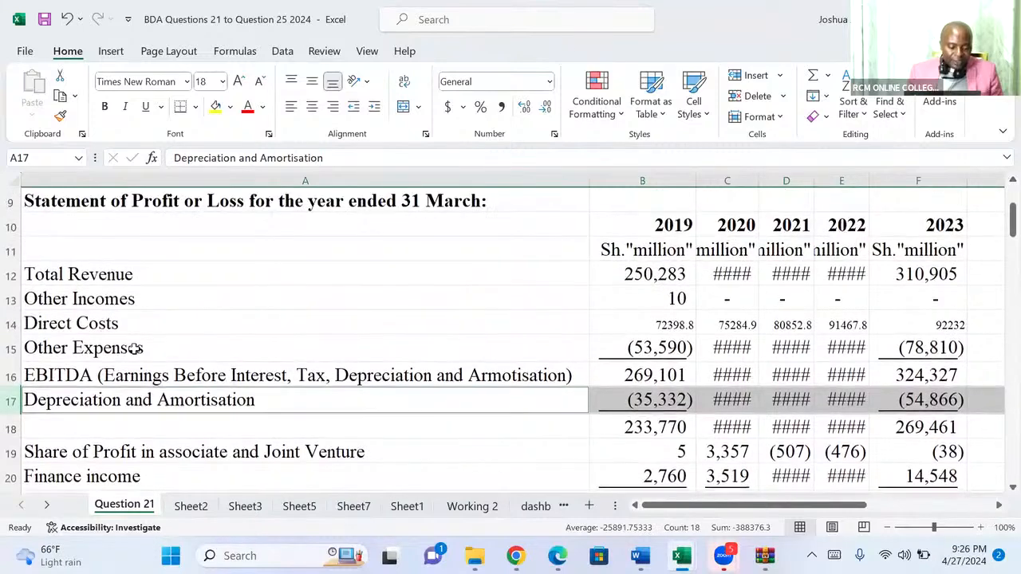
{"action": "left_click", "coordinate": [11, 348], "text": "ctrl"}
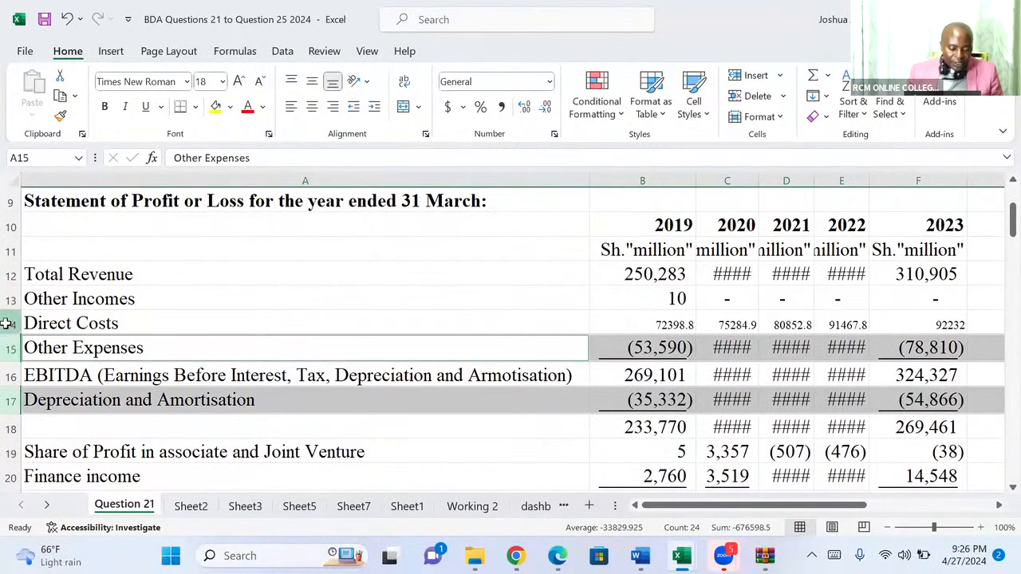
{"action": "left_click", "coordinate": [11, 323], "text": "ctrl"}
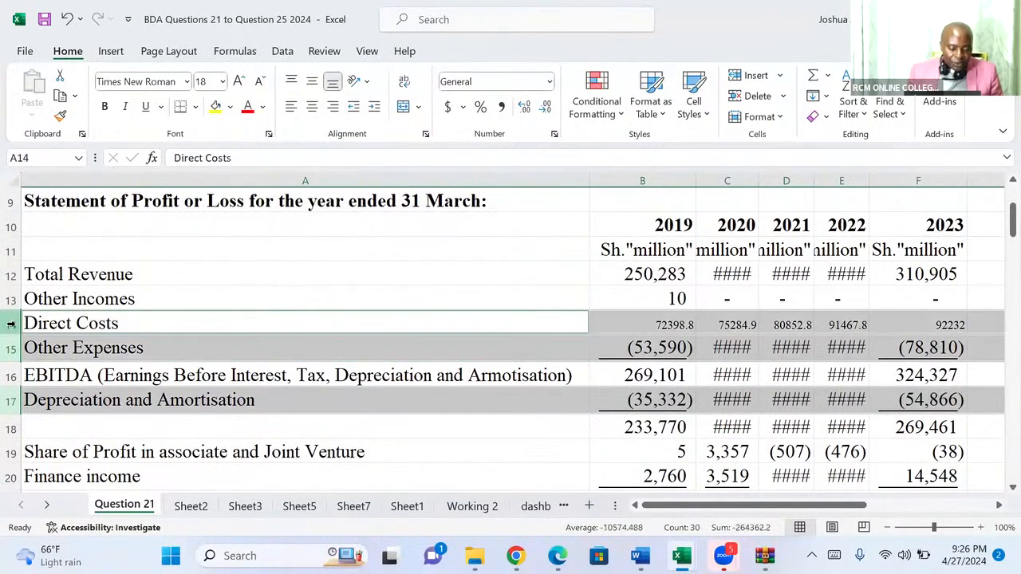
{"action": "left_click", "coordinate": [11, 226], "text": "ctrl"}
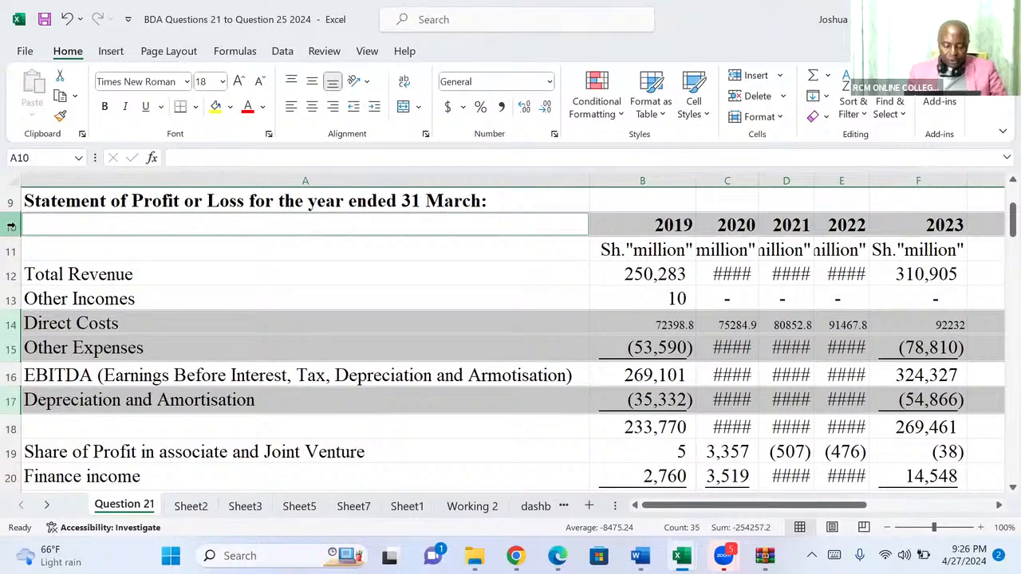
{"action": "key", "text": "ctrl+c"}
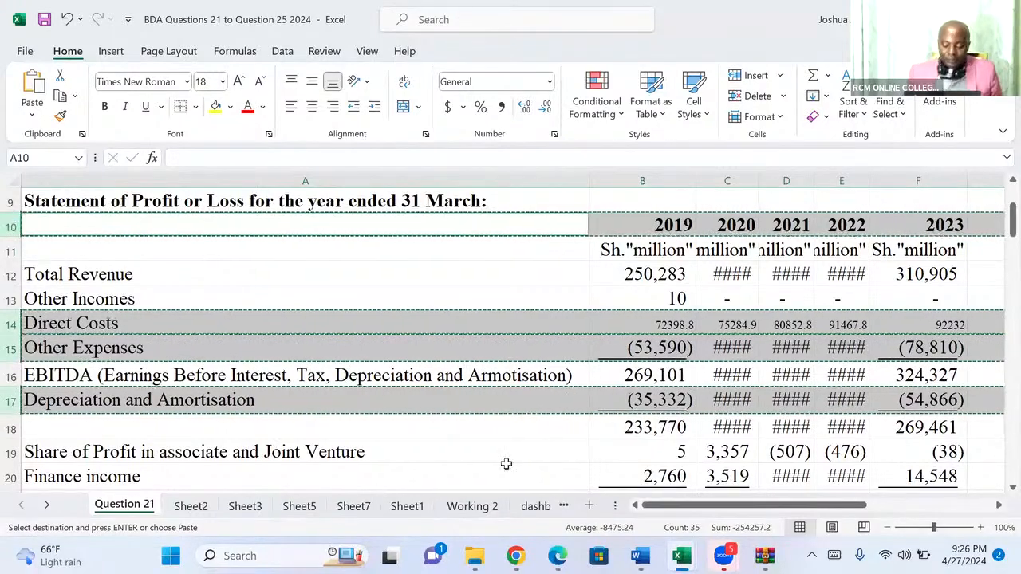
Try to paste the copied expense rows at cell J79 of the dashboard revenue_profit sheet.
{"action": "mouse_move", "coordinate": [566, 548]}
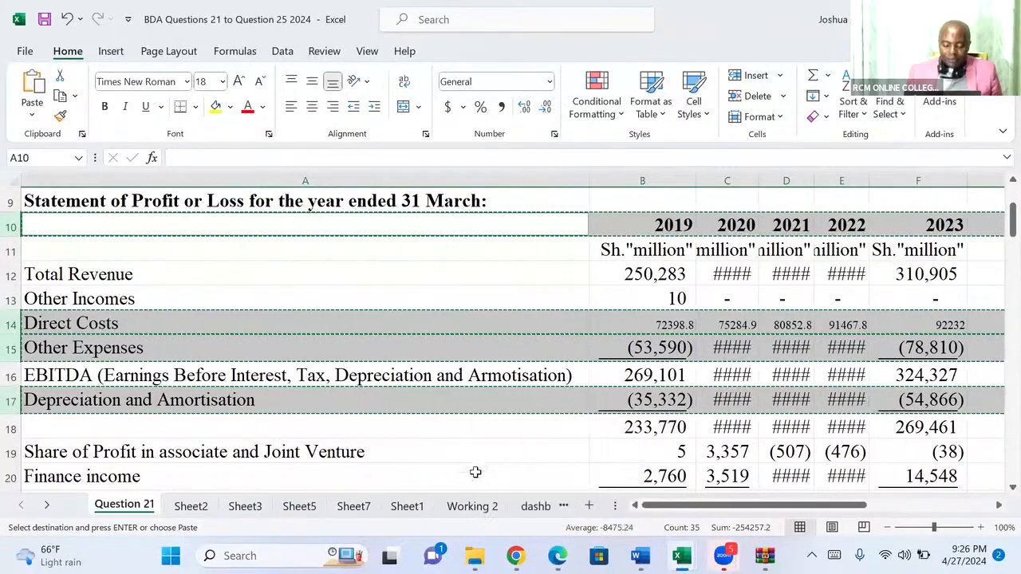
{"action": "left_click", "coordinate": [536, 508]}
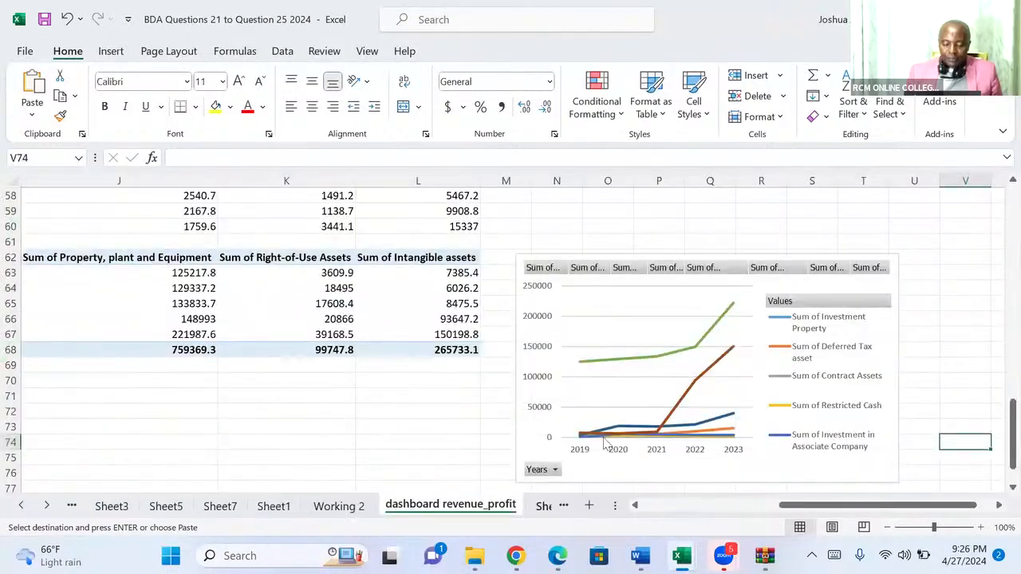
{"action": "scroll", "coordinate": [998, 490], "scroll_direction": "down", "scroll_amount": 2}
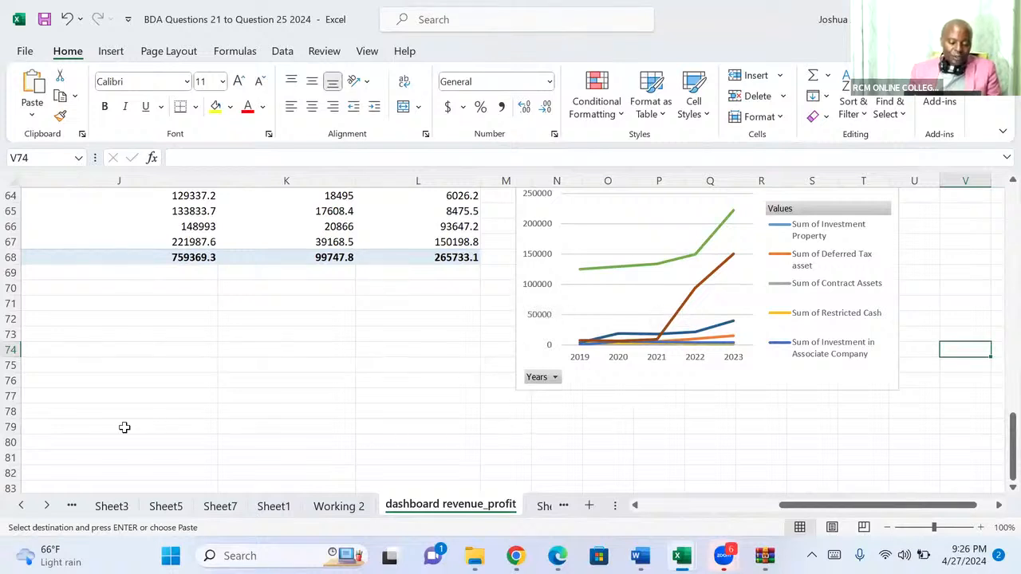
{"action": "left_click", "coordinate": [115, 428]}
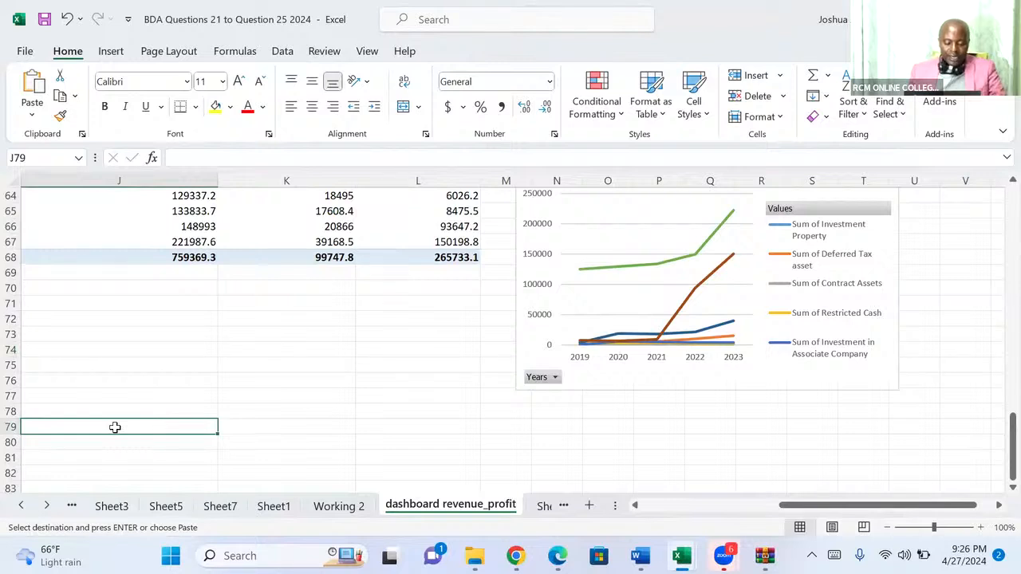
{"action": "key", "text": "ctrl+v"}
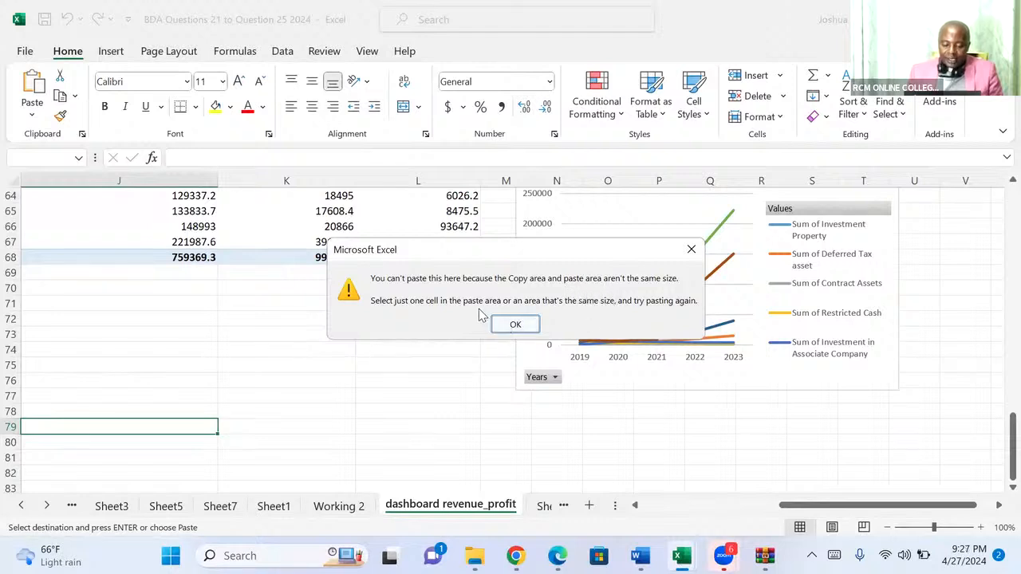
{"action": "left_click", "coordinate": [688, 250]}
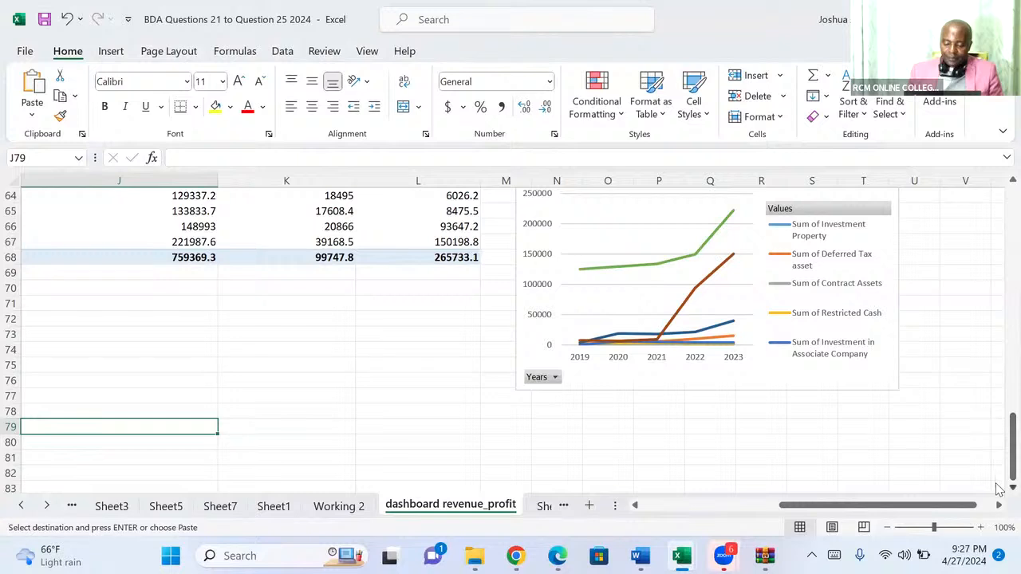
Try to paste the copied expense rows at cell N82, below the line chart.
{"action": "scroll", "coordinate": [999, 488], "scroll_direction": "down", "scroll_amount": 1}
{"action": "scroll", "coordinate": [999, 488], "scroll_direction": "down", "scroll_amount": 3}
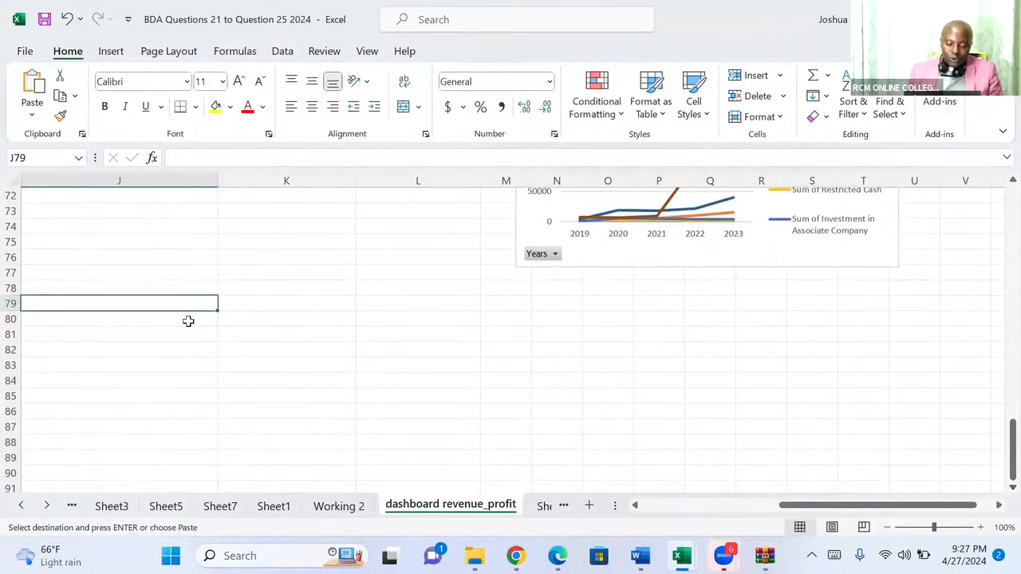
{"action": "left_click", "coordinate": [548, 345]}
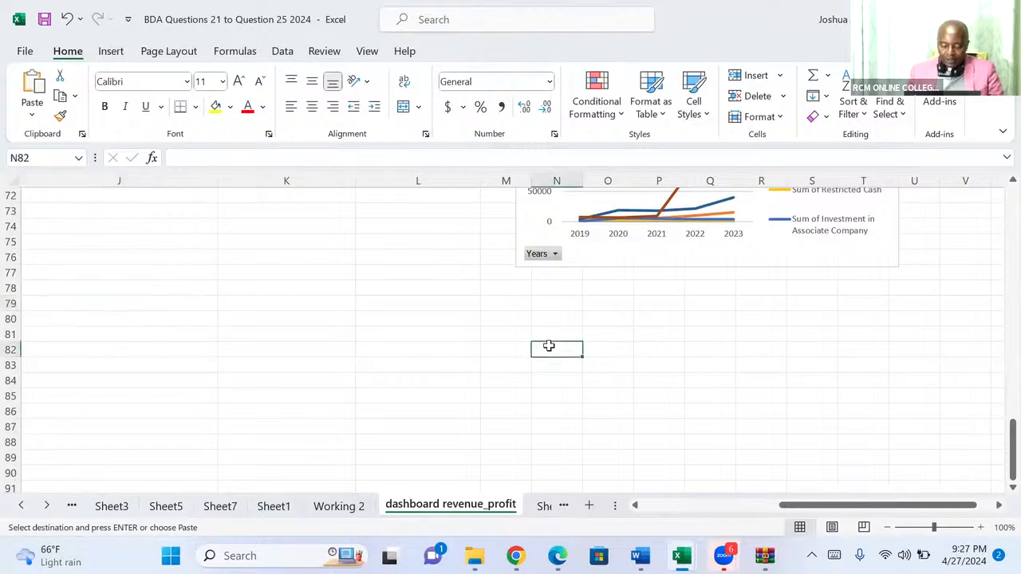
{"action": "key", "text": "ctrl+v"}
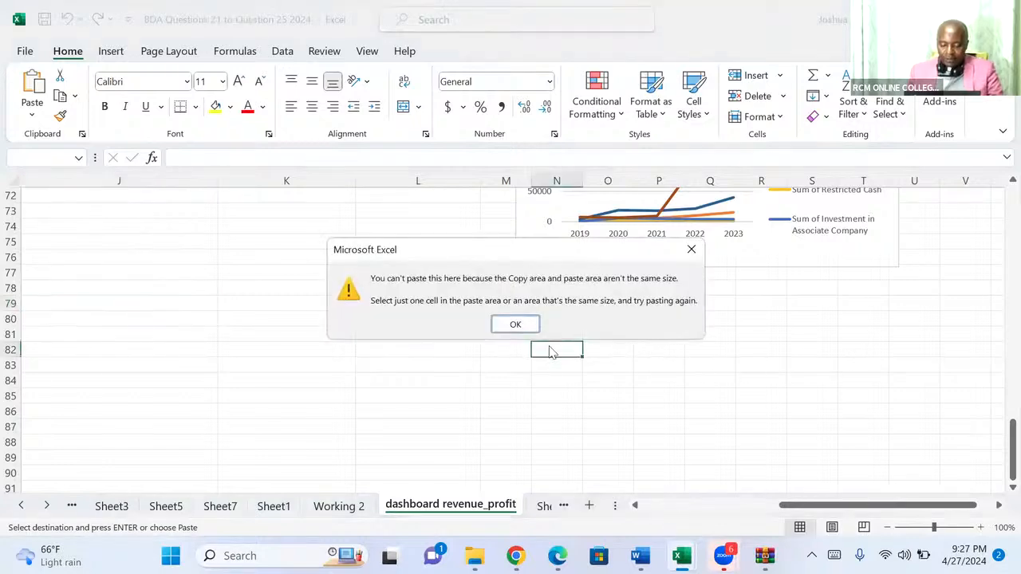
{"action": "left_click", "coordinate": [513, 326]}
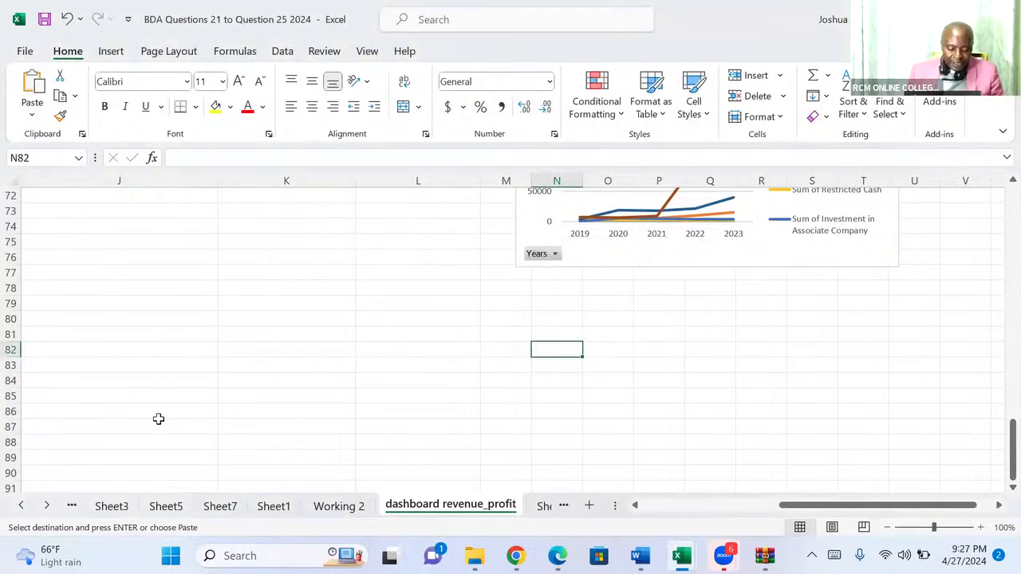
Return to the Question 21 sheet with the Statement of Profit or Loss.
{"action": "left_click", "coordinate": [25, 506]}
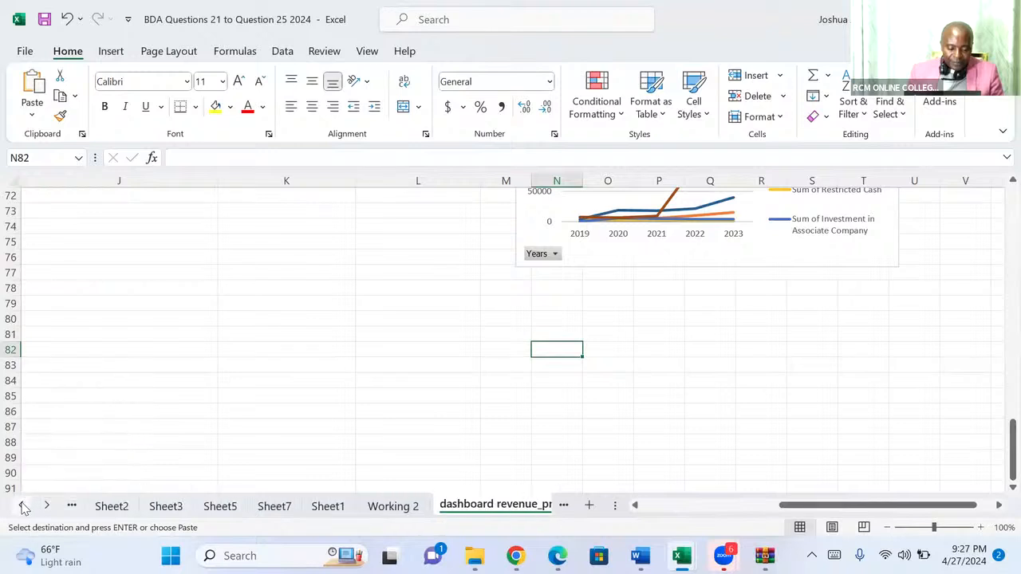
{"action": "left_click", "coordinate": [25, 506]}
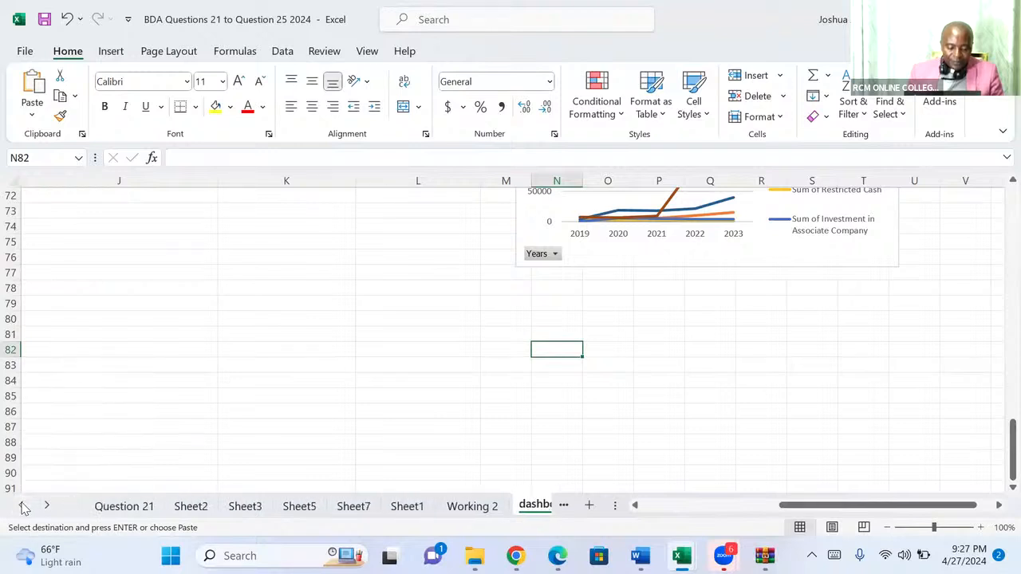
{"action": "left_click", "coordinate": [121, 510]}
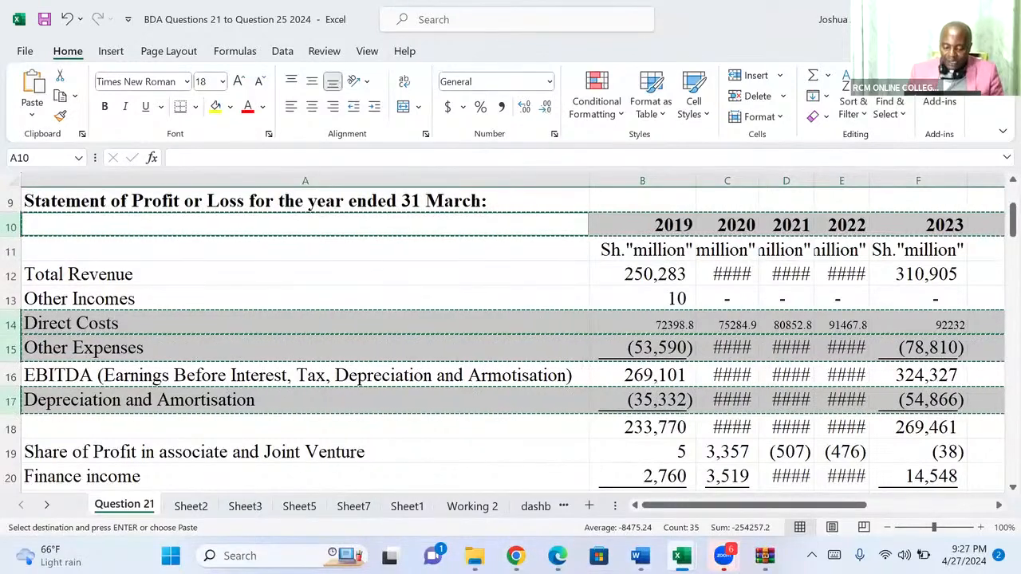
{"action": "mouse_move", "coordinate": [682, 556]}
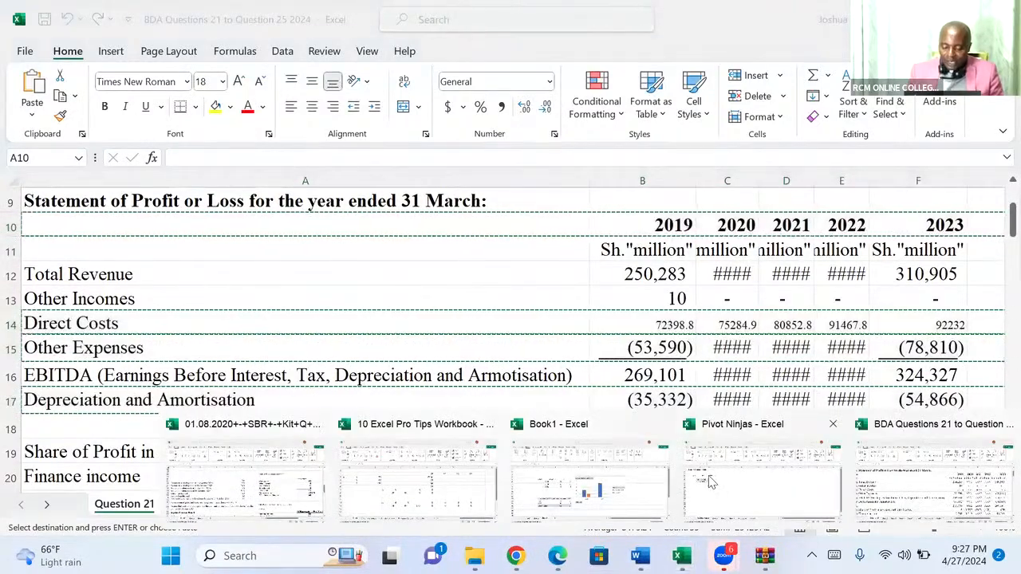
{"action": "left_click", "coordinate": [707, 475]}
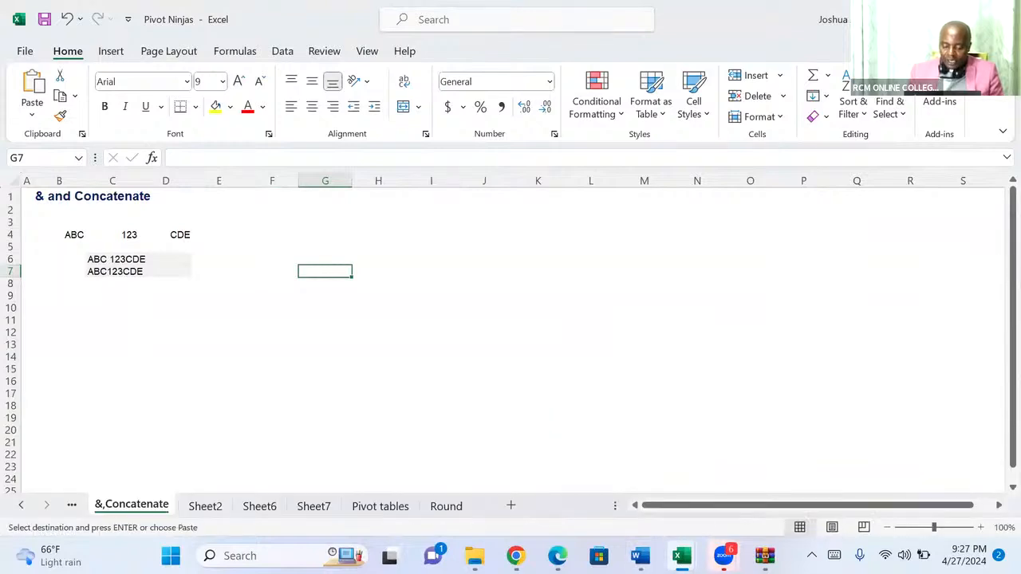
{"action": "mouse_move", "coordinate": [682, 556]}
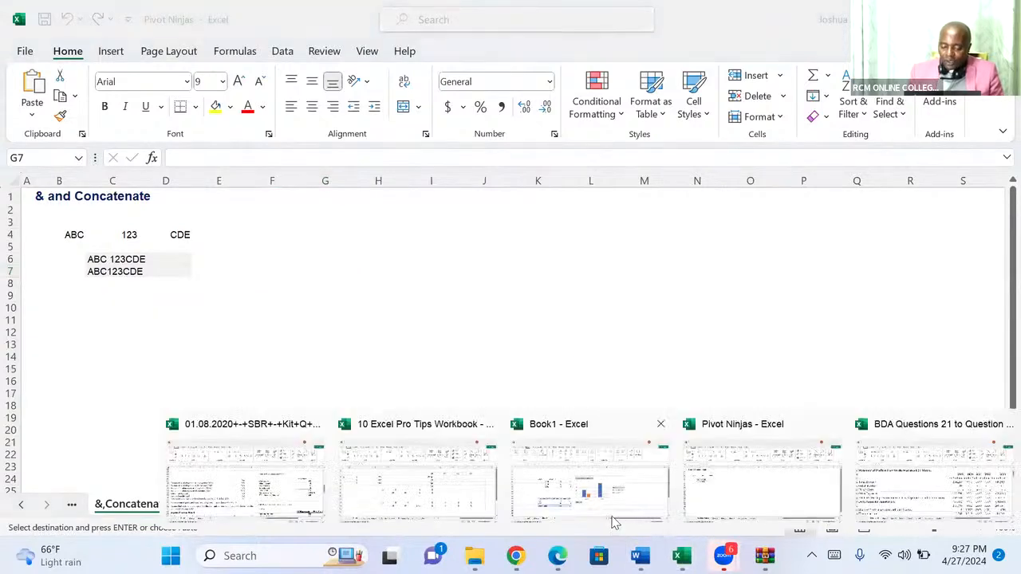
{"action": "left_click", "coordinate": [904, 507]}
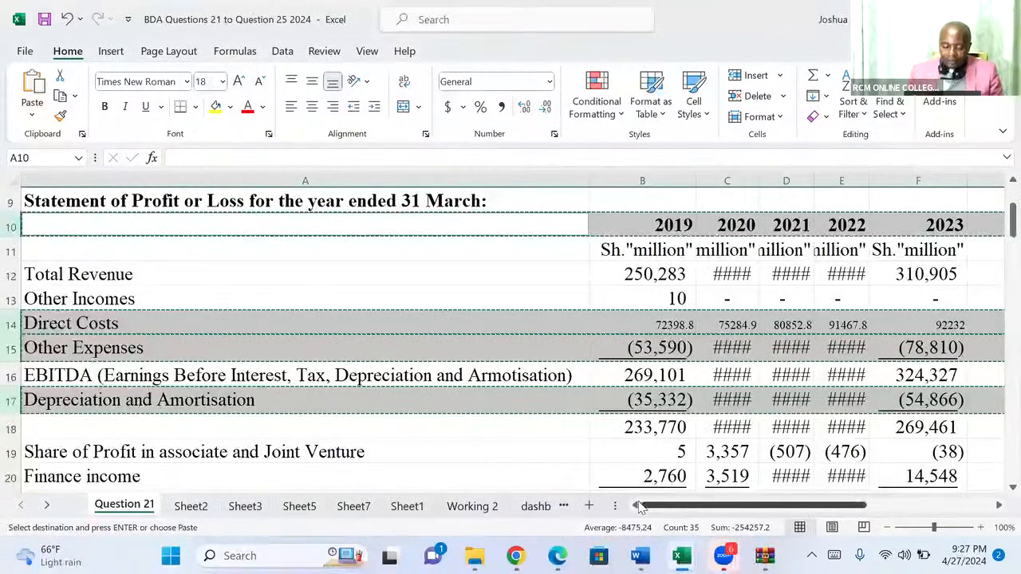
Paste the copied expense rows at cell A77 of the dashboard revenue_profit sheet and label A77 "Years".
{"action": "left_click", "coordinate": [536, 506]}
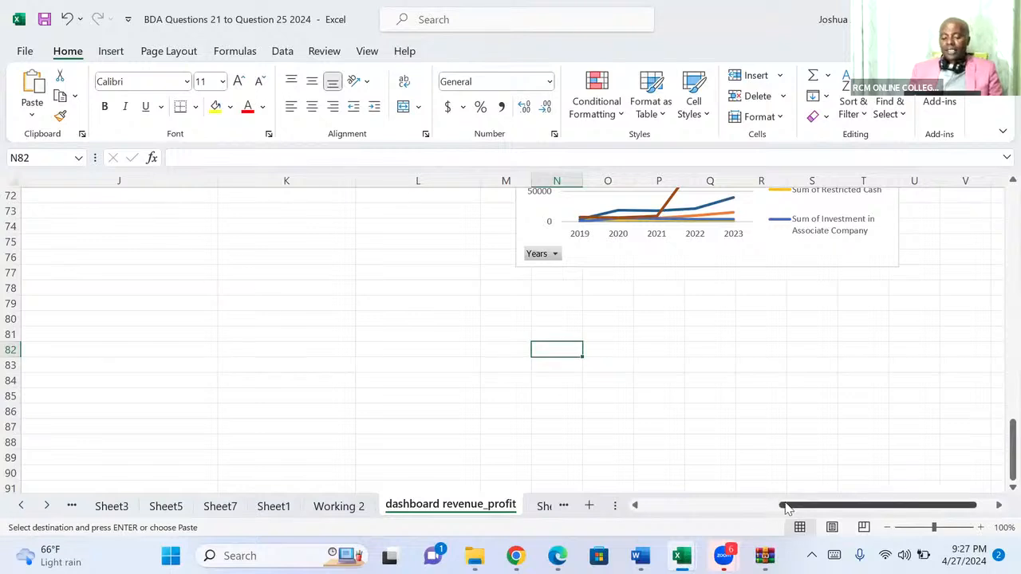
{"action": "left_click_drag", "start_coordinate": [786, 508], "coordinate": [520, 522]}
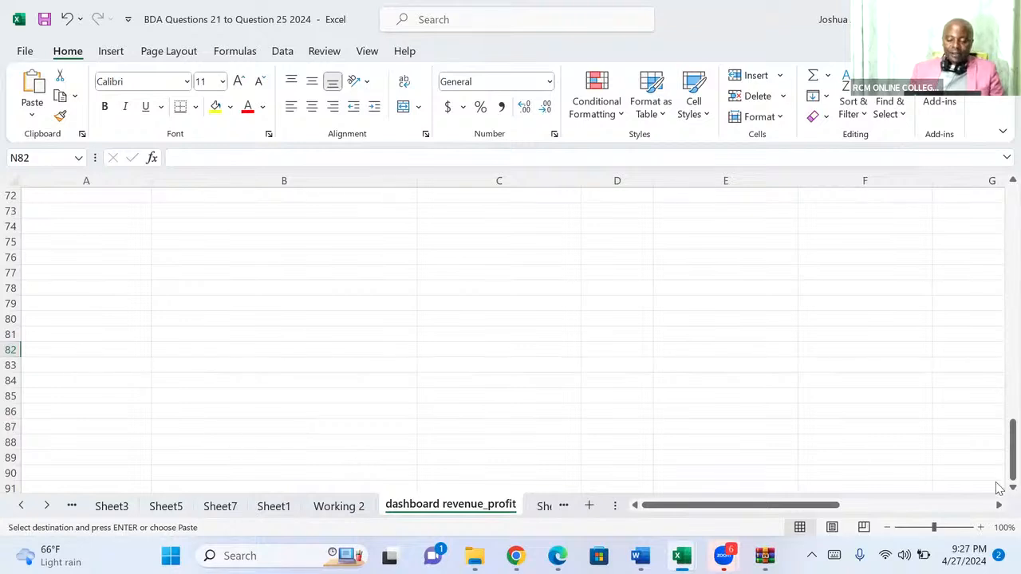
{"action": "left_click_drag", "start_coordinate": [1011, 477], "coordinate": [1001, 463]}
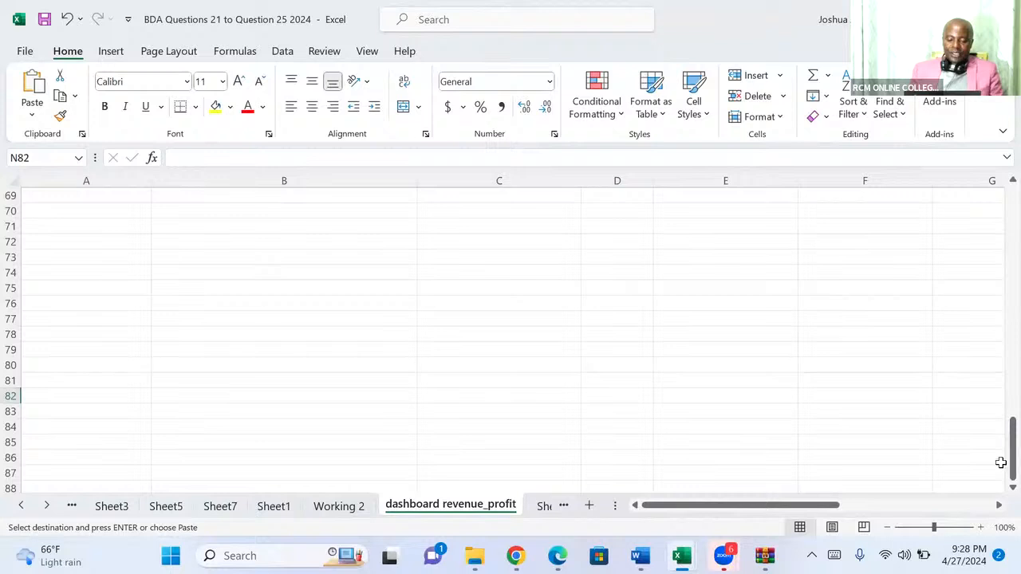
{"action": "left_click", "coordinate": [45, 317]}
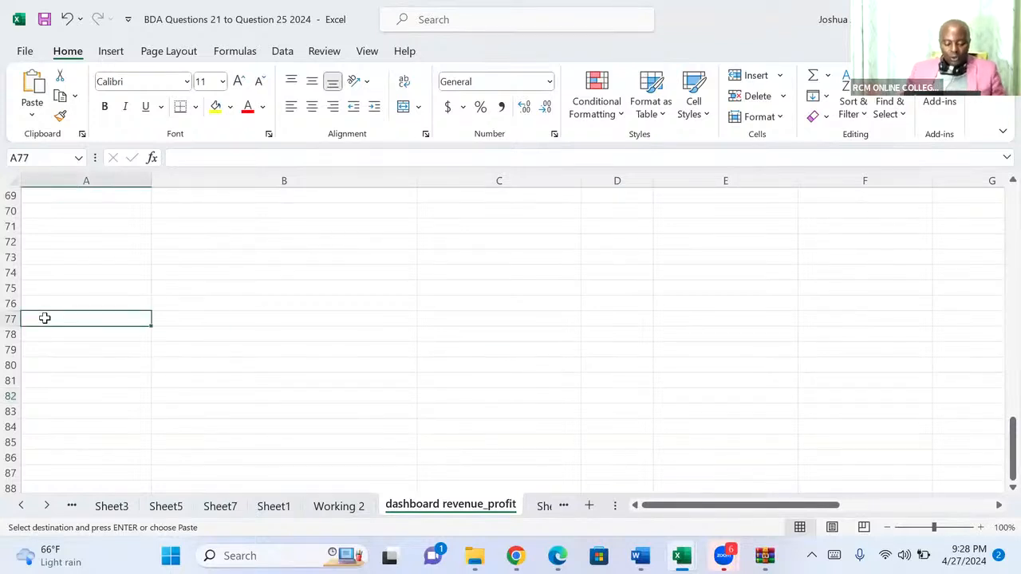
{"action": "key", "text": "ctrl+v"}
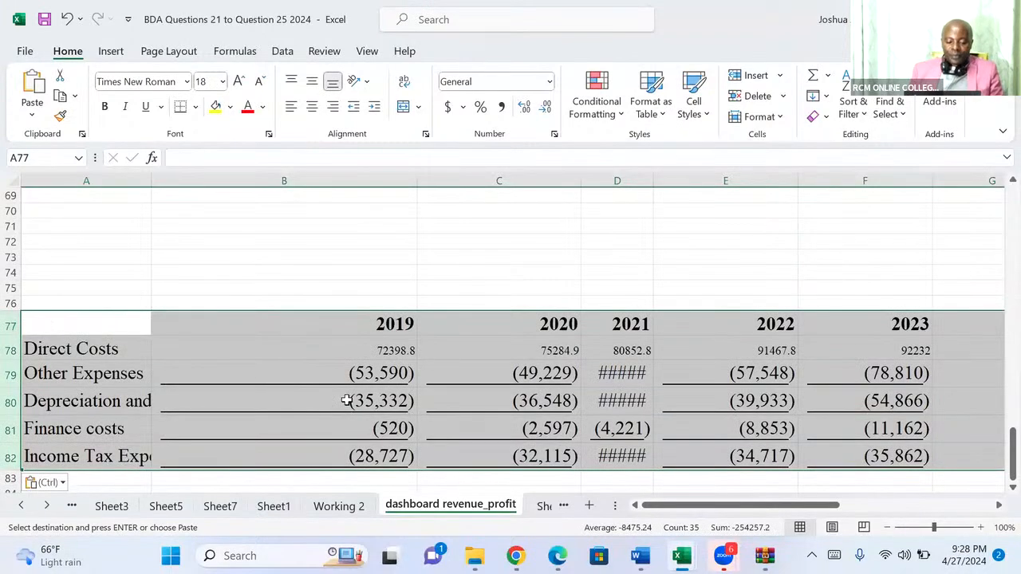
{"action": "left_click", "coordinate": [64, 323]}
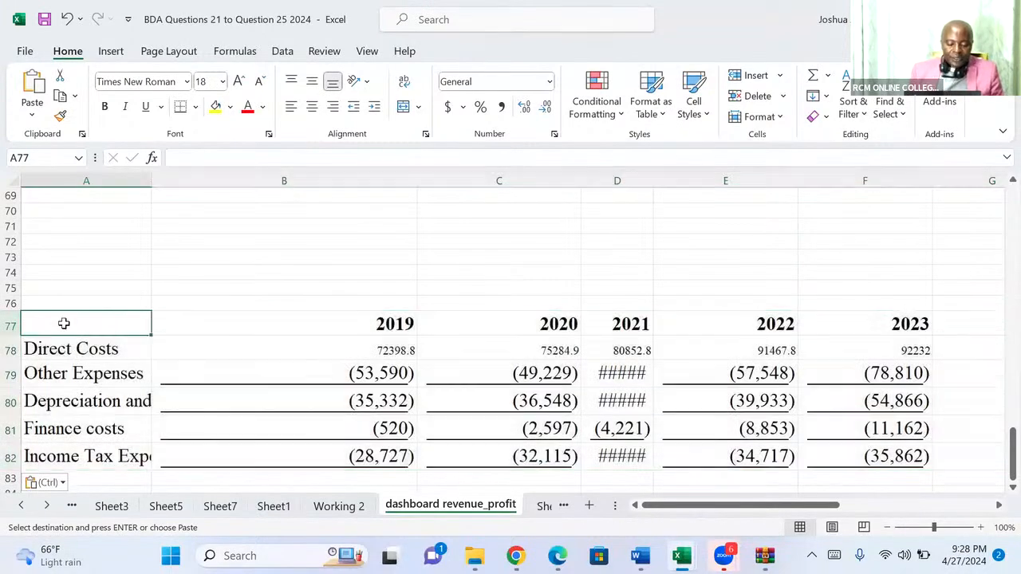
{"action": "type", "text": "Years"}
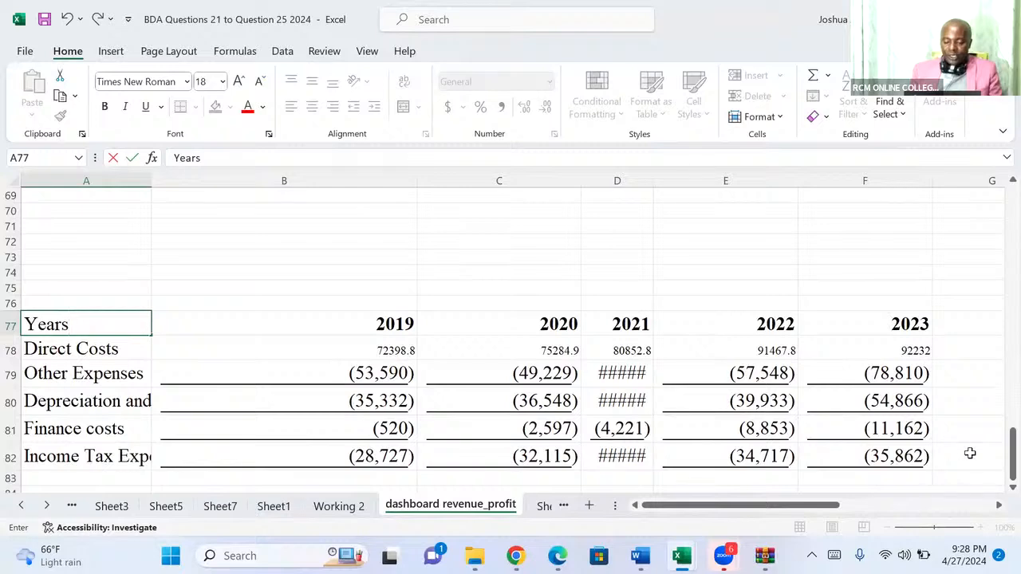
Enter the multiplier -1 in the empty cell E86 below the expense table.
{"action": "scroll", "coordinate": [997, 492], "scroll_direction": "down", "scroll_amount": 2}
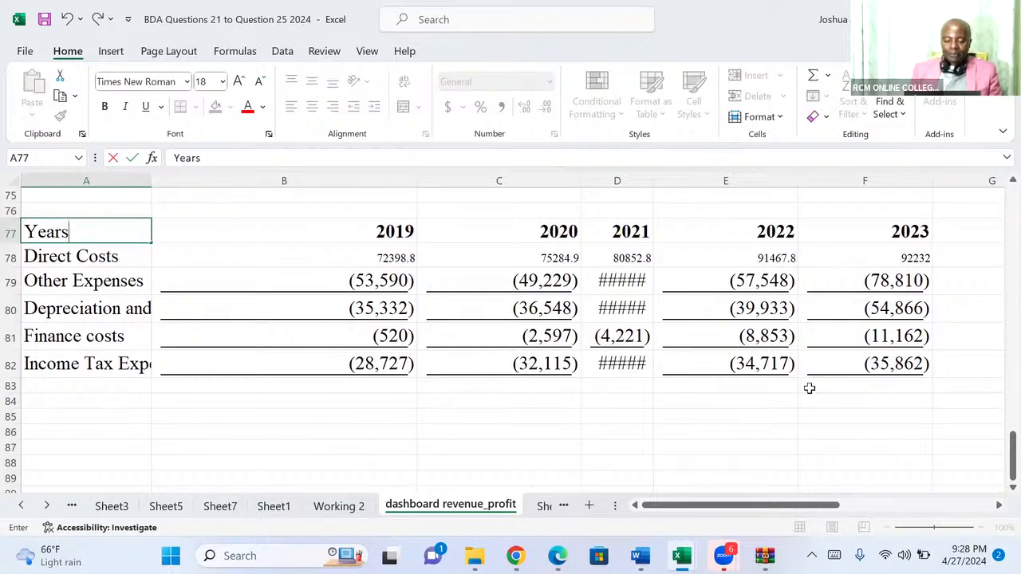
{"action": "left_click", "coordinate": [714, 430]}
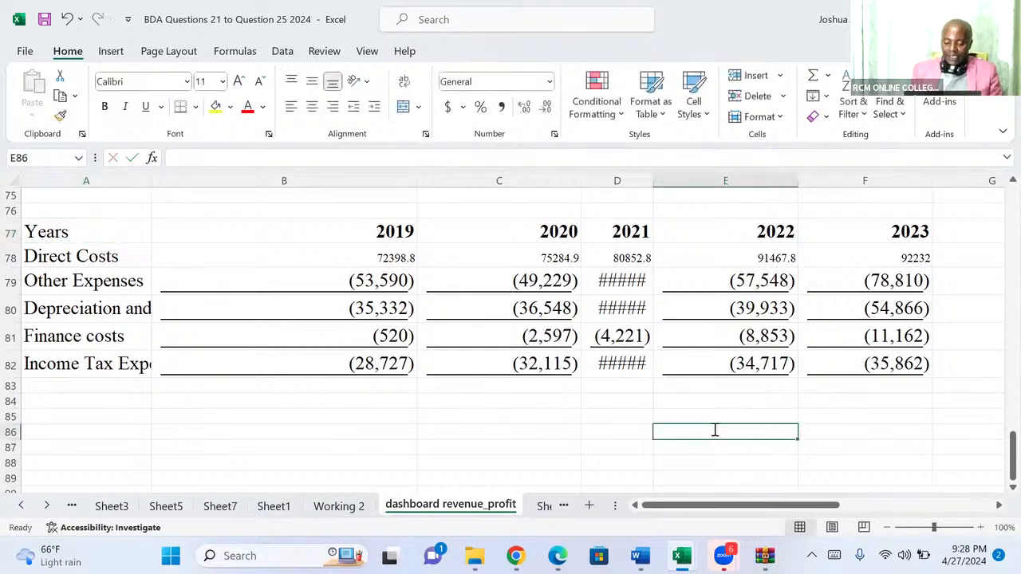
{"action": "type", "text": "-1"}
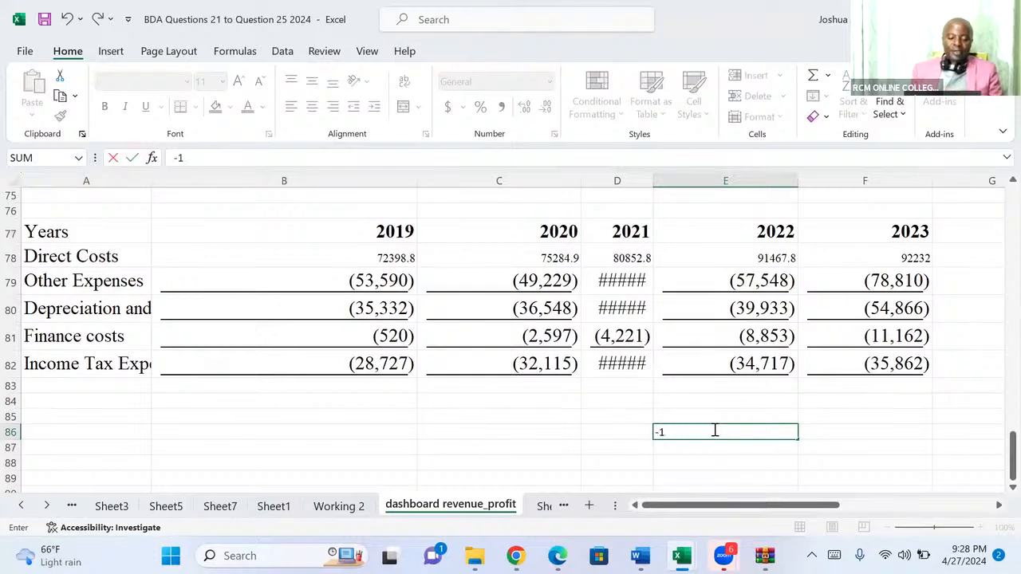
Select the negative expense values in B79:F82, from Other Expenses 2019 to Income Tax Expense 2023.
{"action": "left_click", "coordinate": [280, 277]}
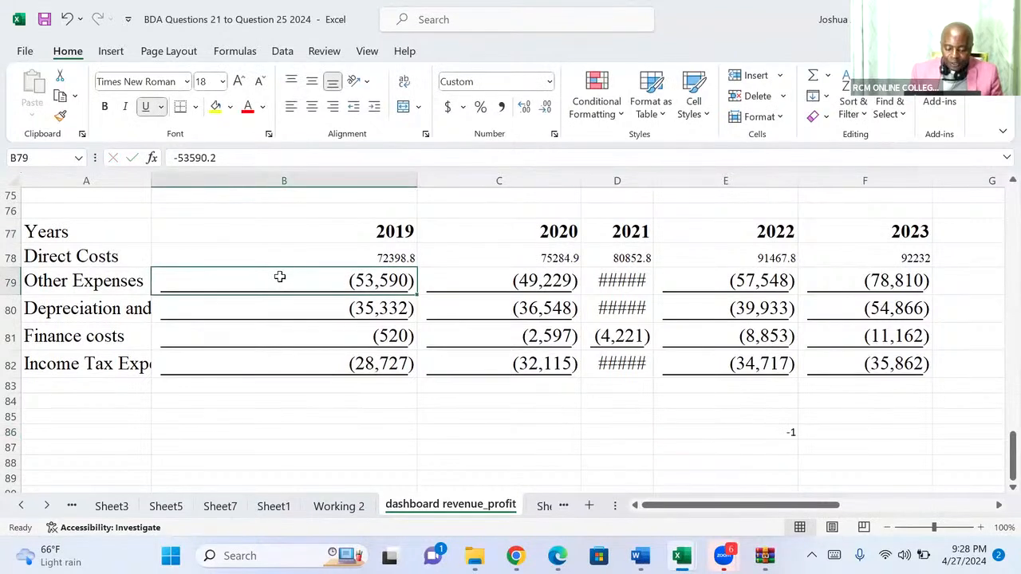
{"action": "left_click_drag", "start_coordinate": [280, 277], "coordinate": [841, 359]}
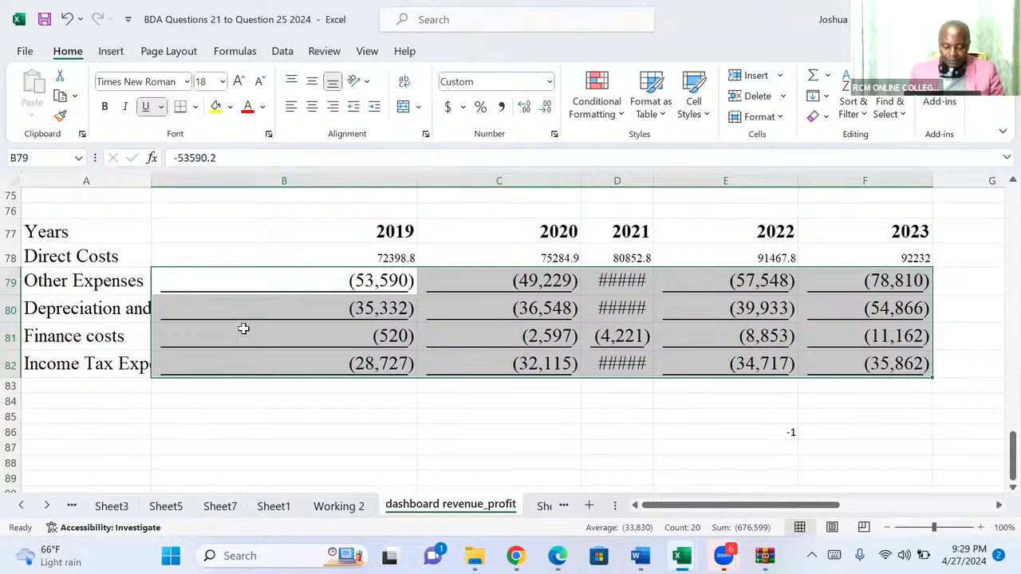
{"action": "left_click", "coordinate": [223, 421]}
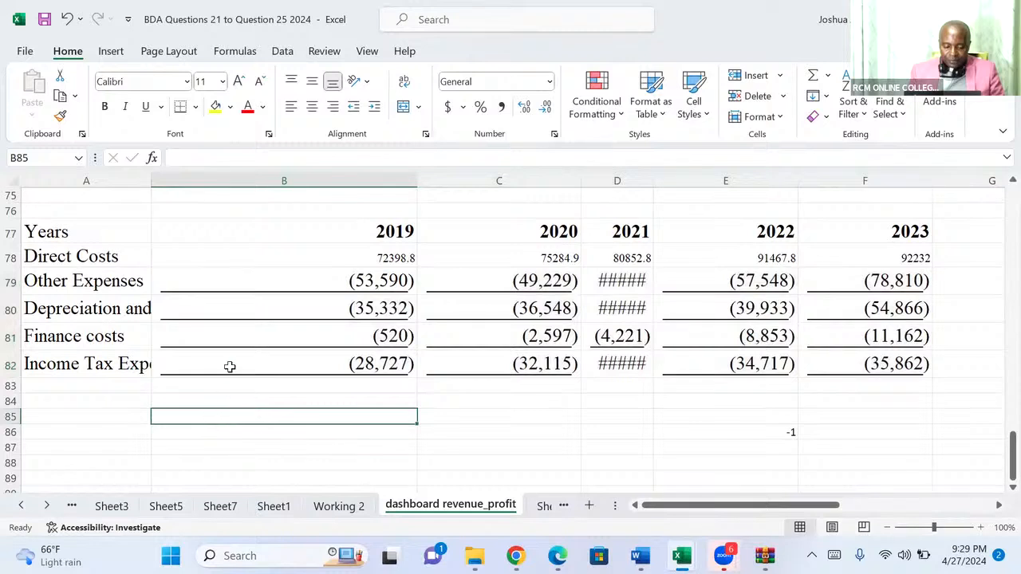
{"action": "left_click", "coordinate": [191, 282]}
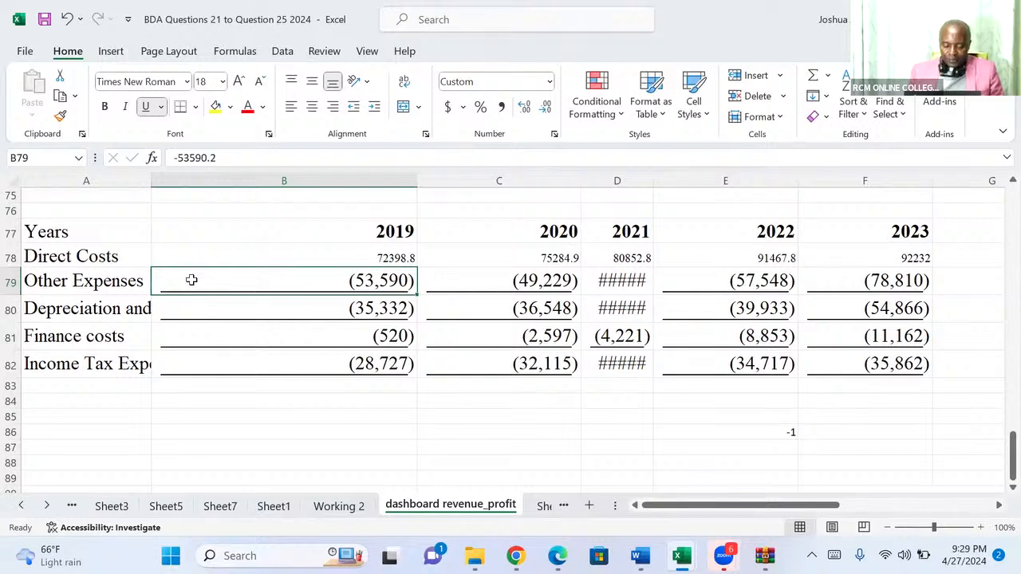
{"action": "left_click_drag", "start_coordinate": [191, 282], "coordinate": [810, 372]}
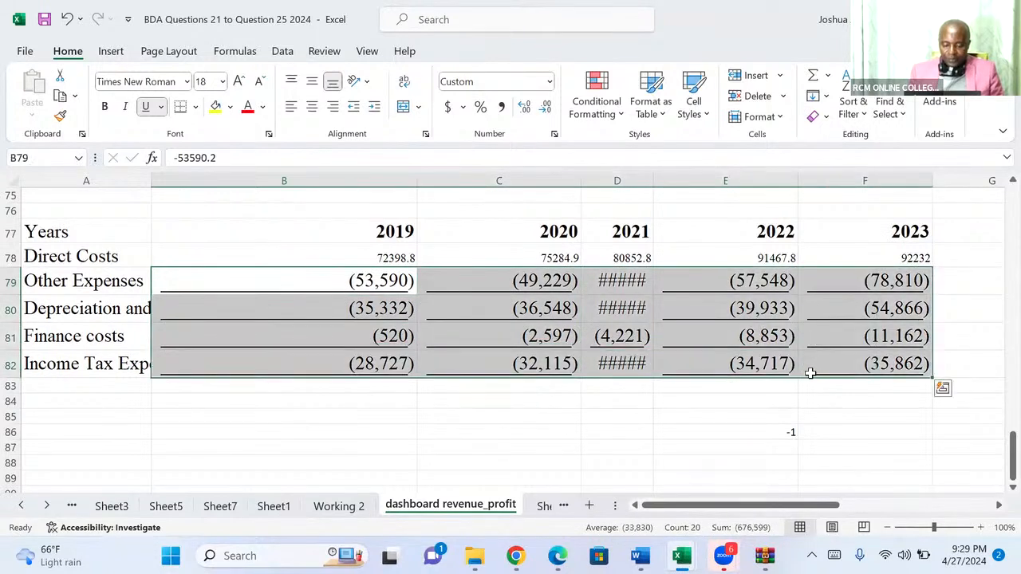
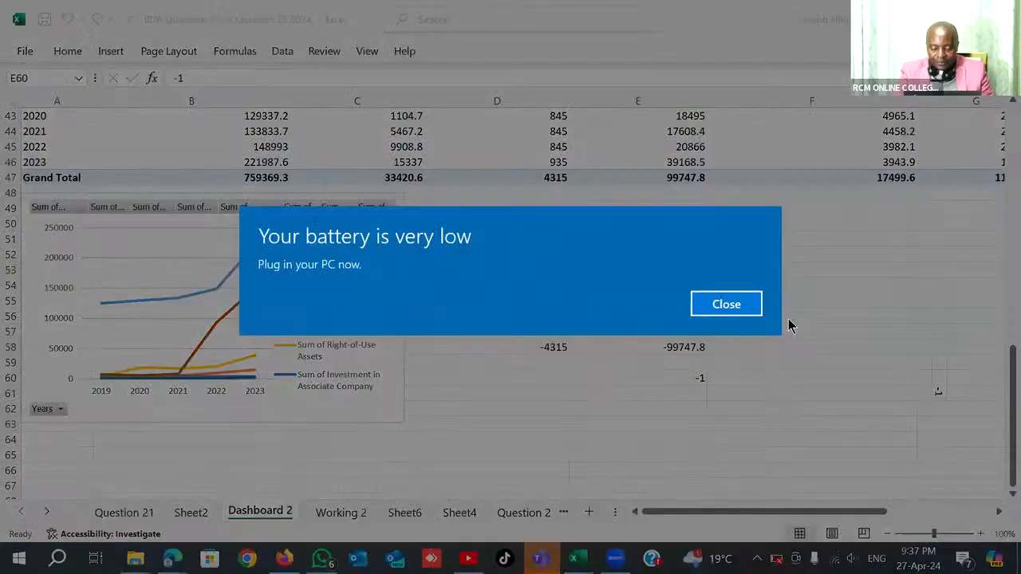
Dismiss the low-battery notice and multiply the negative values in D55:E58 by the -1 in E60 using Paste Special.
{"action": "left_click", "coordinate": [740, 304]}
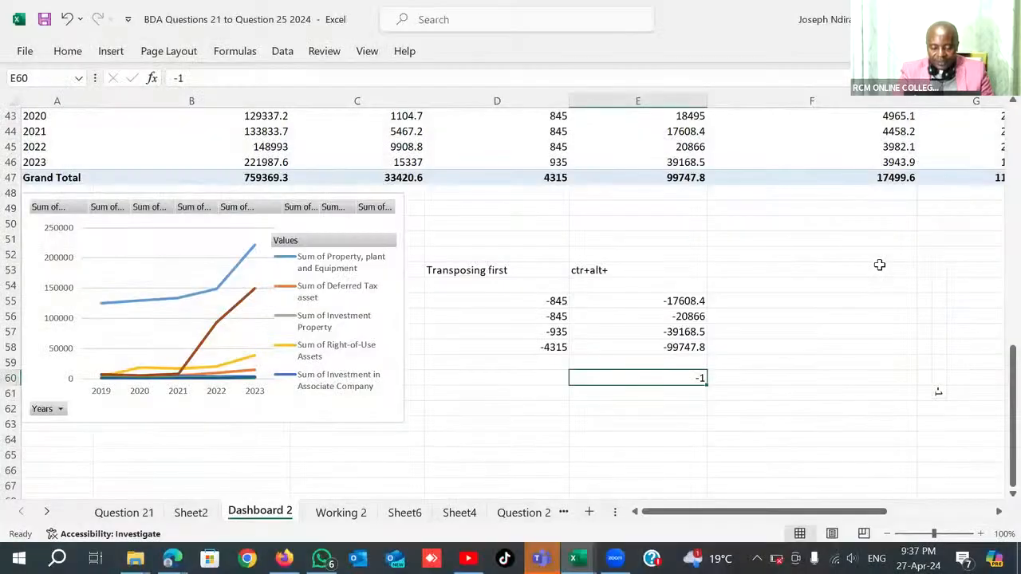
{"action": "key", "text": "ctrl+c"}
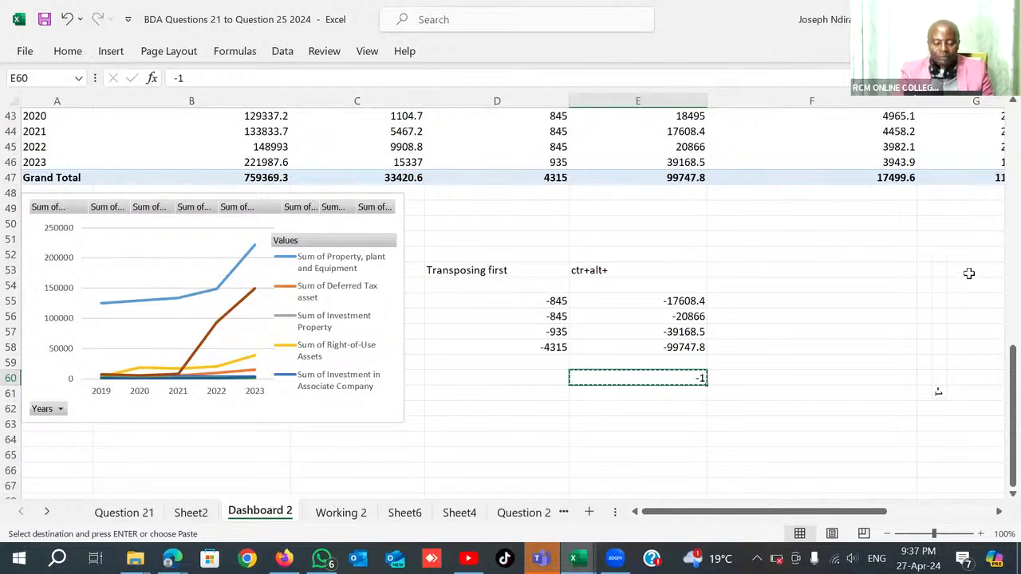
{"action": "left_click", "coordinate": [541, 299]}
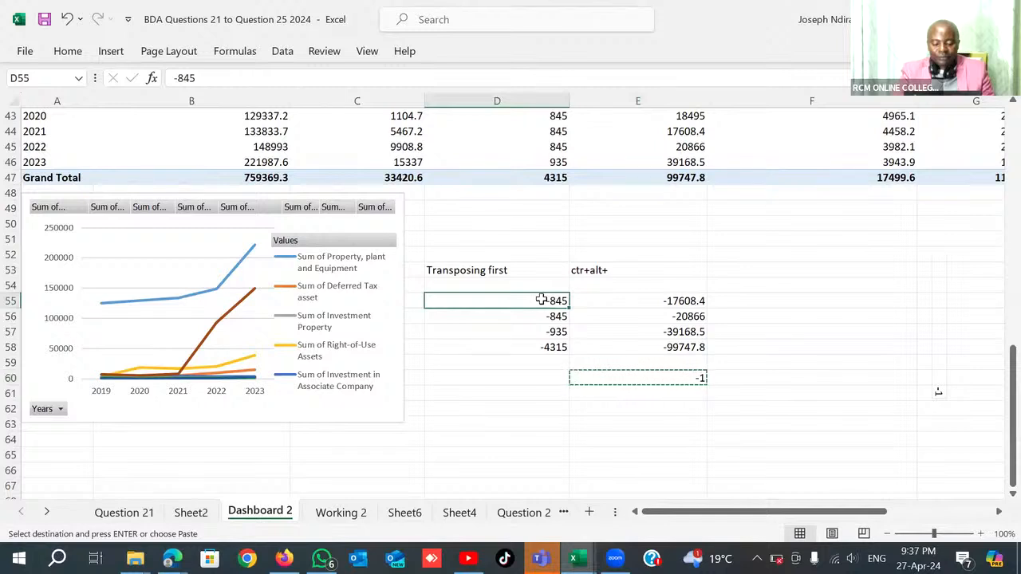
{"action": "key", "text": "shift+Right"}
{"action": "key", "text": "ctrl+shift+Down"}
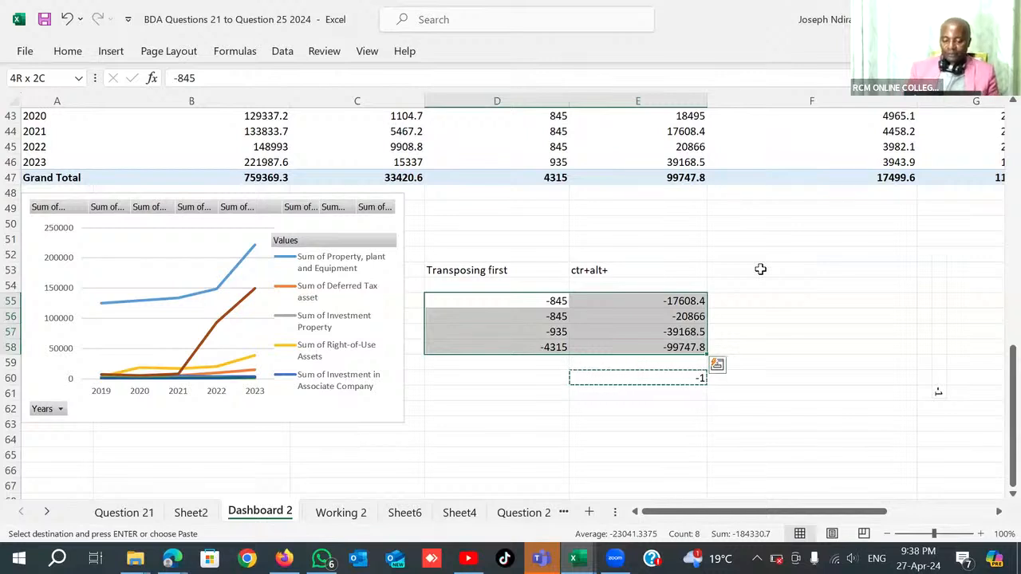
{"action": "key", "text": "ctrl+alt+v"}
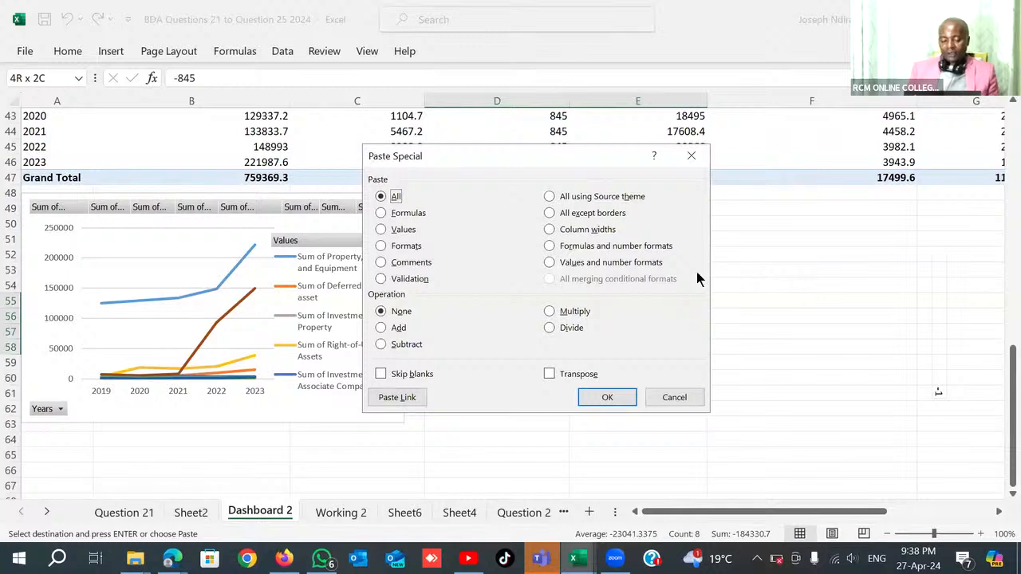
{"action": "left_click", "coordinate": [549, 312]}
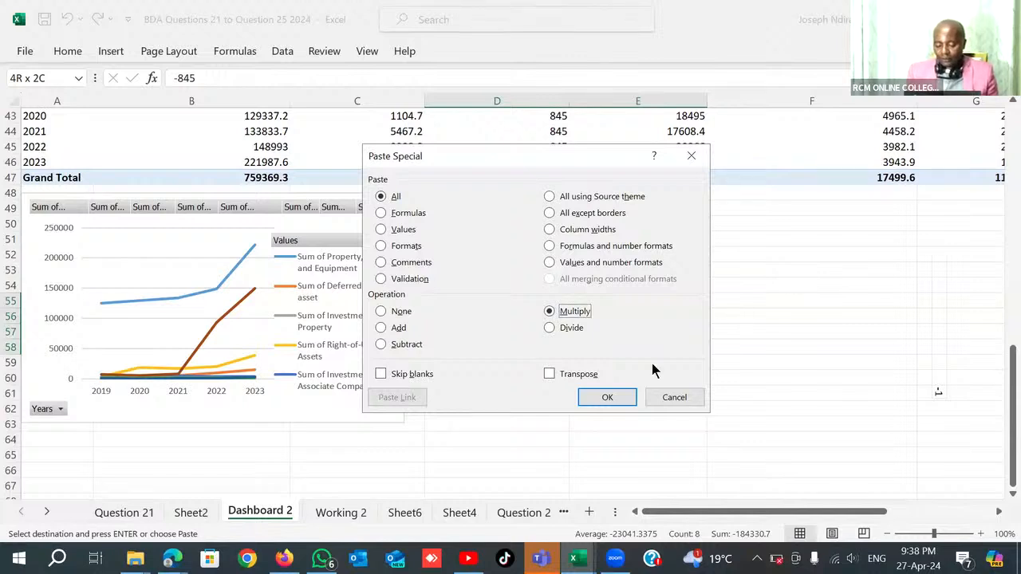
{"action": "left_click", "coordinate": [608, 397]}
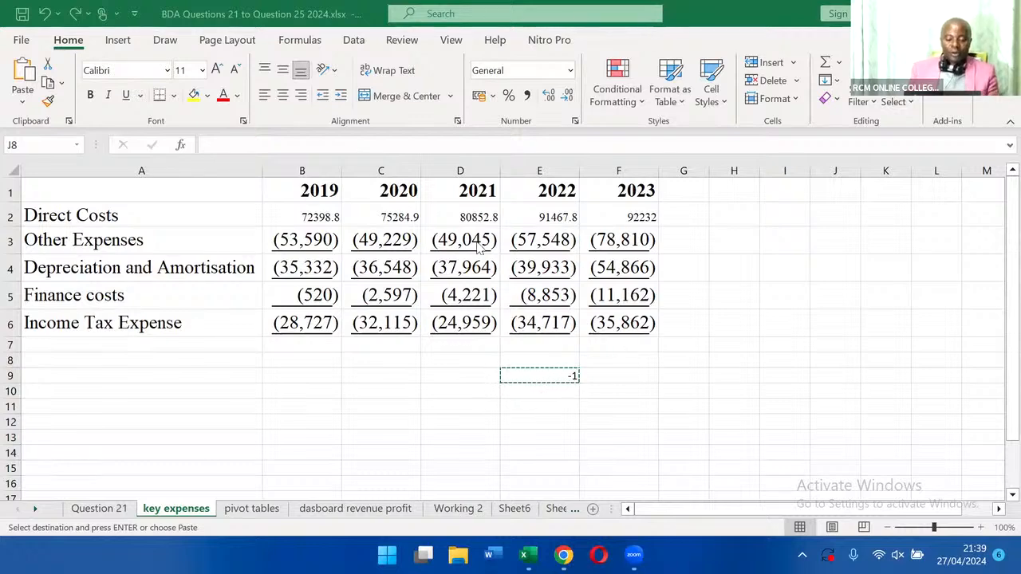
Multiply the expense values in B3:F6 of the key expenses sheet by the copied -1 using Paste Special Multiply.
{"action": "left_click", "coordinate": [280, 237]}
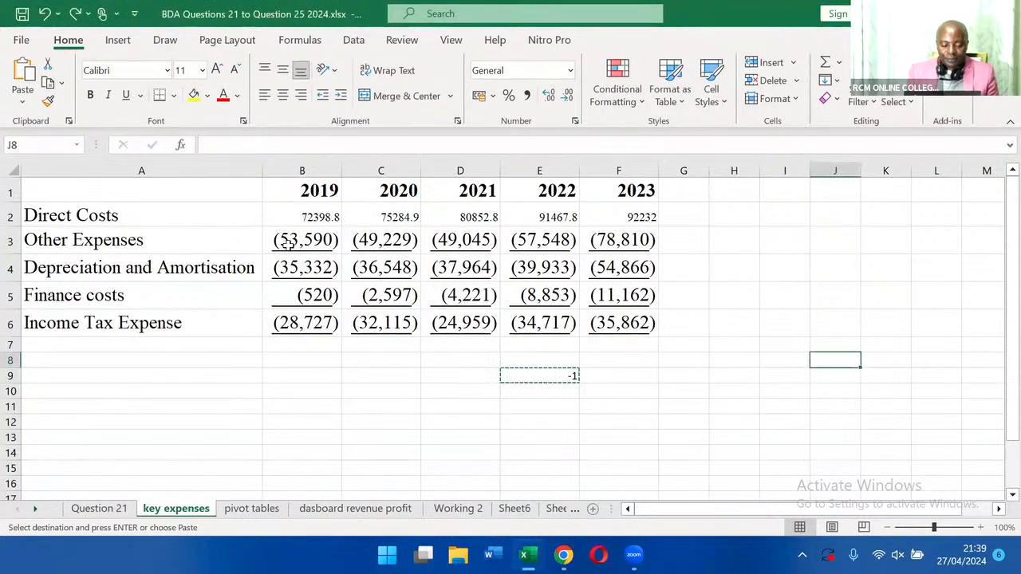
{"action": "left_click", "coordinate": [285, 240]}
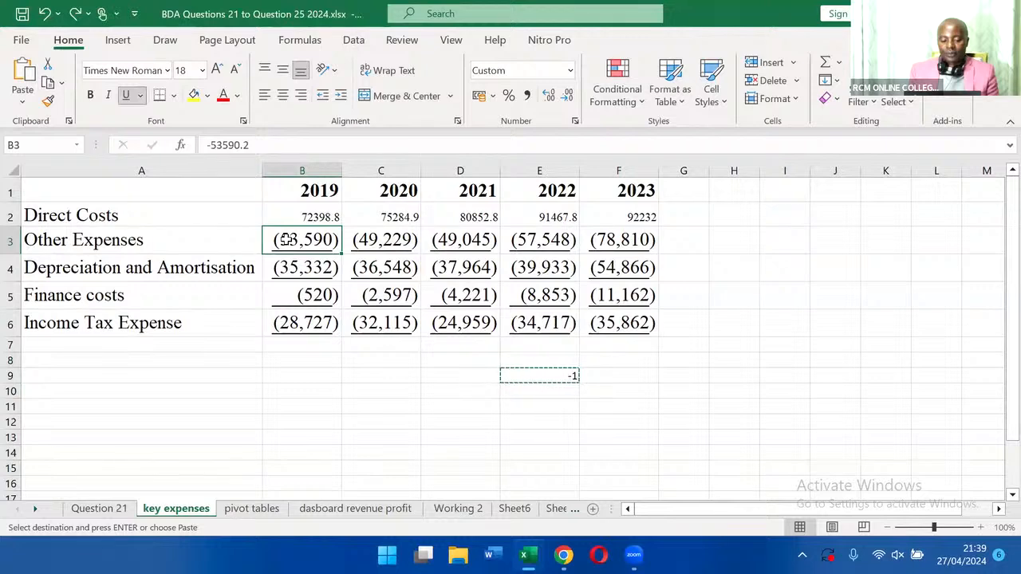
{"action": "key", "text": "ctrl+shift+Right"}
{"action": "key", "text": "ctrl+shift+Down"}
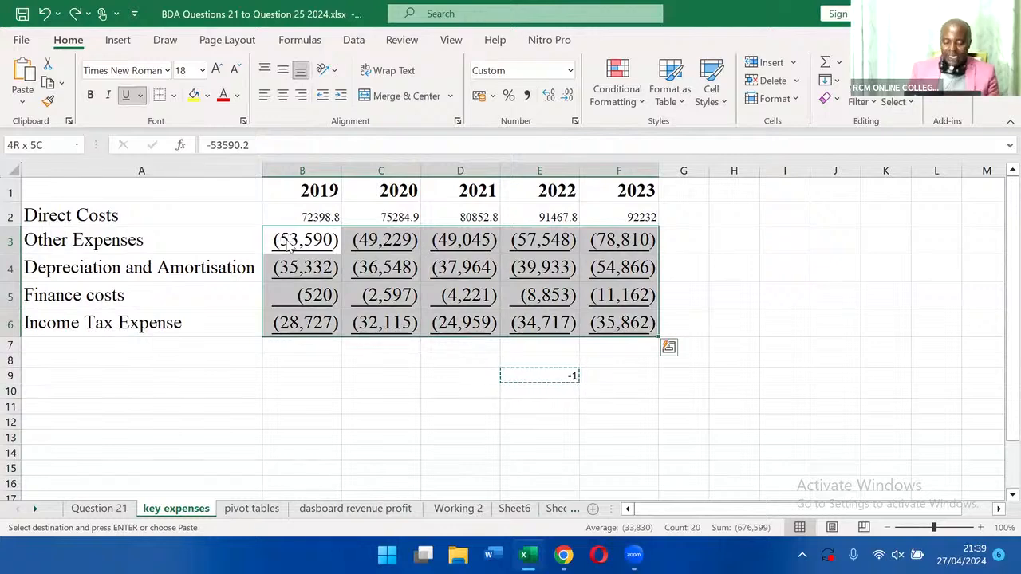
{"action": "key", "text": "ctrl+alt+v"}
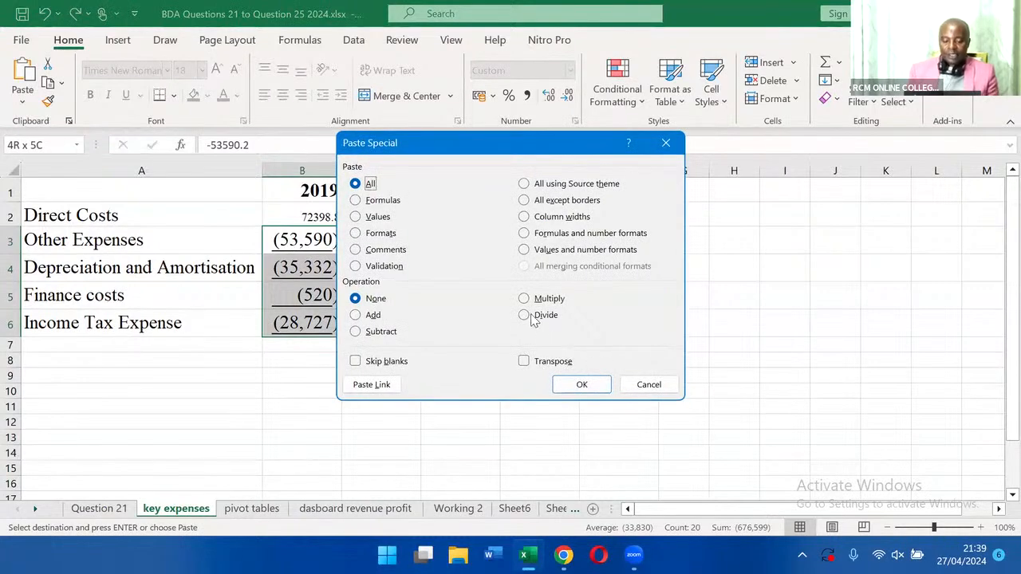
{"action": "left_click", "coordinate": [524, 299]}
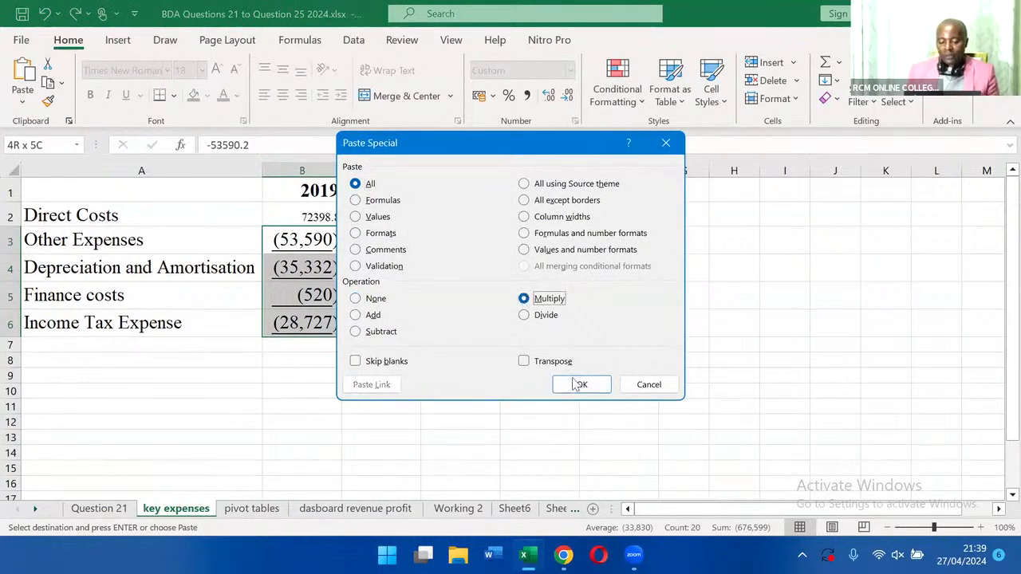
{"action": "left_click", "coordinate": [573, 383]}
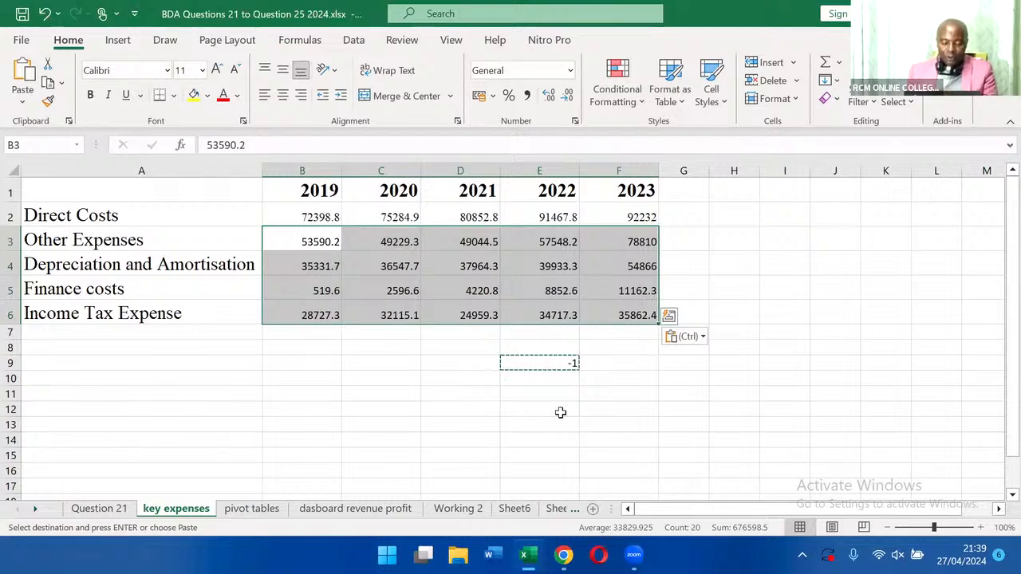
{"action": "key", "text": "Escape"}
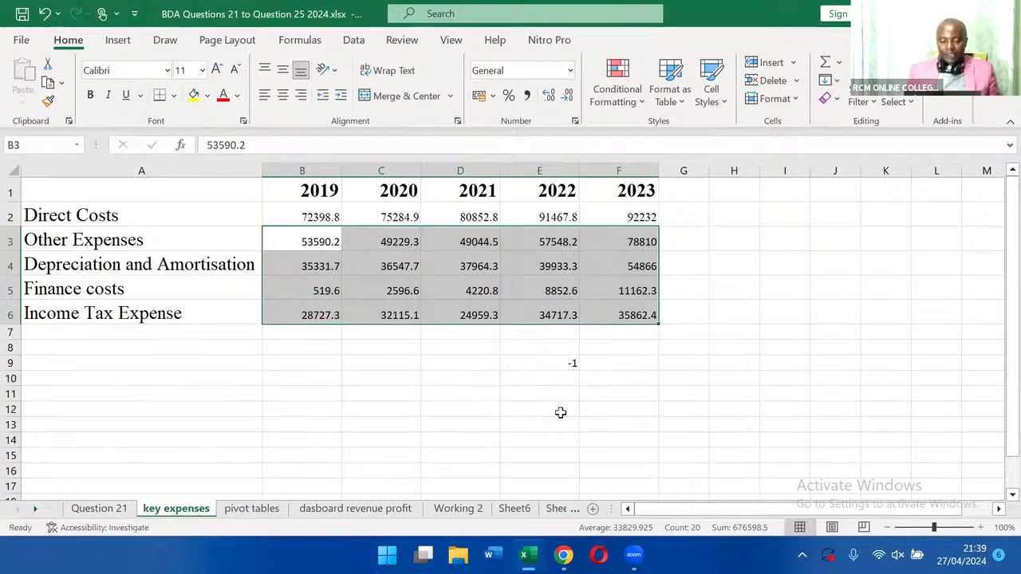
{"action": "left_click", "coordinate": [560, 412]}
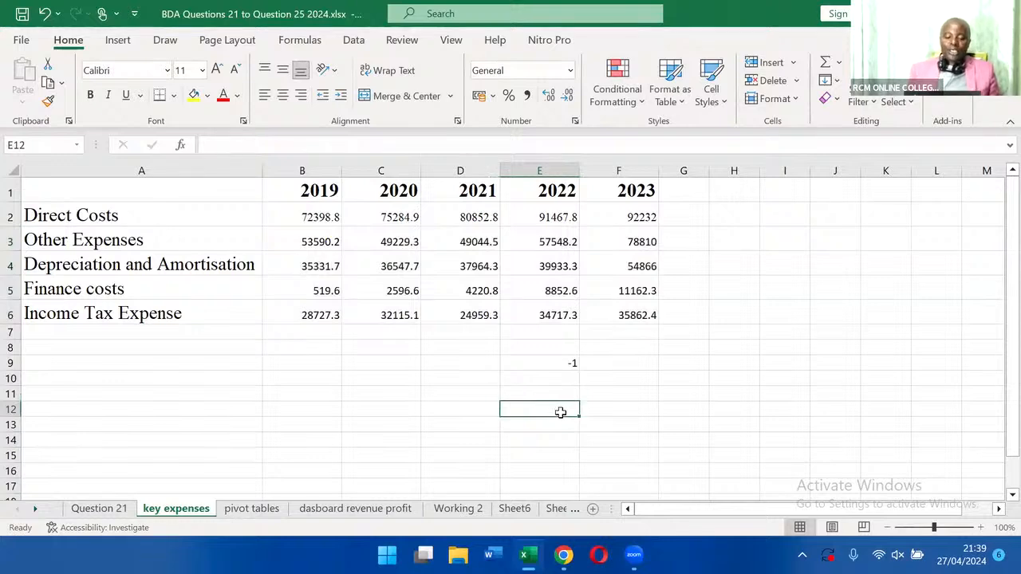
Transpose the expense table into cell B10 with the formula =TRANSPOSE(A1:F6).
{"action": "left_click", "coordinate": [291, 349]}
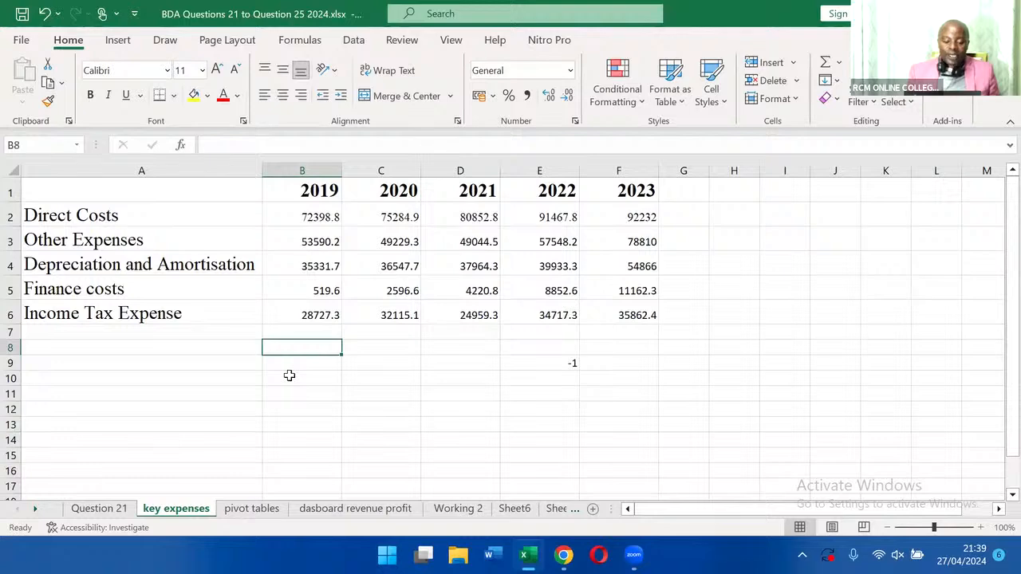
{"action": "left_click", "coordinate": [327, 382]}
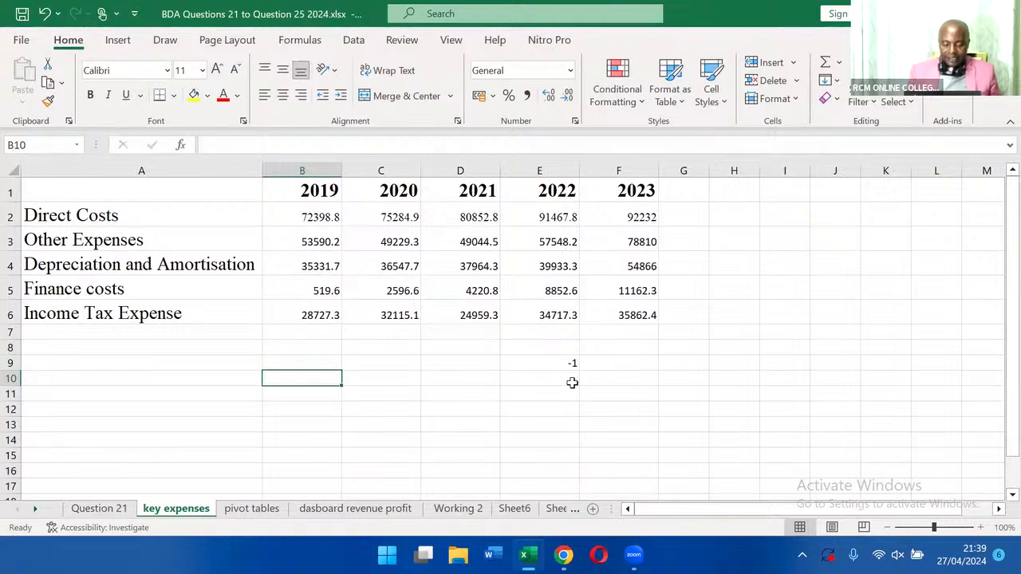
{"action": "type", "text": "=t"}
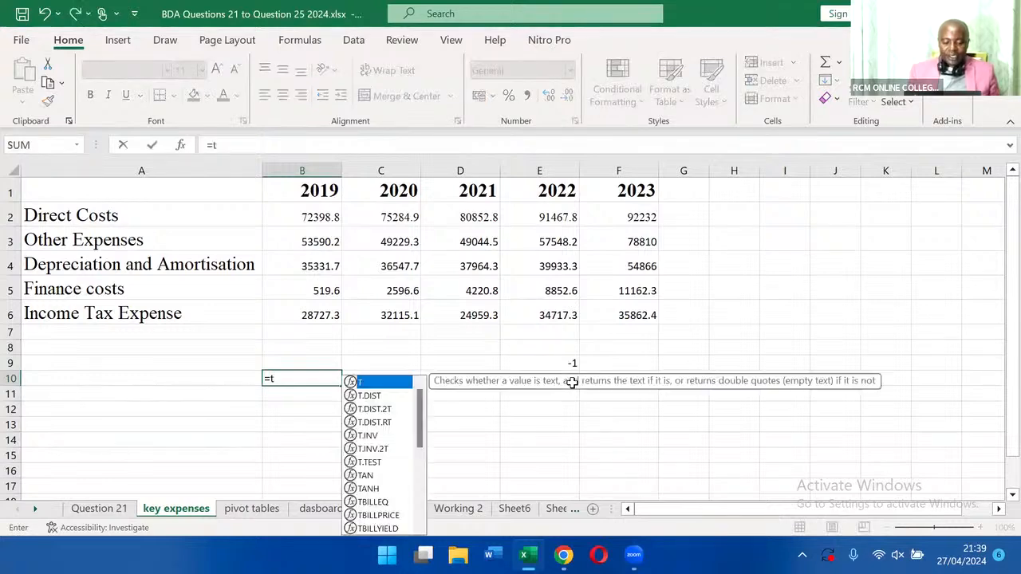
{"action": "type", "text": "ra"}
{"action": "key", "text": "Tab"}
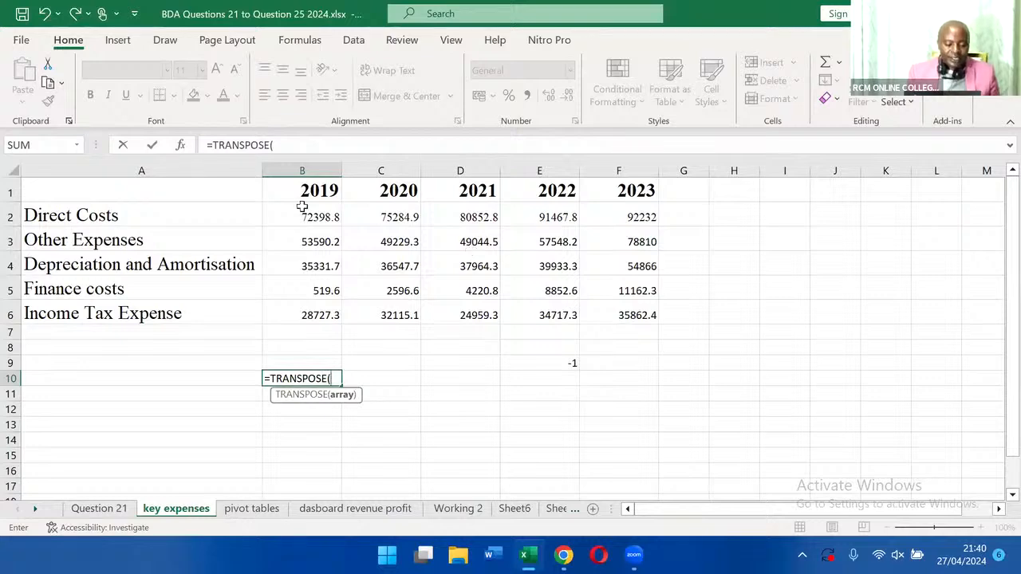
{"action": "left_click", "coordinate": [198, 193]}
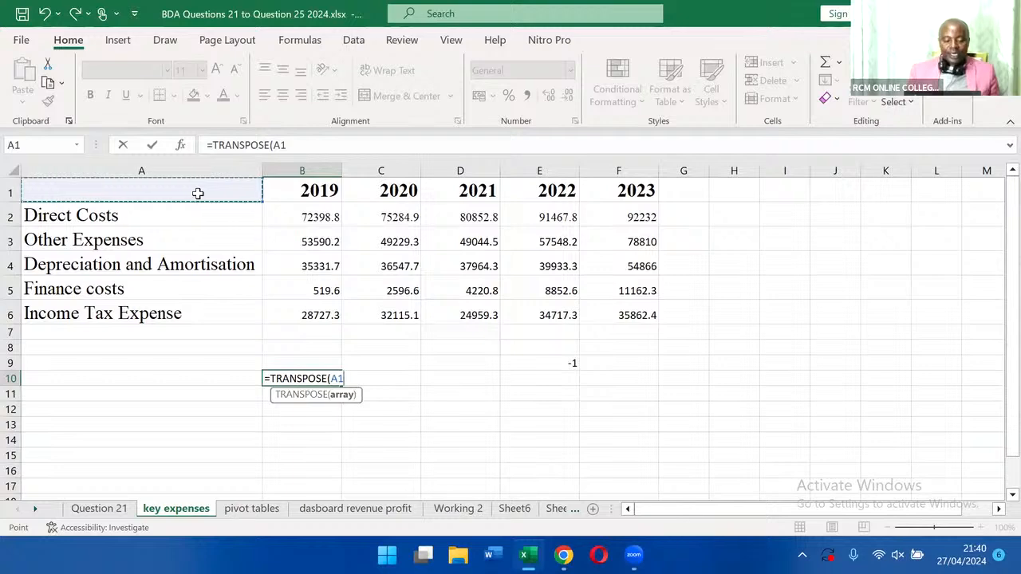
{"action": "key", "text": "shift+Right"}
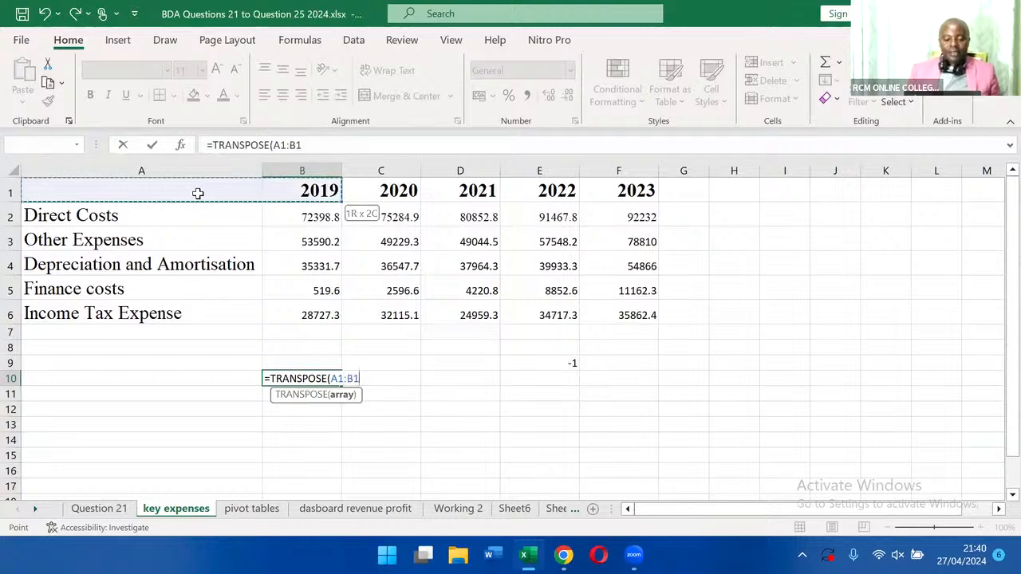
{"action": "left_click", "coordinate": [199, 234]}
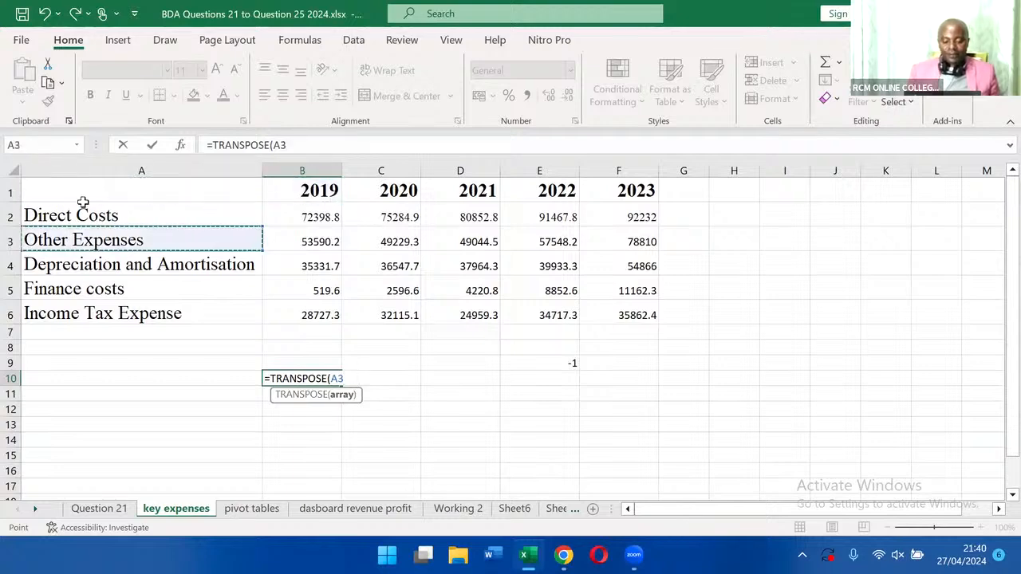
{"action": "left_click_drag", "start_coordinate": [83, 191], "coordinate": [646, 313]}
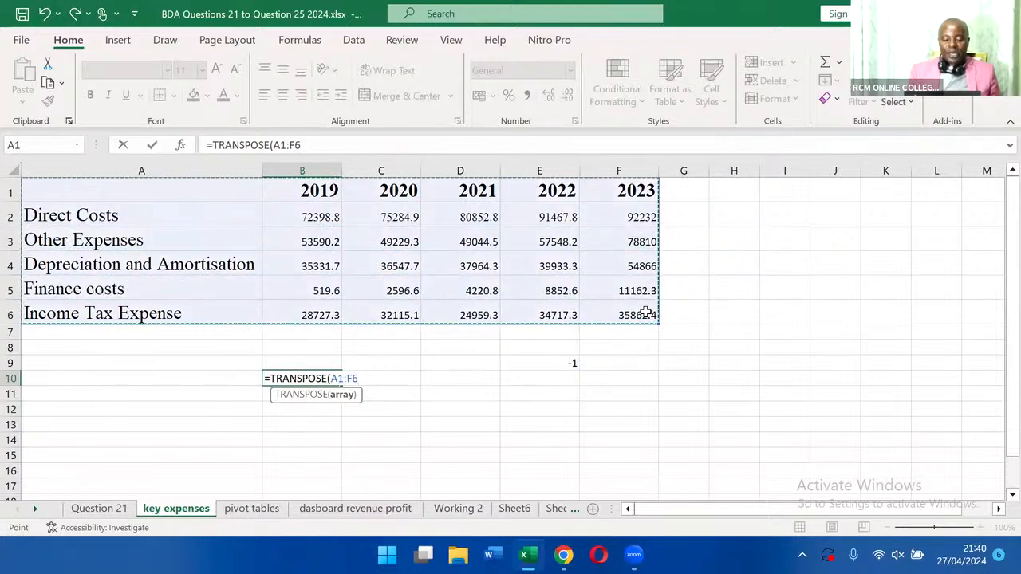
{"action": "key", "text": "Return"}
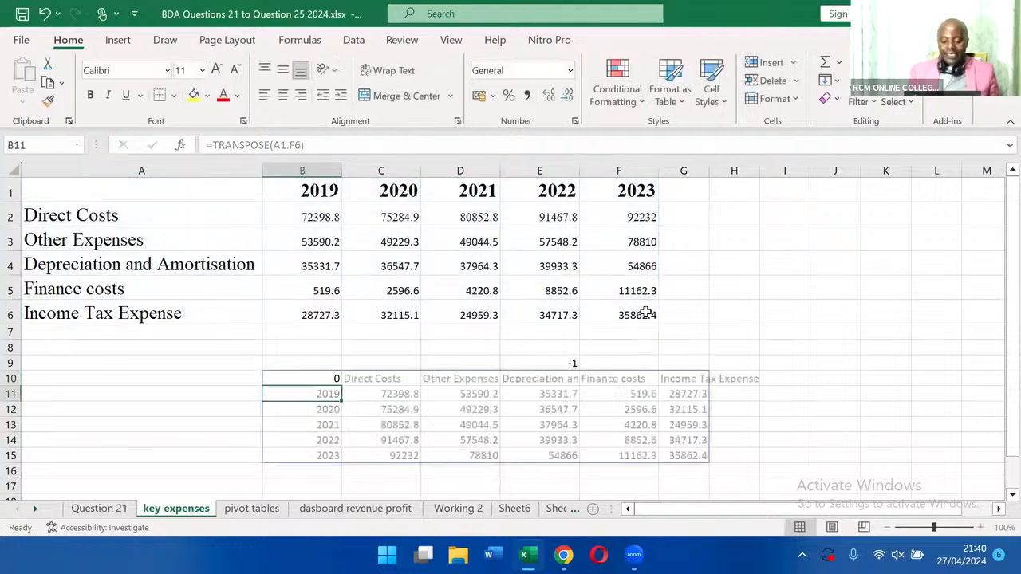
{"action": "left_click", "coordinate": [874, 406]}
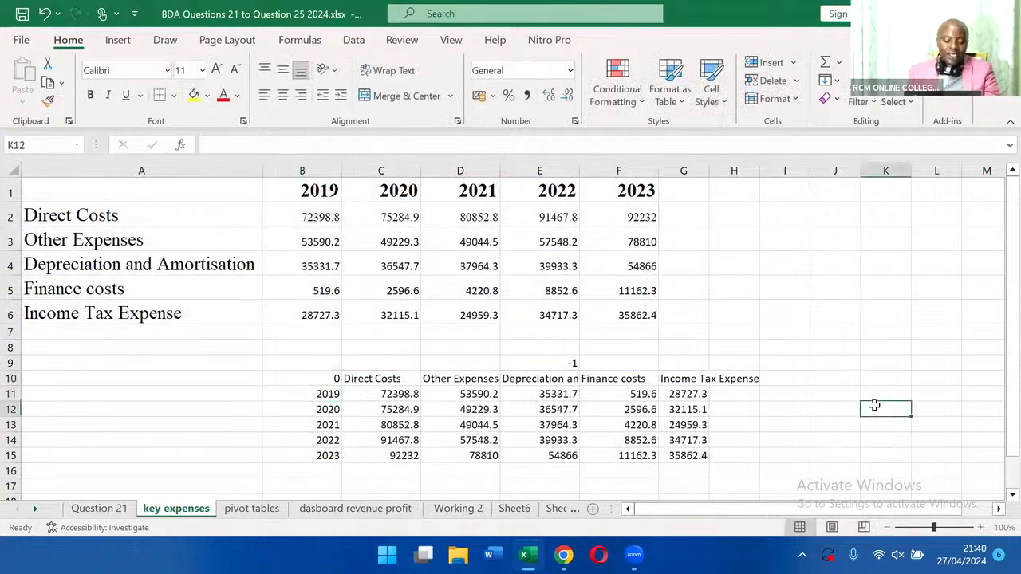
Try to overwrite the header cell B10 of the transposed table with "years", and undo the entry.
{"action": "left_click", "coordinate": [296, 378]}
{"action": "key", "text": "BackSpace"}
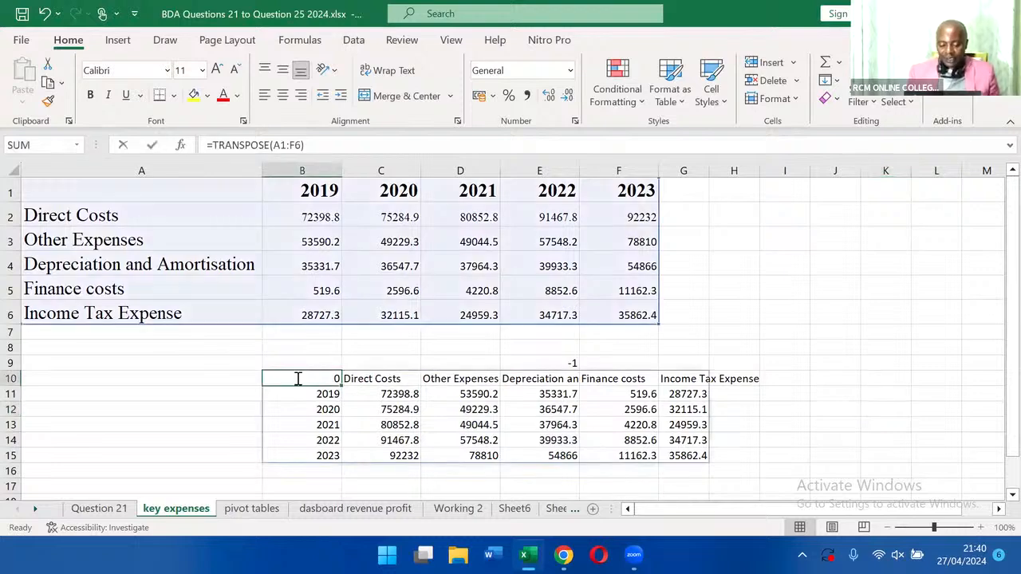
{"action": "type", "text": "ye"}
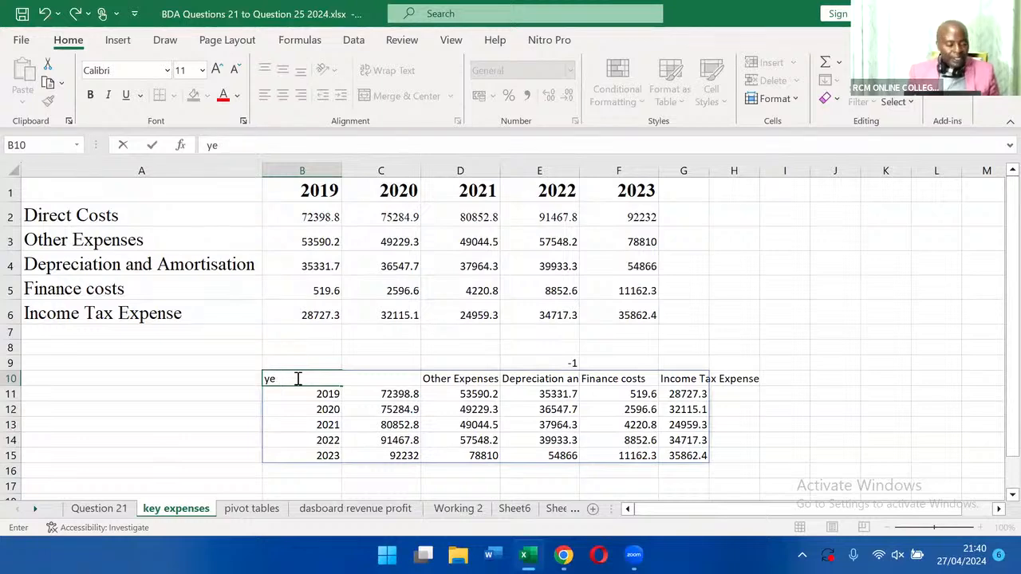
{"action": "type", "text": "rars"}
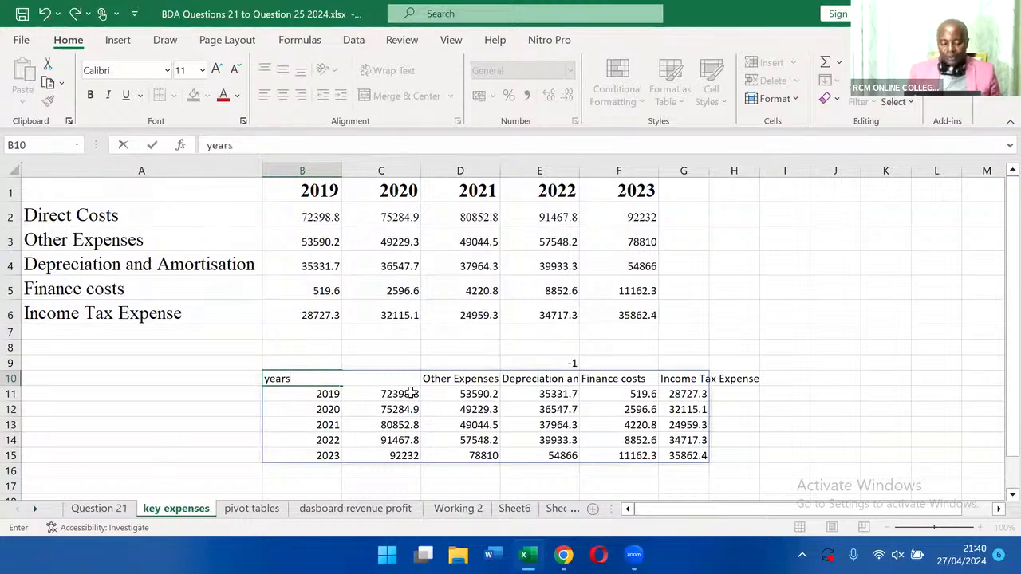
{"action": "left_click", "coordinate": [924, 377]}
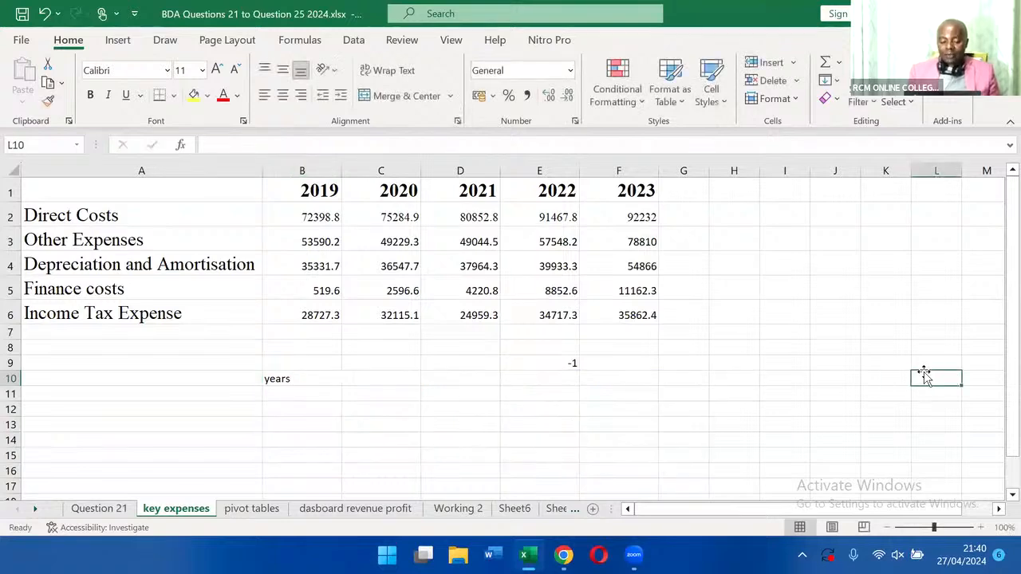
{"action": "left_click", "coordinate": [45, 15]}
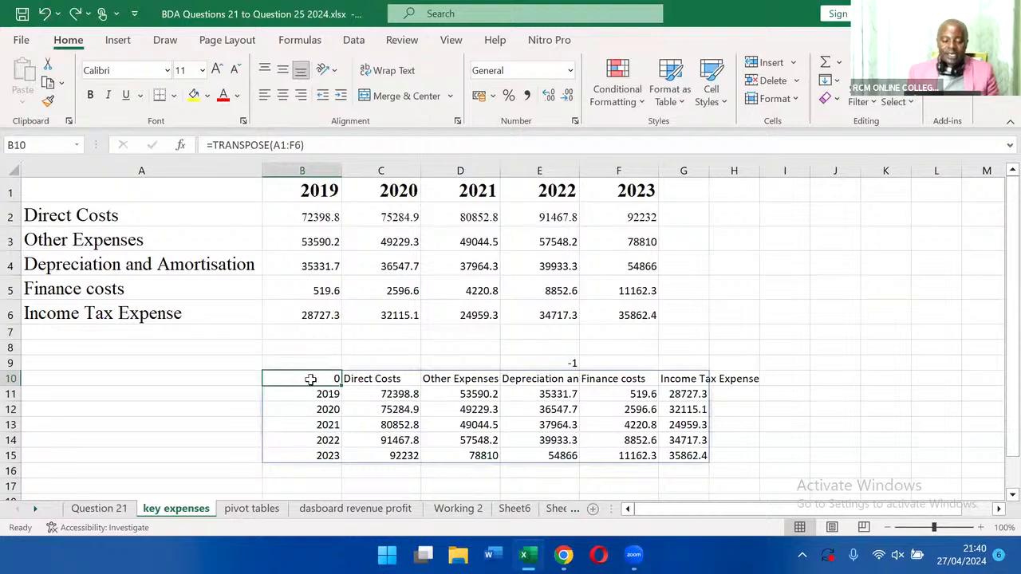
Label the empty header cell A1 of the source expense table "Years".
{"action": "left_click", "coordinate": [212, 193]}
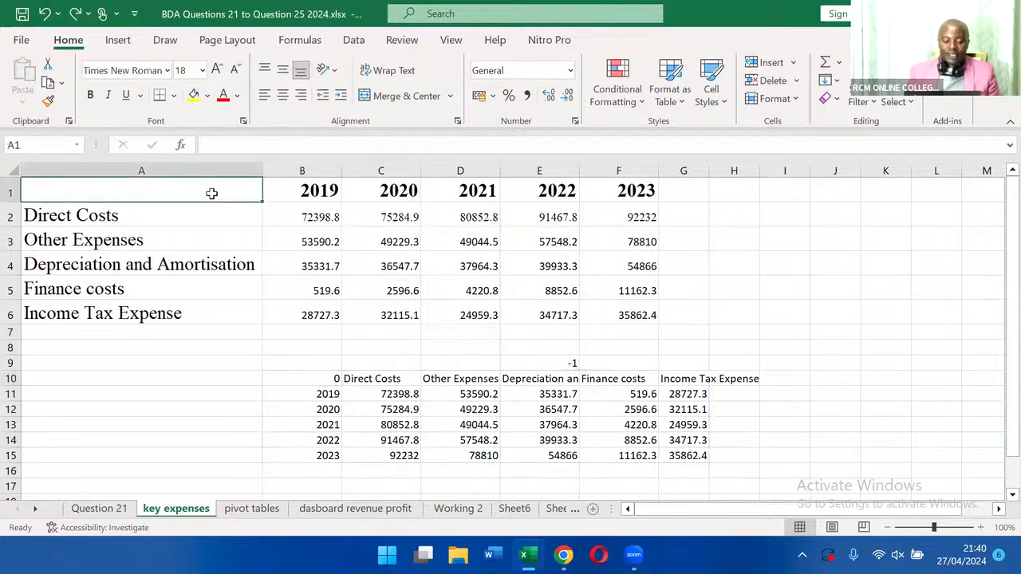
{"action": "type", "text": "ye"}
{"action": "key", "text": "BackSpace"}
{"action": "key", "text": "BackSpace"}
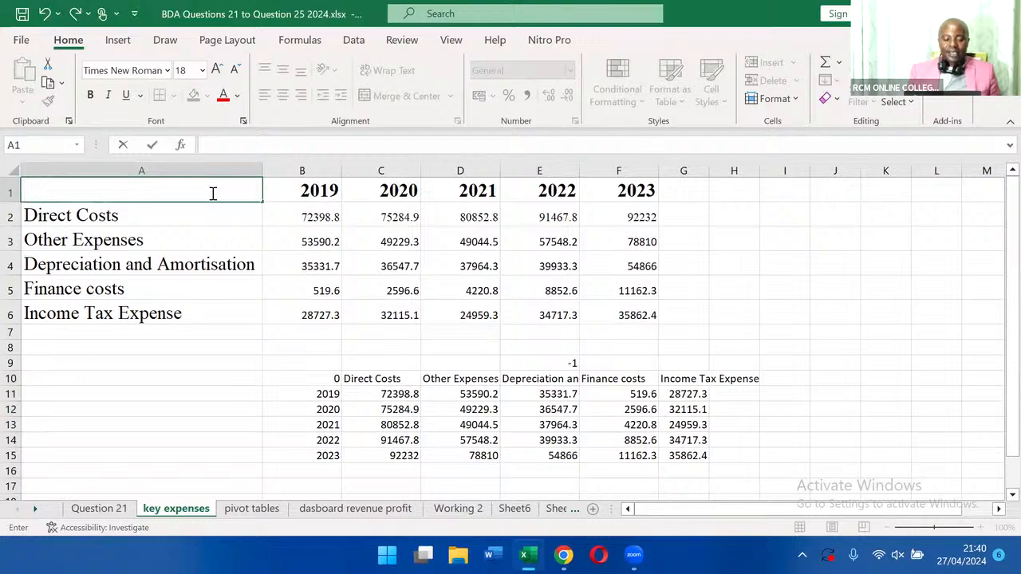
{"action": "type", "text": "YERA"}
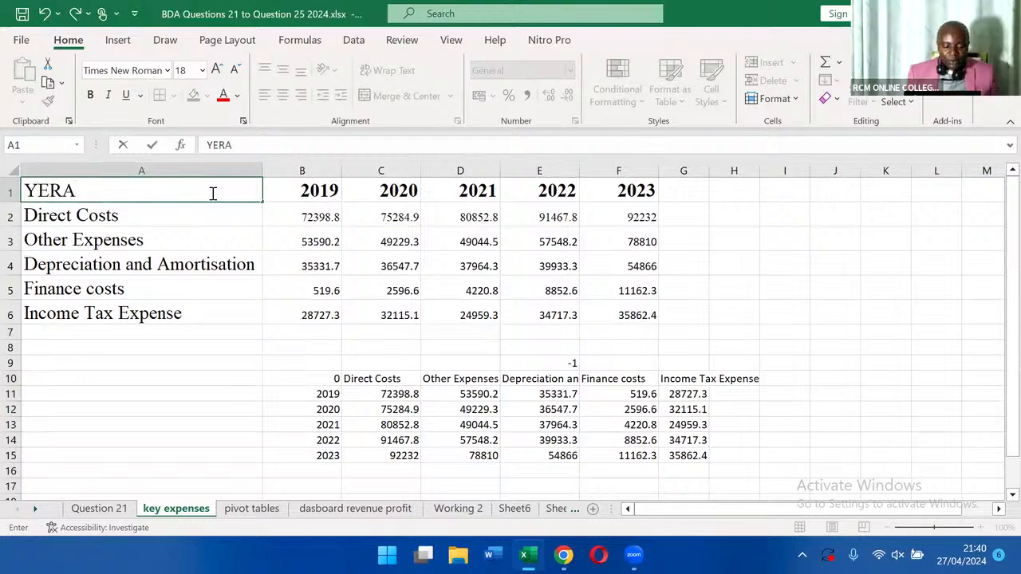
{"action": "key", "text": "BackSpace"}
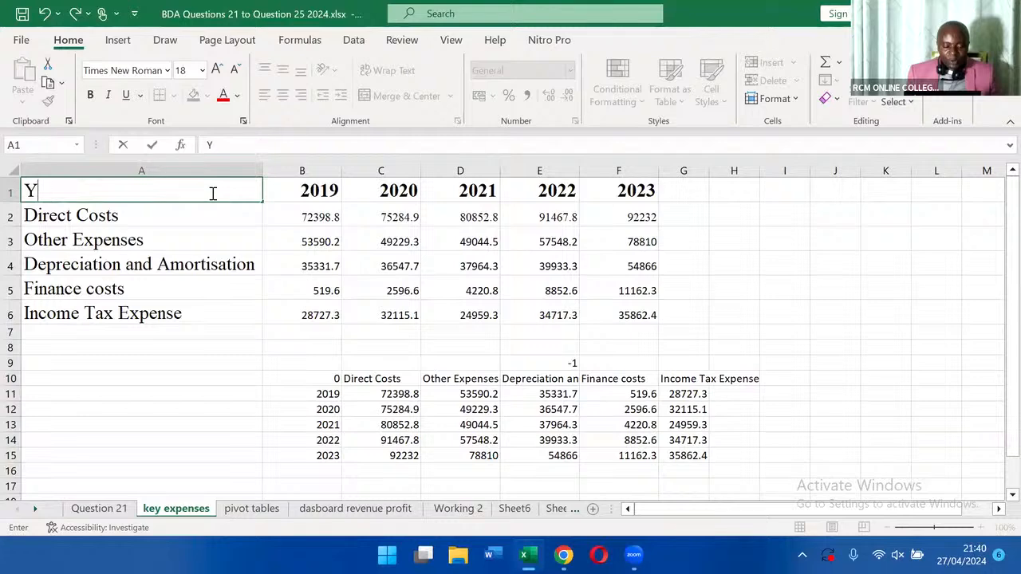
{"action": "type", "text": "ears"}
{"action": "left_click", "coordinate": [899, 373]}
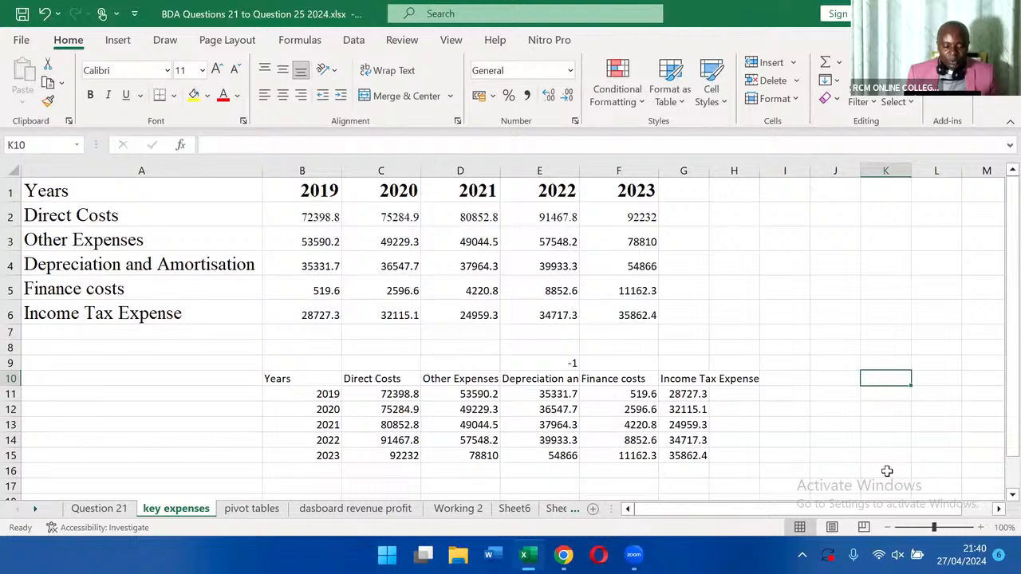
Left-align all cells of the transposed expense table in B10:G15.
{"action": "left_click", "coordinate": [865, 433]}
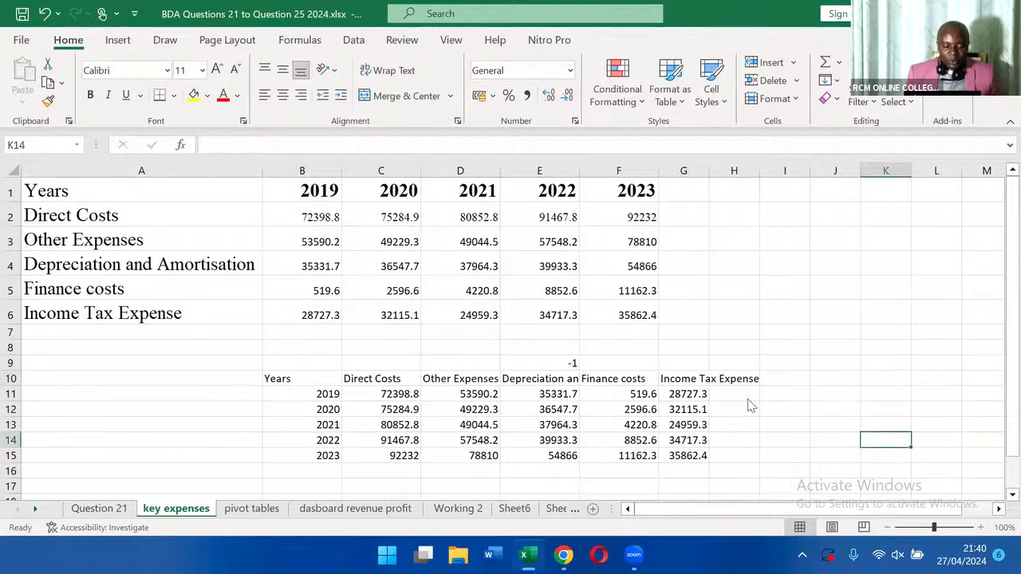
{"action": "scroll", "coordinate": [748, 403], "scroll_direction": "down", "scroll_amount": 1}
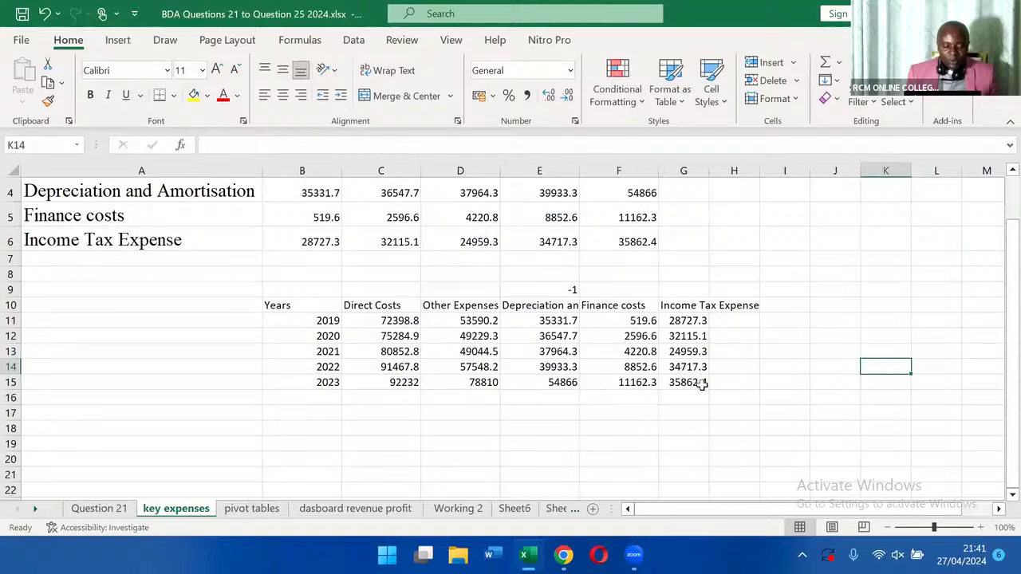
{"action": "left_click", "coordinate": [327, 307]}
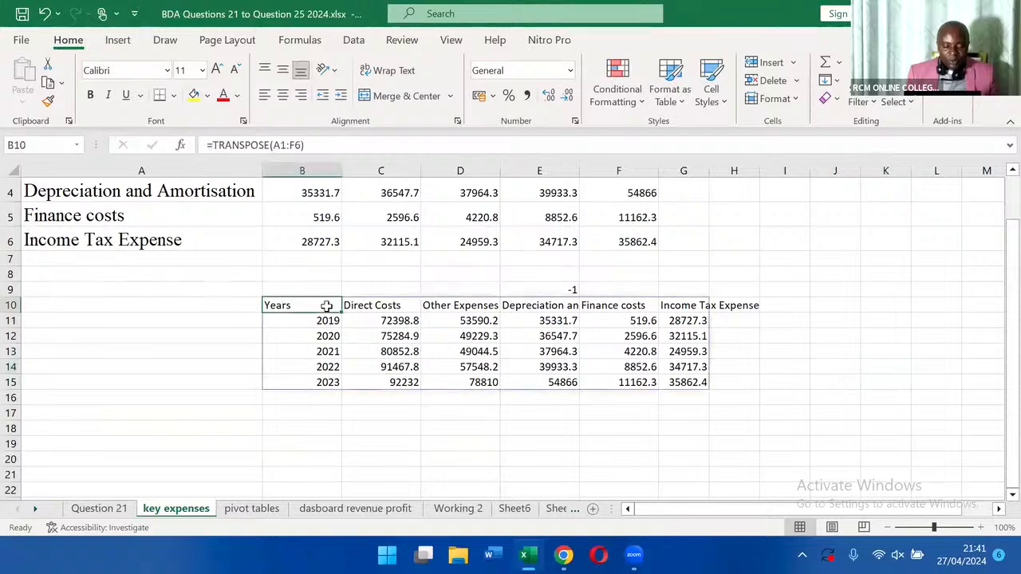
{"action": "left_click_drag", "start_coordinate": [326, 307], "coordinate": [687, 383]}
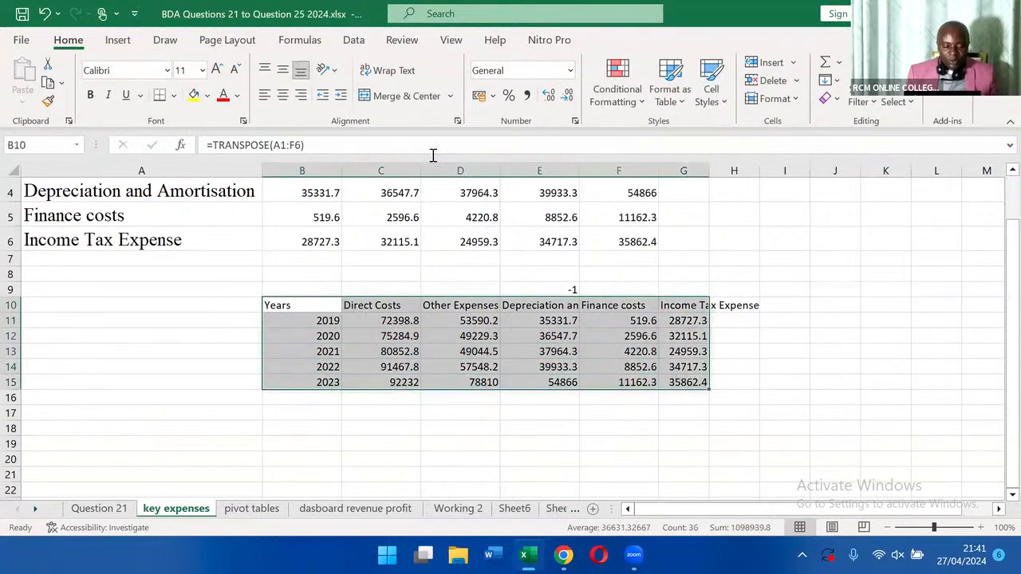
{"action": "left_click", "coordinate": [264, 95]}
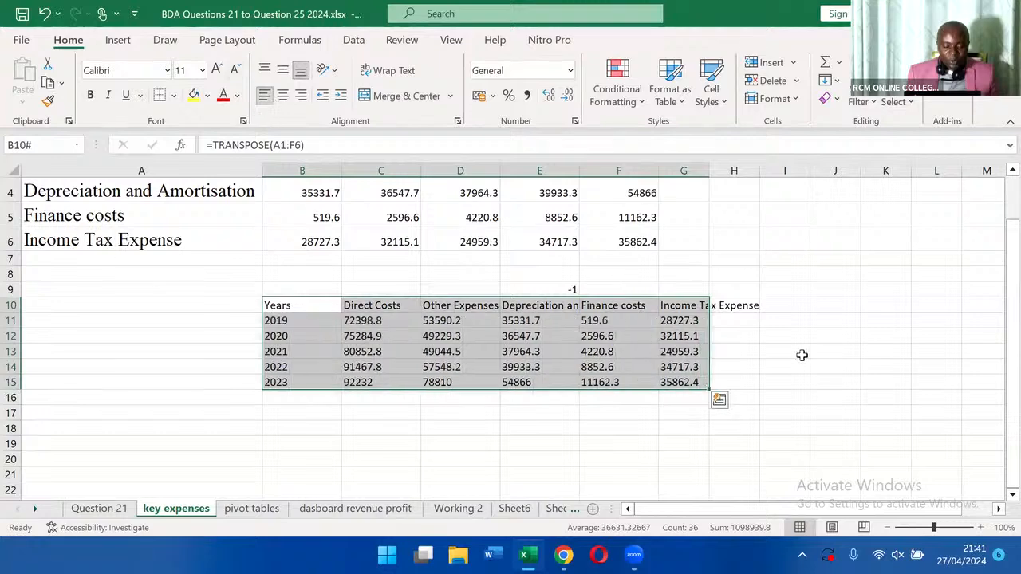
{"action": "left_click", "coordinate": [802, 355]}
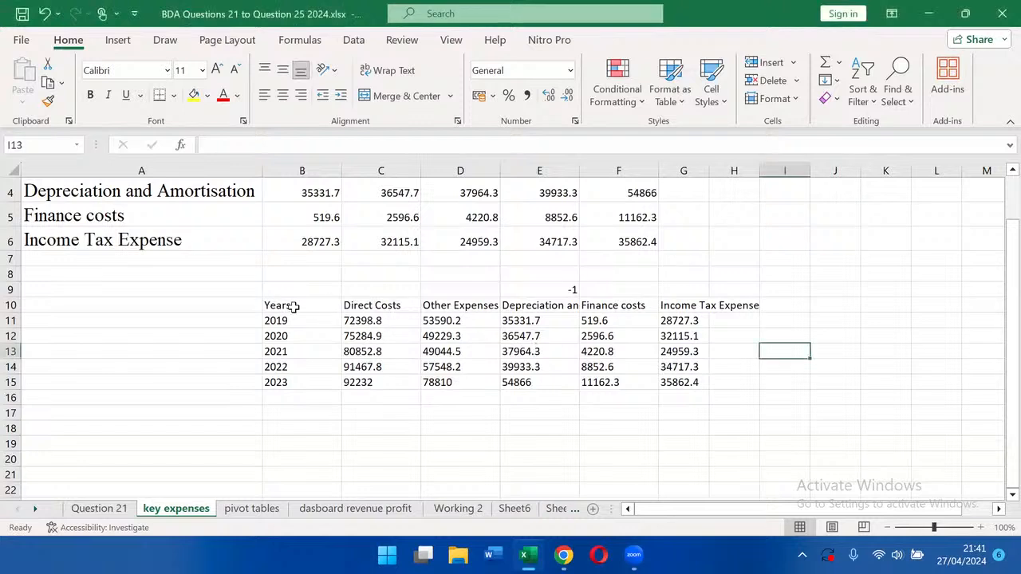
Make the header row of the transposed expense table bold, from Years through Income Tax Expense (B10:H10).
{"action": "left_click_drag", "start_coordinate": [287, 307], "coordinate": [713, 303]}
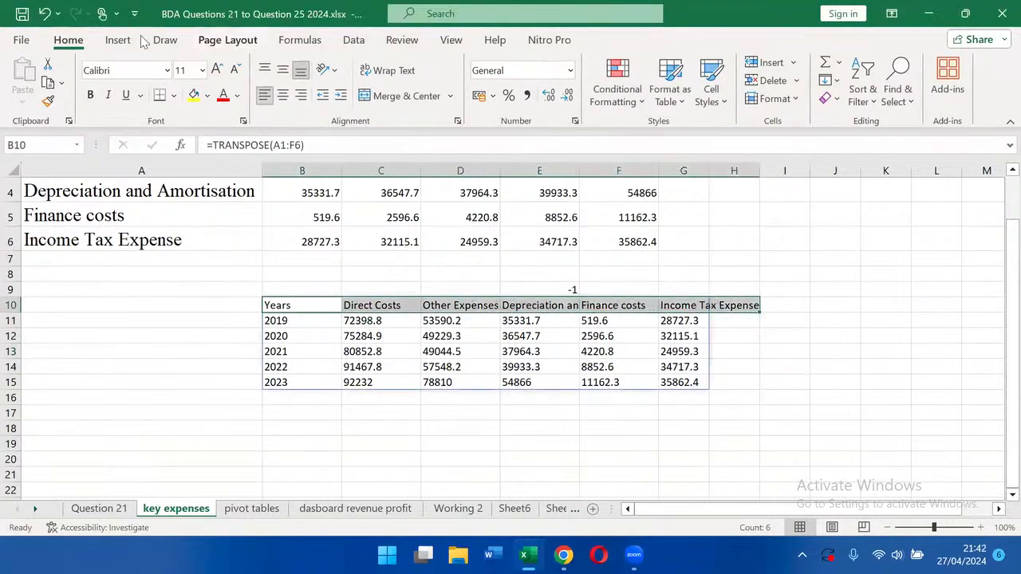
{"action": "left_click", "coordinate": [94, 95]}
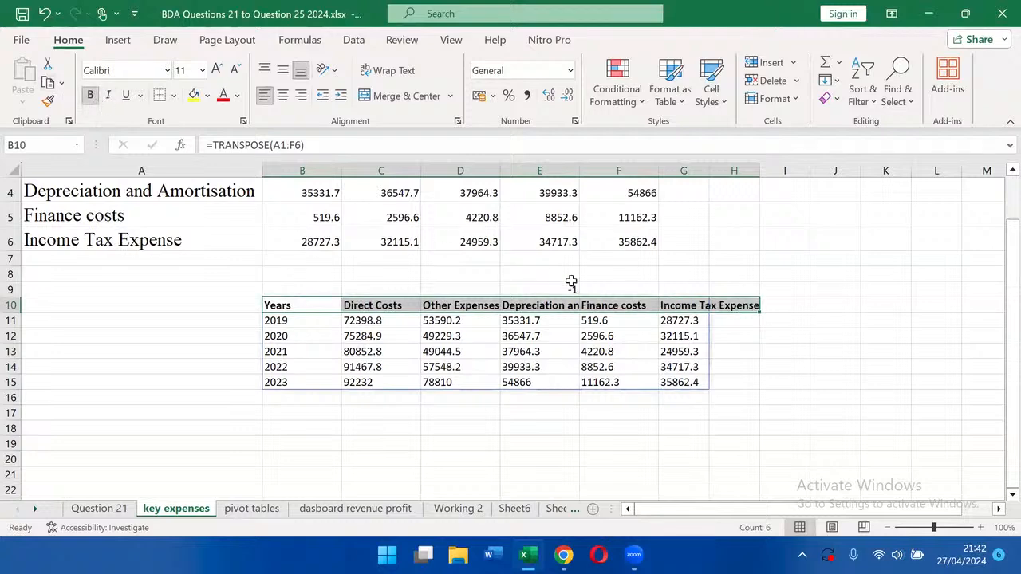
{"action": "left_click", "coordinate": [802, 337]}
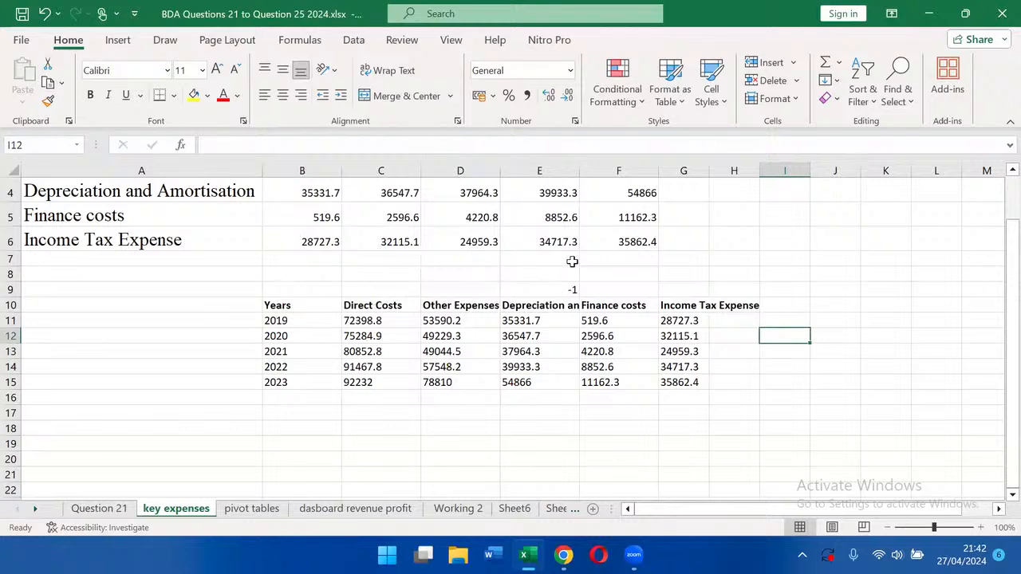
AutoFit the widths of columns D, E, F and G so the transposed table's expense headings fit.
{"action": "double_click", "coordinate": [581, 172]}
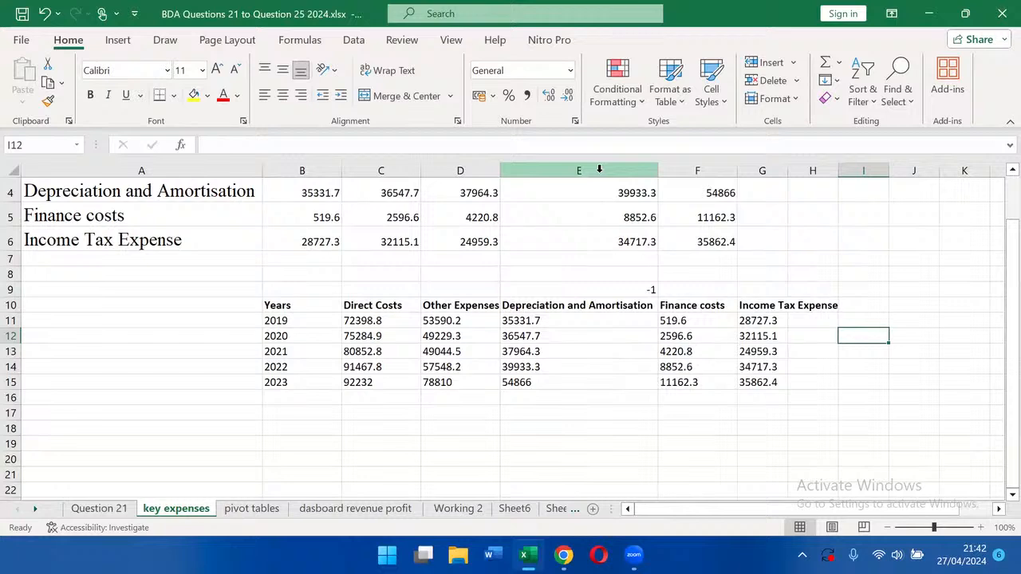
{"action": "double_click", "coordinate": [738, 171]}
{"action": "double_click", "coordinate": [776, 169]}
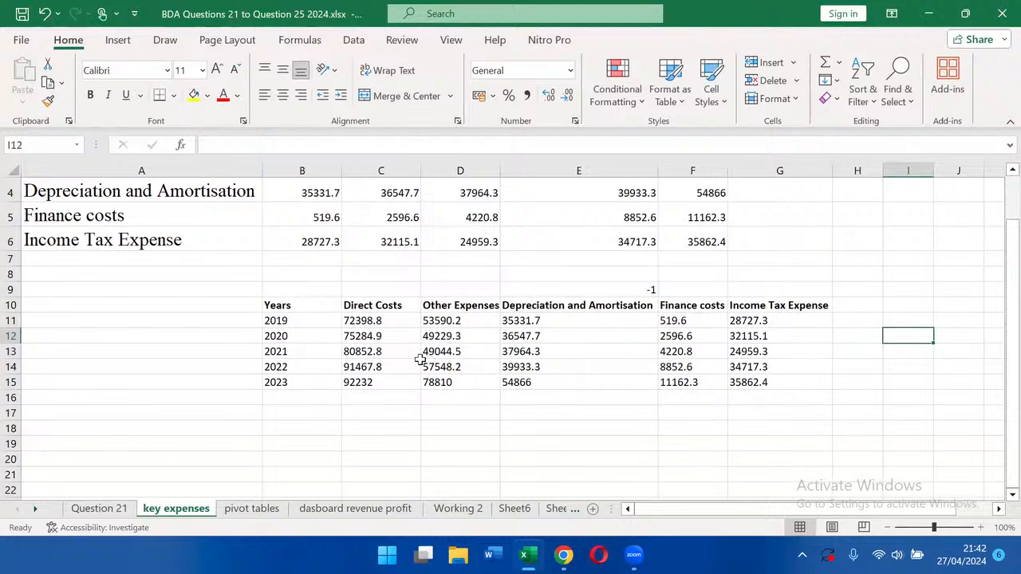
{"action": "double_click", "coordinate": [494, 169]}
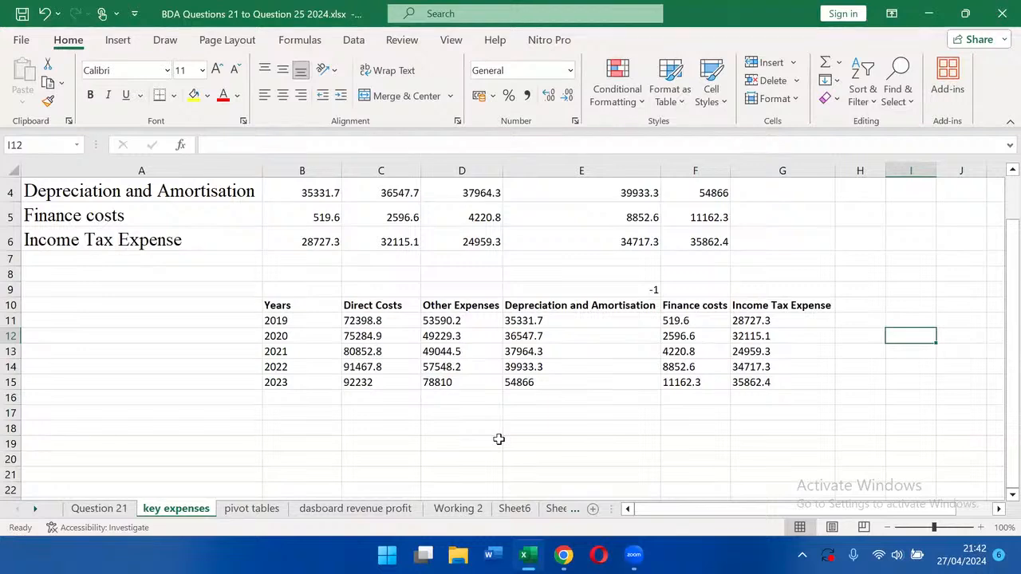
Compare the source key expenses table in A1:F6 with the transposed table starting at B10.
{"action": "scroll", "coordinate": [529, 399], "scroll_direction": "down", "scroll_amount": 3}
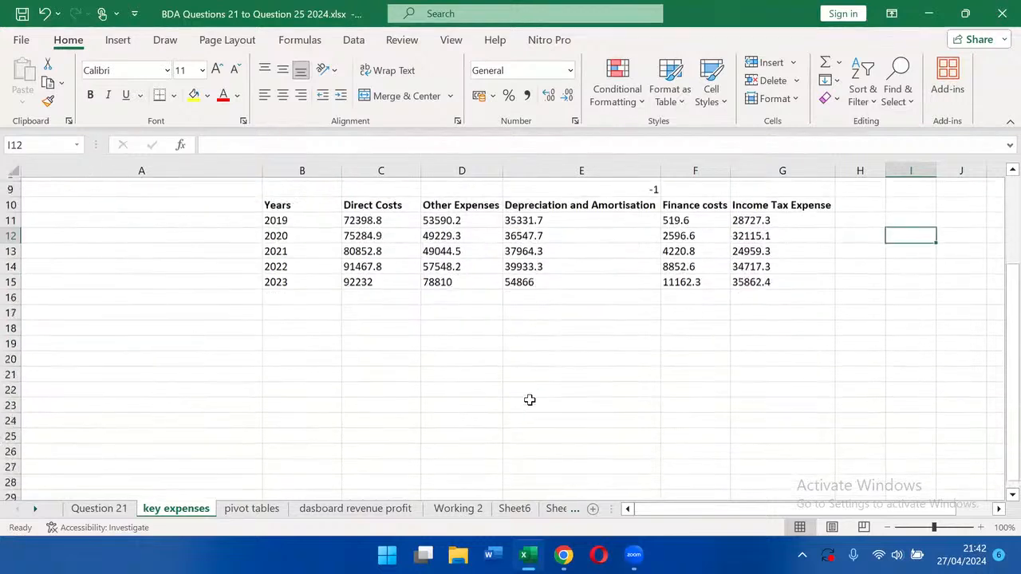
{"action": "scroll", "coordinate": [530, 400], "scroll_direction": "up", "scroll_amount": 1}
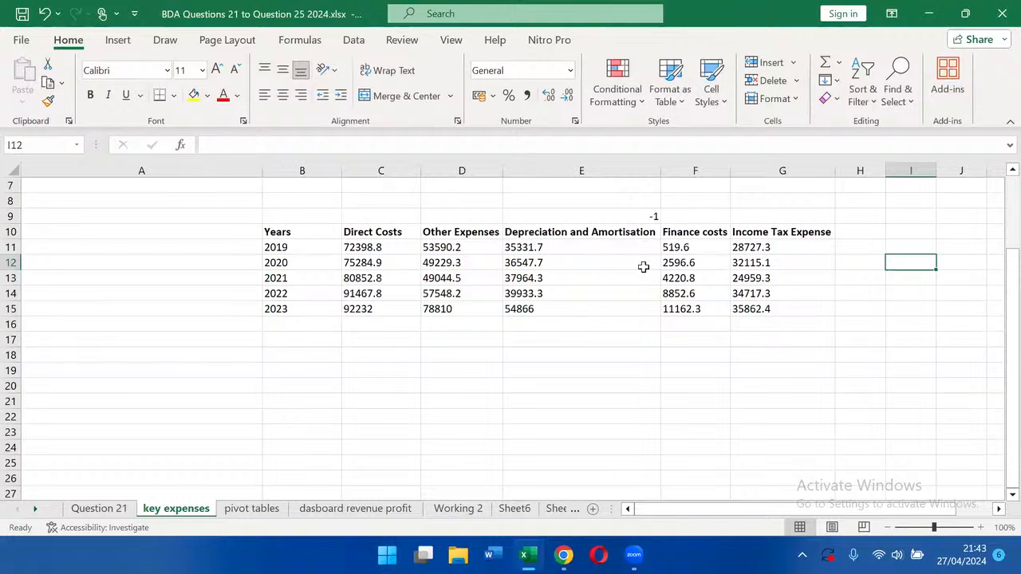
{"action": "scroll", "coordinate": [644, 268], "scroll_direction": "up", "scroll_amount": 2}
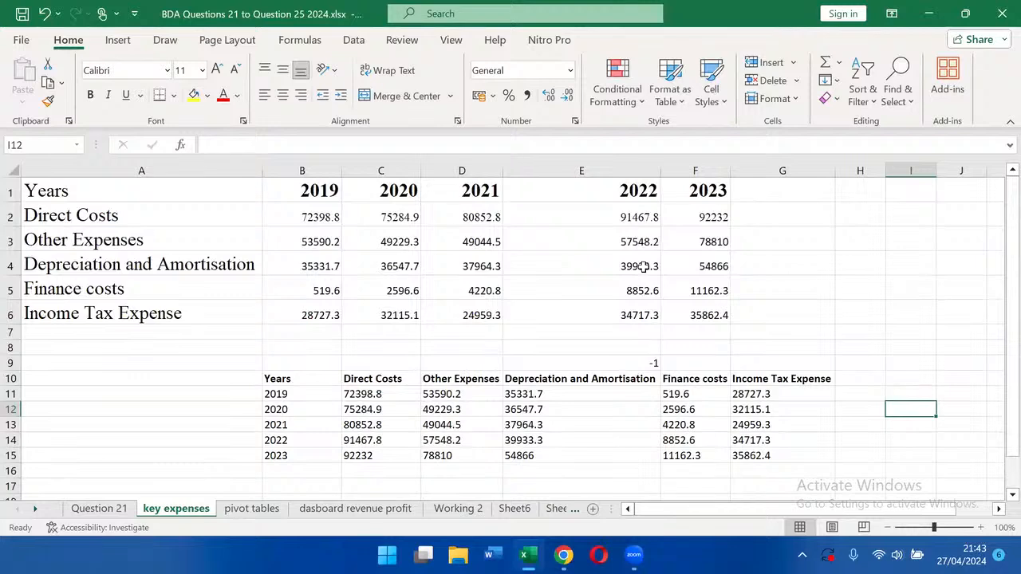
{"action": "scroll", "coordinate": [643, 267], "scroll_direction": "down", "scroll_amount": 3}
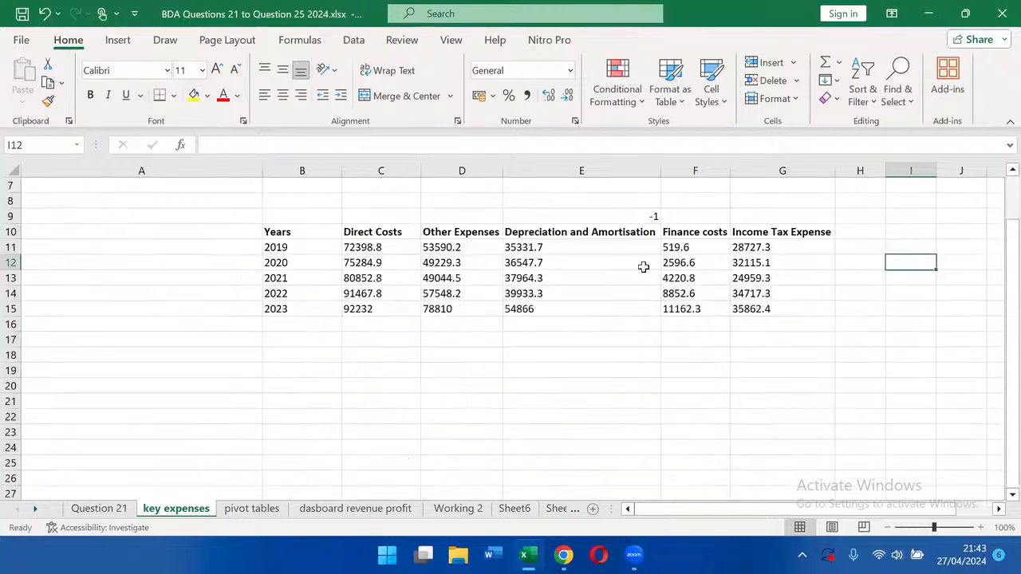
{"action": "scroll", "coordinate": [644, 267], "scroll_direction": "up", "scroll_amount": 2}
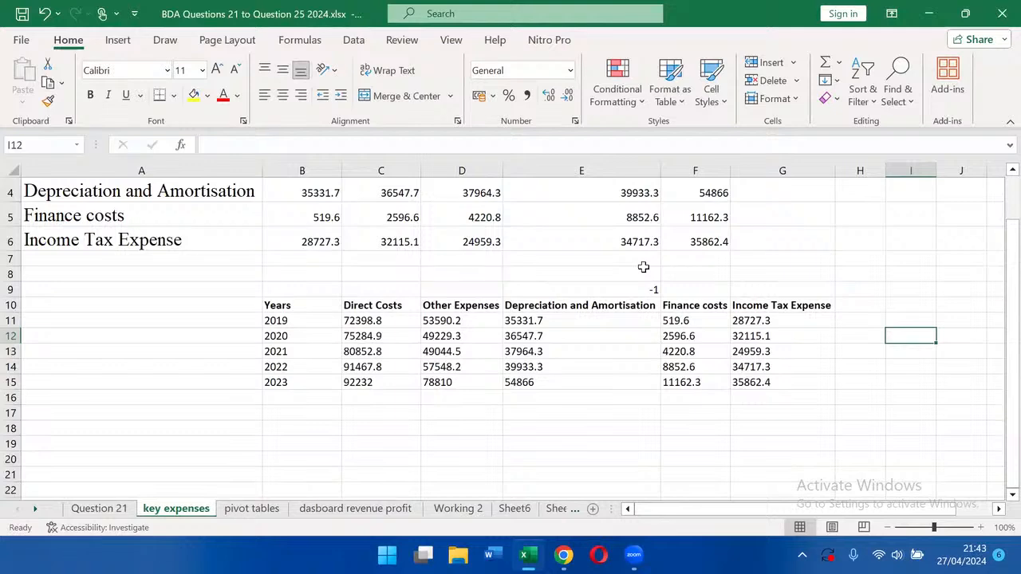
{"action": "scroll", "coordinate": [644, 268], "scroll_direction": "up", "scroll_amount": 1}
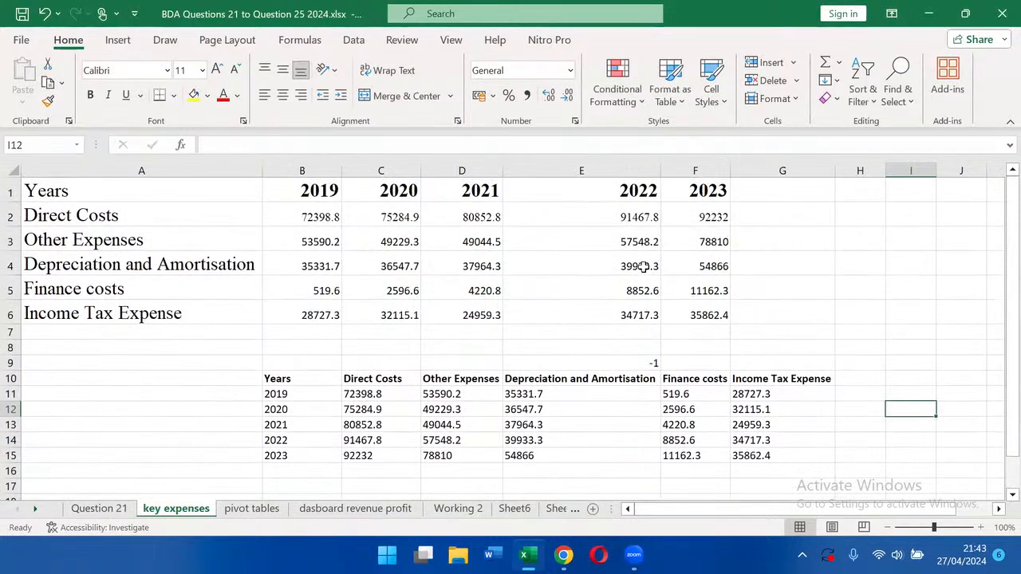
{"action": "scroll", "coordinate": [644, 267], "scroll_direction": "down", "scroll_amount": 2}
{"action": "scroll", "coordinate": [644, 267], "scroll_direction": "up", "scroll_amount": 1}
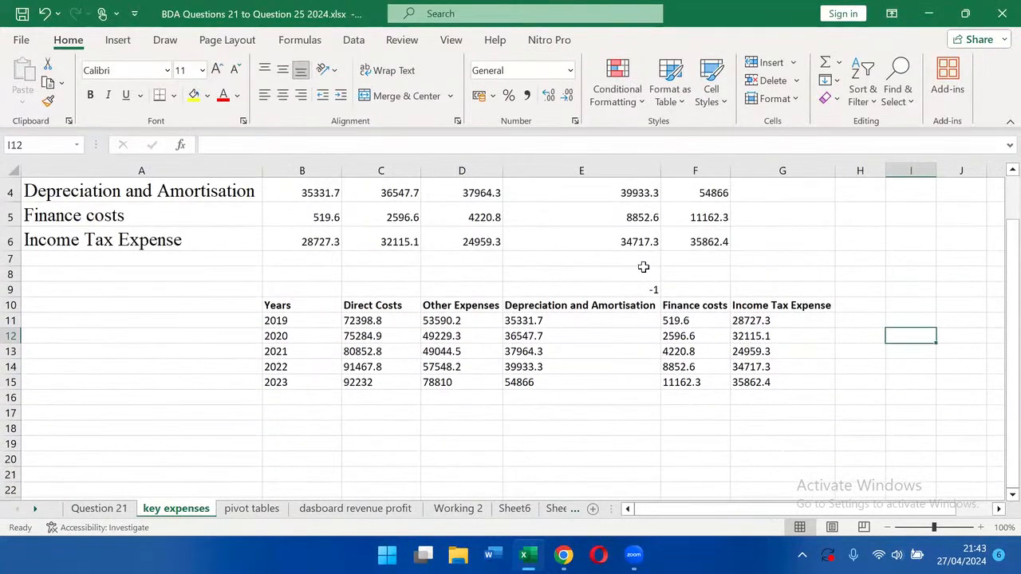